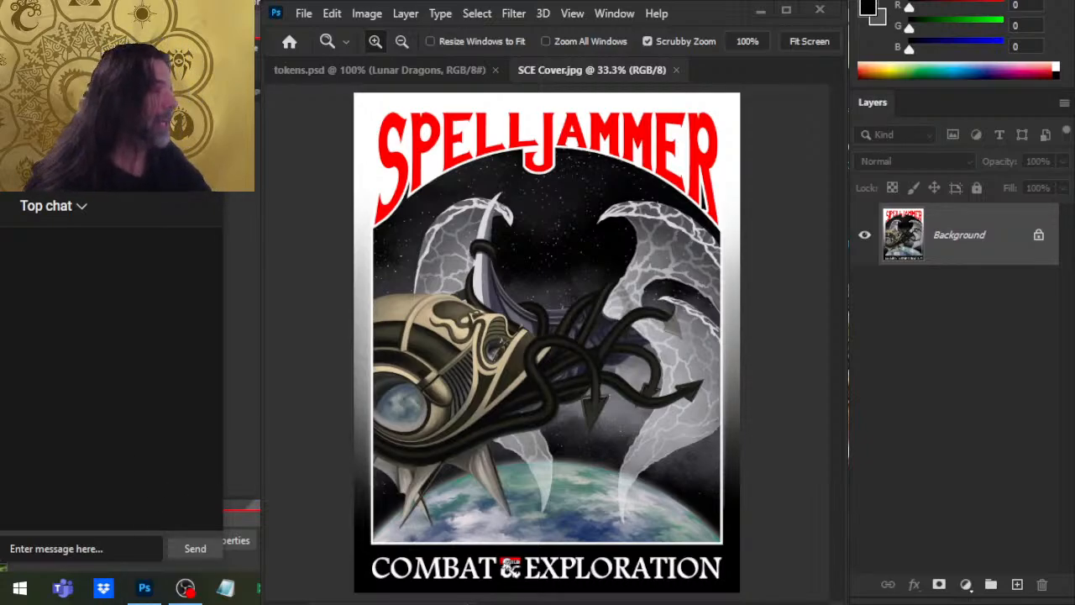
- Switch to Chrome, close the Discord and Twitter pages, and like the YouTube live stream
key("alt+Tab")
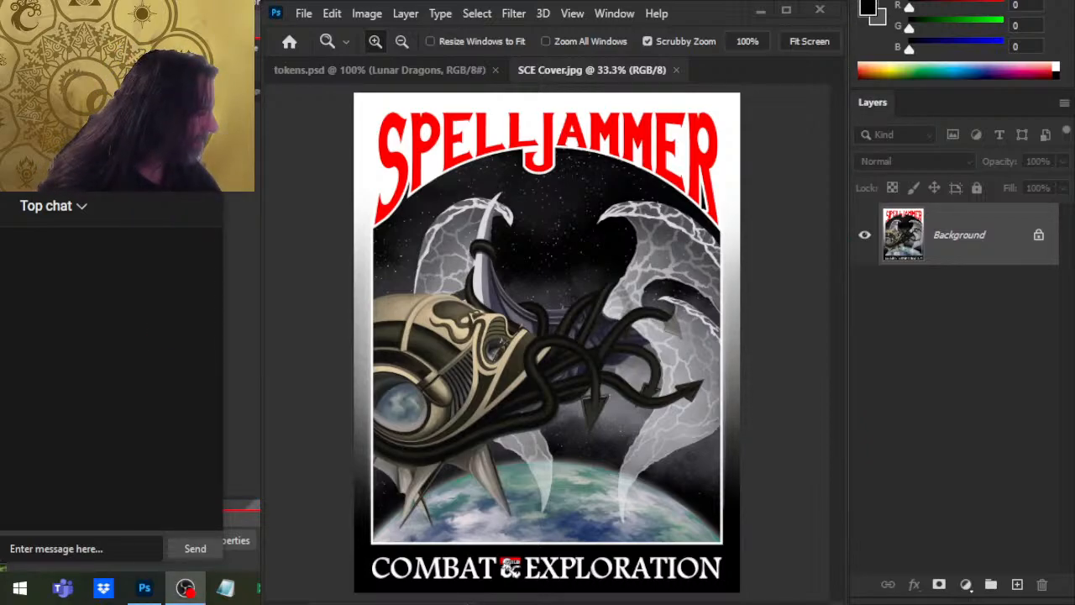
key("alt+Tab")
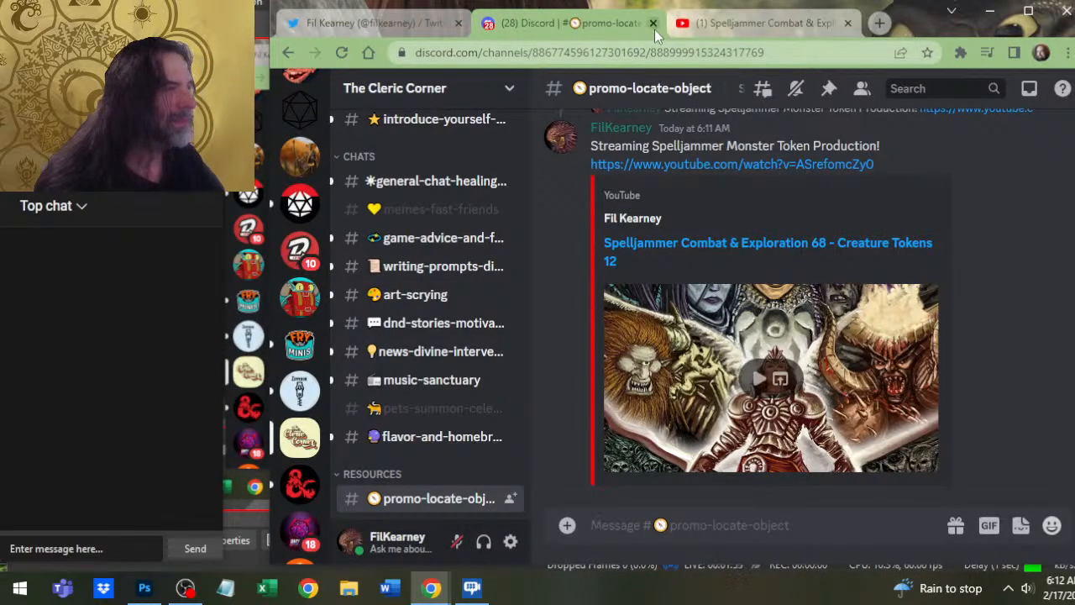
left_click(654, 24)
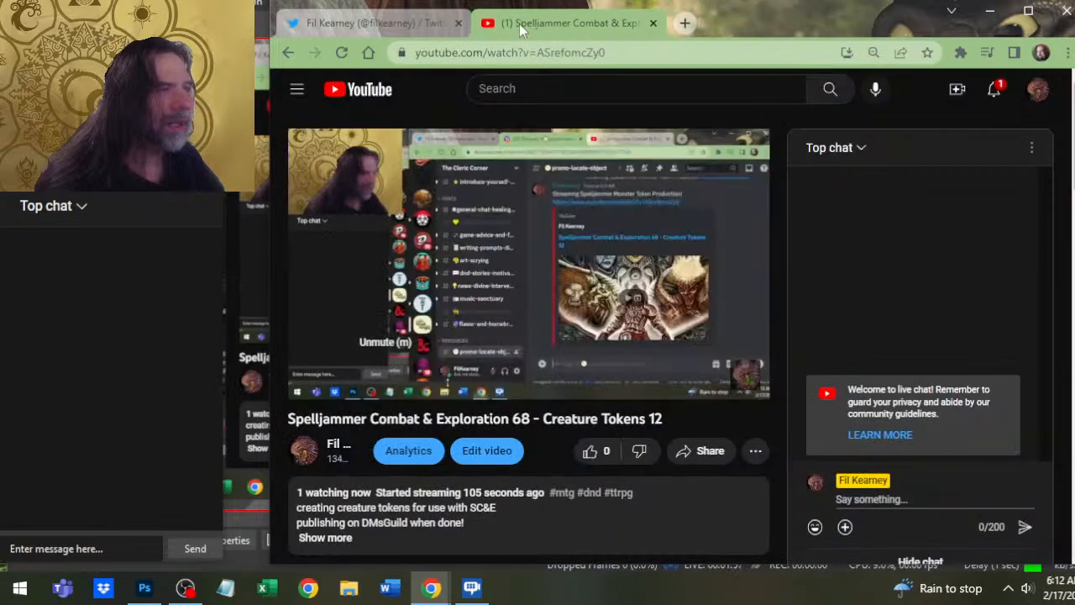
left_click(437, 22)
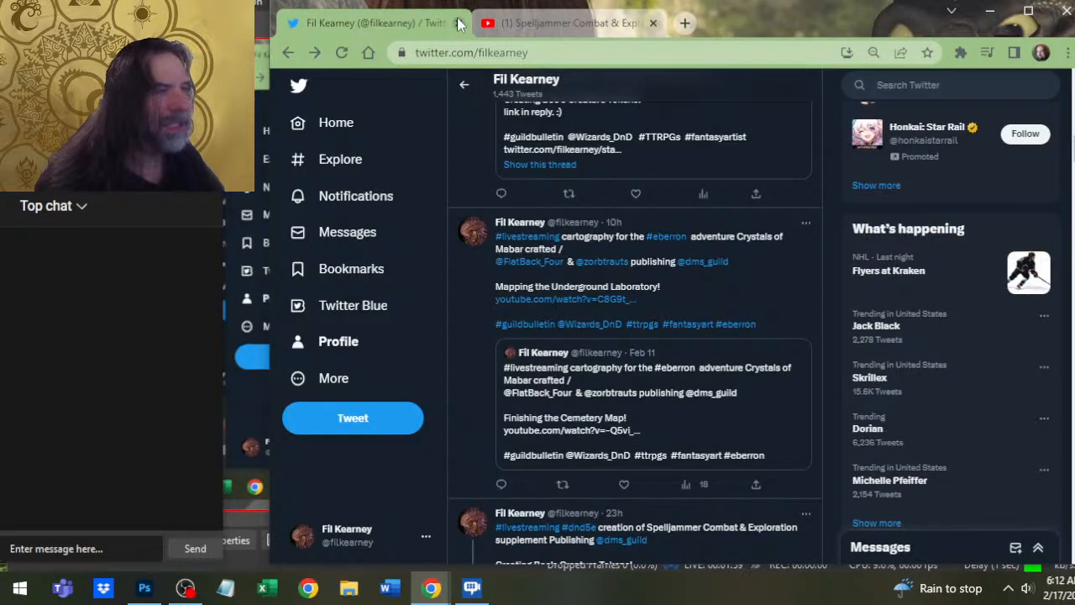
left_click(458, 24)
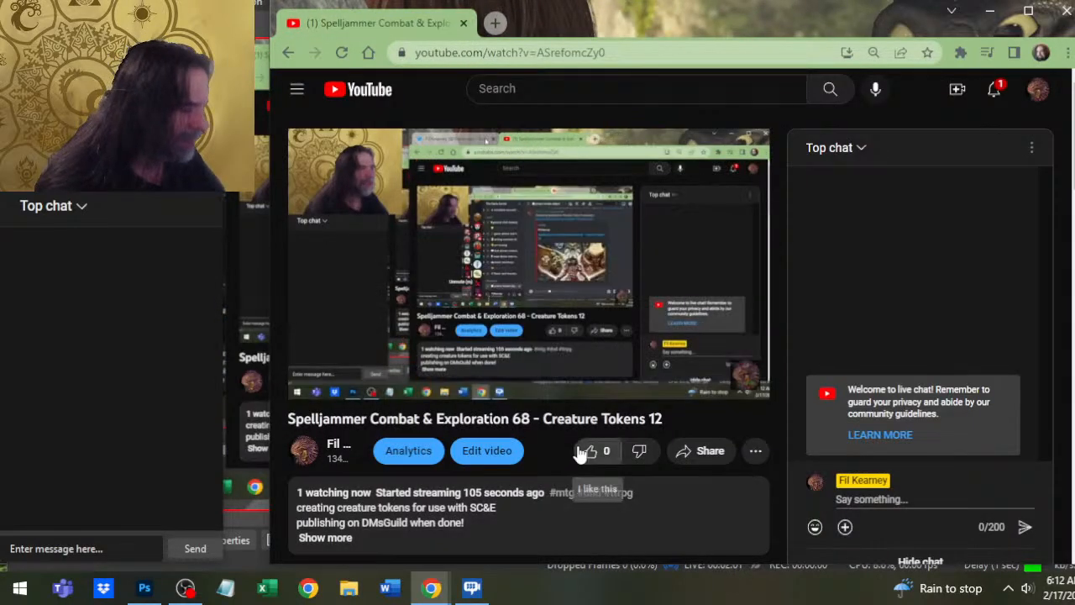
left_click(581, 452)
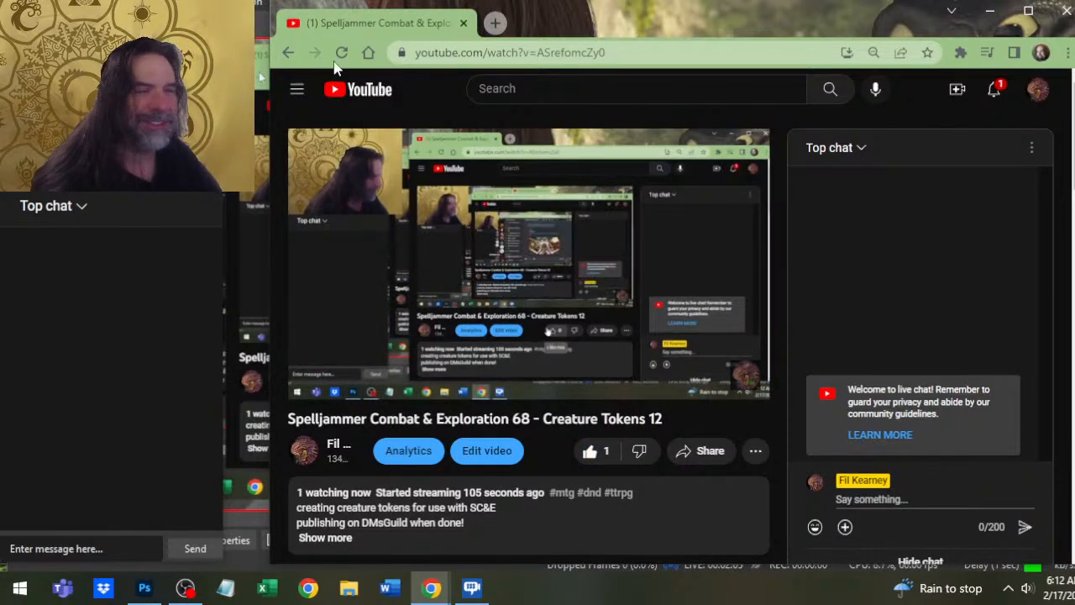
- Switch back to Photoshop and close the SCE Cover.jpg document
key("alt+Tab")
key("alt+Tab")
key("alt+Tab")
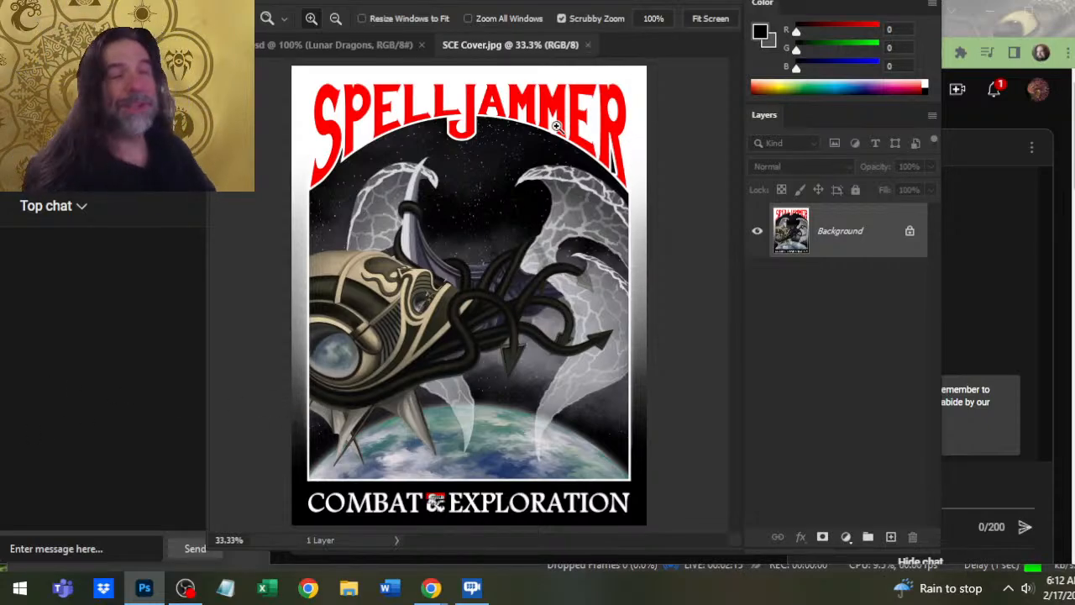
left_click_drag(509, 277, 447, 280)
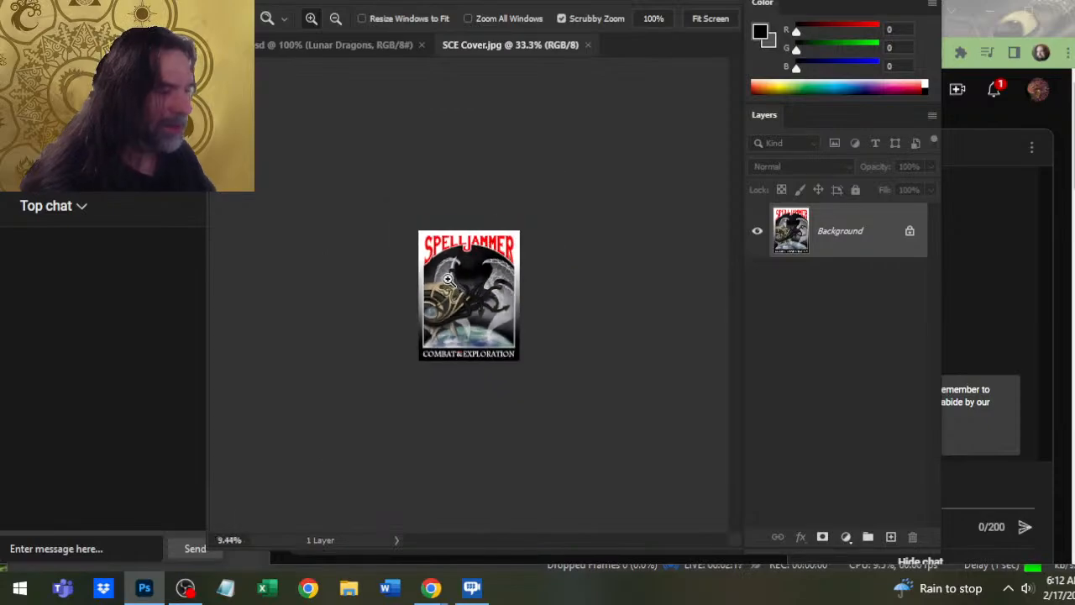
left_click_drag(535, 278, 516, 280)
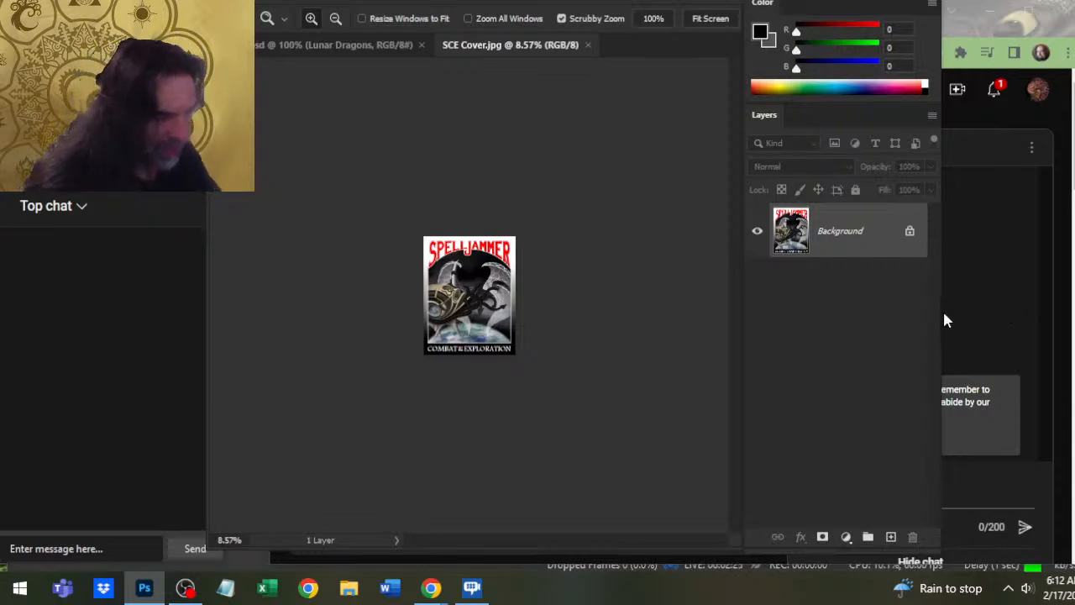
left_click_drag(478, 325, 540, 290)
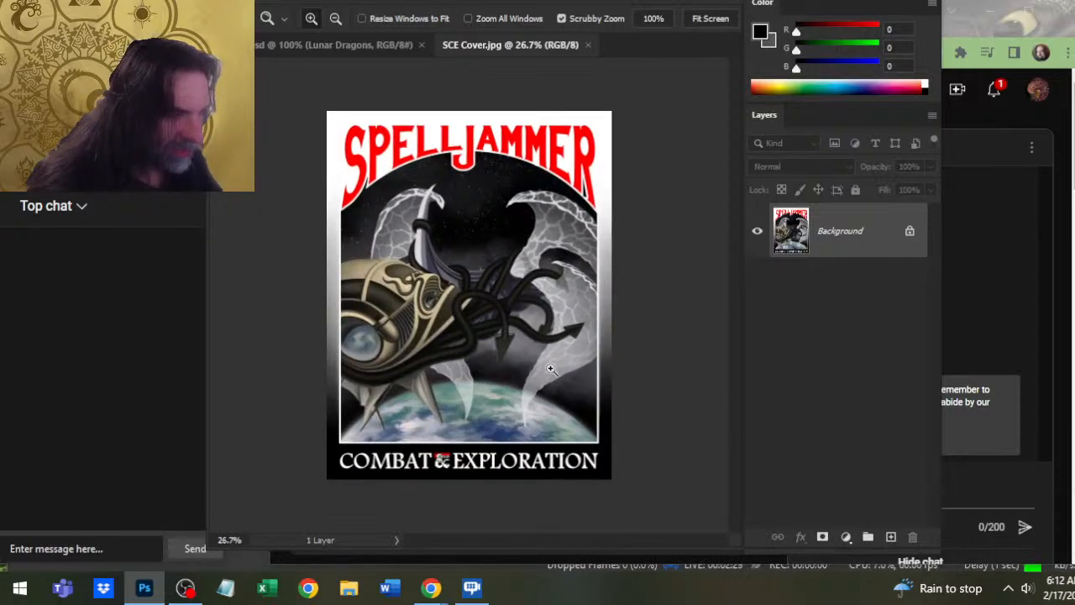
left_click_drag(699, 209, 594, 227)
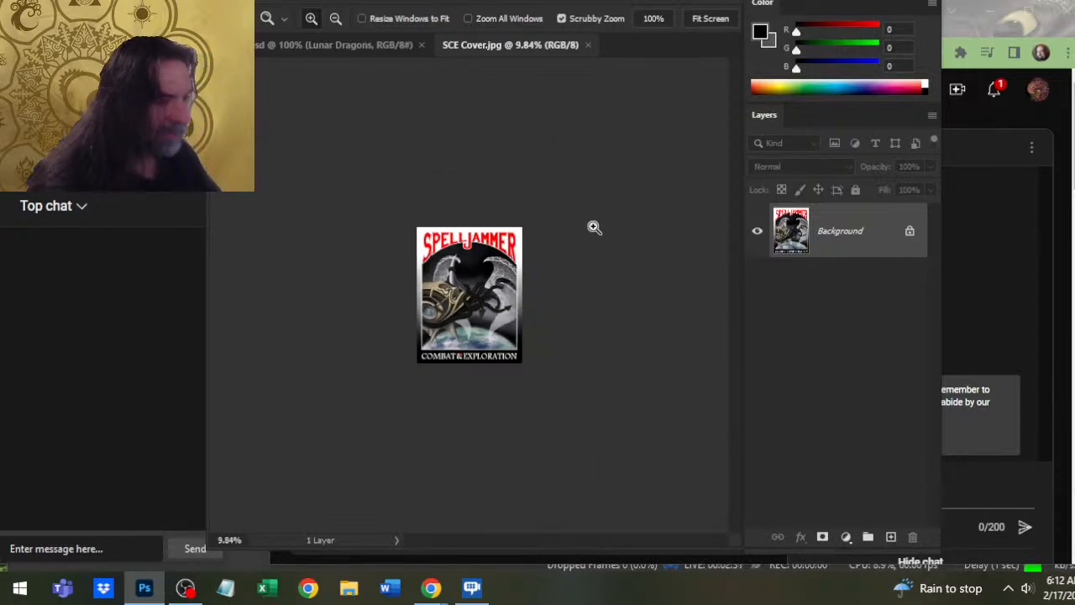
left_click_drag(480, 178, 551, 141)
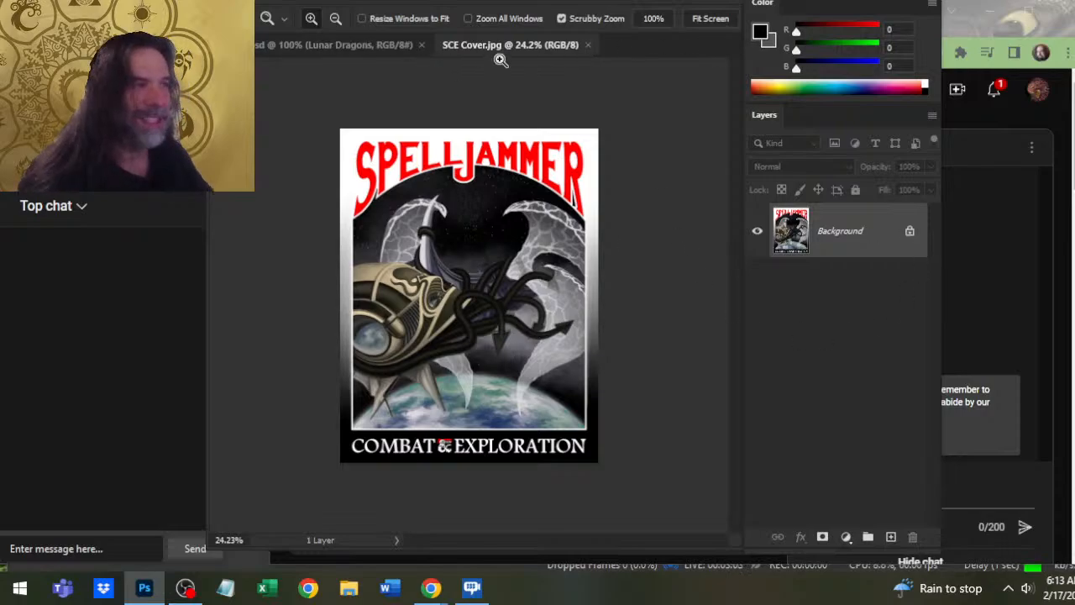
left_click(588, 44)
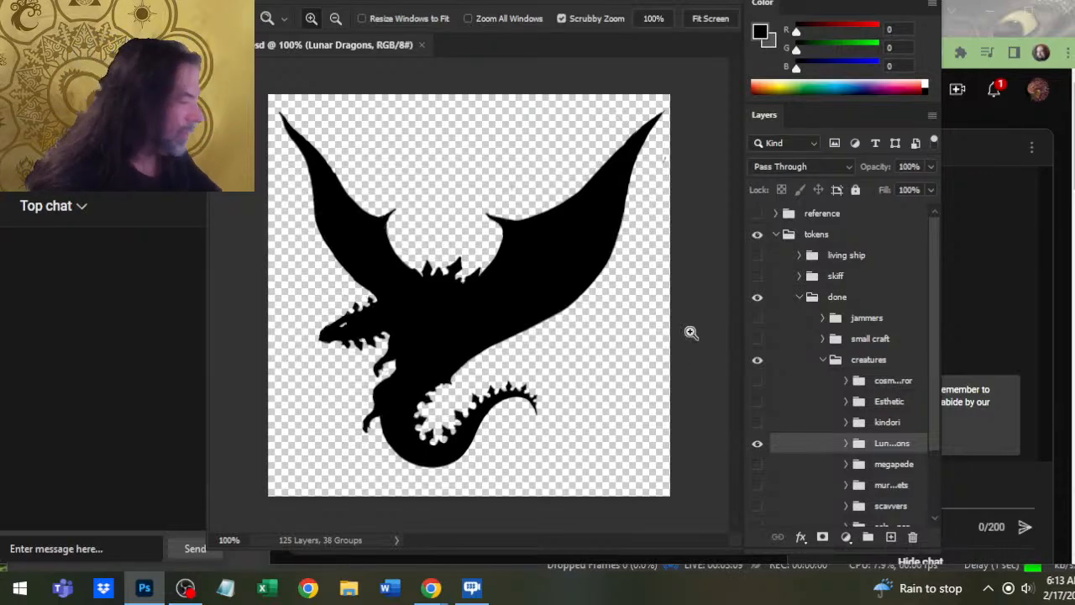
- Preview the megapede token in place of the Lunar Dragons token and restore the Lunar Dragons visibility
left_click(757, 443)
left_click(757, 464)
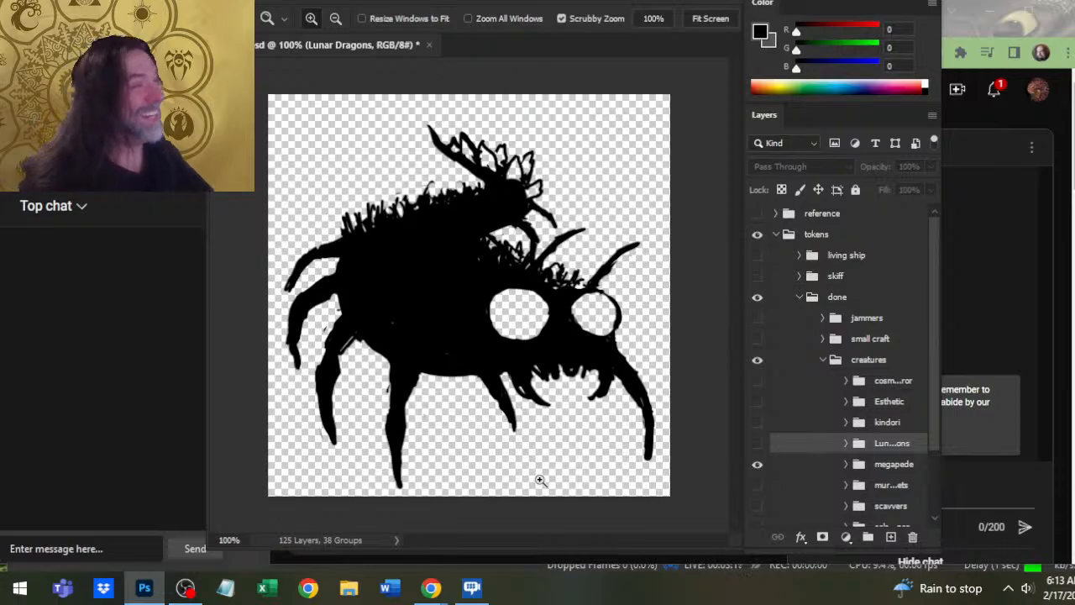
left_click(757, 465)
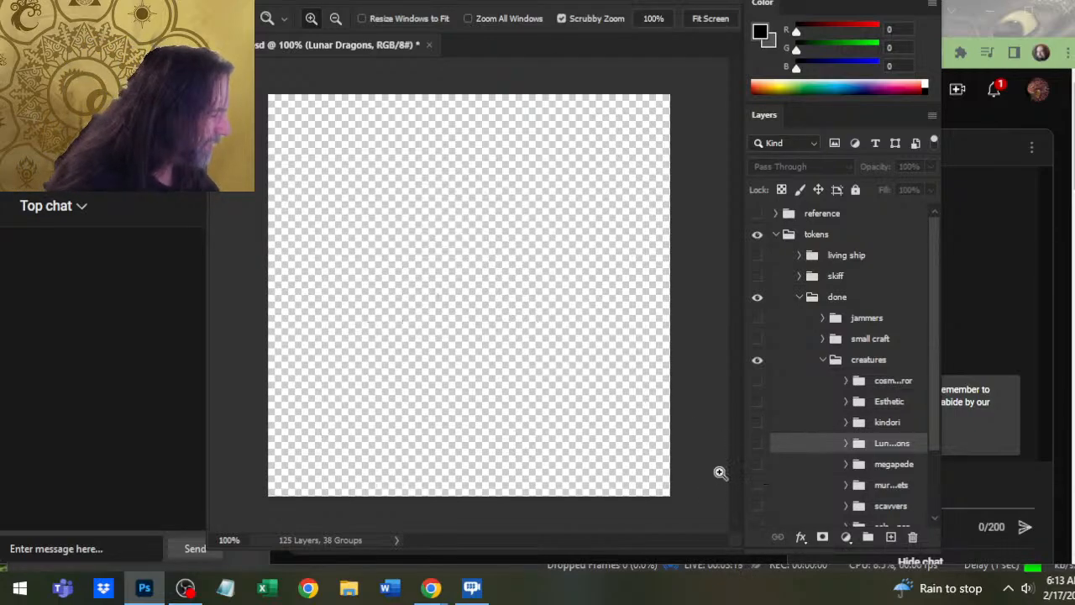
left_click(757, 443)
- Expand the Lunar Dragons group inside the creatures group
scroll(850, 412, "down", 1)
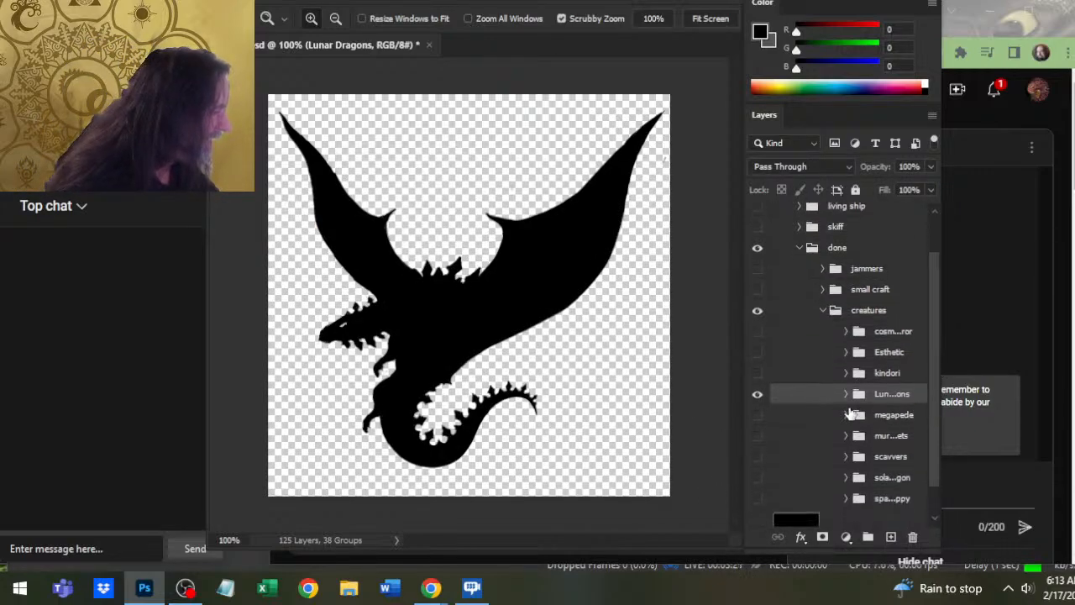
left_click(846, 394)
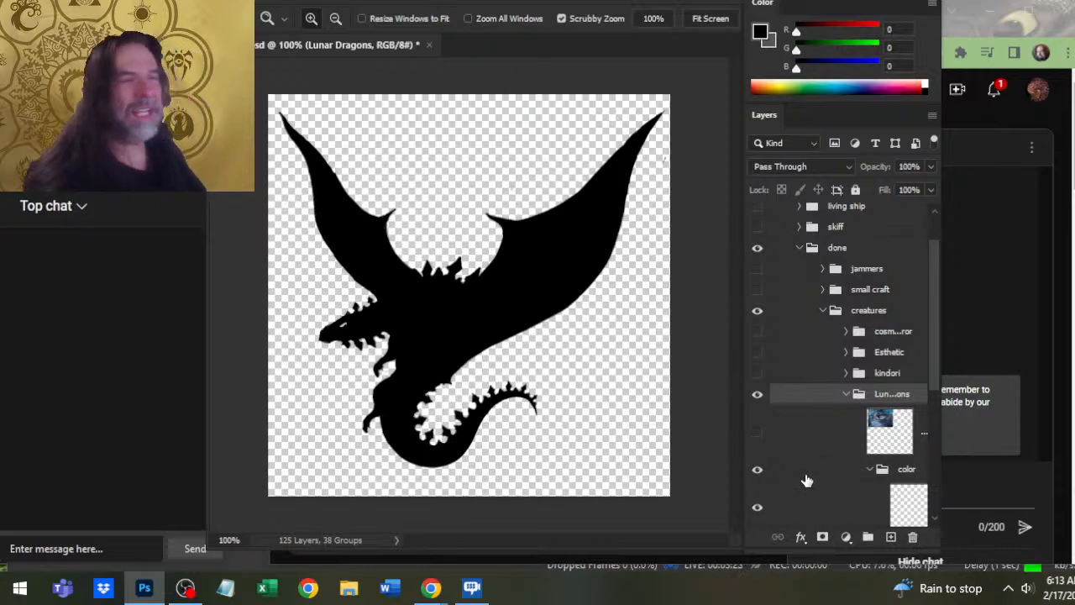
- Check the streaming status in OBS and return to Photoshop
key("alt+Tab")
key("Tab")
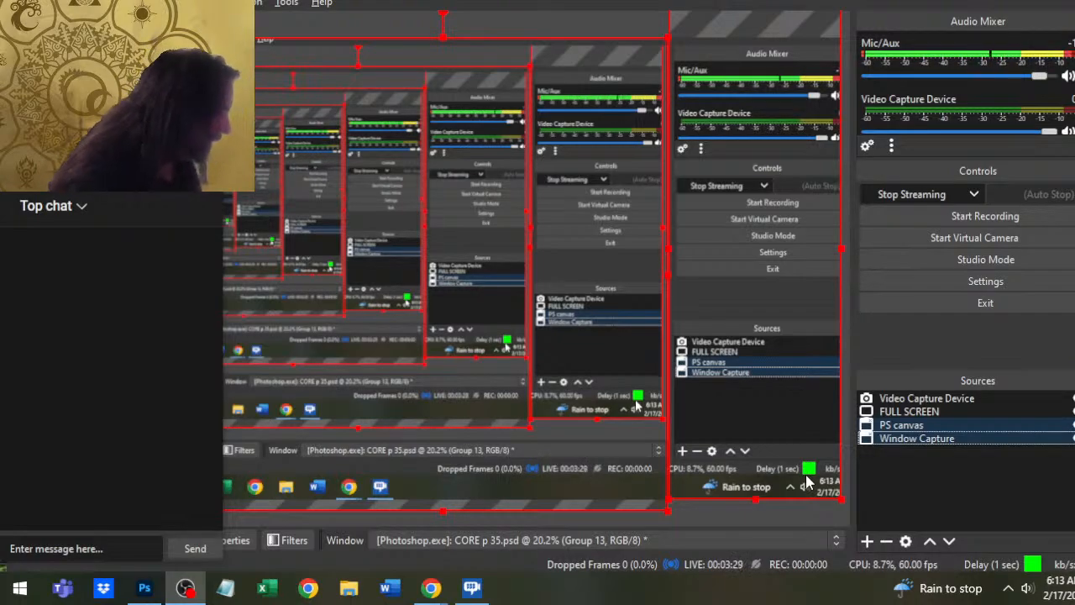
key("alt+Tab")
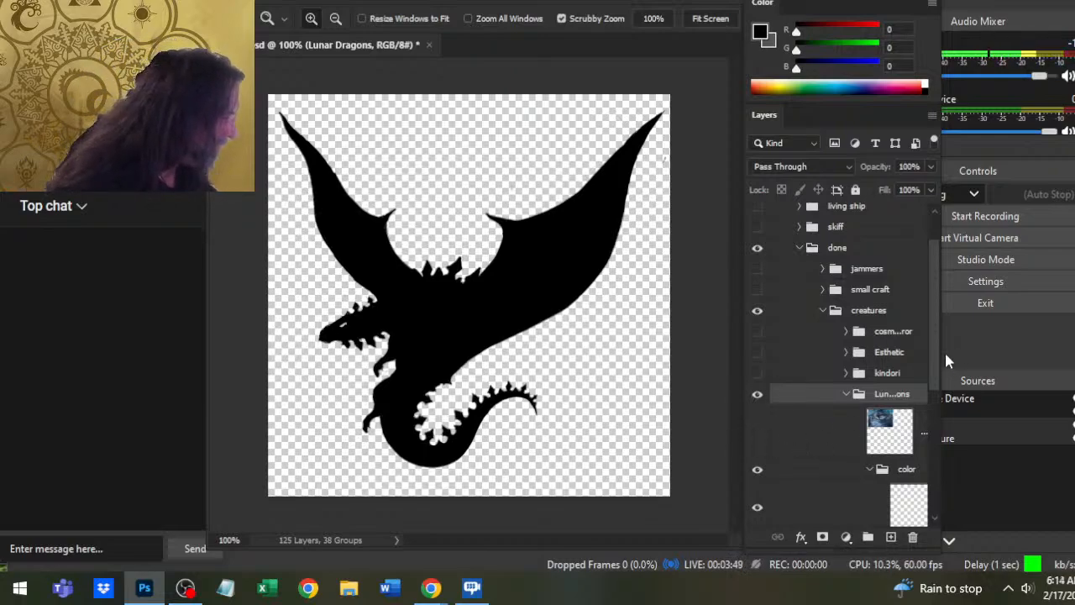
- Toggle the visibility of the dragon silhouette and the bw group, and select the silhouette layer in the color group
left_click_drag(933, 345, 943, 436)
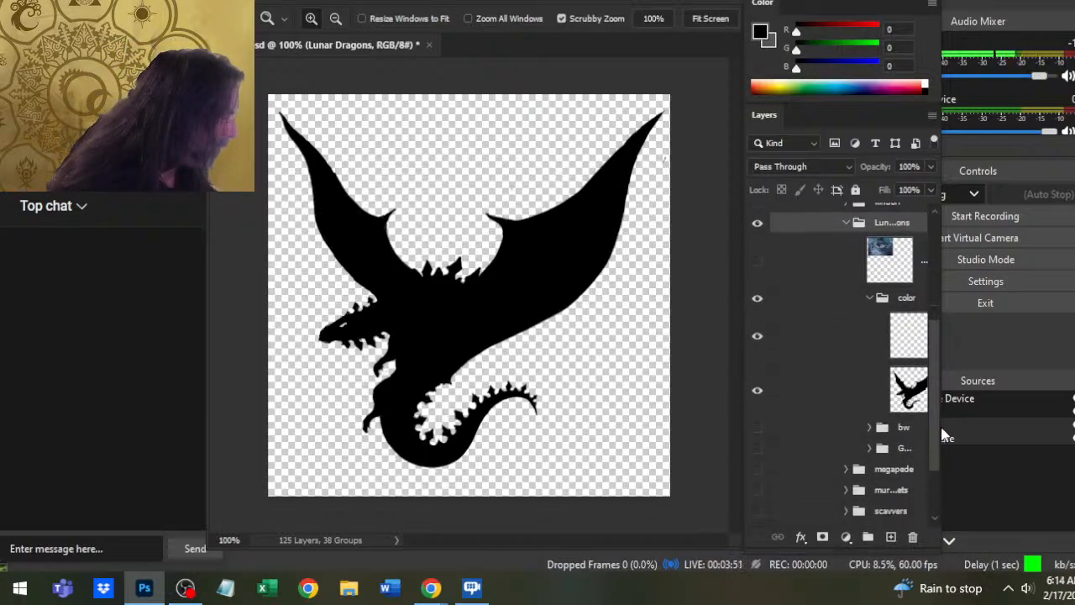
left_click(757, 390)
left_click(758, 427)
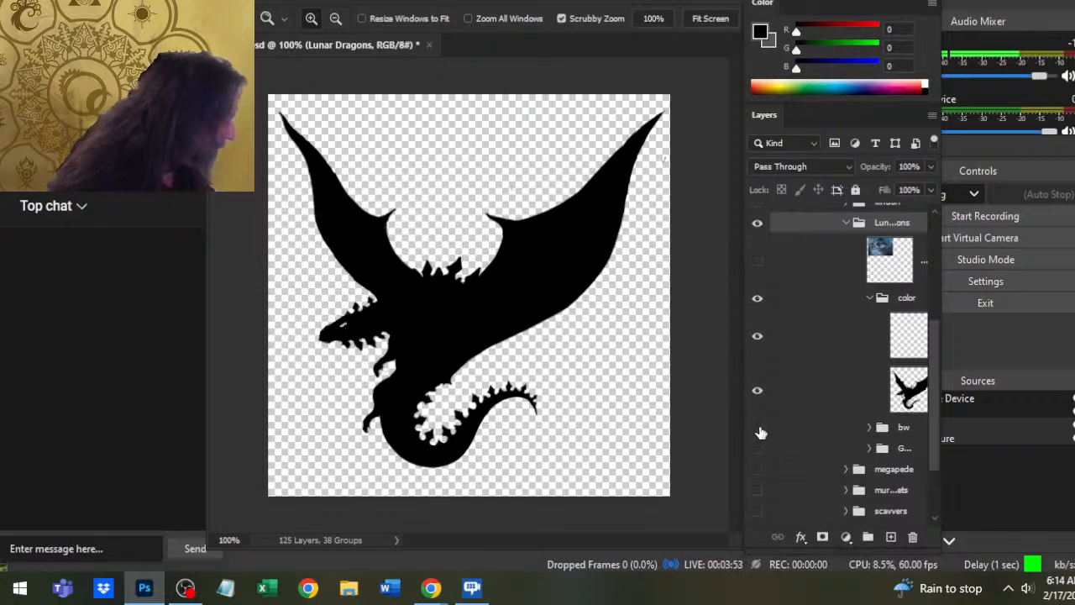
left_click(757, 389)
left_click(757, 427)
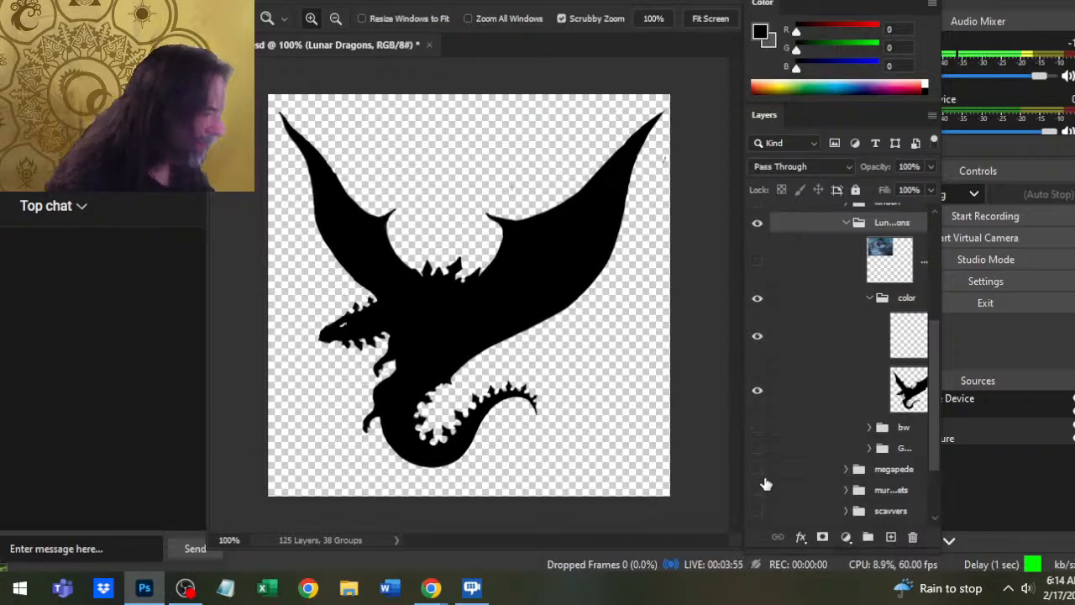
left_click(810, 410)
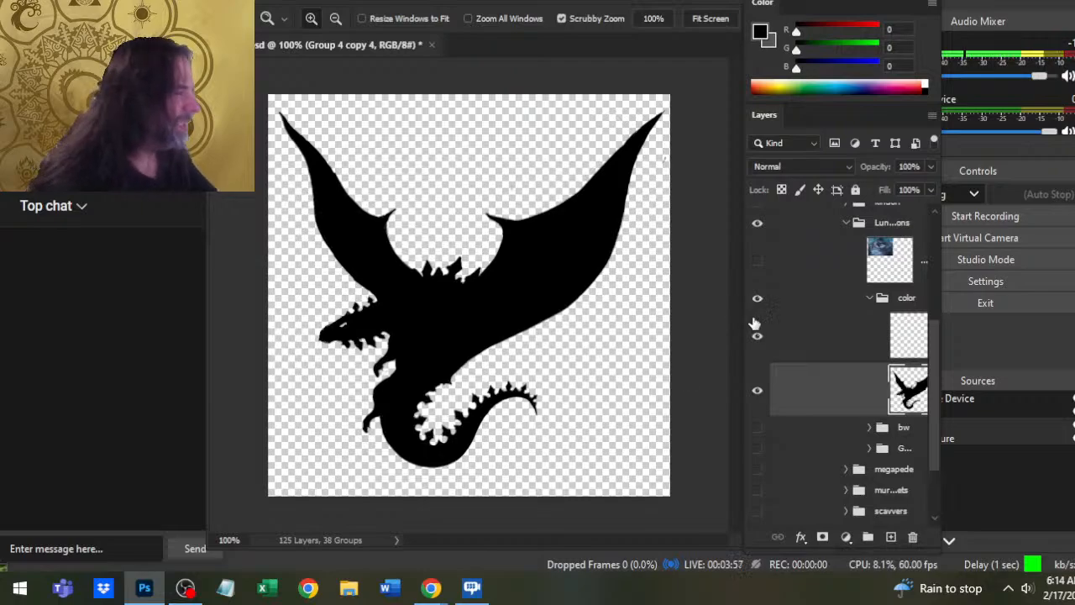
- Show the dragon nest reference layer in the Lunar Dragons group and move it into the canvas's upper-left corner
left_click(757, 260)
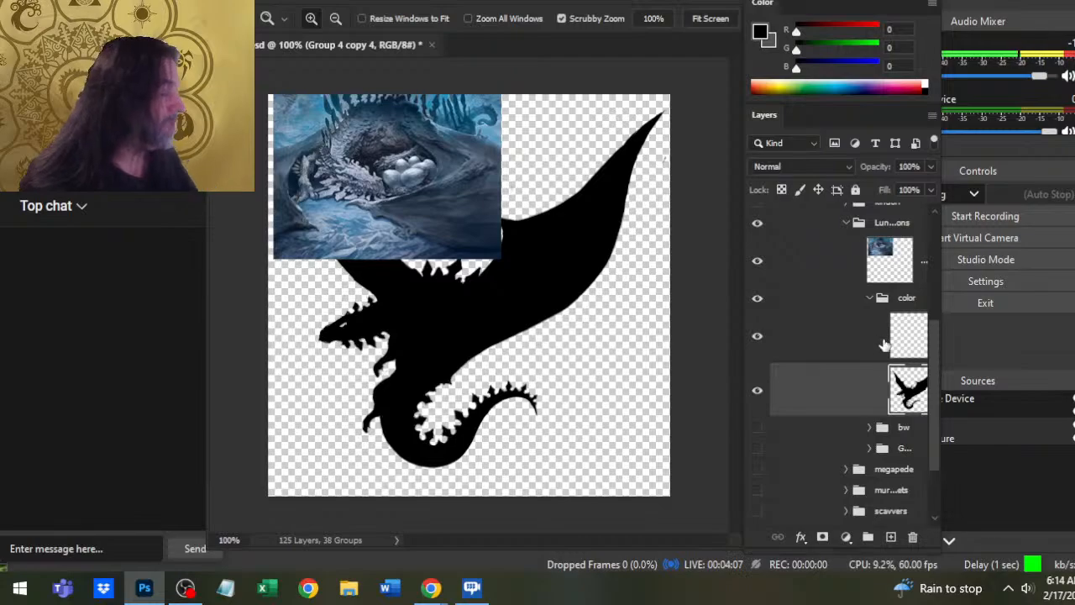
left_click(814, 274)
key("v")
mouse_move(509, 228)
left_mouse_down()
mouse_move(504, 221)
mouse_move(491, 238)
left_mouse_up()
- Sample a slate blue (60, 78, 96) and a lighter blue (88, 145, 180) from the reference, with the lighter one as foreground
key("z")
mouse_move(388, 184)
left_mouse_down()
mouse_move(420, 190)
mouse_move(322, 318)
mouse_move(298, 299)
left_mouse_up()
key("b")
left_click(624, 252, "alt")
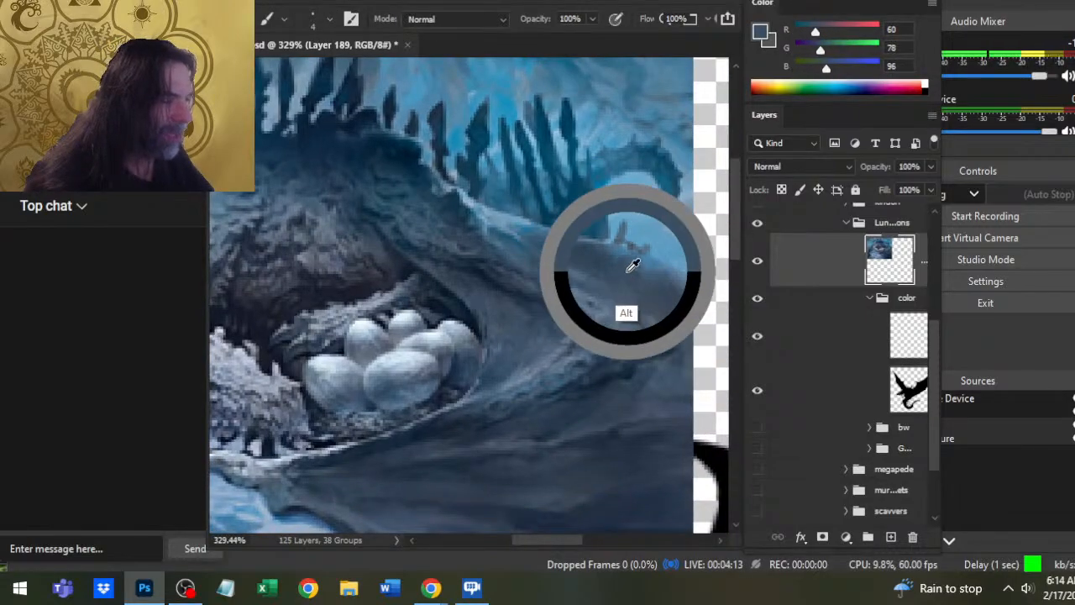
left_click(491, 183, "alt")
left_click_drag(491, 183, 516, 216)
left_click(589, 329, "alt")
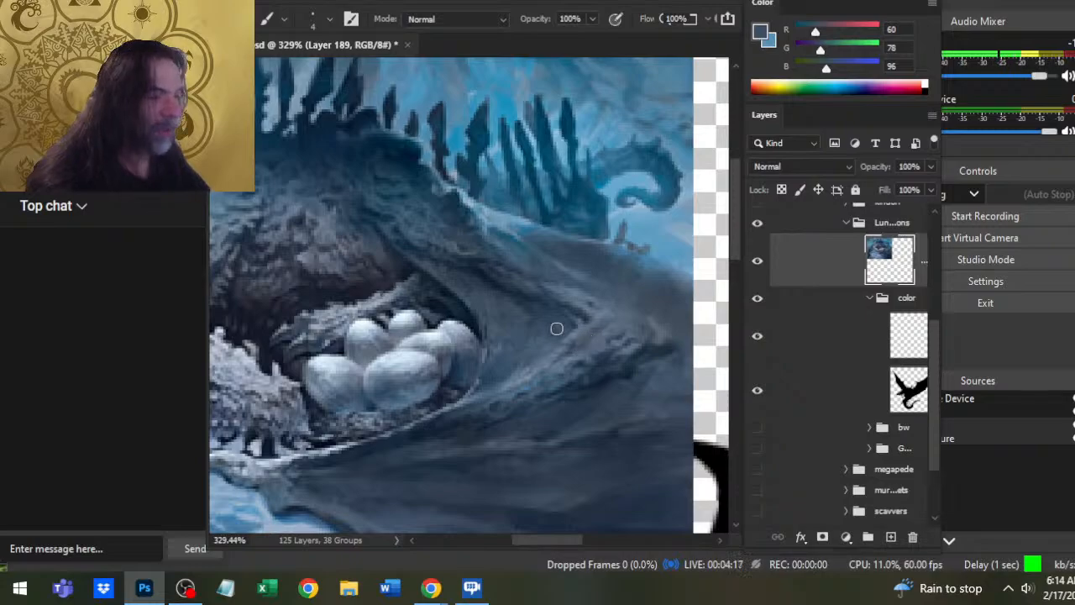
key("x")
key("z")
left_click_drag(557, 394, 470, 382)
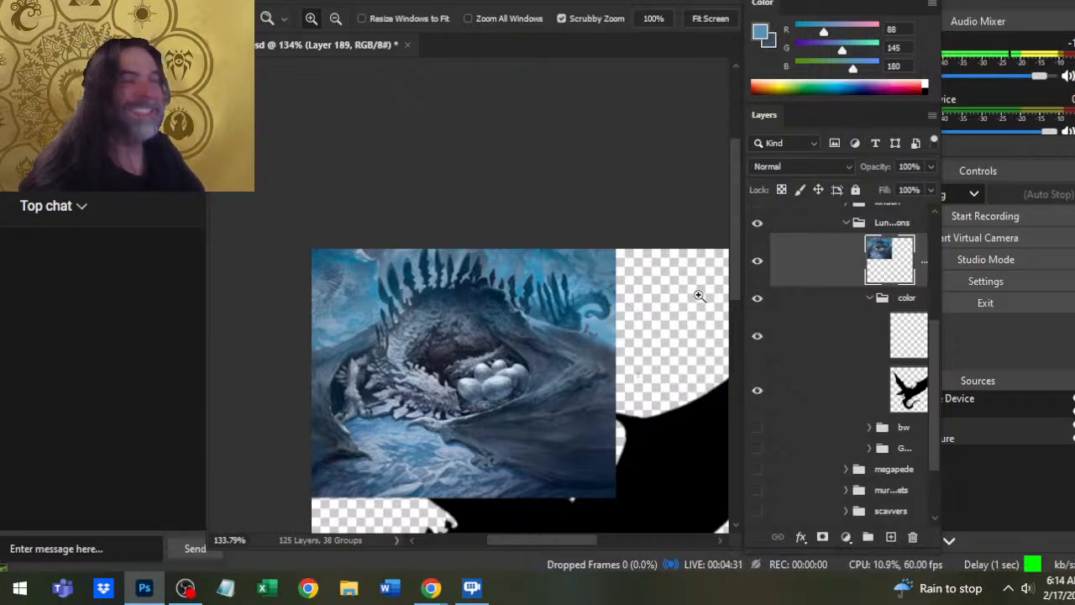
- Adjust the foreground color to a saturated blue (27, 90, 170) and compare it with the slate background color
mouse_move(842, 52)
left_mouse_down()
mouse_move(812, 53)
mouse_move(854, 32)
mouse_move(798, 68)
mouse_move(855, 51)
mouse_move(804, 51)
mouse_move(796, 33)
mouse_move(857, 68)
mouse_move(796, 68)
mouse_move(877, 33)
mouse_move(797, 33)
mouse_move(877, 52)
mouse_move(820, 51)
mouse_move(849, 68)
mouse_move(805, 52)
mouse_move(823, 61)
left_mouse_up()
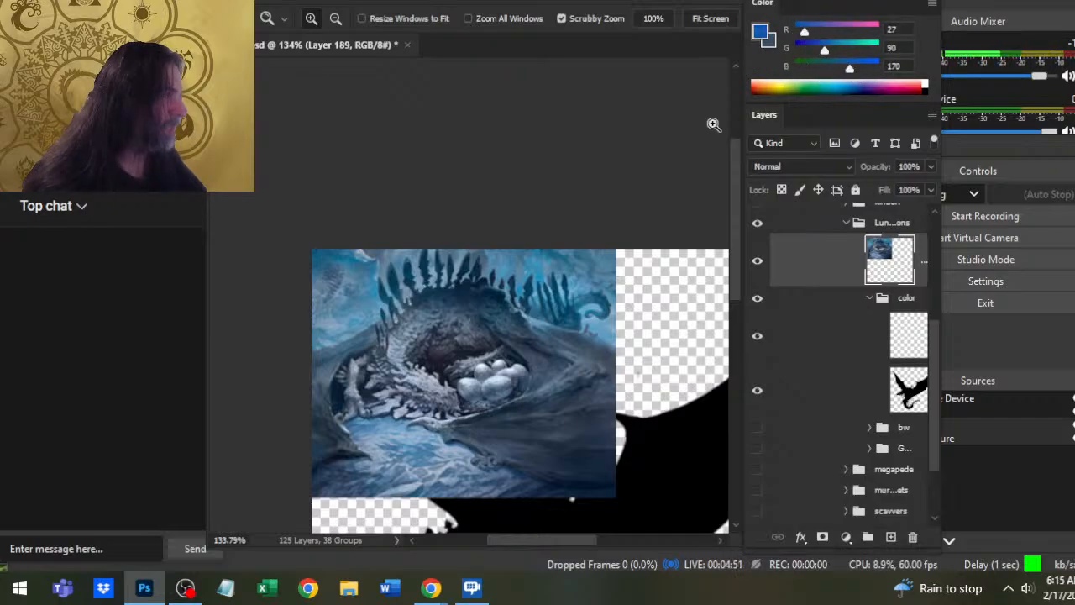
key("x")
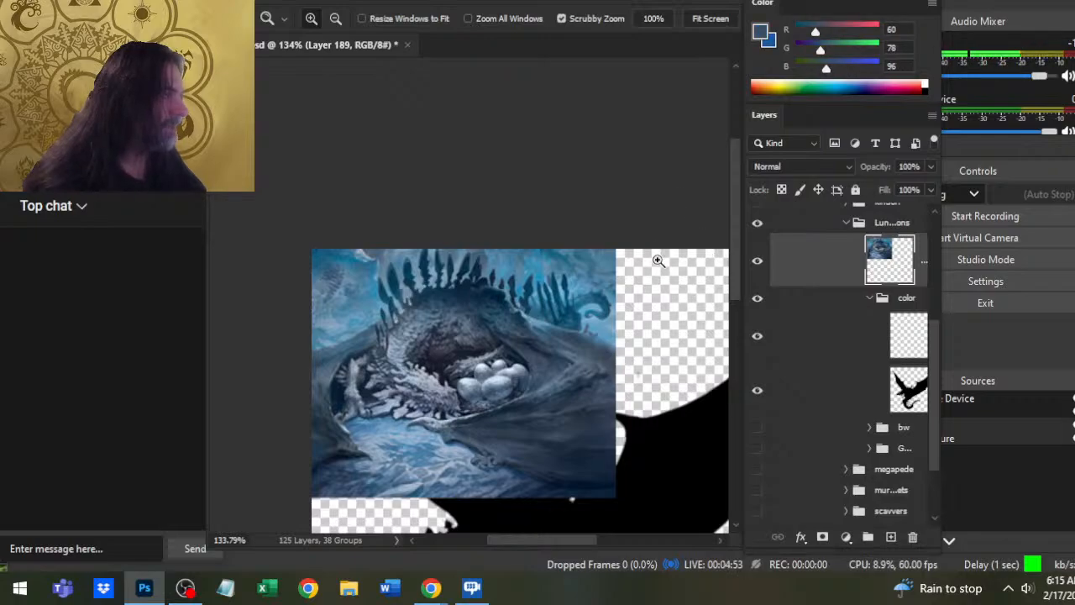
key("x")
- Sample a dark navy (23, 29, 43) and a pale grey-blue (135, 151, 172) from the reference, with the pale one as foreground
key("b")
mouse_move(515, 363)
left_mouse_down()
mouse_move(425, 374)
mouse_move(434, 383)
mouse_move(417, 348)
mouse_move(400, 348)
mouse_move(432, 305)
mouse_move(420, 353)
mouse_move(411, 331)
mouse_move(447, 302)
mouse_move(408, 315)
mouse_move(436, 301)
mouse_move(508, 321)
mouse_move(583, 310)
mouse_move(570, 297)
mouse_move(598, 290)
mouse_move(550, 339)
mouse_move(455, 316)
mouse_move(362, 388)
mouse_move(362, 377)
mouse_move(364, 396)
mouse_move(371, 371)
mouse_move(328, 376)
mouse_move(334, 361)
mouse_move(337, 371)
mouse_move(420, 324)
mouse_move(468, 376)
mouse_move(456, 353)
mouse_move(544, 321)
mouse_move(552, 355)
mouse_move(502, 374)
mouse_move(509, 388)
mouse_move(437, 453)
mouse_move(390, 463)
mouse_move(418, 465)
mouse_move(388, 434)
mouse_move(446, 504)
mouse_move(456, 492)
mouse_move(351, 242)
mouse_move(348, 288)
mouse_move(386, 258)
mouse_move(508, 256)
mouse_move(574, 269)
mouse_move(551, 258)
mouse_move(503, 329)
mouse_move(553, 347)
mouse_move(558, 320)
mouse_move(559, 383)
mouse_move(533, 333)
left_mouse_up()
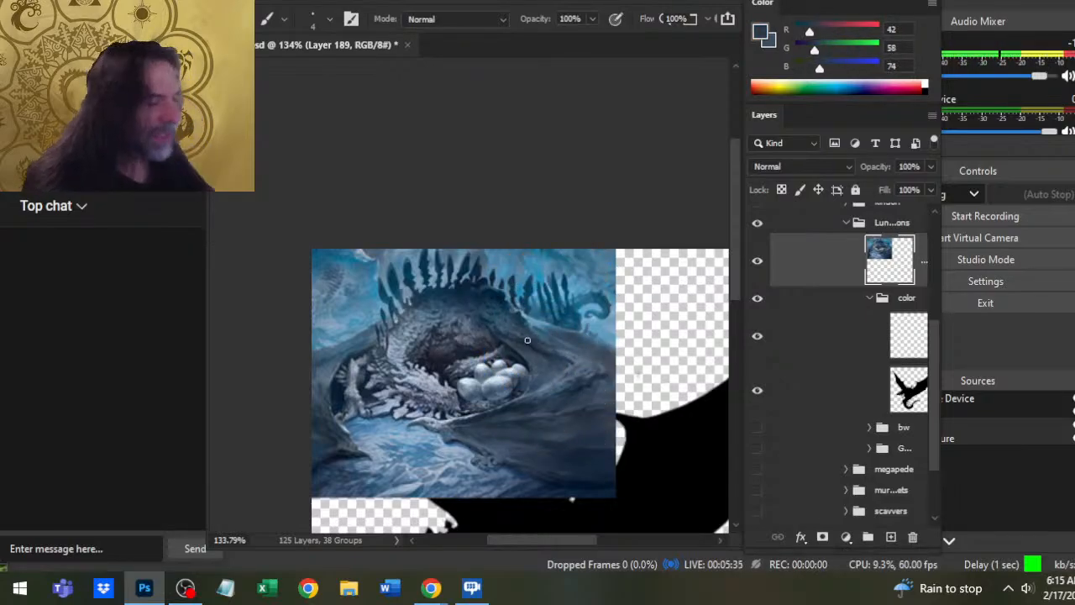
left_click_drag(554, 382, 473, 350)
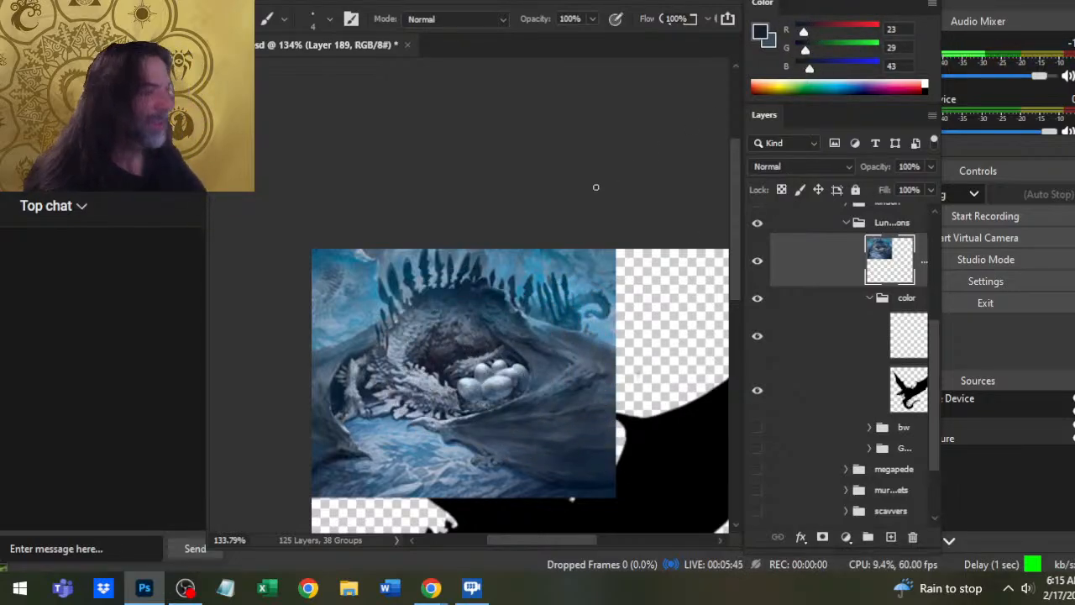
left_click_drag(374, 385, 398, 347)
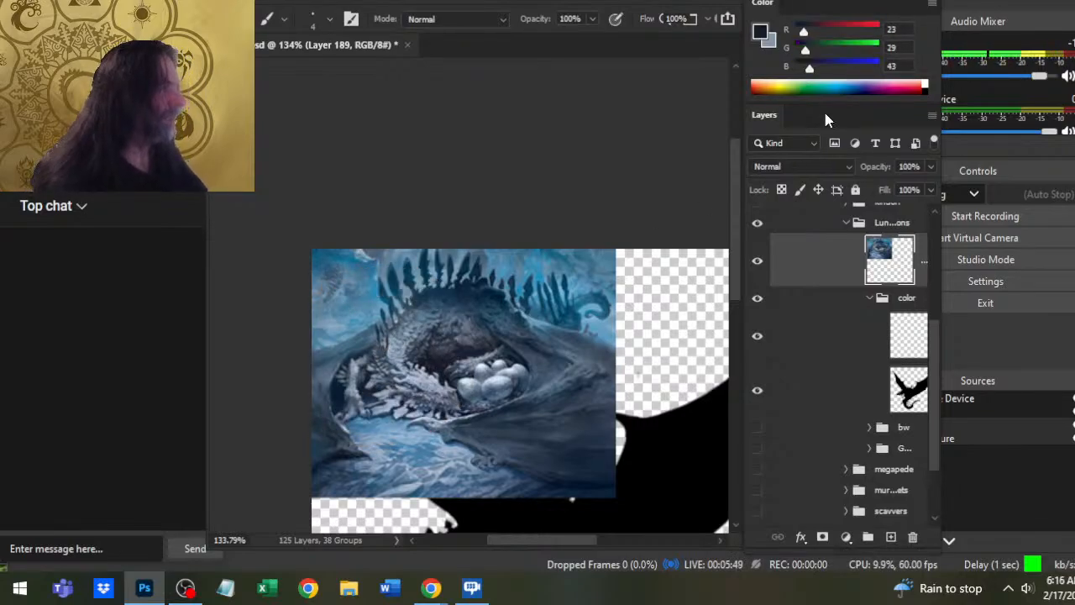
key("x")
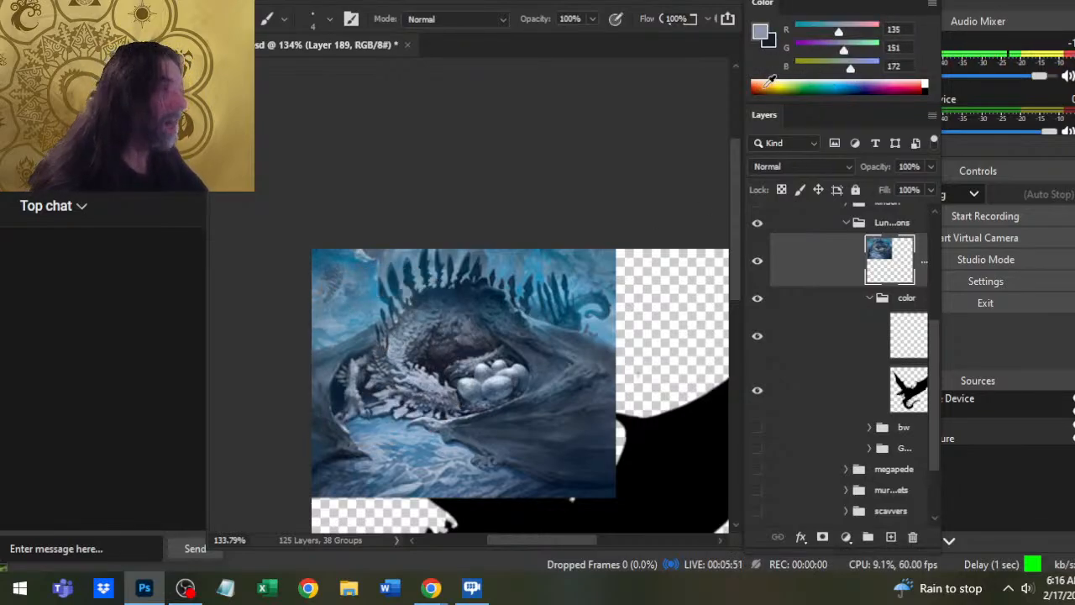
key("x")
key("x")
key("x")
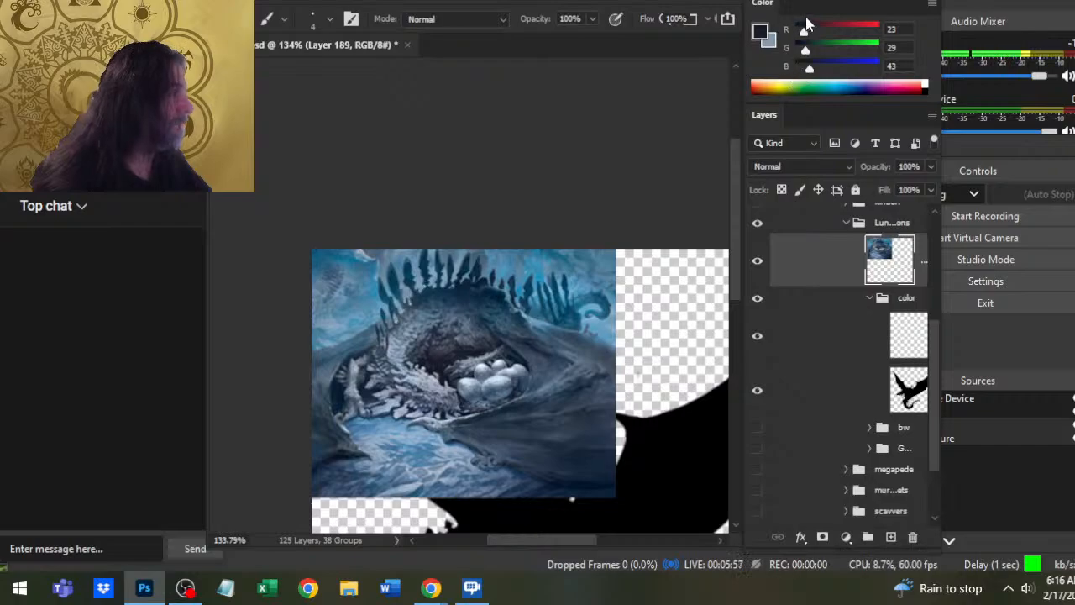
key("x")
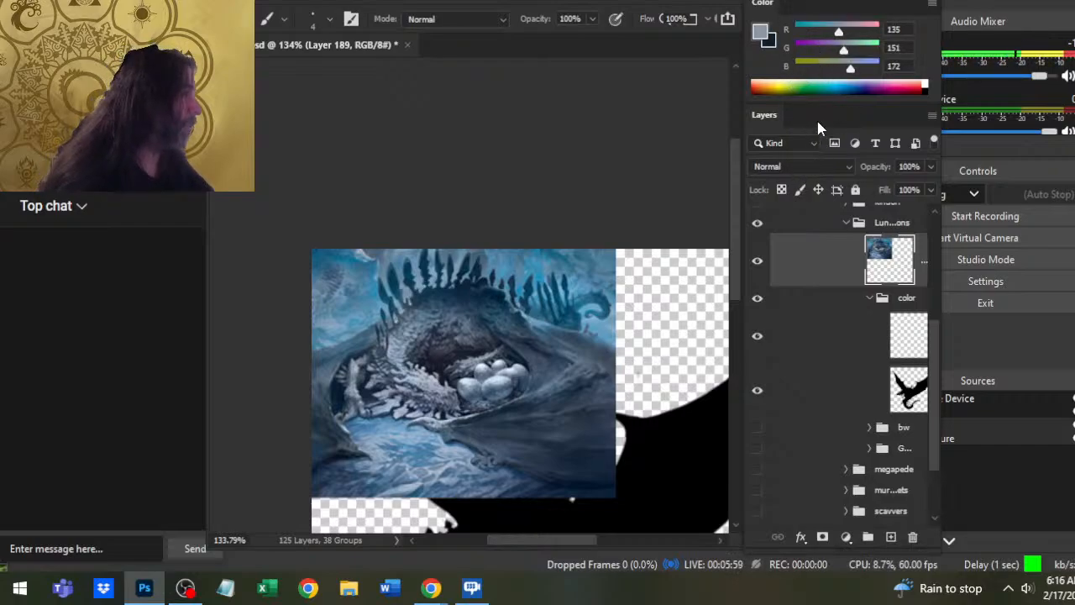
- Sample a mid blue (58, 121, 155) and a slate grey (70, 91, 112) from the reference, comparing against the dark navy background color
key("x")
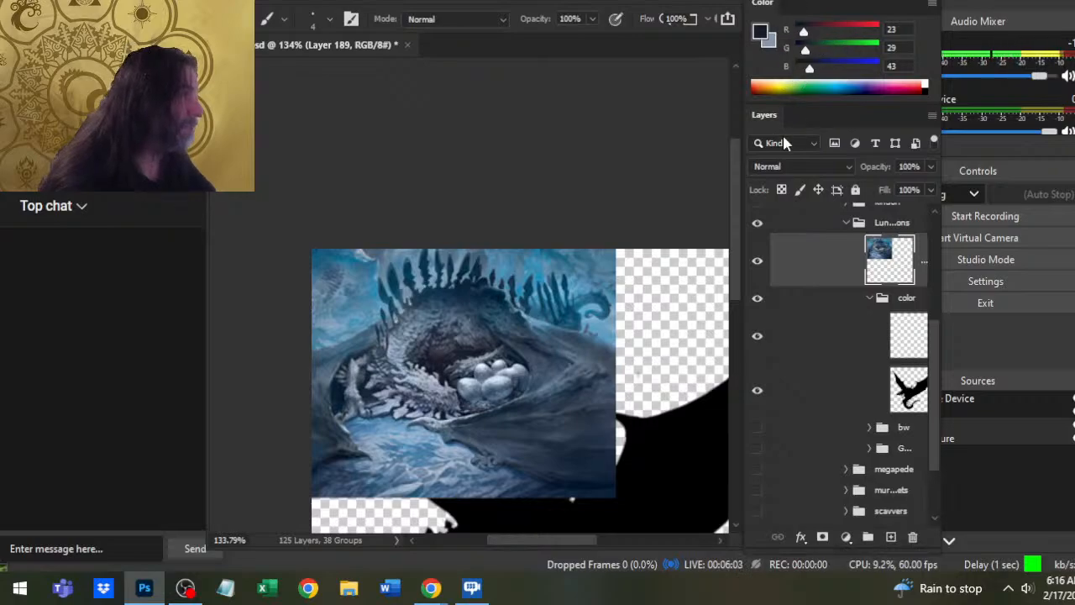
key("x")
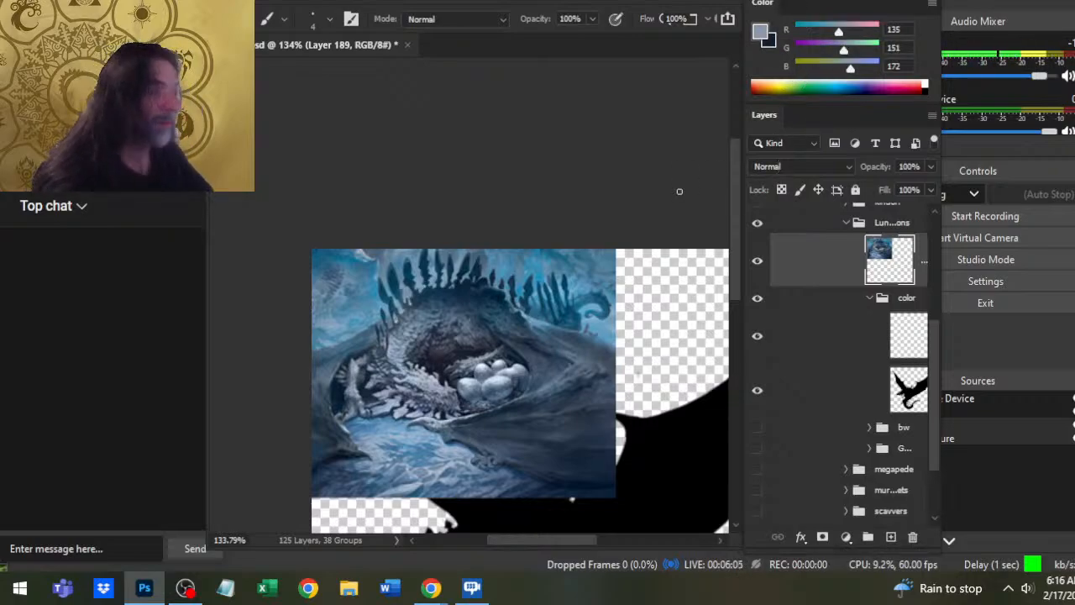
left_click_drag(528, 317, 577, 302)
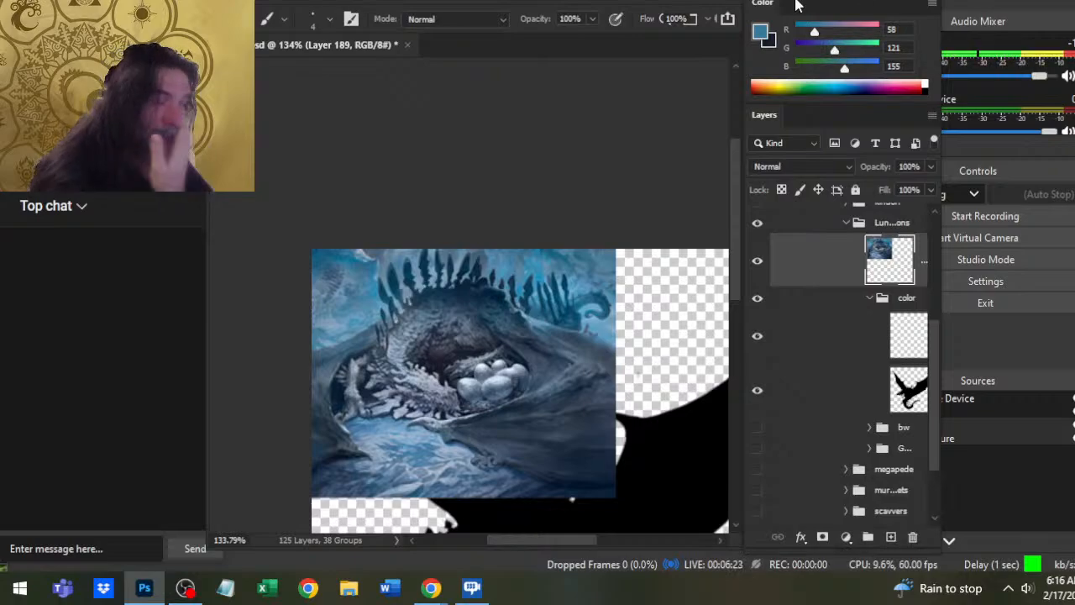
key("x")
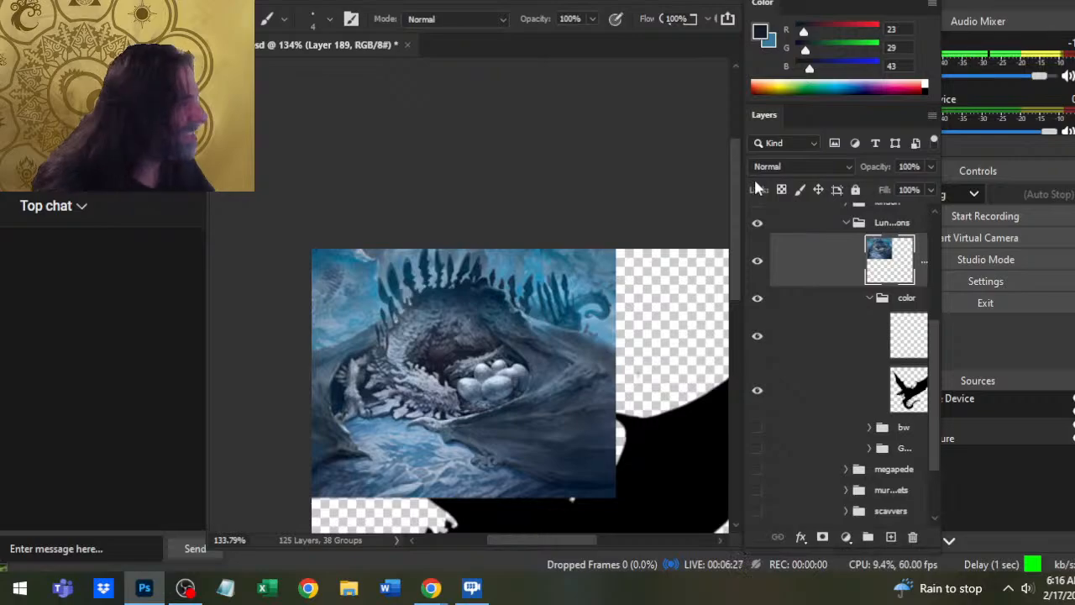
key("x")
mouse_move(437, 433)
left_mouse_down()
mouse_move(384, 445)
mouse_move(384, 480)
mouse_move(390, 465)
mouse_move(372, 442)
mouse_move(353, 469)
mouse_move(359, 480)
mouse_move(344, 483)
mouse_move(535, 403)
mouse_move(531, 324)
mouse_move(562, 350)
mouse_move(596, 346)
mouse_move(460, 485)
left_mouse_up()
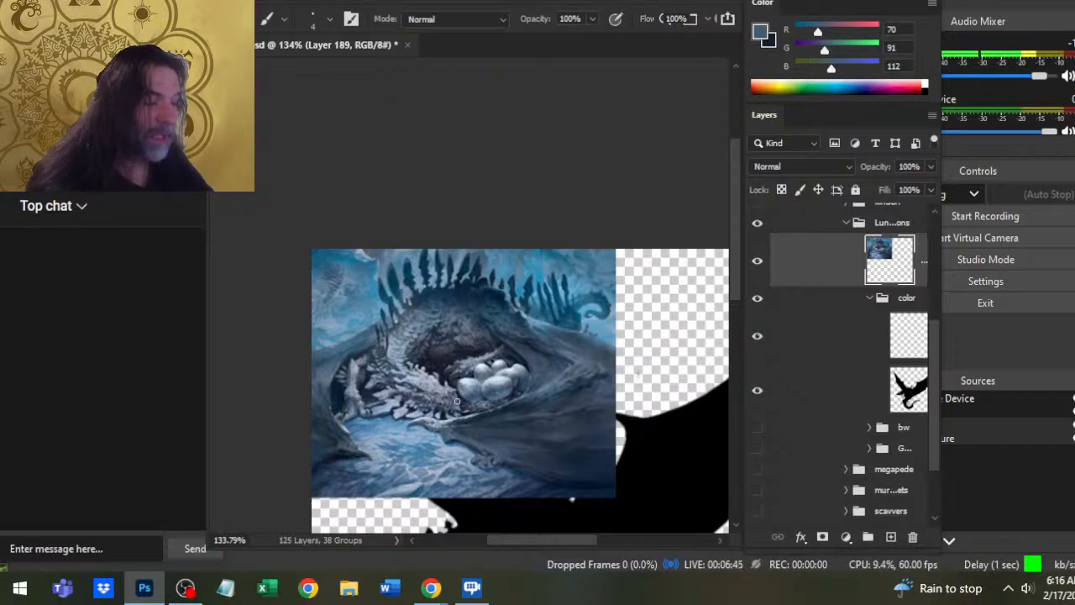
- Sample two lighter blues (90, 145, 181) and (56, 135, 172) from the reference's sky and swap them to compare
key("z")
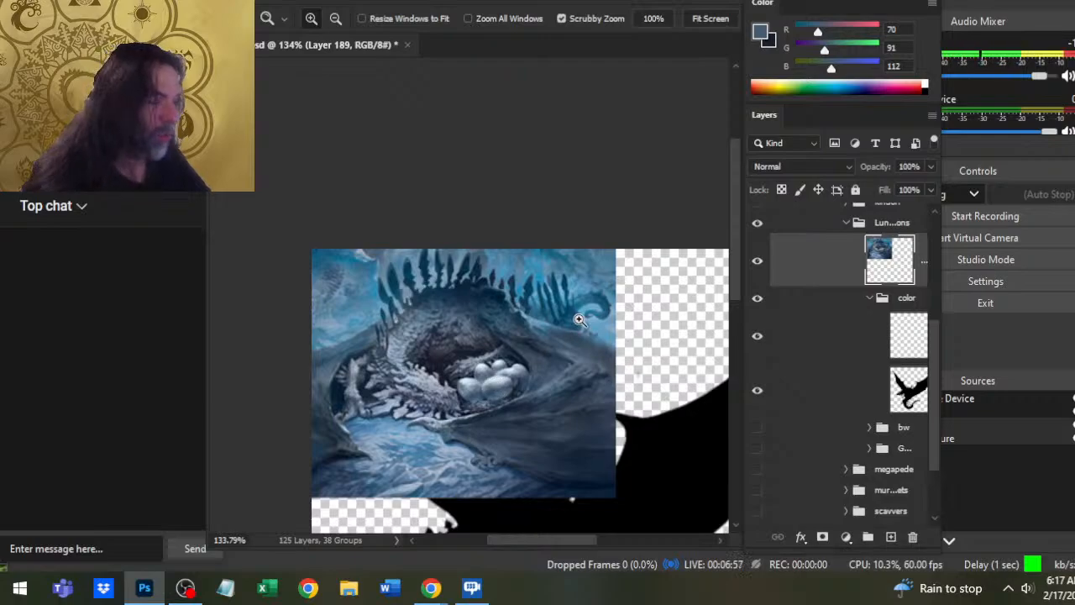
key("b")
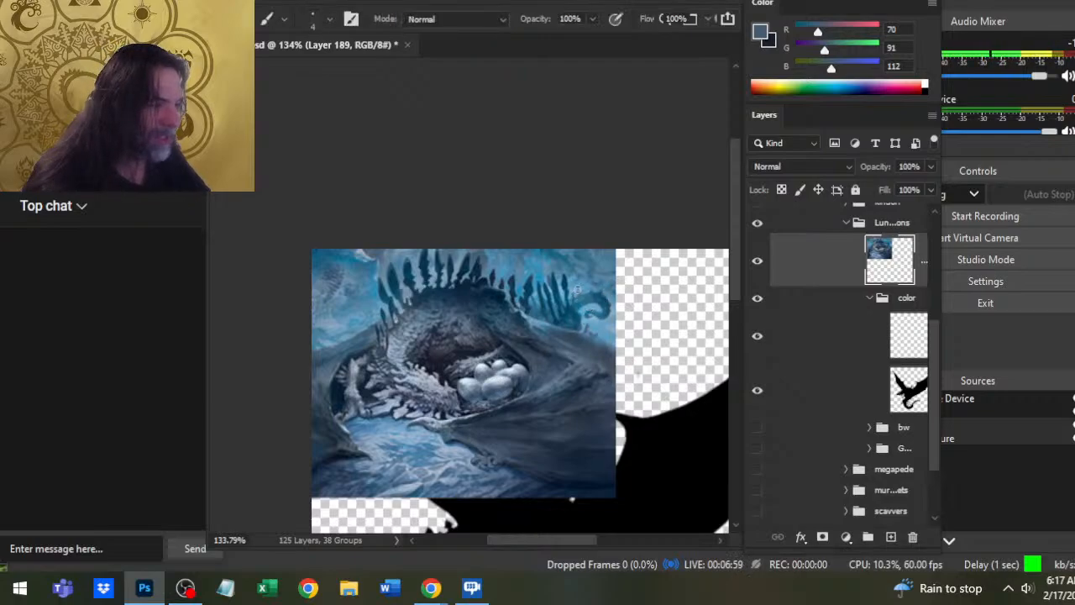
left_click(579, 298, "alt")
left_click(580, 263, "alt")
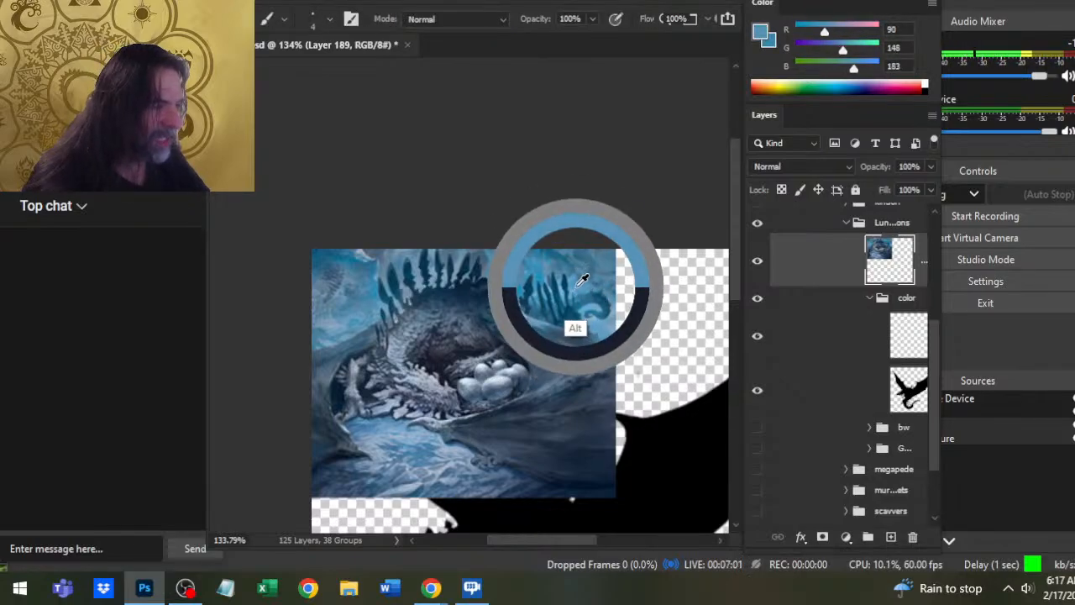
key("x")
key("x")
key("x")
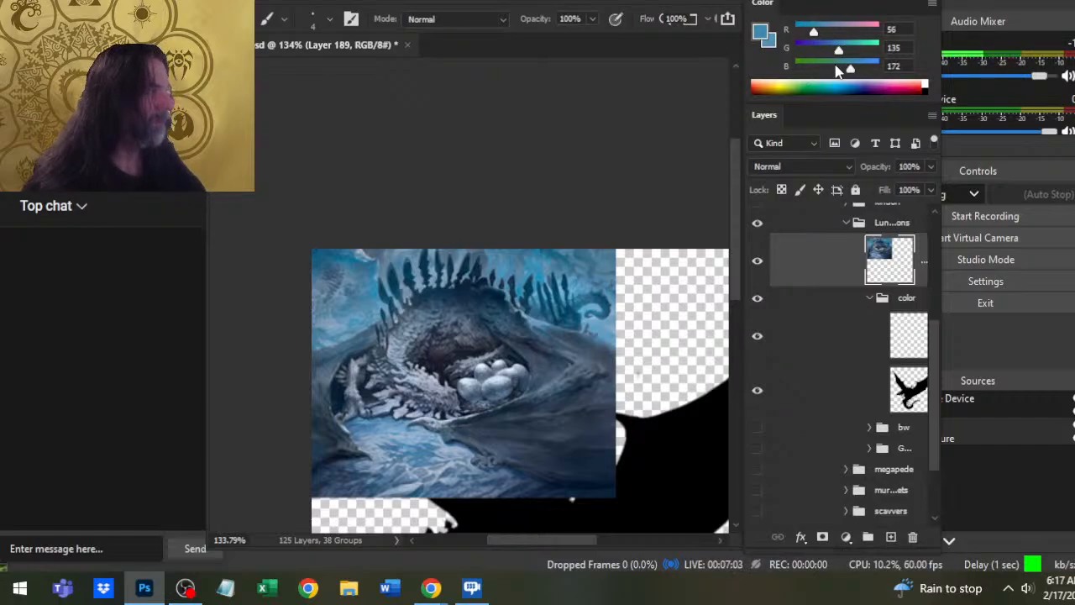
key("x")
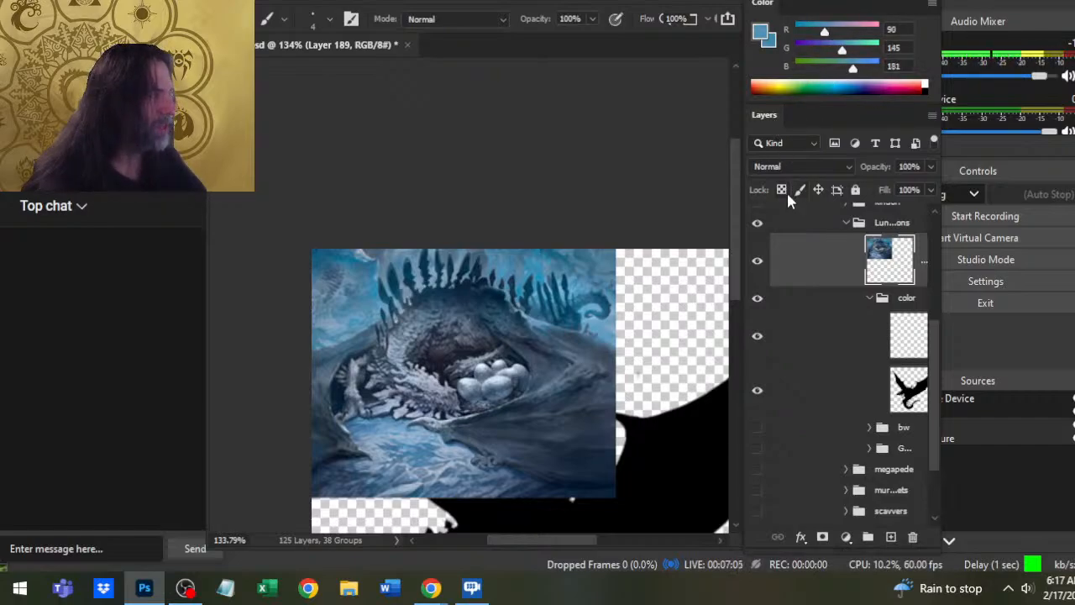
key("x")
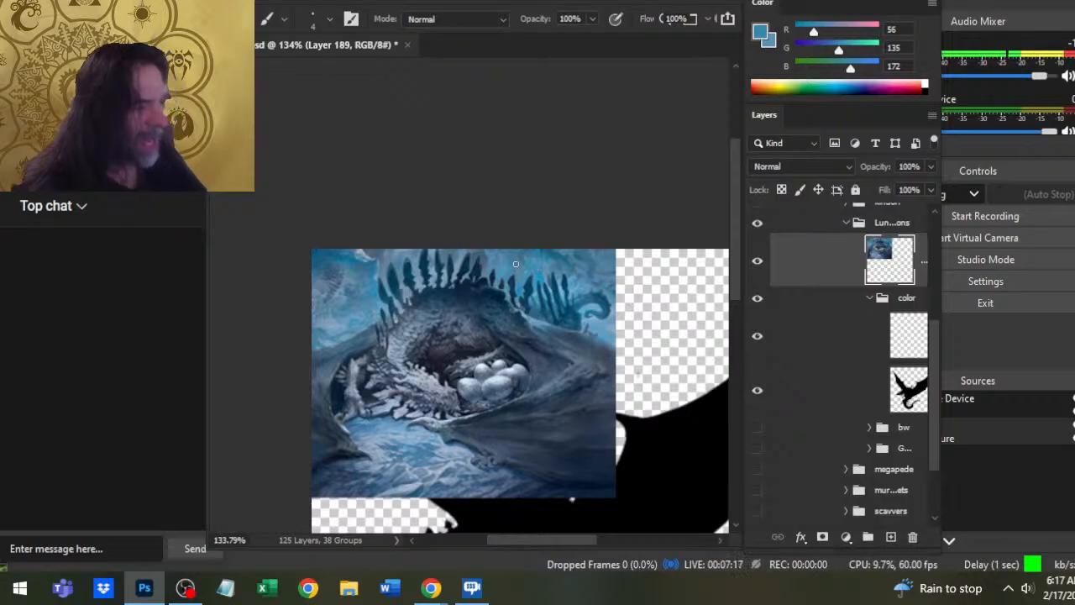
- Sample further dark and slate tones from the reference, settling on a grey-blue (107, 123, 142) as the foreground color
left_click_drag(453, 321, 436, 350)
key("x")
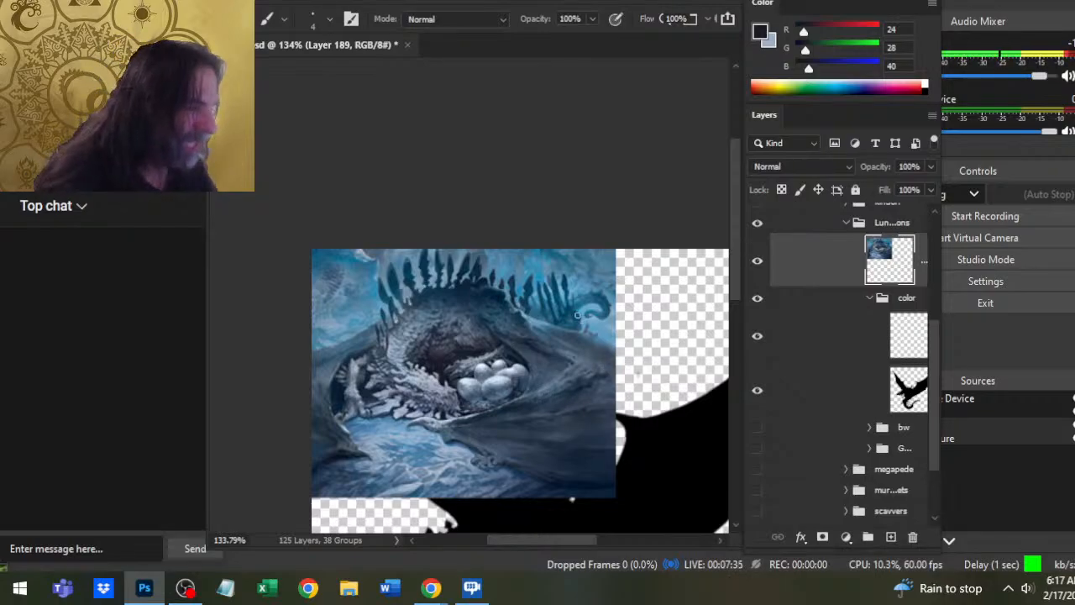
left_click(590, 339, "alt")
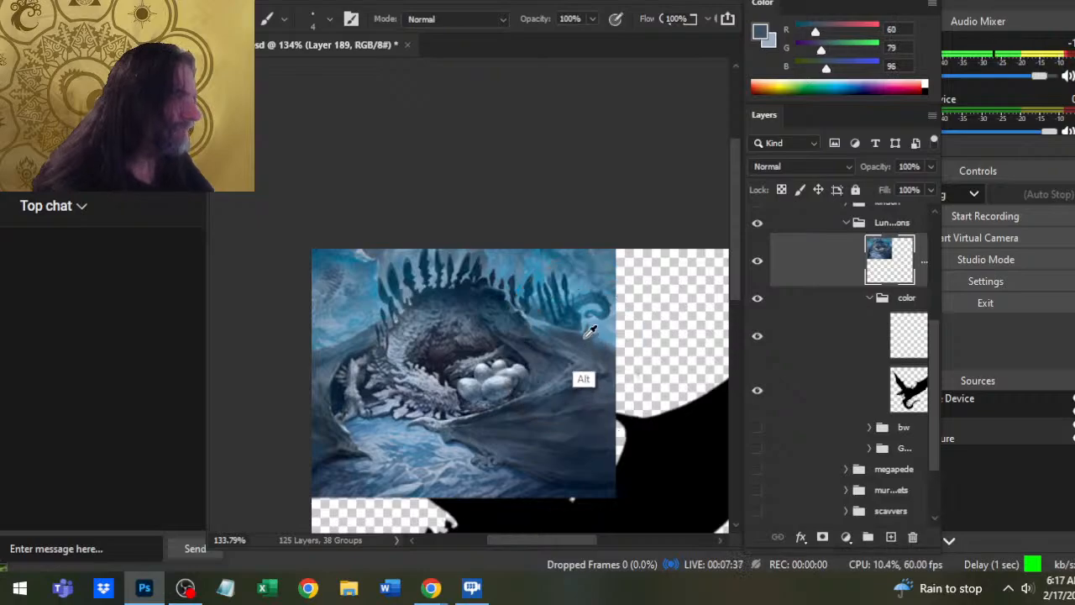
left_click_drag(508, 320, 572, 389)
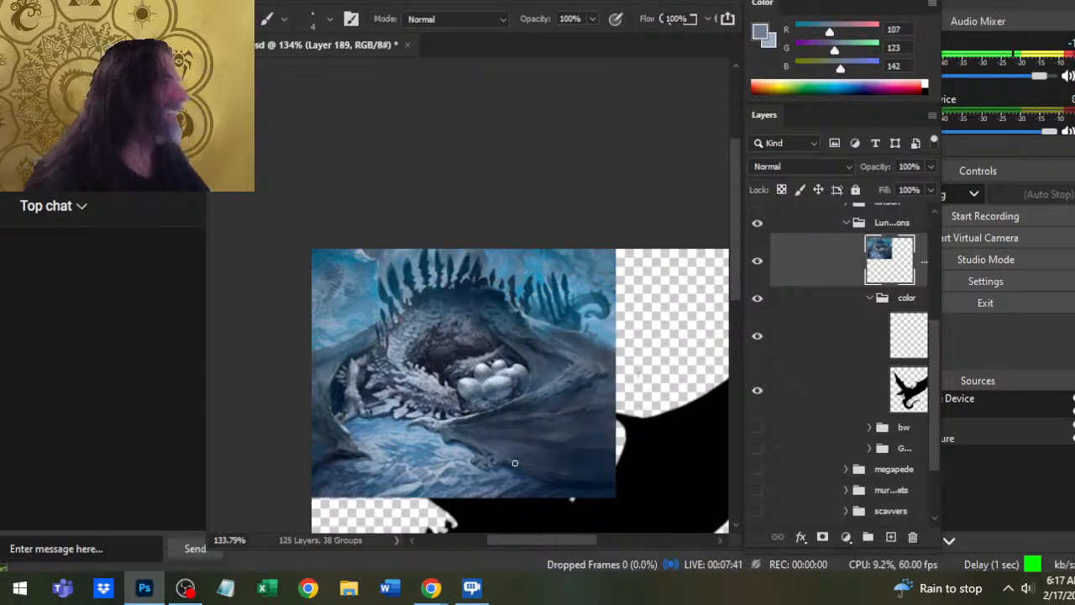
- Fill the dragon silhouette selection with the grey-blue foreground on the empty layer above the black silhouette, and clear the selection
key("z")
left_click_drag(609, 420, 534, 321)
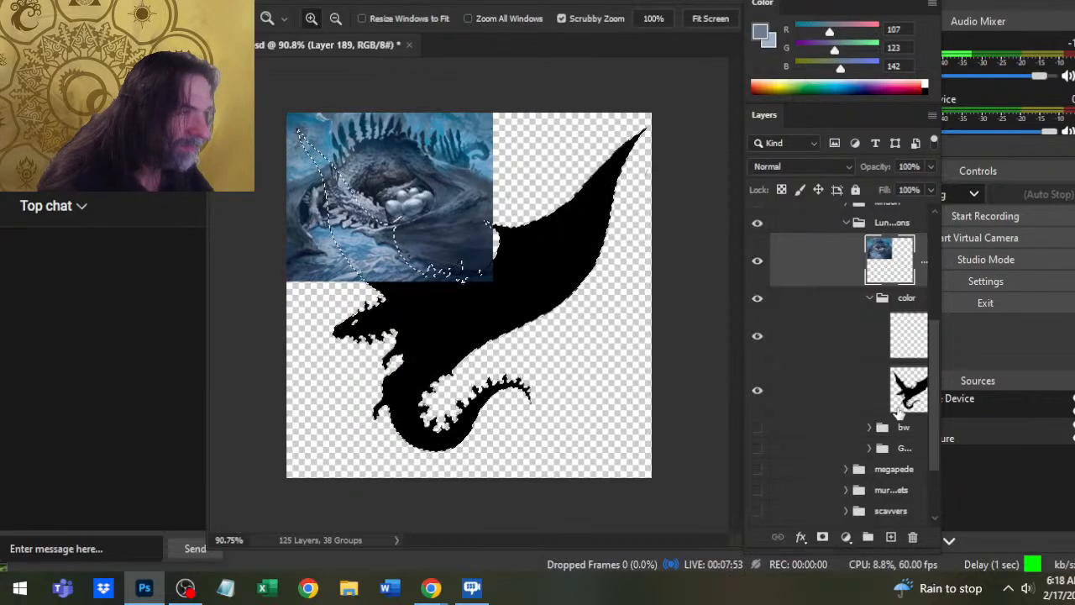
left_click(786, 349)
key("g")
left_click(532, 313)
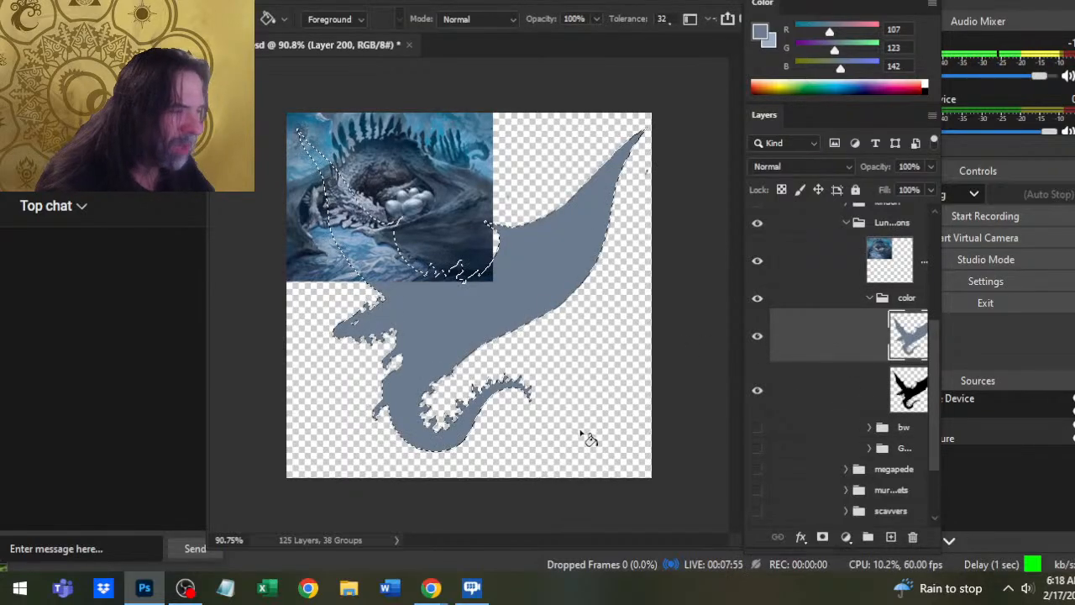
key("l")
key("ctrl+d")
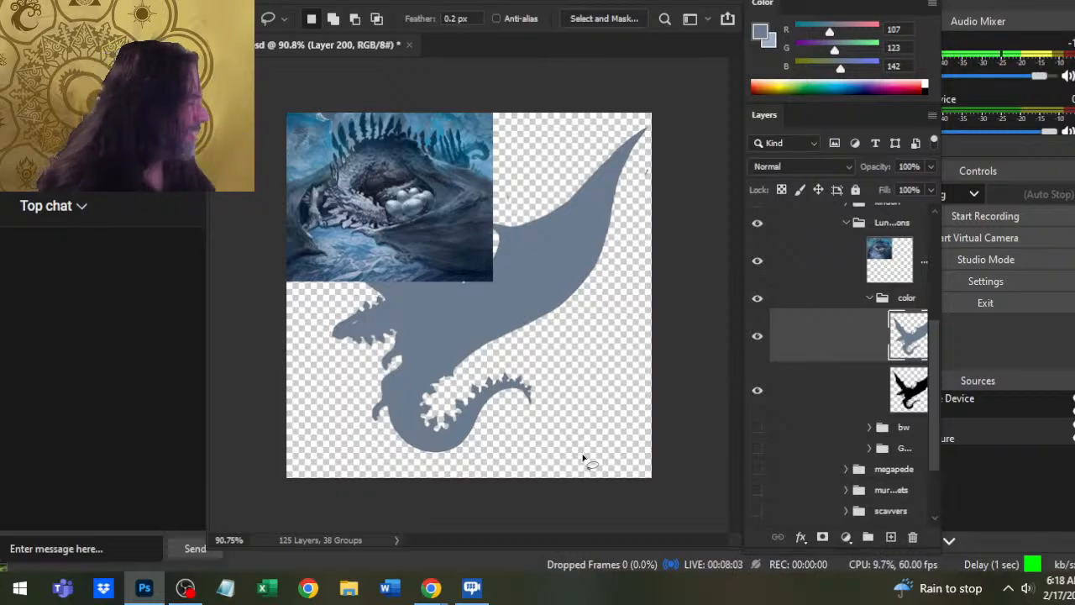
- Sample a dark navy (26, 40, 56) and a light blue (117, 152, 180) from the reference, with the light blue as foreground
key("b")
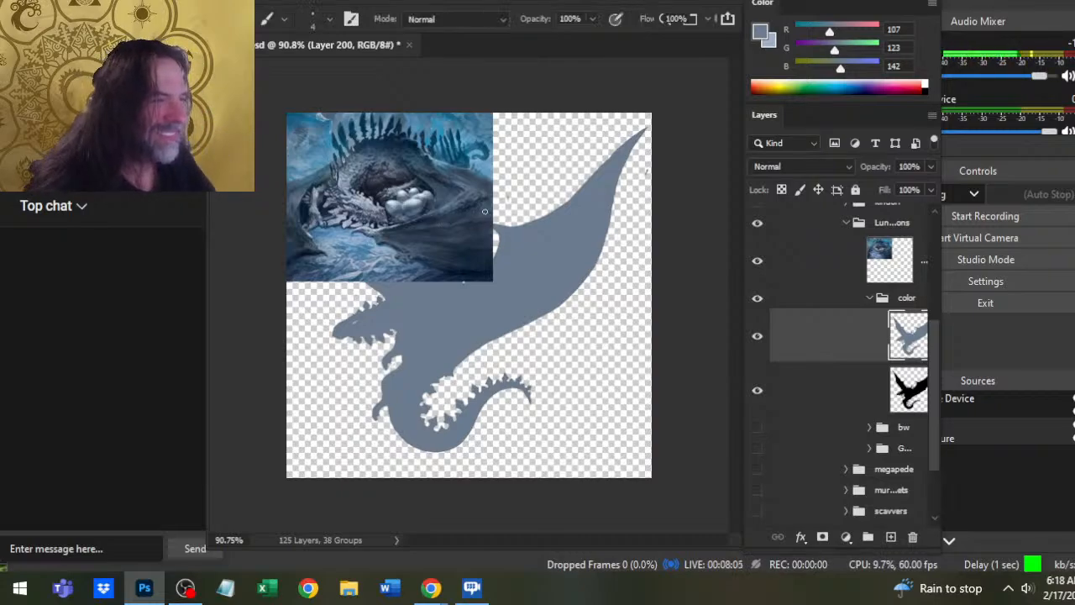
key("alt")
left_click_drag(446, 210, 451, 171)
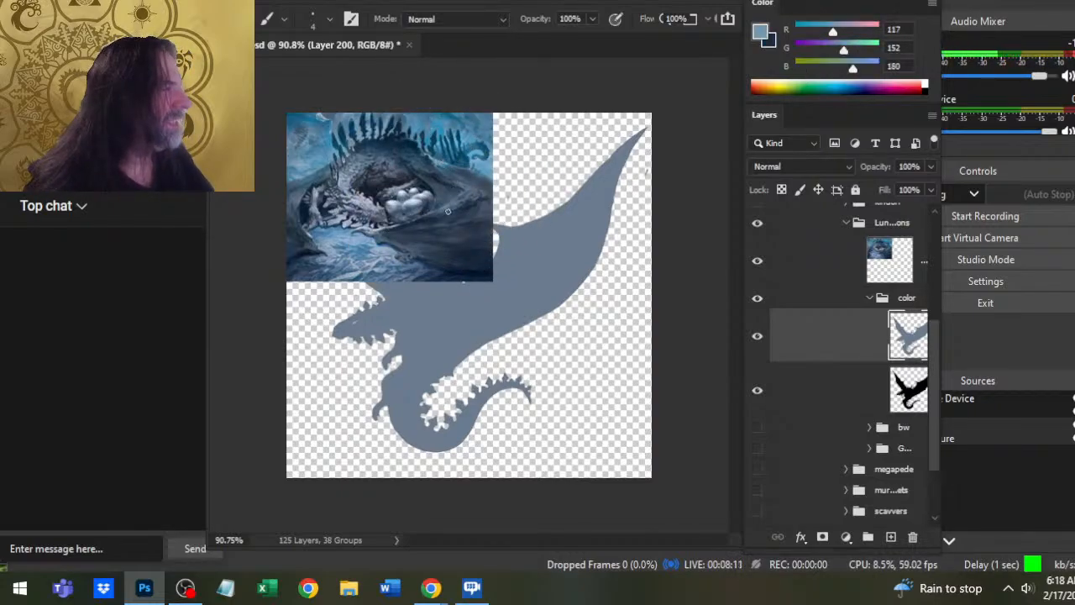
- Hide the dragon nest reference layer and add a new empty layer above the grey-blue fill in the color group
left_click(757, 262)
left_click(757, 262)
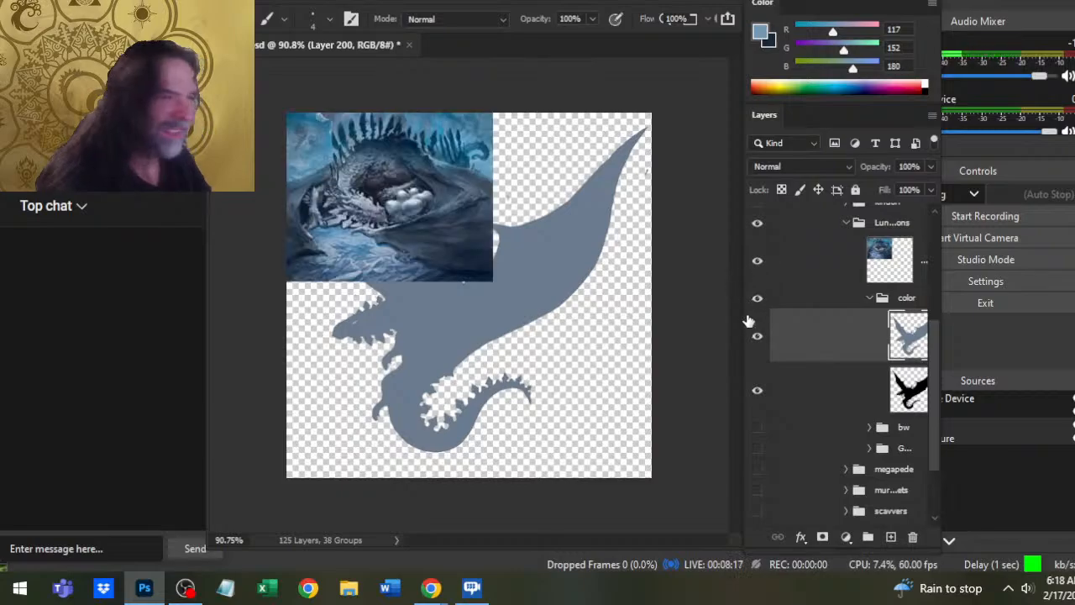
left_click(757, 262)
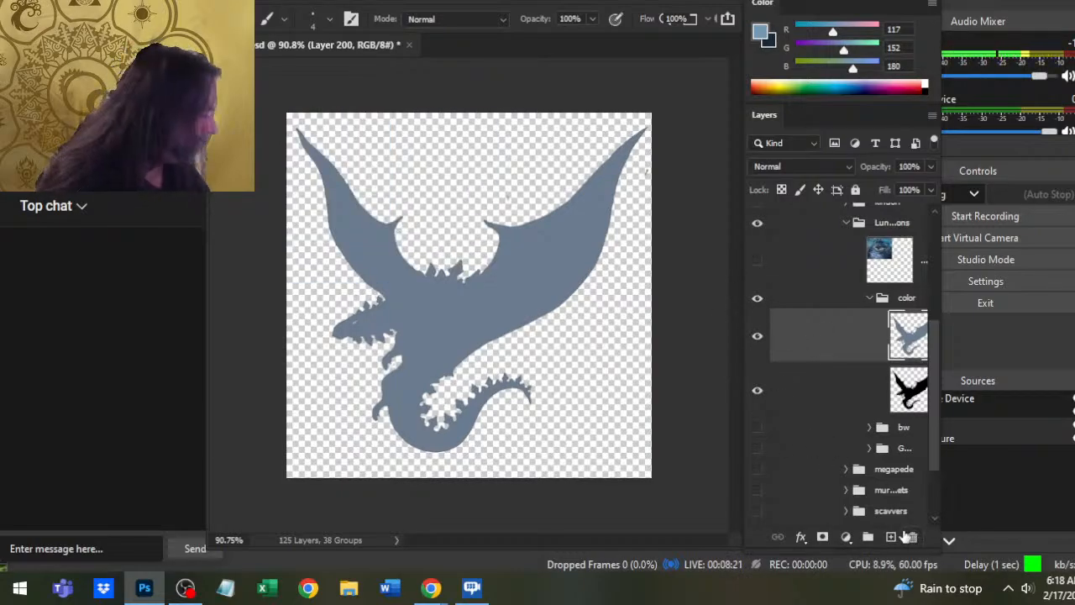
left_click(893, 538)
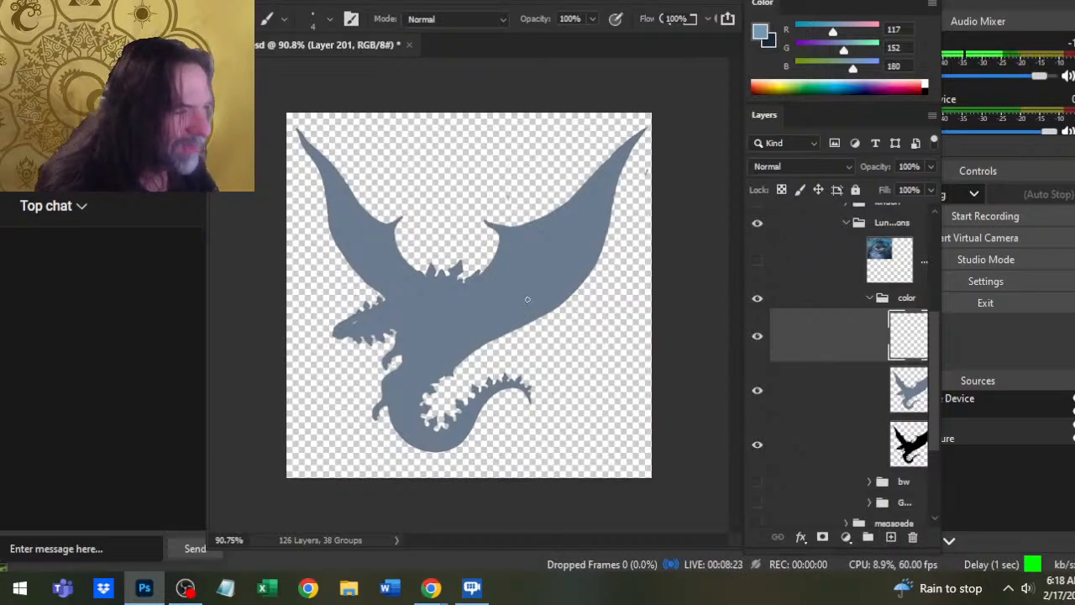
- Toggle the black silhouette layer off and on to inspect the edges of the grey-blue dragon fill
left_click(758, 445)
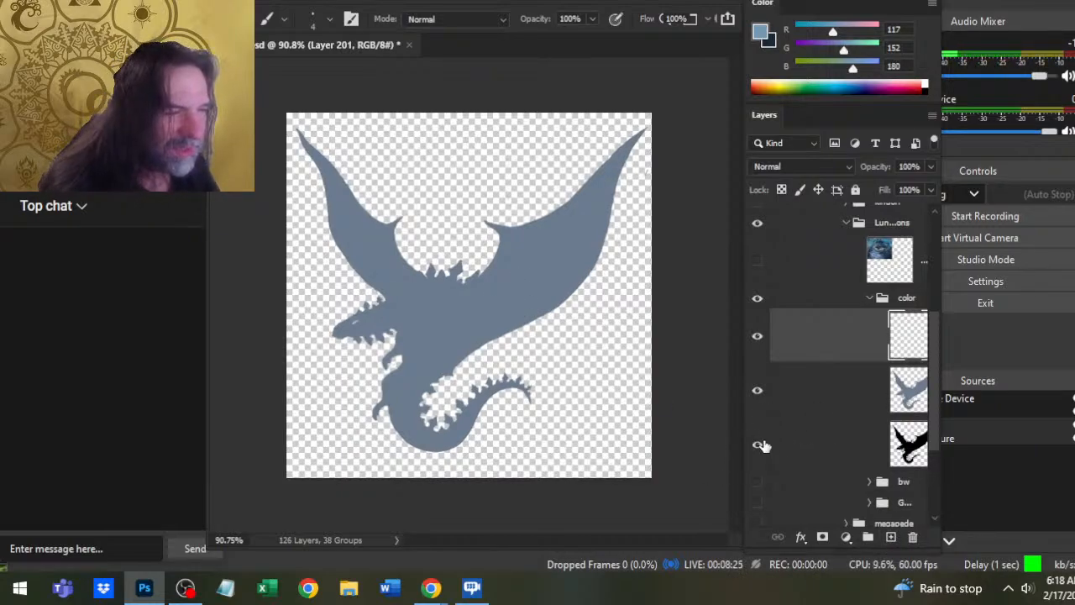
left_click(772, 449)
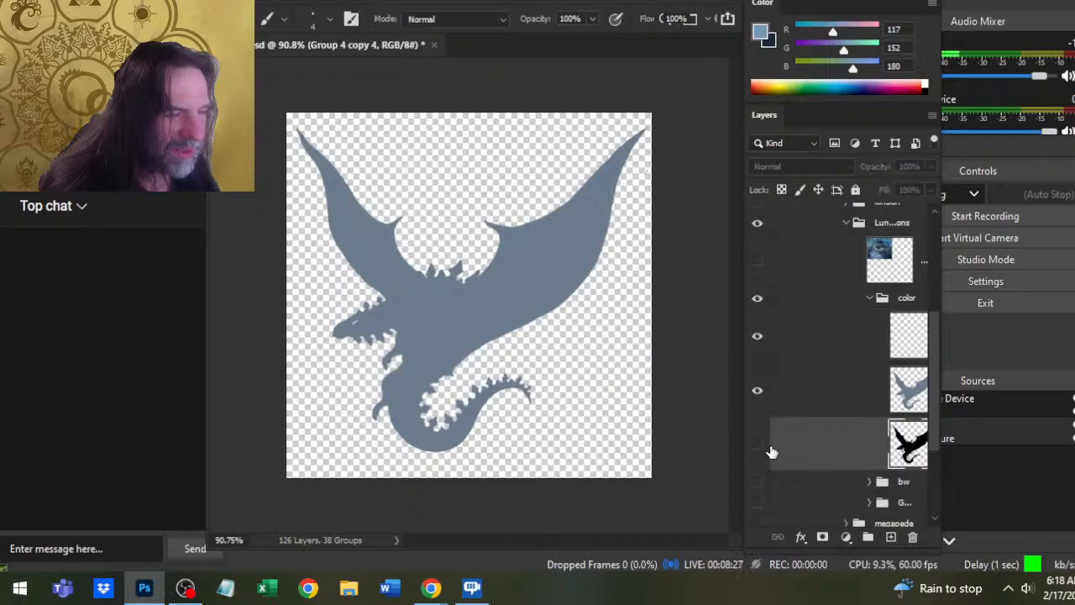
left_click(760, 445)
key("z")
left_click_drag(373, 360, 426, 370)
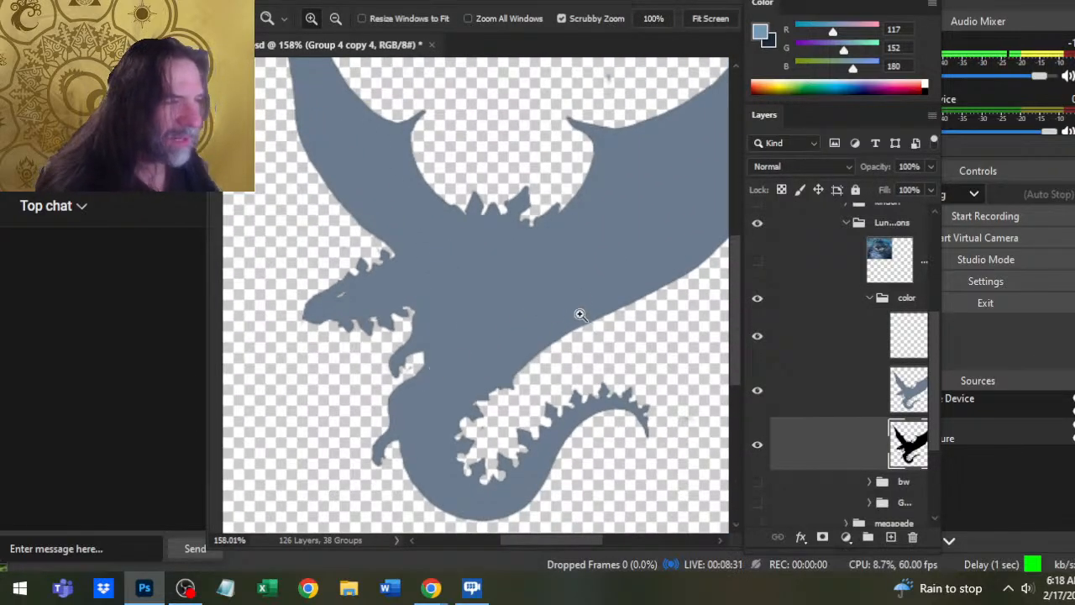
left_click_drag(598, 308, 531, 299)
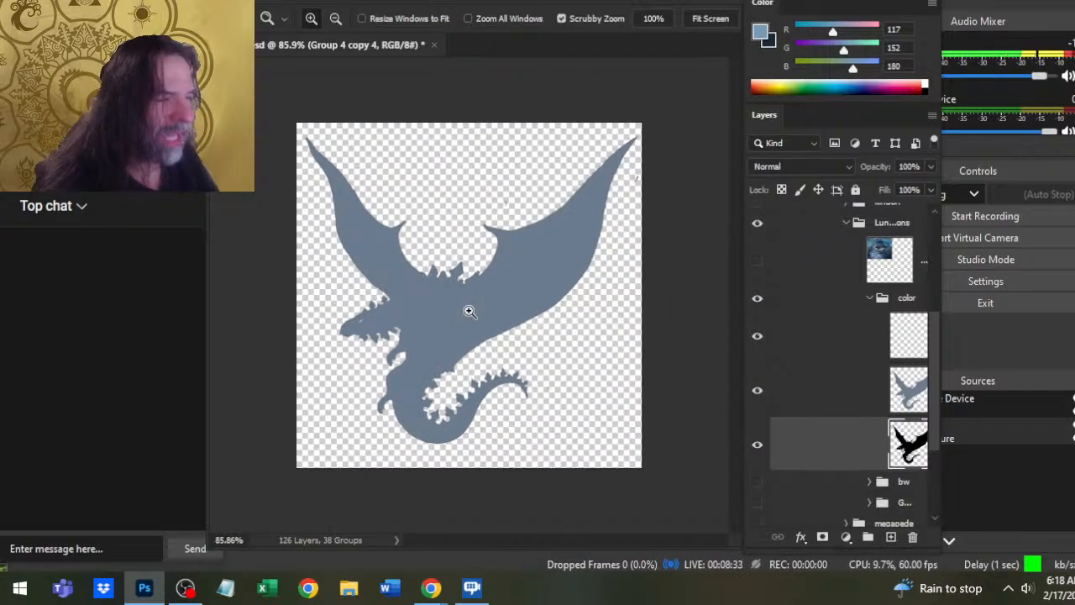
left_click_drag(467, 310, 510, 308)
- Paint dark navy (26, 40, 56) shading with a size 8 brush on the new layer over the dragon's right wing, flank and neck
key("b")
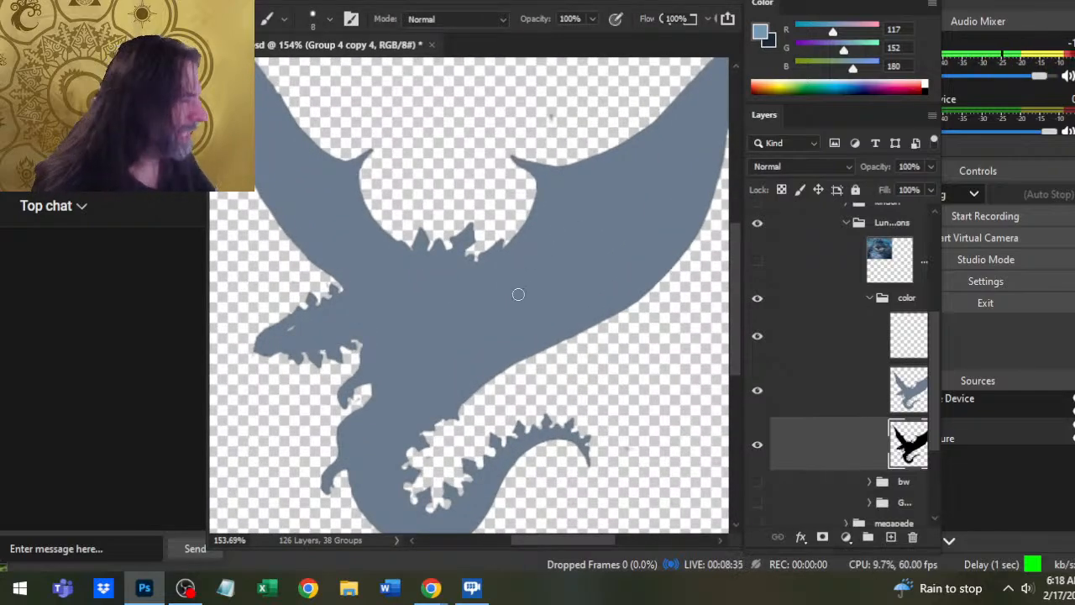
left_click(834, 353)
mouse_move(531, 289)
left_mouse_down()
mouse_move(549, 258)
mouse_move(515, 306)
mouse_move(510, 289)
left_mouse_up()
key("ctrl+z")
key("x")
mouse_move(553, 218)
left_mouse_down()
mouse_move(458, 307)
mouse_move(551, 256)
mouse_move(534, 326)
mouse_move(510, 287)
mouse_move(470, 300)
mouse_move(500, 286)
mouse_move(511, 242)
mouse_move(471, 299)
mouse_move(447, 310)
left_mouse_up()
key("e")
key("b")
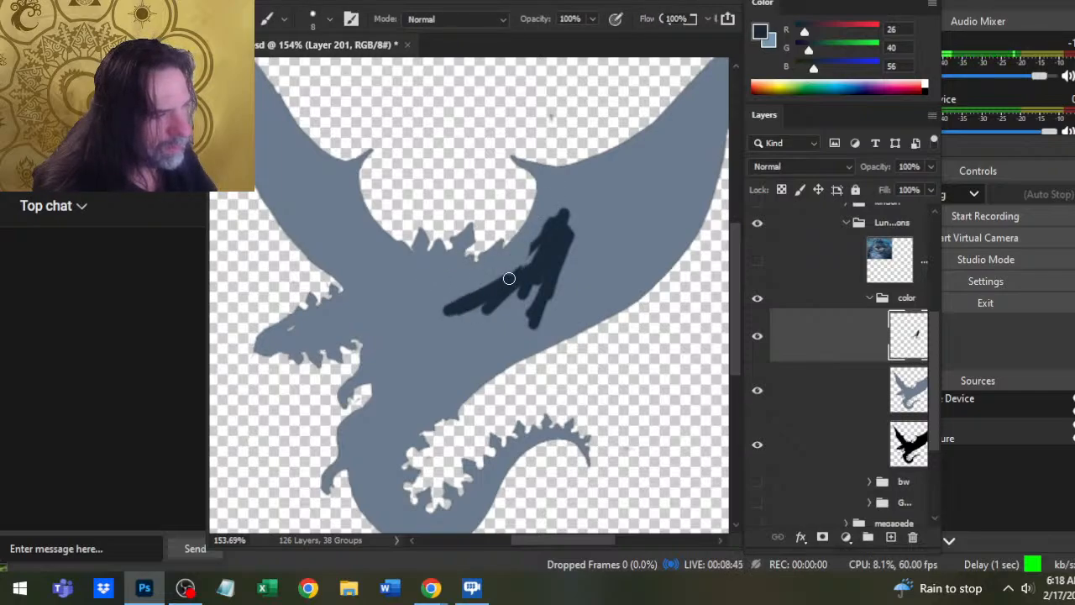
mouse_move(509, 279)
left_mouse_down()
mouse_move(454, 301)
mouse_move(536, 244)
mouse_move(447, 302)
left_mouse_up()
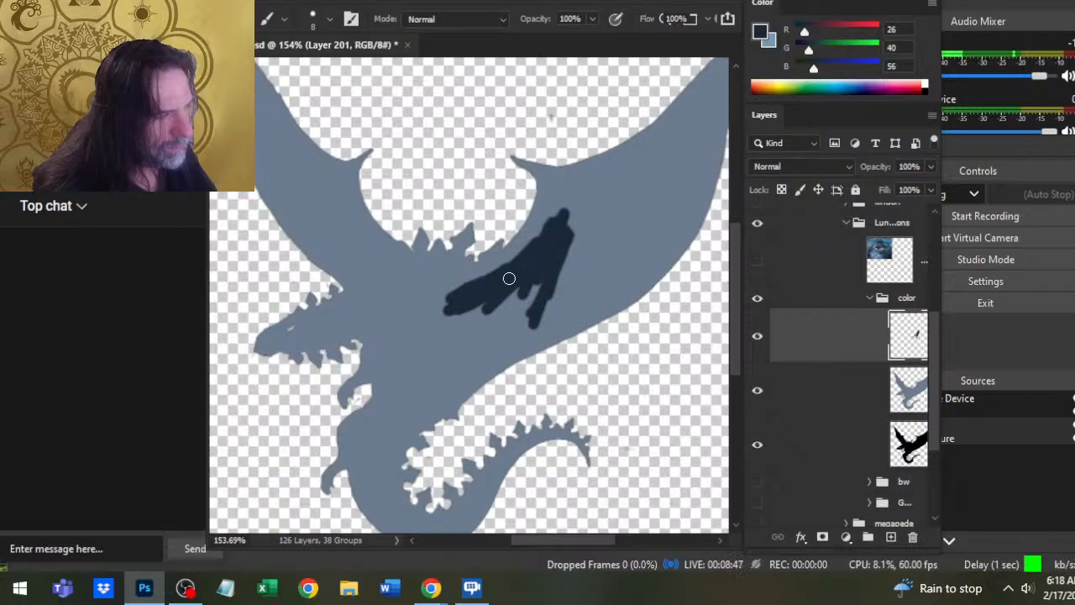
mouse_move(509, 278)
left_mouse_down()
mouse_move(568, 215)
mouse_move(561, 205)
mouse_move(659, 150)
mouse_move(602, 229)
mouse_move(631, 227)
mouse_move(682, 145)
mouse_move(632, 272)
mouse_move(618, 267)
mouse_move(592, 184)
mouse_move(564, 272)
mouse_move(521, 300)
mouse_move(453, 299)
mouse_move(437, 384)
mouse_move(456, 364)
mouse_move(443, 385)
mouse_move(474, 401)
mouse_move(426, 382)
left_mouse_up()
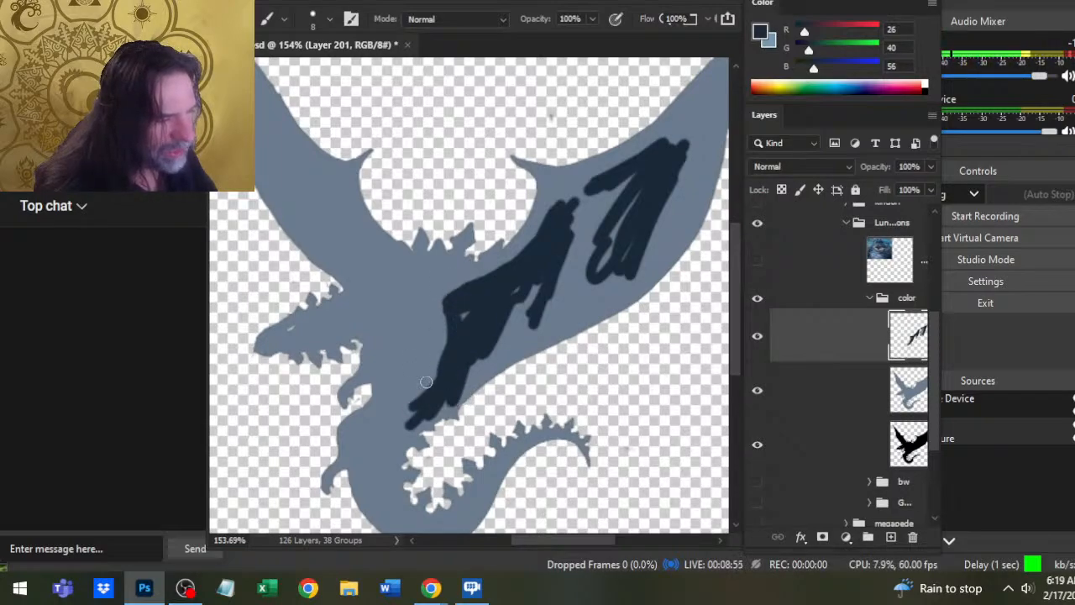
mouse_move(377, 303)
left_mouse_down()
mouse_move(335, 338)
mouse_move(396, 300)
mouse_move(395, 317)
mouse_move(417, 296)
left_mouse_up()
left_click_drag(268, 118, 311, 183)
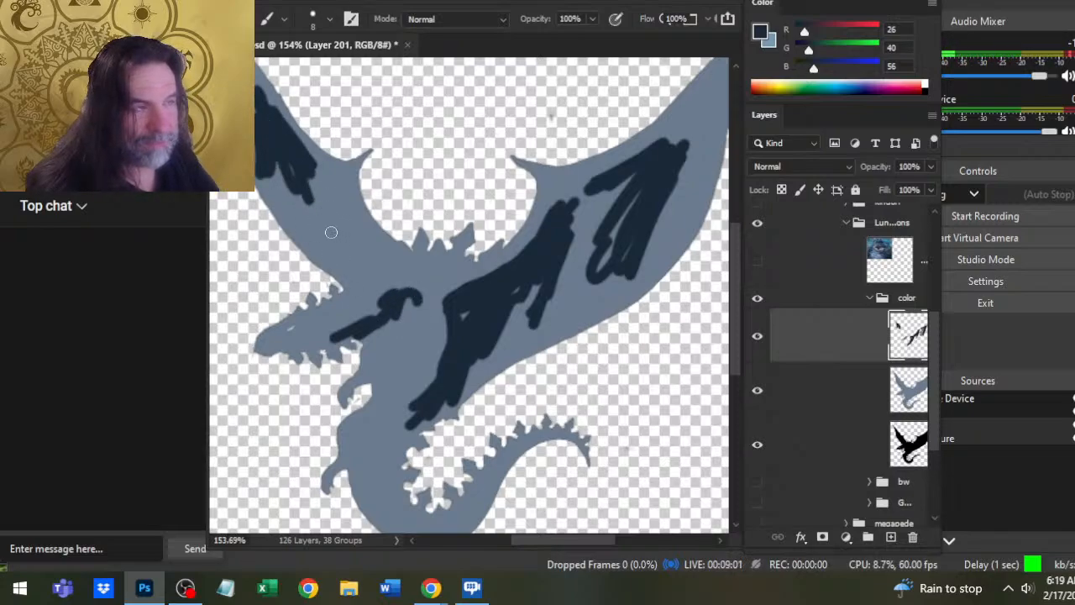
key("z")
key("ctrl+z")
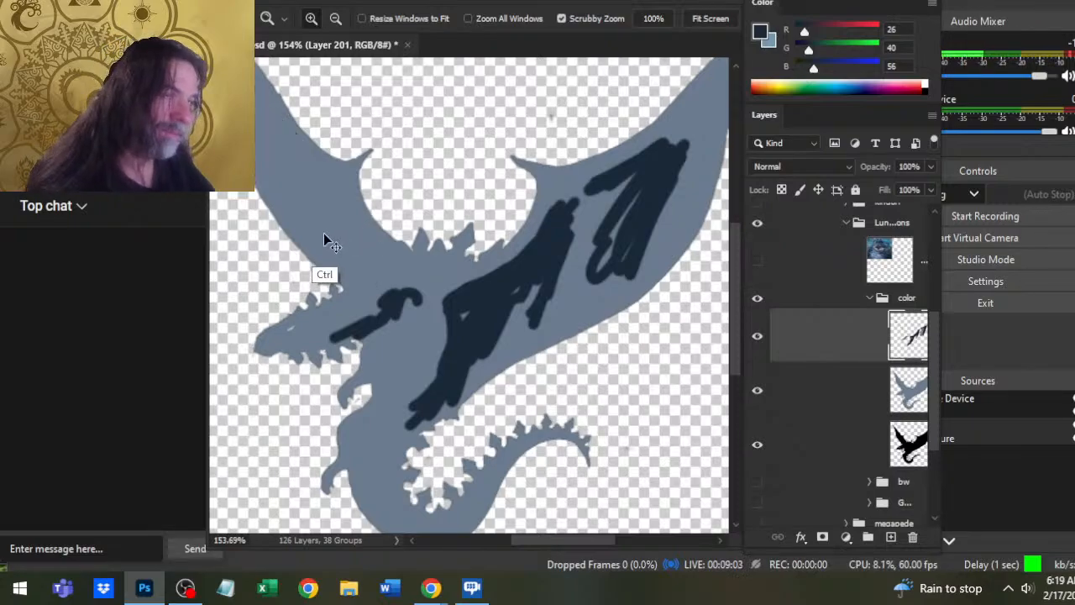
- Paint dark navy shading down the membrane of the dragon's left wing, from near the tip to the shoulder
key("space")
left_click_drag(349, 216, 485, 310)
key("b")
mouse_move(392, 182)
left_mouse_down()
mouse_move(400, 192)
mouse_move(358, 141)
left_mouse_up()
mouse_move(416, 198)
left_mouse_down()
mouse_move(423, 229)
mouse_move(429, 277)
mouse_move(415, 273)
mouse_move(411, 284)
mouse_move(504, 387)
left_mouse_up()
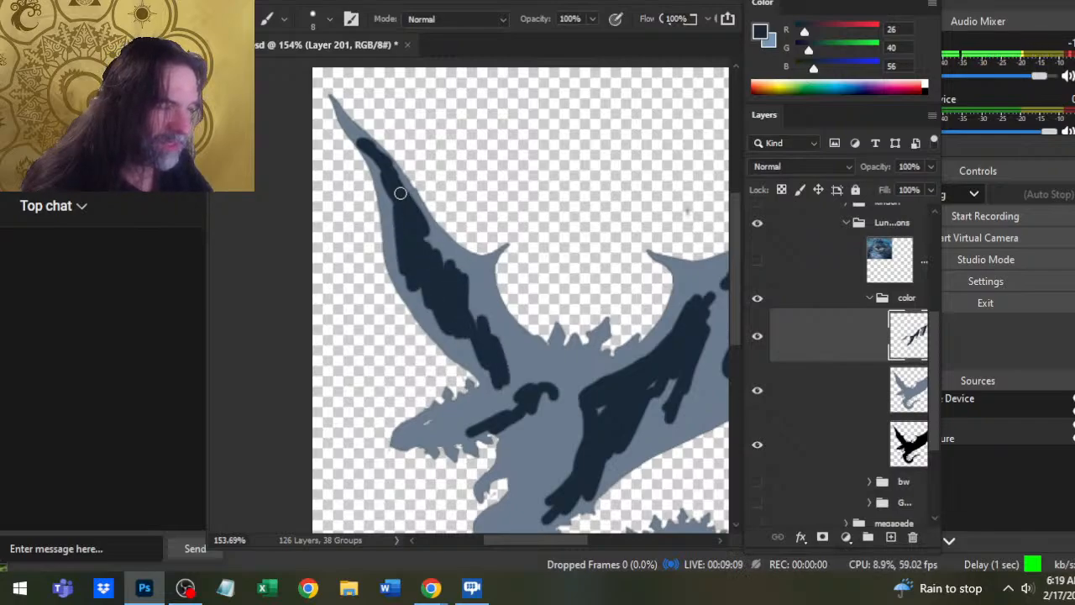
- Trim the navy shading at the left wing's base with the Eraser and brush in its remaining gaps
mouse_move(494, 332)
left_mouse_down()
mouse_move(509, 365)
mouse_move(516, 345)
left_mouse_up()
key("e")
left_click_drag(519, 383, 495, 392)
key("b")
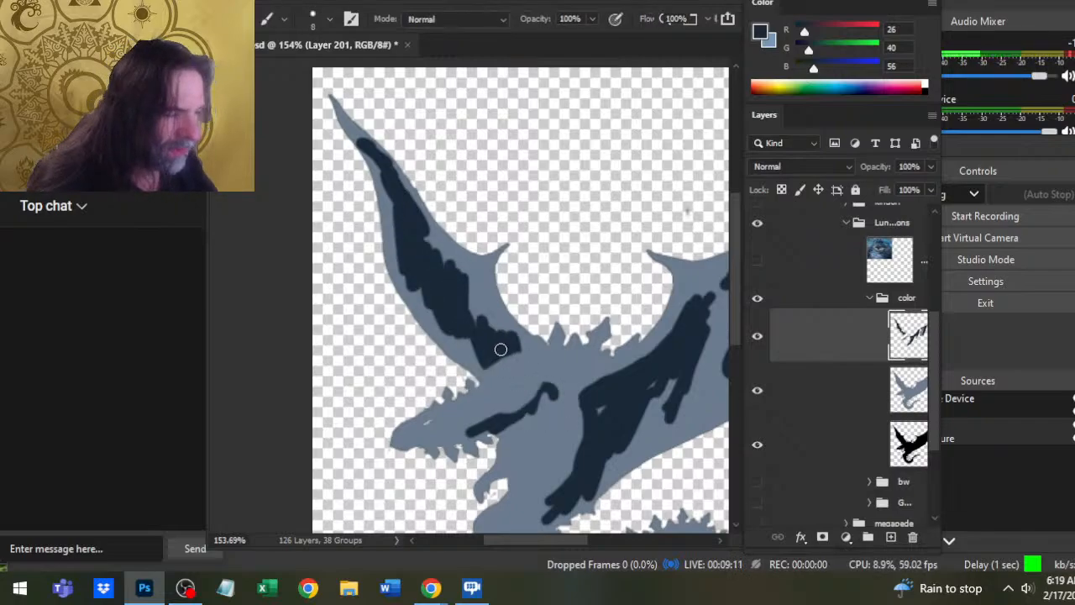
mouse_move(516, 337)
left_mouse_down()
mouse_move(479, 353)
mouse_move(469, 340)
mouse_move(479, 356)
mouse_move(440, 322)
mouse_move(470, 359)
mouse_move(440, 308)
mouse_move(470, 333)
mouse_move(493, 319)
mouse_move(467, 306)
mouse_move(492, 343)
left_mouse_up()
mouse_move(393, 233)
left_mouse_down()
mouse_move(446, 245)
mouse_move(412, 245)
mouse_move(401, 218)
mouse_move(403, 247)
left_mouse_up()
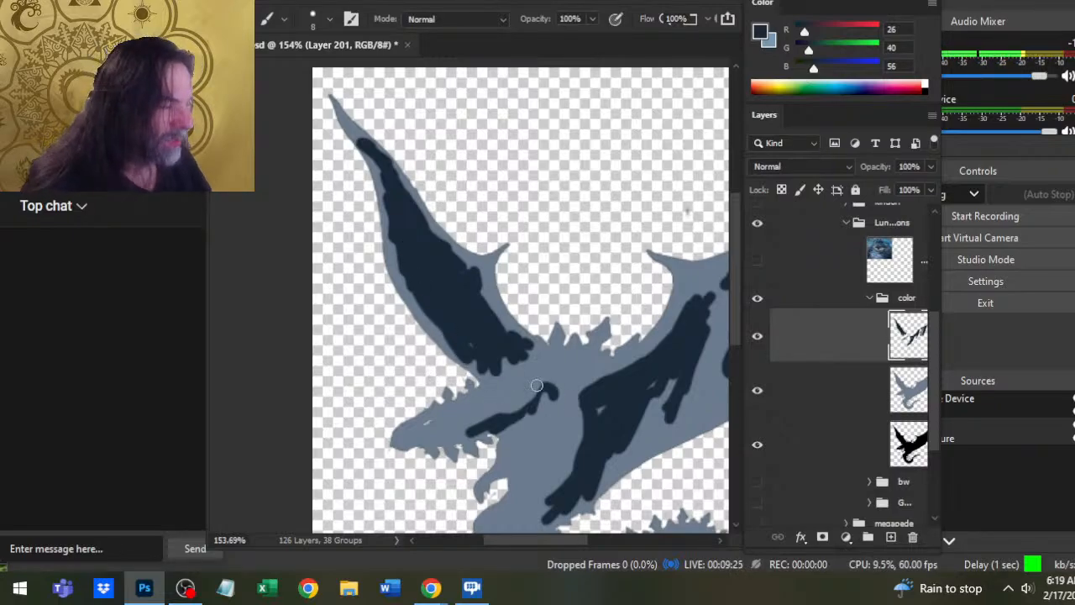
- Thin the navy marking behind the dragon's jaw with the Eraser, touching up its shape with the brush
key("e")
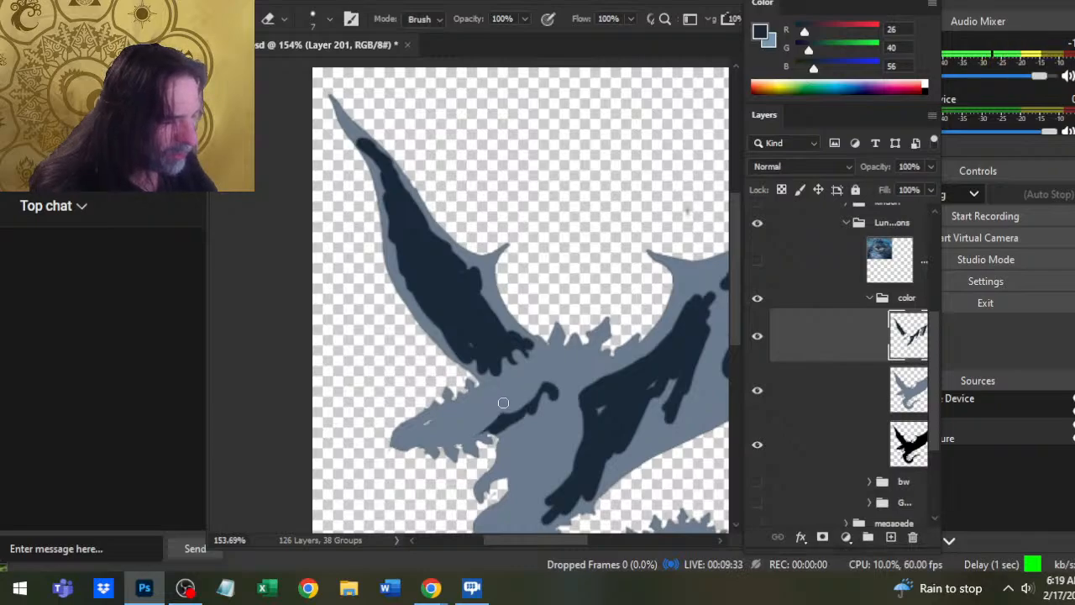
key("b")
mouse_move(508, 424)
left_mouse_down()
mouse_move(538, 383)
mouse_move(495, 409)
mouse_move(548, 383)
left_mouse_up()
key("e")
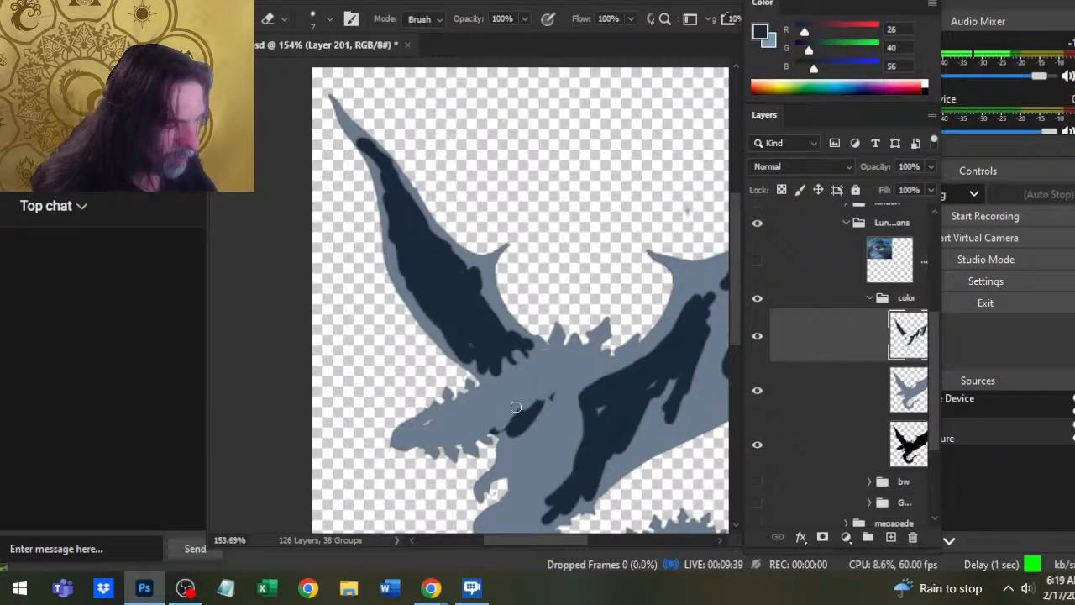
key("b")
left_click_drag(499, 429, 524, 402)
key("e")
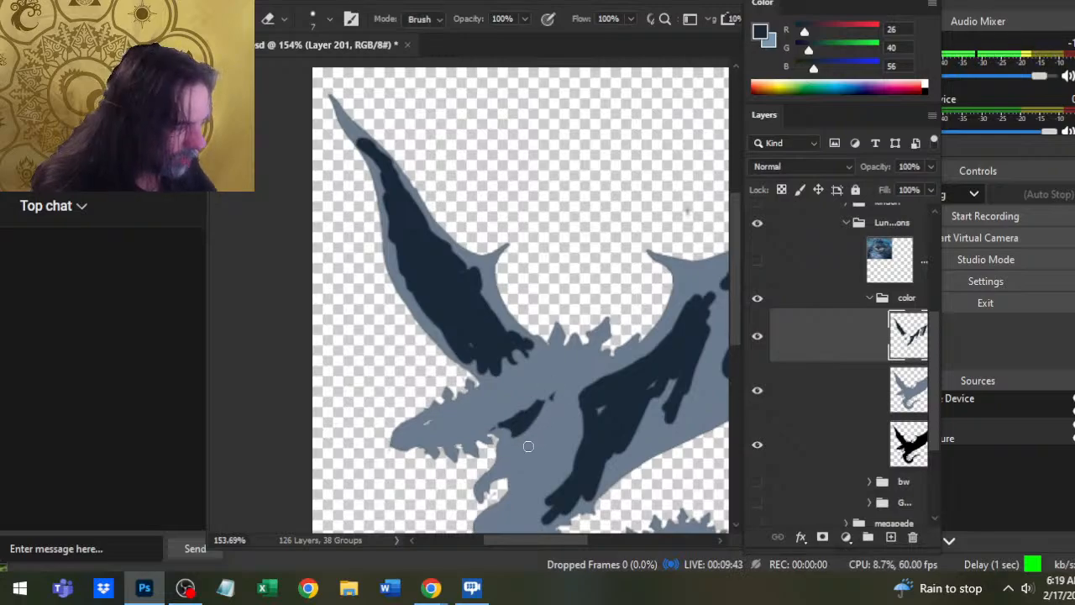
- Reshape the marking behind the jaw into a jagged patch reaching the neck, and trim the flank shading's edge facing it
key("b")
mouse_move(511, 425)
left_mouse_down()
mouse_move(537, 415)
mouse_move(504, 428)
mouse_move(545, 395)
left_mouse_up()
key("e")
key("b")
key("e")
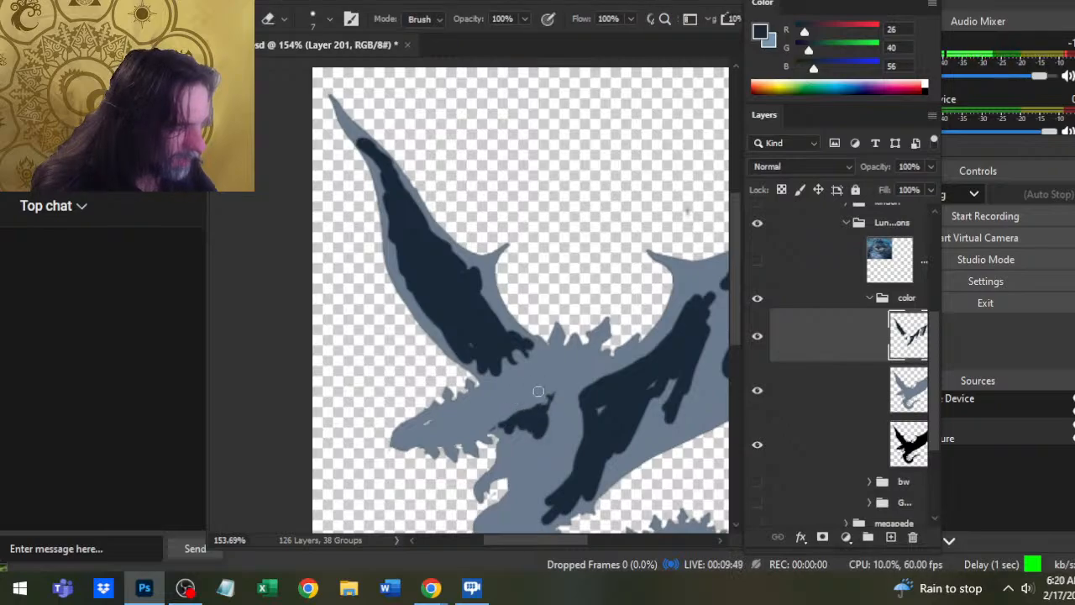
mouse_move(550, 405)
left_mouse_down()
mouse_move(561, 370)
mouse_move(552, 403)
mouse_move(564, 411)
mouse_move(545, 413)
mouse_move(555, 427)
mouse_move(592, 363)
mouse_move(589, 386)
mouse_move(627, 368)
left_mouse_up()
key("b")
key("e")
key("b")
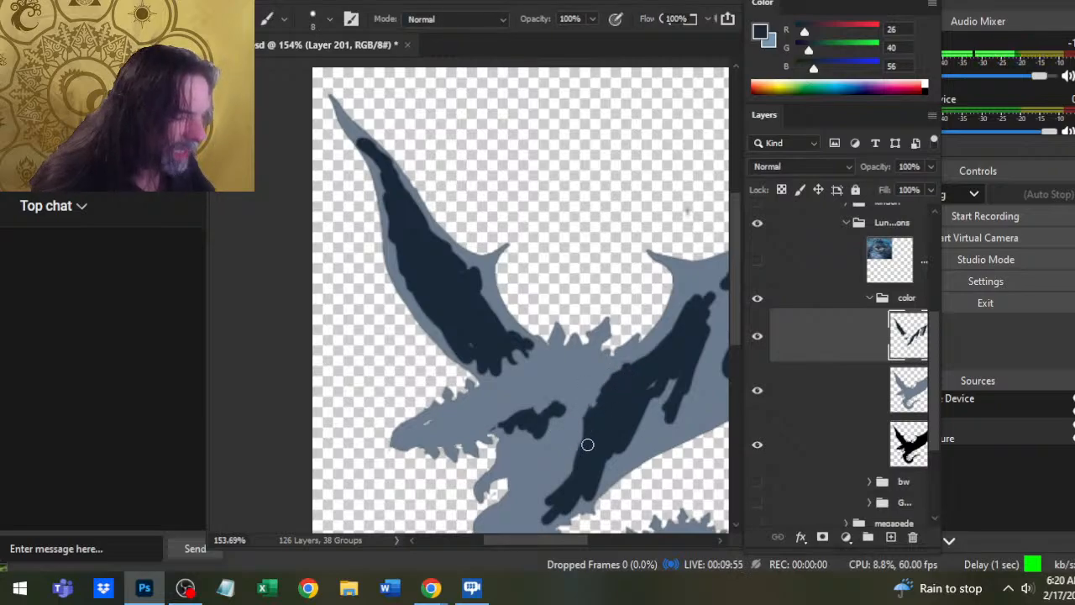
- Paint navy patches on the dragon's chest beside the upper claw and on the body beside the lower claw
key("e")
mouse_move(587, 445)
left_mouse_down()
mouse_move(575, 430)
mouse_move(525, 489)
left_mouse_up()
key("b")
left_click_drag(557, 451, 556, 355)
left_click_drag(508, 491, 504, 462)
- Paint navy shading around the lower curve of the tail and trim its inner edge with the Eraser
key("e")
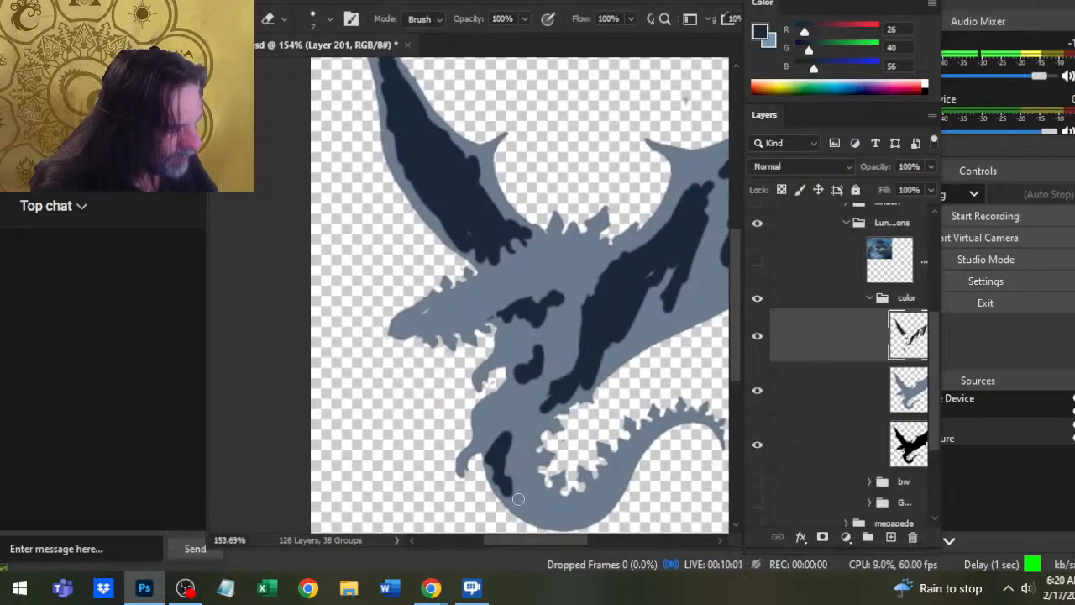
key("b")
mouse_move(518, 499)
left_mouse_down()
mouse_move(490, 463)
mouse_move(521, 487)
mouse_move(511, 458)
mouse_move(537, 512)
mouse_move(525, 484)
mouse_move(562, 521)
mouse_move(547, 507)
mouse_move(585, 509)
left_mouse_up()
key("e")
key("b")
key("e")
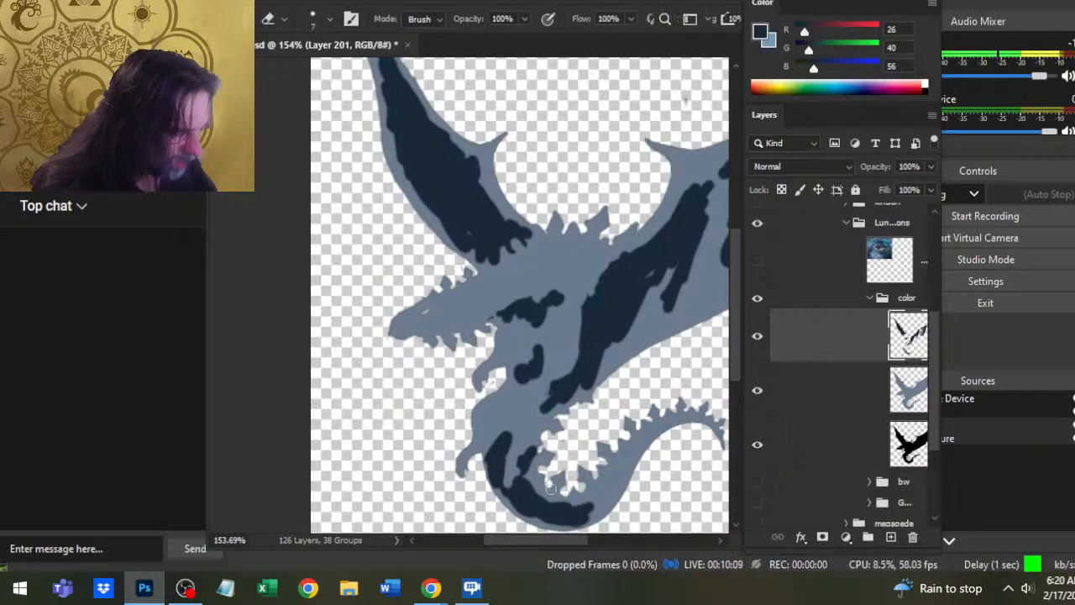
mouse_move(546, 474)
left_mouse_down()
mouse_move(544, 500)
mouse_move(580, 506)
mouse_move(538, 519)
mouse_move(561, 505)
left_mouse_up()
key("b")
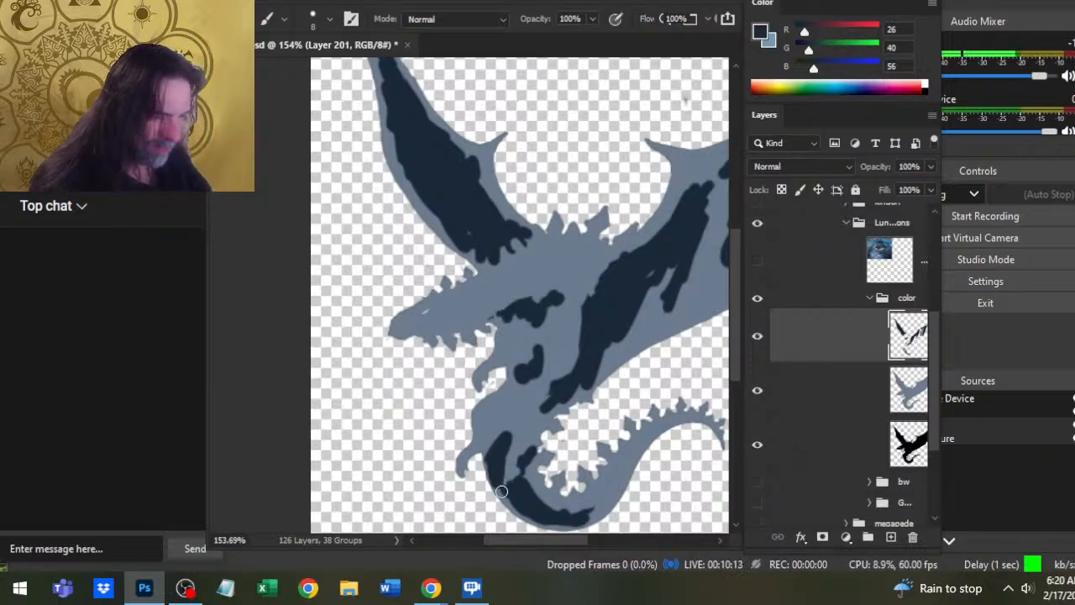
- Extend the navy chest patch down toward the lower claw and join it to the marking behind the jaw
left_click_drag(502, 491, 487, 494)
left_click_drag(522, 364, 514, 397)
left_click_drag(531, 346, 516, 417)
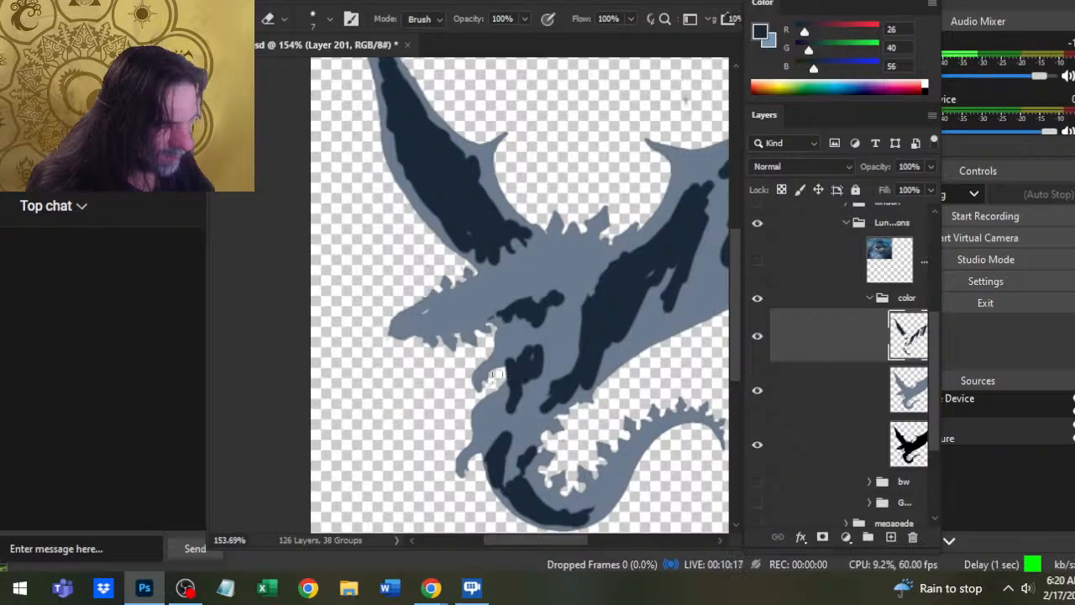
key("b")
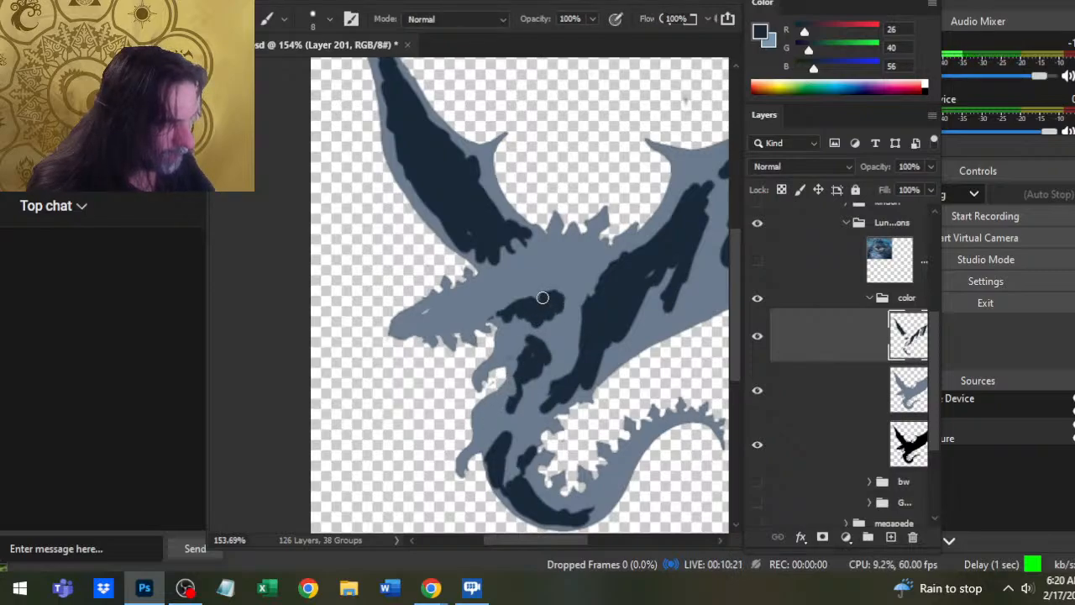
left_click_drag(543, 297, 549, 315)
- Widen the navy flank shading toward the neck and down along the lower body with the brush
left_click_drag(642, 262, 623, 263)
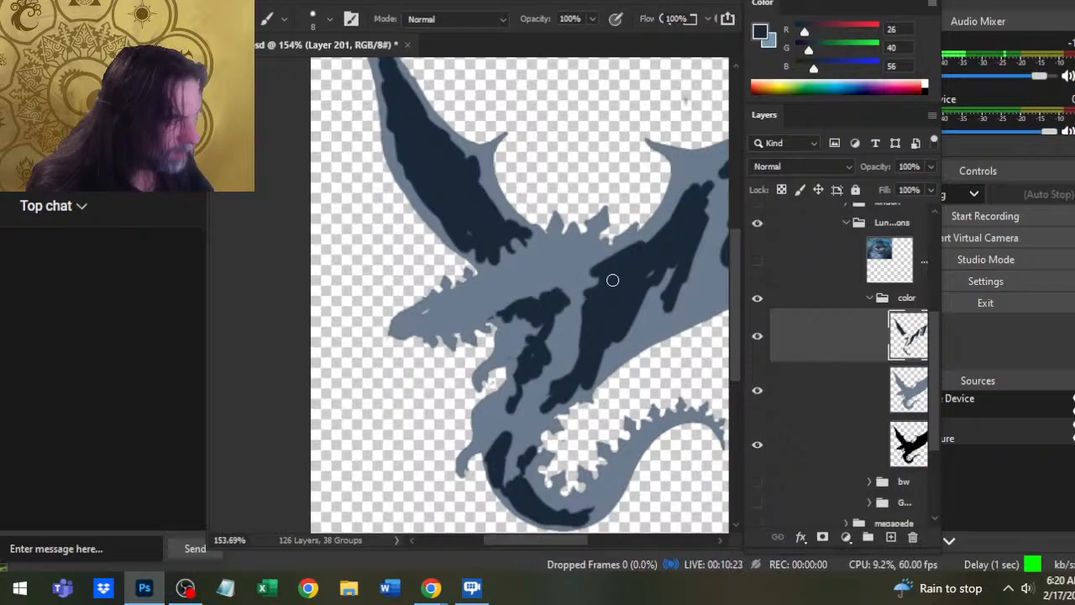
left_click_drag(585, 341, 581, 325)
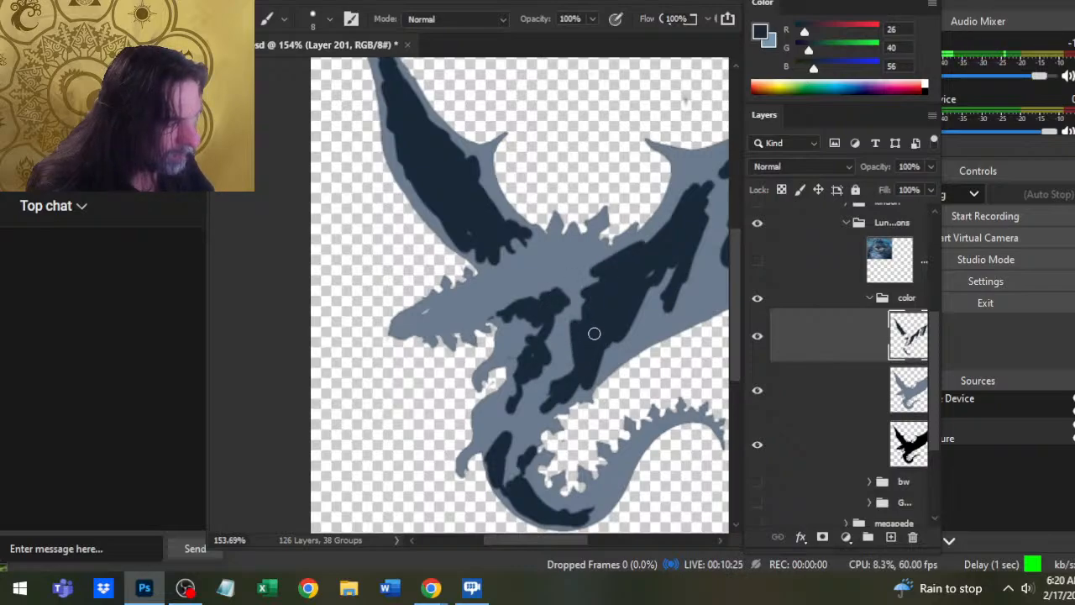
left_click_drag(582, 377, 581, 388)
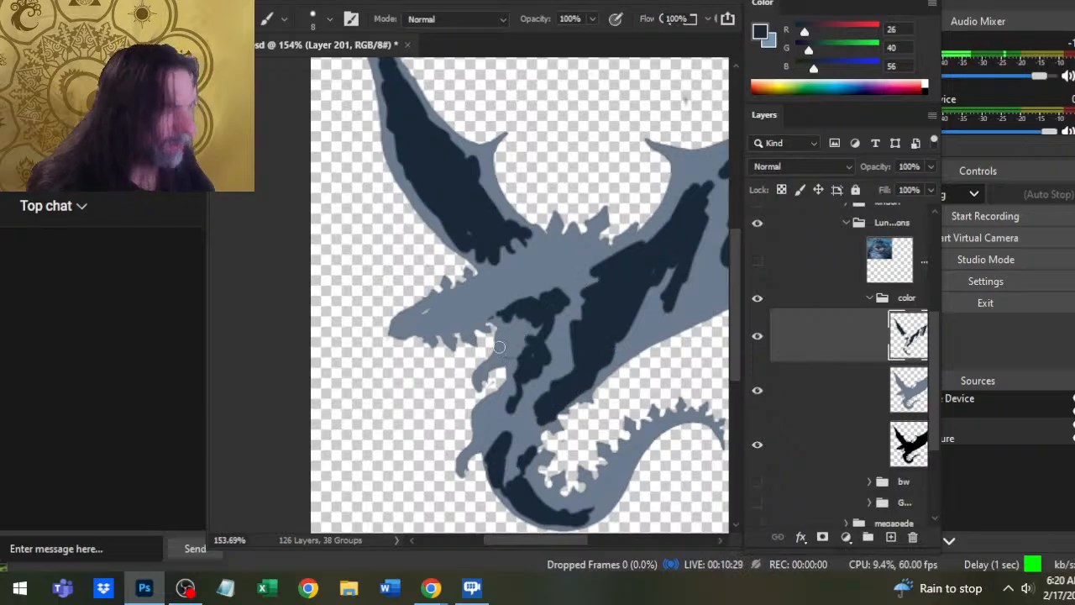
- Brush the navy shading up toward the right wing's tip and undo the first full-strength smudge there
mouse_move(605, 330)
left_mouse_down()
mouse_move(484, 398)
mouse_move(527, 385)
mouse_move(446, 444)
left_mouse_up()
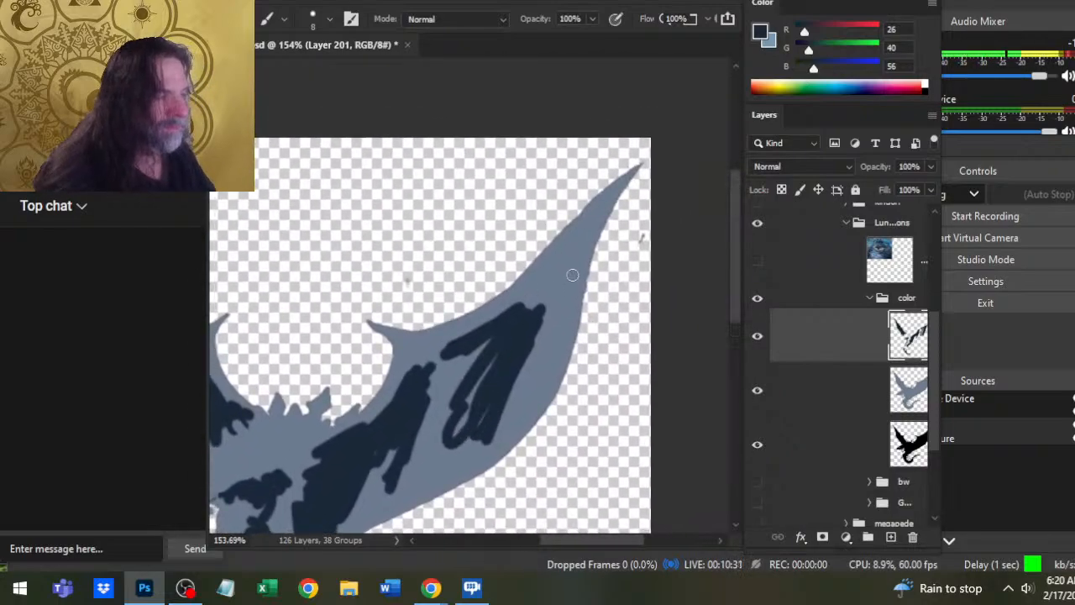
left_click_drag(530, 328, 617, 180)
key("r")
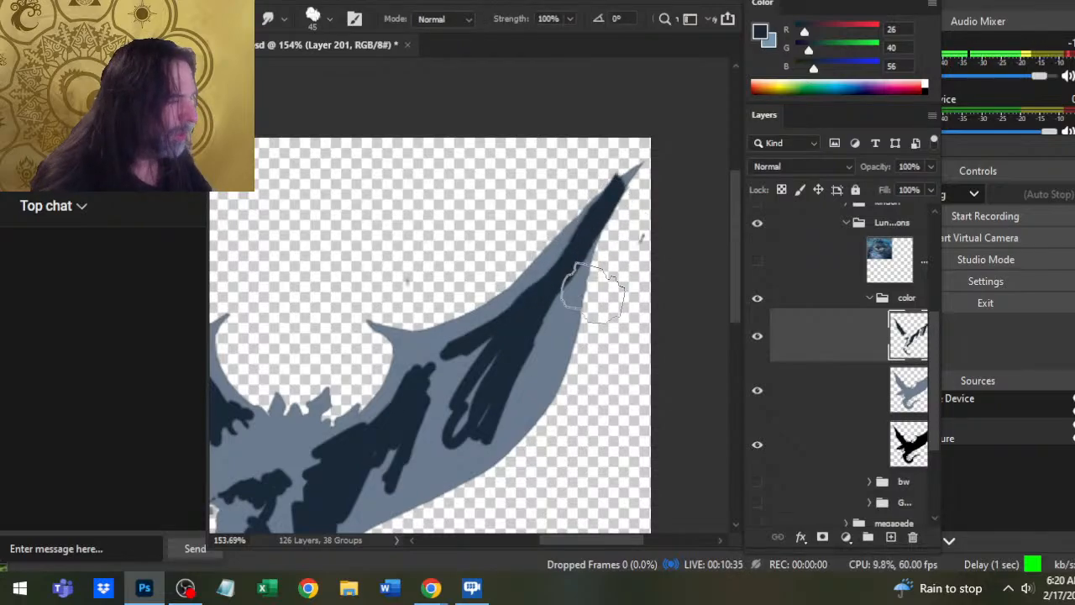
key("ctrl+z")
- Smudge the navy shading out to the right wing's tip with the Smudge tool at 40% strength and size 15
key("4")
key("[")
key("[")
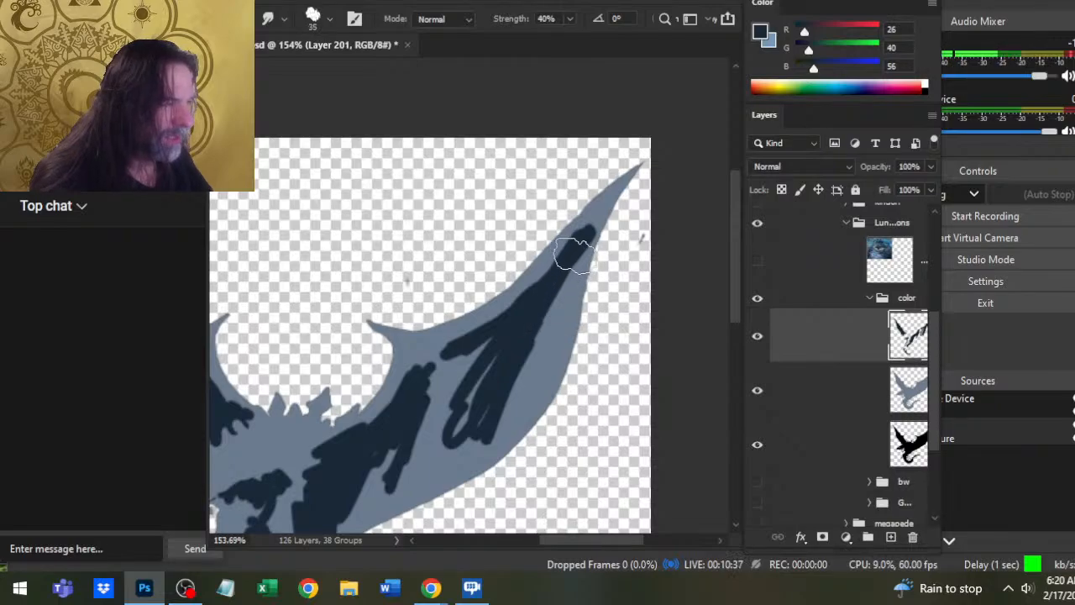
key("[")
key("[")
key("[")
key("[")
mouse_move(578, 257)
left_mouse_down()
mouse_move(586, 225)
mouse_move(560, 262)
mouse_move(615, 184)
left_mouse_up()
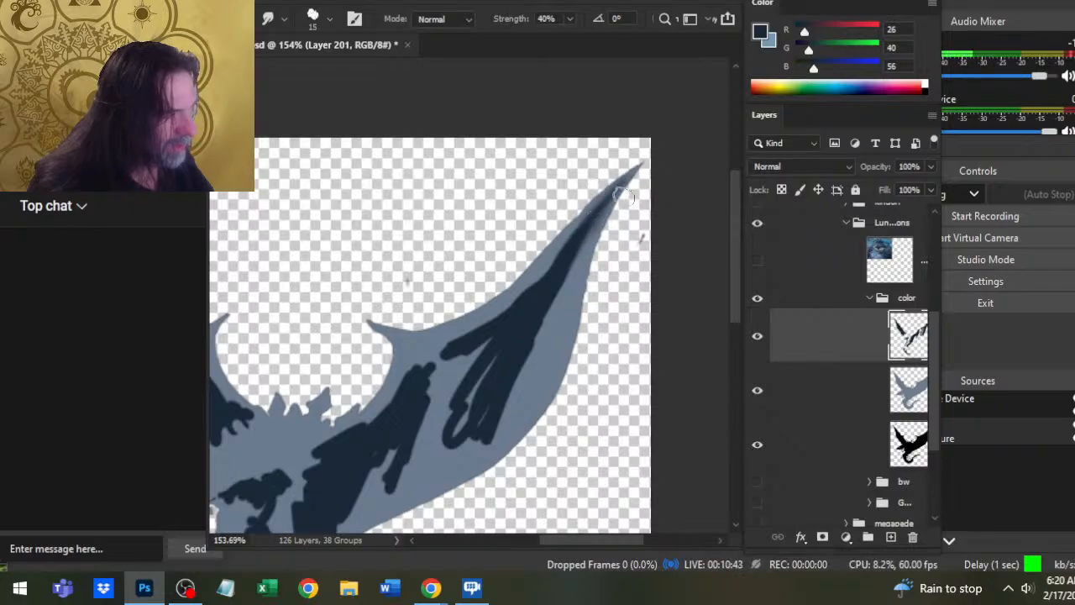
mouse_move(529, 297)
left_mouse_down()
mouse_move(588, 227)
mouse_move(501, 306)
mouse_move(580, 237)
left_mouse_up()
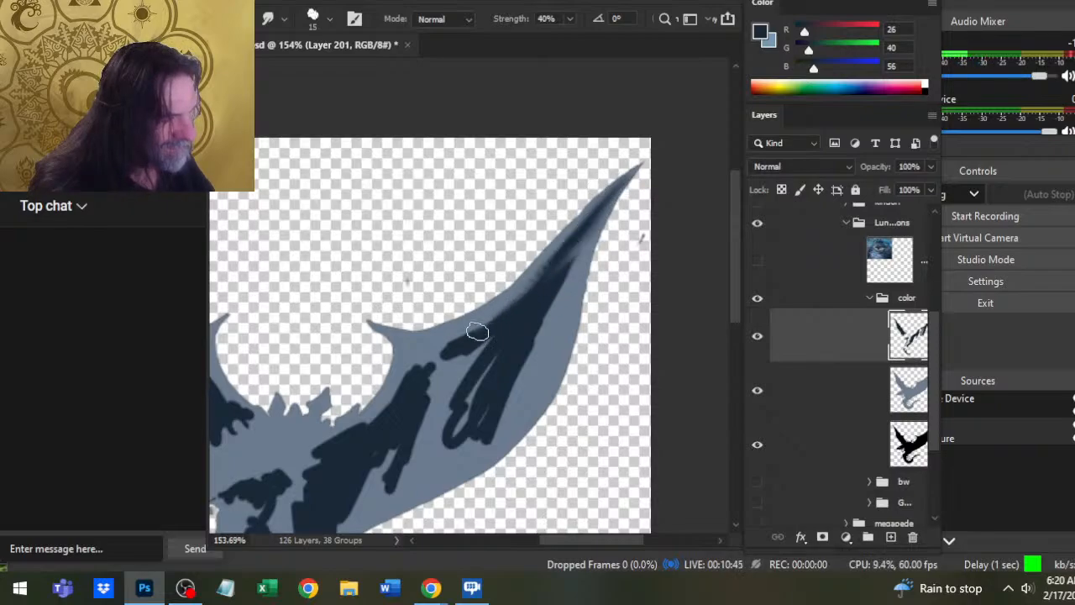
left_click_drag(478, 333, 585, 251)
left_click_drag(497, 348, 591, 220)
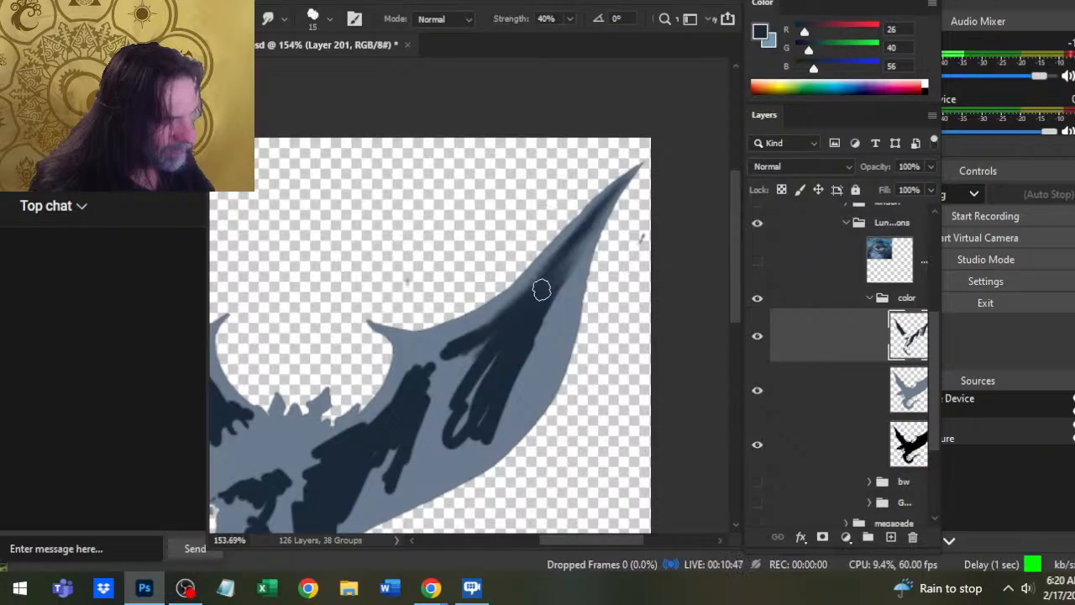
- Smudge the shading along the right wing's upper edge, blending it from the tip back toward the wing spur
left_click_drag(541, 290, 559, 257)
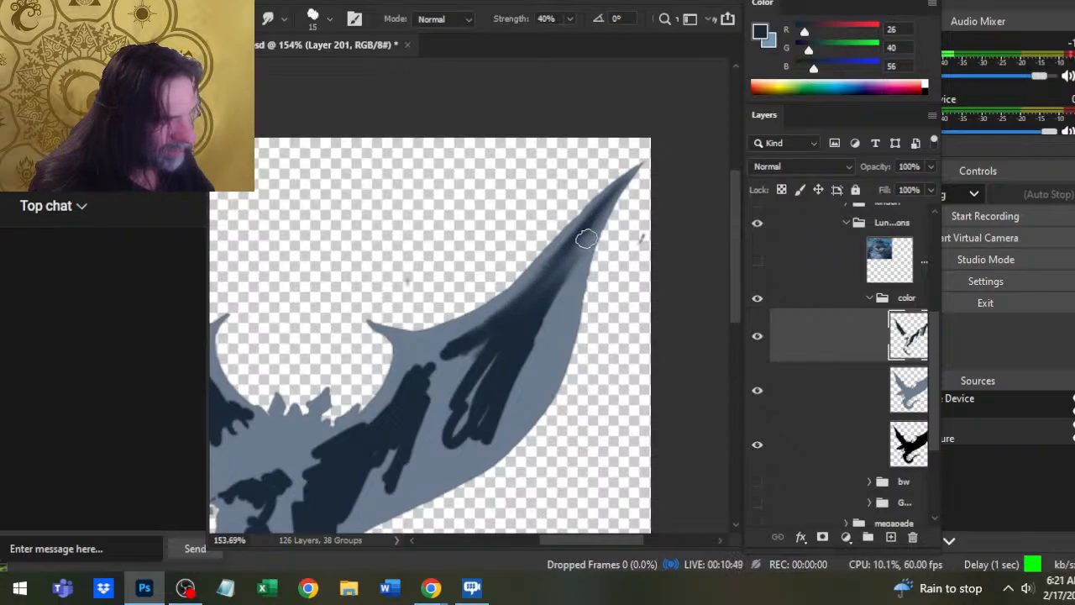
left_click_drag(504, 320, 551, 267)
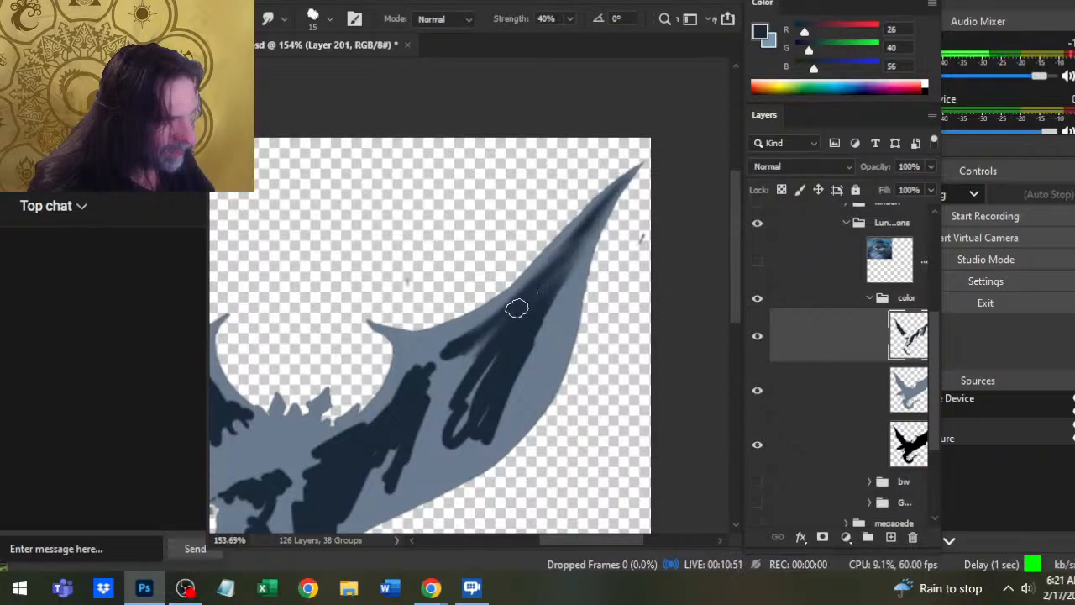
left_click_drag(467, 331, 535, 294)
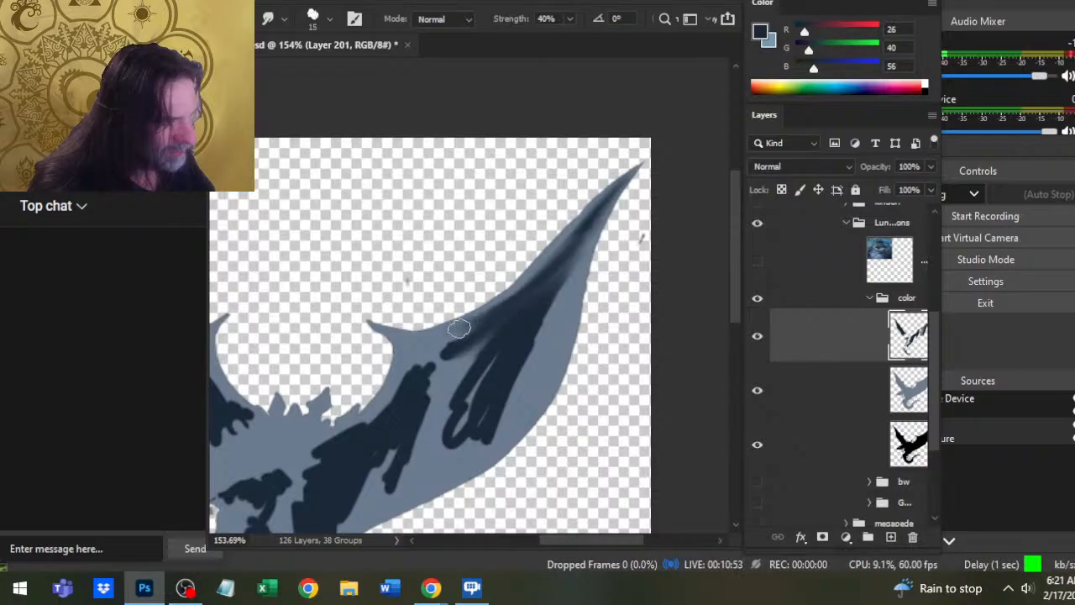
mouse_move(454, 333)
left_mouse_down()
mouse_move(514, 305)
mouse_move(525, 291)
mouse_move(485, 286)
mouse_move(520, 275)
mouse_move(464, 308)
mouse_move(458, 325)
mouse_move(517, 317)
mouse_move(463, 324)
left_mouse_up()
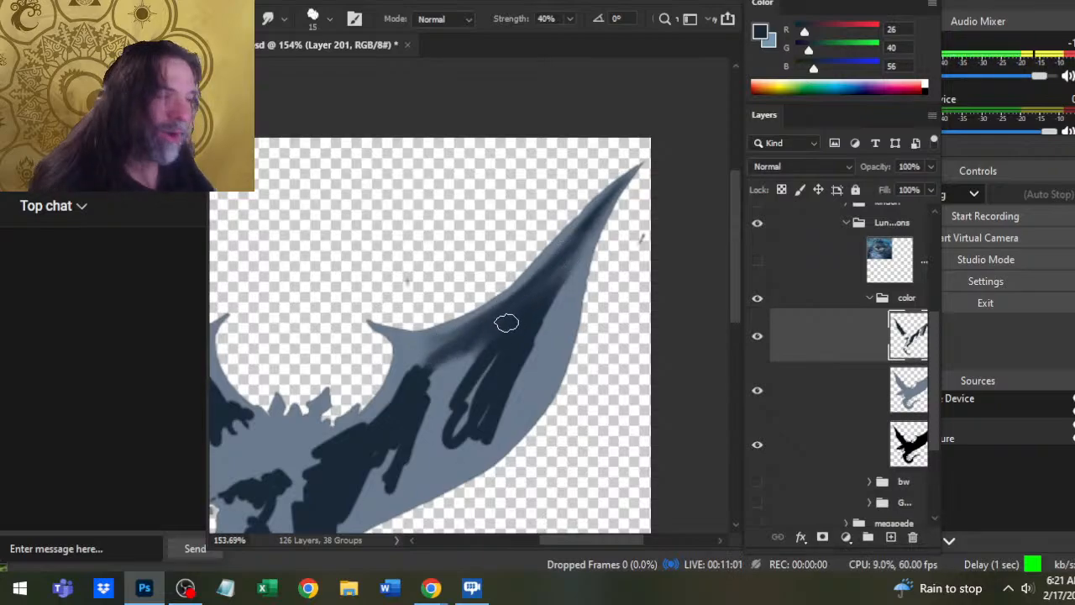
left_click_drag(489, 331, 538, 267)
left_click_drag(512, 317, 565, 240)
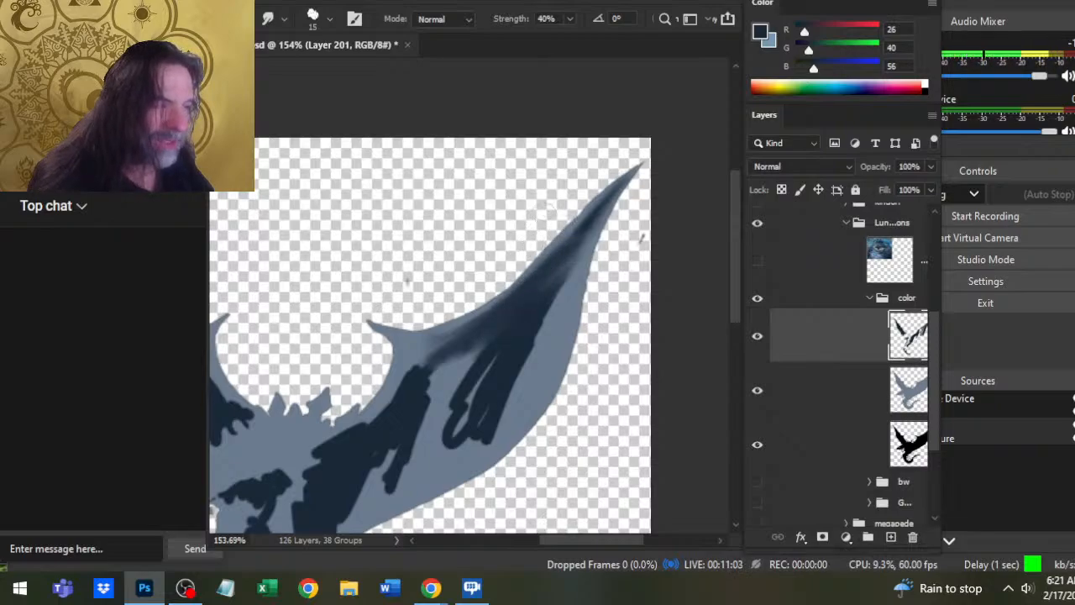
- Erase the stray speck beside the right wing's tip, working down to the black silhouette layer in the color group
key("e")
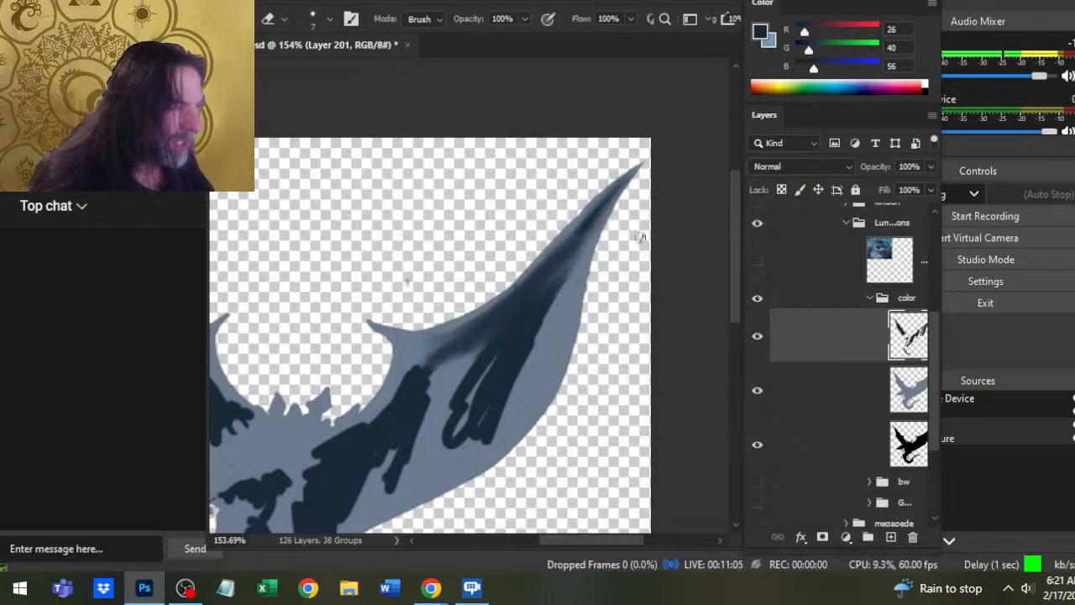
left_click(784, 387)
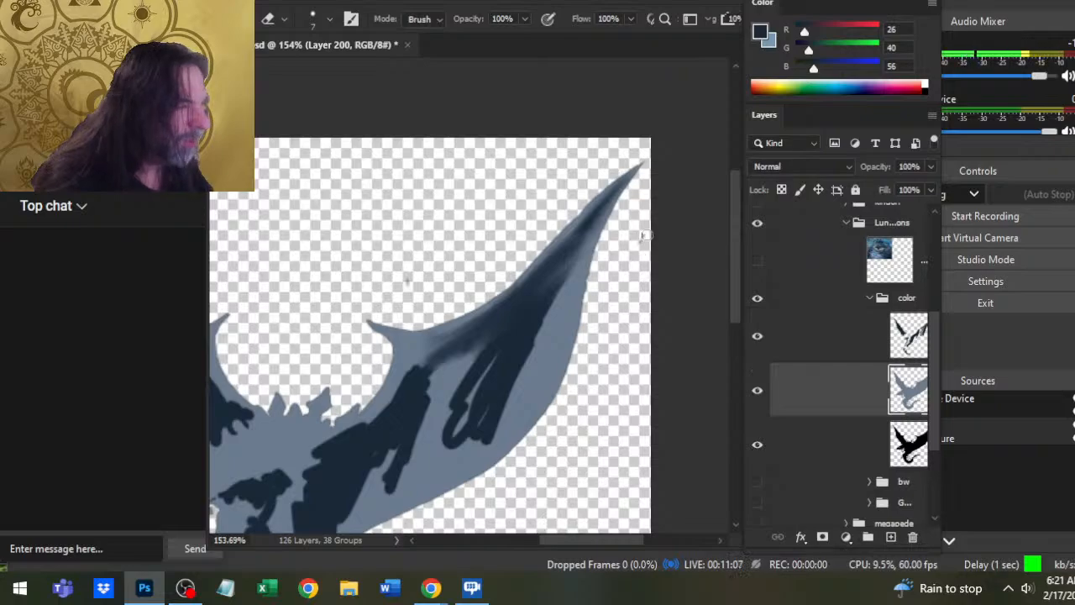
left_click(816, 431)
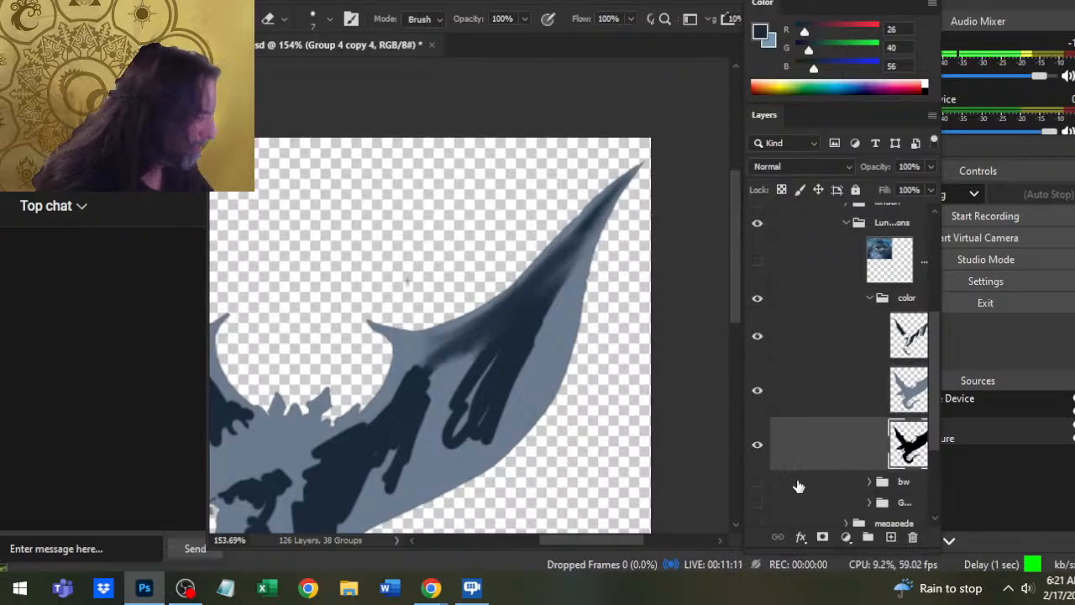
- Show the bw group, erase the same speck from its silhouette layer, and hide the group again
left_click(757, 482)
left_click(870, 483)
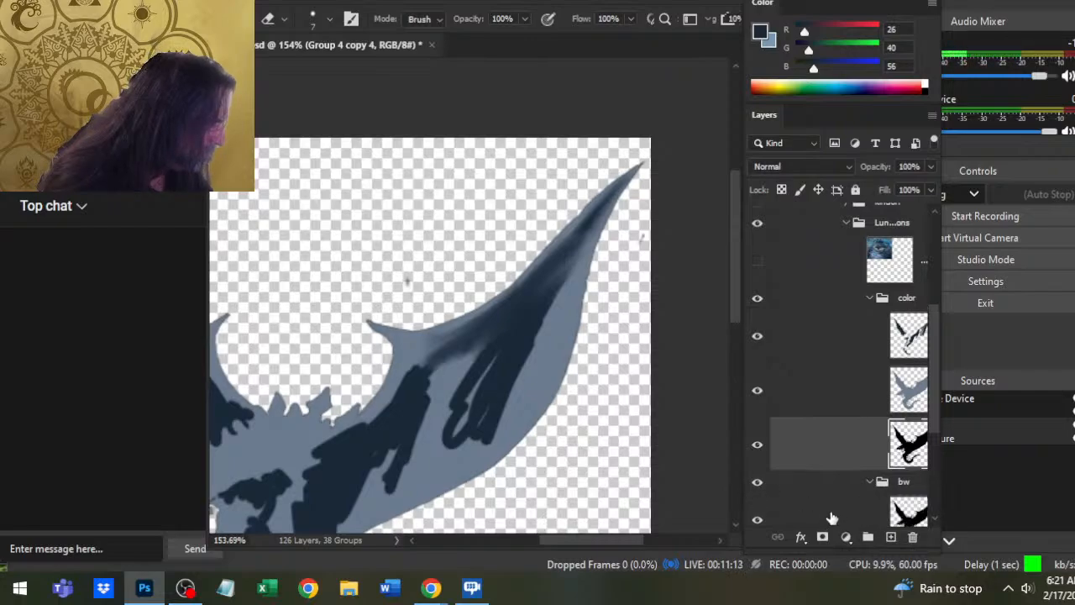
left_click(830, 517)
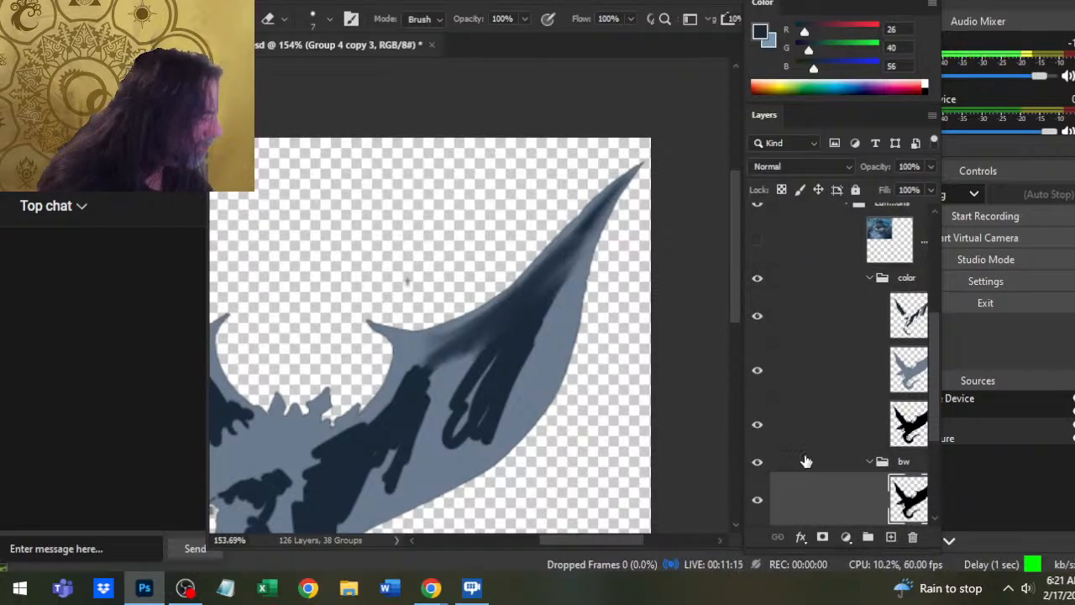
left_click(870, 463)
left_click(758, 462)
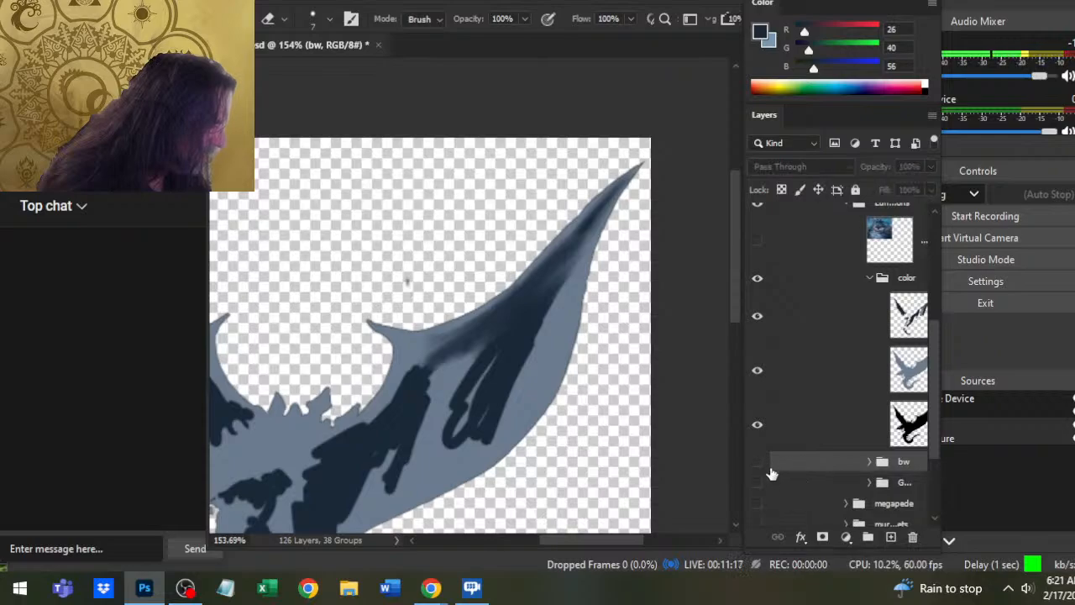
- Smudge the navy shading across the right wing's membrane on the shading layer, softening the strokes toward its outer edge
left_click(824, 336)
key("r")
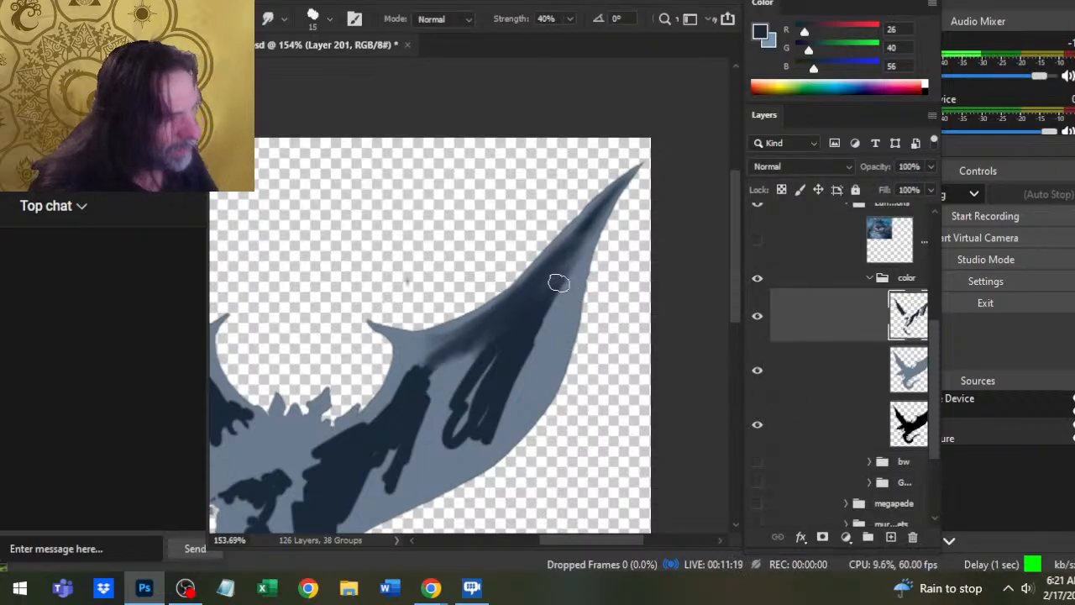
mouse_move(573, 202)
left_mouse_down()
mouse_move(496, 286)
mouse_move(513, 268)
mouse_move(501, 271)
mouse_move(537, 293)
mouse_move(557, 266)
mouse_move(481, 316)
mouse_move(543, 290)
mouse_move(500, 307)
mouse_move(535, 302)
mouse_move(434, 344)
mouse_move(504, 320)
mouse_move(477, 328)
mouse_move(561, 275)
mouse_move(516, 332)
mouse_move(526, 325)
mouse_move(524, 313)
mouse_move(459, 348)
mouse_move(509, 343)
mouse_move(469, 412)
mouse_move(505, 356)
mouse_move(427, 339)
left_mouse_up()
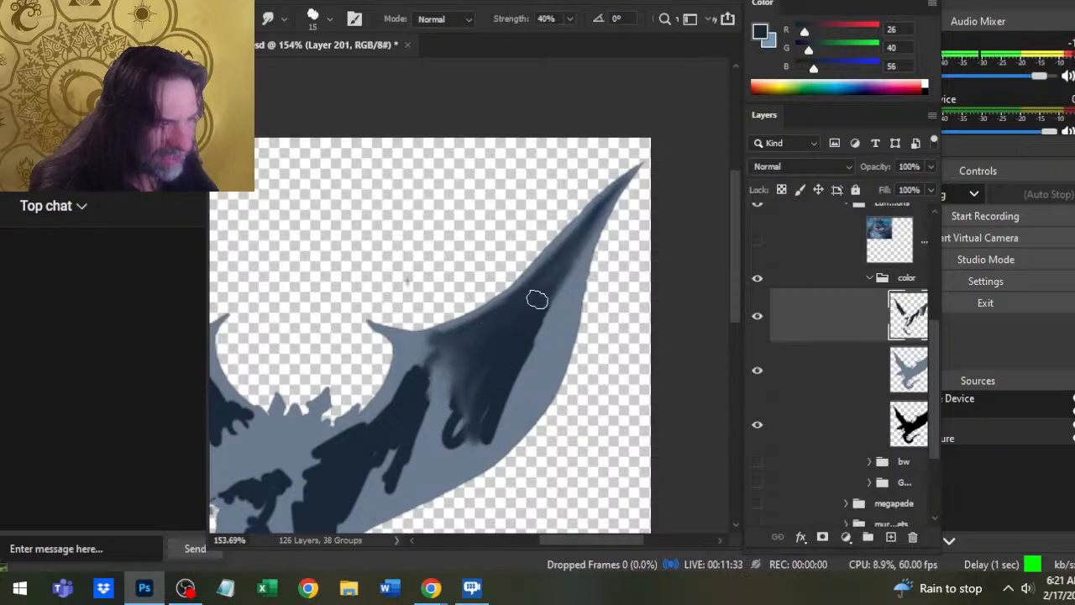
mouse_move(538, 300)
left_mouse_down()
mouse_move(483, 327)
mouse_move(520, 310)
mouse_move(506, 316)
mouse_move(480, 285)
mouse_move(452, 311)
mouse_move(439, 305)
mouse_move(526, 307)
mouse_move(476, 323)
mouse_move(510, 319)
mouse_move(413, 365)
left_mouse_up()
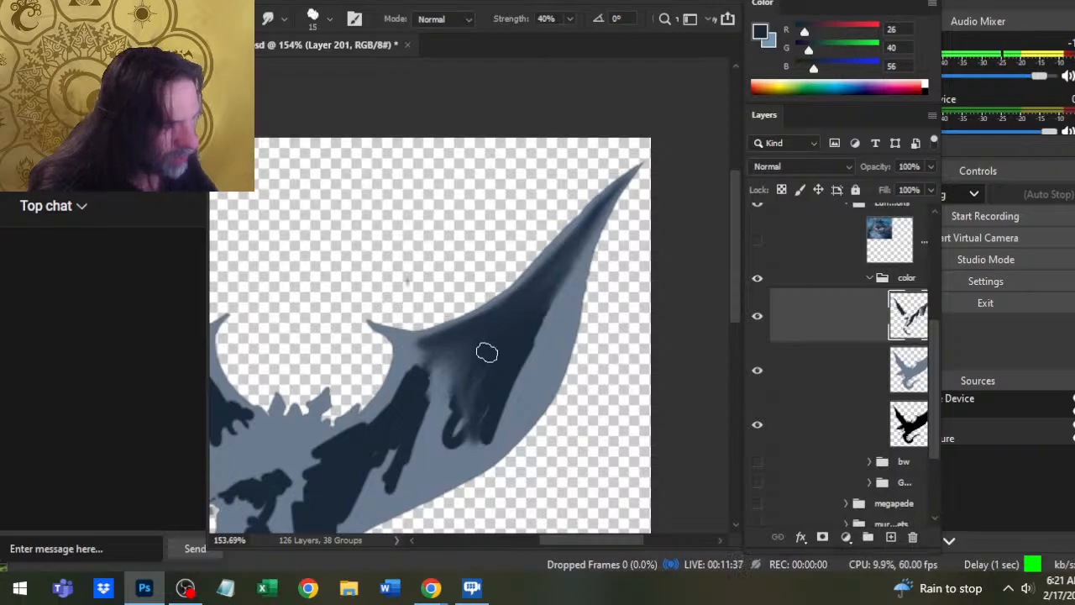
mouse_move(487, 353)
left_mouse_down()
mouse_move(545, 295)
mouse_move(532, 334)
mouse_move(536, 312)
mouse_move(492, 356)
mouse_move(503, 331)
mouse_move(493, 347)
mouse_move(516, 339)
mouse_move(580, 257)
mouse_move(563, 280)
mouse_move(560, 271)
mouse_move(577, 302)
left_mouse_up()
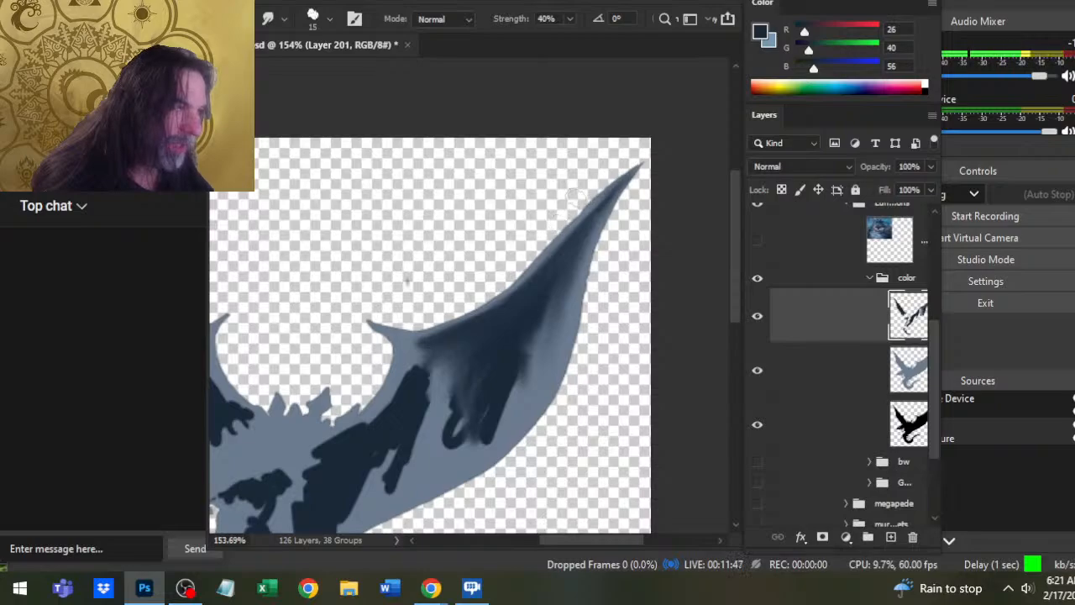
left_click_drag(561, 237, 601, 188)
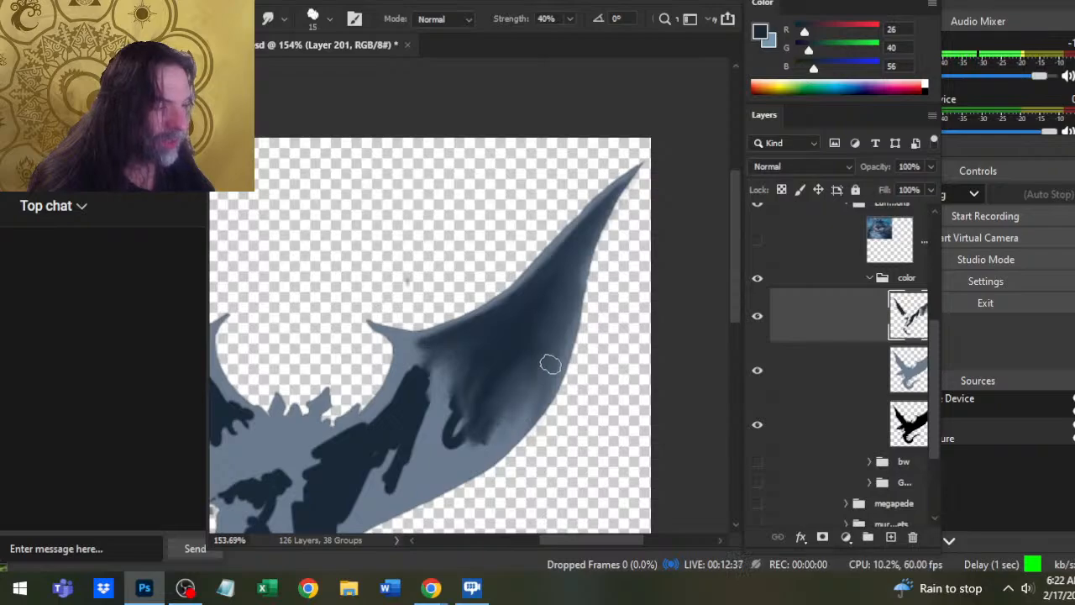
- Smudge the navy shading in the right wing's lower membrane and along its inner edge from the spur down to the wing's base
left_click_drag(525, 397, 466, 393)
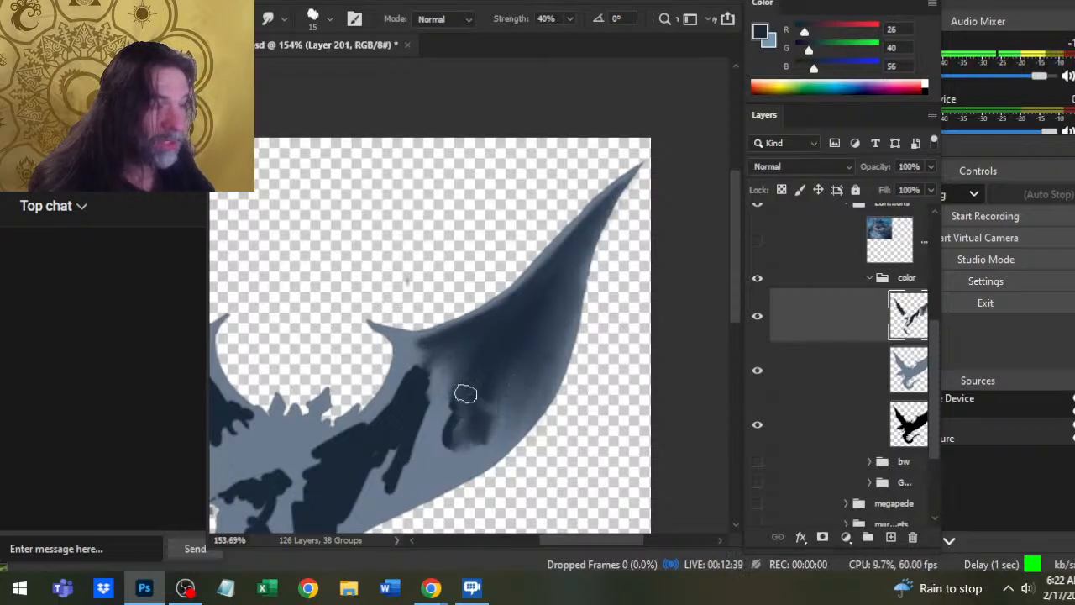
mouse_move(510, 347)
left_mouse_down()
mouse_move(491, 394)
mouse_move(489, 448)
left_mouse_up()
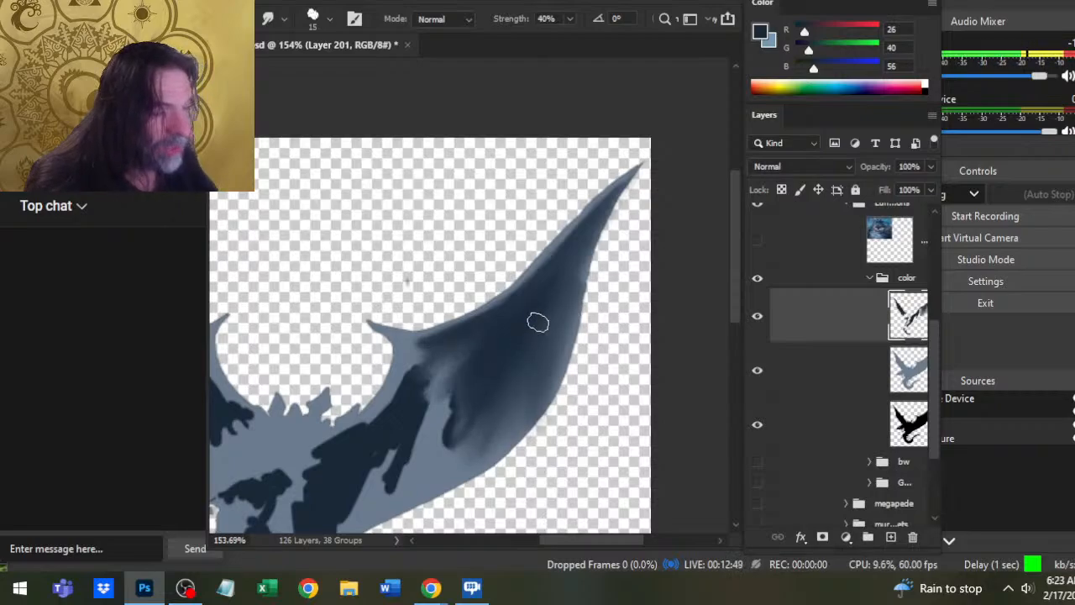
mouse_move(485, 333)
left_mouse_down()
mouse_move(432, 345)
mouse_move(413, 371)
left_mouse_up()
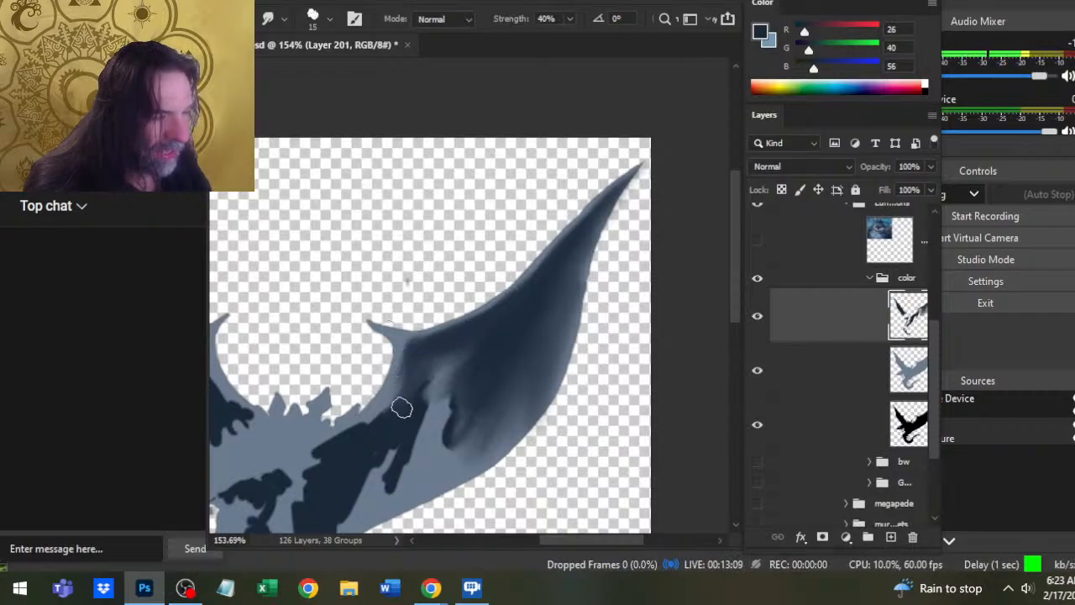
mouse_move(370, 437)
left_mouse_down()
mouse_move(405, 366)
mouse_move(401, 397)
left_mouse_up()
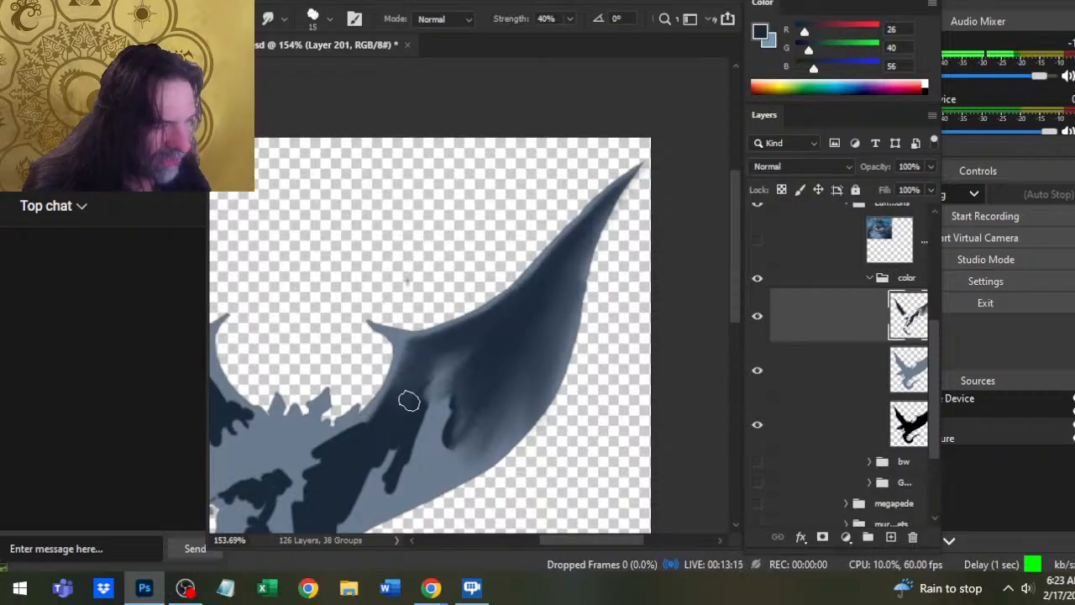
left_click_drag(390, 453, 412, 355)
left_click_drag(370, 479, 410, 389)
left_click_drag(353, 456, 454, 346)
mouse_move(427, 404)
left_mouse_down()
mouse_move(482, 355)
mouse_move(451, 369)
mouse_move(399, 337)
mouse_move(420, 373)
mouse_move(419, 404)
left_mouse_up()
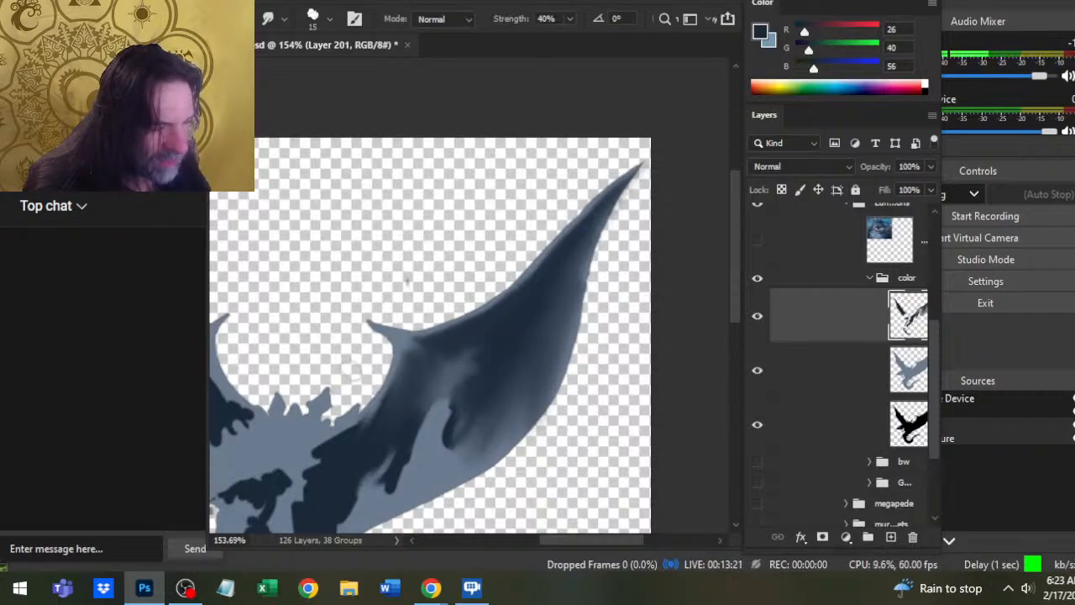
- Blend the shading's upper edge near the right shoulder and smooth the pale streaks in the membrane below the spur
mouse_move(349, 368)
left_mouse_down()
mouse_move(307, 449)
mouse_move(384, 429)
mouse_move(388, 418)
mouse_move(350, 431)
mouse_move(387, 423)
mouse_move(395, 390)
mouse_move(350, 438)
mouse_move(358, 457)
mouse_move(407, 383)
mouse_move(363, 438)
mouse_move(413, 385)
mouse_move(450, 372)
mouse_move(406, 396)
left_mouse_up()
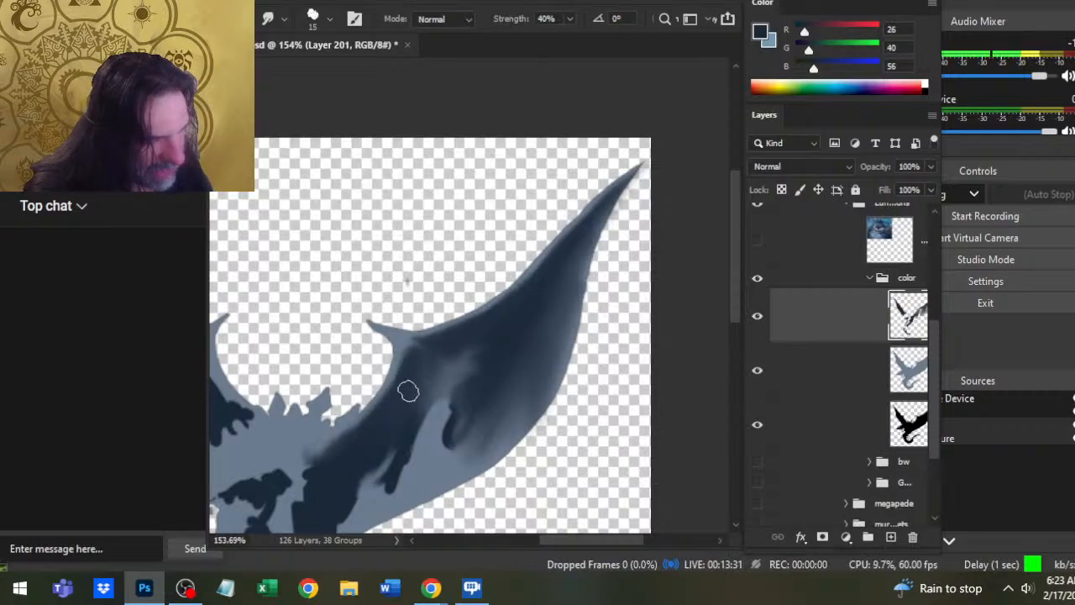
mouse_move(414, 347)
left_mouse_down()
mouse_move(458, 396)
mouse_move(441, 414)
left_mouse_up()
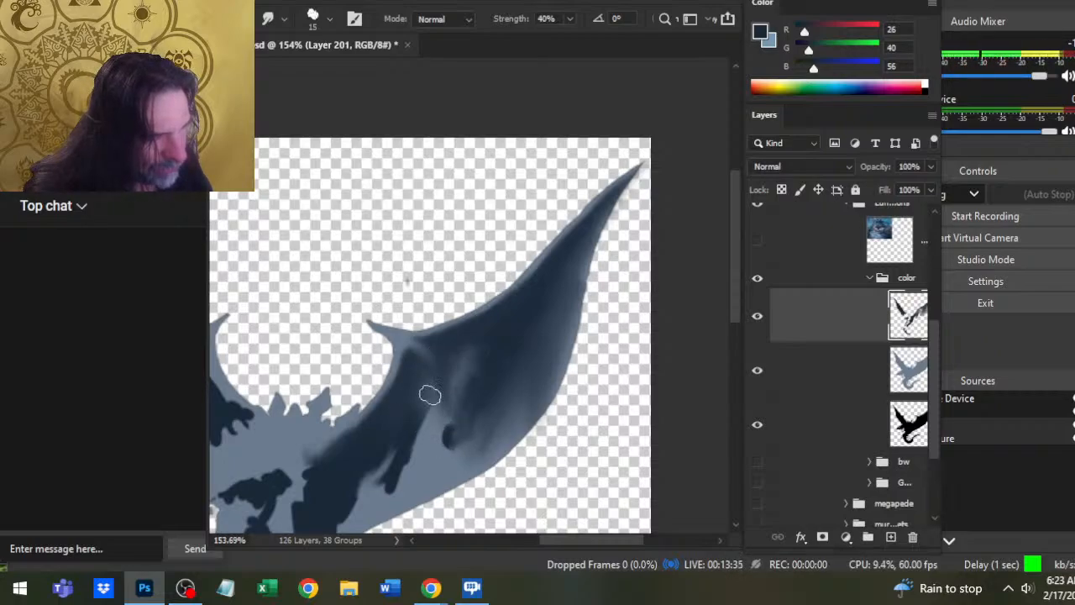
left_click_drag(422, 352, 452, 389)
mouse_move(447, 380)
left_mouse_down()
mouse_move(487, 344)
mouse_move(494, 363)
left_mouse_up()
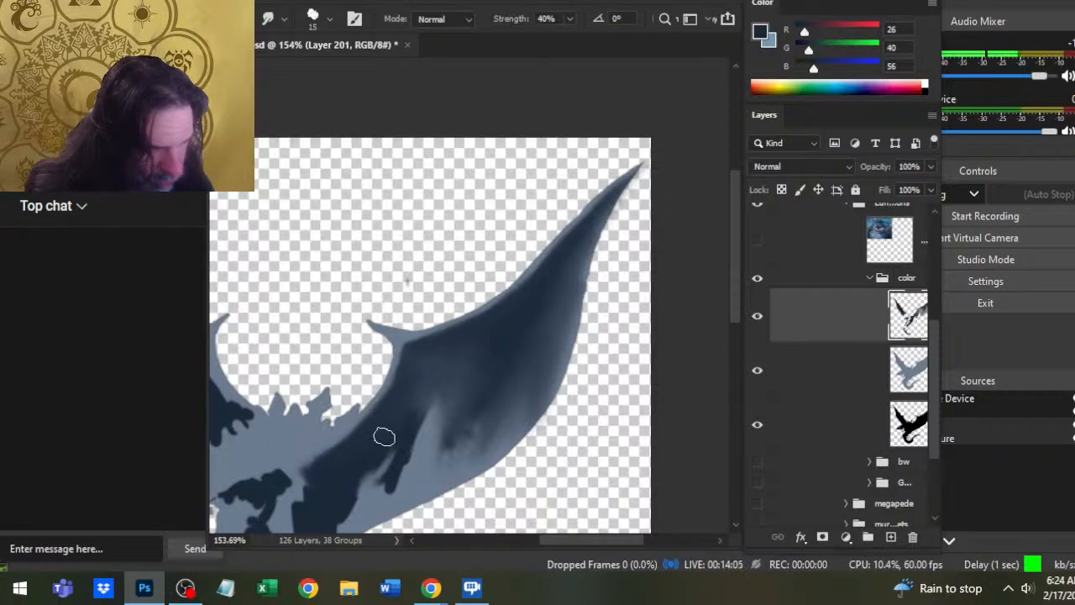
- Smudge the navy shading where the right wing joins the body and soften the dark patch across the upper chest
left_click_drag(389, 458, 503, 296)
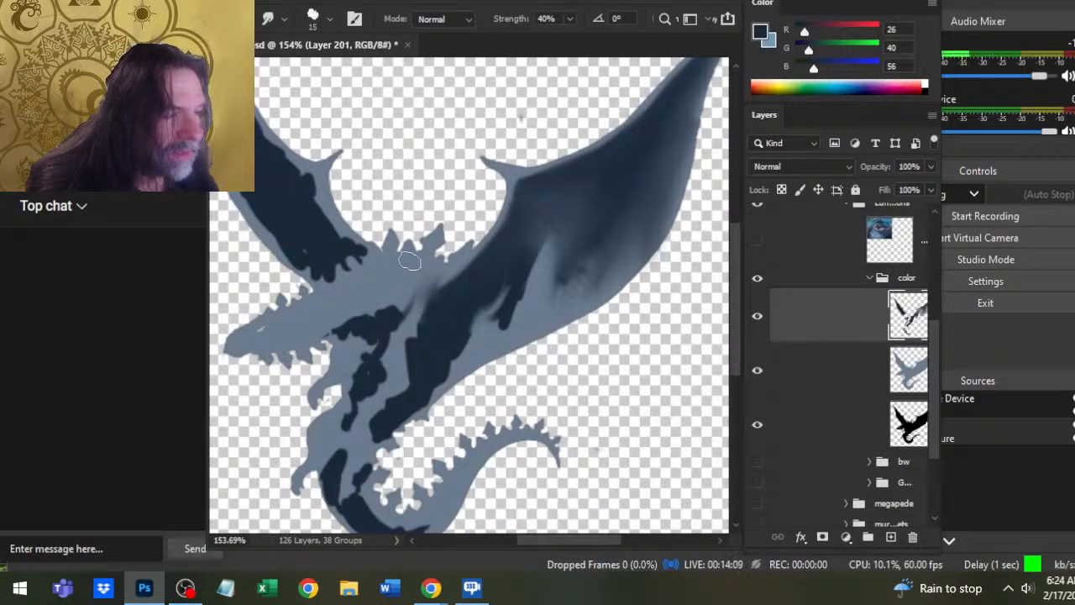
key("b")
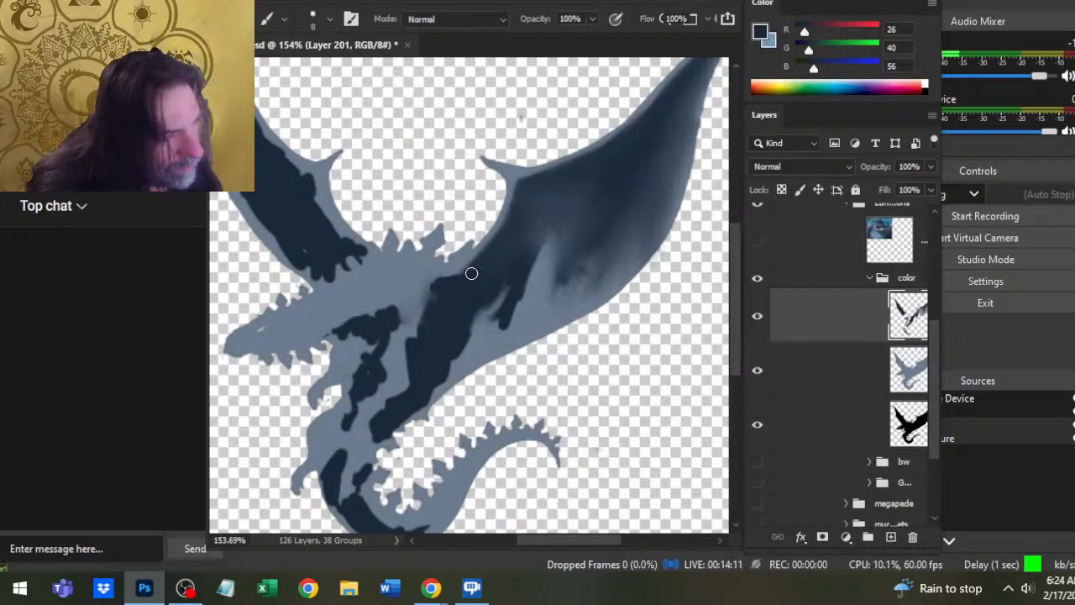
key("r")
mouse_move(475, 271)
left_mouse_down()
mouse_move(445, 271)
mouse_move(437, 264)
mouse_move(449, 254)
mouse_move(433, 284)
mouse_move(451, 269)
mouse_move(418, 280)
mouse_move(411, 300)
mouse_move(452, 315)
mouse_move(448, 303)
mouse_move(430, 305)
mouse_move(449, 303)
mouse_move(430, 357)
mouse_move(416, 342)
mouse_move(424, 333)
mouse_move(409, 329)
mouse_move(418, 313)
mouse_move(418, 345)
mouse_move(419, 311)
mouse_move(431, 318)
mouse_move(436, 298)
mouse_move(382, 294)
mouse_move(436, 261)
mouse_move(425, 274)
mouse_move(492, 295)
mouse_move(503, 270)
mouse_move(427, 295)
mouse_move(447, 267)
mouse_move(412, 298)
mouse_move(460, 300)
mouse_move(441, 295)
mouse_move(386, 337)
mouse_move(394, 290)
mouse_move(391, 337)
mouse_move(381, 288)
mouse_move(365, 304)
mouse_move(405, 289)
mouse_move(393, 347)
mouse_move(424, 352)
mouse_move(427, 324)
mouse_move(407, 363)
mouse_move(437, 364)
mouse_move(410, 377)
mouse_move(394, 332)
mouse_move(358, 339)
mouse_move(346, 326)
mouse_move(372, 341)
mouse_move(367, 319)
mouse_move(337, 352)
mouse_move(365, 320)
mouse_move(385, 314)
mouse_move(375, 334)
mouse_move(365, 301)
left_mouse_up()
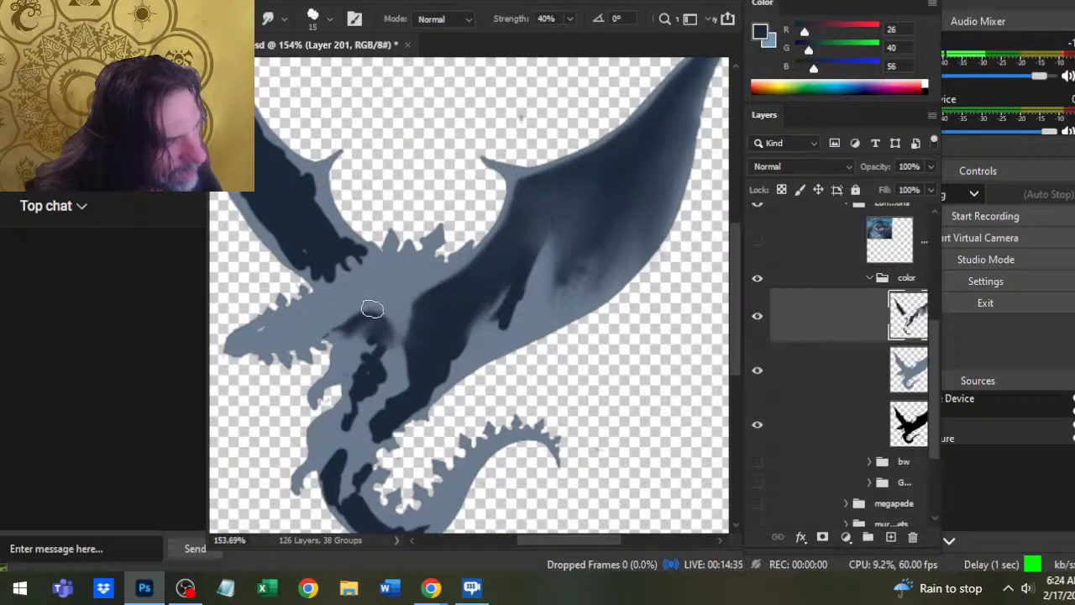
mouse_move(360, 314)
left_mouse_down()
mouse_move(345, 353)
mouse_move(345, 336)
mouse_move(329, 348)
mouse_move(326, 327)
mouse_move(370, 299)
mouse_move(383, 346)
mouse_move(391, 328)
mouse_move(427, 317)
left_mouse_up()
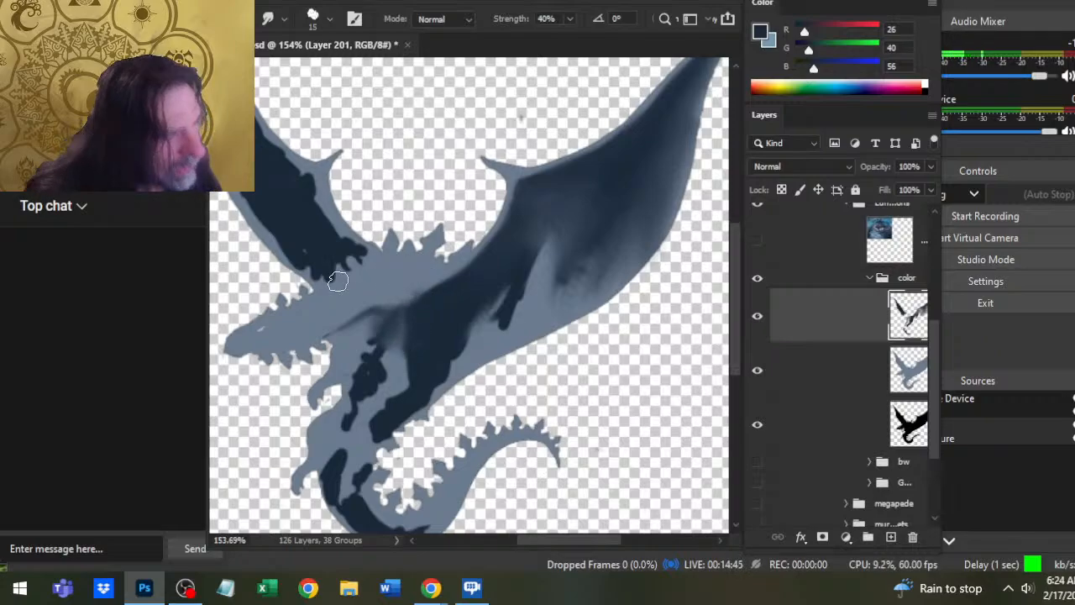
mouse_move(392, 321)
left_mouse_down()
mouse_move(350, 360)
mouse_move(393, 348)
mouse_move(395, 330)
mouse_move(361, 347)
mouse_move(378, 392)
mouse_move(403, 382)
mouse_move(408, 314)
left_mouse_up()
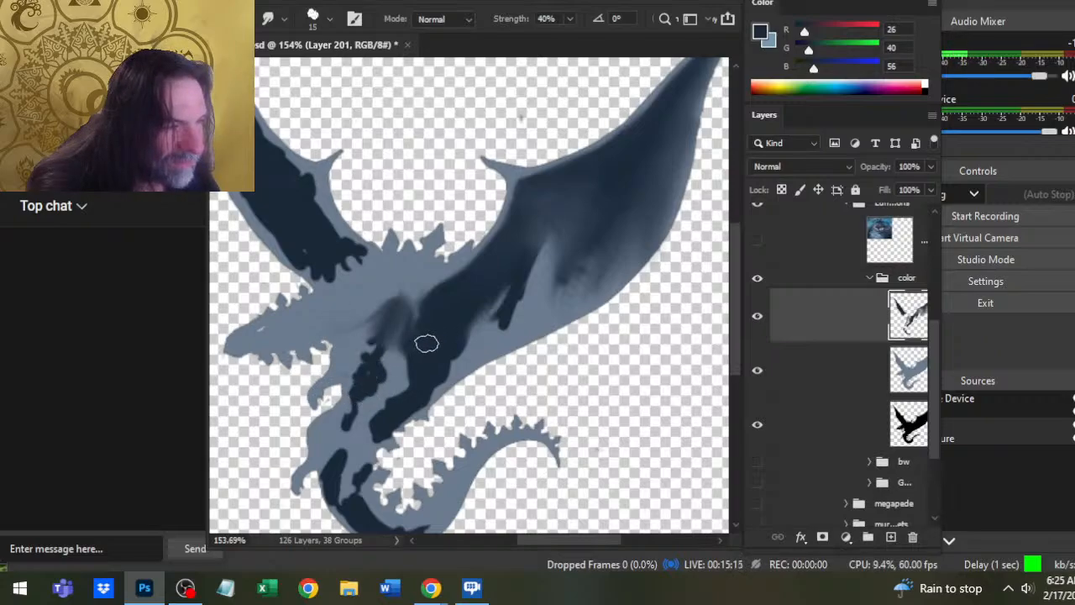
- Enlarge the Smudge brush to 30 px and blend the shading across the right wing's lower membrane and into the torso
key("]")
key("]")
key("]")
mouse_move(496, 290)
left_mouse_down()
mouse_move(468, 327)
mouse_move(459, 322)
mouse_move(495, 305)
left_mouse_up()
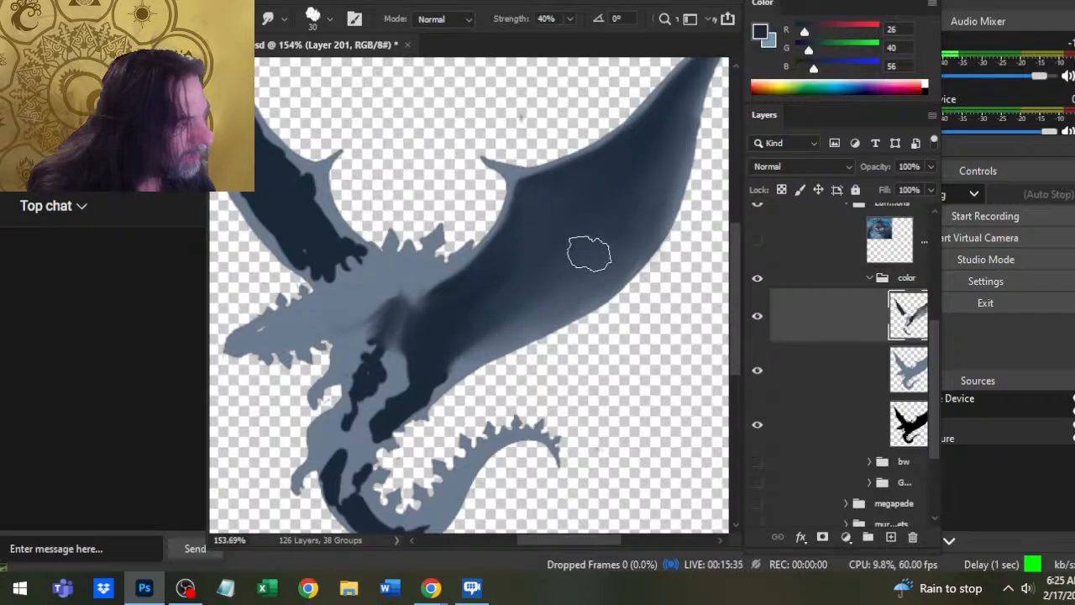
left_click_drag(450, 327, 496, 338)
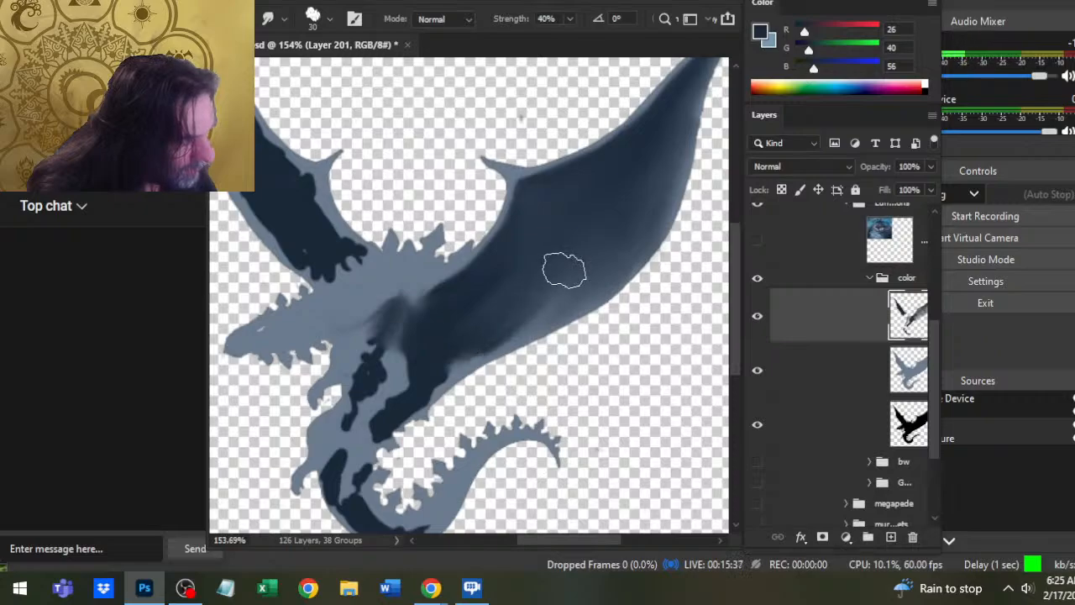
mouse_move(587, 258)
left_mouse_down()
mouse_move(548, 281)
mouse_move(577, 253)
mouse_move(555, 283)
mouse_move(600, 250)
mouse_move(513, 342)
mouse_move(594, 245)
mouse_move(538, 270)
mouse_move(405, 409)
mouse_move(394, 388)
mouse_move(389, 408)
mouse_move(450, 365)
mouse_move(385, 428)
mouse_move(414, 414)
mouse_move(345, 360)
mouse_move(395, 380)
mouse_move(381, 417)
mouse_move(398, 389)
mouse_move(418, 385)
mouse_move(424, 342)
mouse_move(440, 351)
mouse_move(437, 333)
mouse_move(386, 344)
mouse_move(332, 324)
mouse_move(378, 351)
mouse_move(391, 375)
mouse_move(348, 372)
mouse_move(382, 372)
mouse_move(350, 394)
mouse_move(429, 387)
mouse_move(452, 347)
mouse_move(439, 352)
mouse_move(443, 337)
mouse_move(468, 310)
mouse_move(451, 307)
mouse_move(438, 342)
mouse_move(425, 332)
mouse_move(438, 317)
mouse_move(438, 327)
mouse_move(399, 284)
mouse_move(438, 331)
mouse_move(394, 345)
mouse_move(400, 383)
mouse_move(412, 378)
mouse_move(399, 383)
mouse_move(426, 359)
mouse_move(417, 347)
mouse_move(412, 379)
mouse_move(437, 403)
mouse_move(427, 437)
left_mouse_up()
key("e")
key("r")
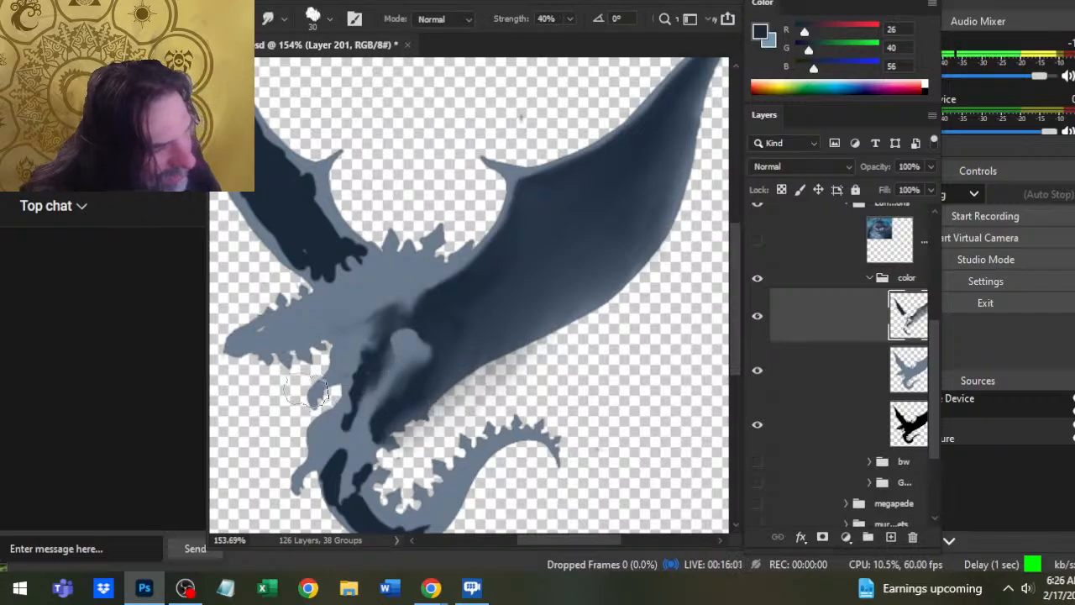
- Add navy brush strokes to the chest above the foreleg and smudge them toward the right wing's base
key("b")
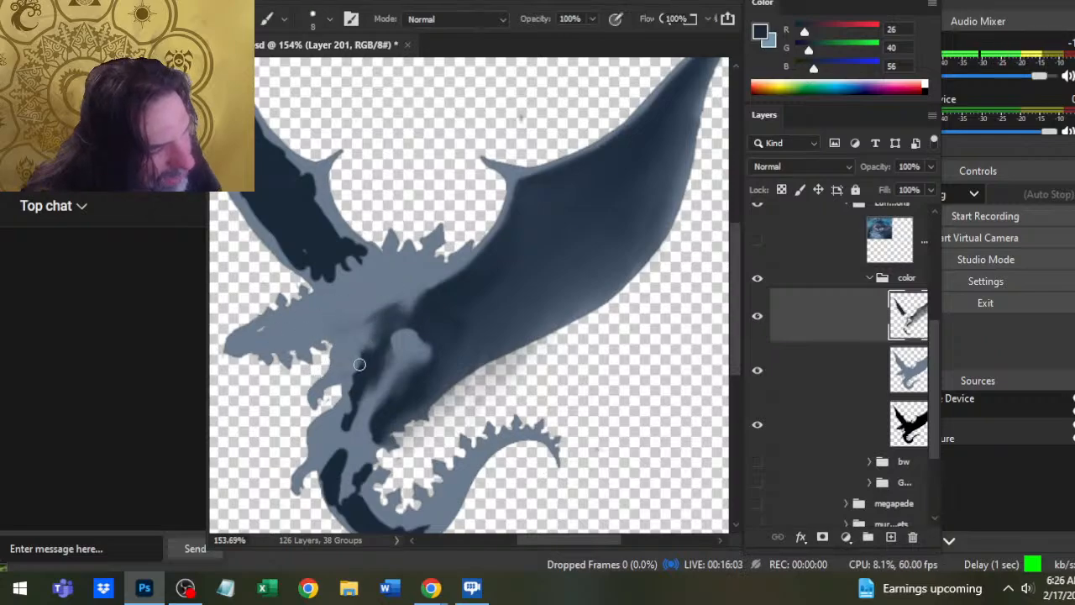
left_click_drag(363, 347, 355, 390)
key("r")
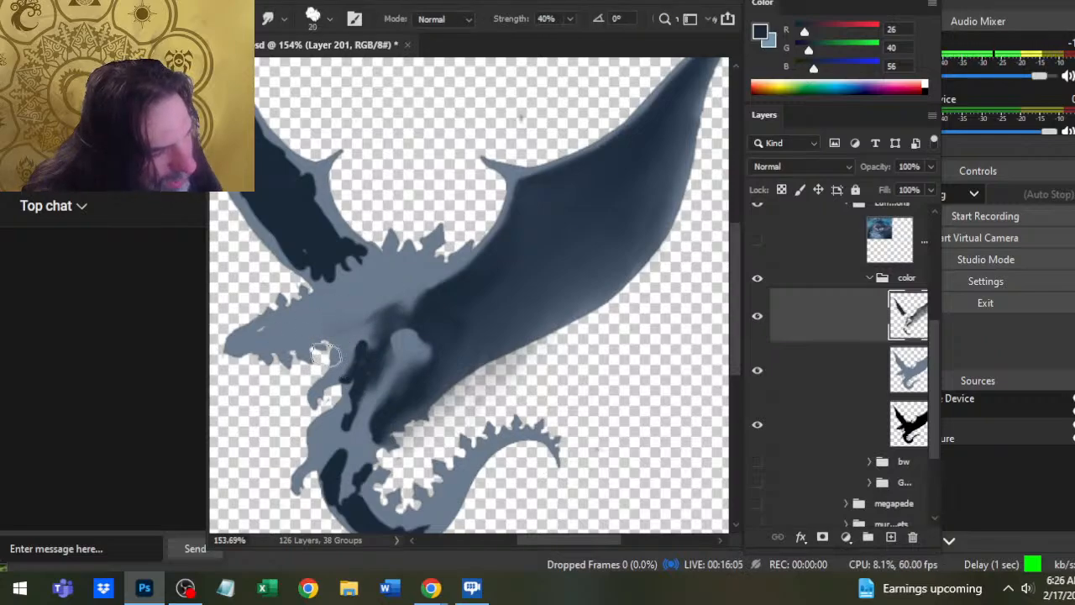
mouse_move(325, 350)
left_mouse_down()
mouse_move(343, 373)
mouse_move(368, 372)
mouse_move(354, 380)
mouse_move(359, 400)
mouse_move(351, 414)
mouse_move(359, 384)
mouse_move(343, 423)
mouse_move(342, 405)
mouse_move(362, 393)
mouse_move(363, 352)
mouse_move(354, 365)
mouse_move(422, 333)
left_mouse_up()
key("b")
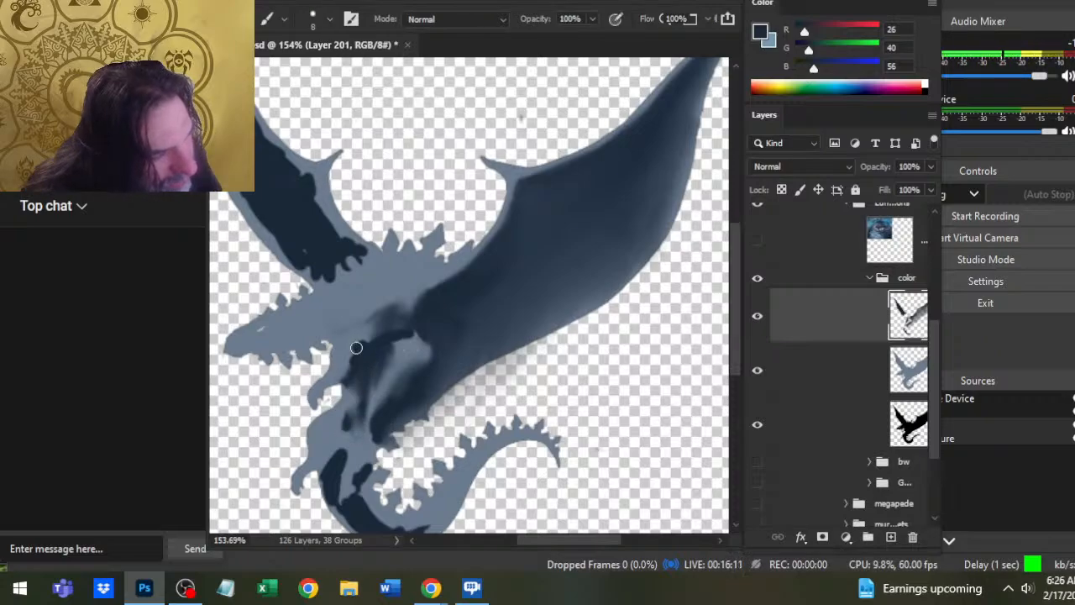
mouse_move(357, 348)
left_mouse_down()
mouse_move(384, 336)
mouse_move(362, 339)
mouse_move(400, 339)
mouse_move(366, 337)
mouse_move(396, 340)
mouse_move(378, 344)
mouse_move(422, 326)
mouse_move(446, 386)
mouse_move(415, 354)
mouse_move(414, 342)
mouse_move(431, 362)
mouse_move(417, 341)
mouse_move(442, 391)
mouse_move(428, 364)
mouse_move(440, 346)
mouse_move(423, 379)
left_mouse_up()
- Switch to the light blue color (RGB 117, 152, 180) and paint highlight patches on the torso and lower body
key("e")
key("b")
key("x")
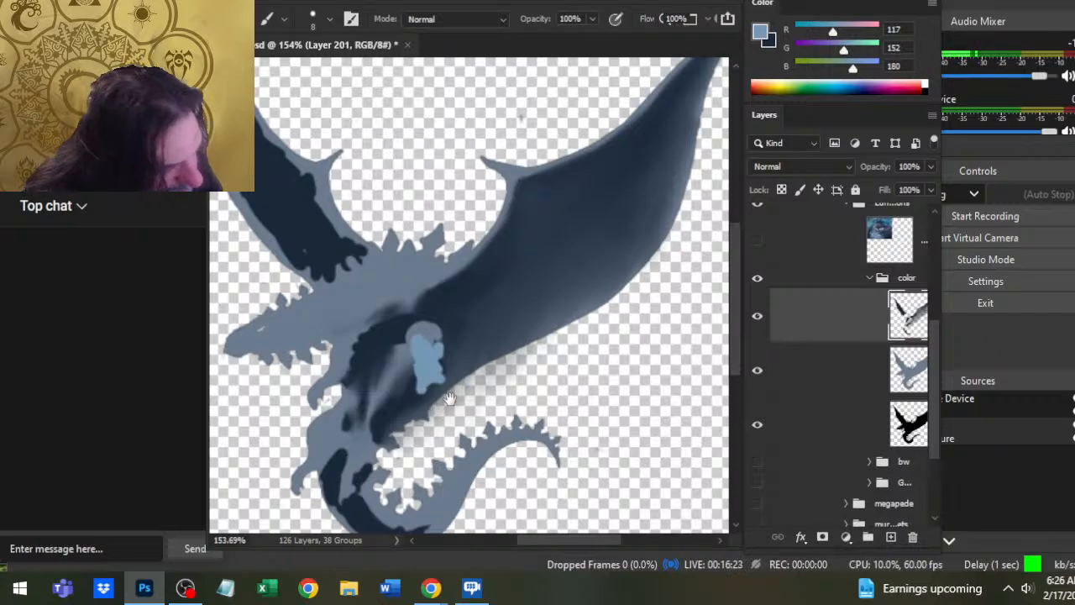
mouse_move(449, 398)
left_mouse_down()
mouse_move(480, 318)
mouse_move(473, 324)
left_mouse_up()
mouse_move(406, 341)
left_mouse_down()
mouse_move(389, 402)
mouse_move(390, 391)
mouse_move(373, 415)
mouse_move(386, 444)
mouse_move(365, 400)
mouse_move(402, 291)
mouse_move(387, 301)
mouse_move(361, 391)
mouse_move(377, 251)
mouse_move(408, 314)
mouse_move(371, 349)
mouse_move(391, 312)
left_mouse_up()
key("r")
- Resample the dark navy, paint the chest and neck-base shading, trim its edges with the Eraser, and smudge it
key("b")
left_click(409, 267, "alt")
key("ctrl+minus")
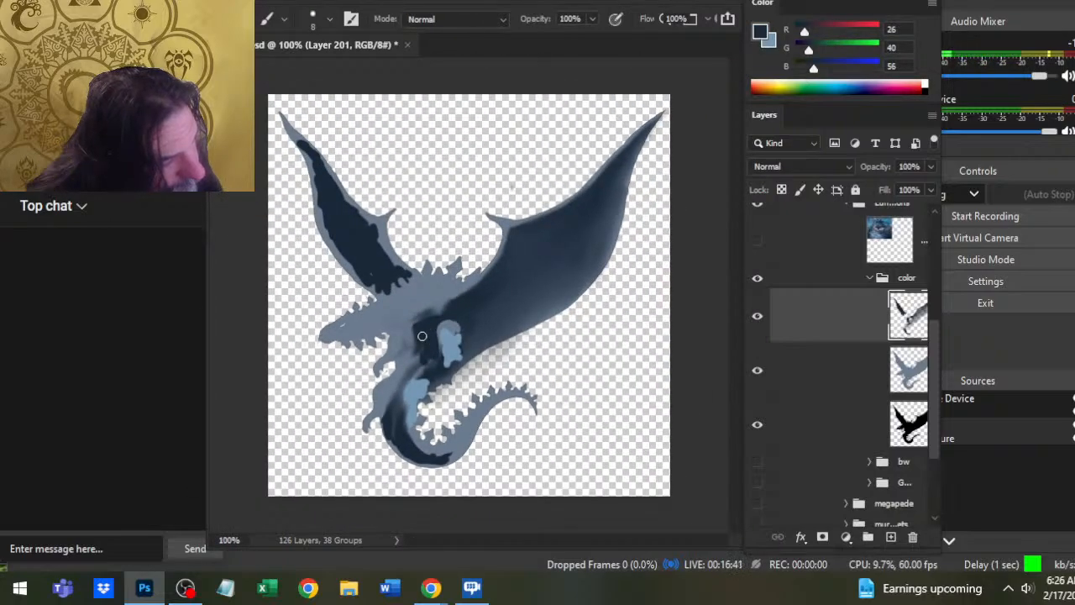
left_click_drag(422, 336, 425, 356)
key("e")
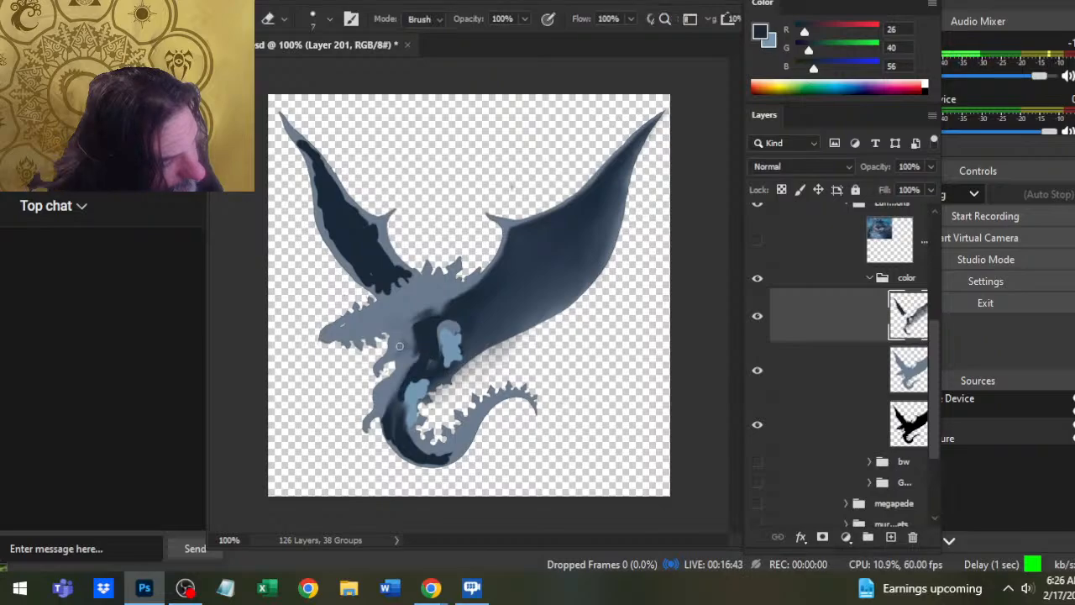
key("b")
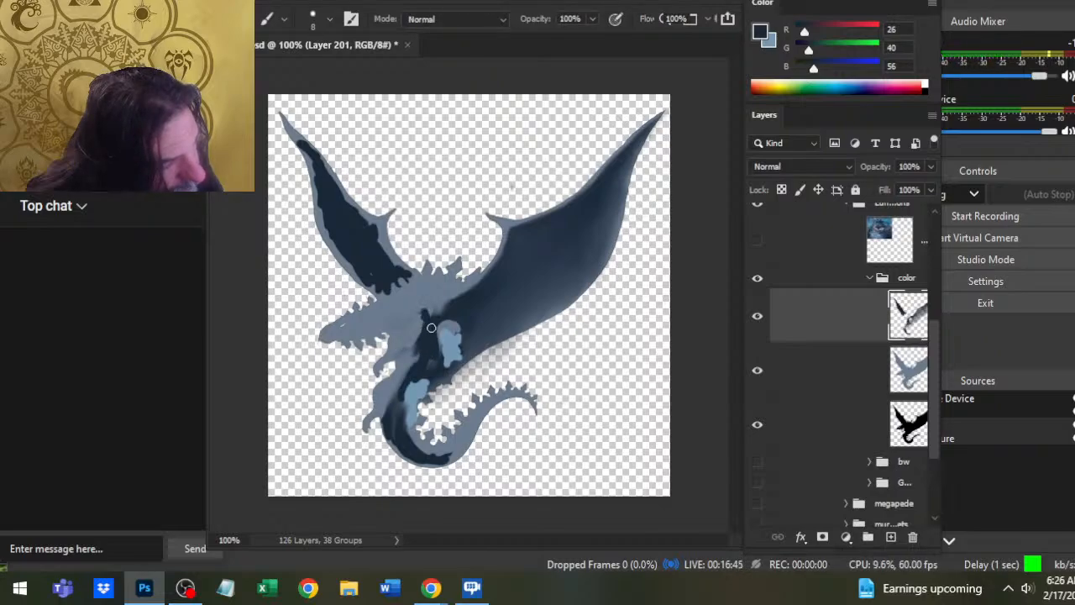
mouse_move(414, 308)
left_mouse_down()
mouse_move(440, 339)
mouse_move(427, 342)
mouse_move(423, 328)
mouse_move(417, 364)
left_mouse_up()
key("e")
key("b")
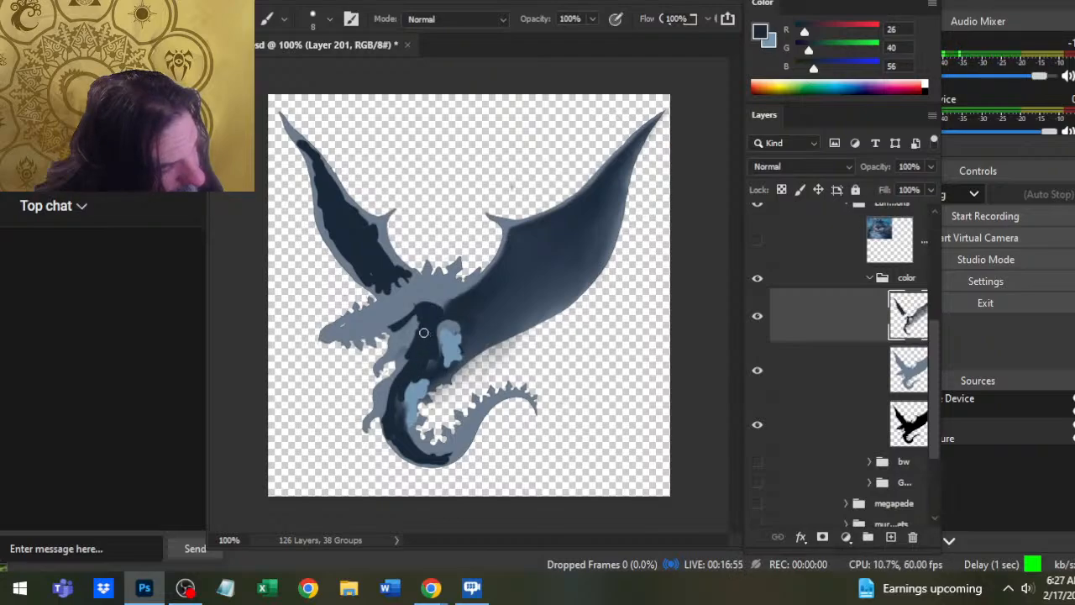
key("r")
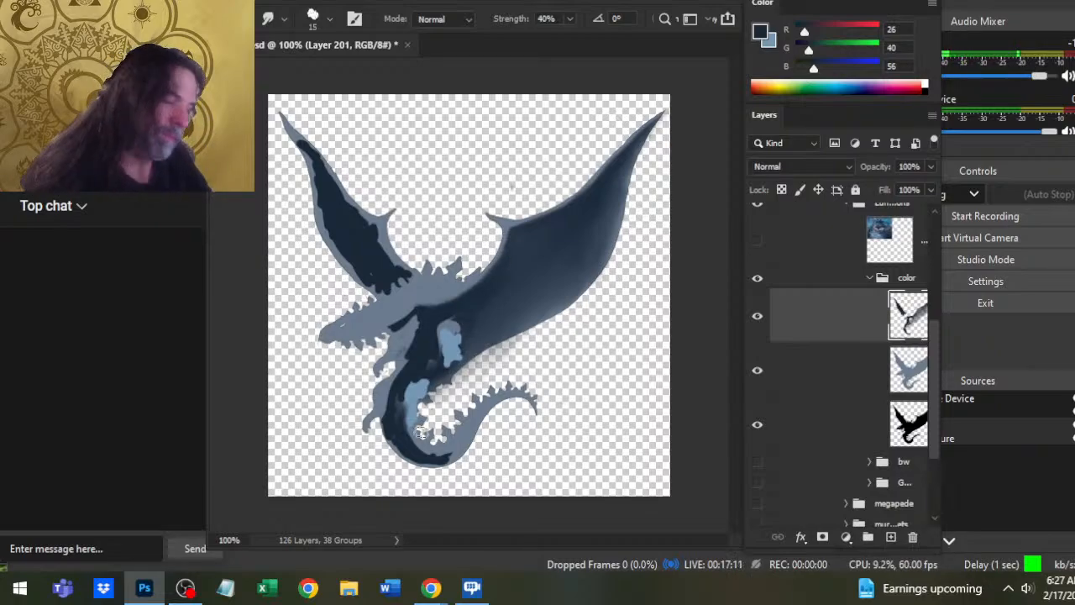
- Lasso the left wing's shading, cut it, and paste it in place onto its own layer
key("l")
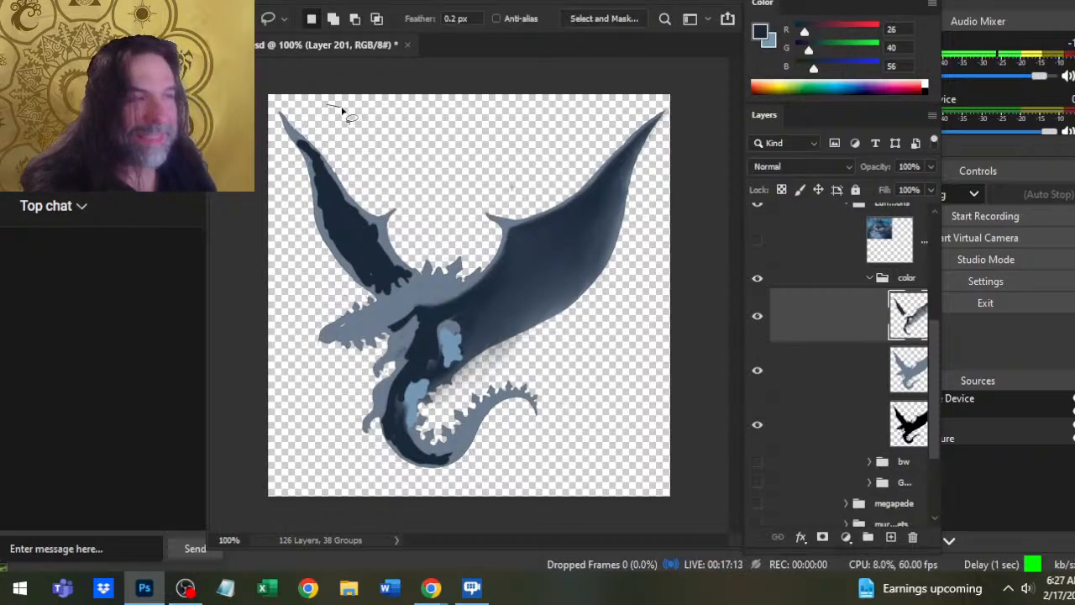
mouse_move(342, 110)
left_mouse_down()
mouse_move(304, 273)
mouse_move(368, 298)
mouse_move(414, 280)
mouse_move(343, 112)
left_mouse_up()
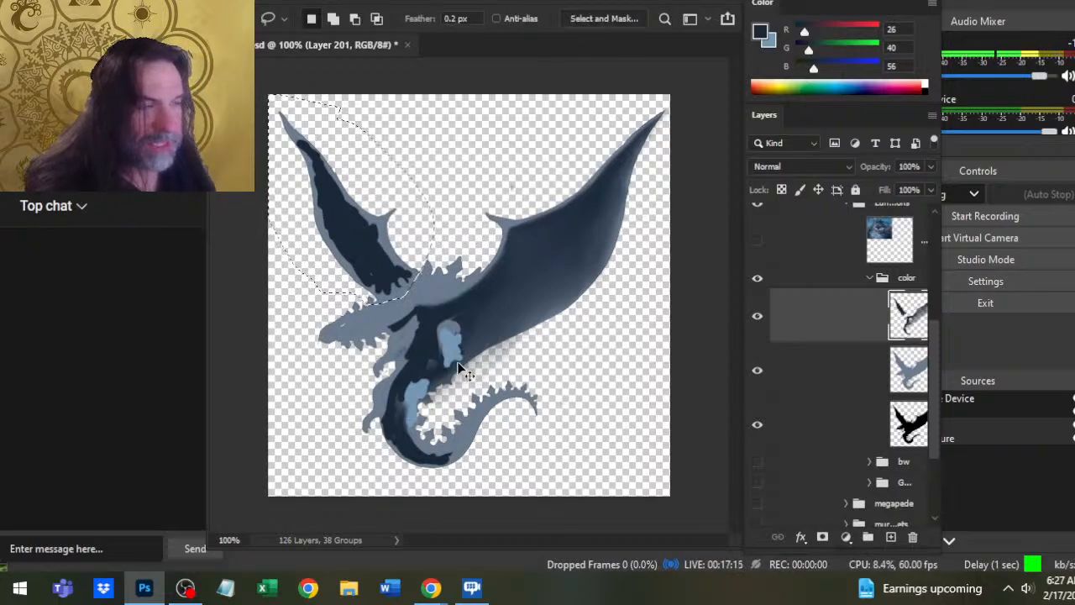
key("ctrl+x")
key("ctrl+shift+v")
- Smudge the left wing's navy shading from the tip along the membrane edges down to the shoulder
key("r")
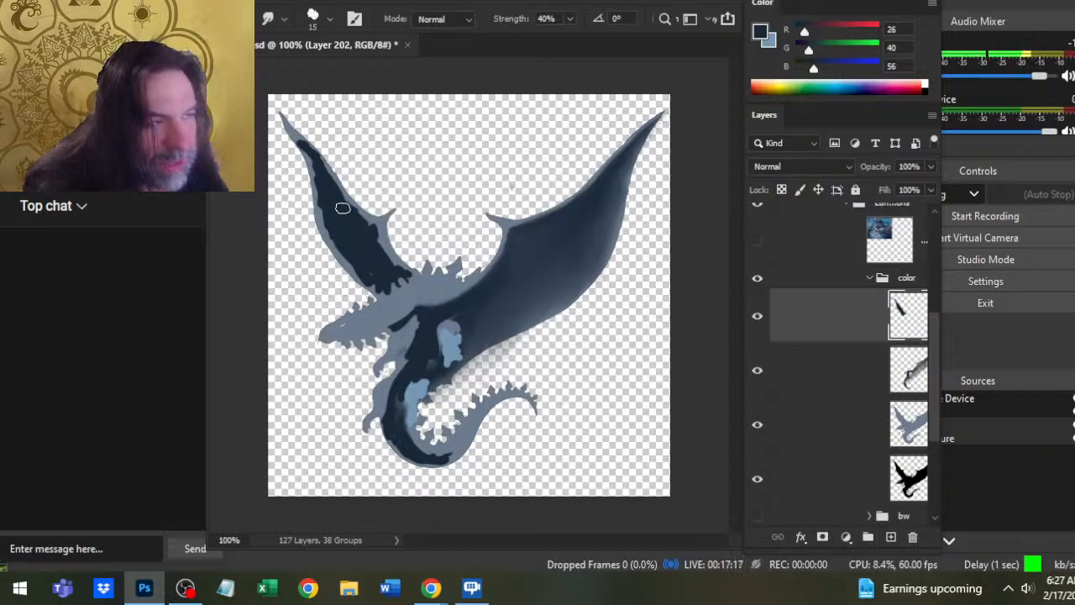
mouse_move(338, 215)
left_mouse_down()
mouse_move(331, 246)
mouse_move(313, 176)
mouse_move(328, 158)
mouse_move(318, 197)
mouse_move(310, 169)
mouse_move(325, 160)
mouse_move(306, 141)
mouse_move(340, 166)
mouse_move(292, 130)
mouse_move(297, 166)
left_mouse_up()
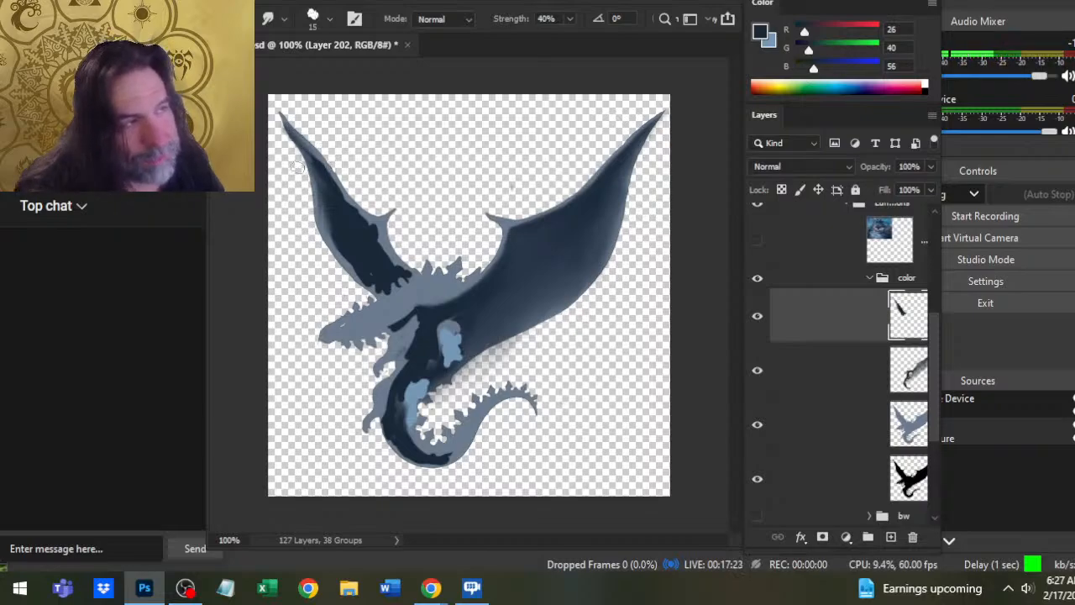
mouse_move(346, 210)
left_mouse_down()
mouse_move(314, 171)
mouse_move(316, 142)
mouse_move(342, 195)
mouse_move(331, 195)
mouse_move(344, 208)
mouse_move(336, 168)
mouse_move(356, 219)
mouse_move(321, 184)
mouse_move(352, 222)
mouse_move(351, 192)
left_mouse_up()
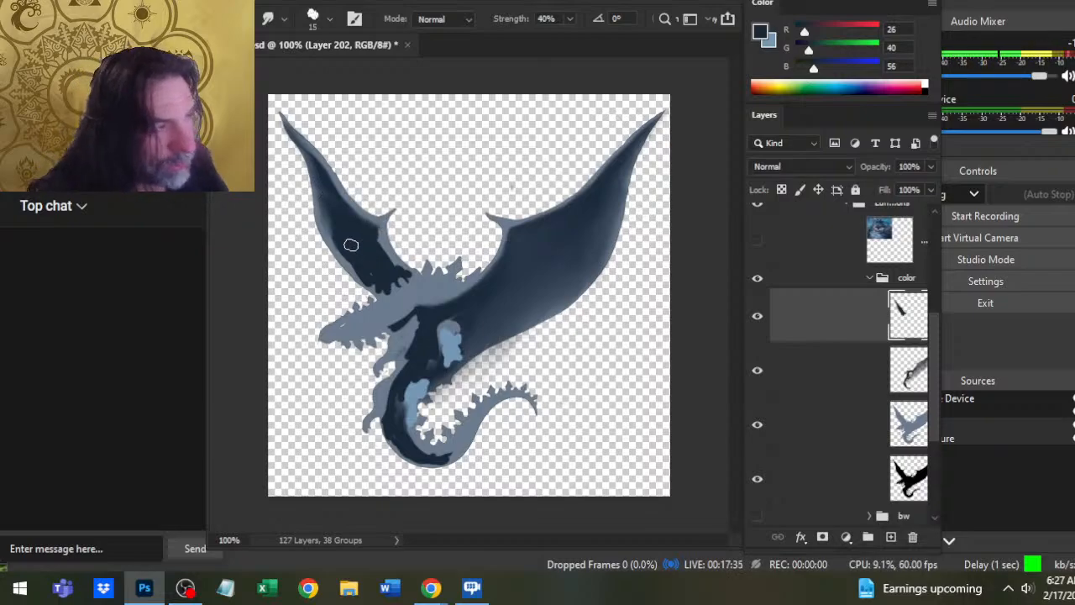
left_click_drag(343, 210, 356, 208)
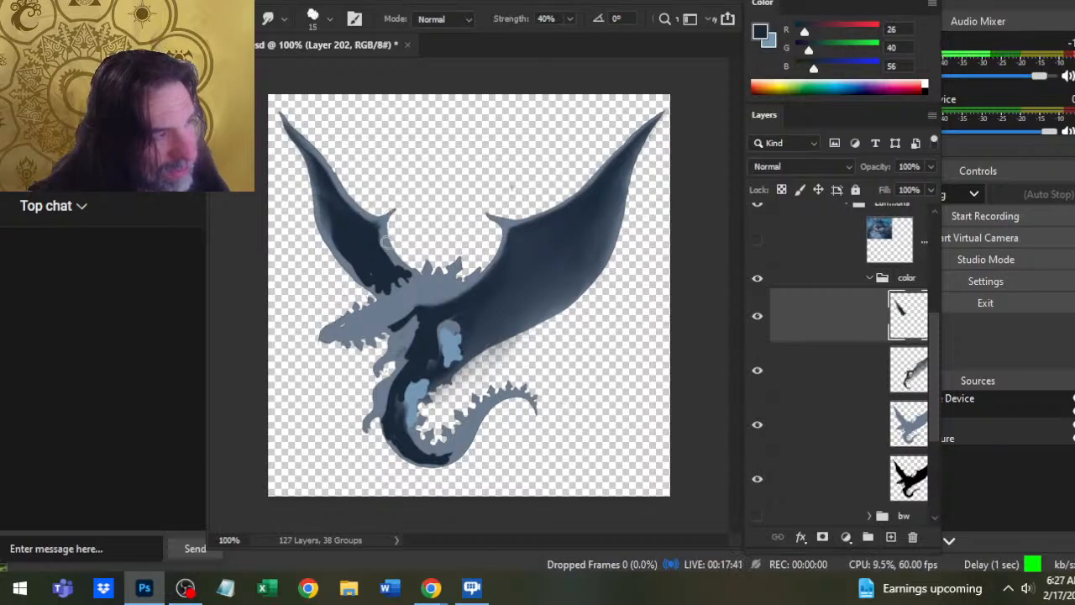
mouse_move(386, 243)
left_mouse_down()
mouse_move(367, 235)
mouse_move(402, 266)
mouse_move(360, 243)
mouse_move(387, 268)
mouse_move(365, 233)
mouse_move(372, 237)
mouse_move(408, 284)
mouse_move(414, 274)
mouse_move(365, 274)
left_mouse_up()
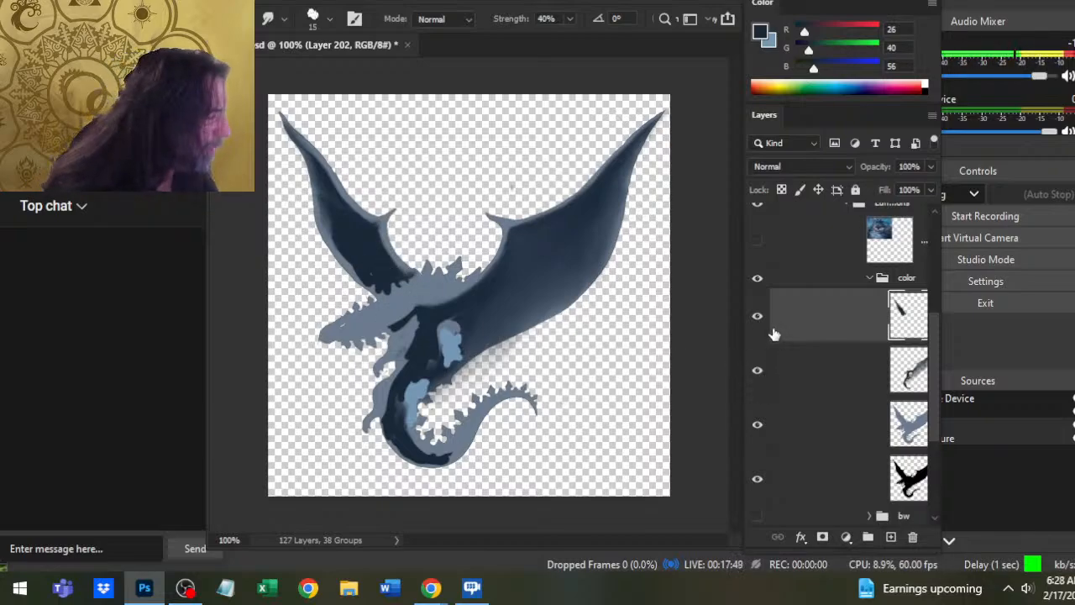
- Hide both shading layers and add an empty layer at the top of the color group for brush work
left_click(757, 316)
left_click(757, 370)
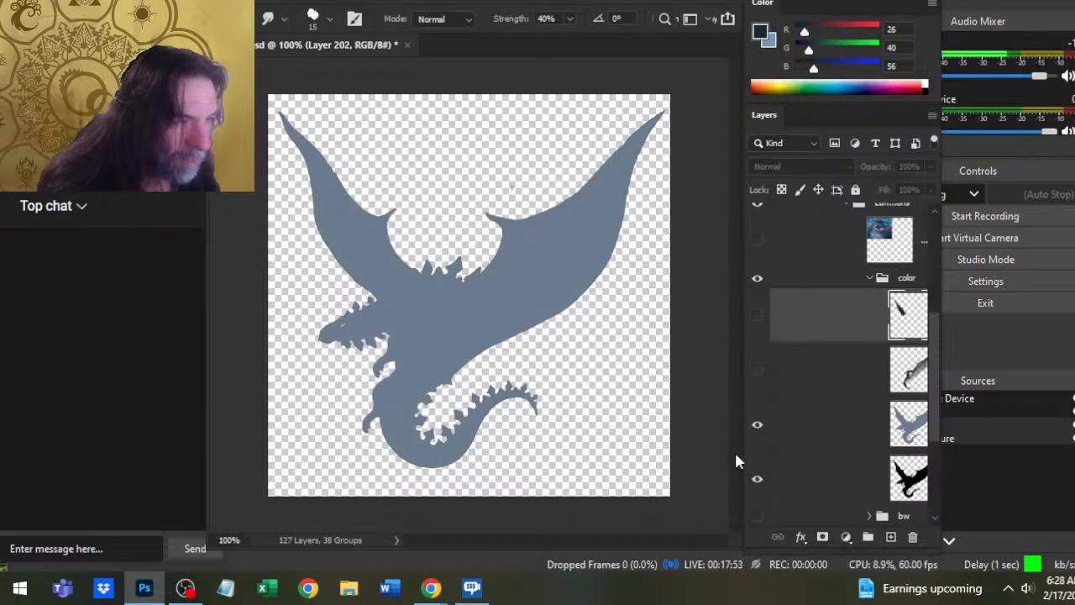
key("b")
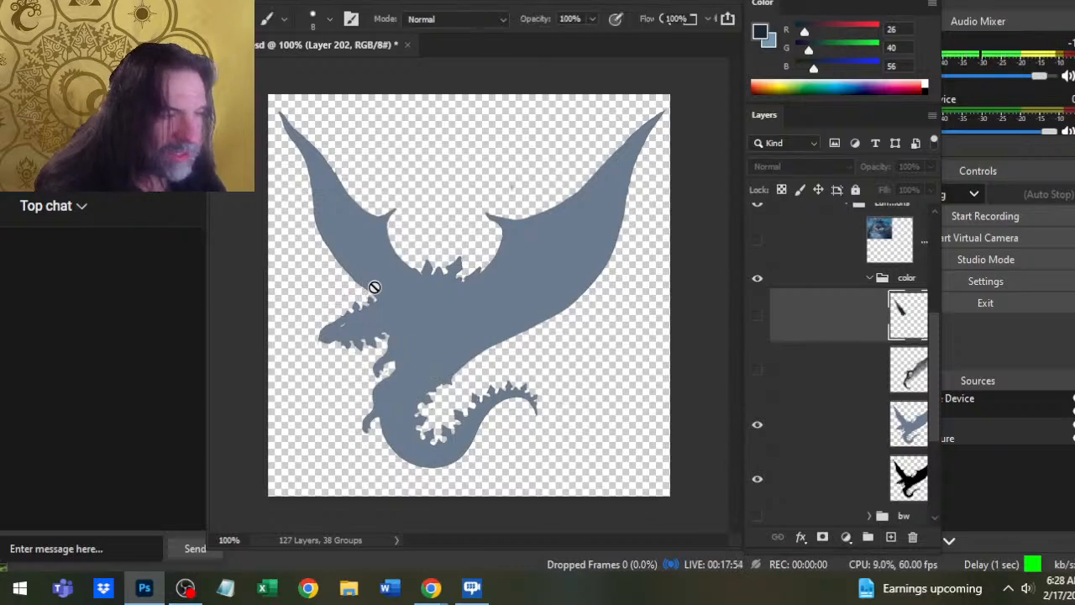
left_click(892, 536)
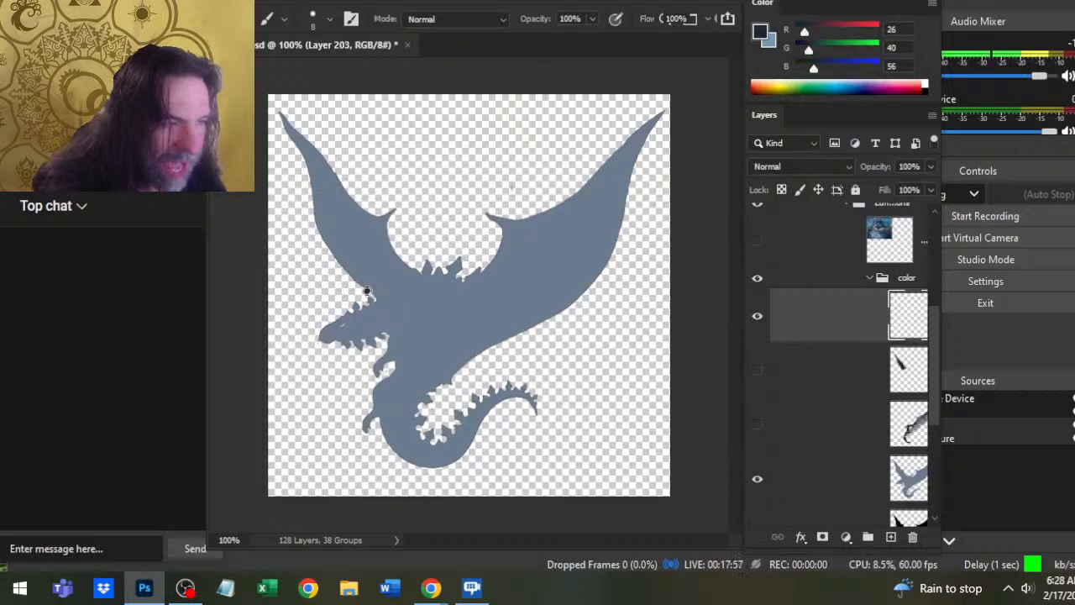
- Brush dark navy contour lines down the dragon's neck, chest and belly and along the right wing's upper and lower edges
mouse_move(367, 291)
left_mouse_down()
mouse_move(403, 324)
mouse_move(410, 374)
mouse_move(390, 438)
left_mouse_up()
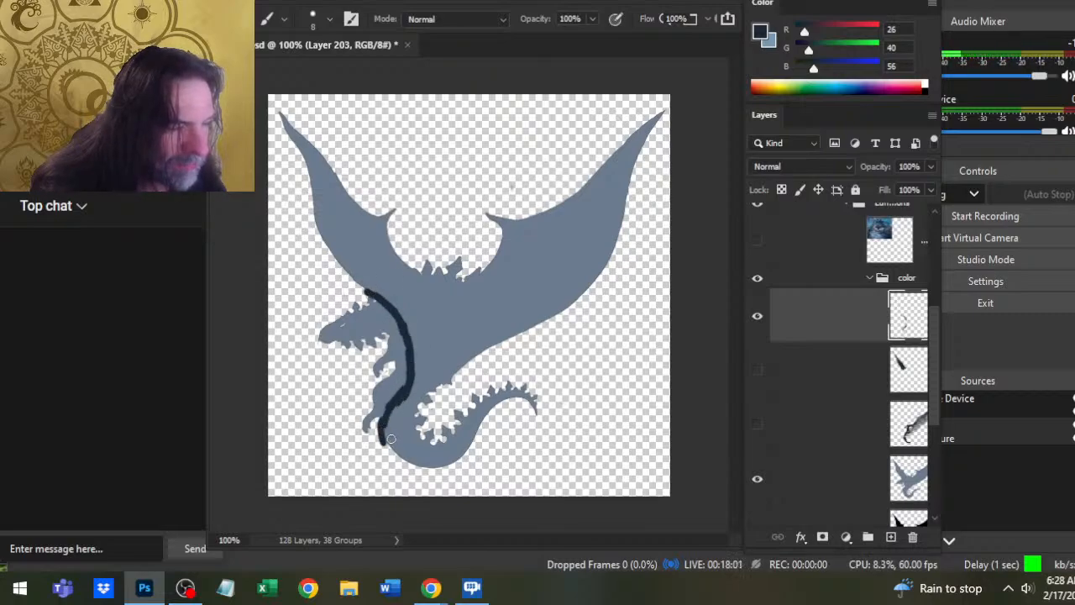
mouse_move(391, 250)
left_mouse_down()
mouse_move(446, 296)
mouse_move(405, 391)
left_mouse_up()
mouse_move(475, 284)
left_mouse_down()
mouse_move(482, 312)
mouse_move(470, 343)
mouse_move(453, 377)
mouse_move(424, 397)
mouse_move(409, 439)
left_mouse_up()
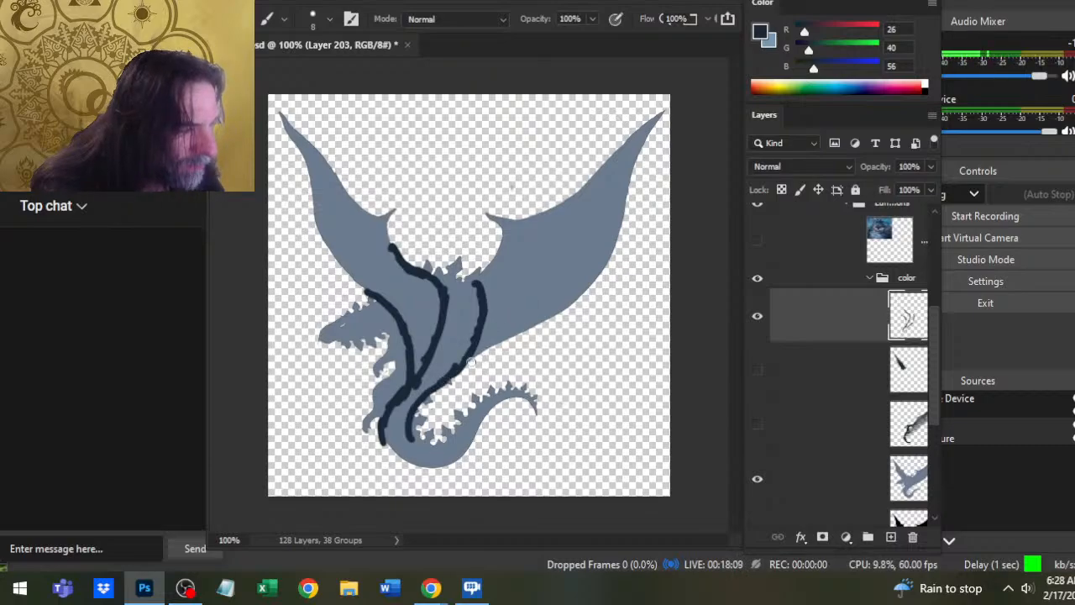
left_click_drag(468, 362, 542, 318)
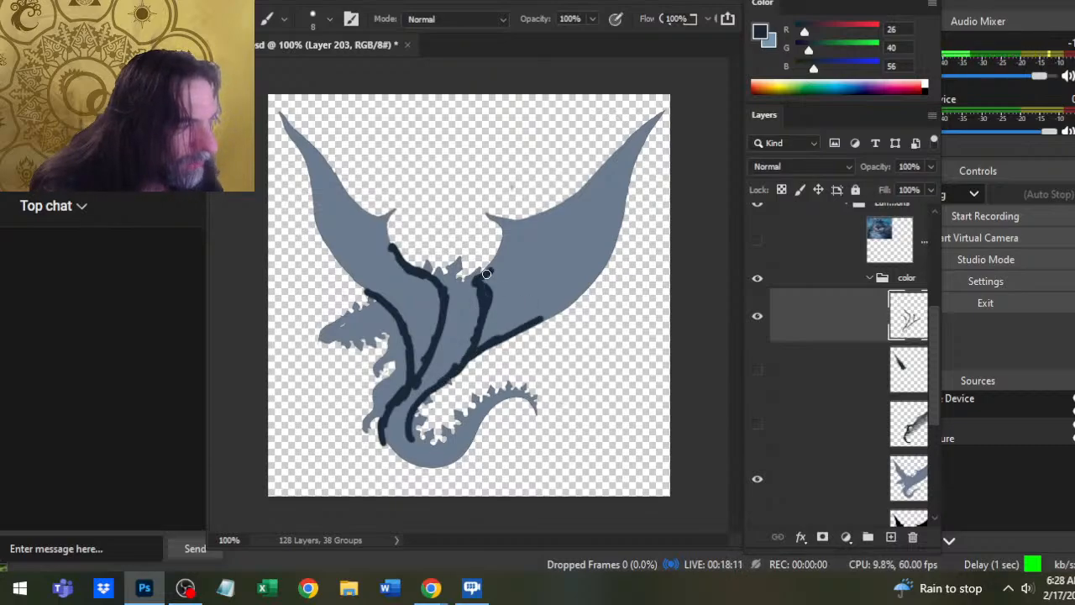
mouse_move(487, 273)
left_mouse_down()
mouse_move(504, 243)
mouse_move(486, 212)
mouse_move(573, 191)
left_mouse_up()
mouse_move(544, 319)
left_mouse_down()
mouse_move(529, 323)
mouse_move(591, 260)
left_mouse_up()
left_click_drag(594, 222, 600, 187)
- Smudge the right wing's inner navy patch, then brush the left wing's lower edge, the eye and short spine strokes
key("r")
key("z")
left_click_drag(600, 283, 480, 286)
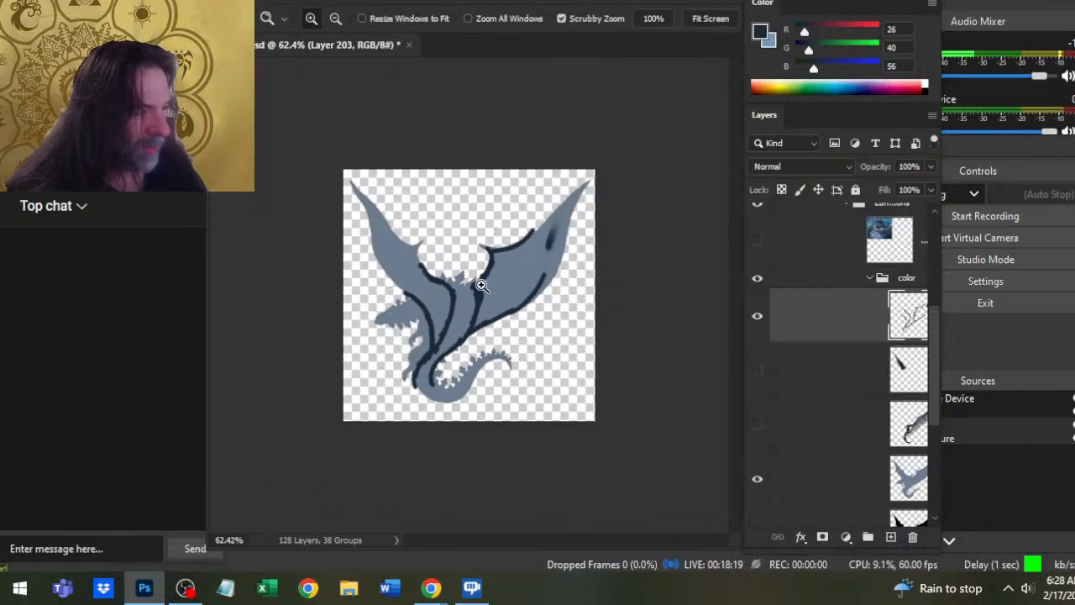
key("b")
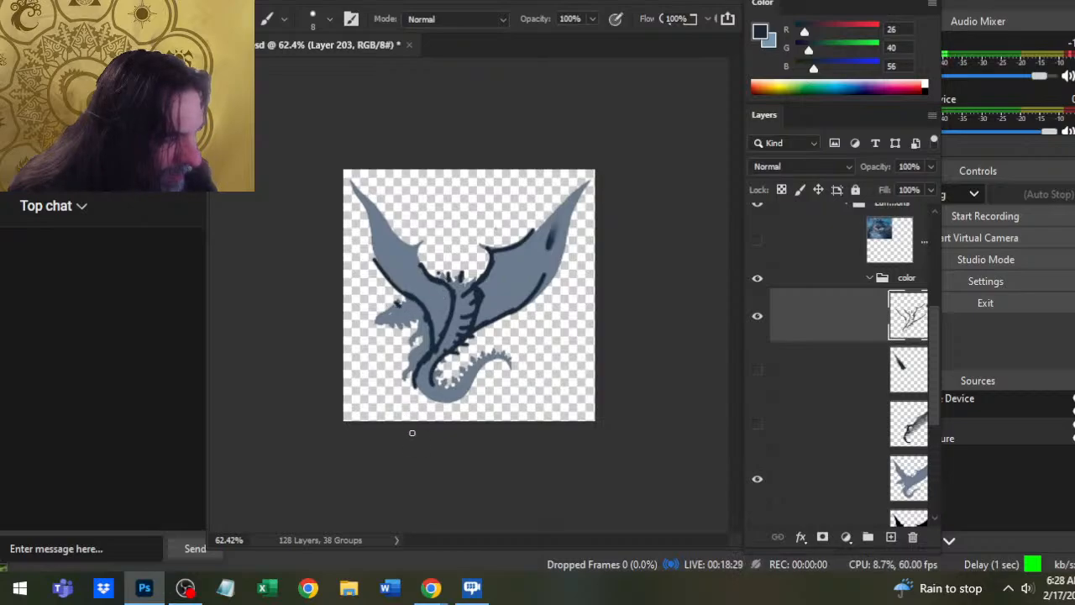
- Erase the smudged patch from the right wing, repaint its lower edge line, and compare with the line layer hidden and shown
key("e")
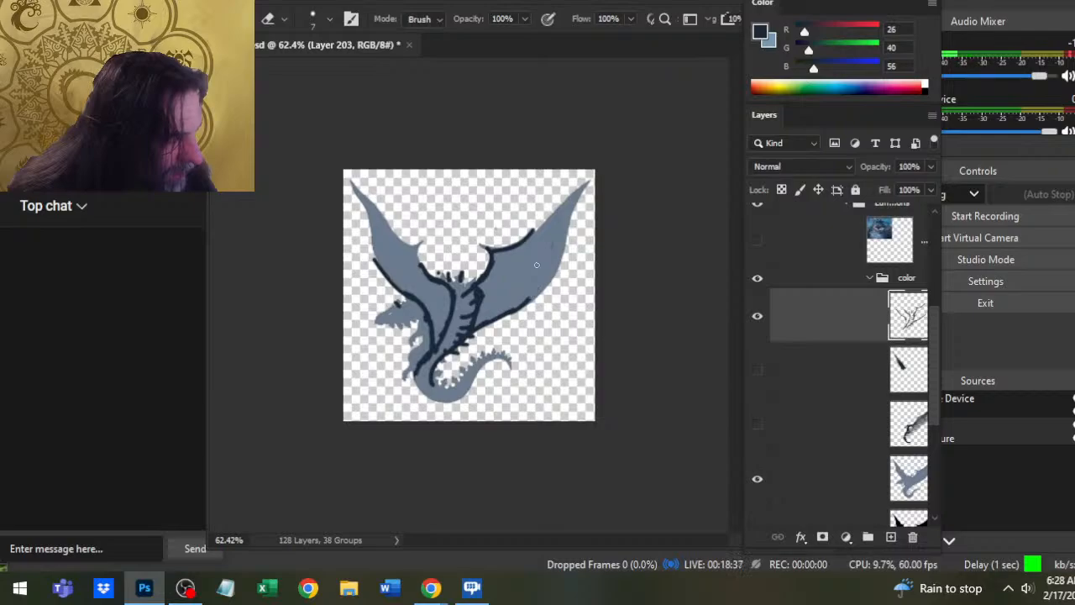
key("b")
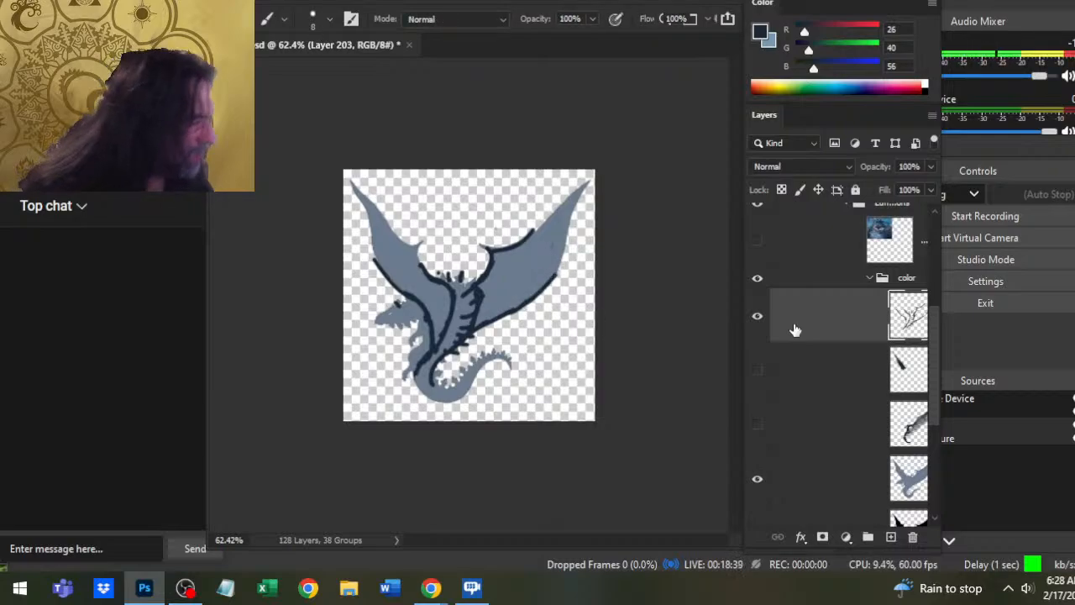
left_click(757, 316)
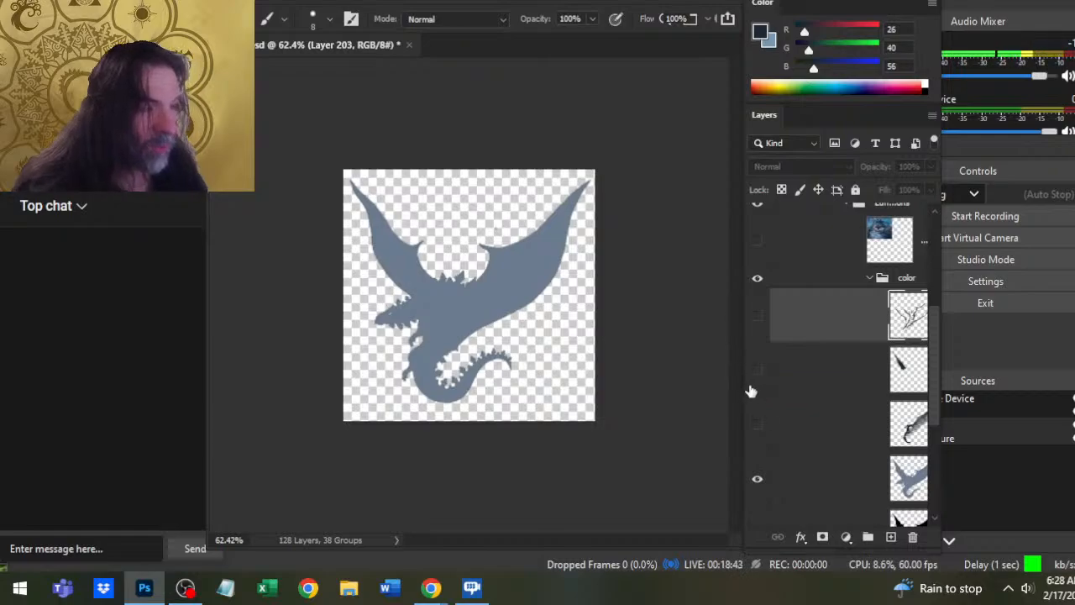
left_click(757, 315)
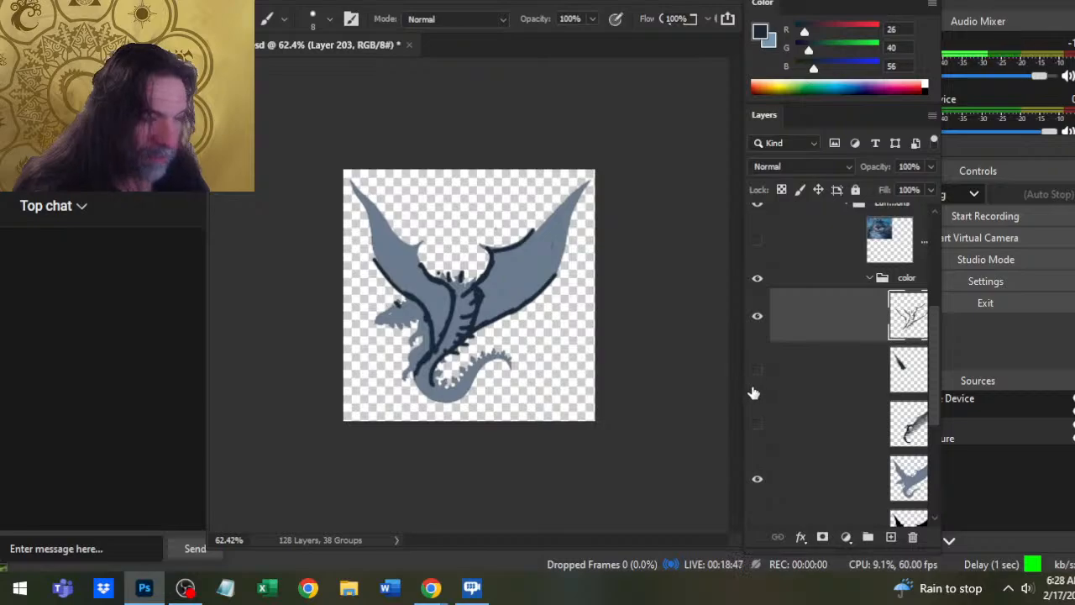
- Erase the inner body lines, repaint the line below the neck spikes, and smudge the navy down the chest and belly
key("e")
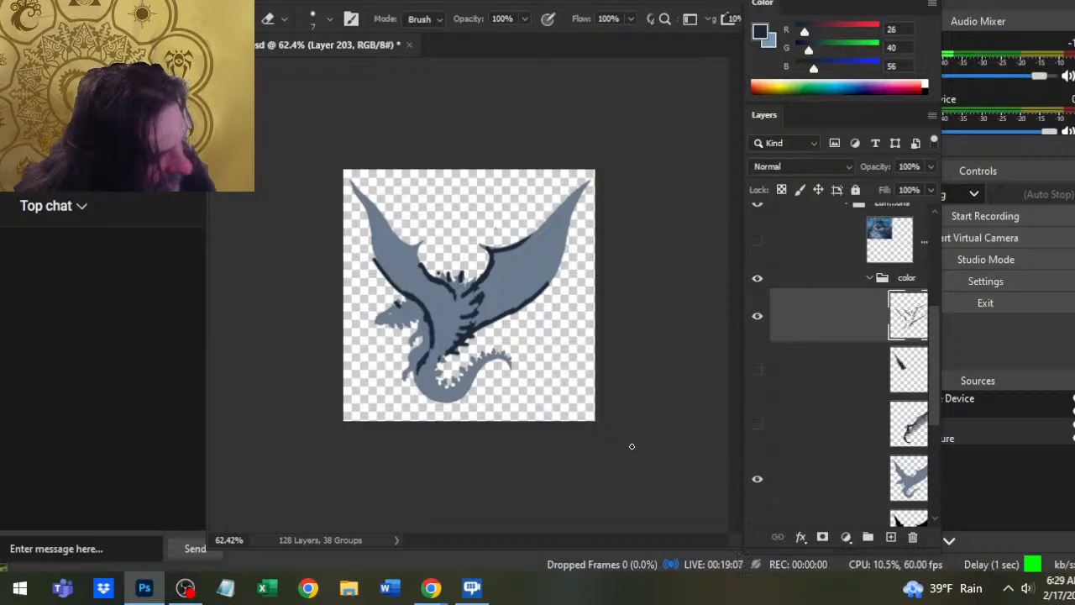
key("b")
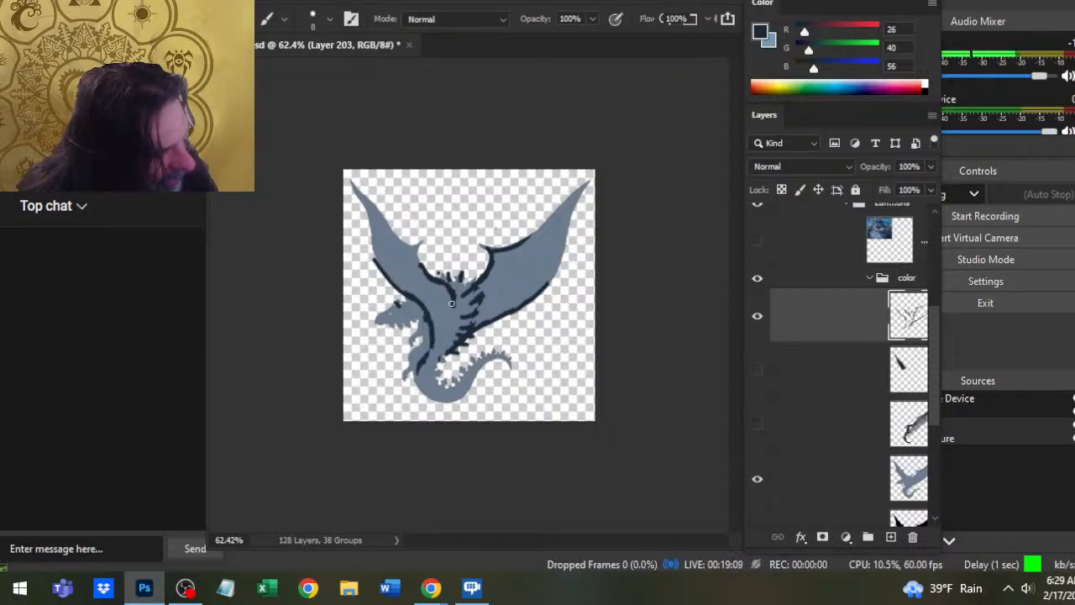
key("r")
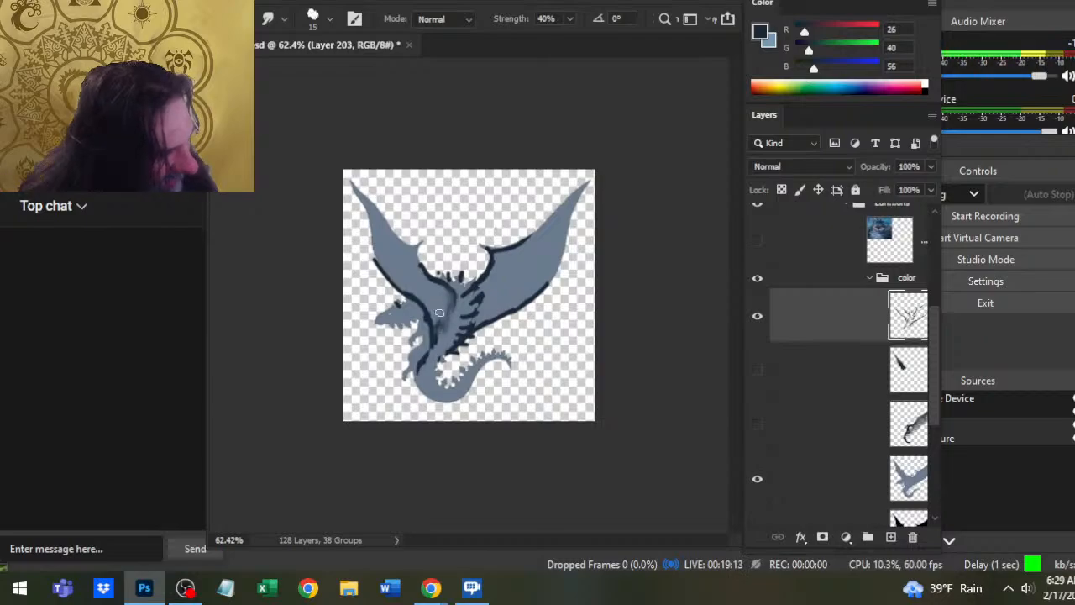
key("e")
key("r")
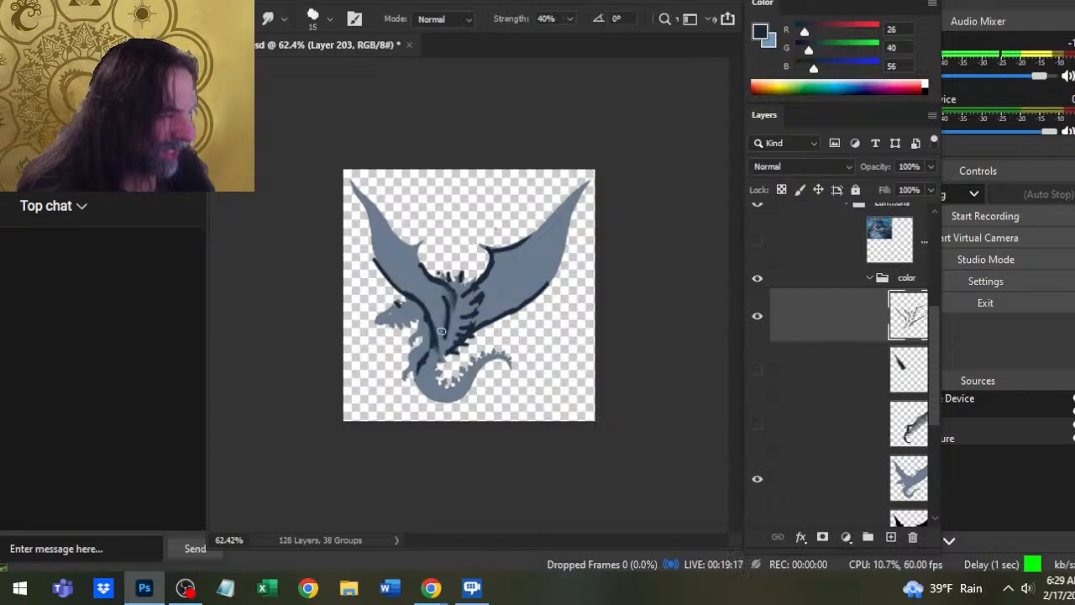
left_click_drag(441, 300, 449, 331)
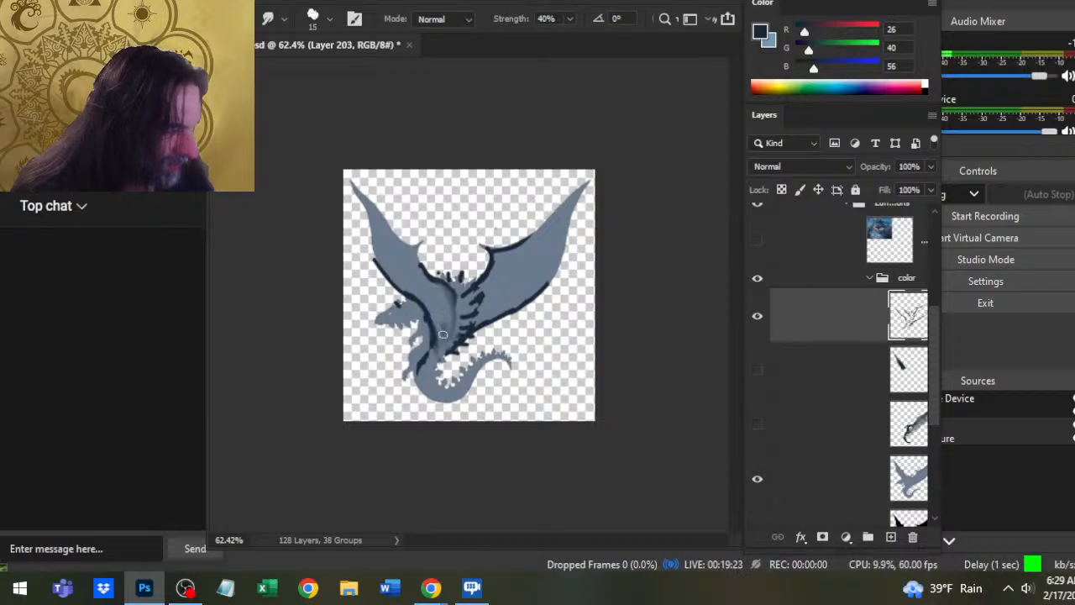
left_click_drag(443, 334, 439, 334)
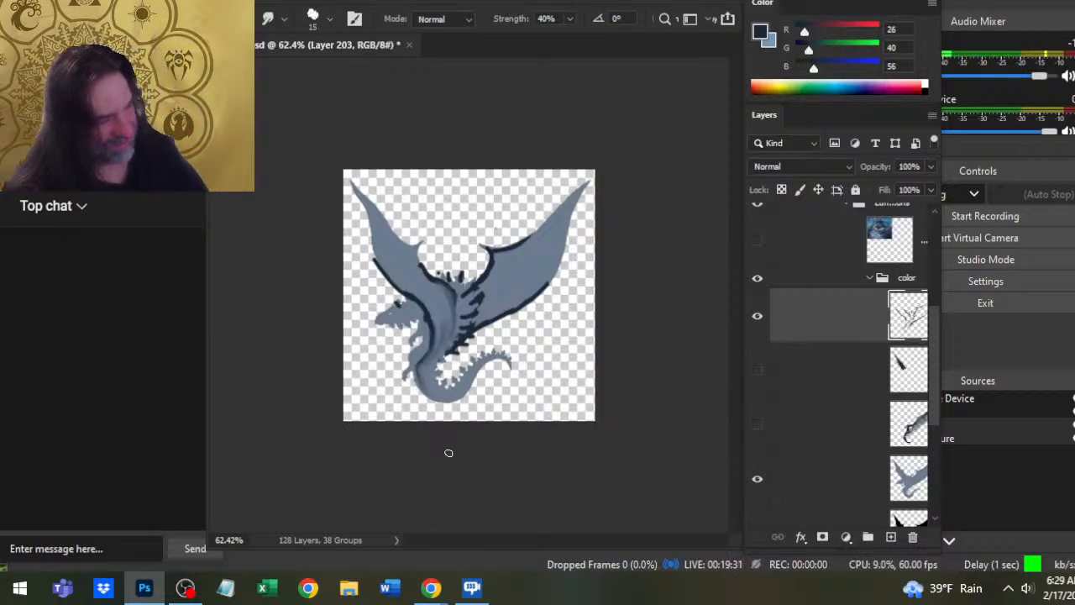
key("e")
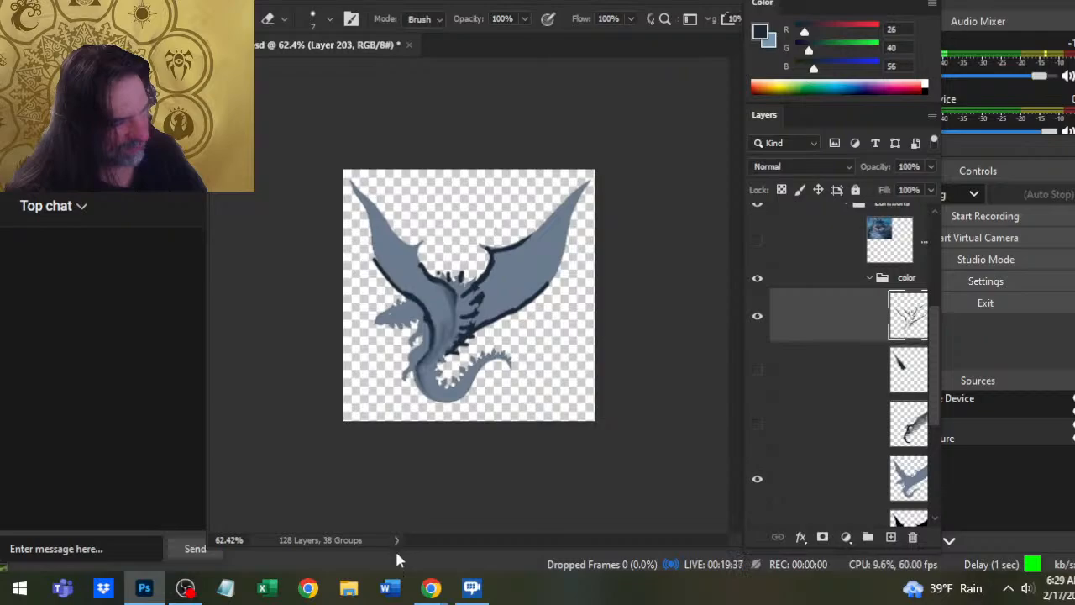
- Hide the line layer, move it above the color group, and show both navy shading layers
left_click(758, 316)
left_click_drag(844, 332, 834, 272)
left_click(758, 370)
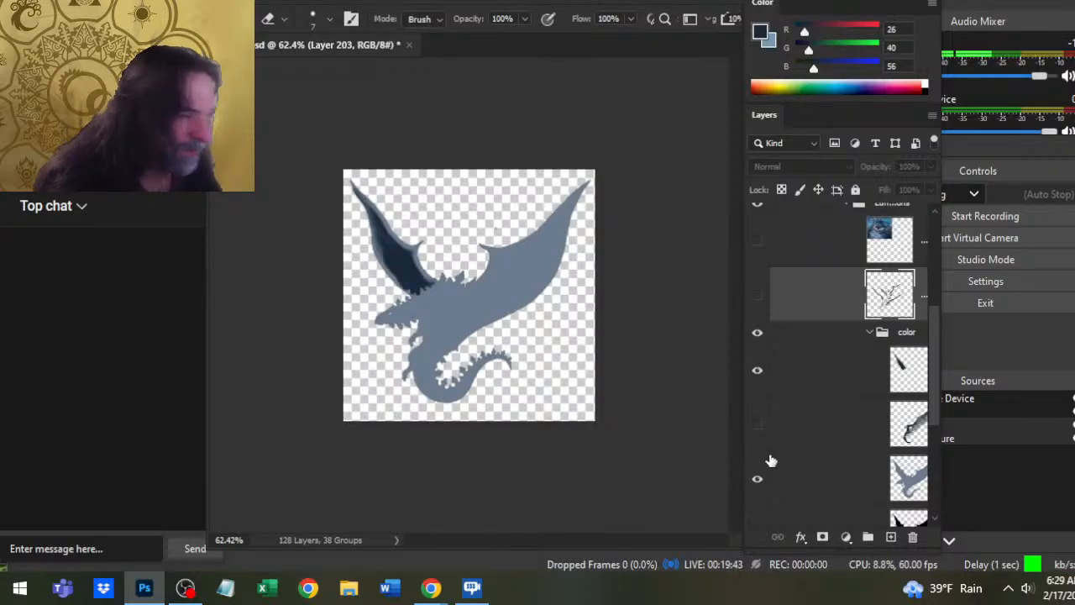
left_click(759, 424)
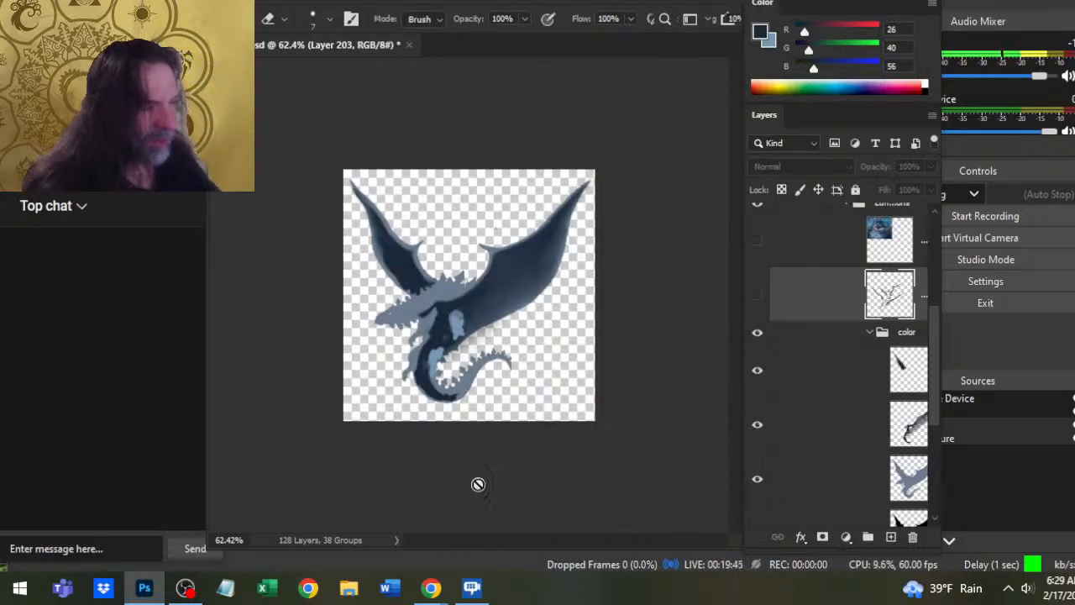
- On the body and right wing shading layer, add navy to the chest and smudge it into the neck base
key("r")
left_click(433, 328)
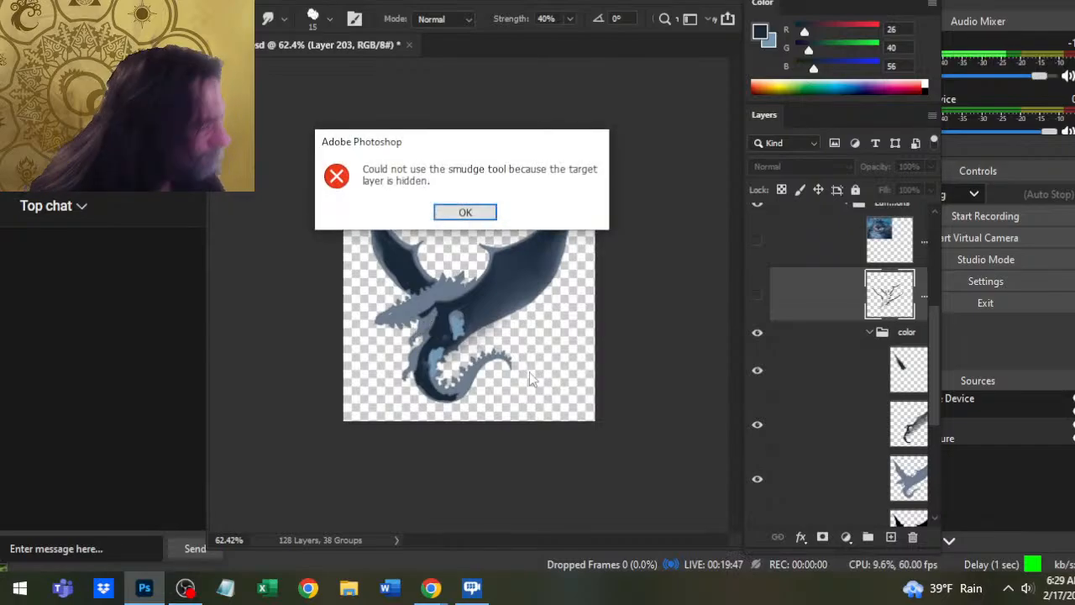
key("Return")
left_click(823, 440)
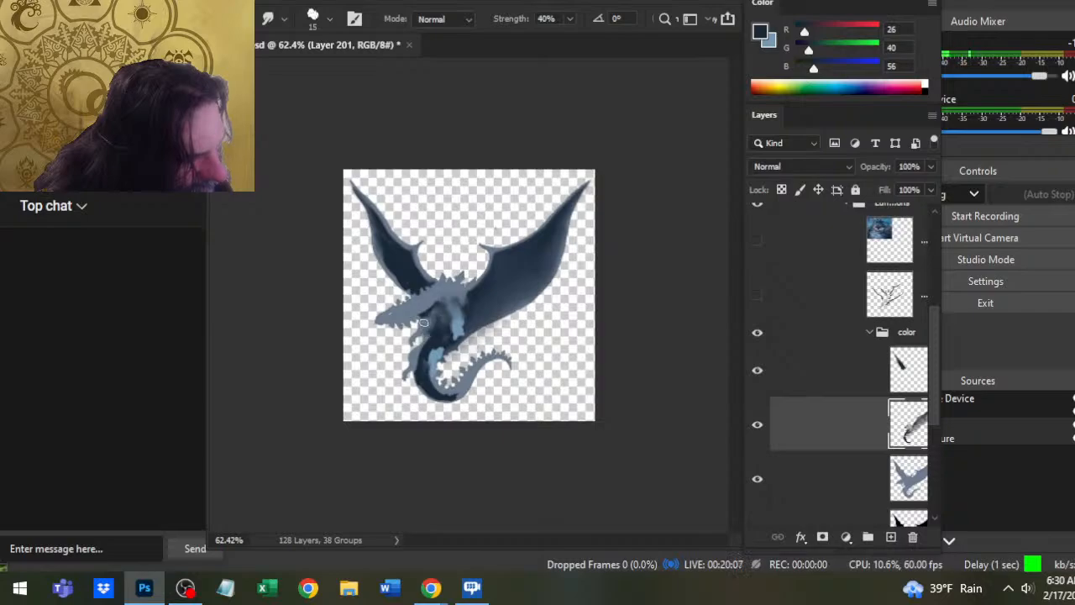
key("b")
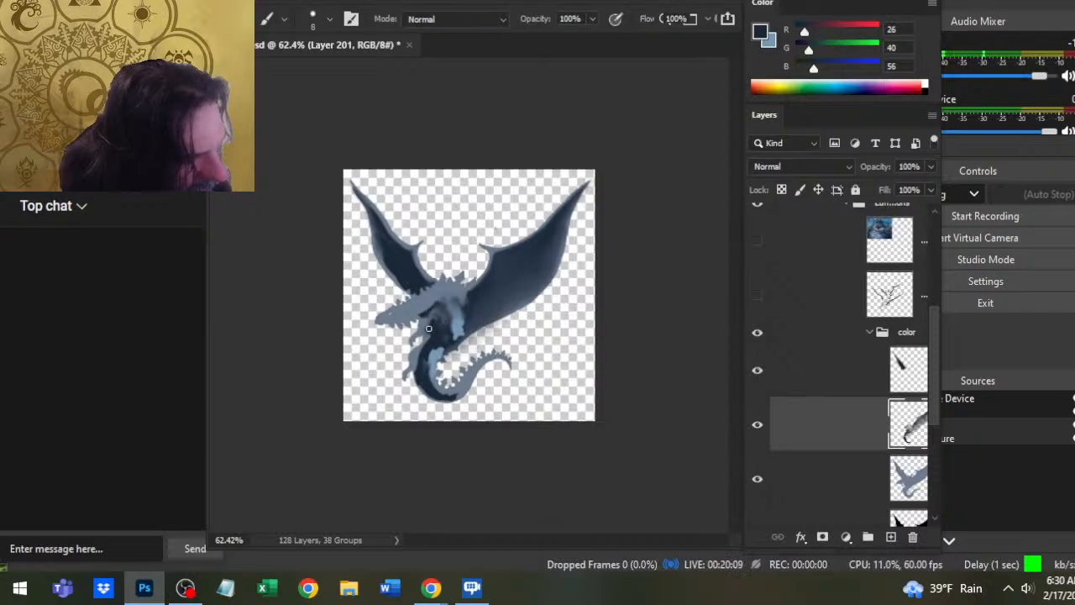
key("r")
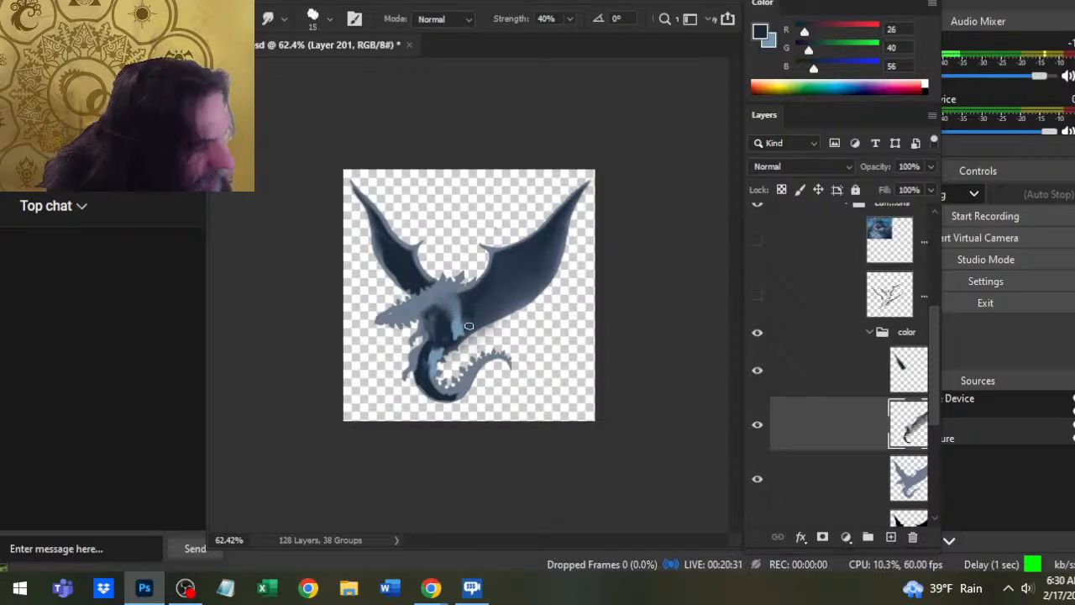
- Select the left wing's shading layer, keep its opacity at 100%, and smudge its navy shading toward the shoulder
left_click(828, 380)
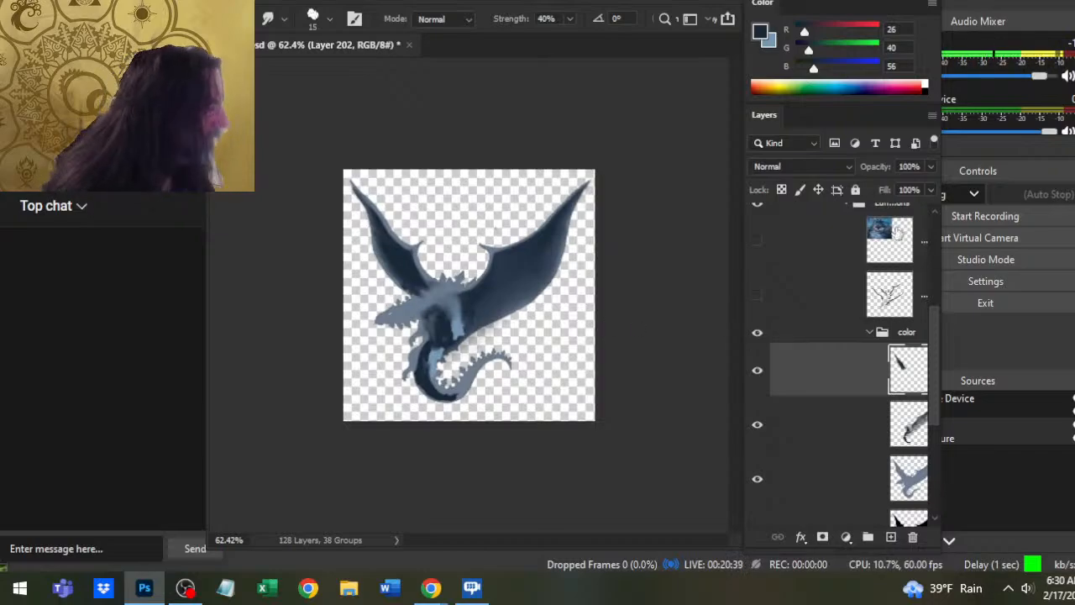
left_click(932, 165)
mouse_move(929, 186)
left_mouse_down()
mouse_move(895, 187)
mouse_move(929, 187)
left_mouse_up()
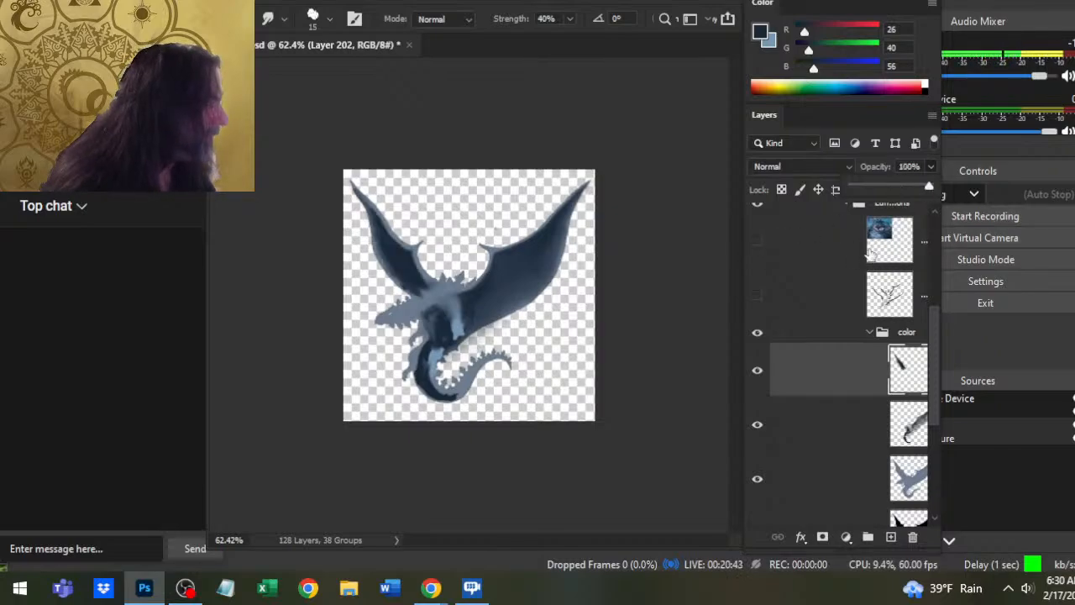
left_click(389, 259)
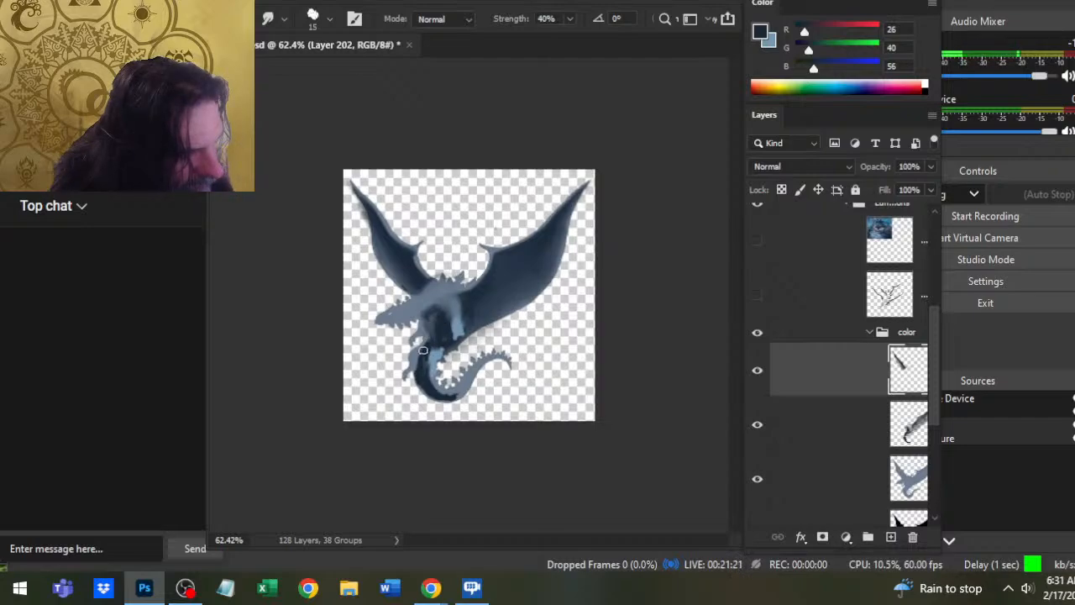
- Enlarge the Eraser brush to size 15
key("e")
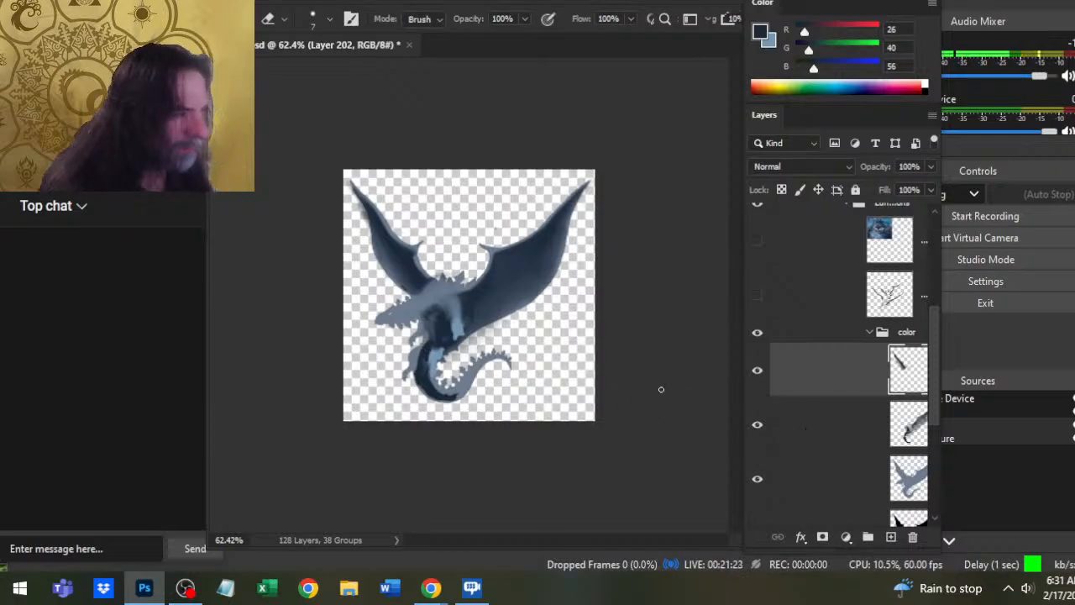
key("bracketright")
key("bracketright")
key("bracketright")
key("bracketright")
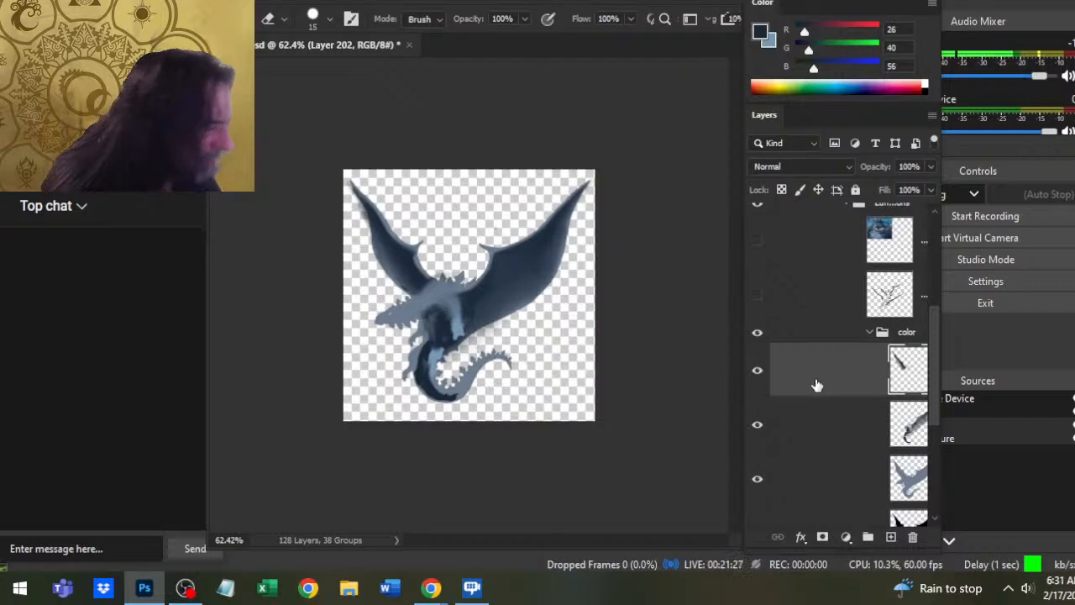
- Hide the left wing's shading and smudge the body layer's navy along the belly and tail curve
left_click(759, 371)
left_click(830, 446)
key("r")
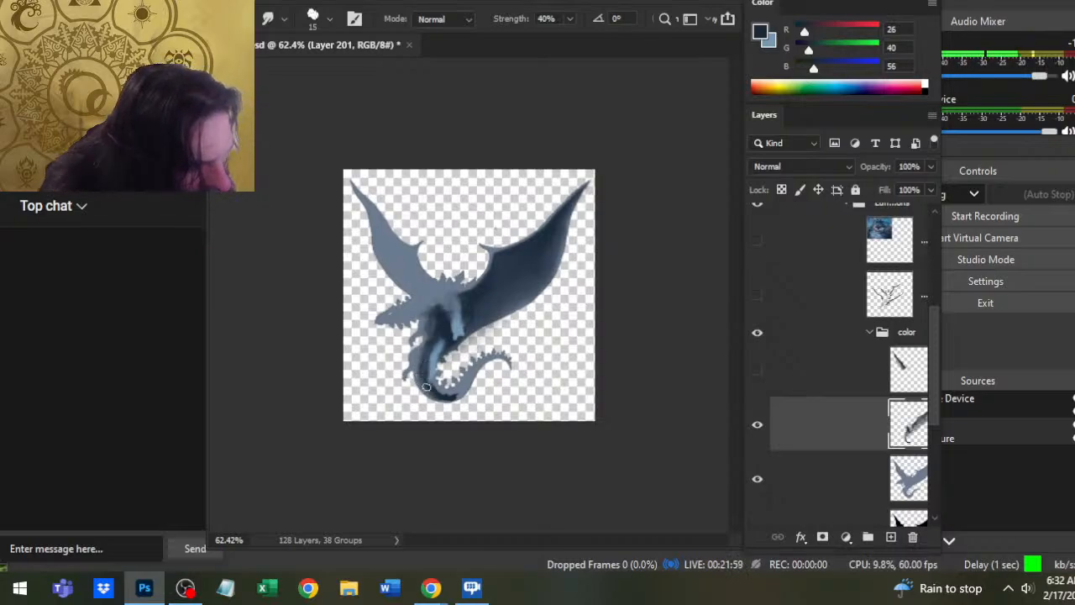
mouse_move(426, 386)
left_mouse_down()
mouse_move(462, 395)
mouse_move(434, 393)
mouse_move(439, 402)
mouse_move(468, 393)
mouse_move(474, 374)
mouse_move(432, 390)
mouse_move(423, 357)
left_mouse_up()
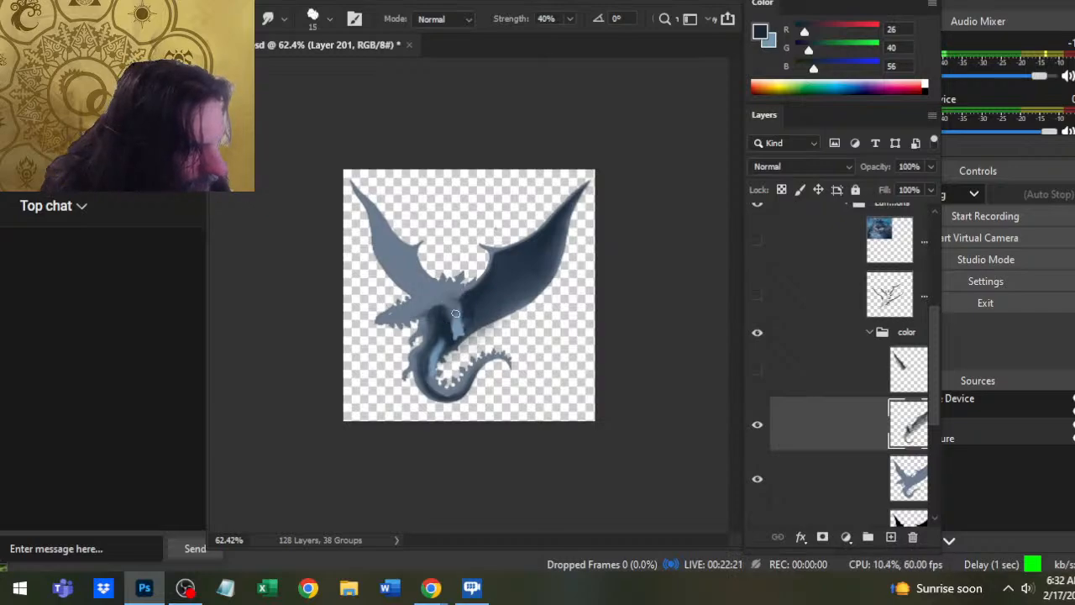
- Show the left wing's shading layer, refine its navy with the Smudge and Eraser tools, and reselect the body shading layer
left_click(757, 369)
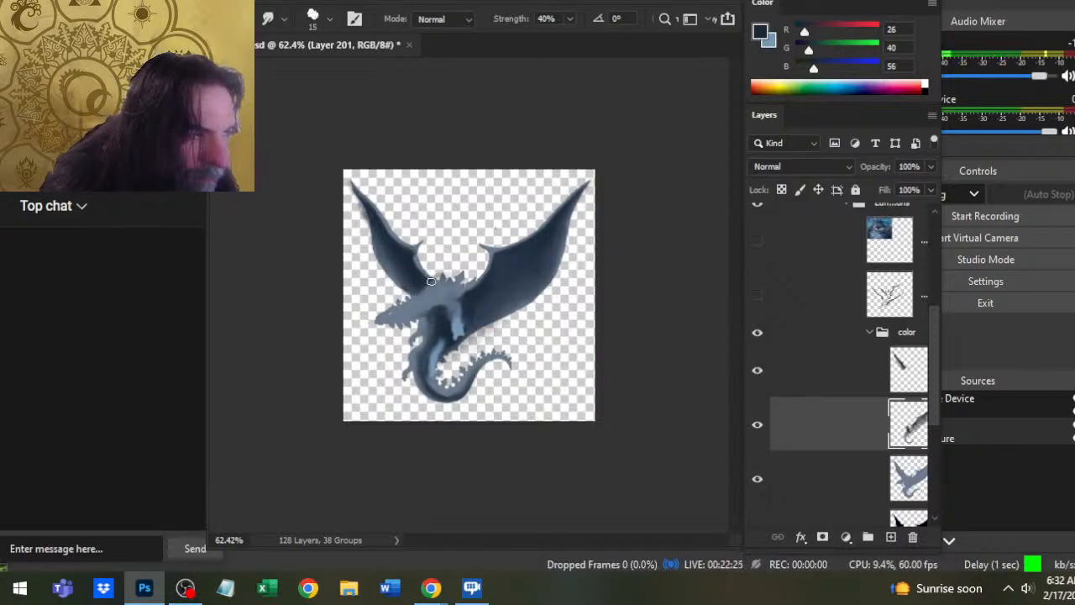
left_click(790, 369)
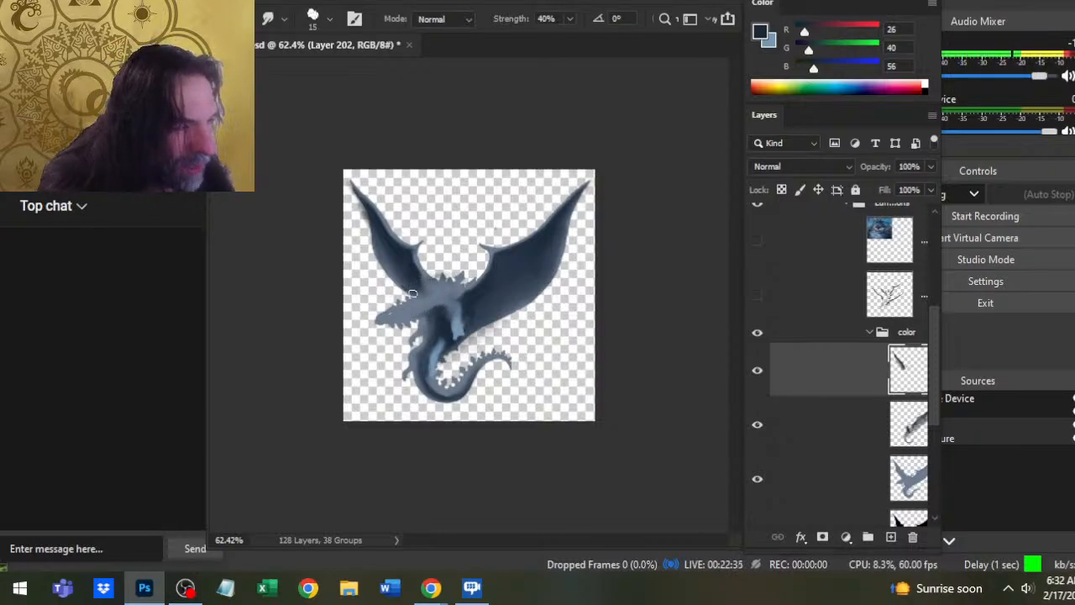
mouse_move(411, 222)
left_mouse_down()
mouse_move(420, 245)
mouse_move(405, 262)
left_mouse_up()
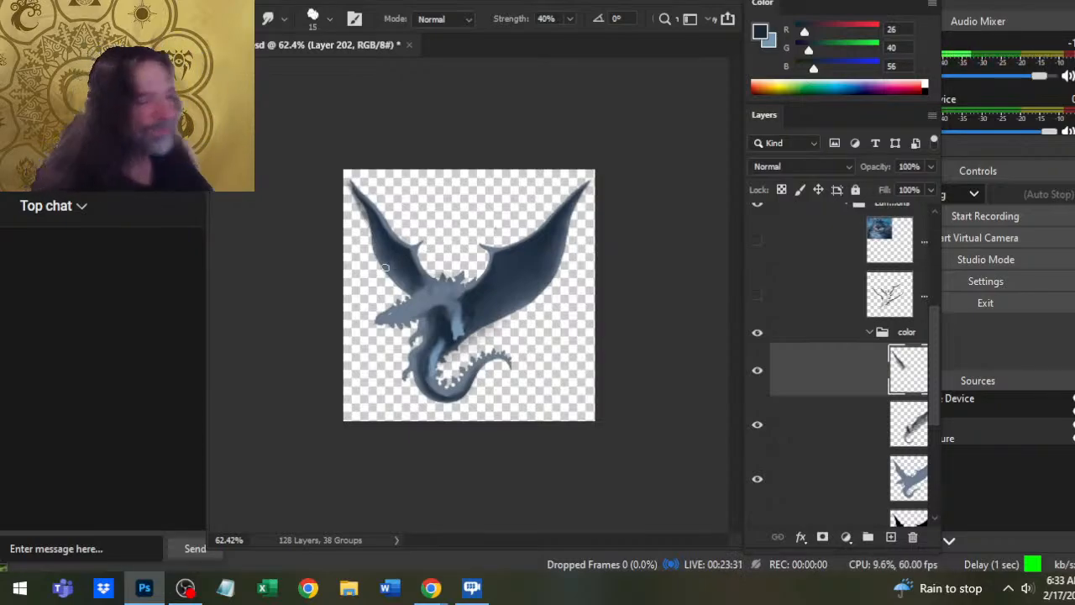
key("e")
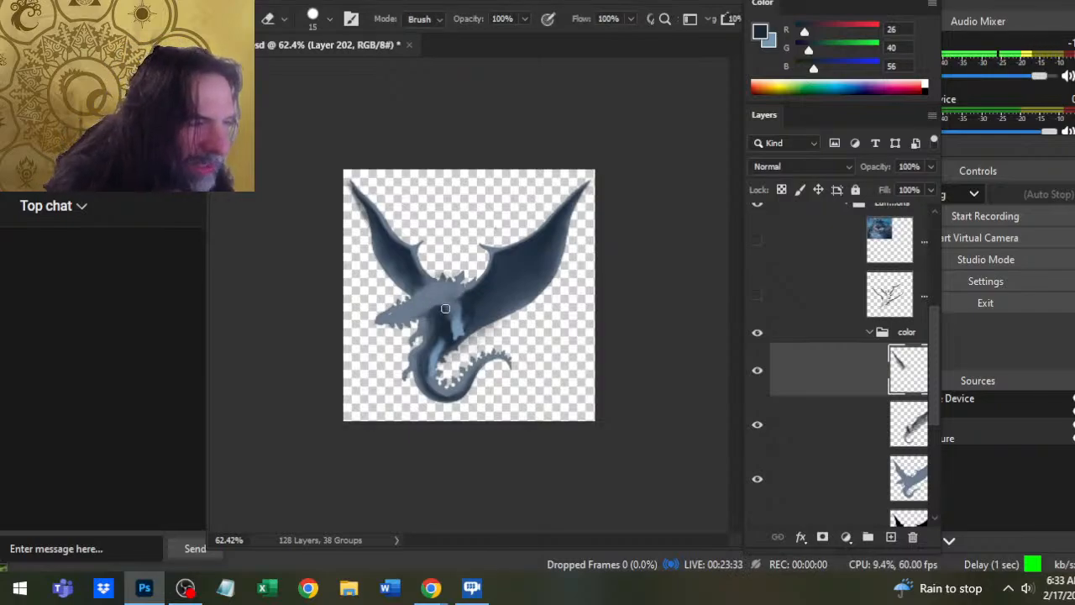
key("r")
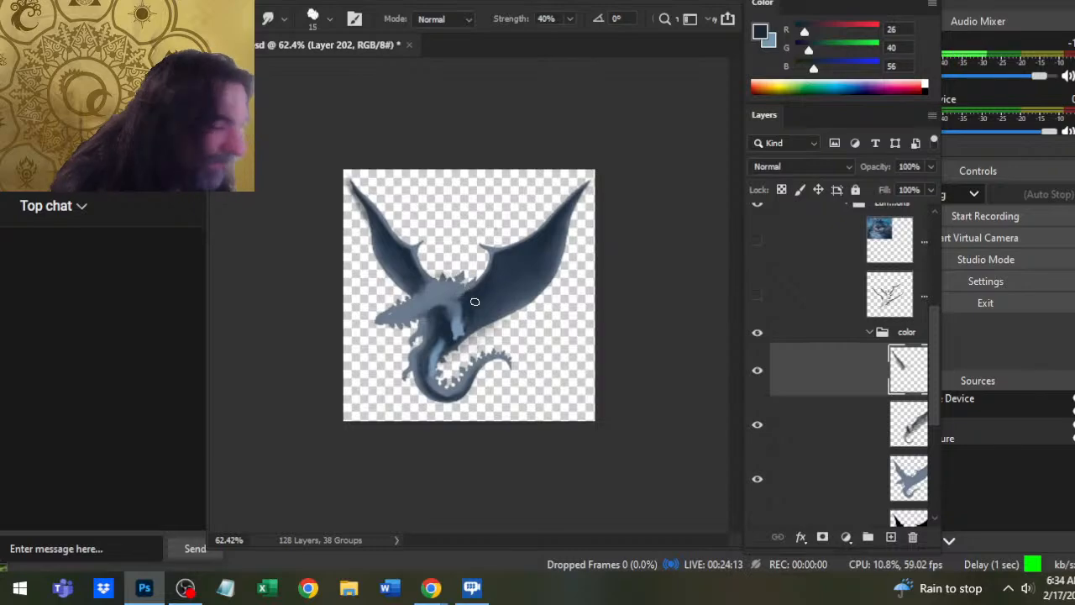
left_click(815, 431)
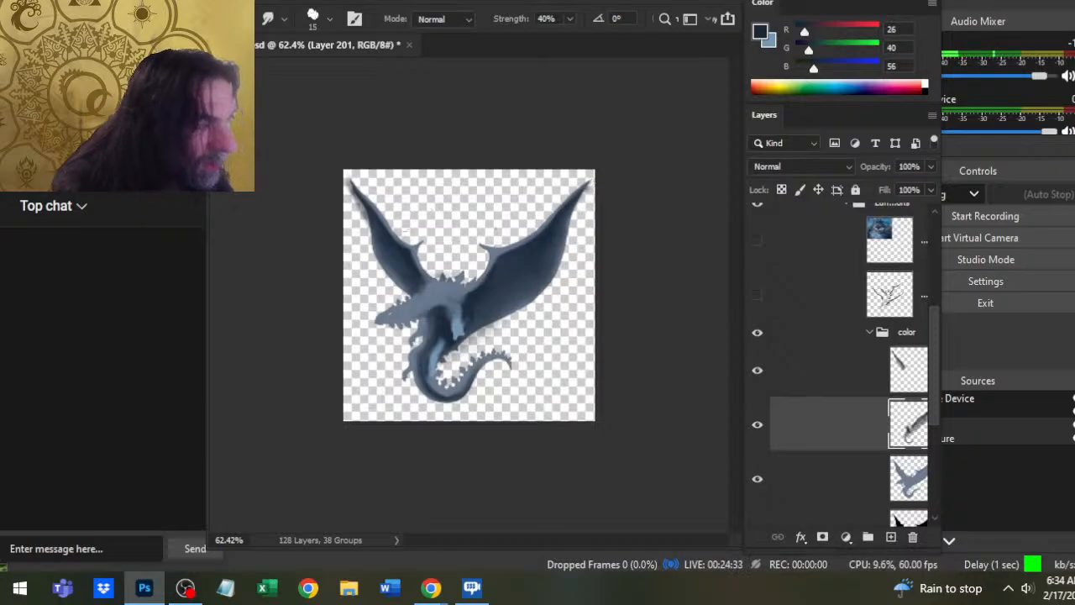
- Add a new layer above the body shading and paint light blue (117, 152, 180) across the dragon's neck, shoulder and near foreleg
key("e")
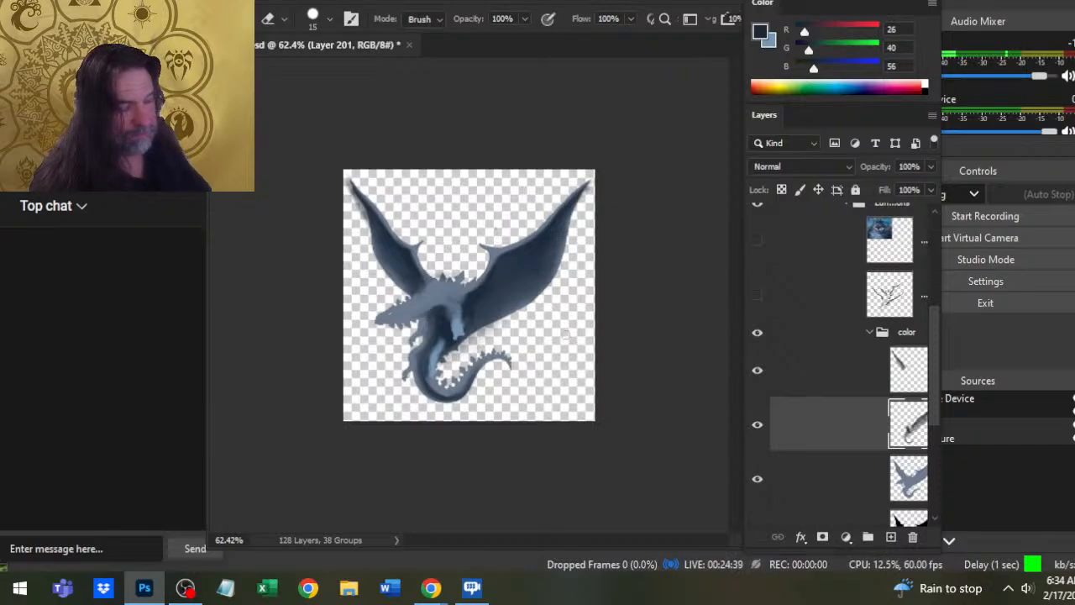
key("x")
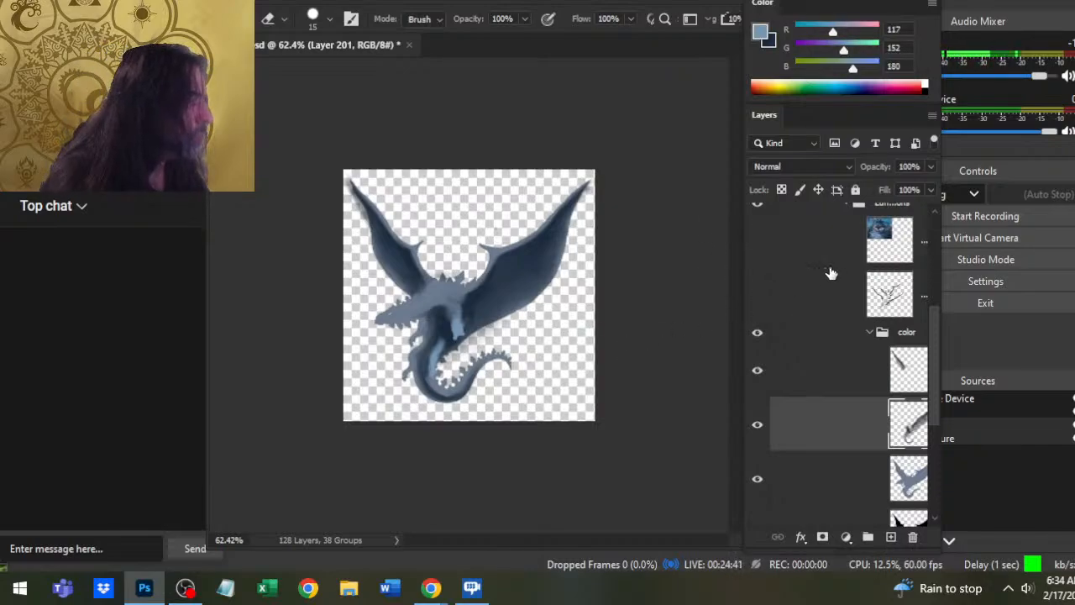
left_click(892, 537)
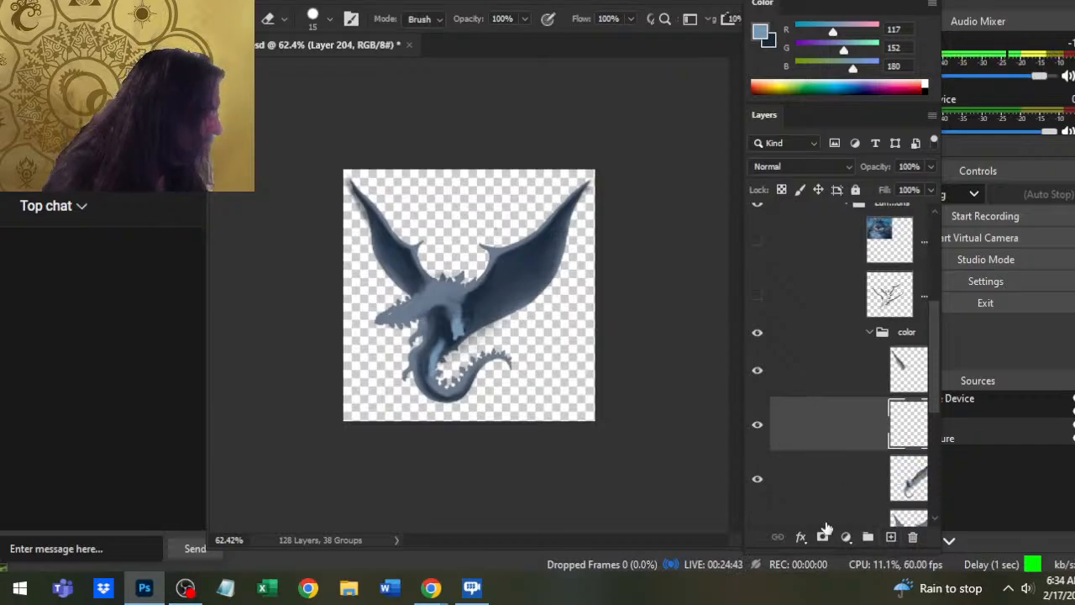
key("b")
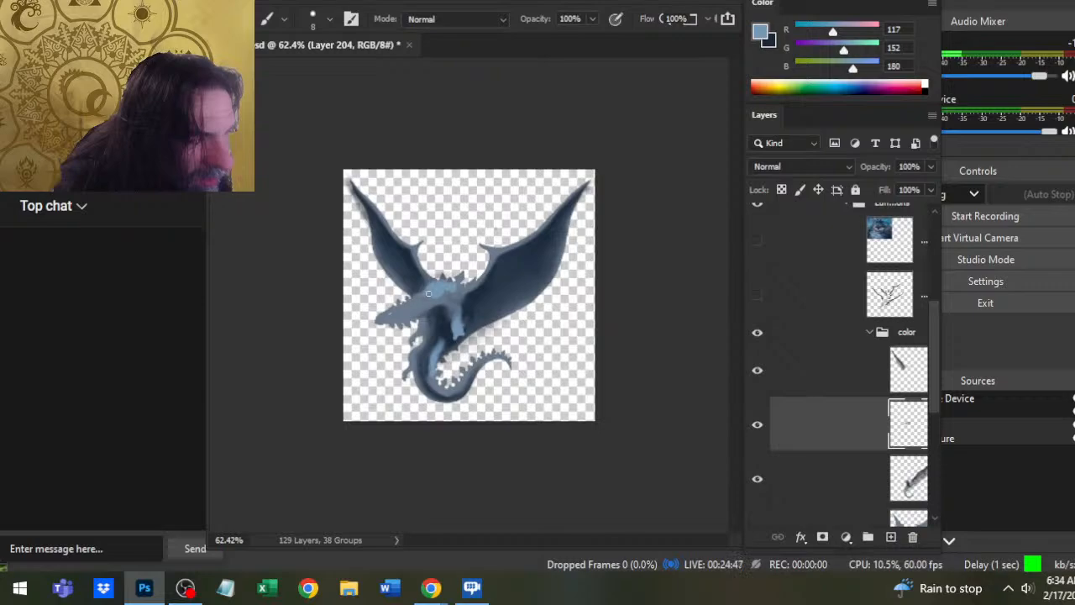
mouse_move(428, 293)
left_mouse_down()
mouse_move(414, 305)
mouse_move(443, 297)
mouse_move(459, 317)
mouse_move(458, 304)
left_mouse_up()
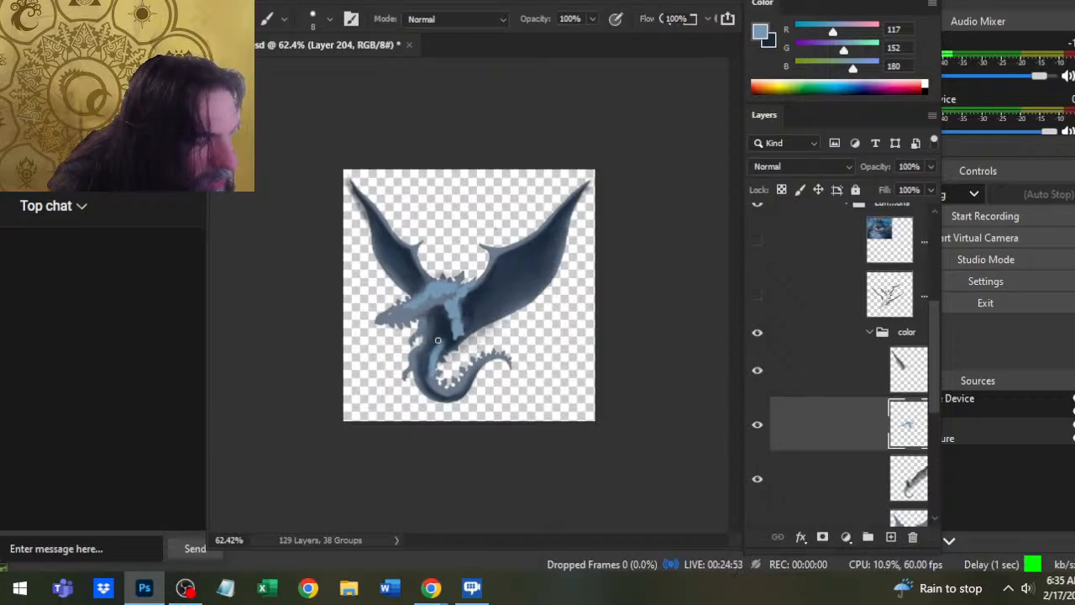
- Blend the light blue over the neck, shoulder and tail with the Smudge tool, and merge that layer down into the body shading
key("r")
left_click_drag(446, 294, 435, 293)
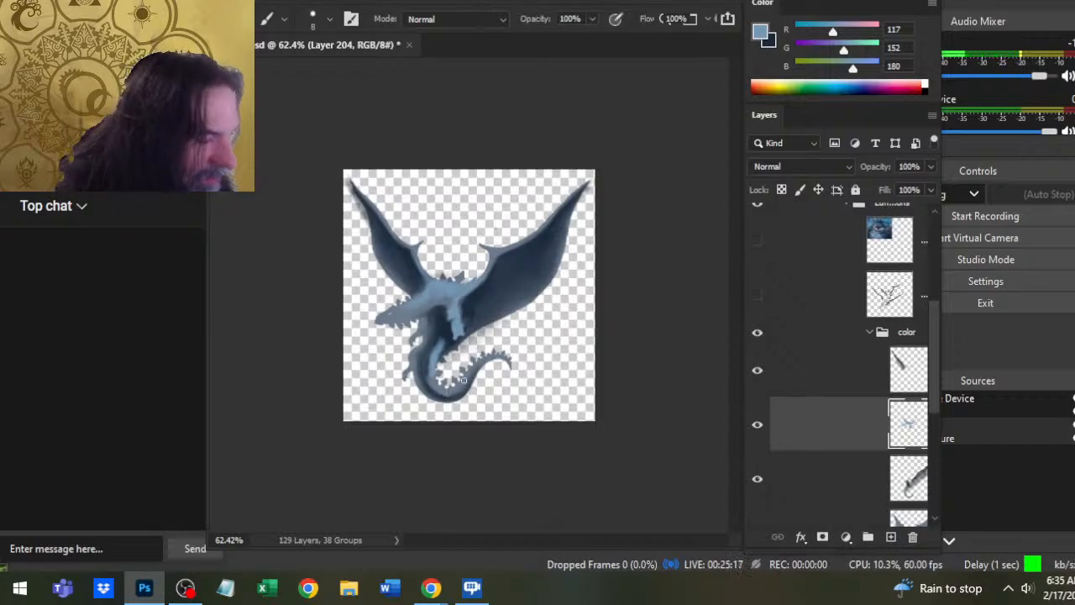
key("r")
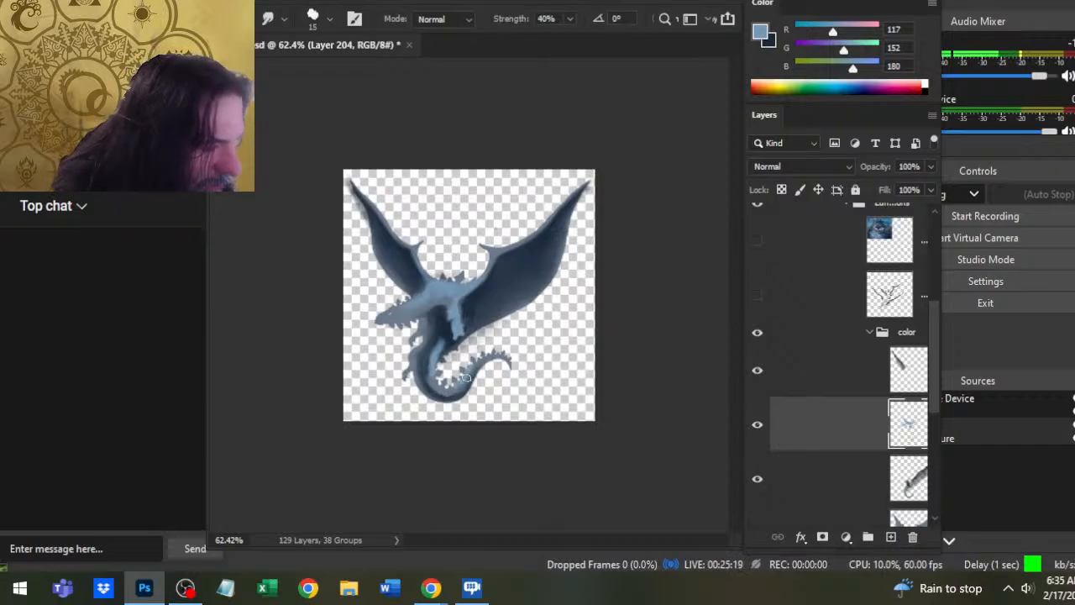
key("b")
key("r")
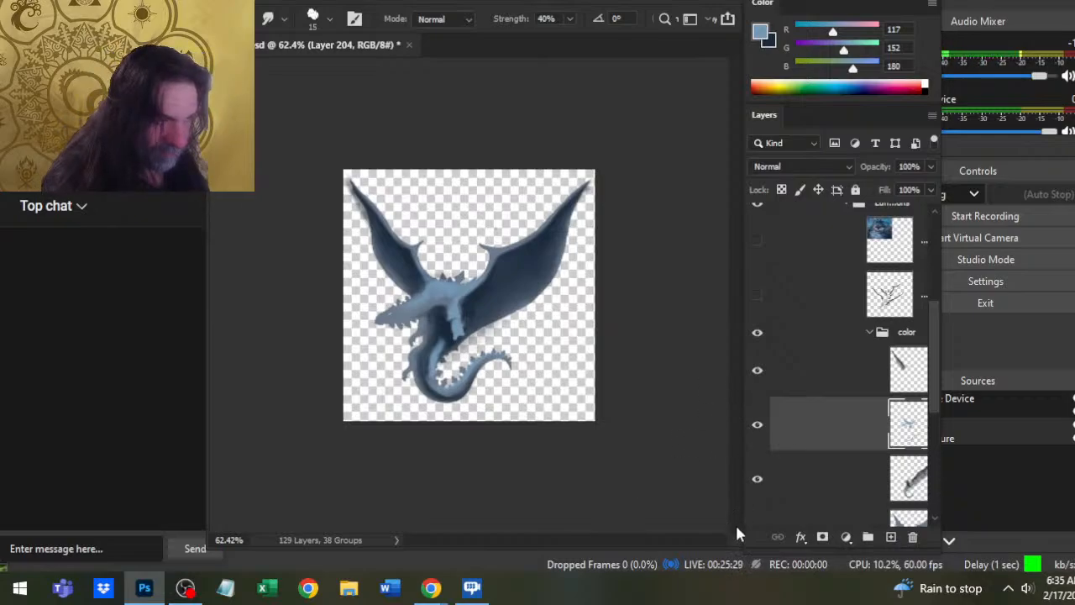
right_click(835, 436)
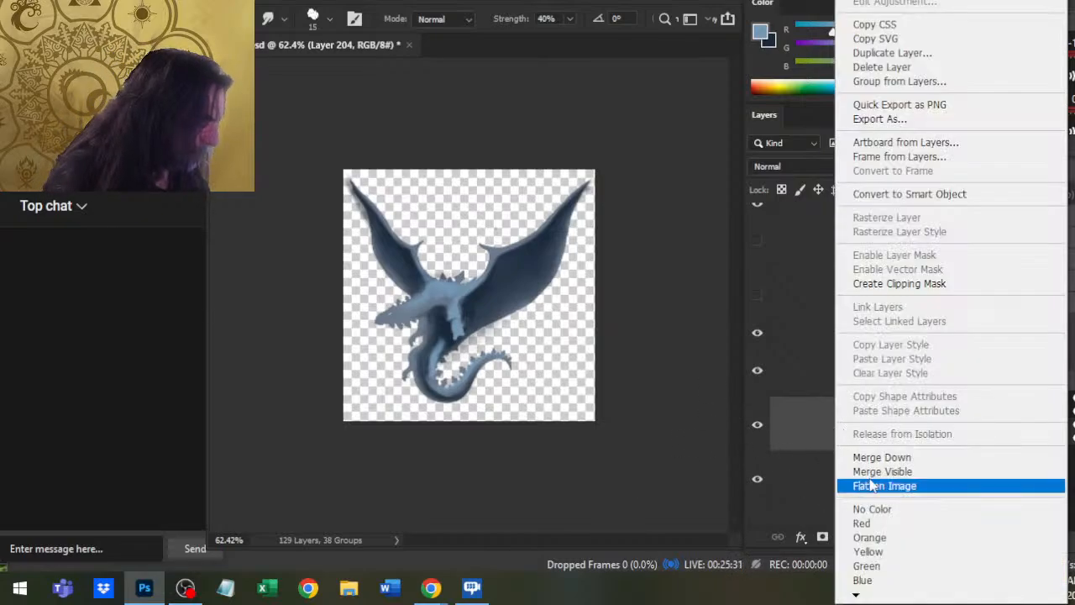
left_click(882, 457)
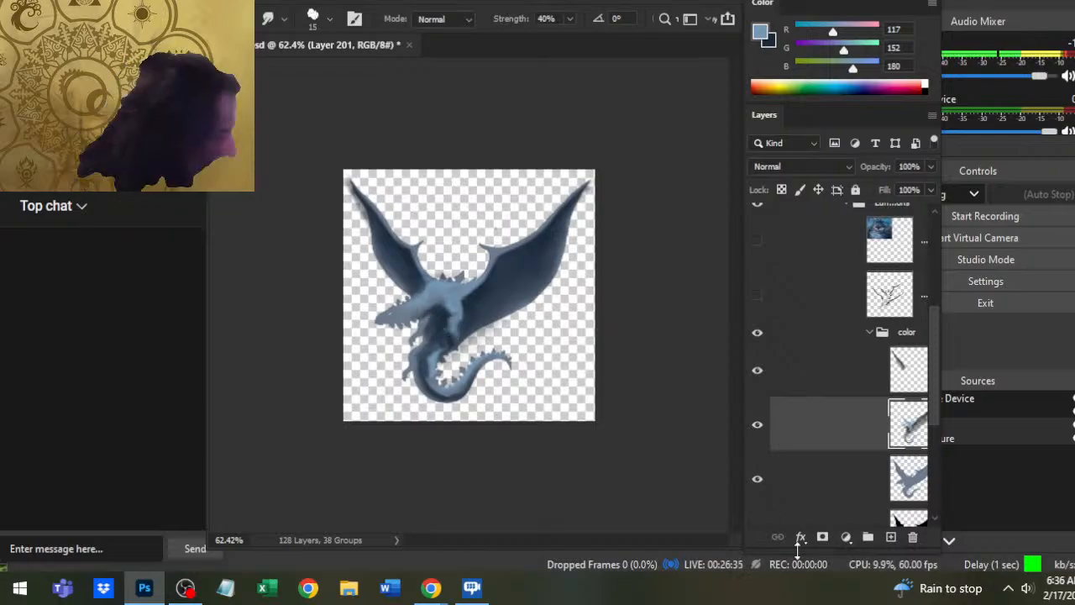
left_click(1025, 591)
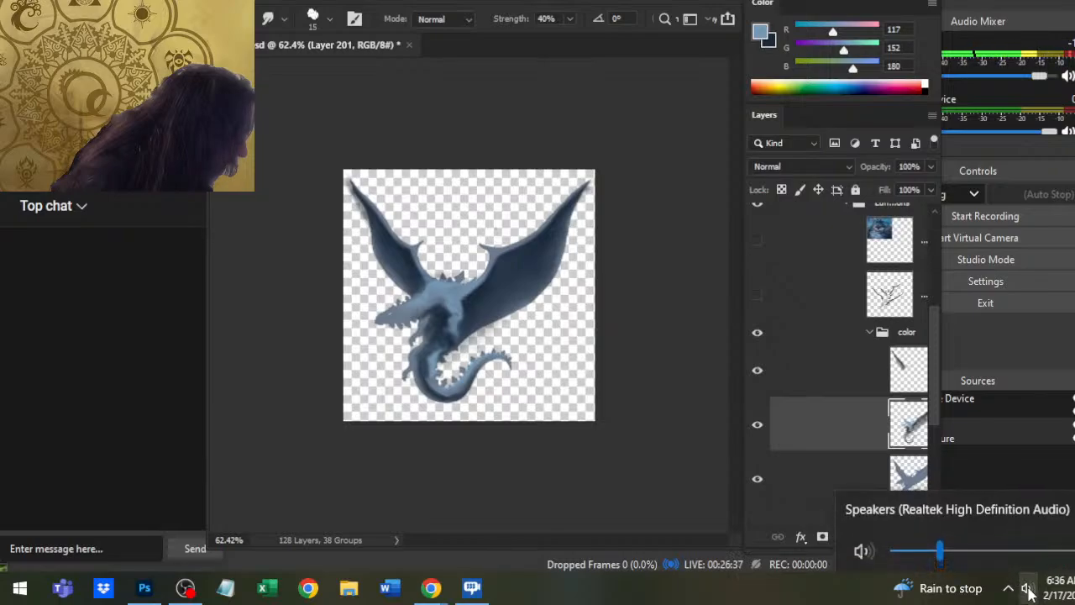
left_click(1025, 593)
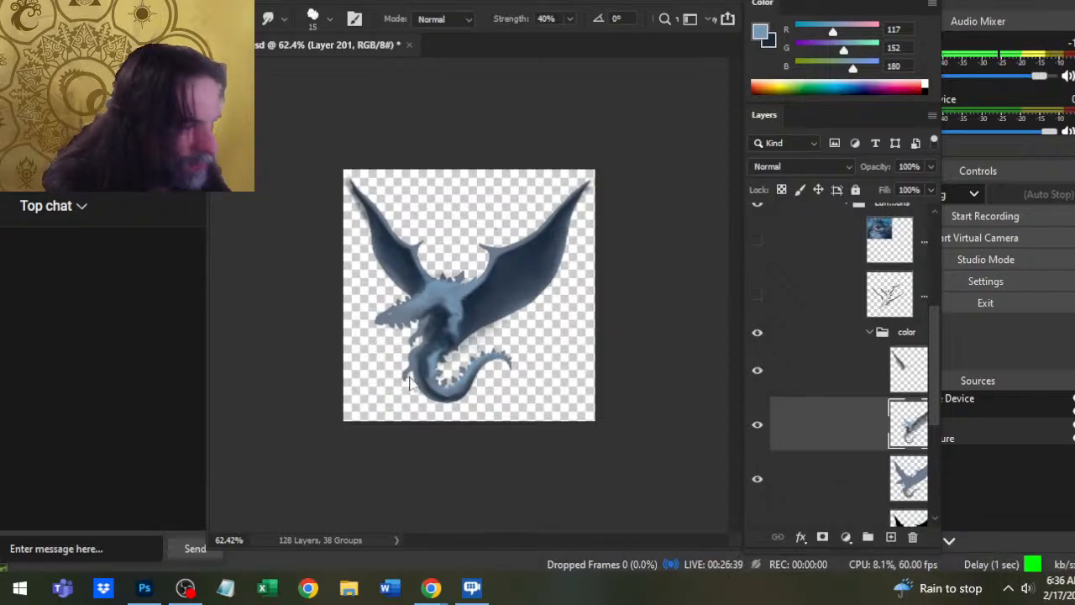
- Smudge the light and dark tones around the near foreleg on the body shading layer at 40% strength
left_click(461, 331)
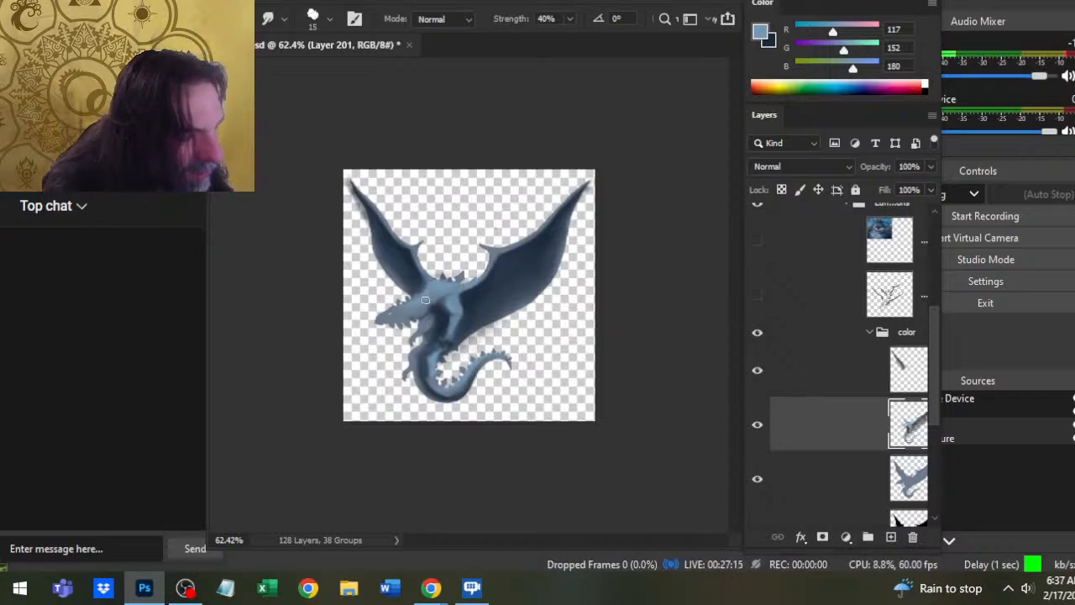
- On the left wing's shading layer, paint sampled grey-blue (63, 78, 95) at the wing base, erase the overlap on the neck and smudge the edge
left_click(782, 388)
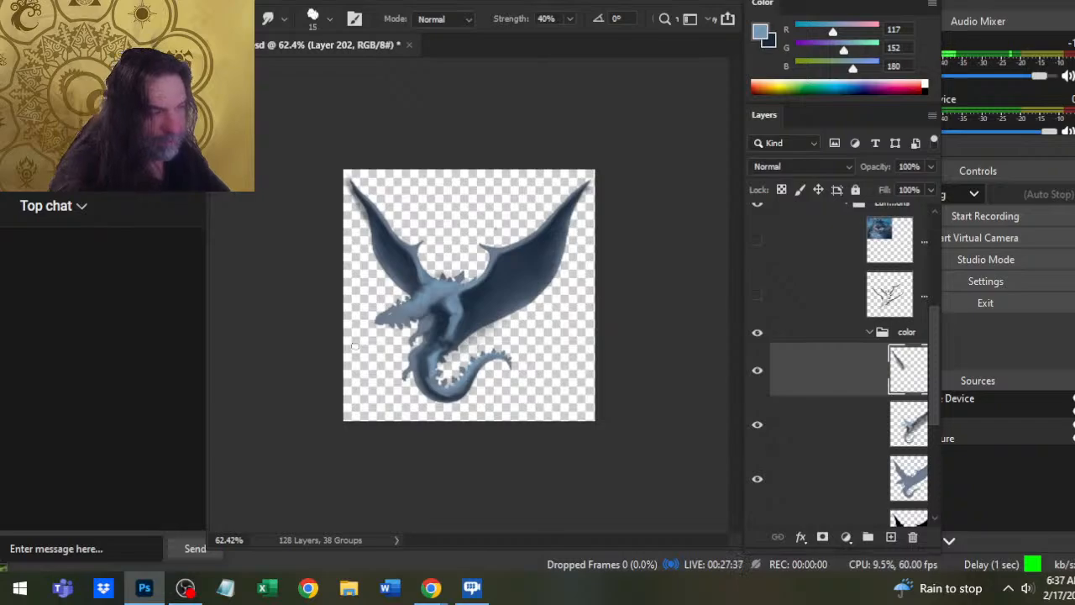
key("b")
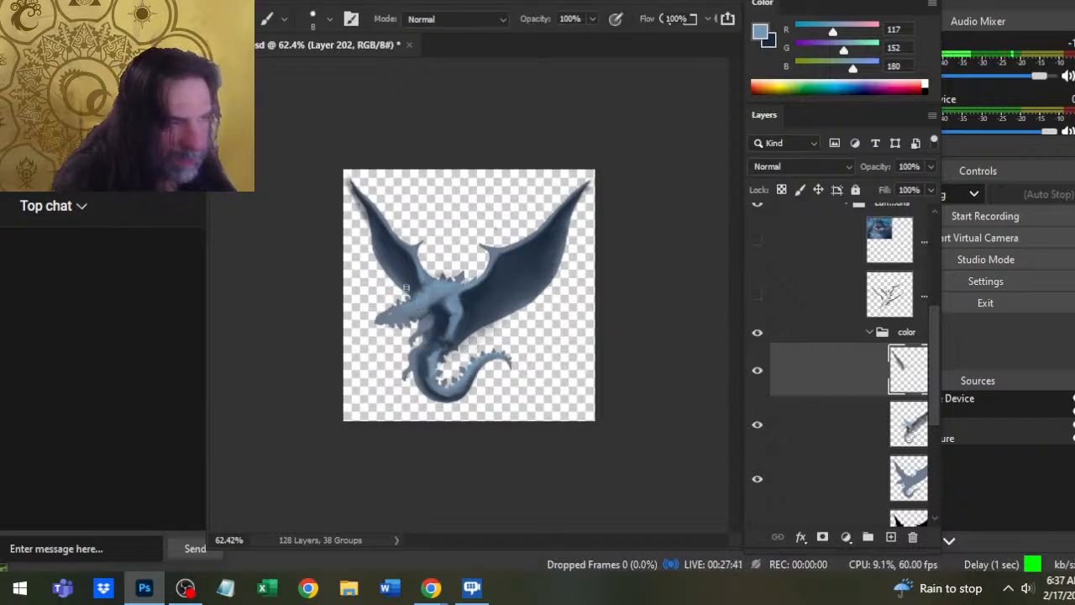
left_click(407, 272, "alt")
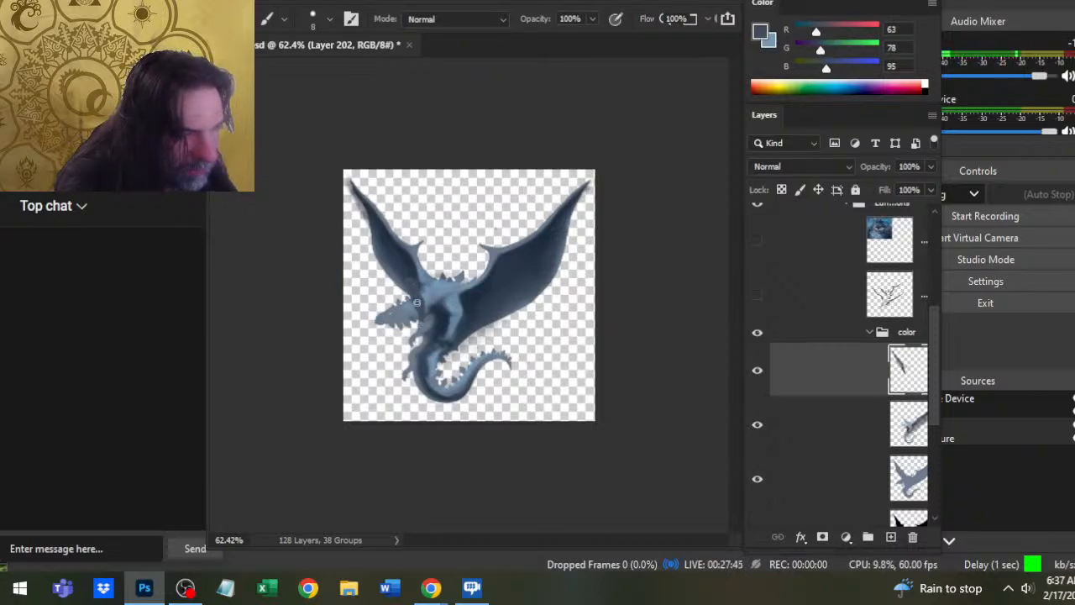
key("e")
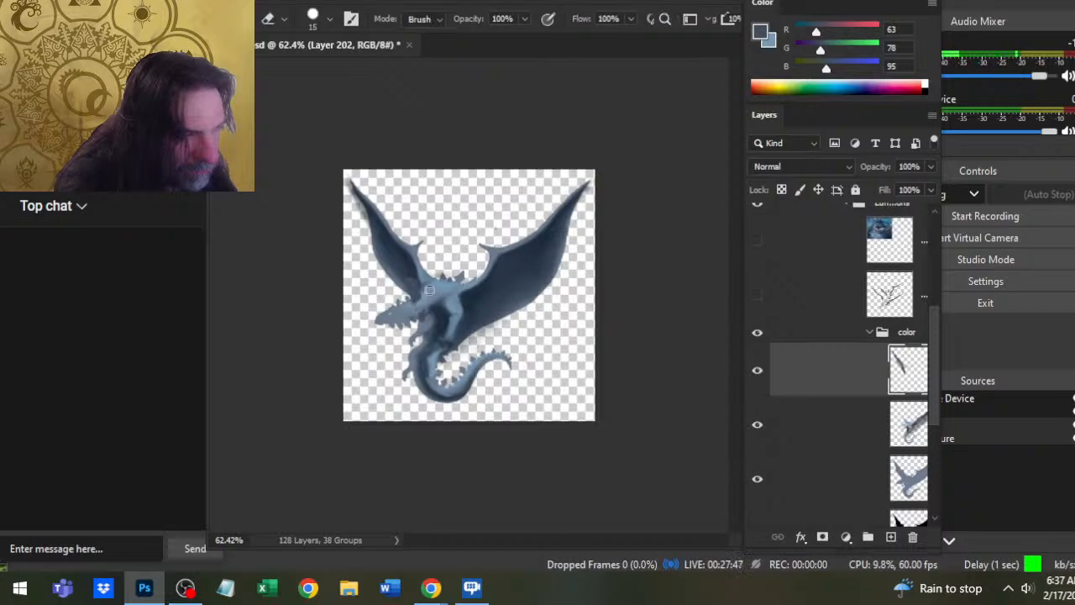
left_click_drag(429, 289, 415, 300)
key("r")
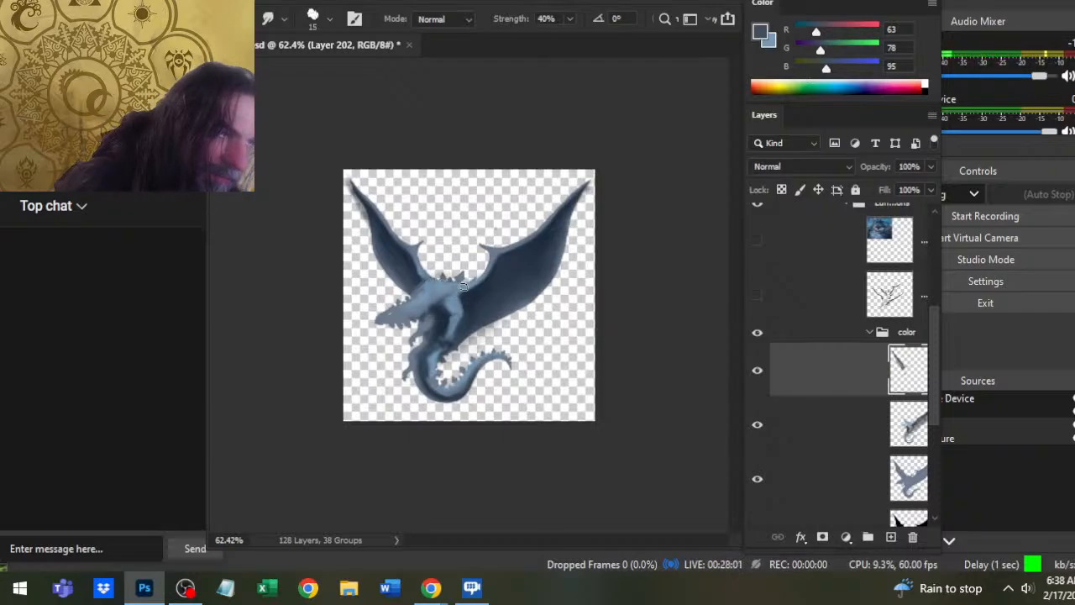
- Move the left wing's shading layer beneath the body shading, merge the two, and keep the merged layer at 100% opacity
left_click_drag(835, 372, 826, 447)
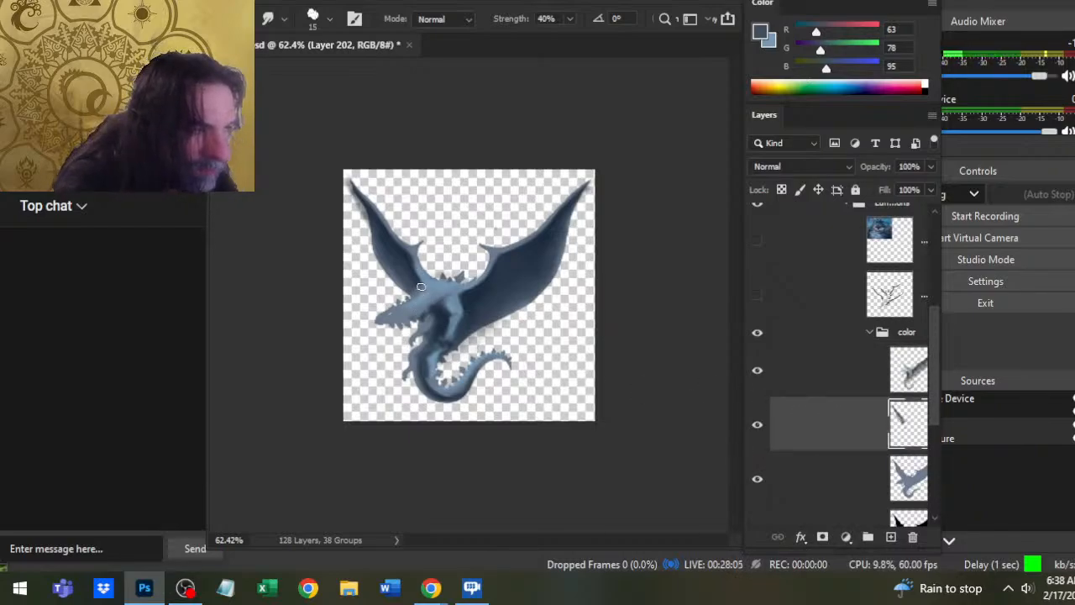
left_click(909, 370)
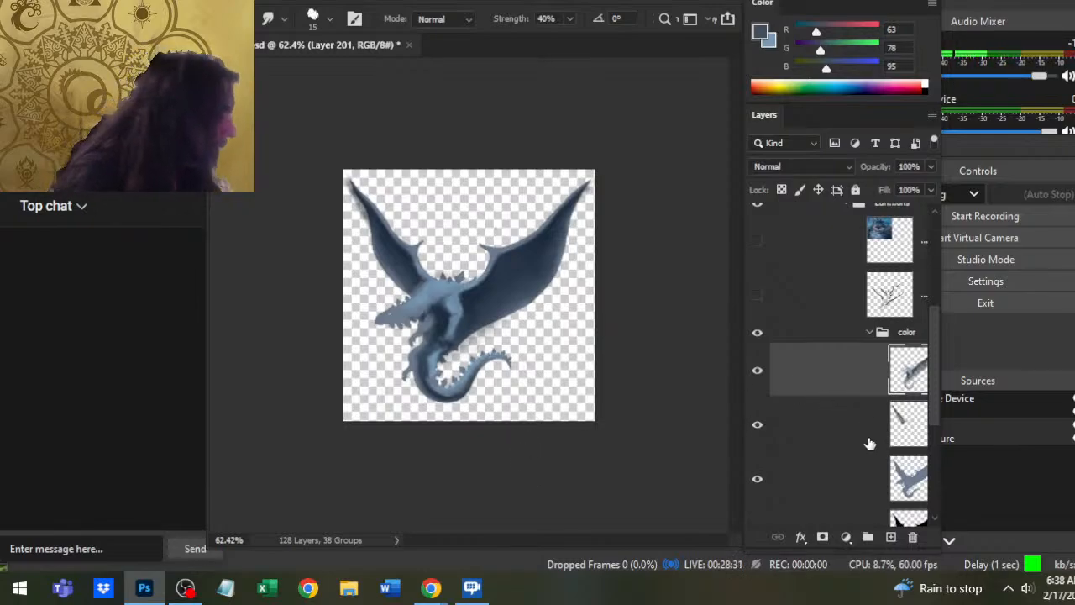
right_click(828, 384)
left_click(873, 458)
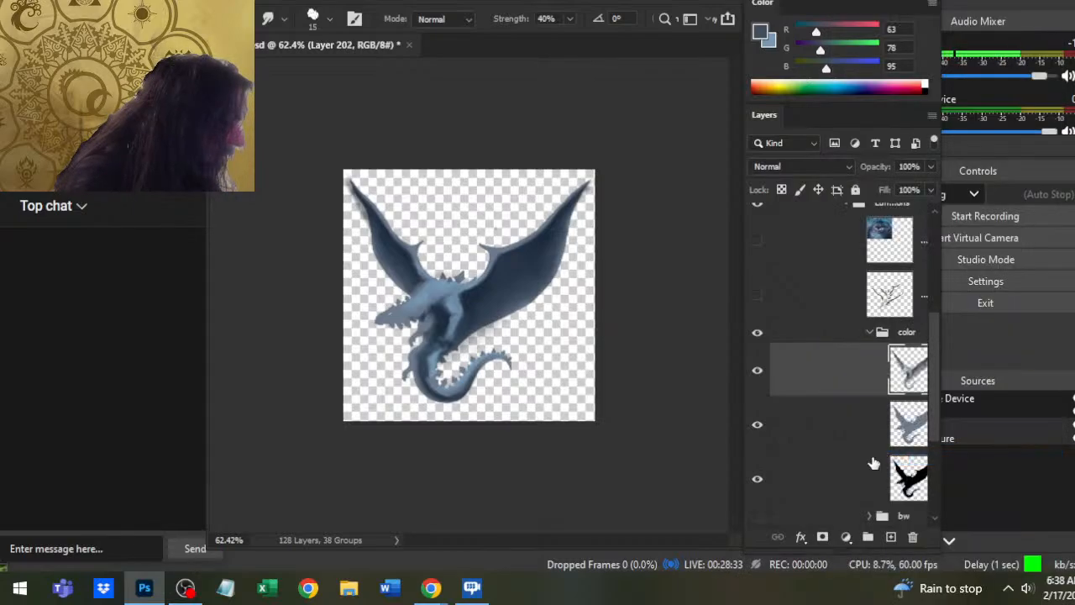
left_click(929, 190)
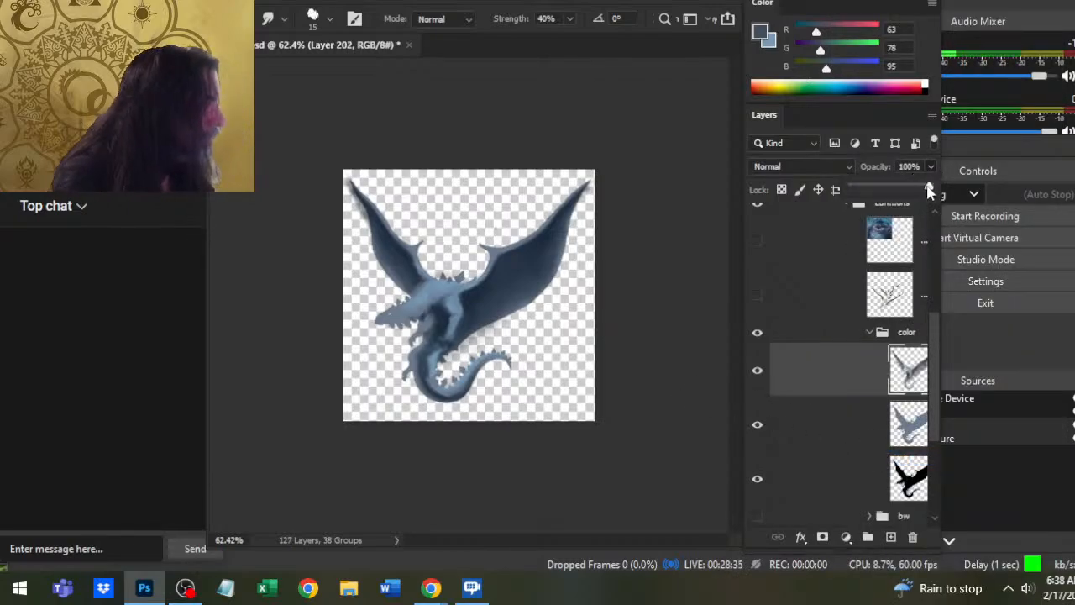
mouse_move(929, 190)
left_mouse_down()
mouse_move(910, 189)
mouse_move(931, 188)
left_mouse_up()
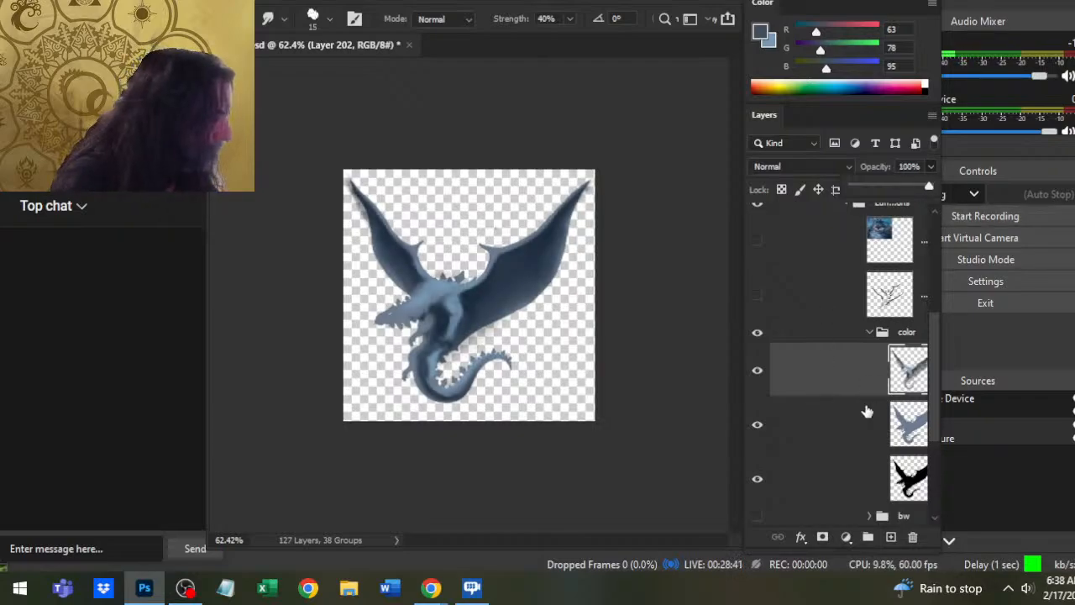
- Paint sampled light blue (116, 149, 176) on the far foreleg beside the chest and smudge it into the navy shading
key("z")
left_click_drag(448, 338, 459, 322)
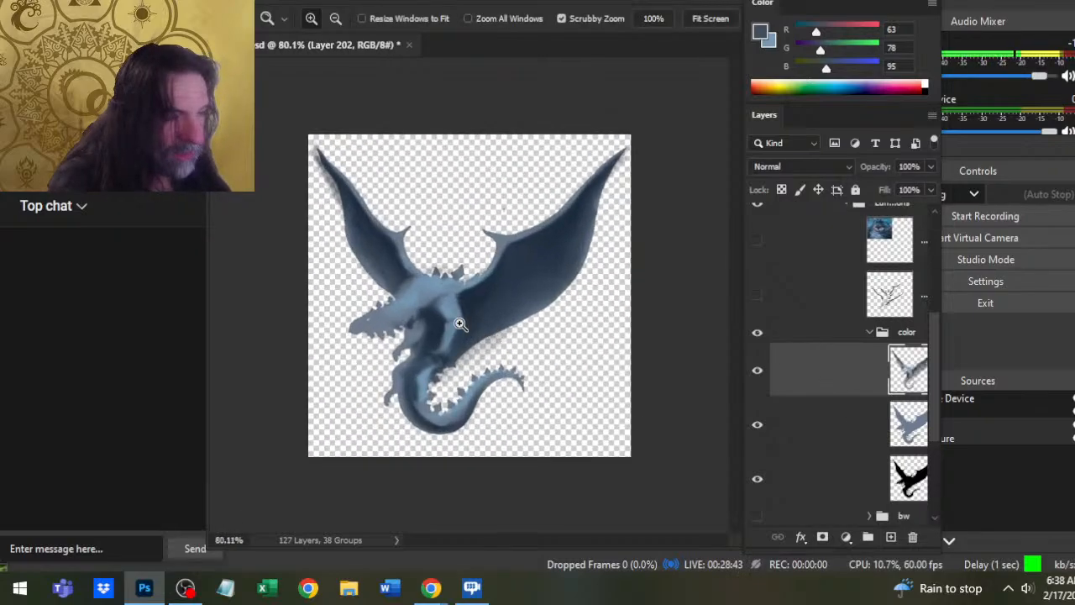
key("b")
left_click(418, 294, "alt")
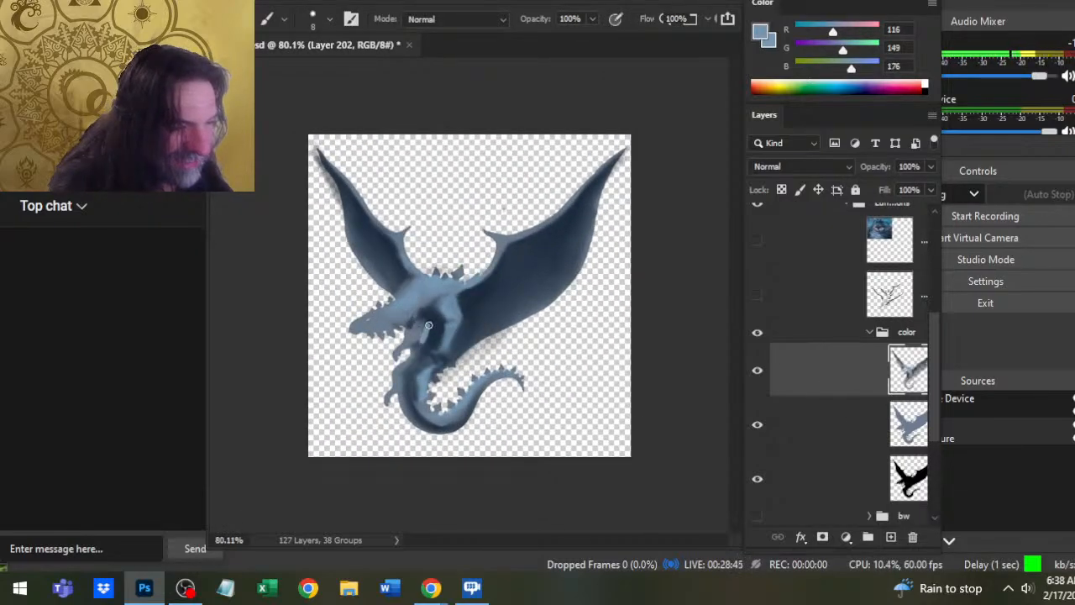
key("r")
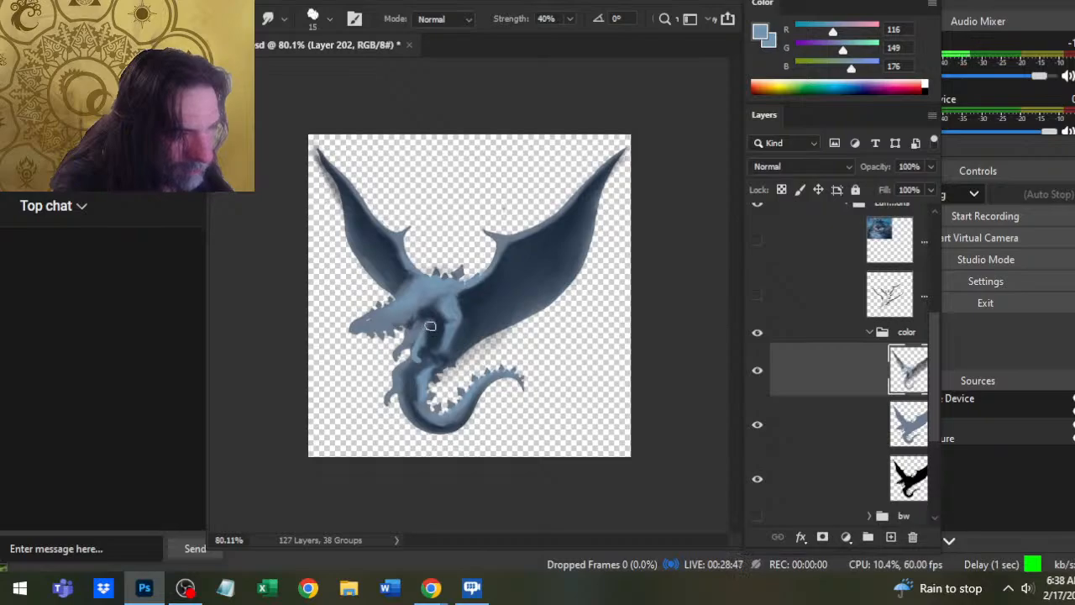
key("b")
key("r")
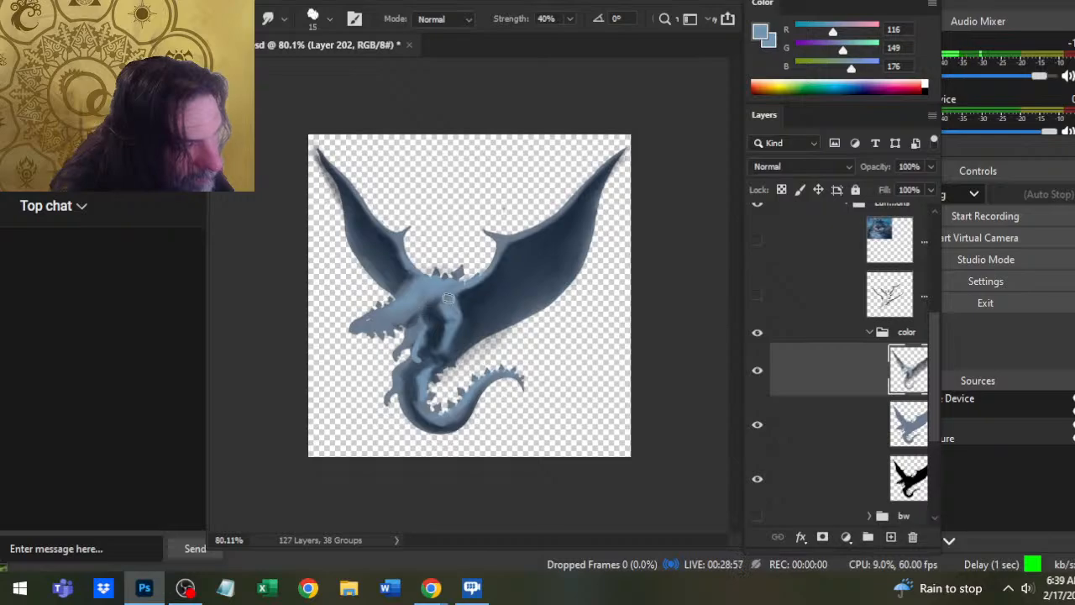
- Deepen the chest with sampled navy (32, 44, 62), and add a thin light blue (115, 146, 174) accent there with a size 4 brush, smudging it
left_click(417, 338, "alt")
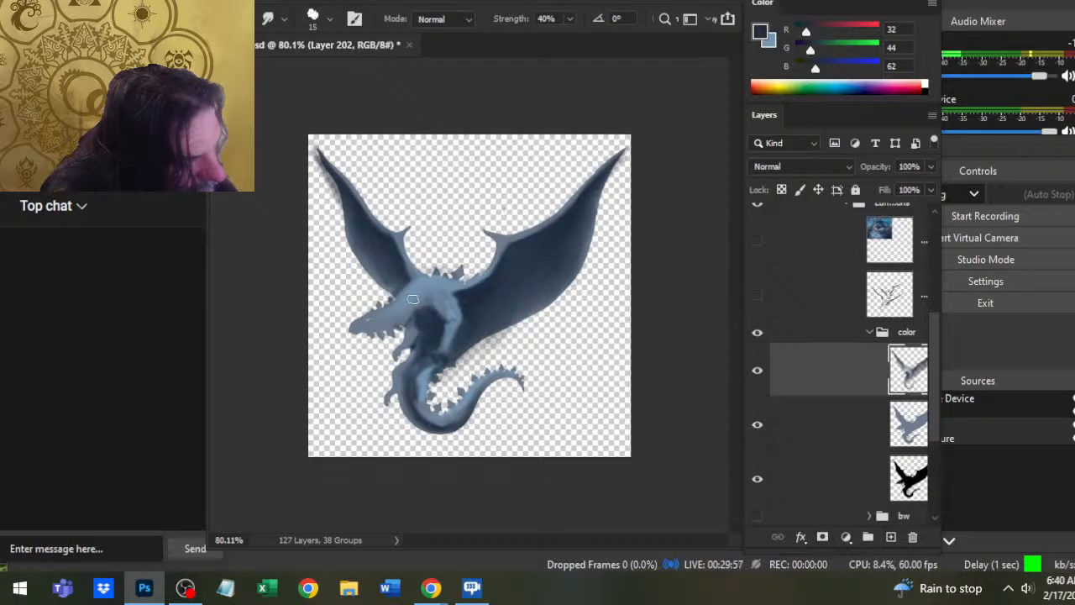
key("b")
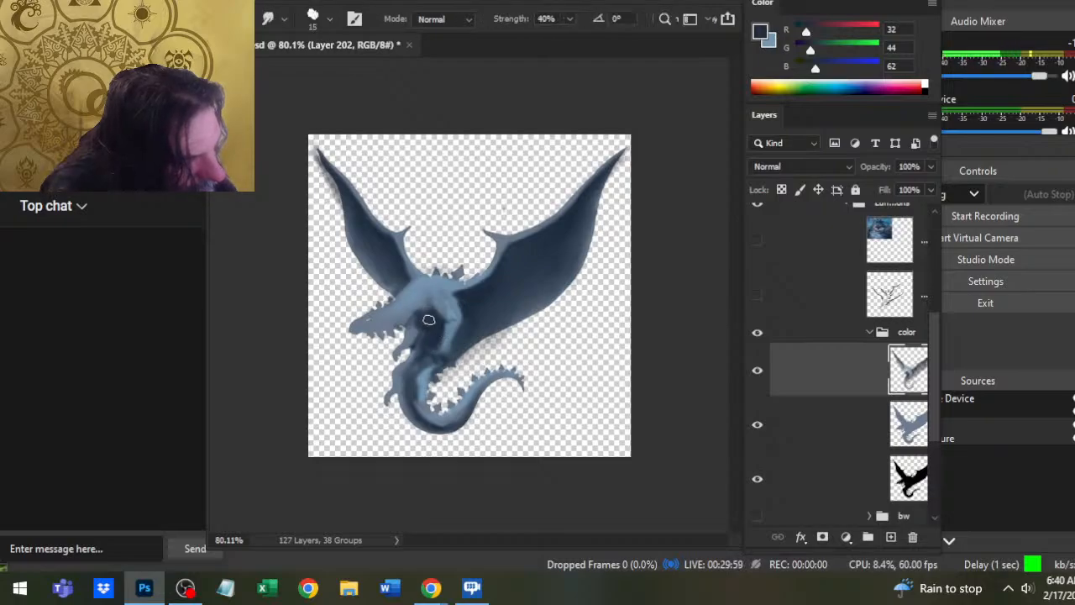
left_click(424, 323, "alt")
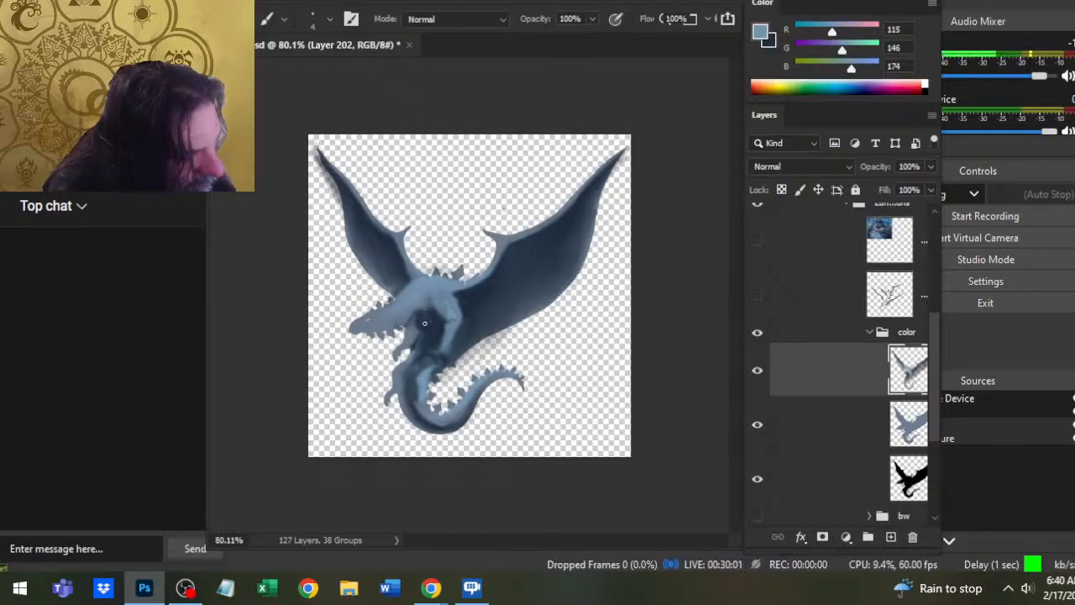
key("r")
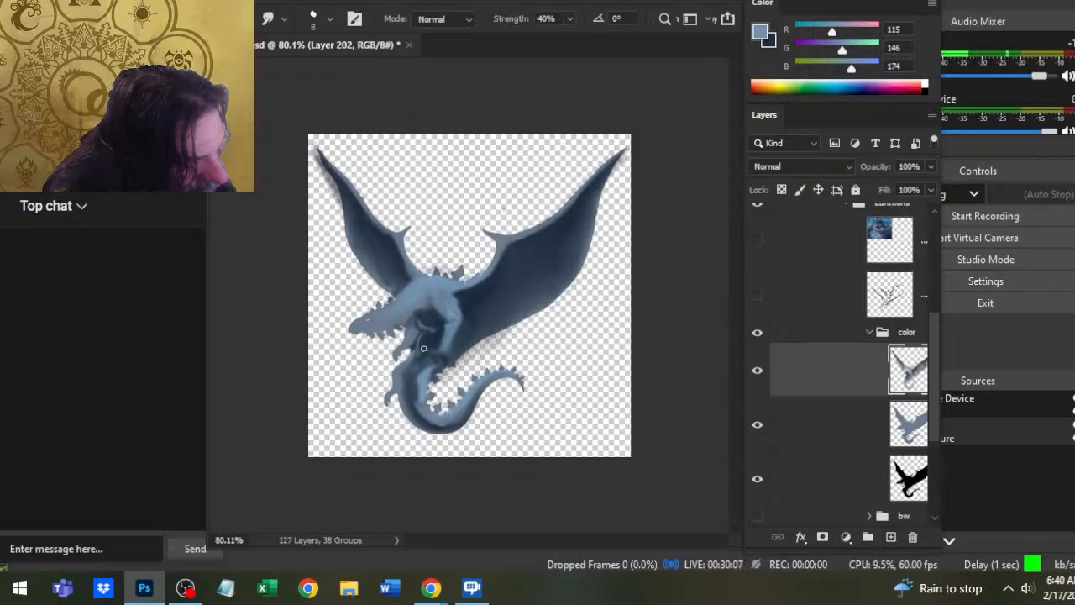
- Darken the chest and the area around the far foreleg with sampled navy (36, 49, 65), cleaning and smudging the edges at 40% strength
key("b")
left_click(411, 366, "alt")
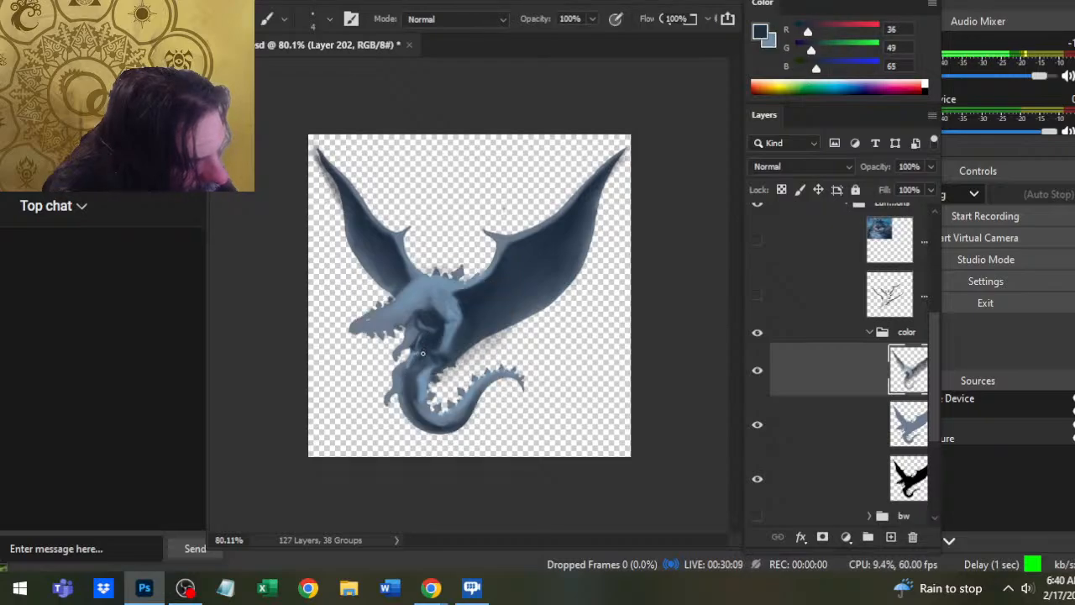
key("r")
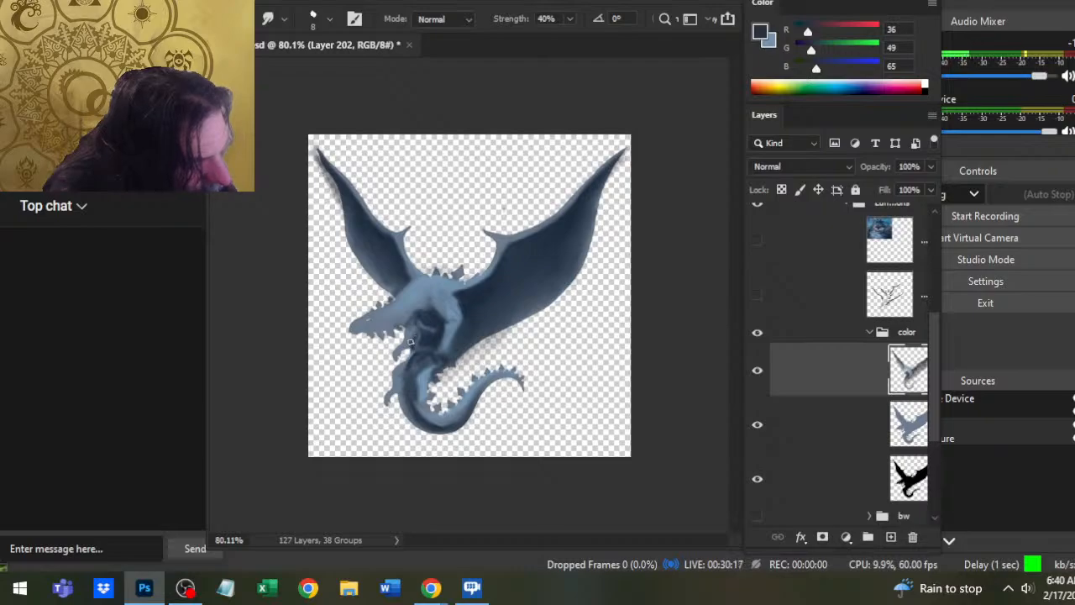
key("e")
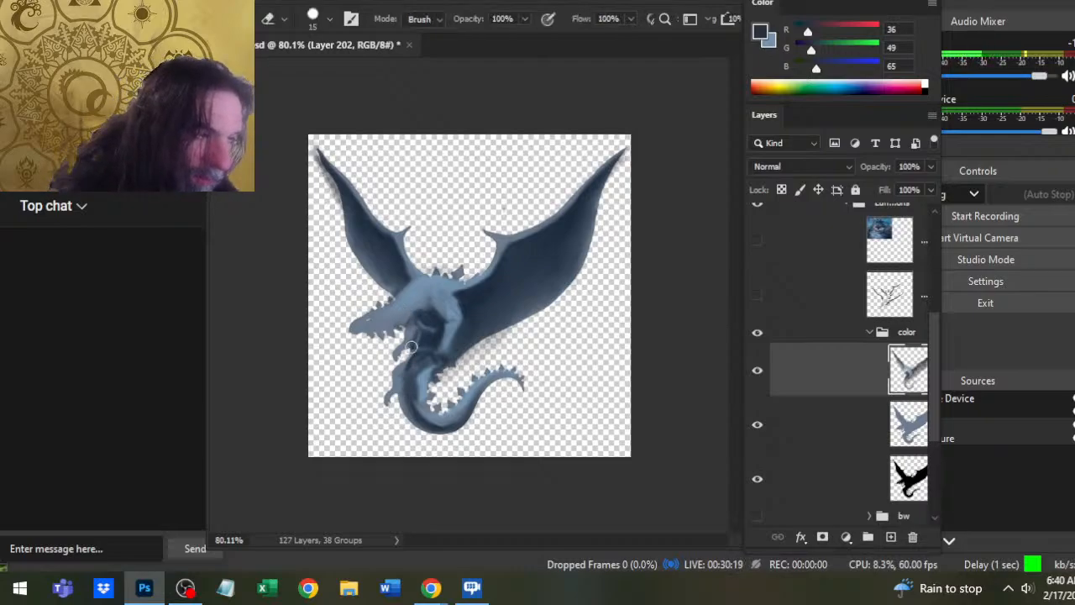
key("b")
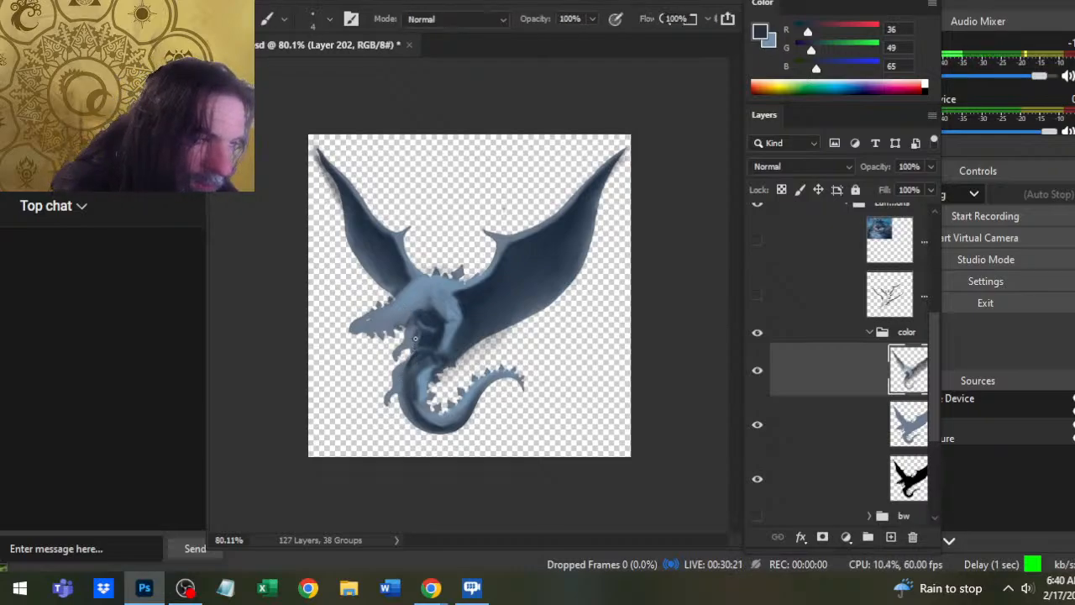
key("r")
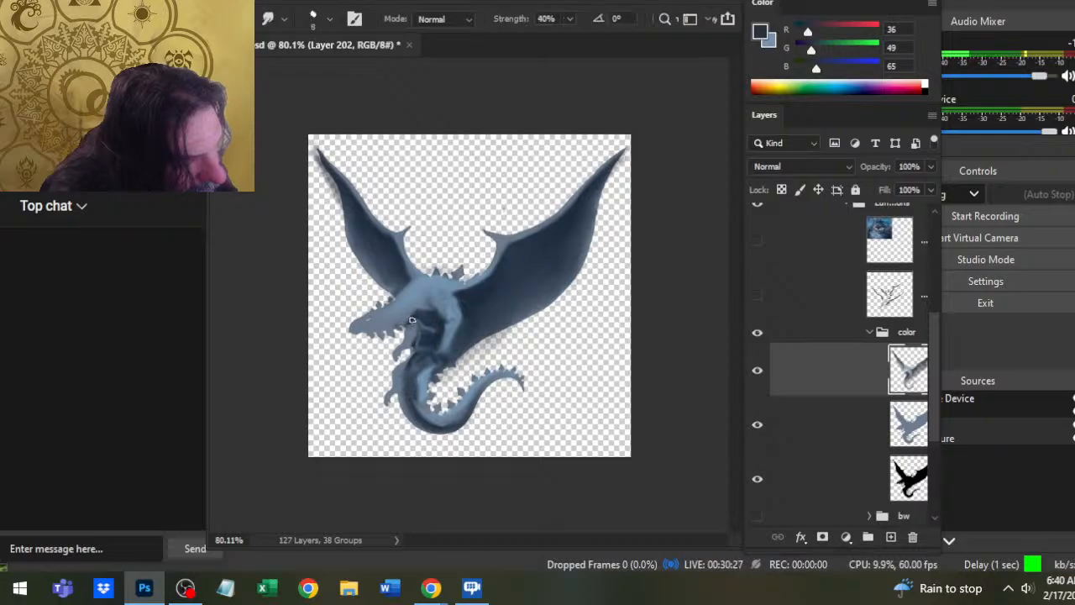
key("e")
key("r")
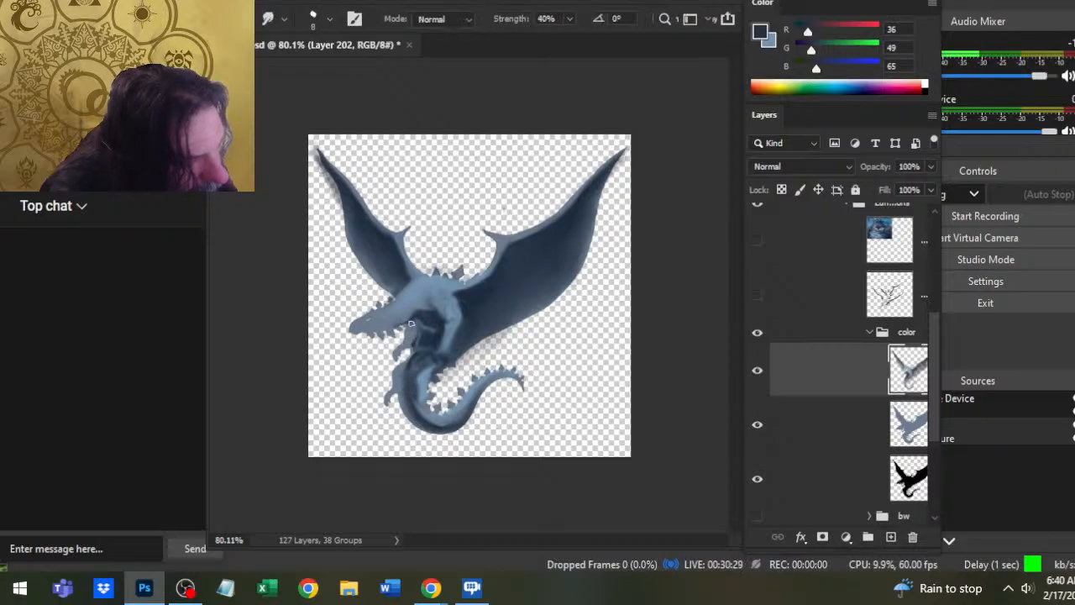
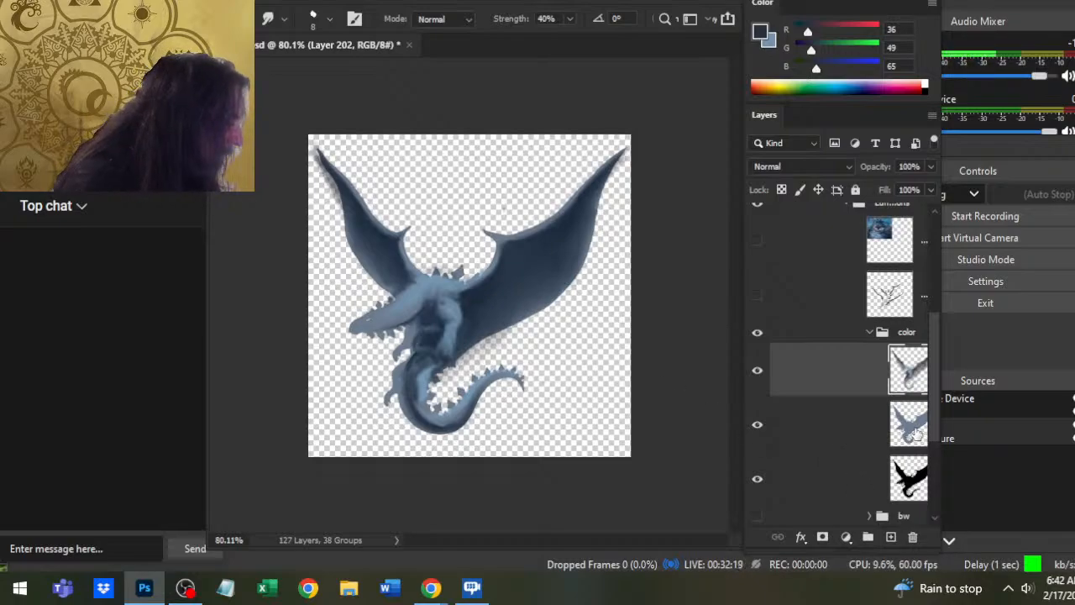
- Select everything outside the flat base color layer's silhouette, delete the shading that spills over it, and deselect
left_click(912, 430, "ctrl")
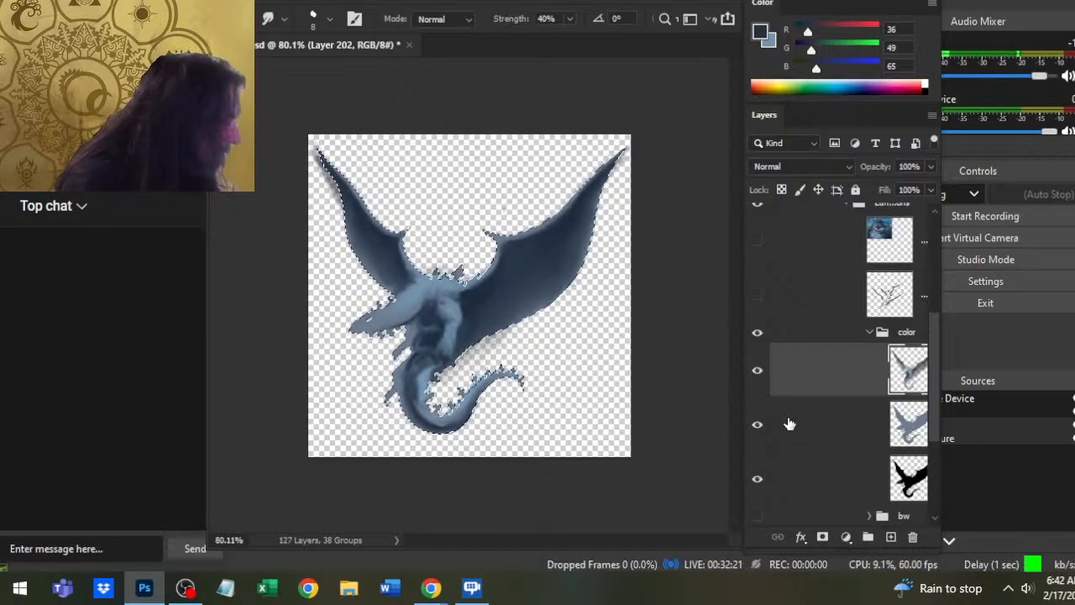
key("l")
right_click(620, 317)
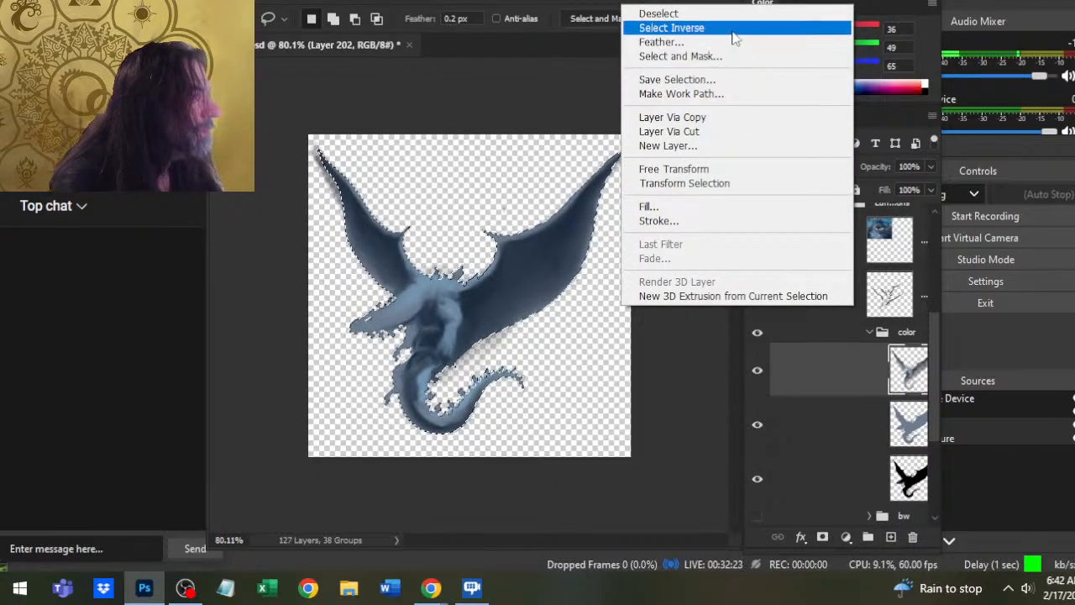
left_click(732, 32)
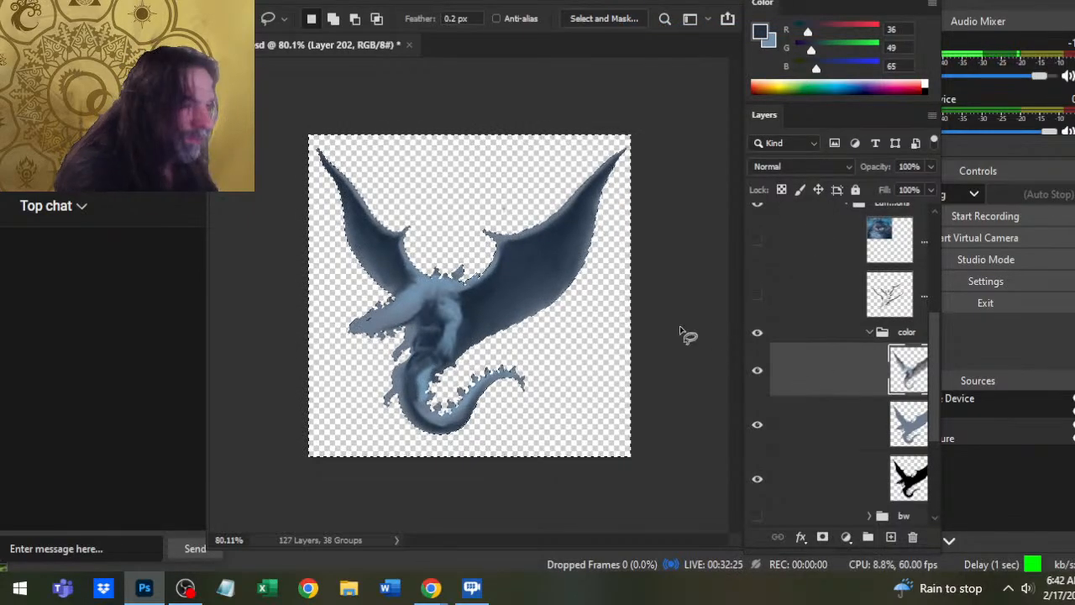
key("ctrl+d")
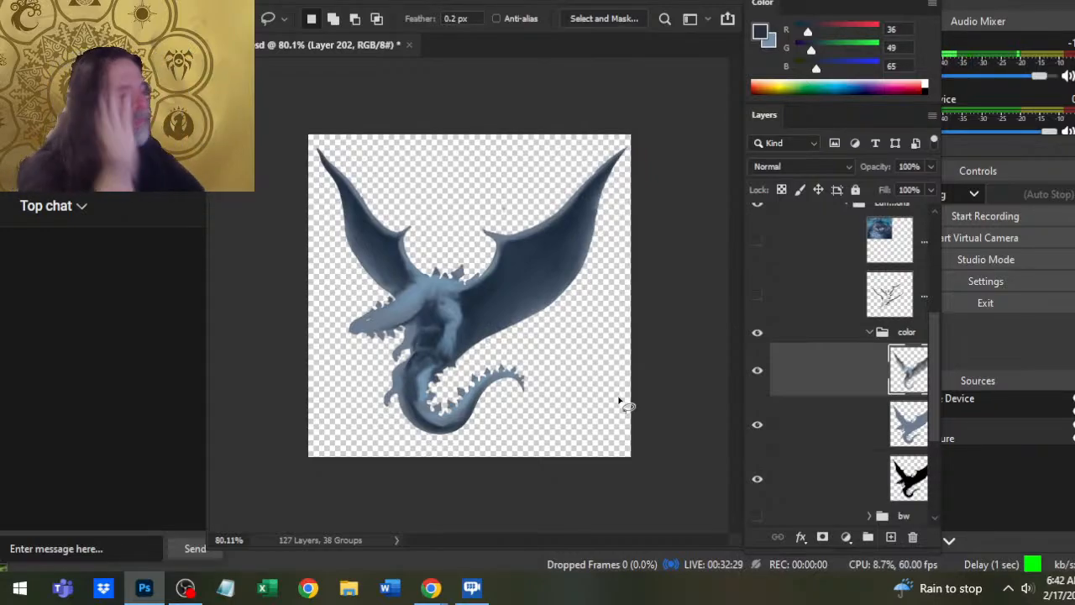
key("z")
left_click_drag(472, 300, 489, 302)
key("r")
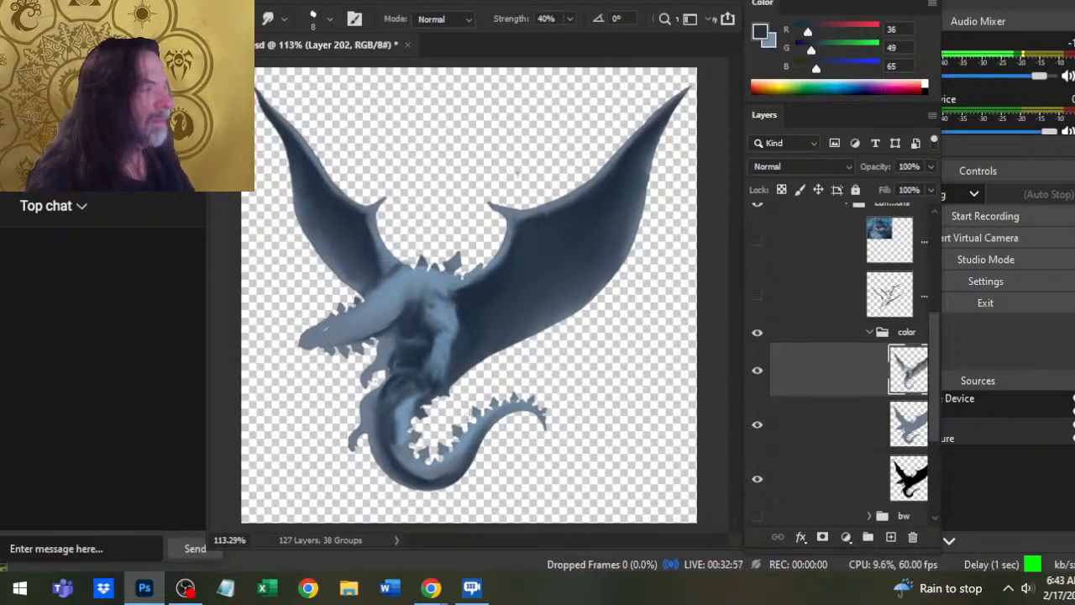
key("alt+Tab")
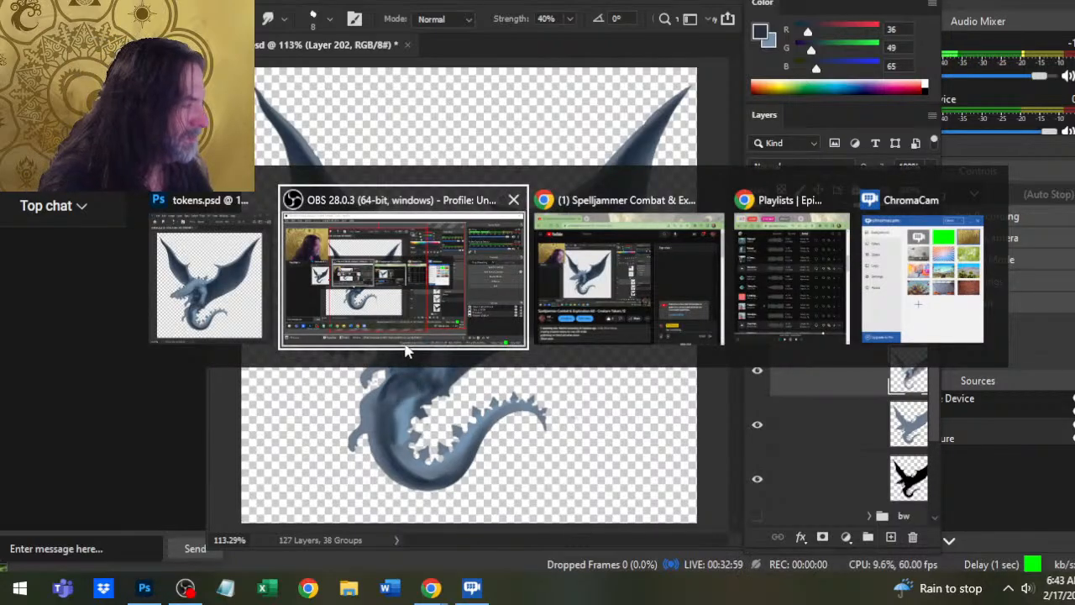
key("shift+alt+Tab")
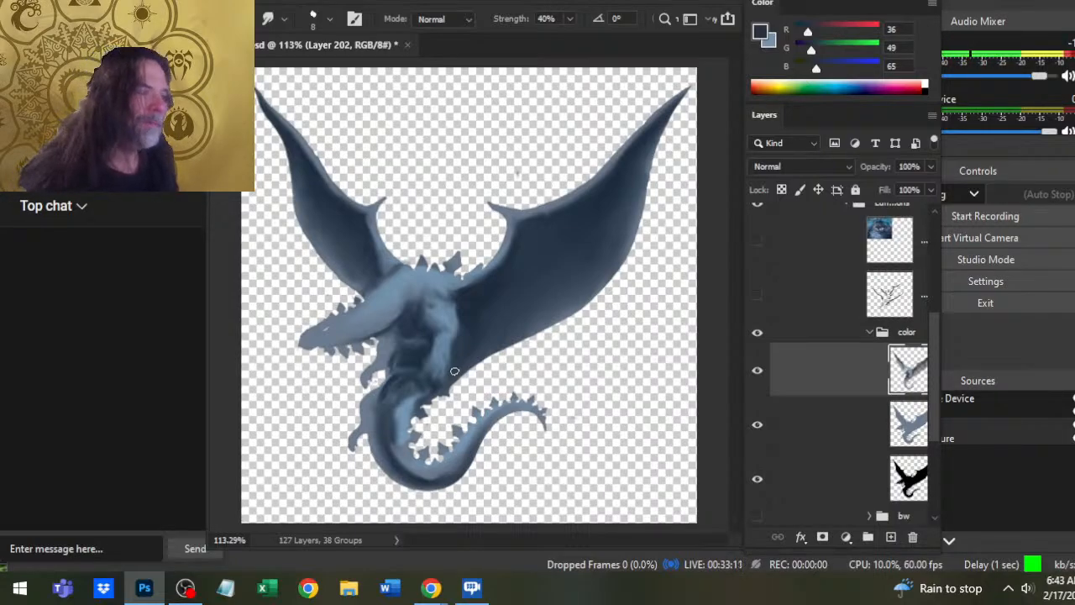
key("alt+Tab")
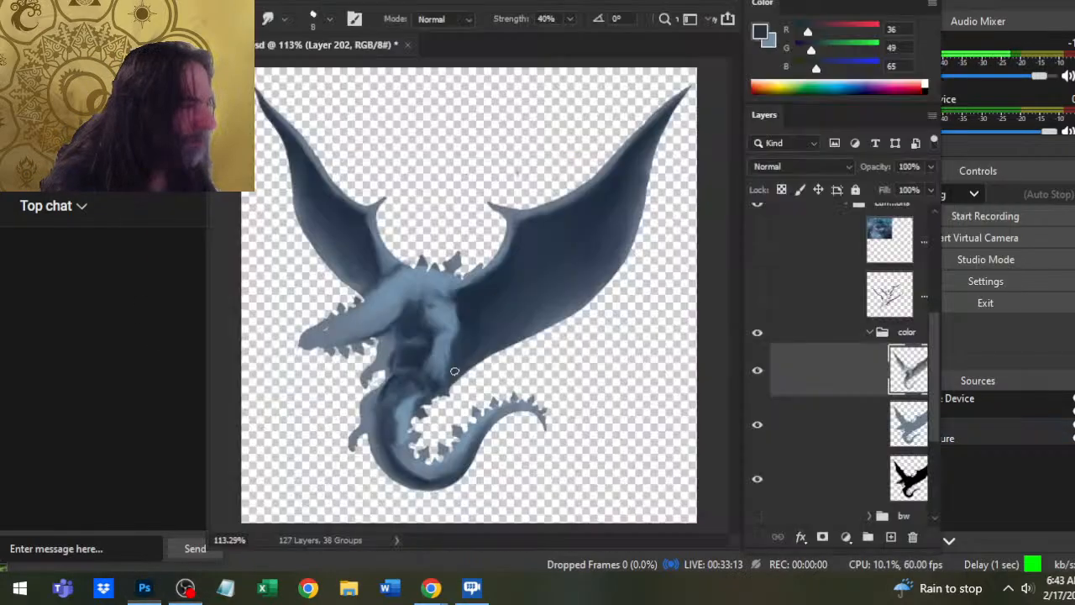
- Show the reference painting layer and sample grey-blue (57, 76, 95) from its dragon wing as the brush color
left_click(757, 256)
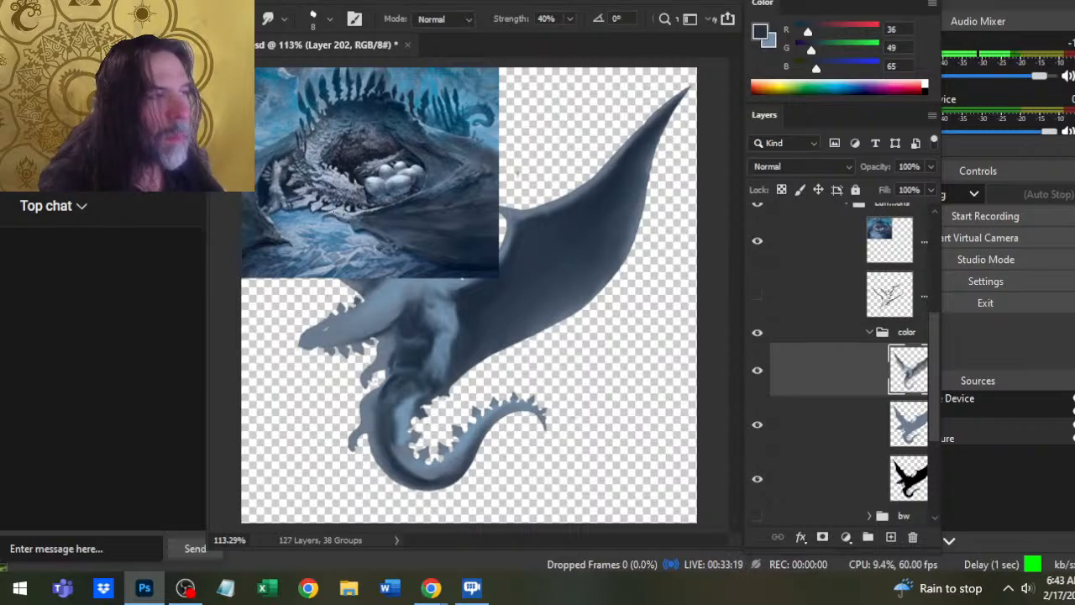
key("b")
left_click(332, 135, "alt")
left_click_drag(333, 135, 370, 198)
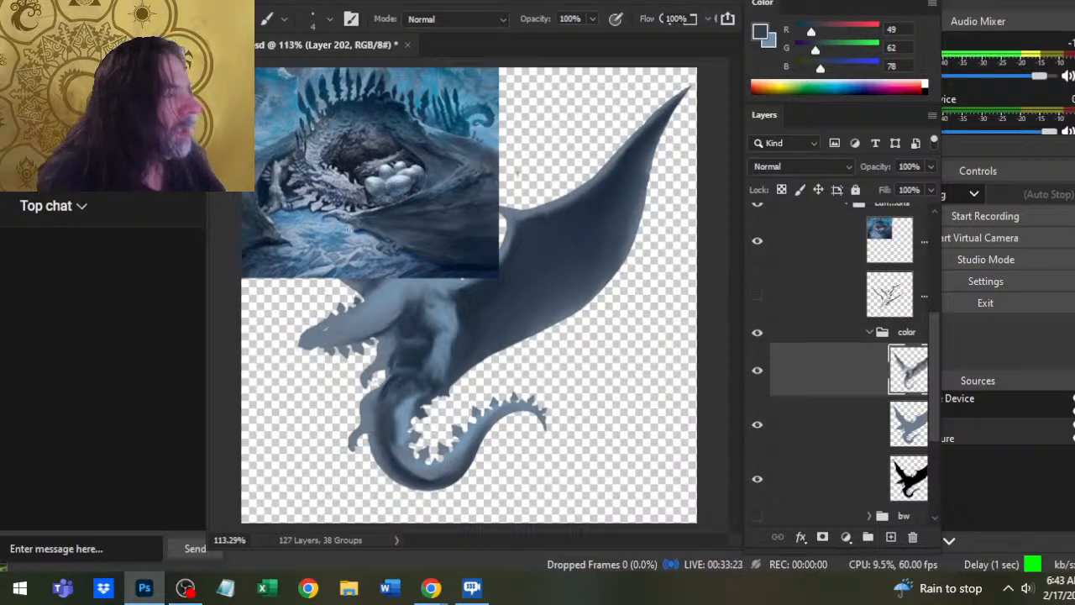
left_click(433, 164, "alt")
left_click_drag(432, 164, 448, 184)
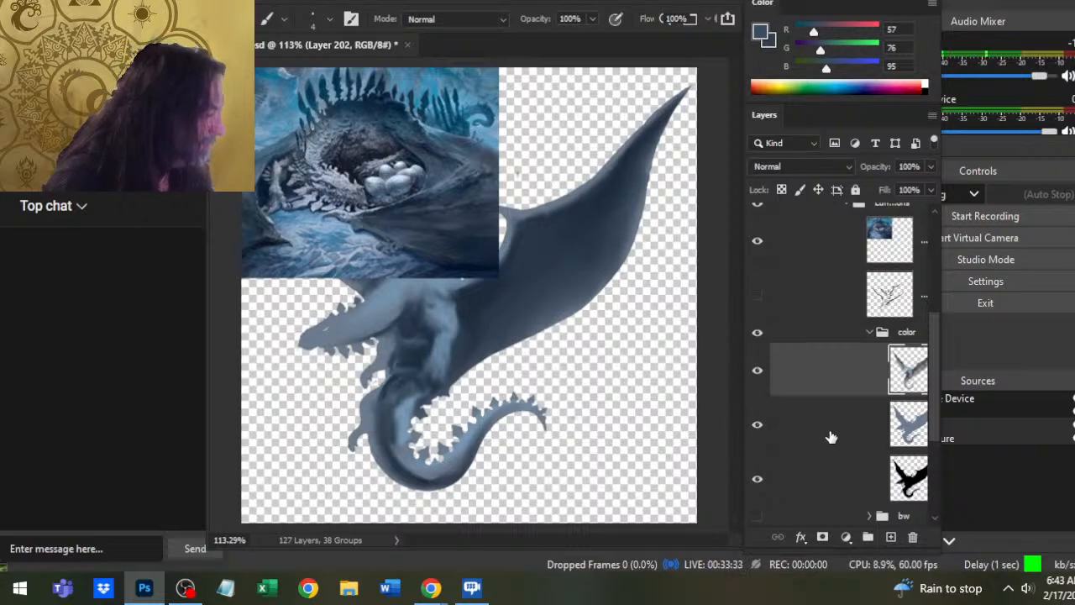
- Add a new layer above the shading layer, undo a trial stroke on the right wing and hide the reference painting
left_click(890, 537)
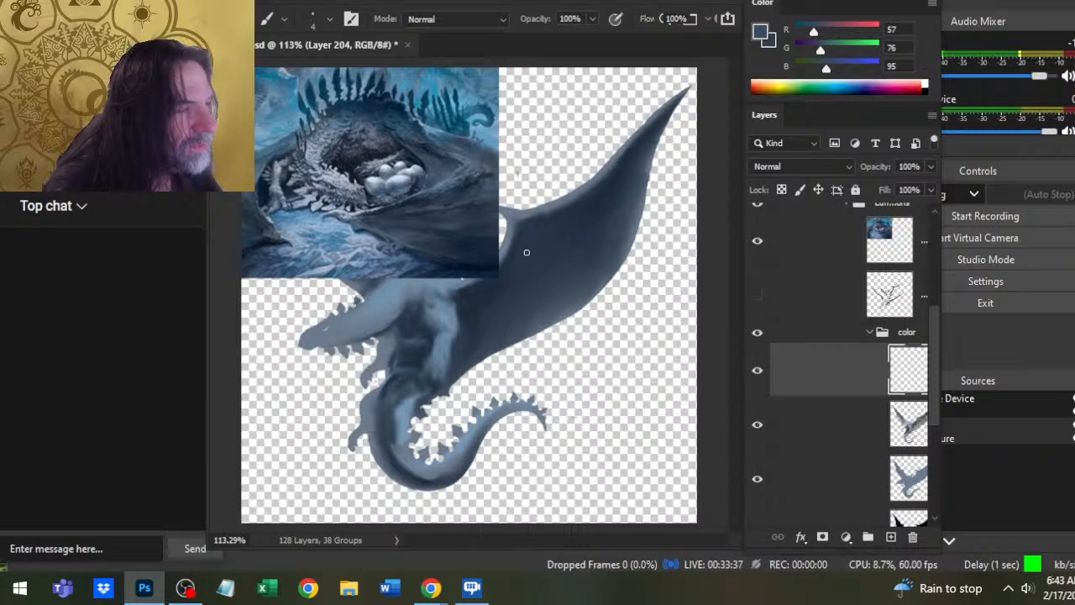
left_click_drag(519, 225, 581, 226)
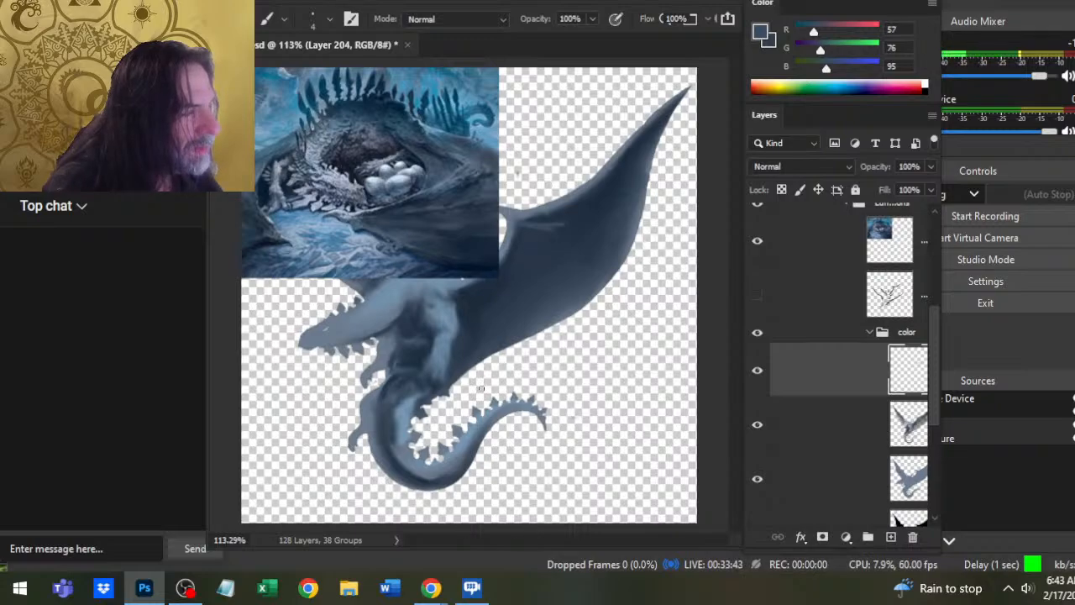
key("ctrl+z")
left_click(757, 240)
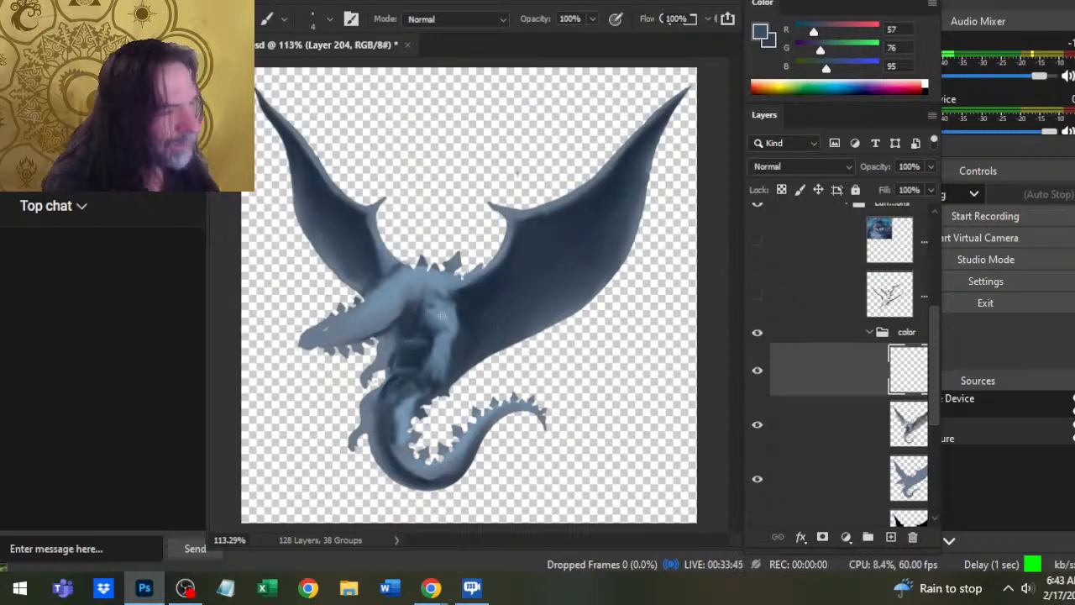
- Paint thin grey-blue (57, 76, 95) wing-finger lines across the membranes of both wings with the size 4 brush
mouse_move(469, 353)
left_mouse_down()
mouse_move(530, 267)
mouse_move(529, 228)
left_mouse_up()
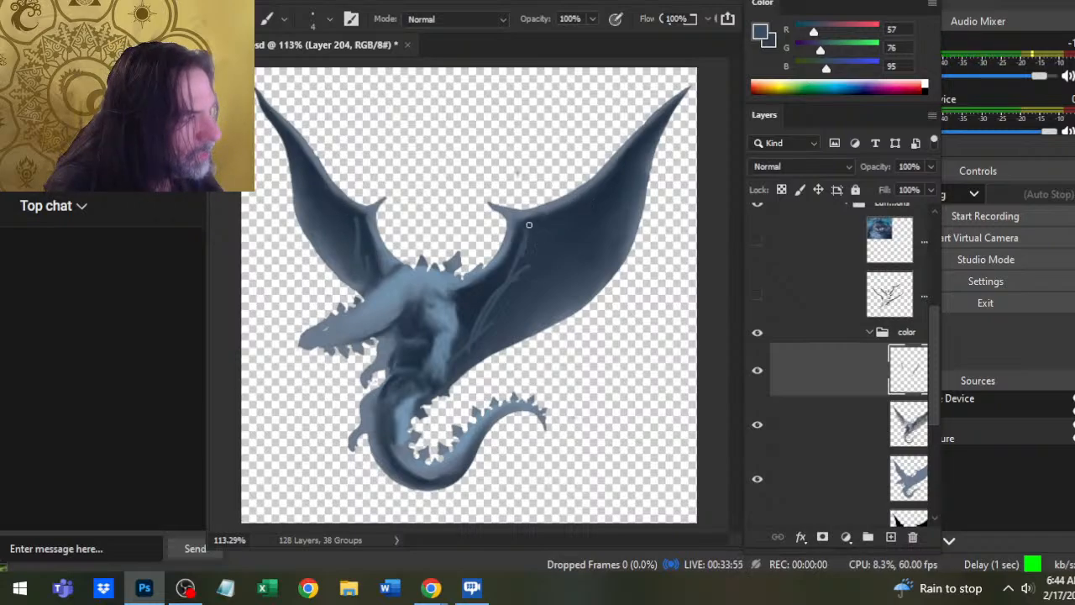
left_click_drag(530, 229, 589, 215)
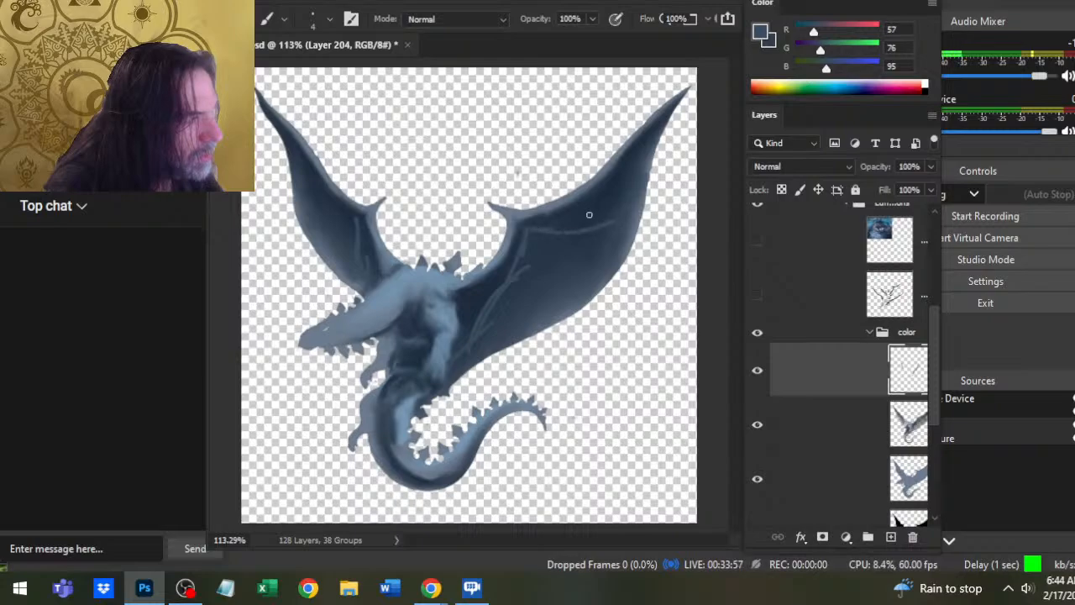
left_click_drag(583, 267, 531, 231)
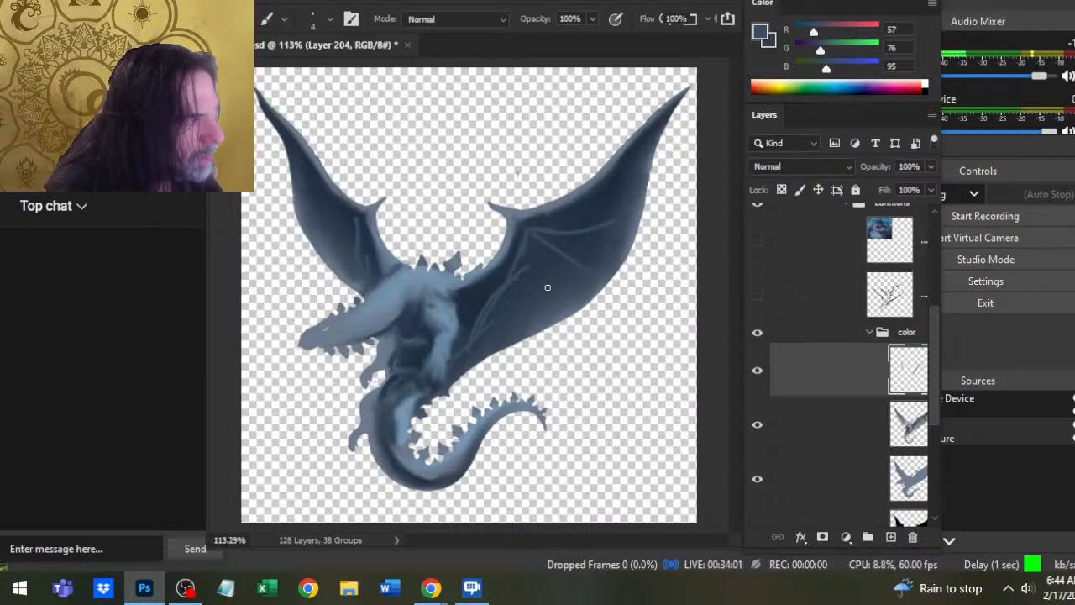
left_click_drag(355, 216, 305, 182)
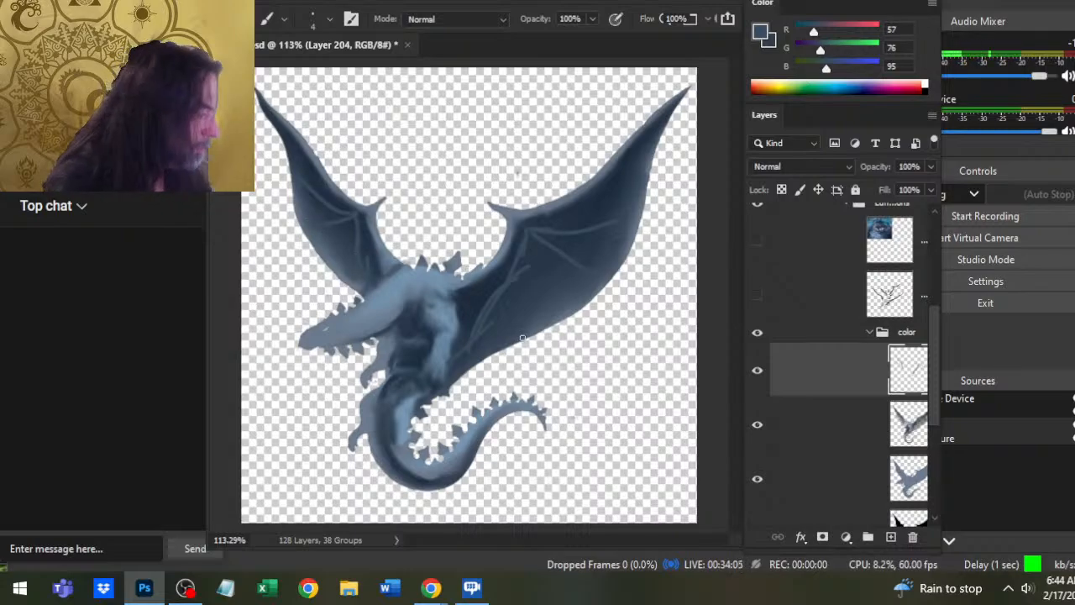
- Erase and repaint the inner wing lines so they follow both wing arms, and smudge them into the membranes at 60% strength
key("e")
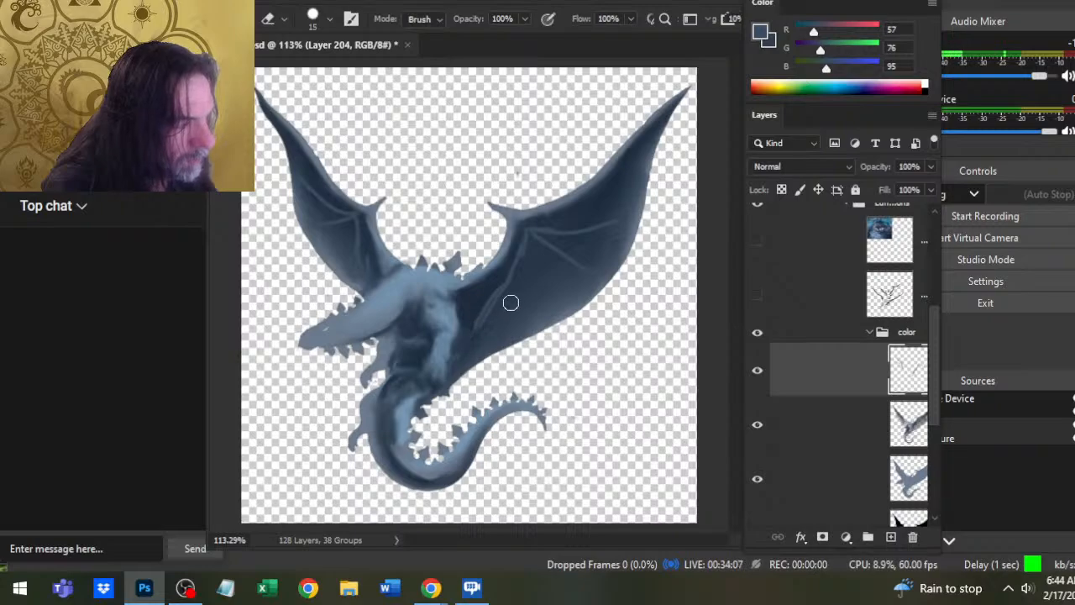
key("b")
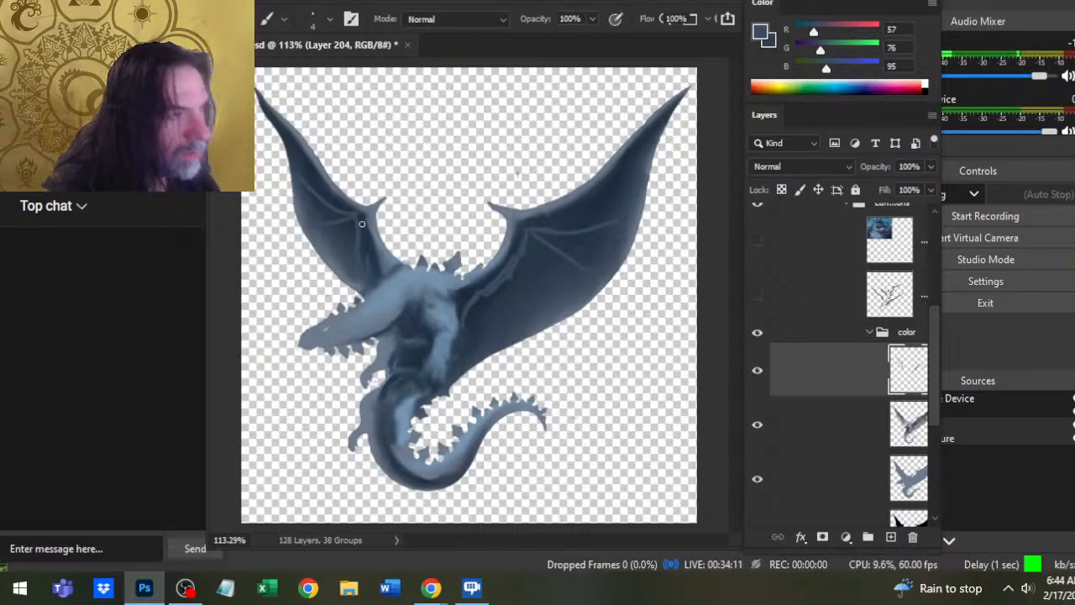
key("e")
key("b")
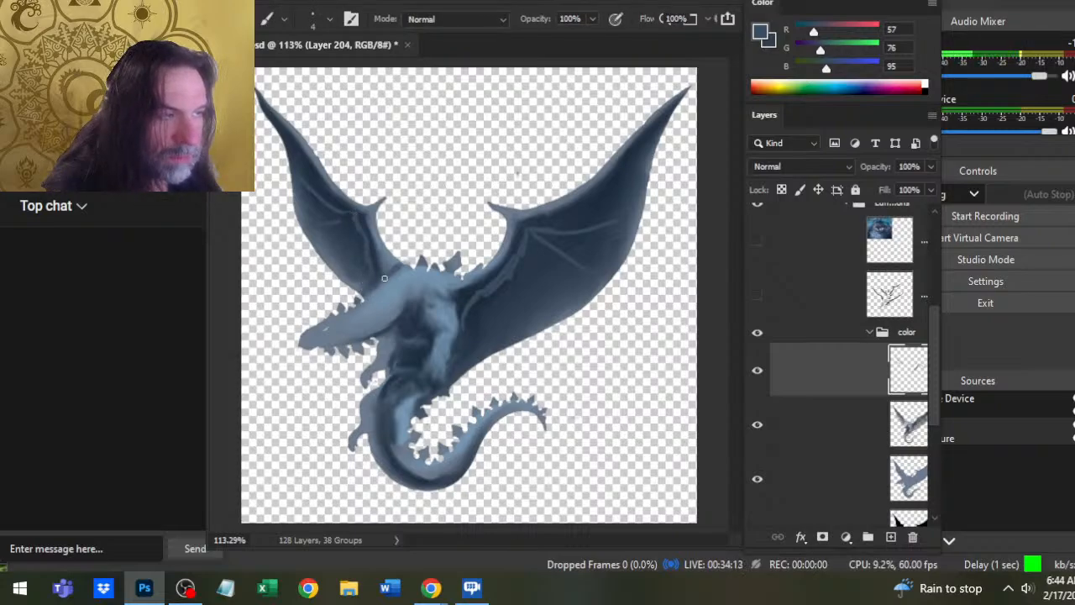
key("e")
key("b")
key("e")
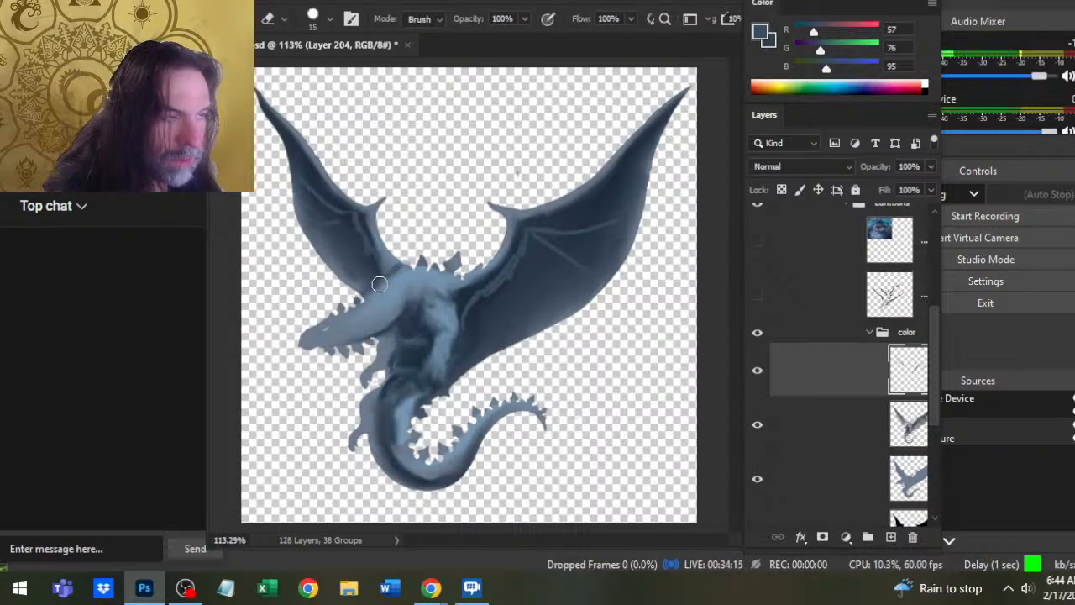
key("r")
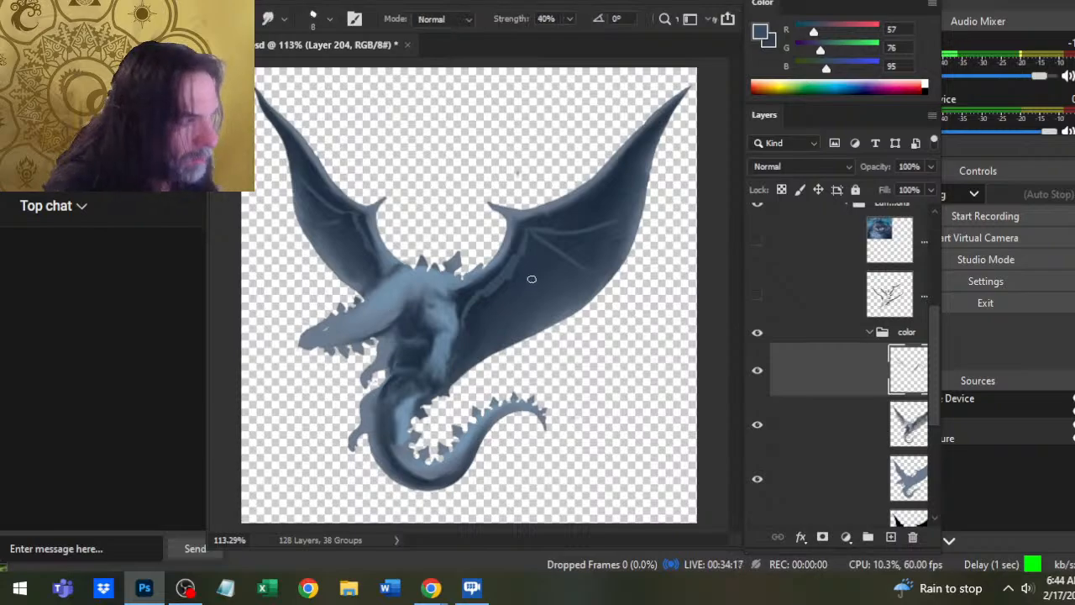
key("6")
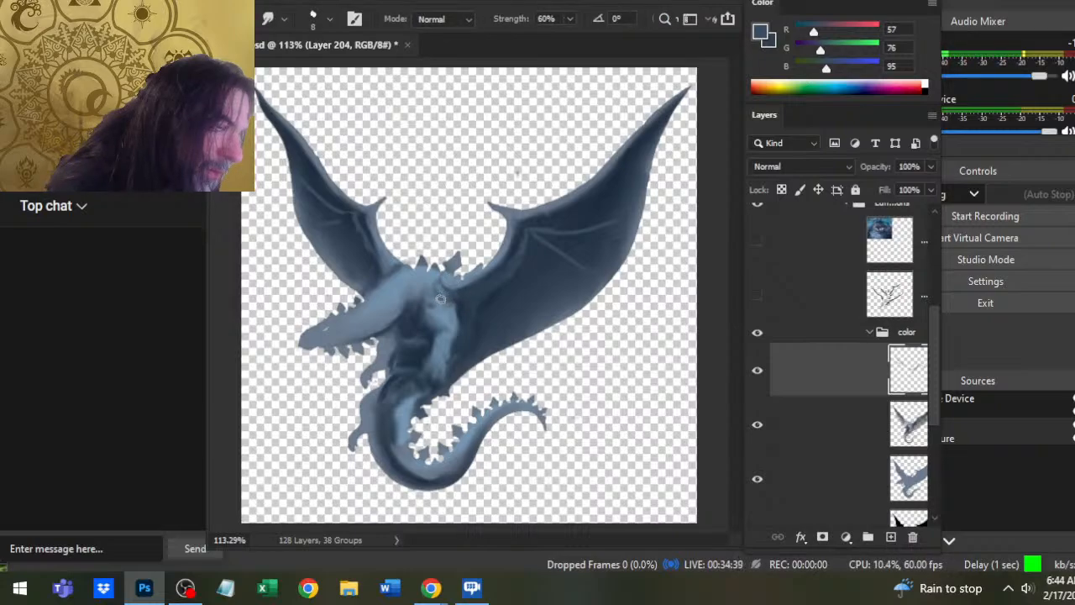
- Sample navy (36, 49, 68) from the right wing and paint a small shadow where that wing meets the shoulder, smudging it at 60%
key("b")
key("r")
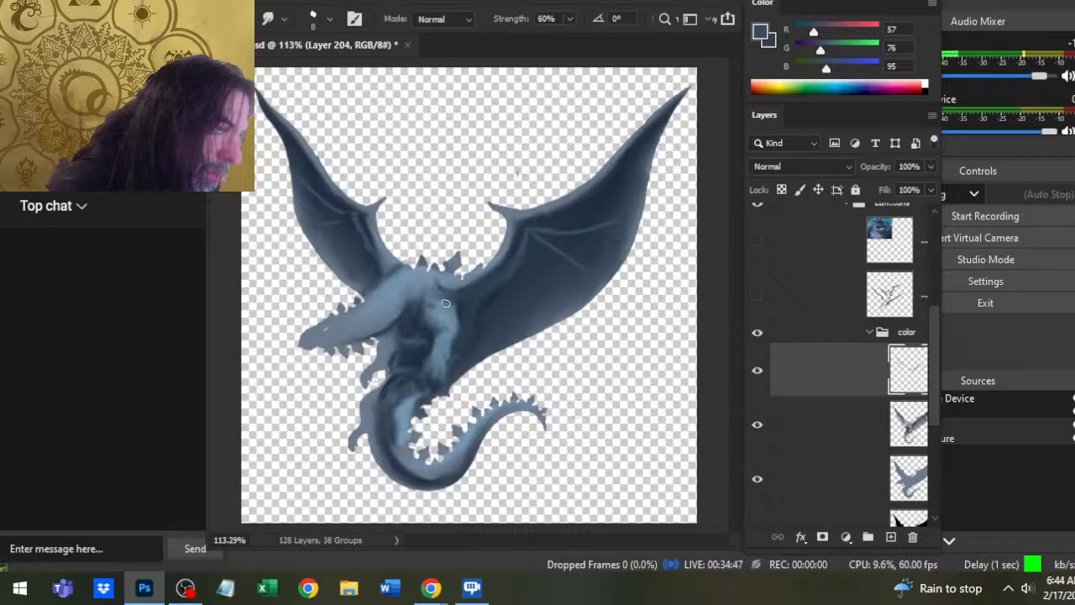
key("b")
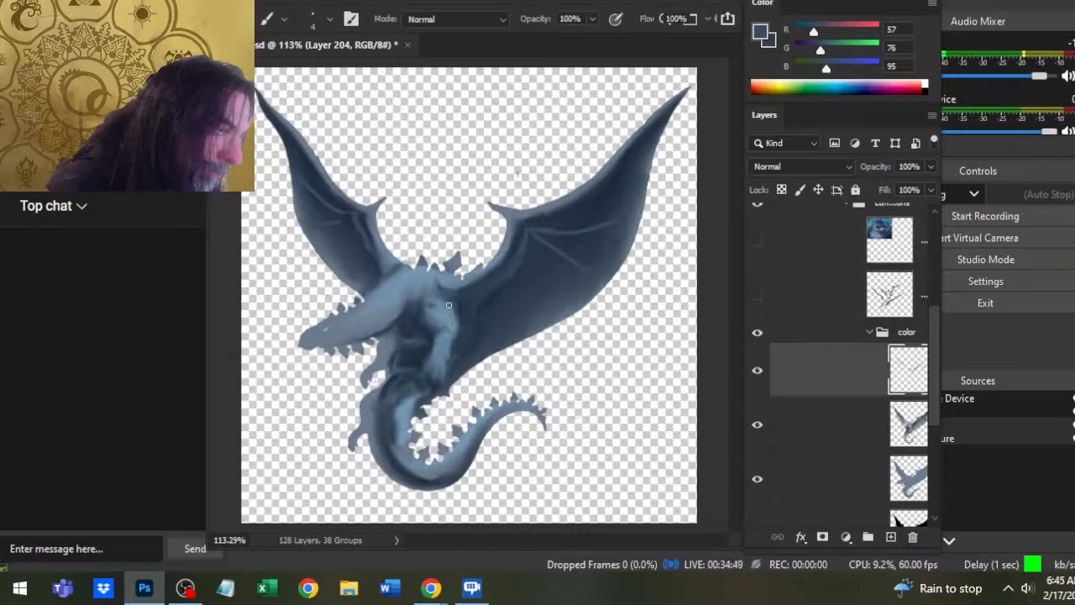
key("r")
key("b")
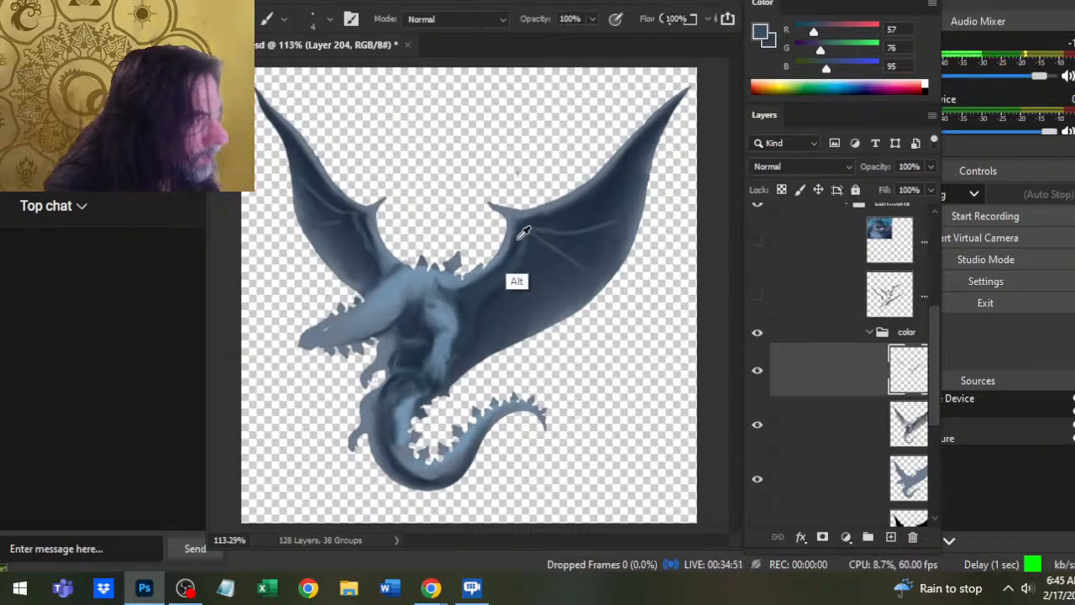
left_click(514, 279, "alt")
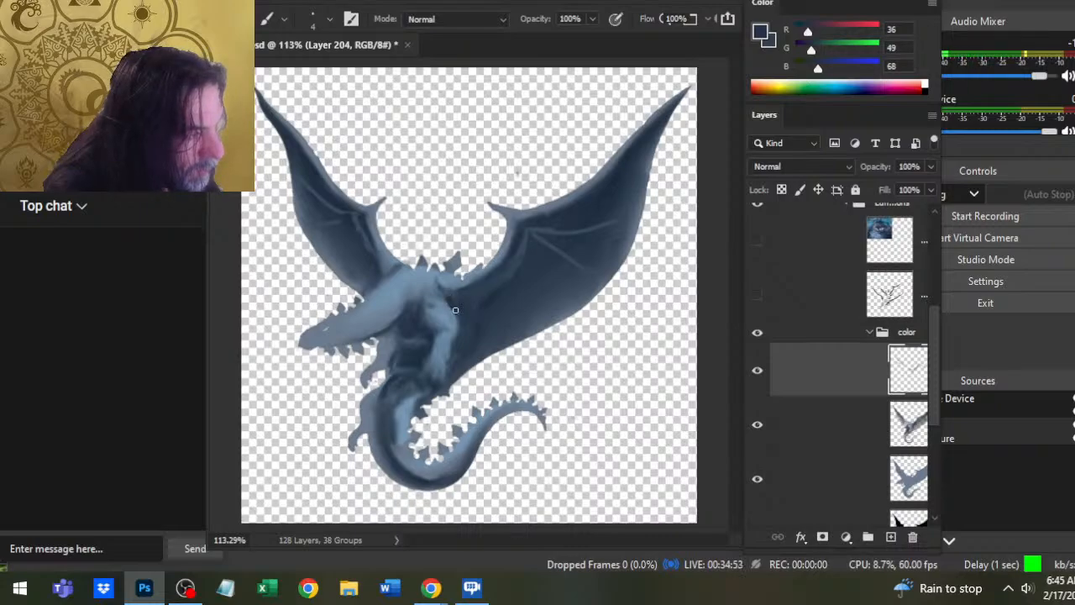
key("r")
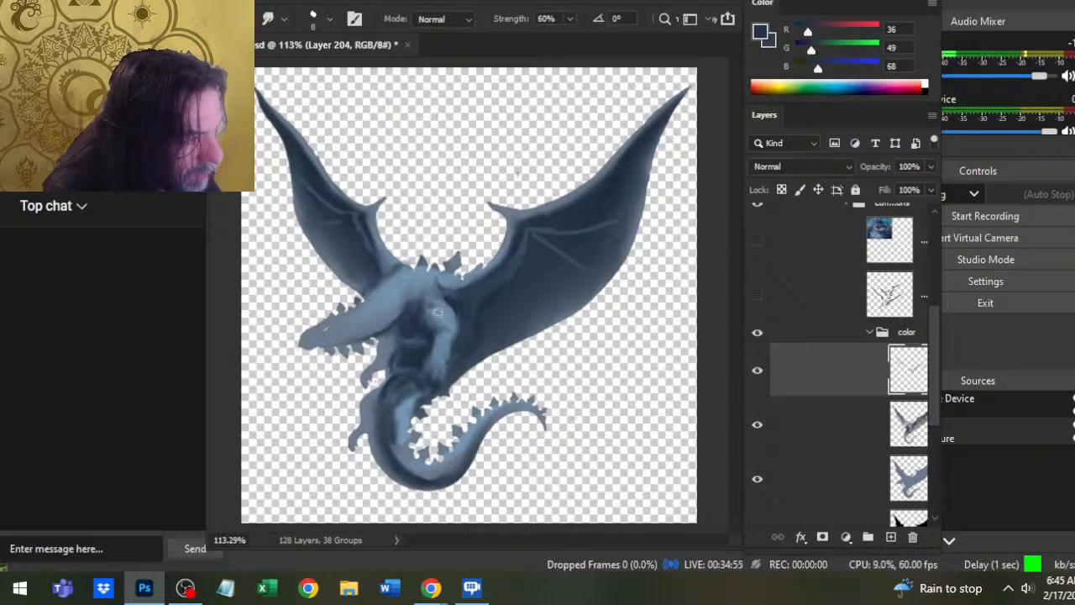
key("b")
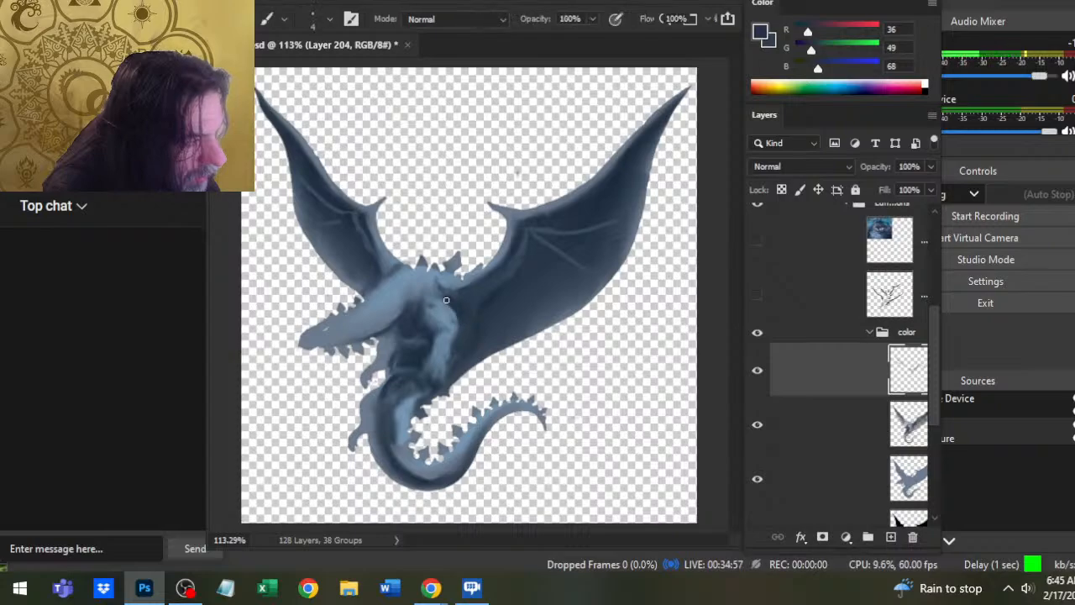
key("r")
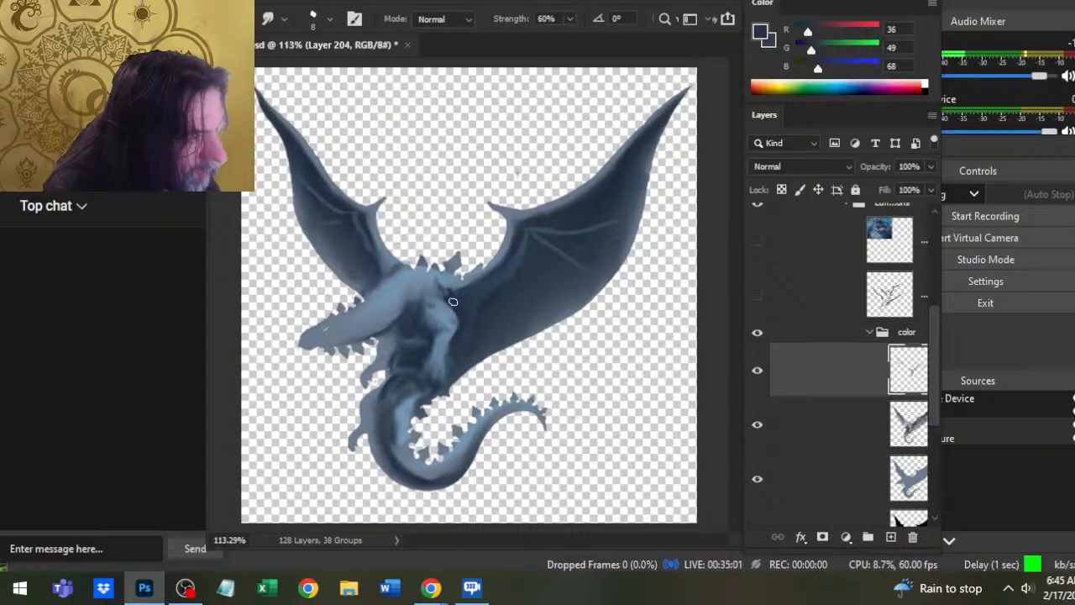
- Sample grey-blue tones from the right wing, touch up its finger lines and smudge them softly into the membrane
key("b")
left_click(536, 228, "alt")
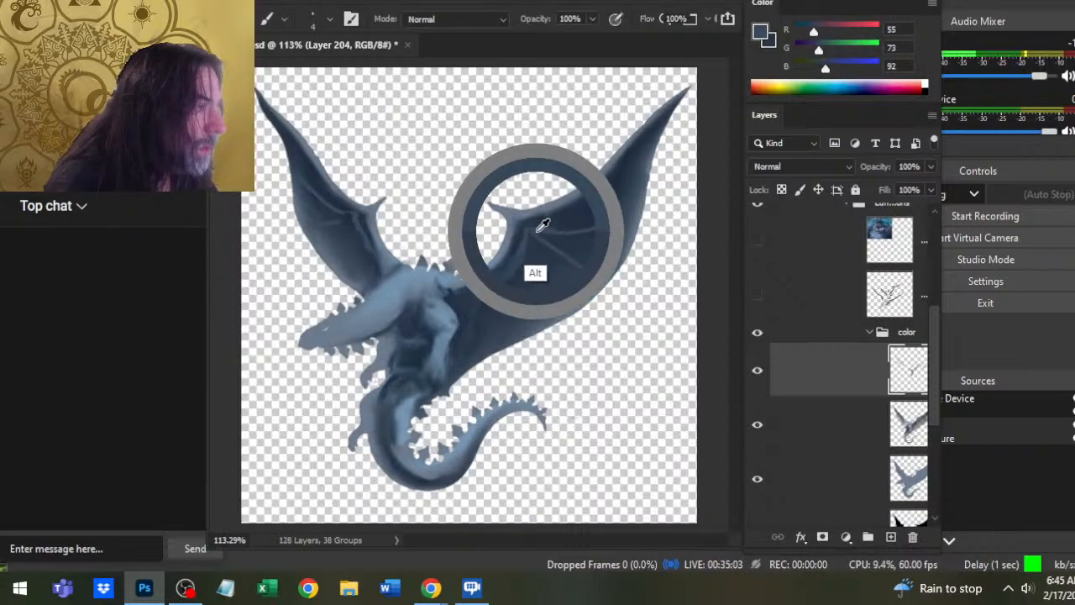
left_click(551, 212, "alt")
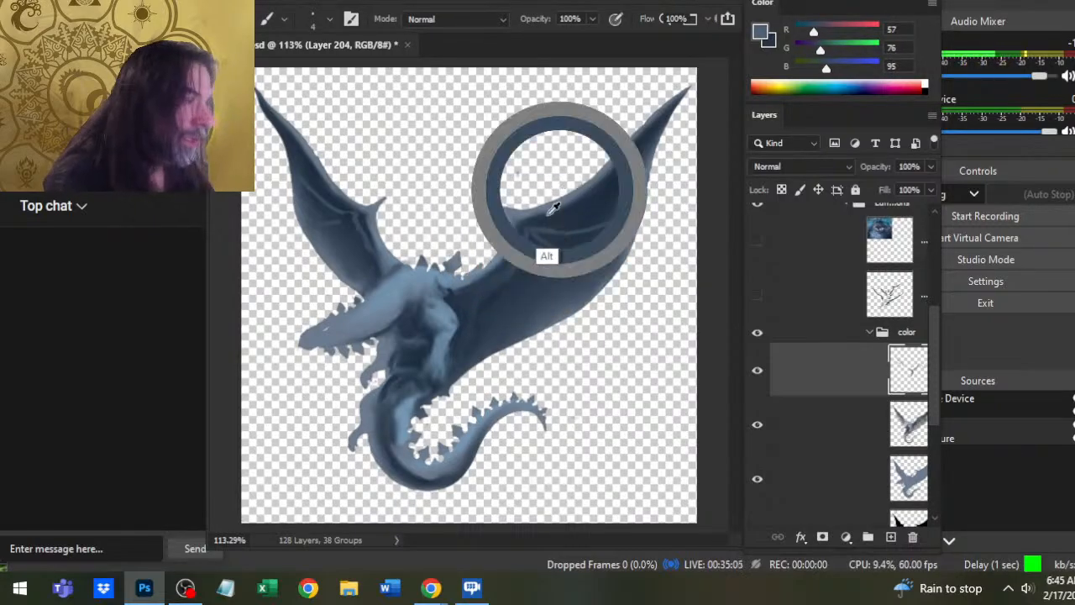
key("r")
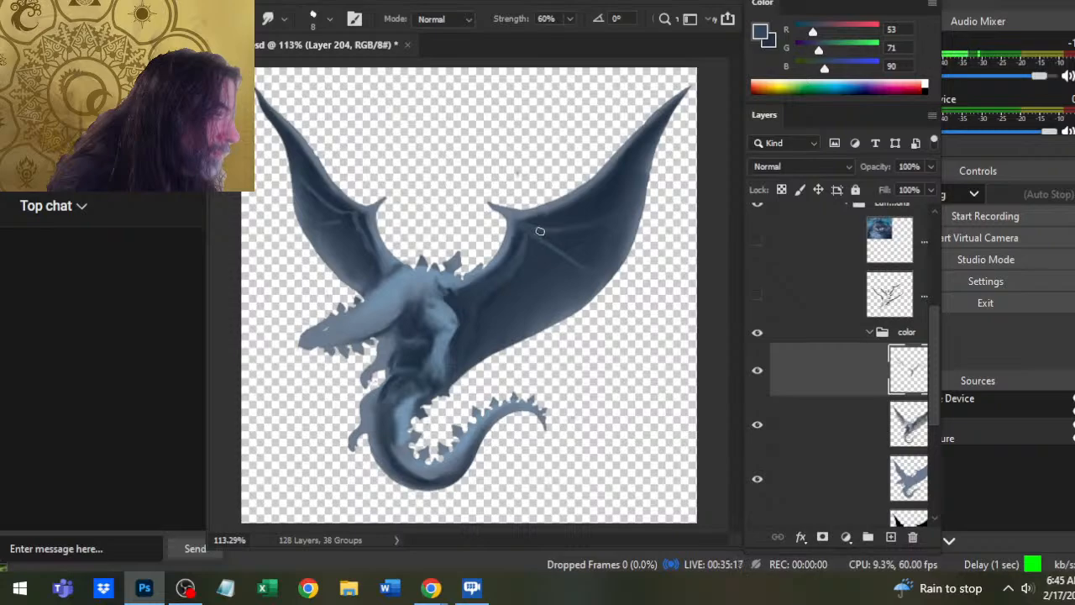
left_click(541, 231, "alt")
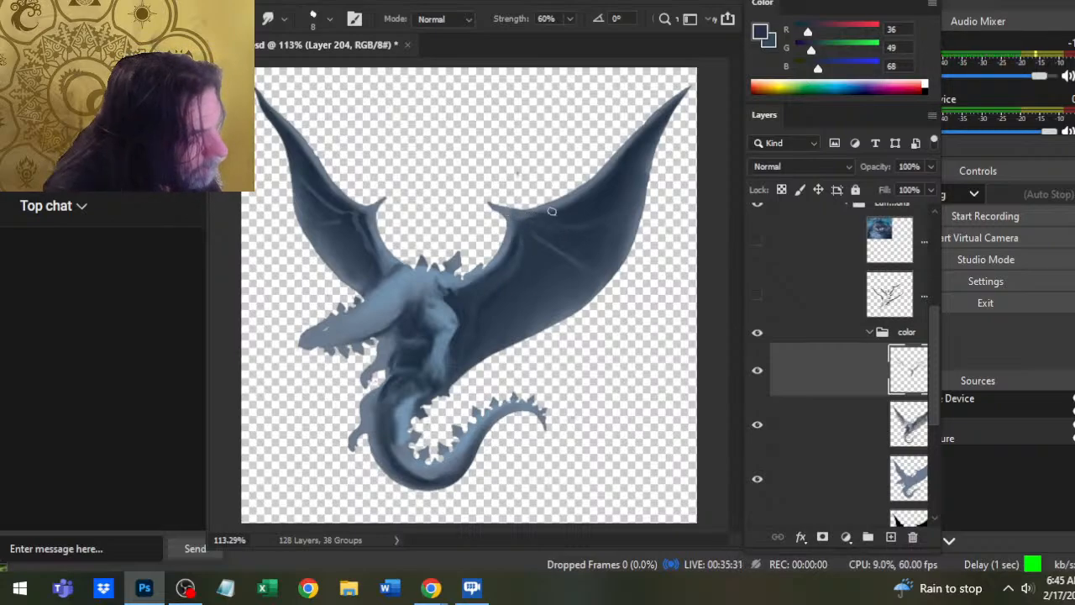
- Paint light grey-blue (103, 118, 137) and navy (36, 49, 68) along the right wing's leading edge and smudge the tones together
left_click(559, 217, "alt")
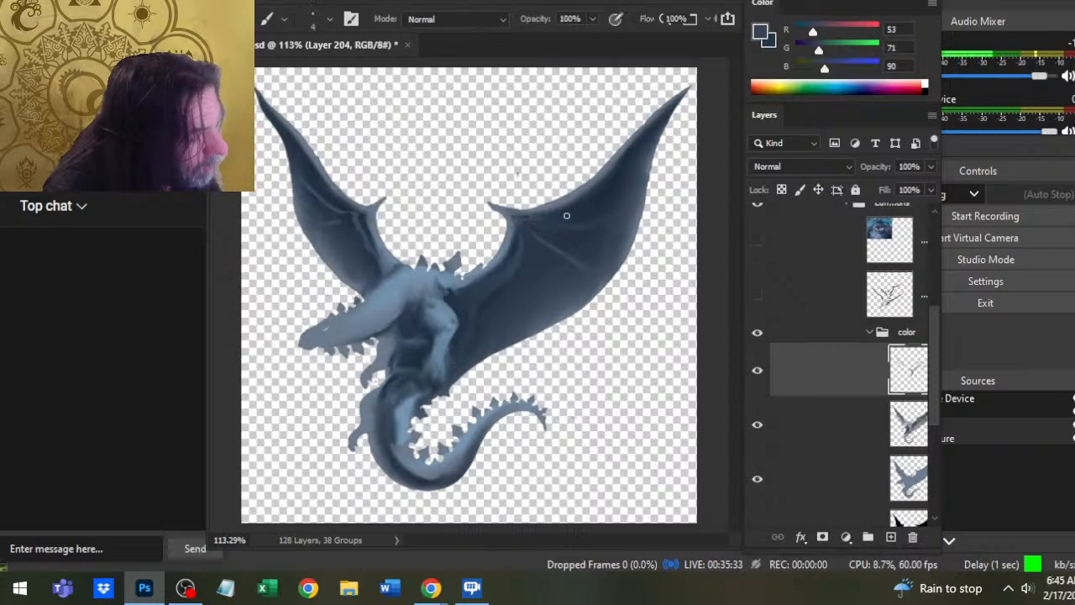
key("b")
left_click(557, 244, "alt")
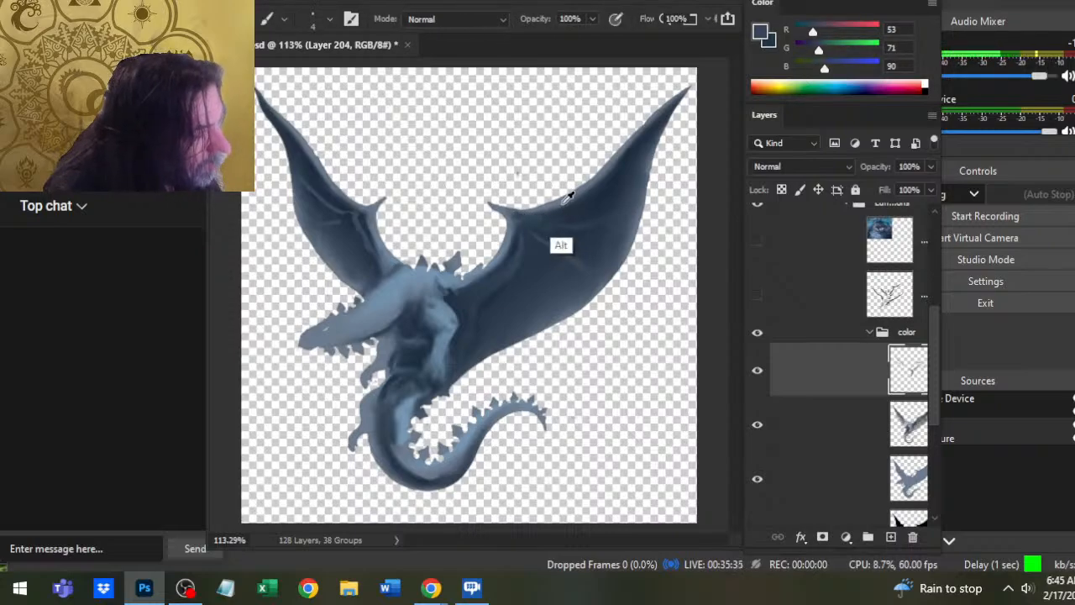
key("r")
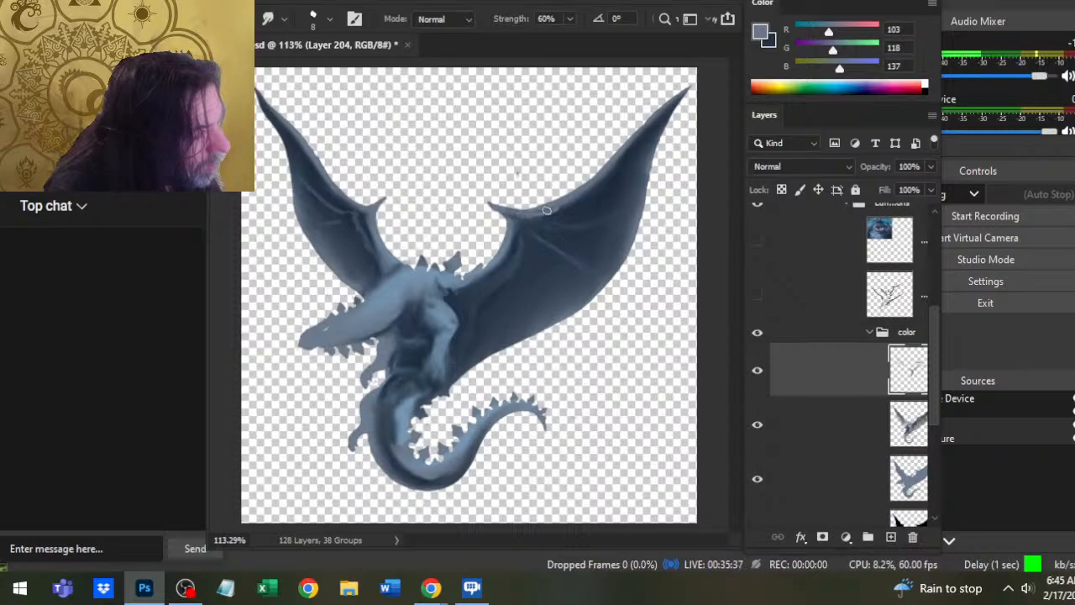
left_click(510, 226, "alt")
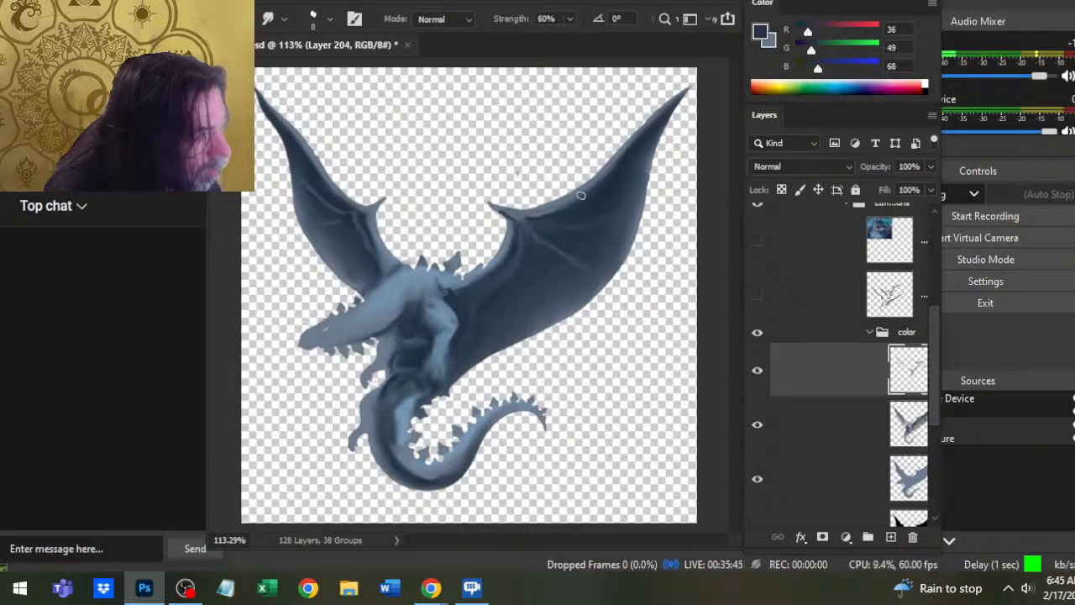
key("b")
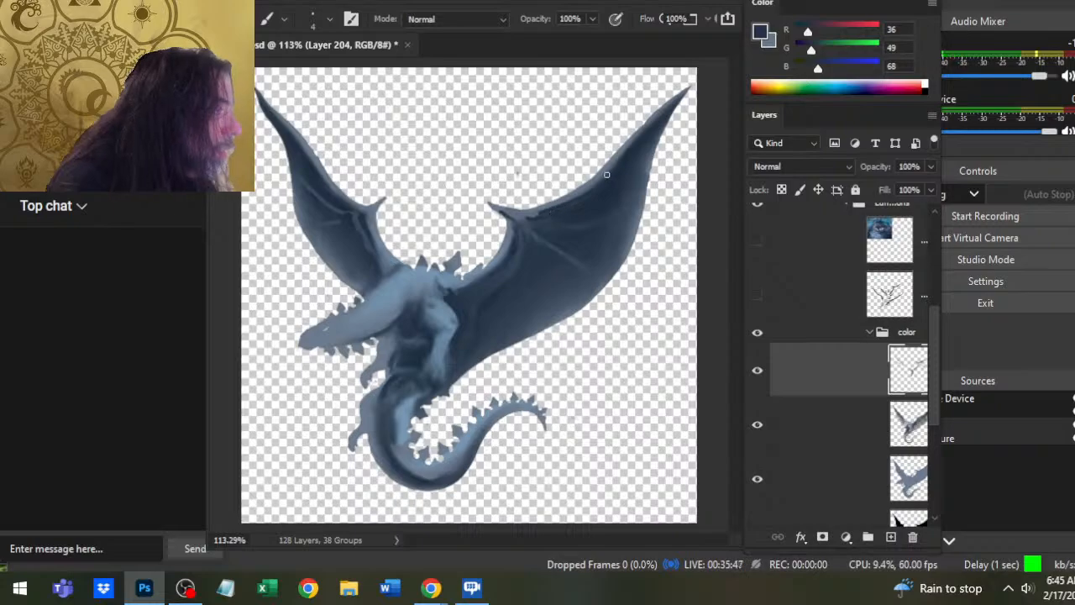
key("r")
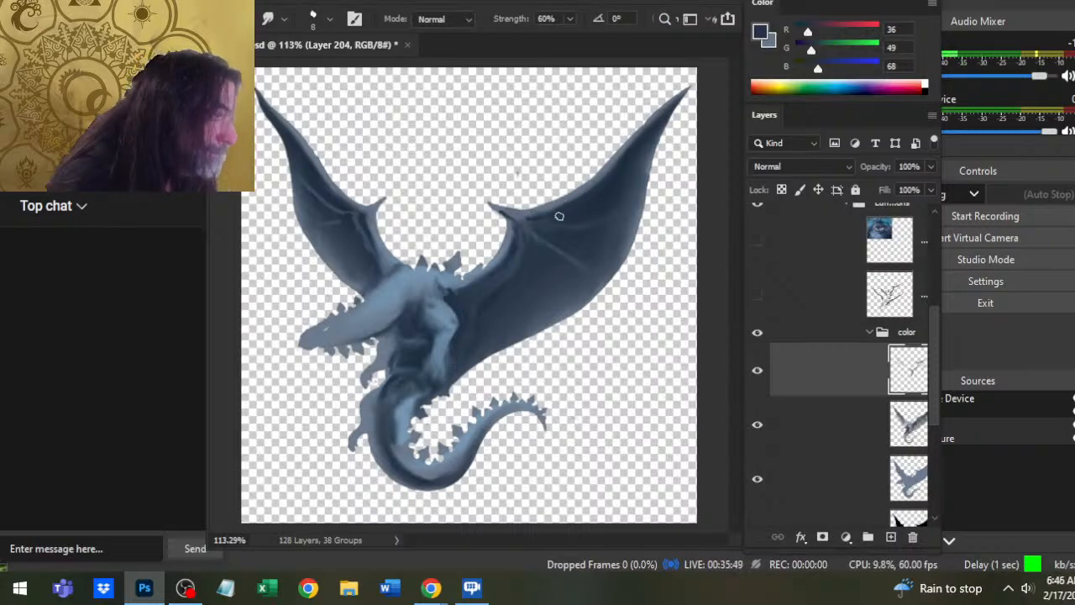
- Highlight the right wing's upper finger line in light grey-blue (103, 118, 137) and shade around the wrist claw in navy (36, 49, 68)
left_click(531, 229, "alt")
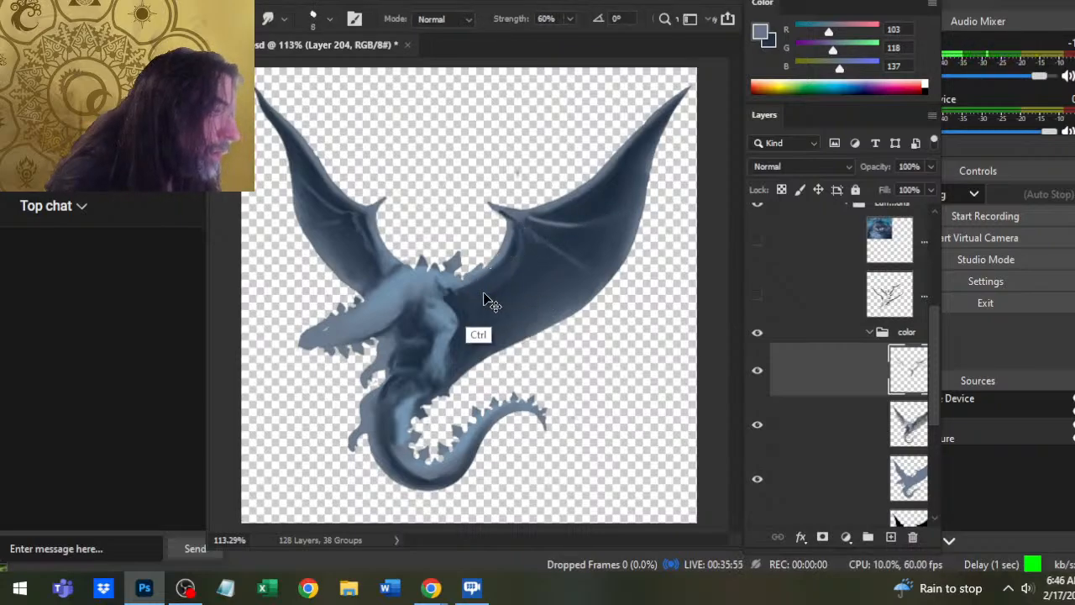
key("x")
key("b")
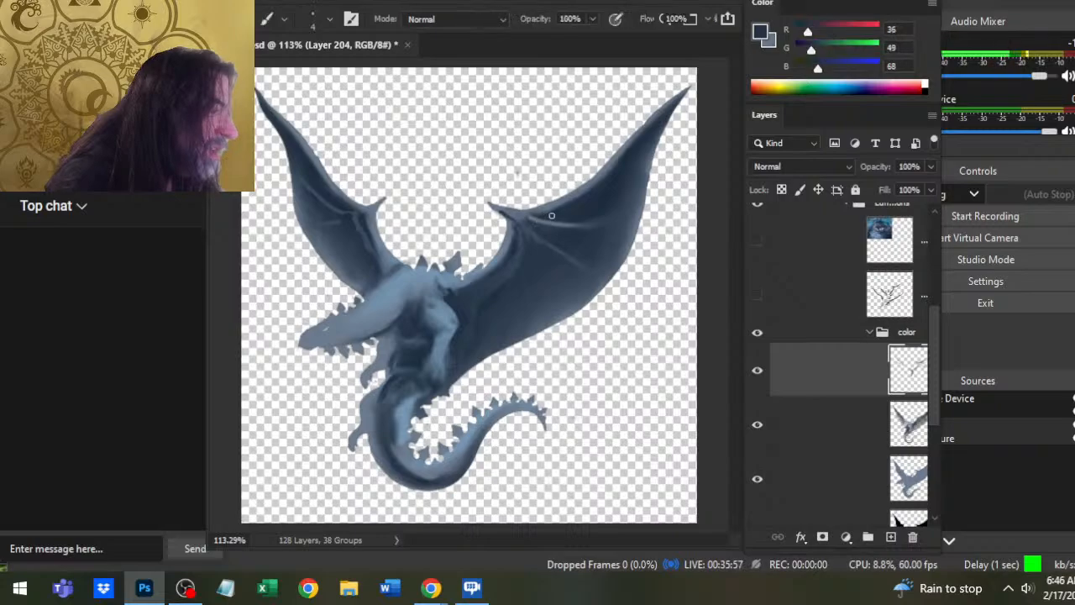
key("r")
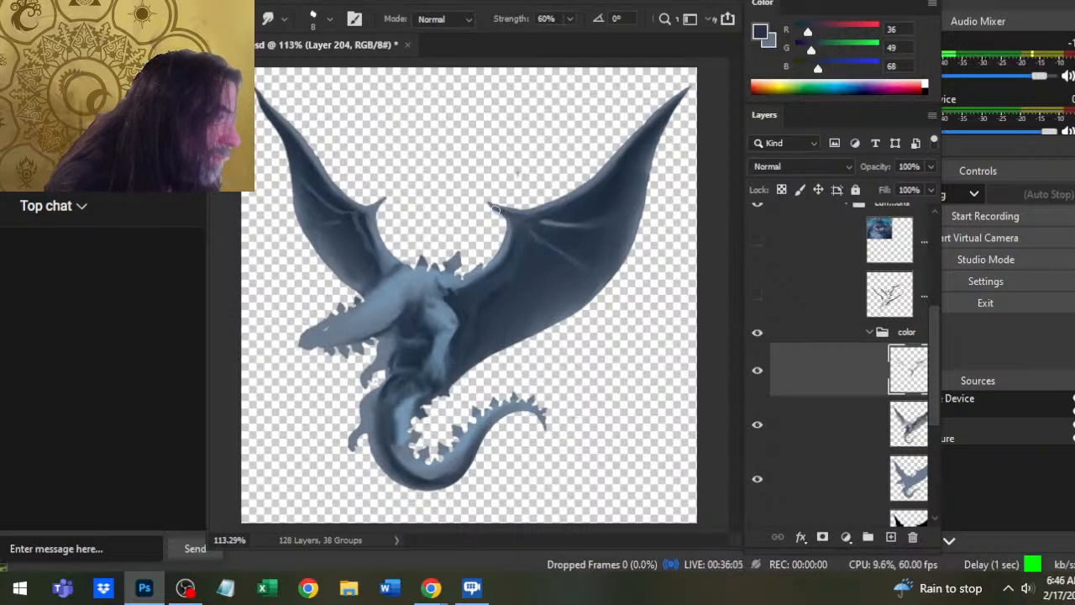
key("b")
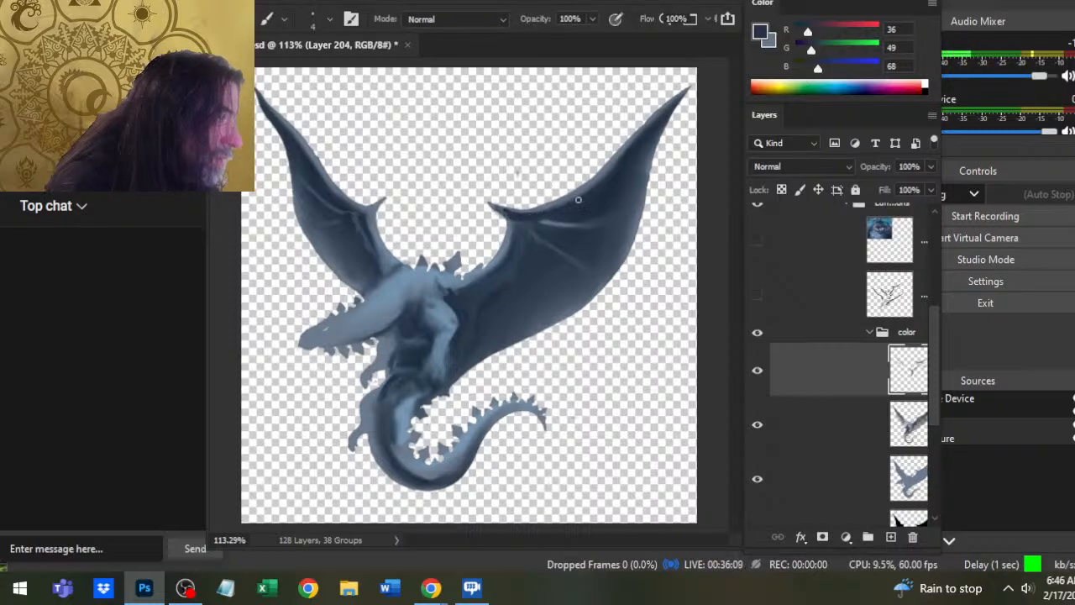
key("r")
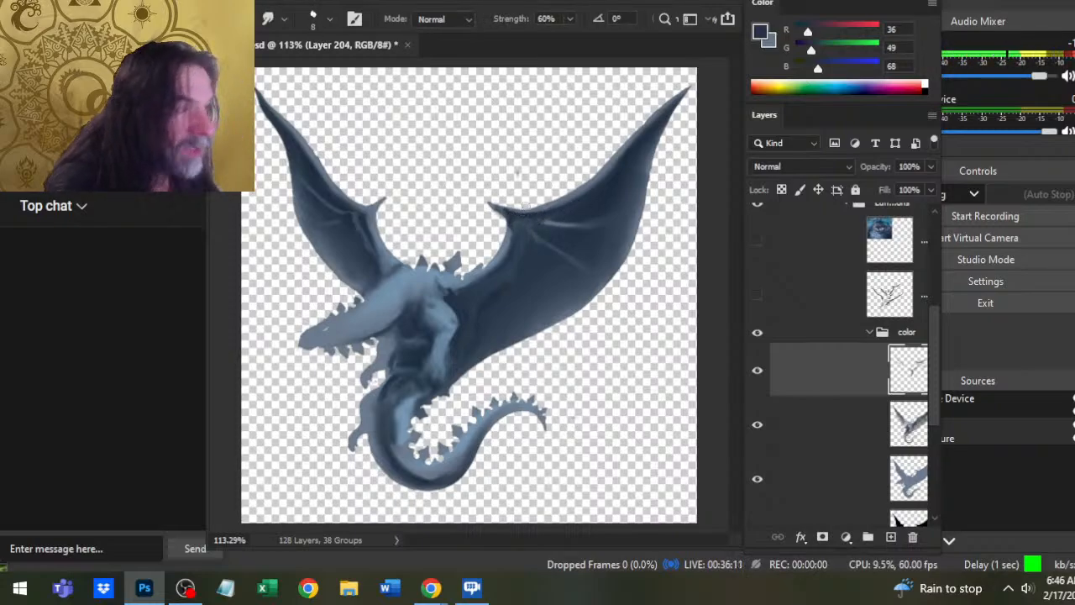
- Smudge the navy shading at the right wing's wrist outward into the claw at 60% strength
key("z")
left_click_drag(517, 218, 545, 233)
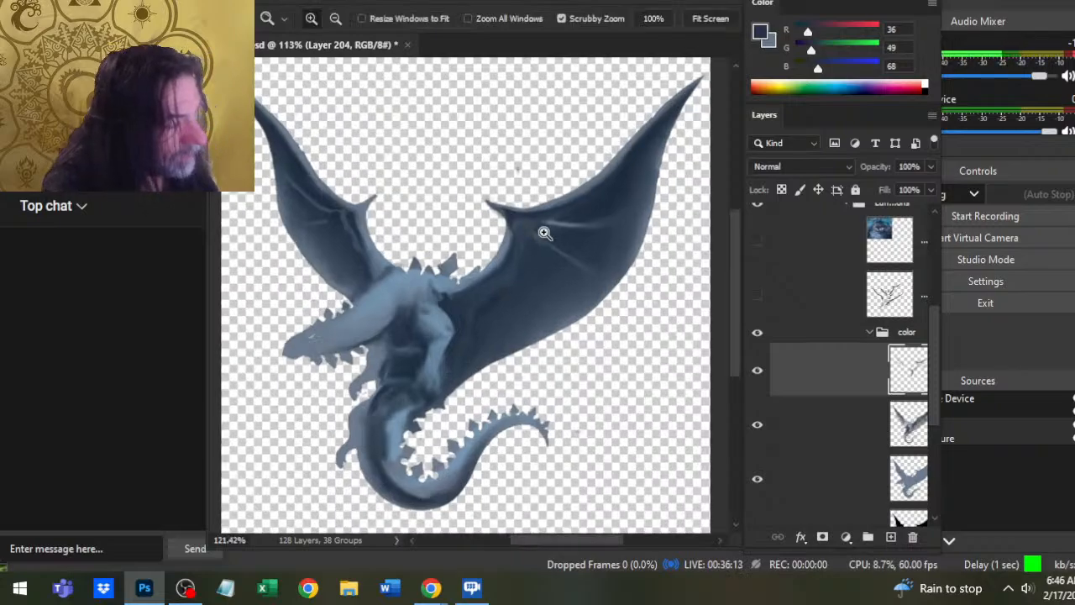
left_click(544, 232)
key("r")
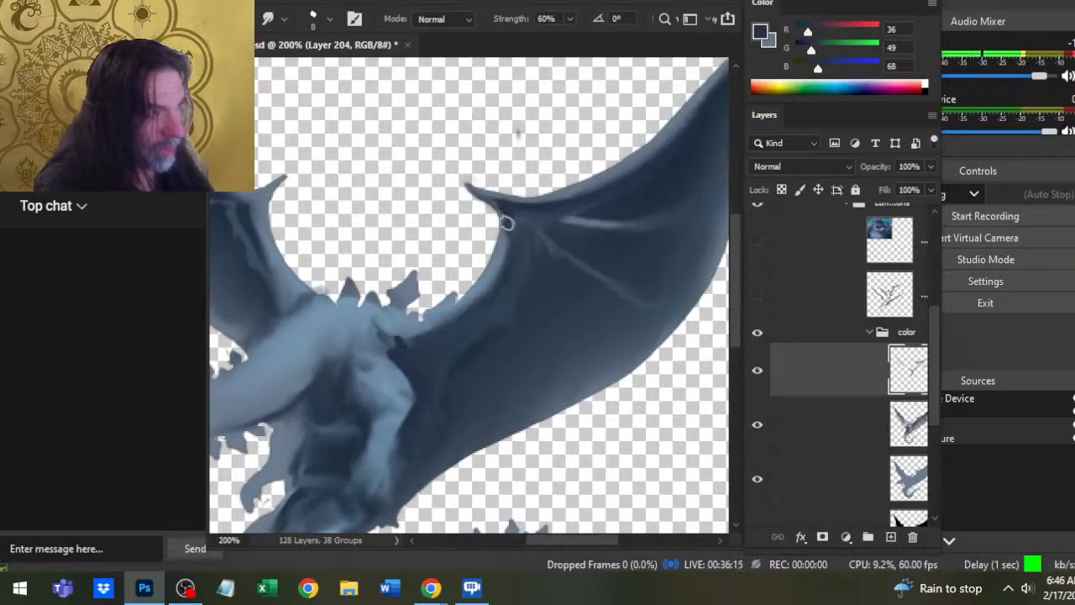
mouse_move(511, 220)
left_mouse_down()
mouse_move(490, 184)
mouse_move(500, 195)
mouse_move(461, 182)
left_mouse_up()
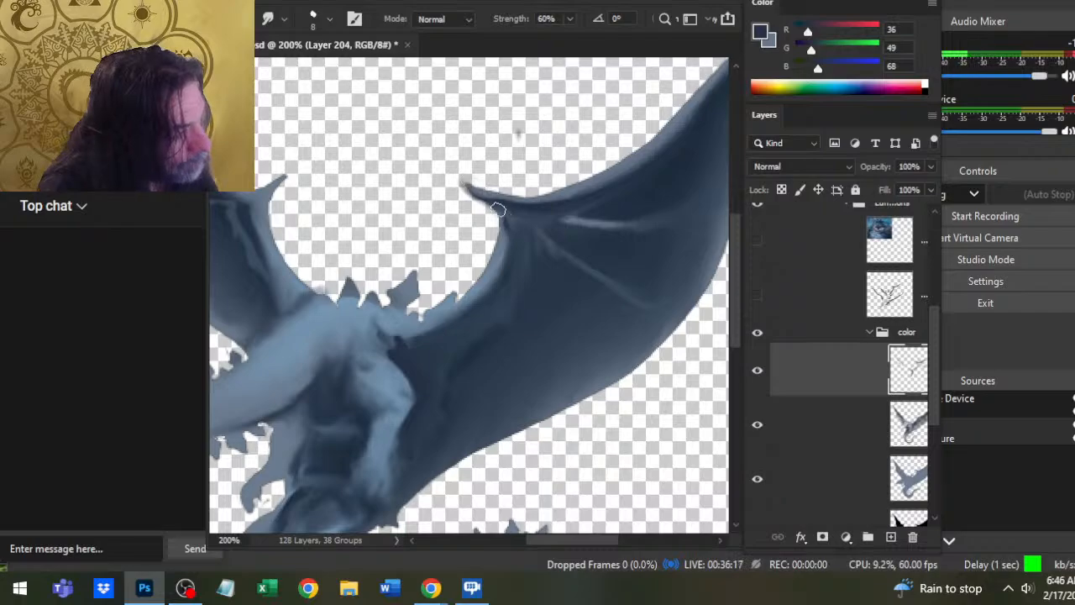
left_click_drag(501, 224, 496, 199)
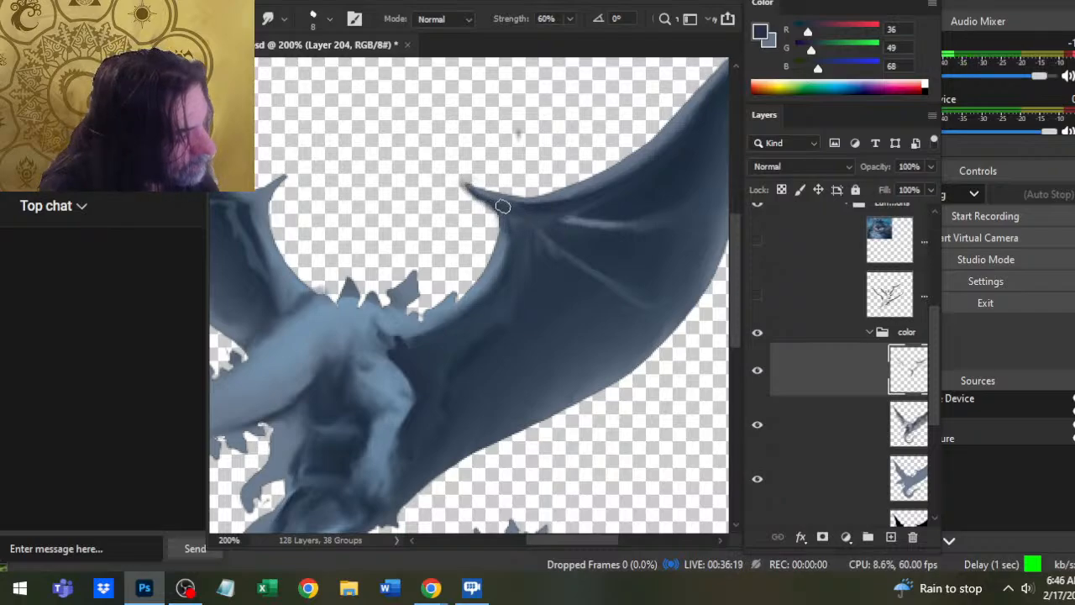
- Paint navy (36, 49, 68) over the right wing's wrist and smudge it together with the upper finger line into the membrane
key("b")
left_click_drag(504, 215, 558, 221)
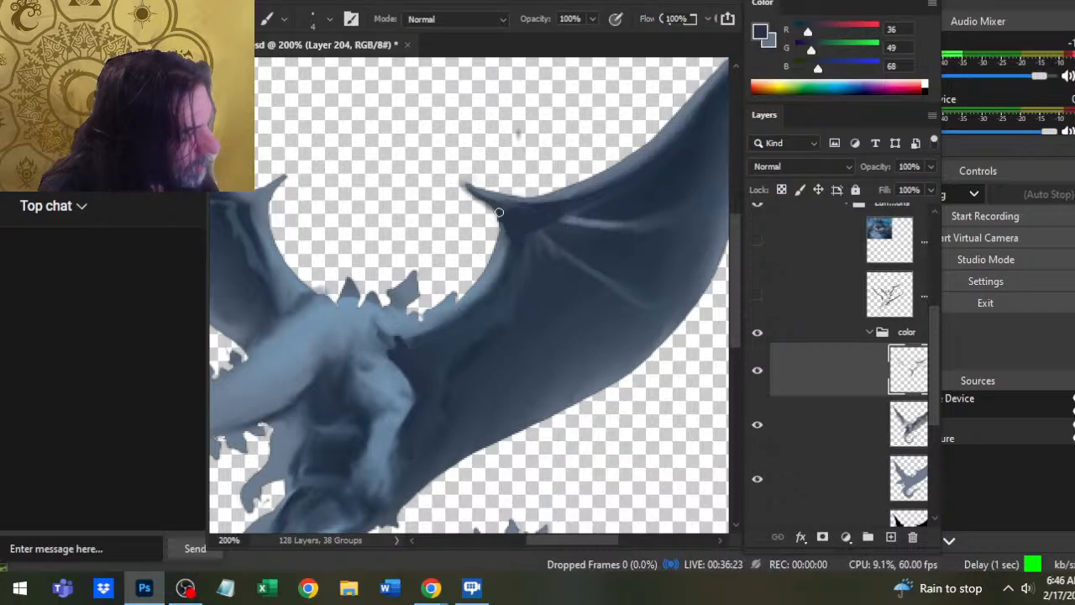
key("r")
left_click_drag(495, 249, 491, 207)
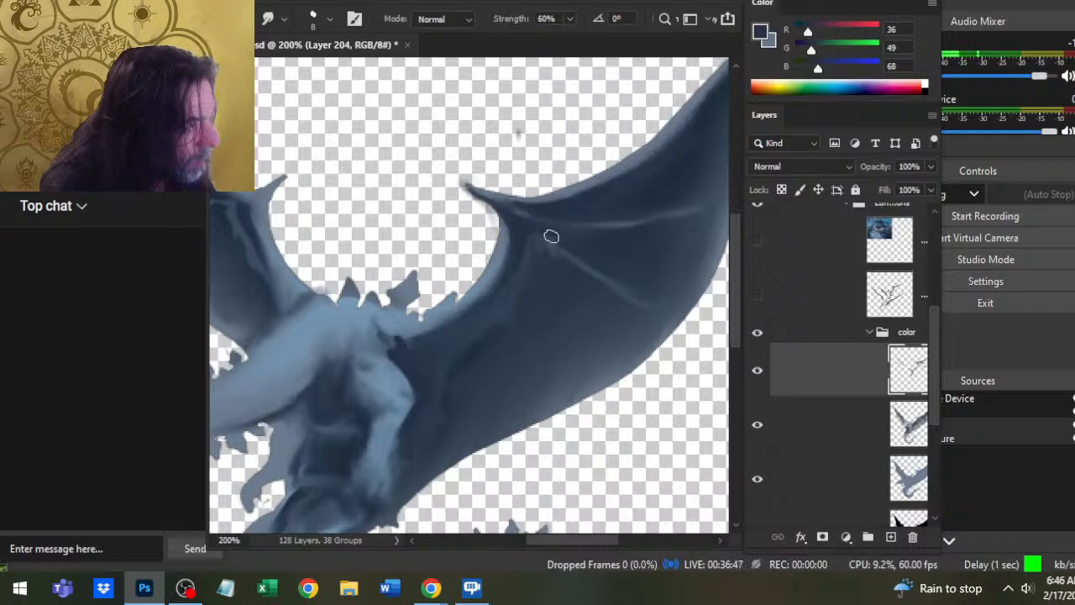
mouse_move(497, 222)
left_mouse_down()
mouse_move(455, 188)
mouse_move(519, 229)
mouse_move(474, 191)
mouse_move(509, 197)
mouse_move(544, 238)
mouse_move(504, 198)
mouse_move(594, 225)
left_mouse_up()
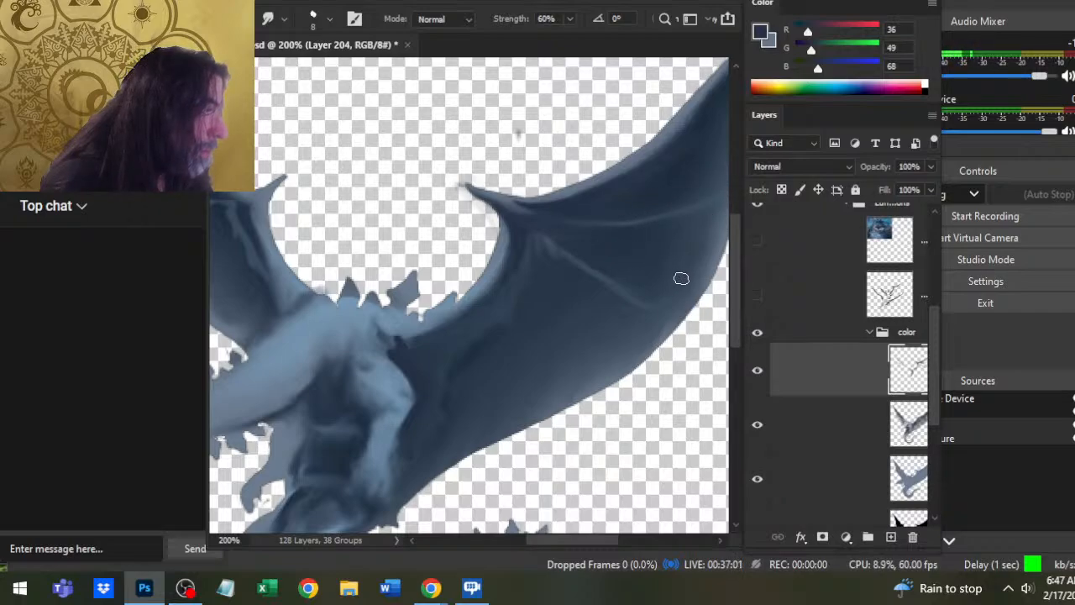
- Paint a light grey-blue (103, 118, 137) line from the right wing's wrist along the lower finger and smudge it into the membrane
left_click_drag(663, 290, 567, 323)
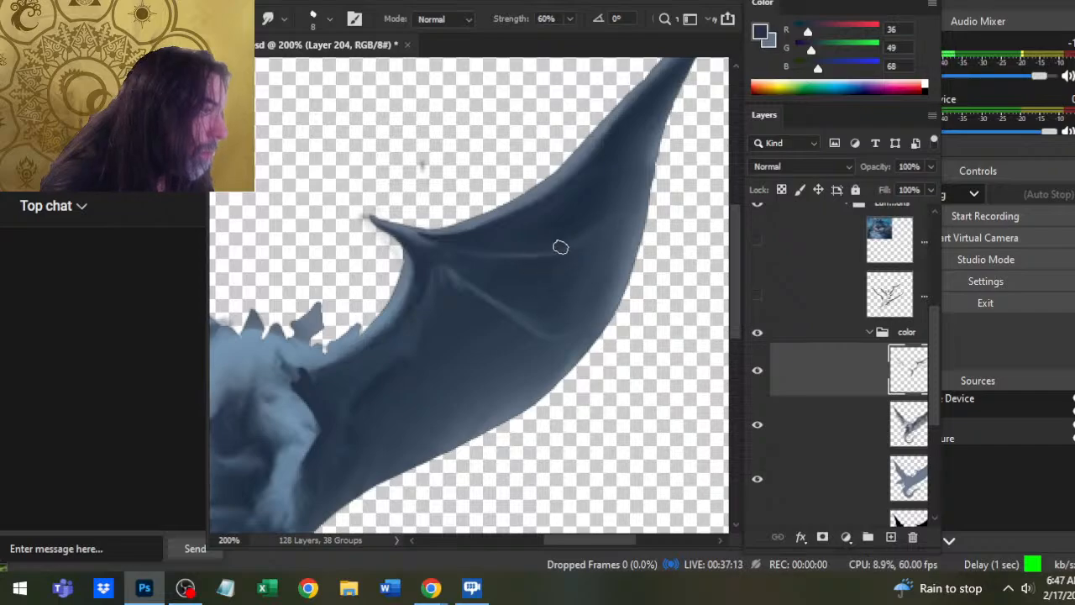
key("z")
left_click_drag(605, 264, 563, 295)
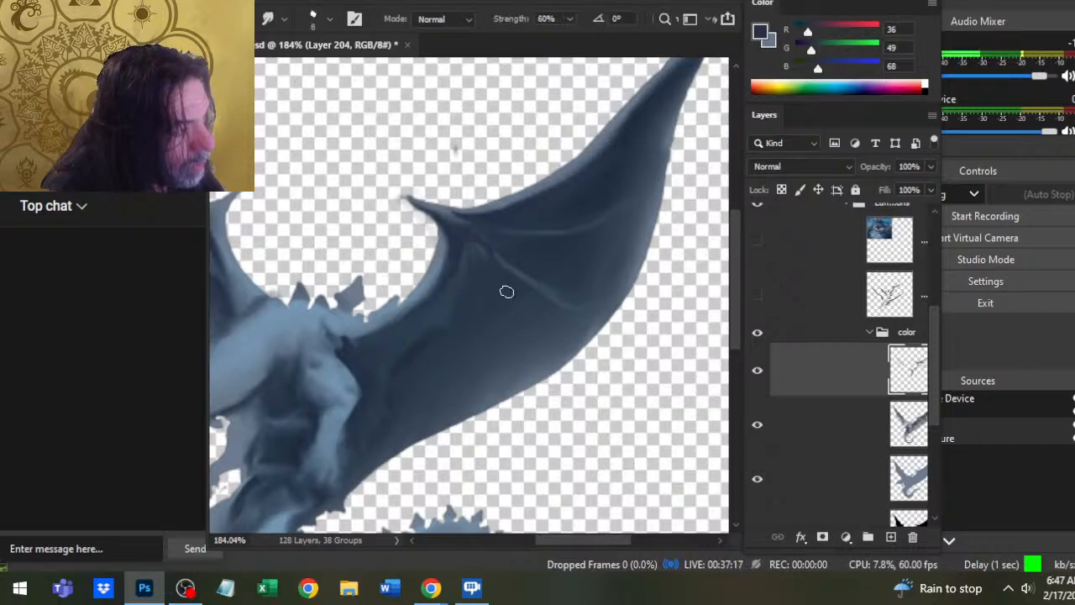
key("b")
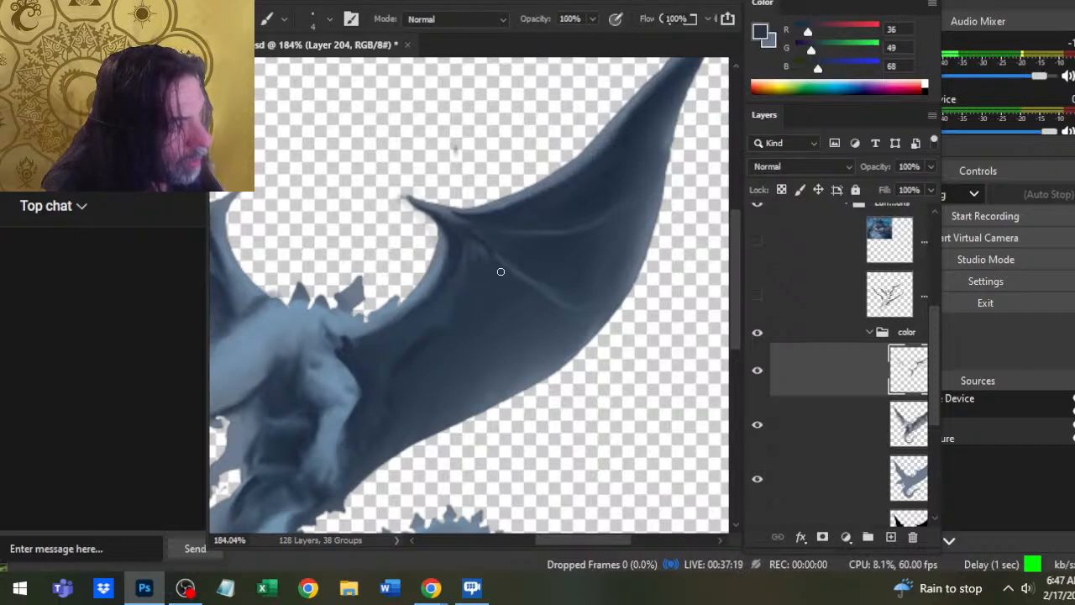
key("x")
mouse_move(461, 221)
left_mouse_down()
mouse_move(514, 274)
mouse_move(482, 253)
mouse_move(512, 270)
mouse_move(479, 240)
mouse_move(533, 279)
left_mouse_up()
key("r")
mouse_move(486, 239)
left_mouse_down()
mouse_move(554, 280)
mouse_move(502, 247)
mouse_move(521, 252)
mouse_move(569, 297)
left_mouse_up()
mouse_move(508, 256)
left_mouse_down()
mouse_move(538, 267)
mouse_move(508, 248)
mouse_move(559, 296)
mouse_move(512, 275)
mouse_move(584, 308)
mouse_move(501, 271)
mouse_move(524, 289)
left_mouse_up()
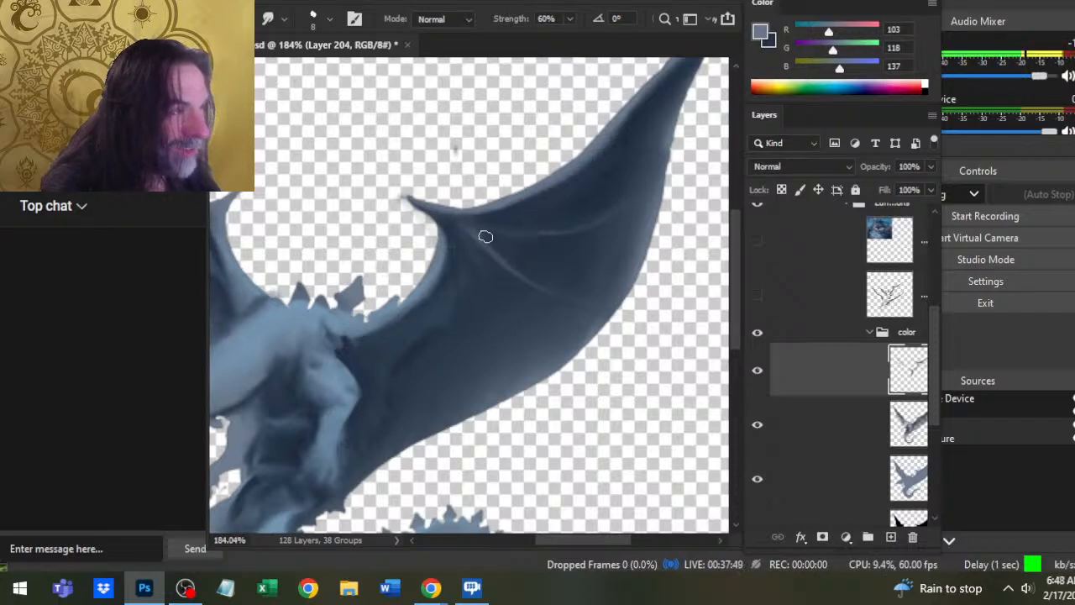
left_click(473, 223, "alt")
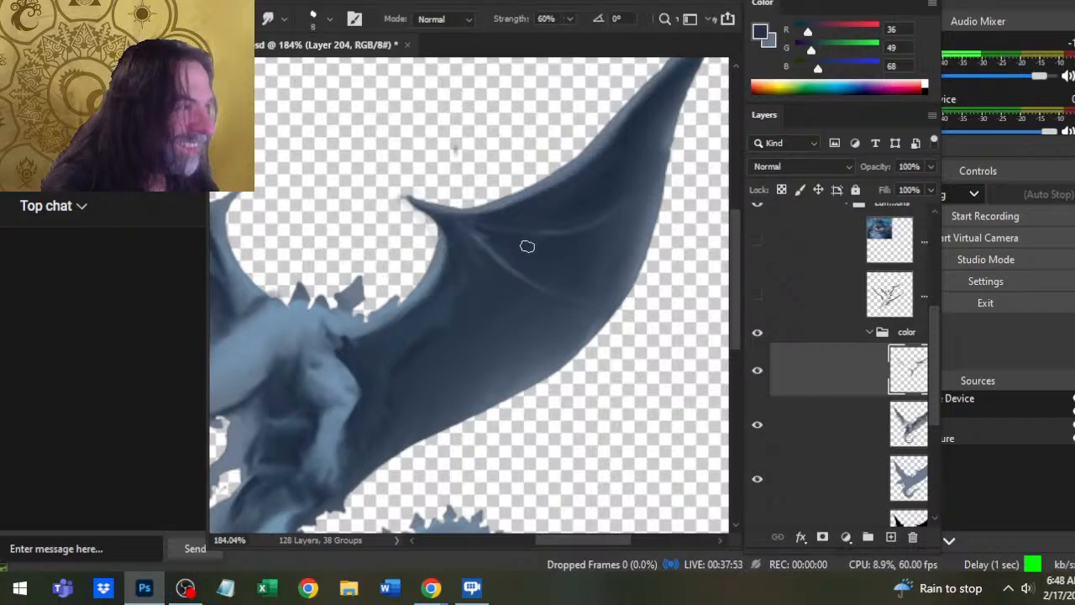
key("x")
key("b")
left_click_drag(487, 230, 568, 239)
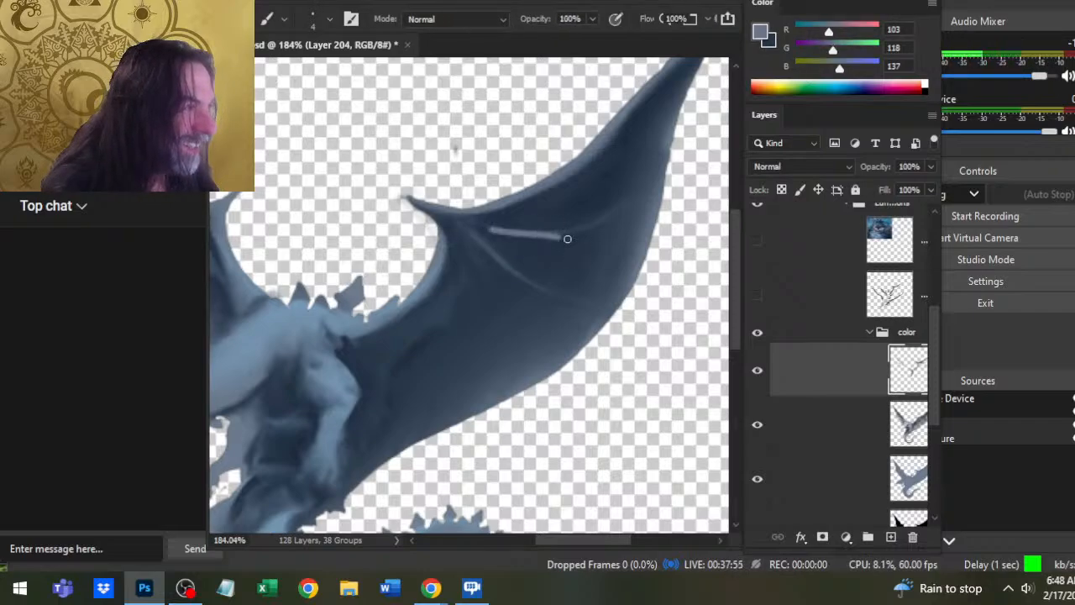
key("r")
key("ctrl+z")
- Paint a thin 2 px light grey-blue (103, 118, 137) line along the right wing's upper finger and smudge it into the membrane
key("b")
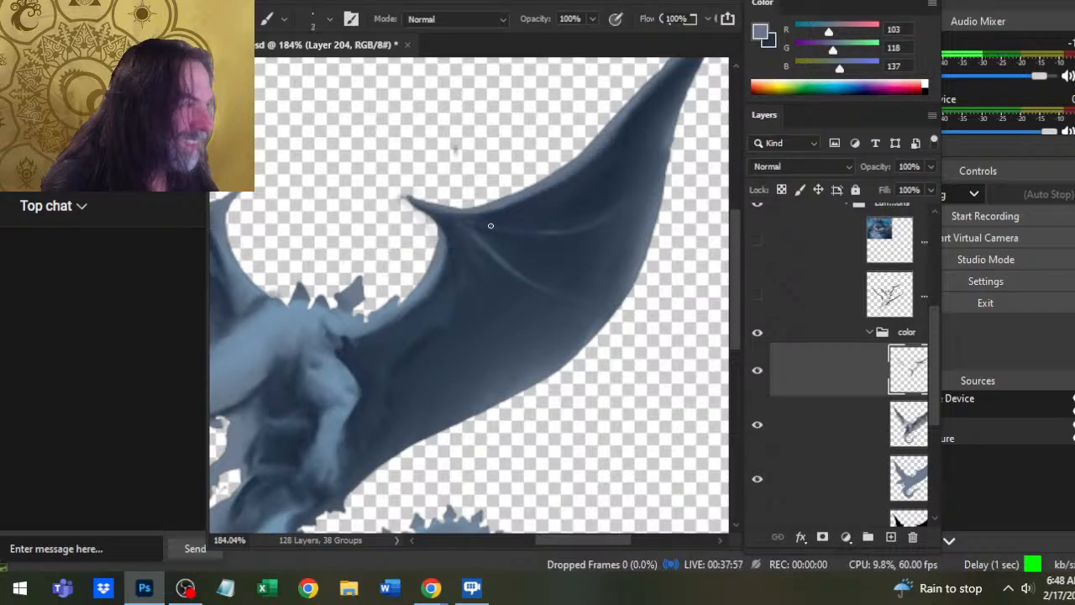
key("r")
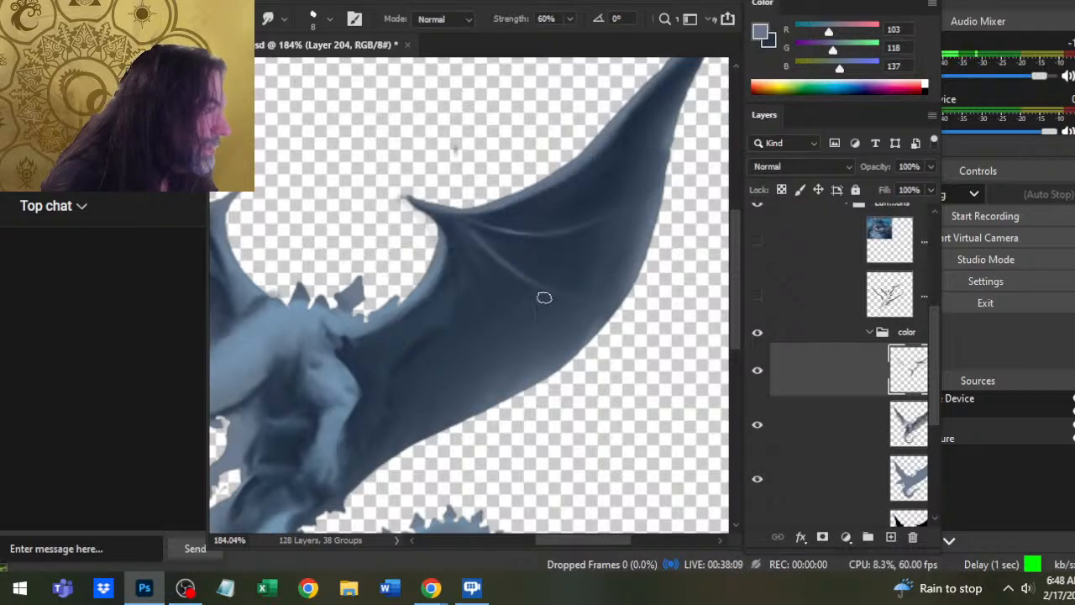
key("z")
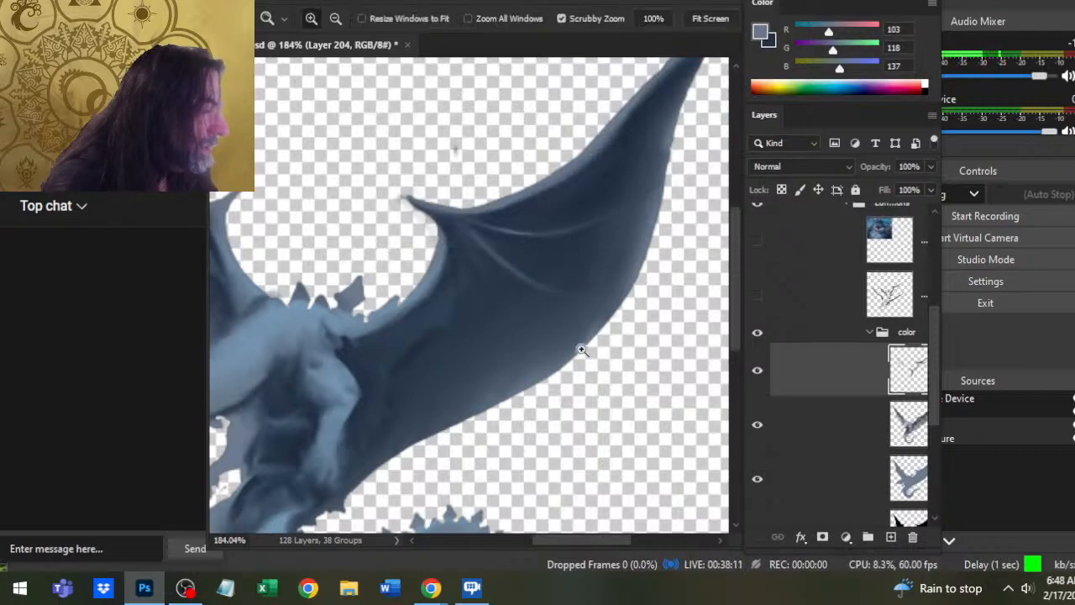
left_click_drag(600, 343, 544, 338)
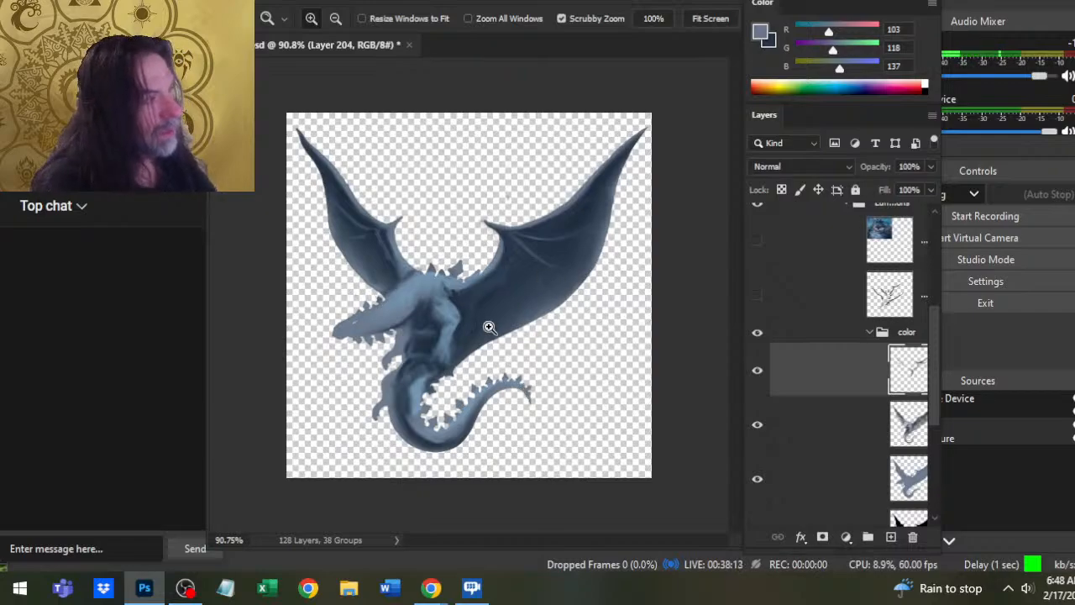
- Highlight the right wing's forearm in light grey-blue, paint navy (44, 58, 76) along its leading edge to the shoulder, and smudge the shading
left_click_drag(388, 229, 445, 272)
key("b")
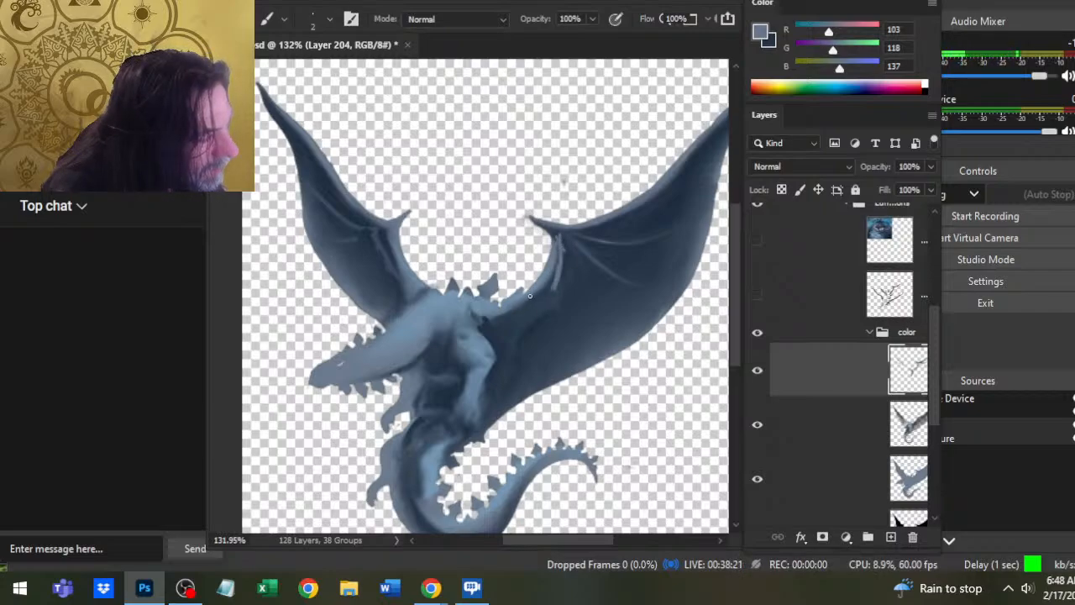
left_click(514, 310, "alt")
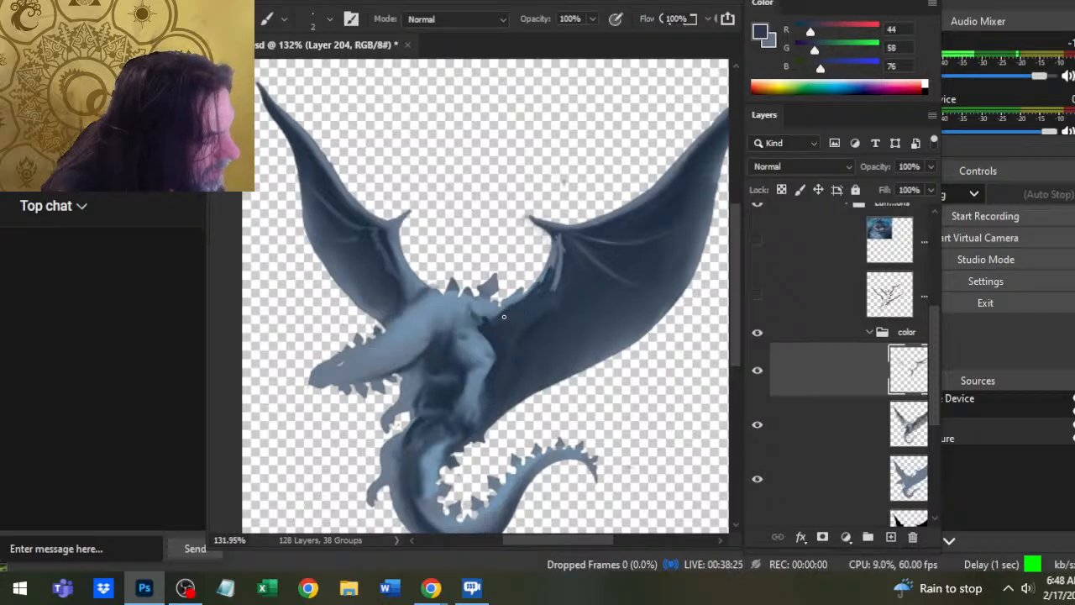
key("r")
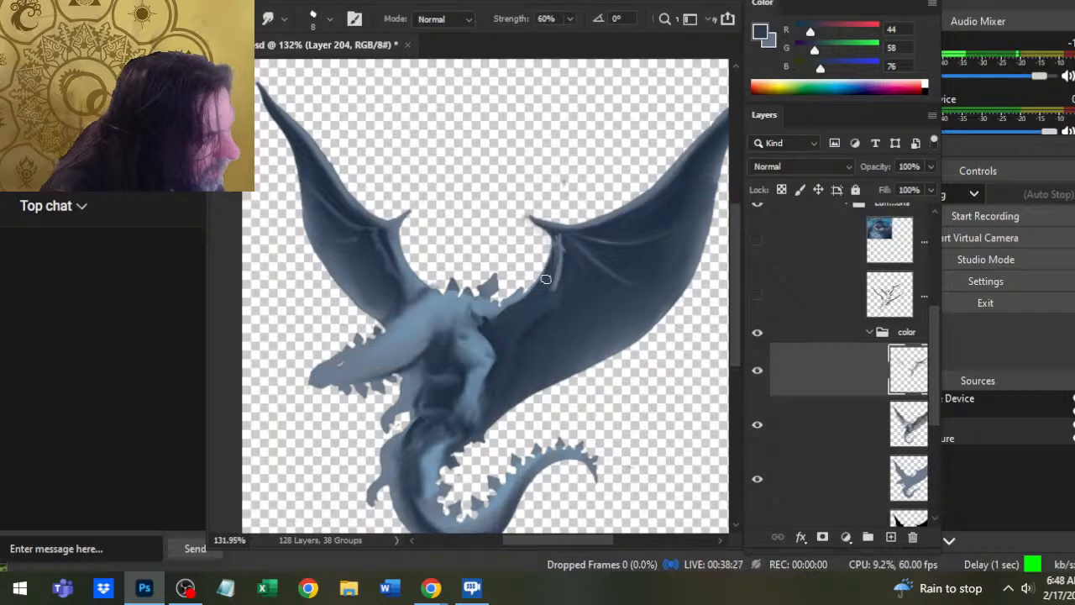
- Paint light grey-blue (103, 118, 137) over the right wing's wrist and upper forearm and smudge it at 60% strength
key("b")
key("x")
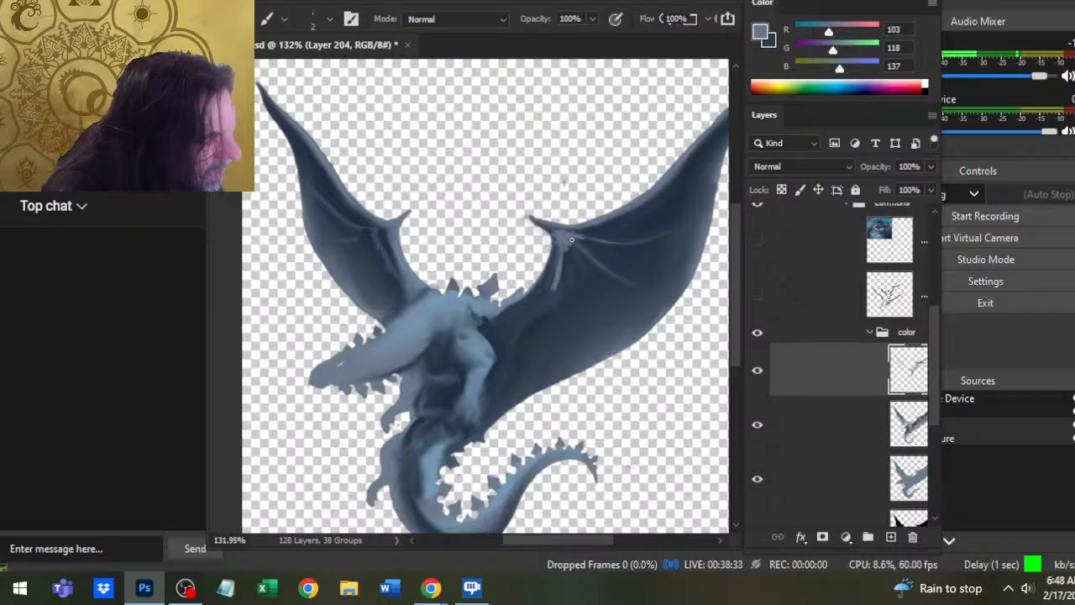
key("r")
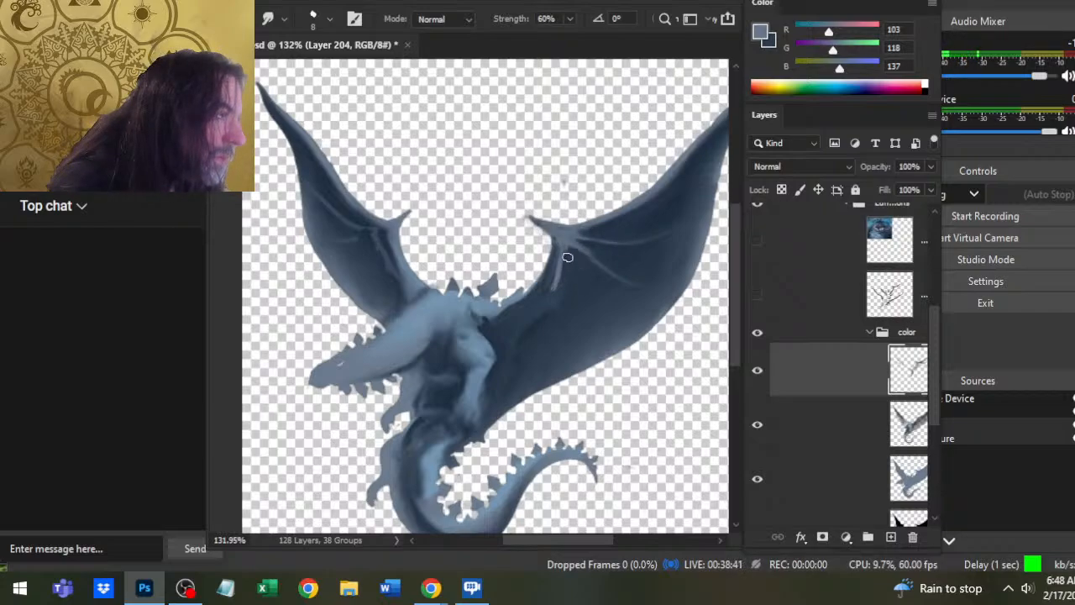
mouse_move(568, 257)
left_mouse_down()
mouse_move(563, 240)
mouse_move(560, 262)
mouse_move(581, 257)
left_mouse_up()
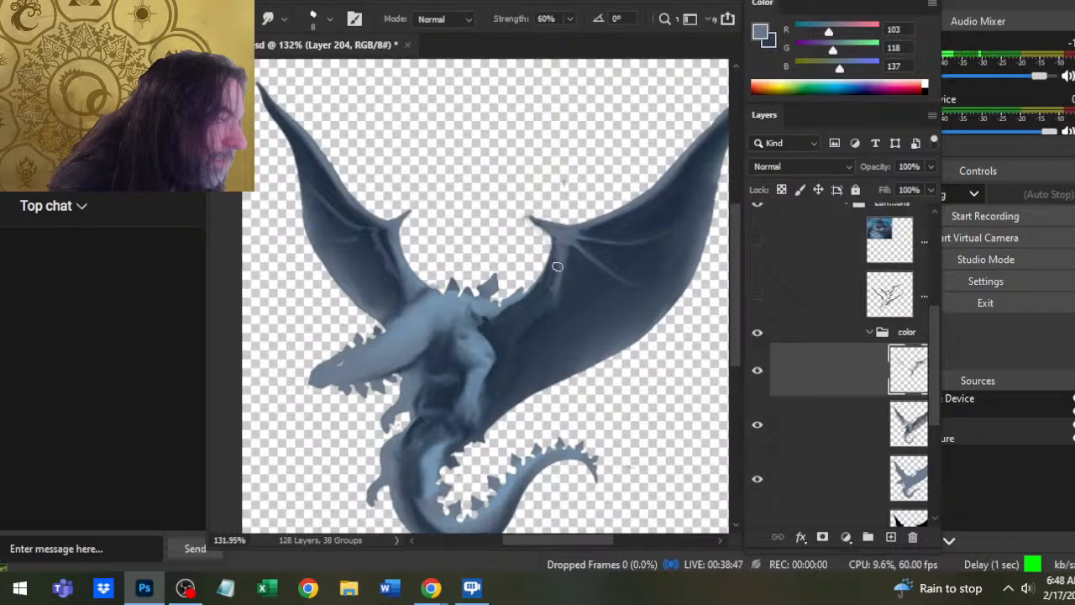
key("b")
key("r")
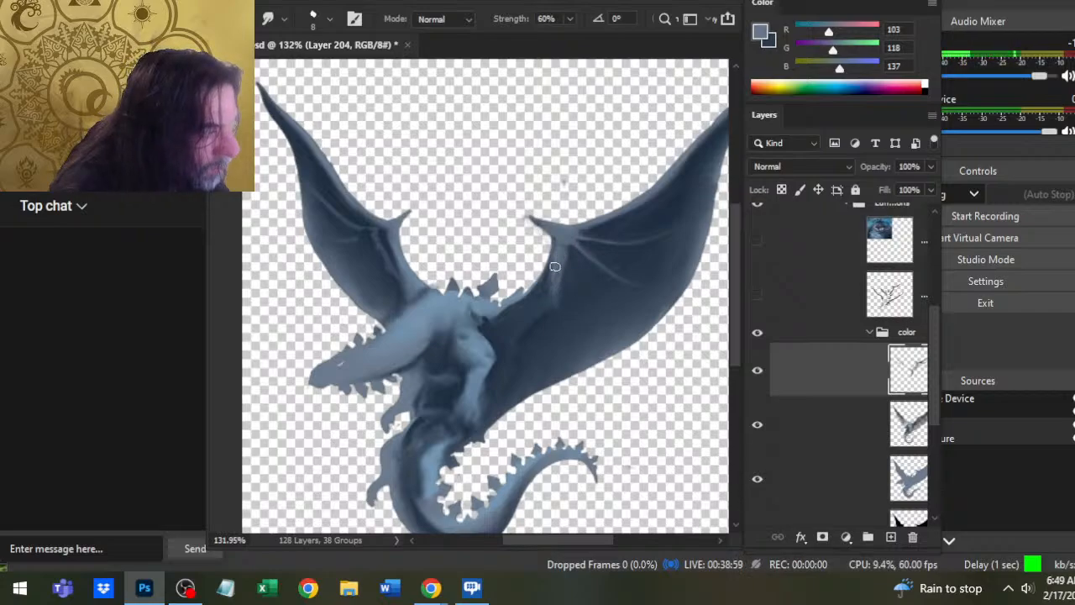
- Darken the leading edge of the right wing's forearm with navy (44, 58, 76) and smudge it into the highlight
left_click(545, 286, "alt")
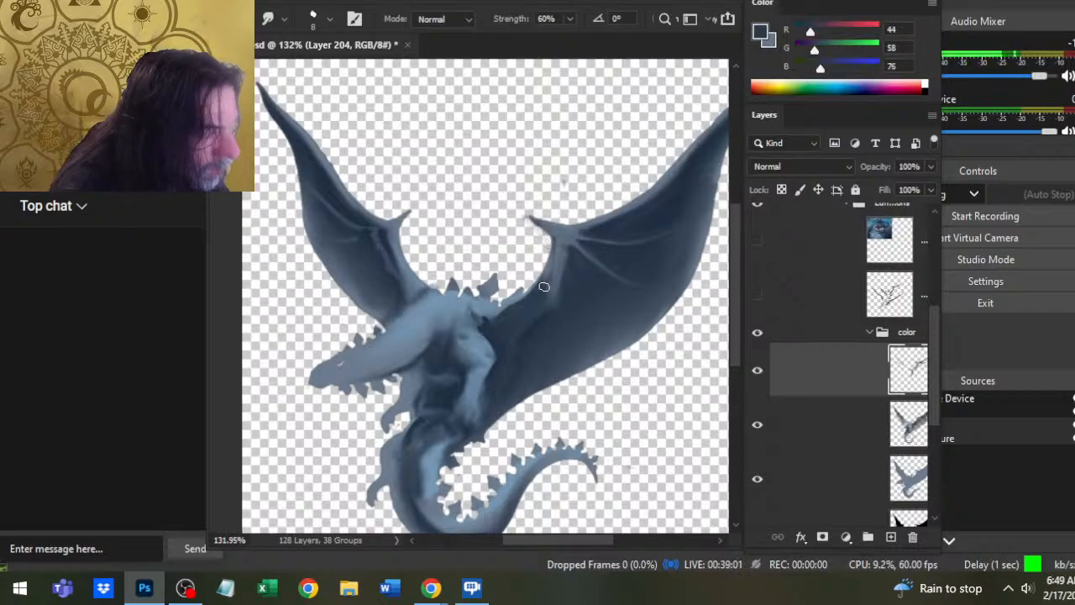
key("b")
key("r")
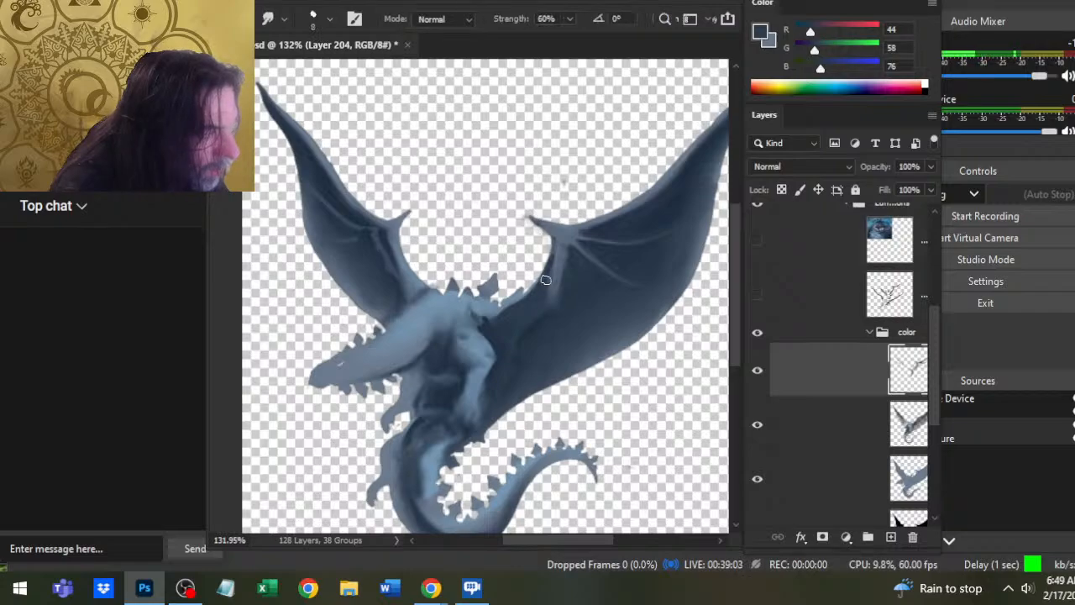
key("b")
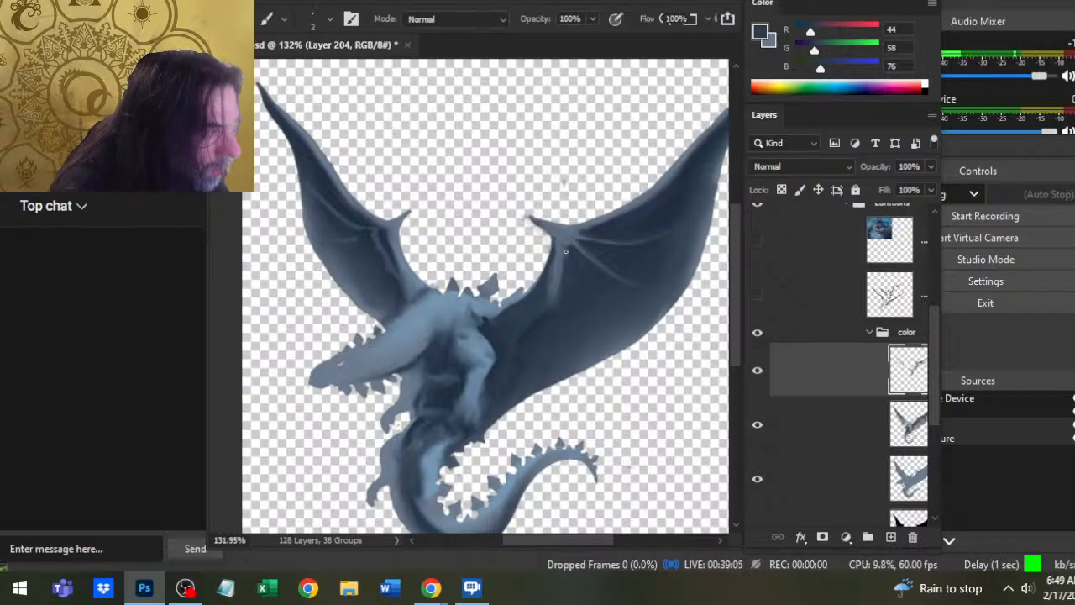
- Add light grey-blue (103, 118, 137) at the right wing's elbow, then refine and smudge the upper arm's shading toward the shoulder
left_click(551, 291, "alt")
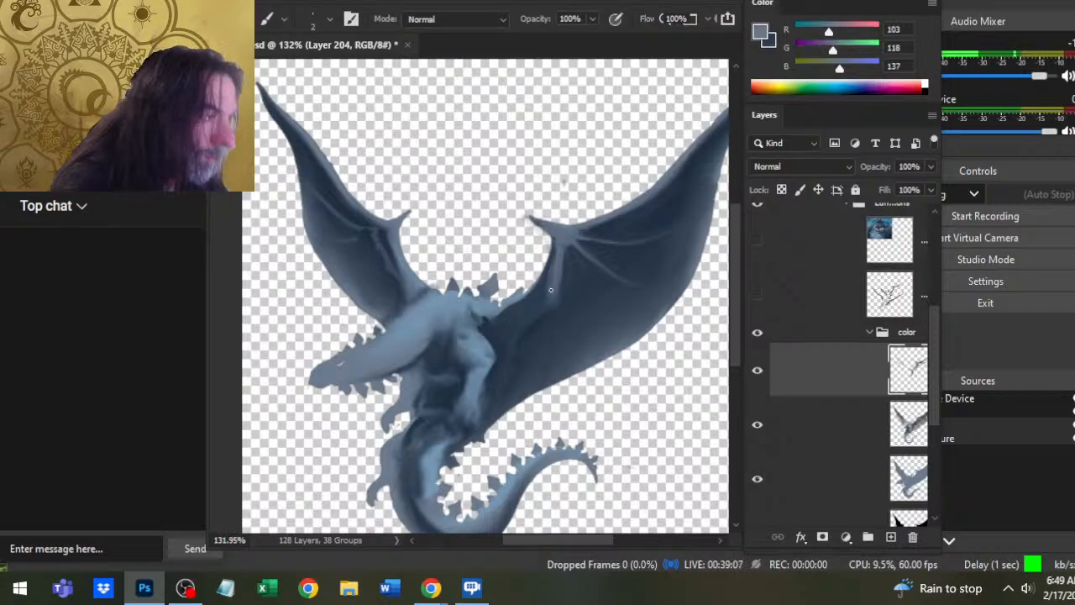
mouse_move(550, 298)
left_mouse_down()
mouse_move(534, 314)
mouse_move(508, 307)
mouse_move(543, 305)
mouse_move(531, 294)
mouse_move(495, 313)
mouse_move(504, 298)
mouse_move(504, 307)
mouse_move(546, 301)
left_mouse_up()
key("x")
key("r")
key("e")
key("r")
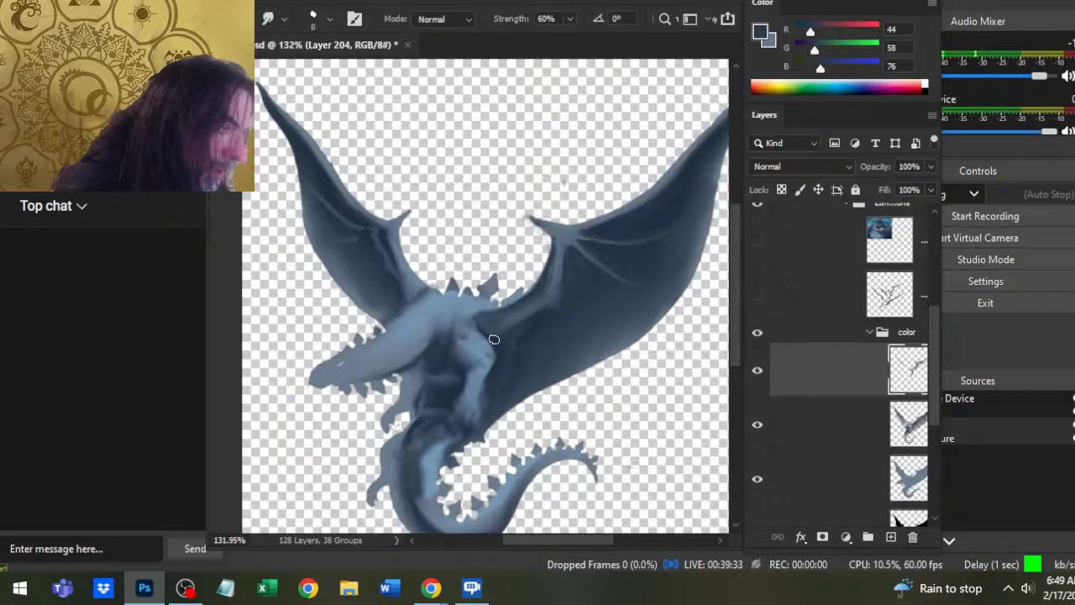
- Paint light grey-blue (103, 118, 137) highlights along the right wing's upper arm up to the elbow and smudge them
key("b")
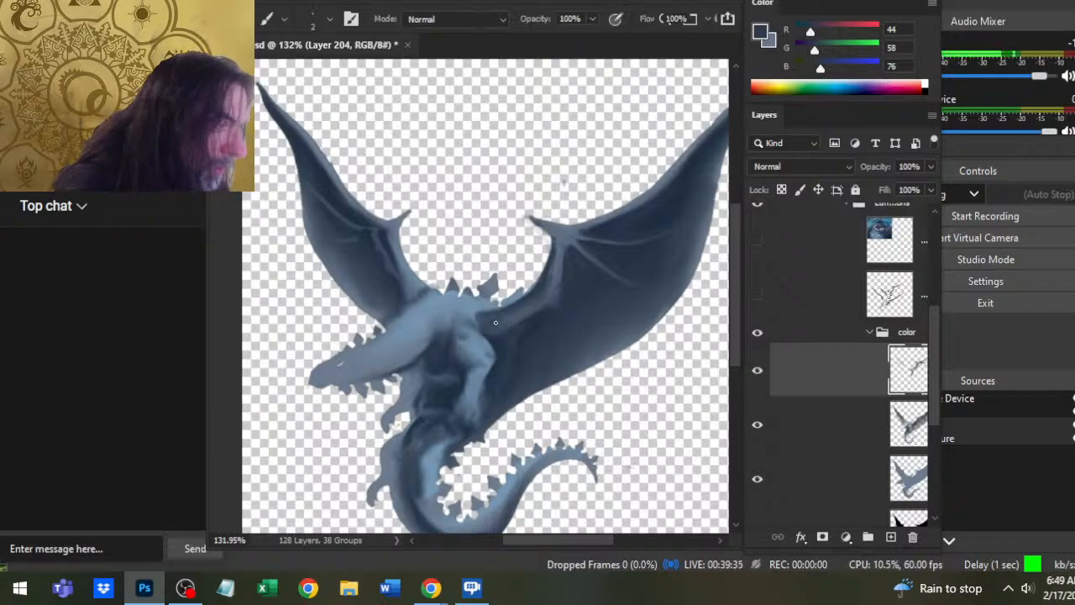
key("x")
left_click_drag(495, 326, 525, 310)
key("r")
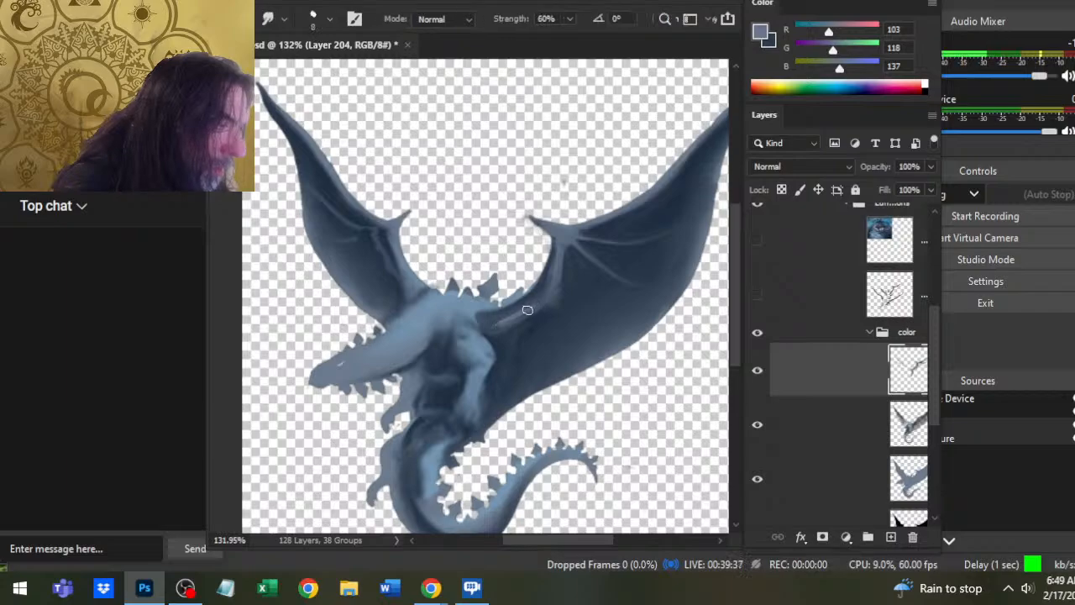
key("b")
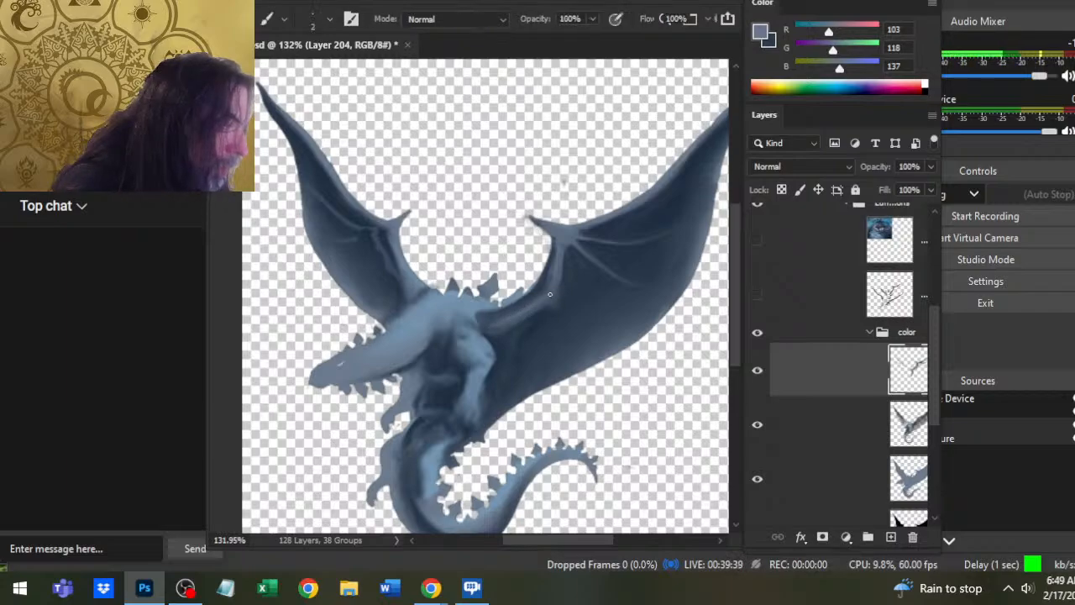
key("r")
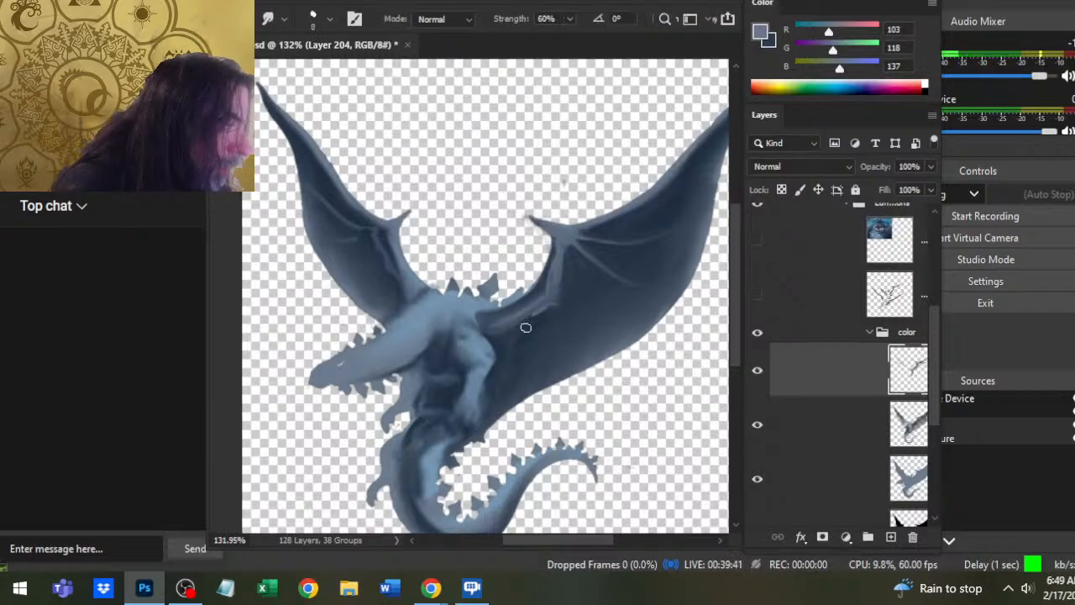
- Sample dark navy (9, 25, 41) from the reference painting, shade beneath the right wing's upper arm and along the forearm, and smudge the shading
key("x")
key("b")
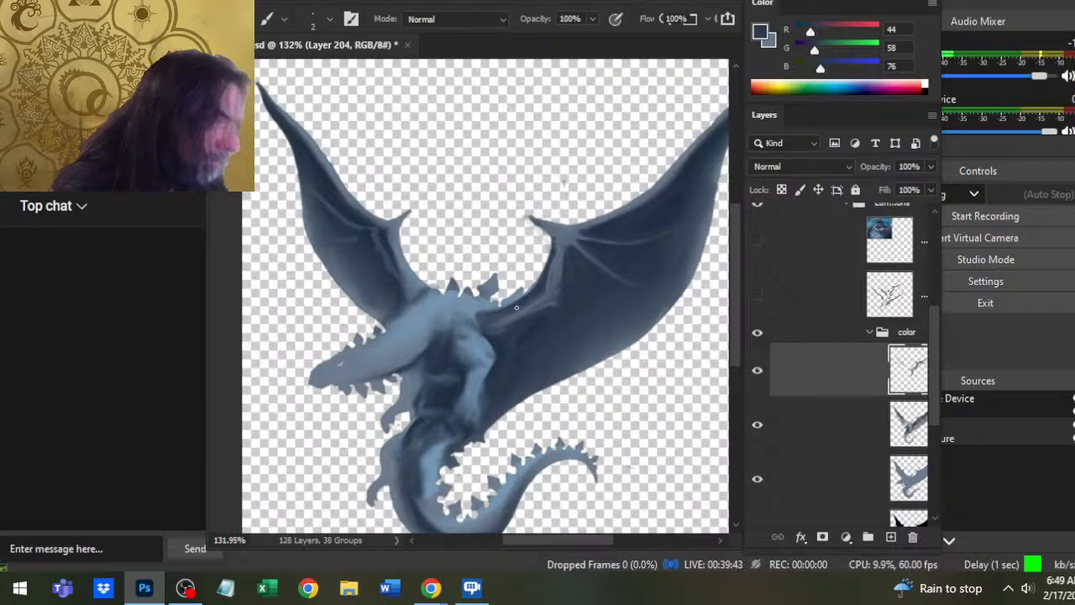
left_click(758, 241)
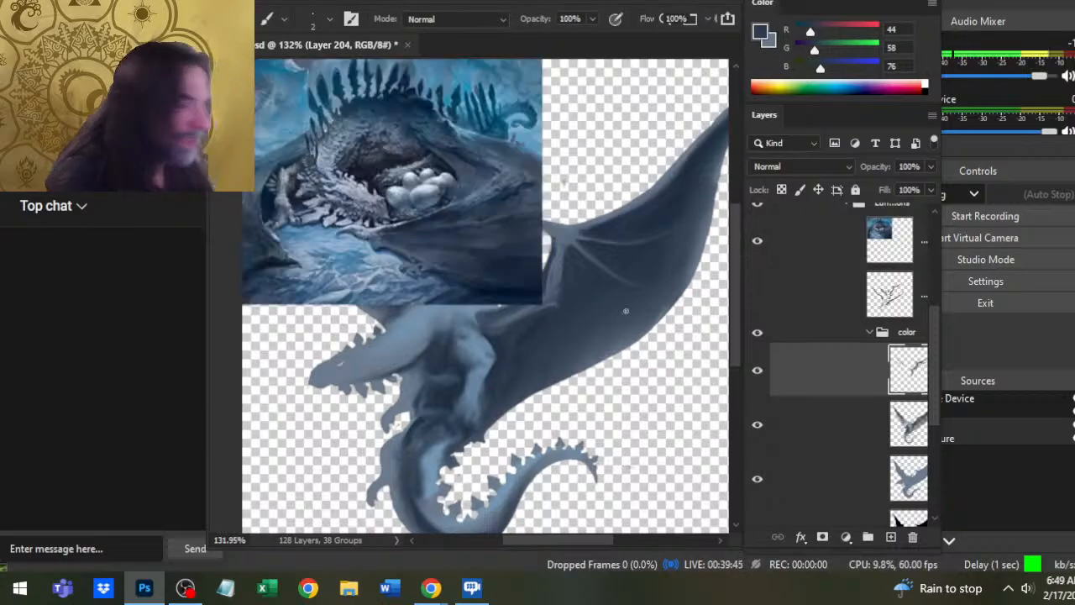
mouse_move(470, 168)
left_mouse_down()
mouse_move(434, 192)
mouse_move(456, 161)
left_mouse_up()
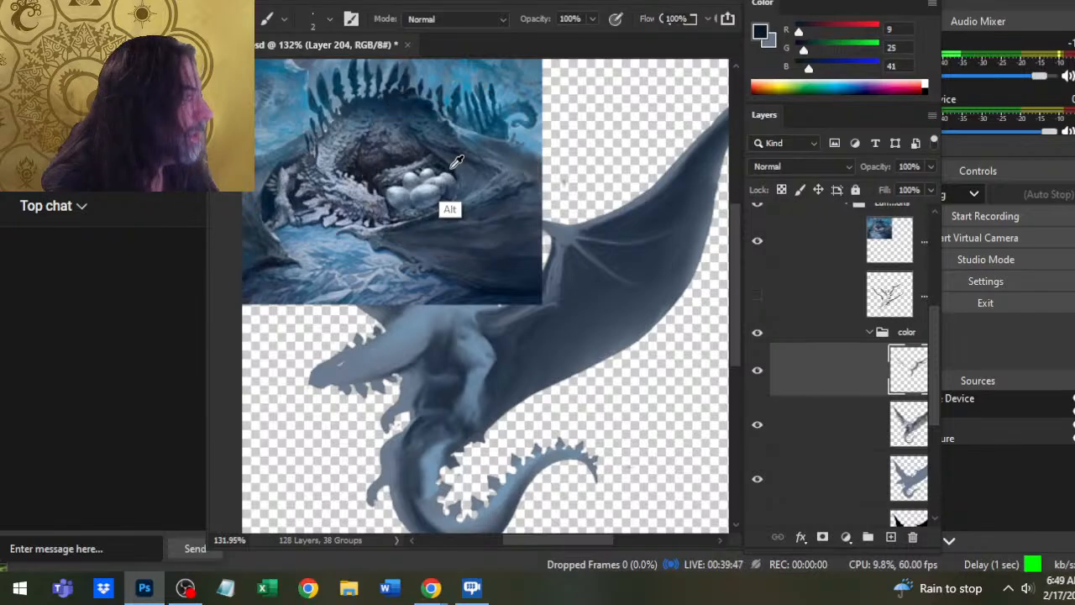
left_click(758, 241)
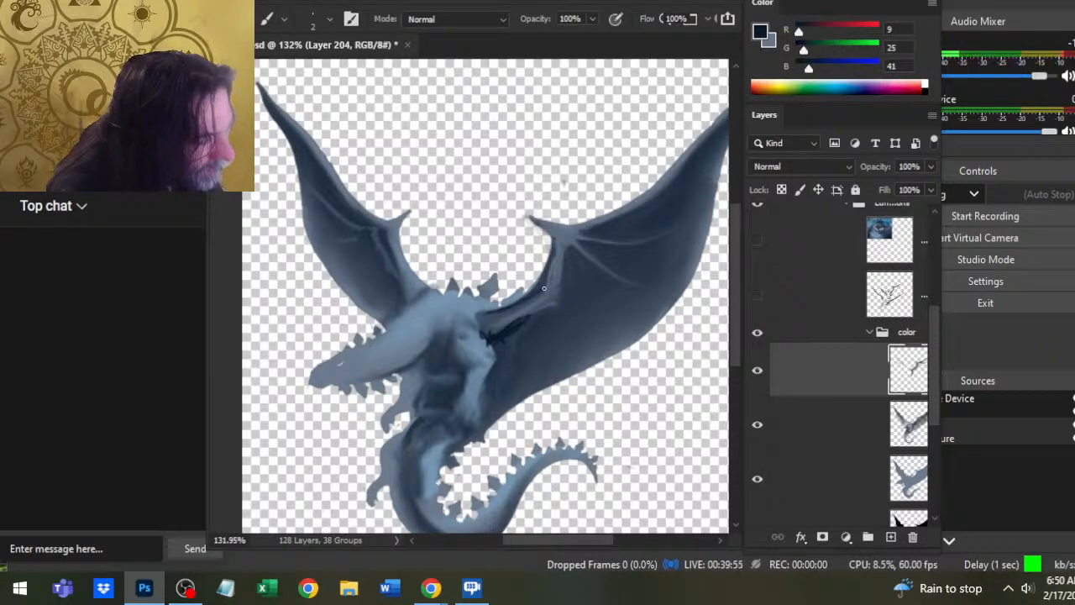
key("r")
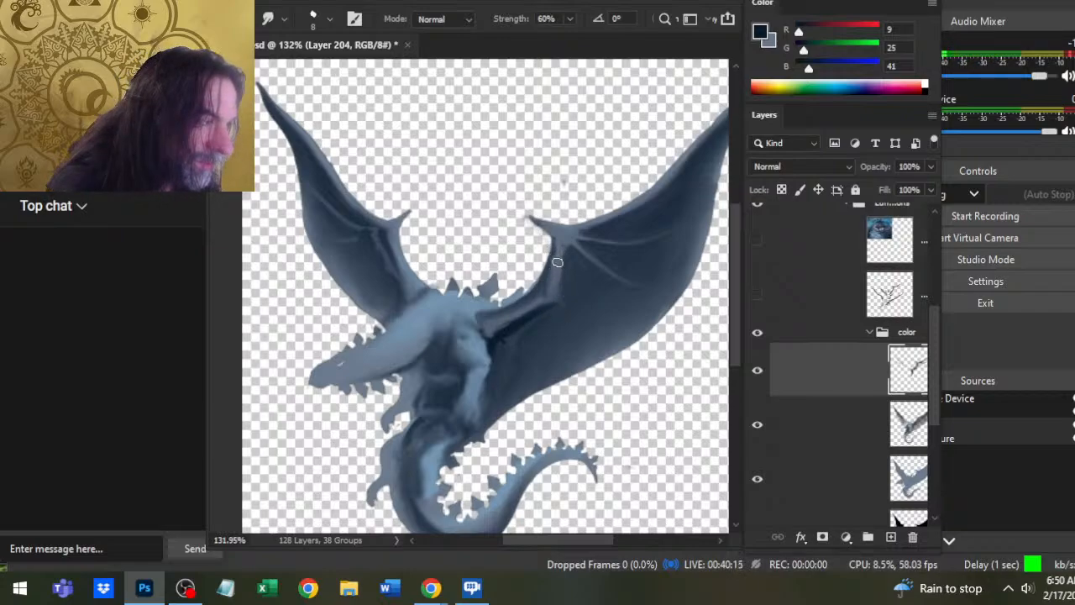
- Paint light grey-blue (103, 118, 137) over the right wing's upper arm near the shoulder and smudge it along the arm
left_click(525, 313, "alt")
key("b")
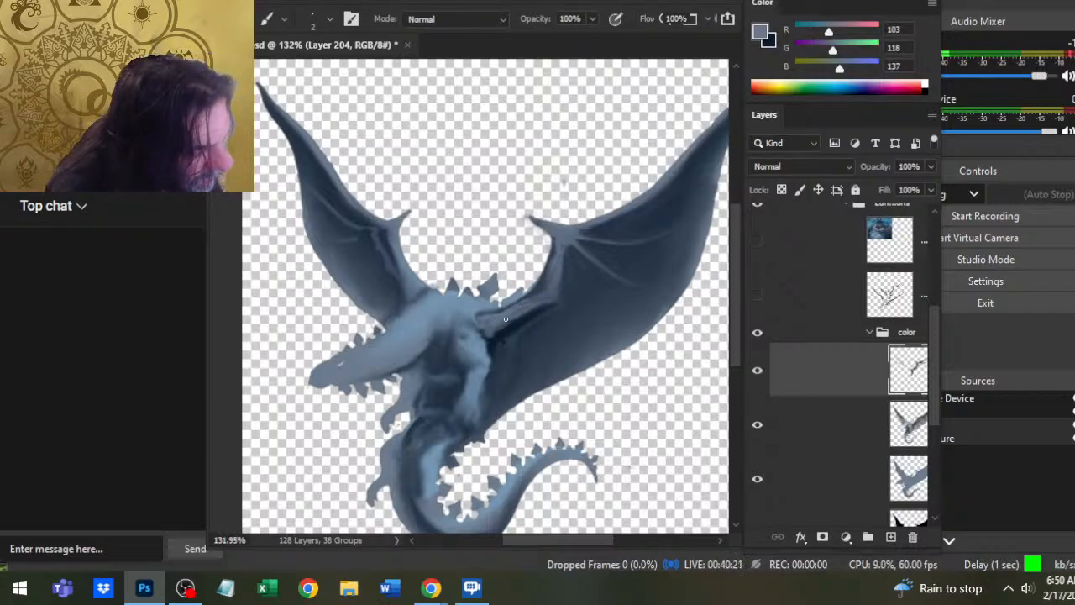
key("r")
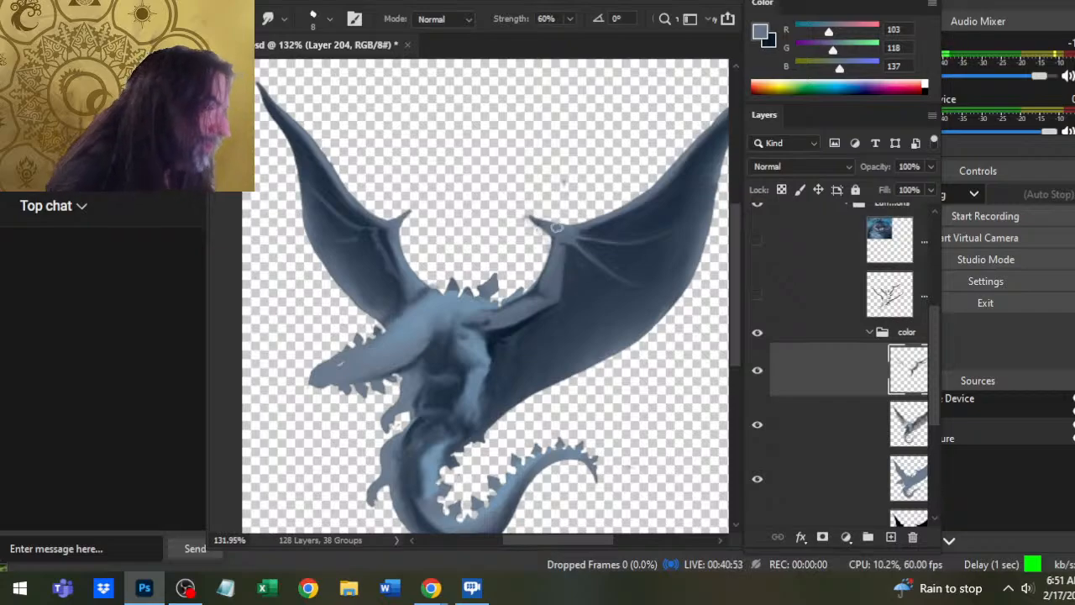
- Deepen the shading around the right wing's wrist and finger bases with dark navy (9, 25, 41) and smudge it outward
left_click(568, 235, "alt")
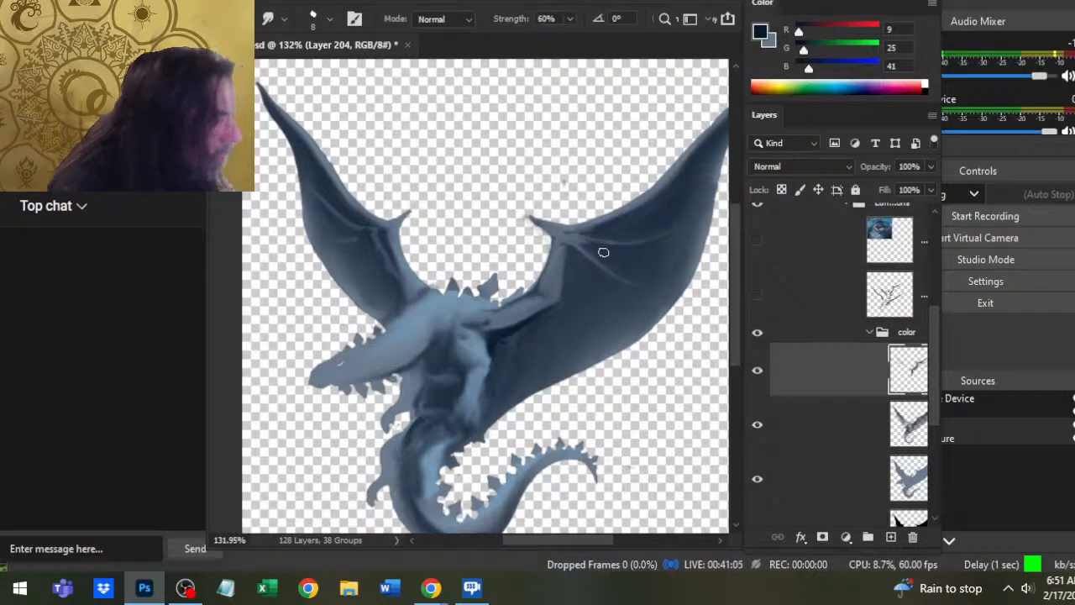
key("ctrl")
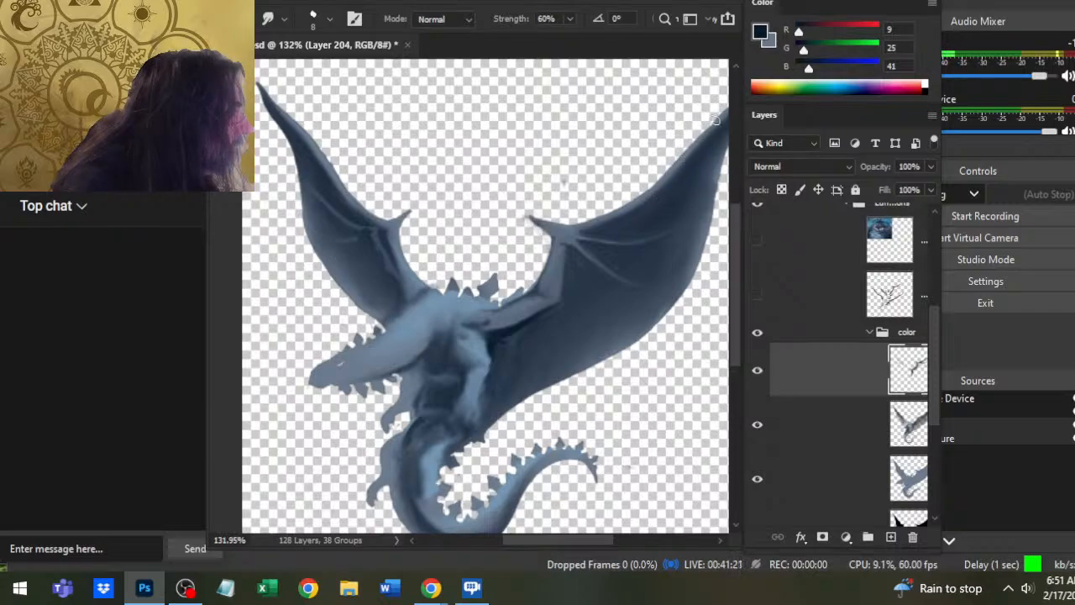
left_click_drag(664, 210, 584, 272)
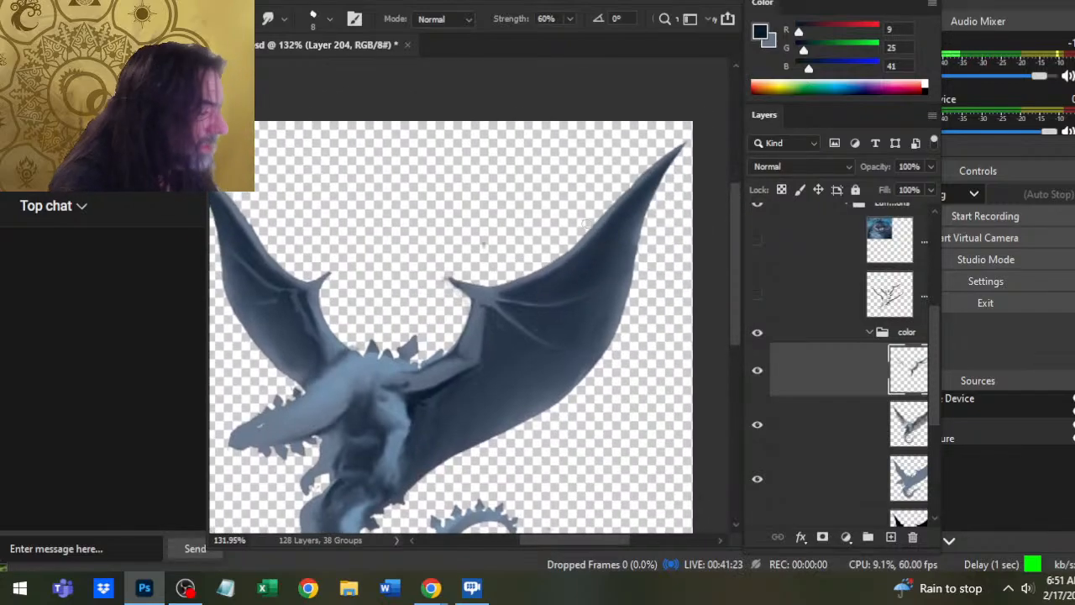
- Compare the shading layer hidden and shown, and merge the wing detail layer, Layer 204, down into Layer 202
left_click(759, 427)
left_click(759, 429)
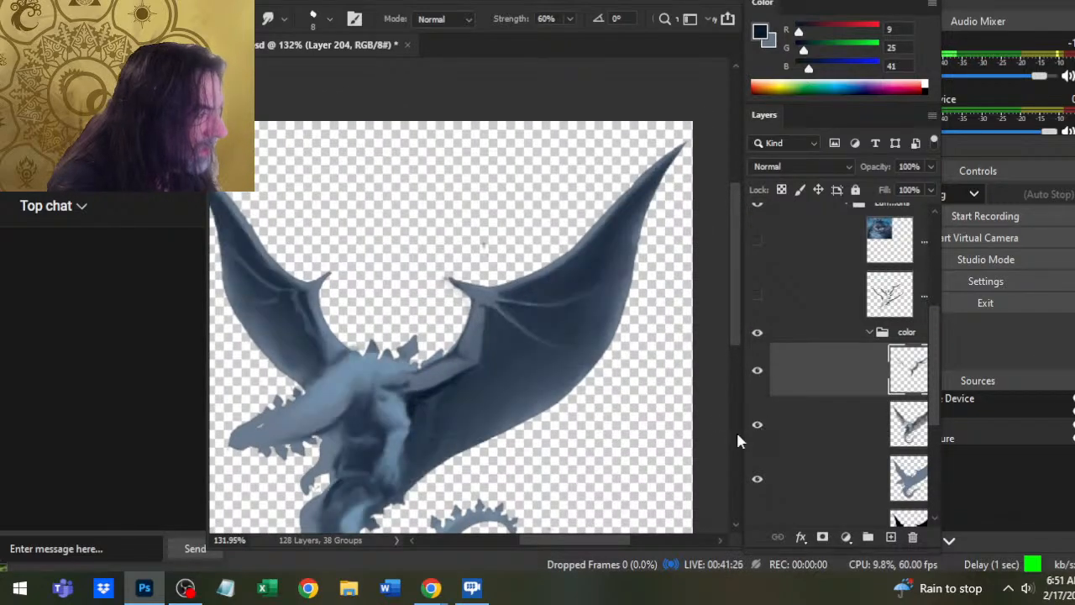
right_click(813, 361)
left_click(882, 459)
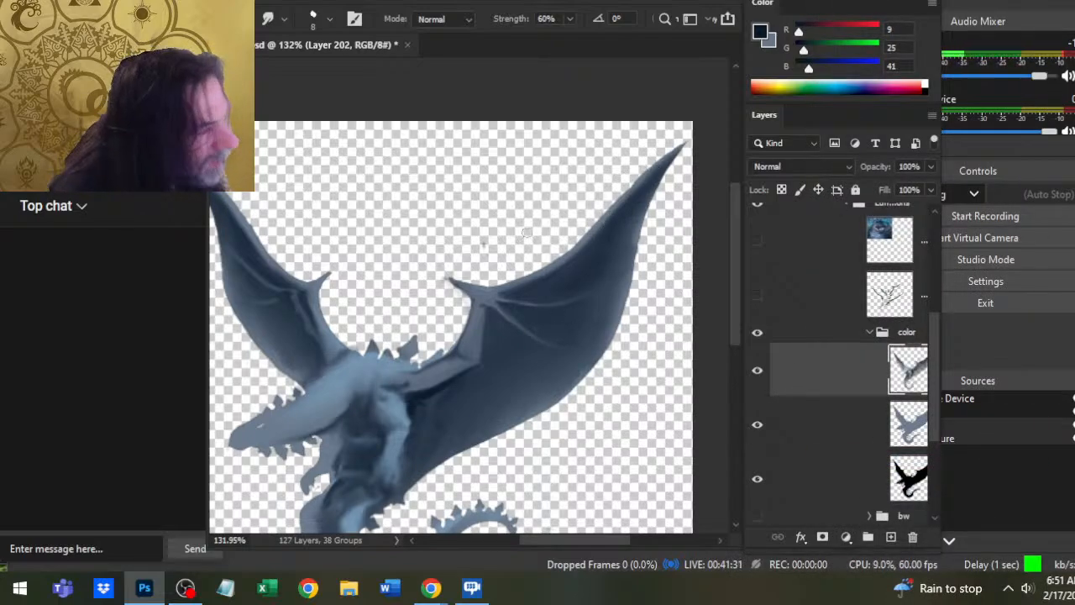
- Check Layer 200, Group 4 copy 4 and the bw group's silhouette for stray specks above the dragon's back with the Eraser, and return to Layer 202
key("e")
left_click(815, 441)
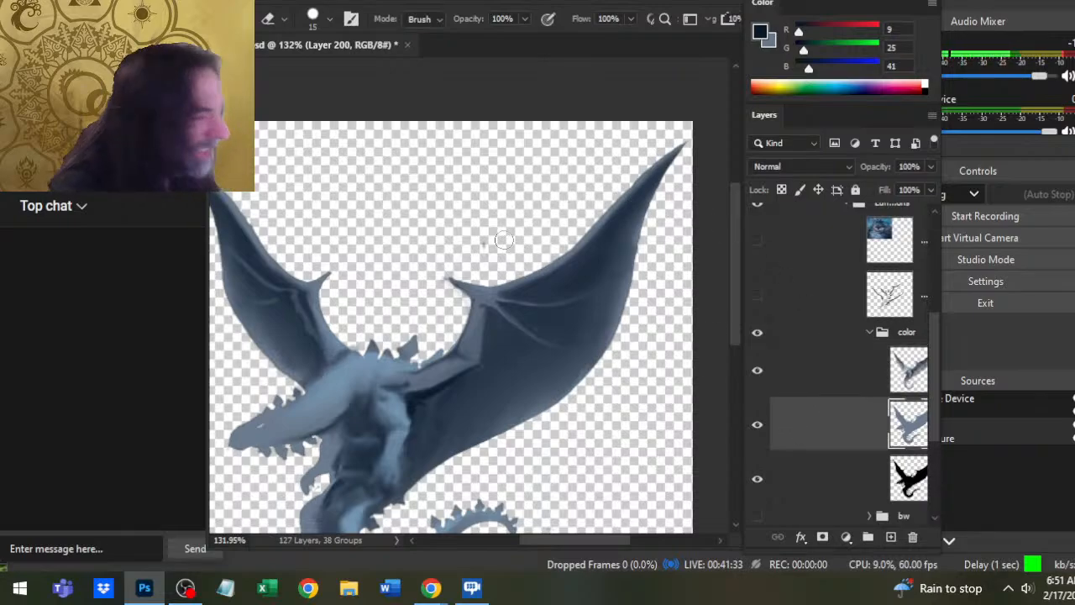
left_click(832, 487)
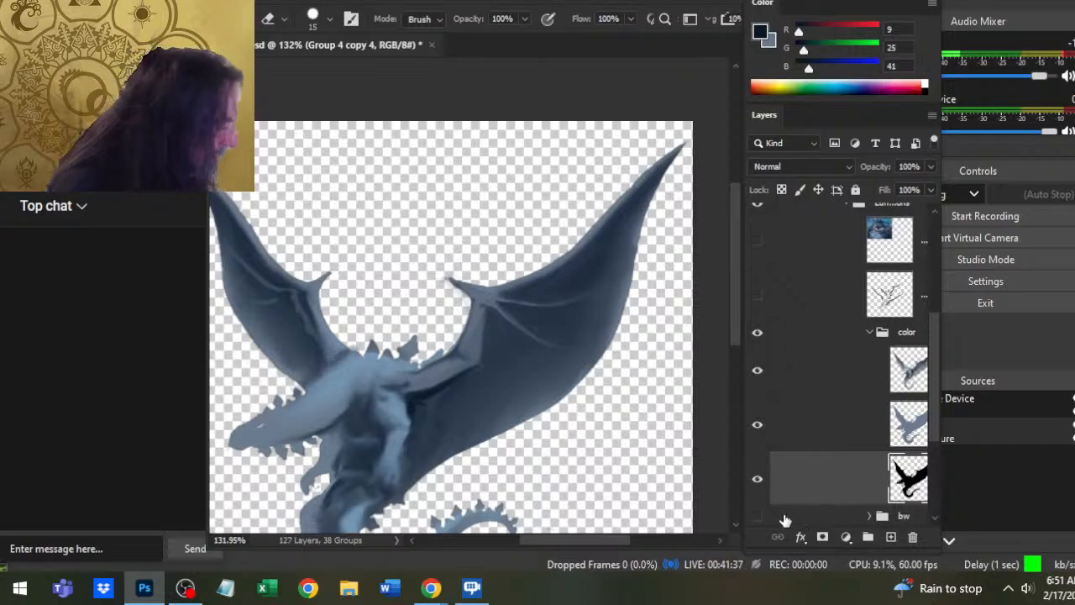
left_click_drag(936, 362, 936, 395)
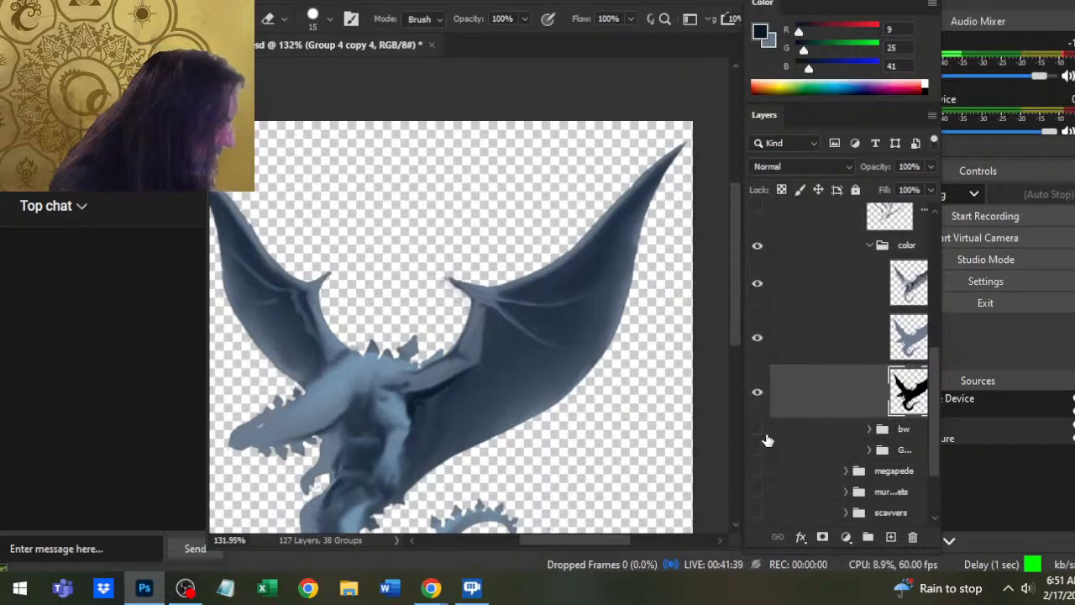
left_click(762, 431)
left_click(866, 435)
left_click(870, 429)
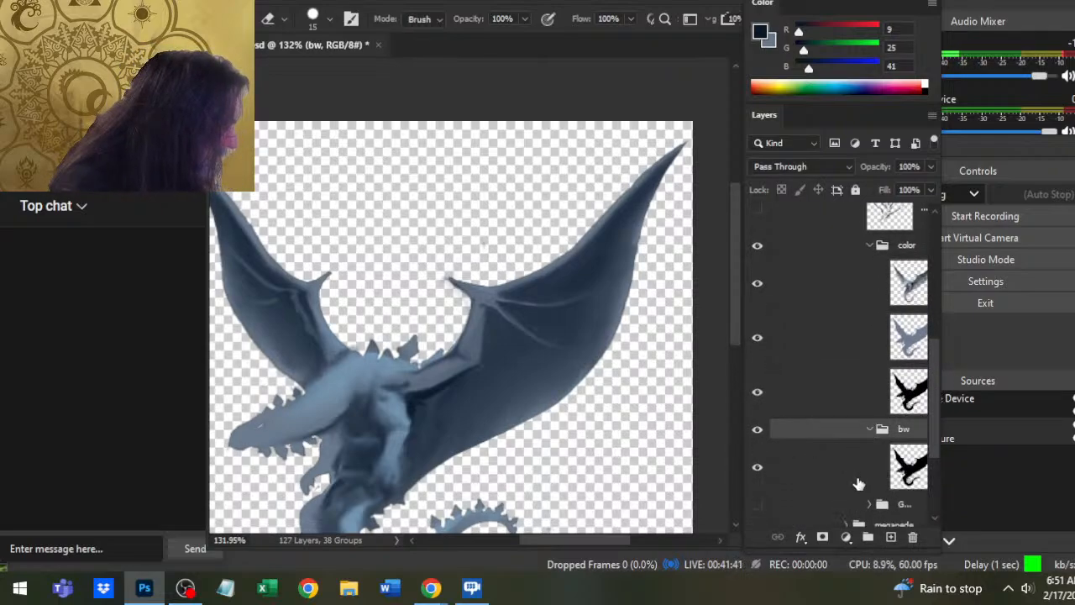
left_click(857, 469)
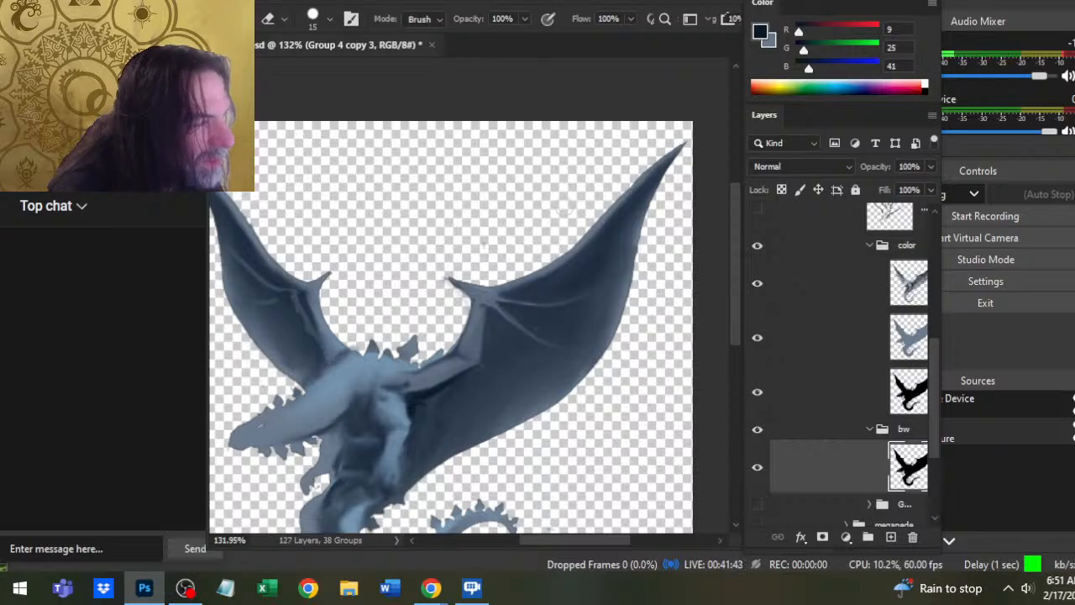
left_click(870, 430)
left_click(900, 288)
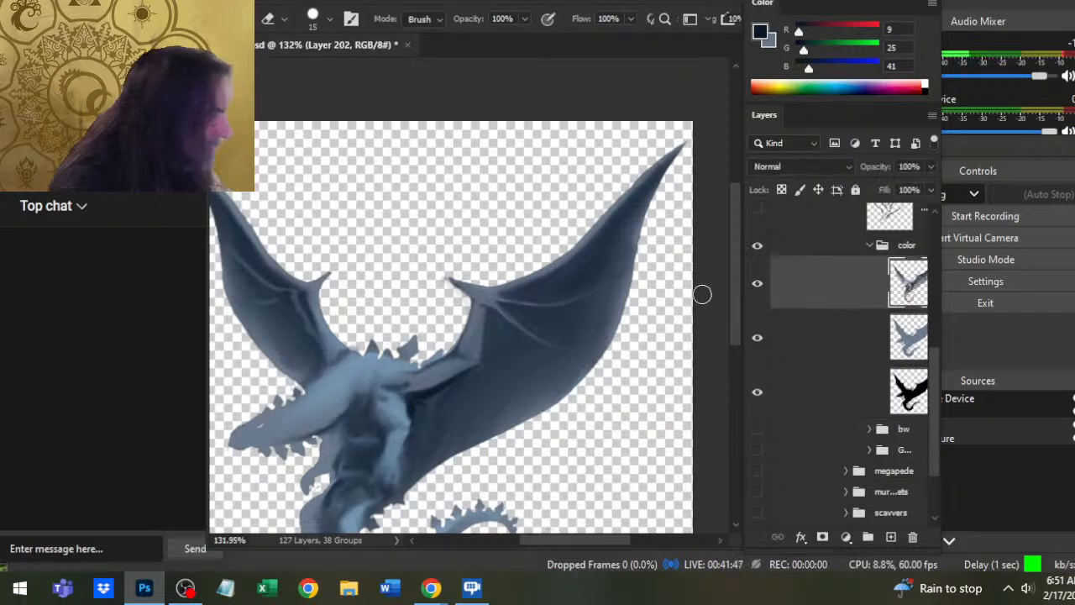
- Refine the right wing's leading edge, tip and finger bones on Layer 202 by alternating the Smudge and Eraser tools
key("r")
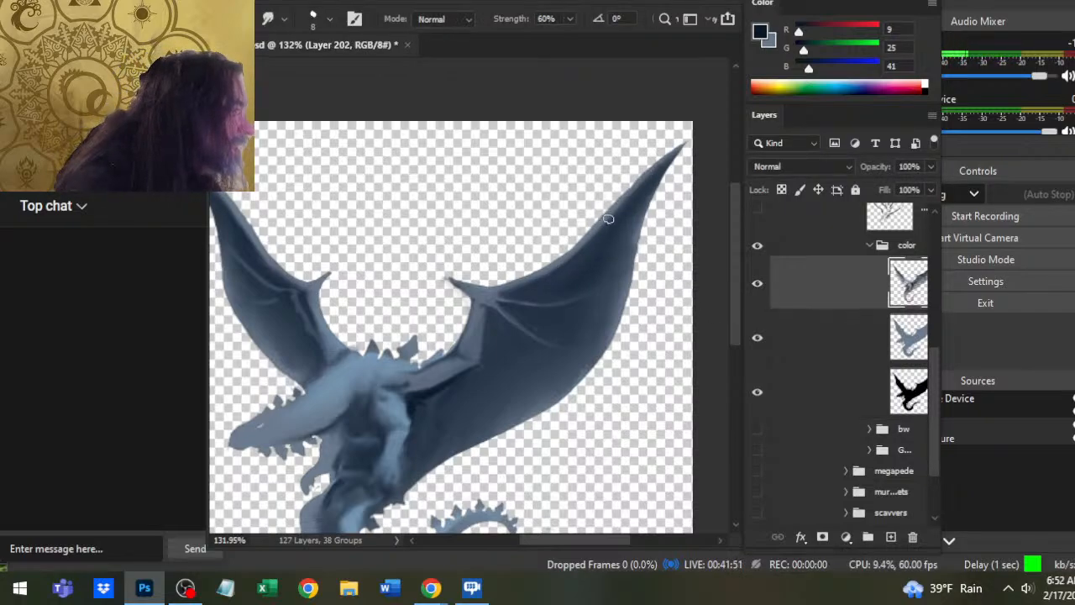
key("e")
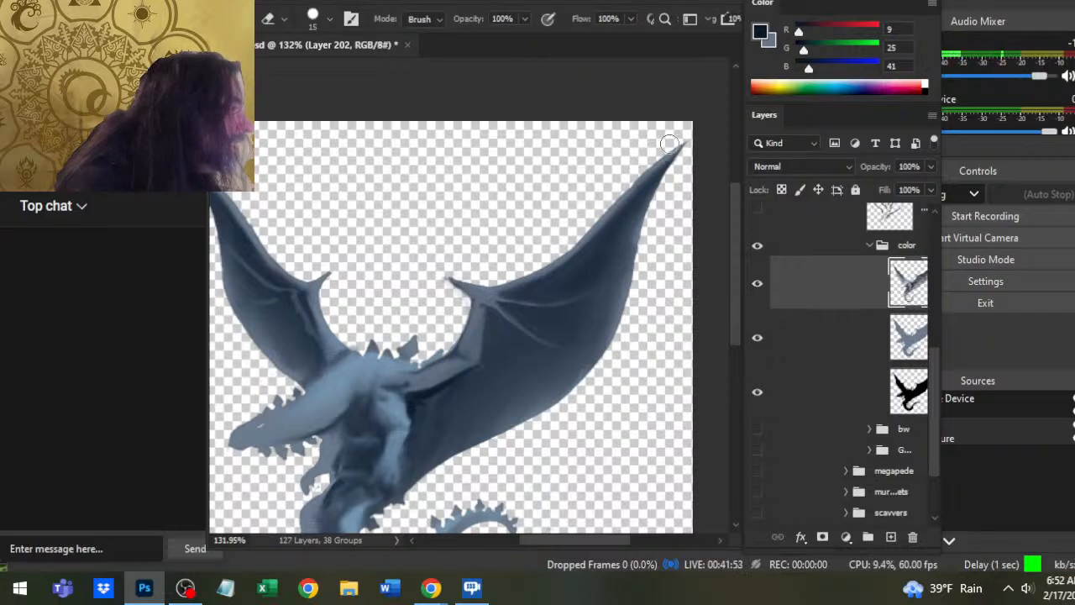
key("r")
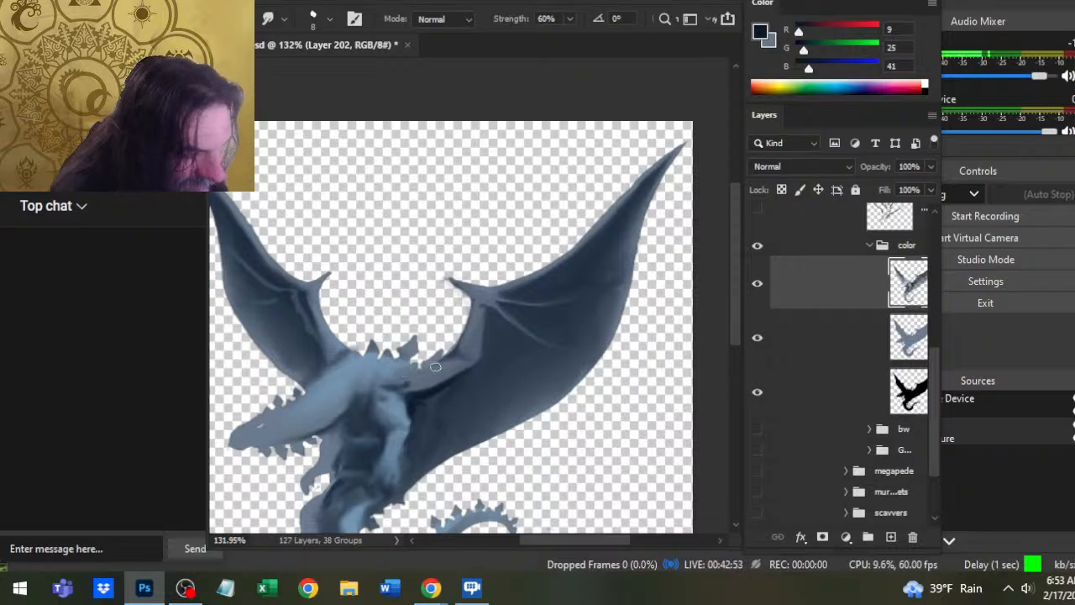
- Paint thin dark navy (9, 25, 41) lines at the right wing's shoulder and upper arm and smudge them into the form
key("b")
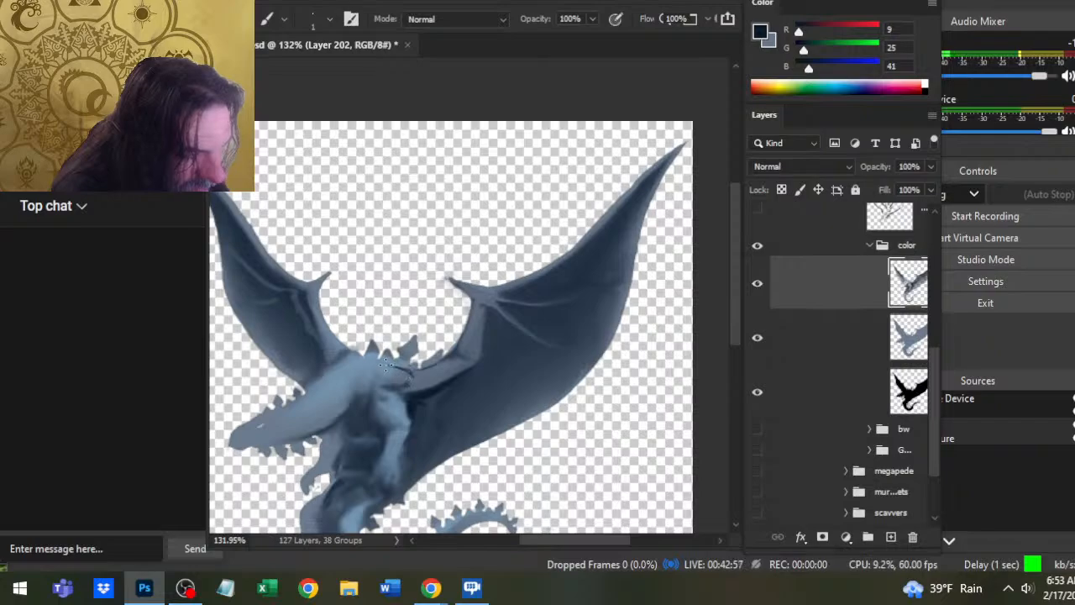
key("r")
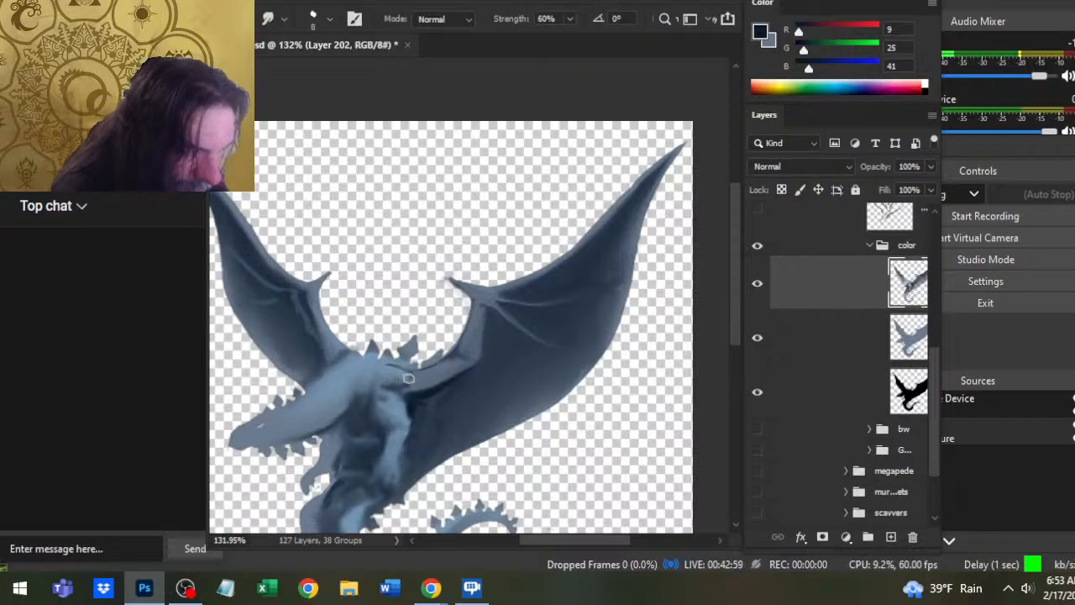
key("b")
key("r")
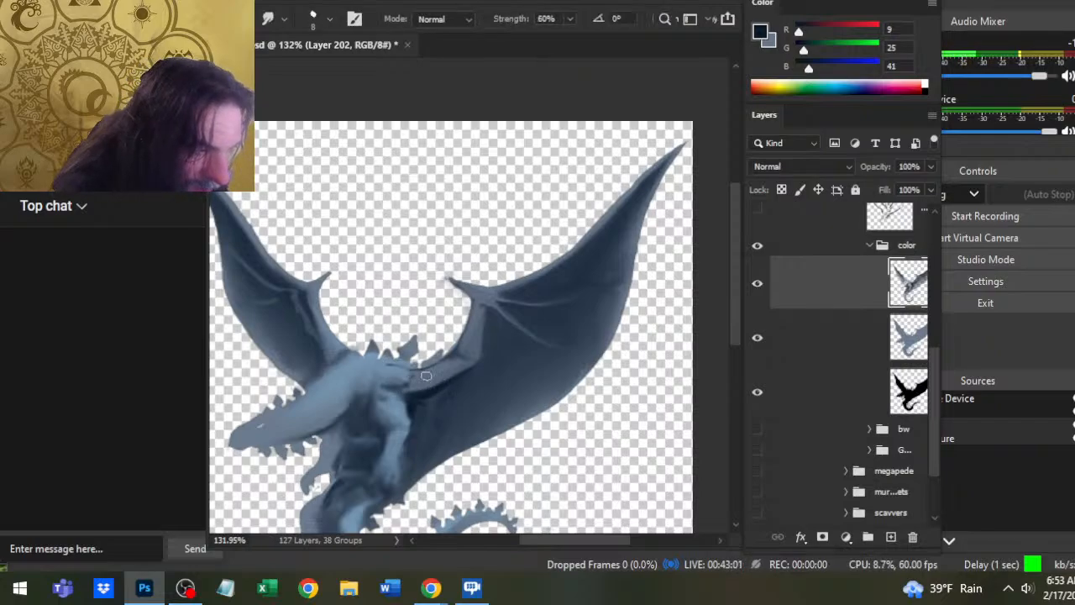
key("b")
key("r")
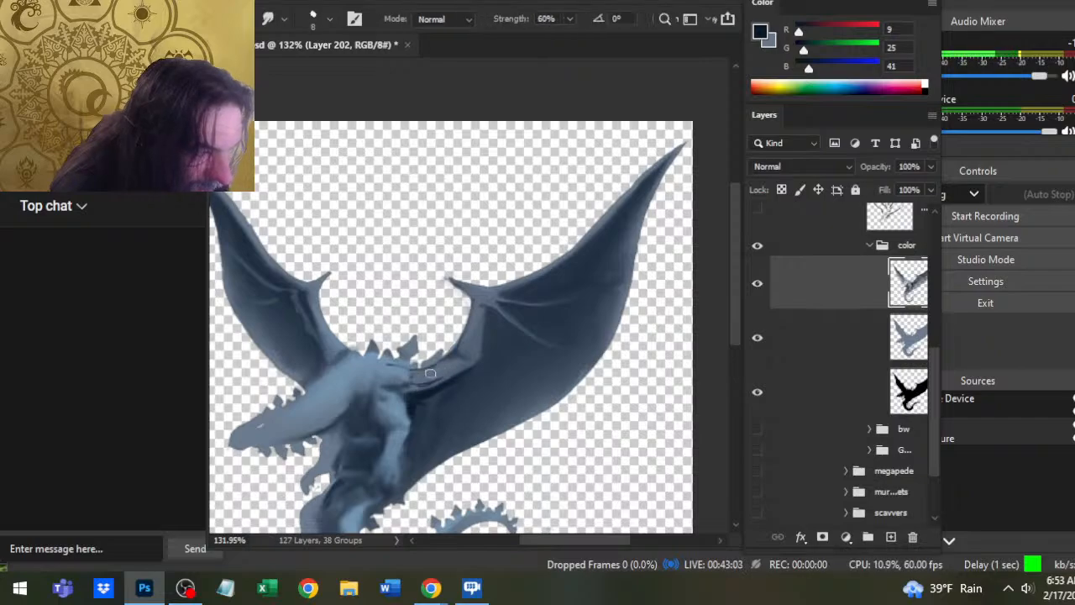
key("b")
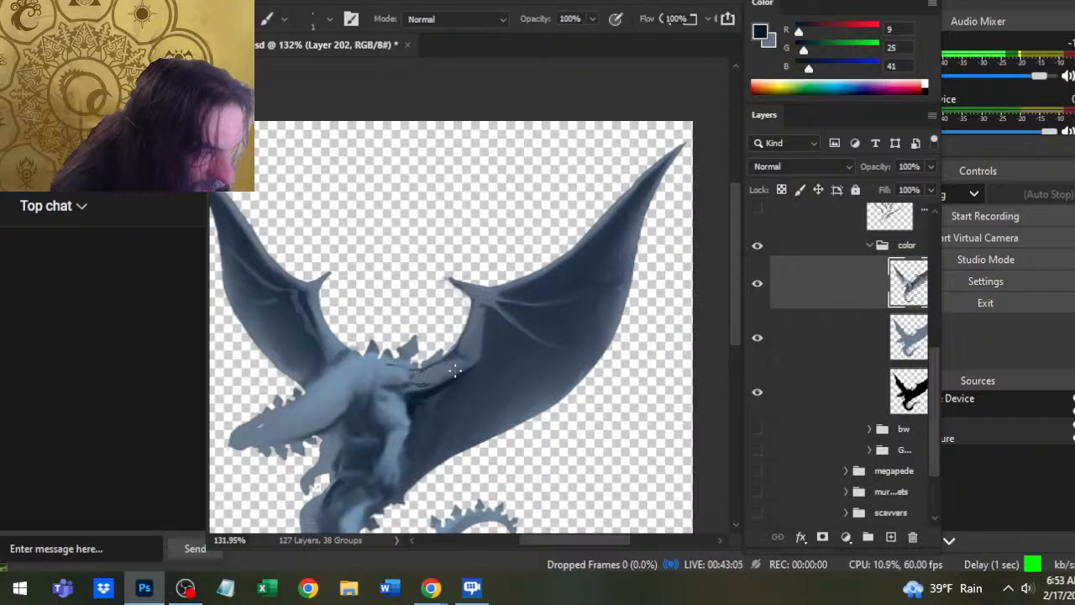
- Shade the right wing's elbow and the membrane side of its forearm with dark navy (9, 25, 41) and smudge the edges
key("r")
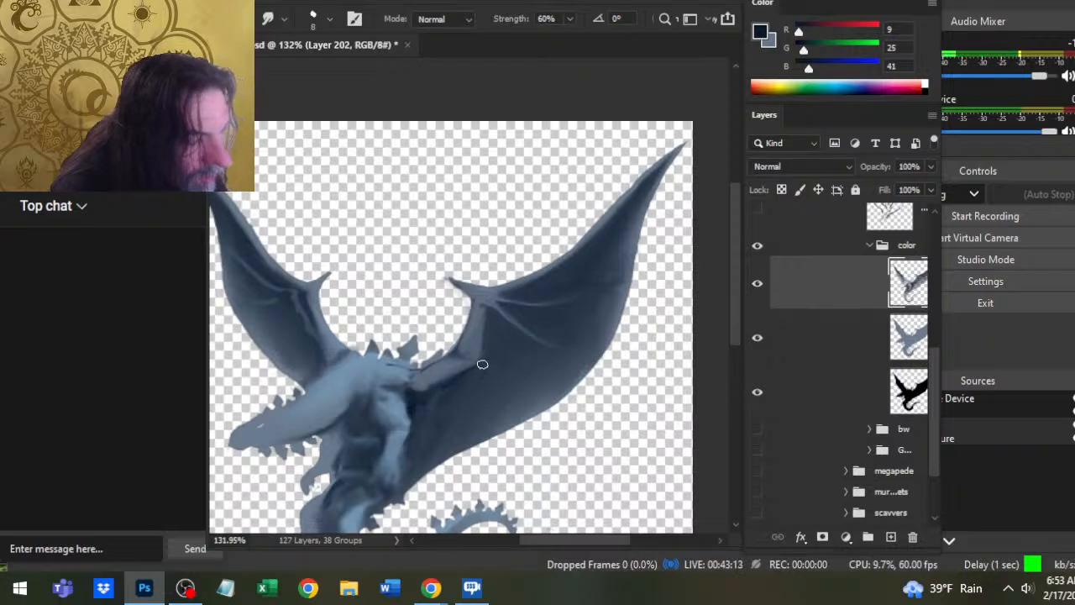
key("b")
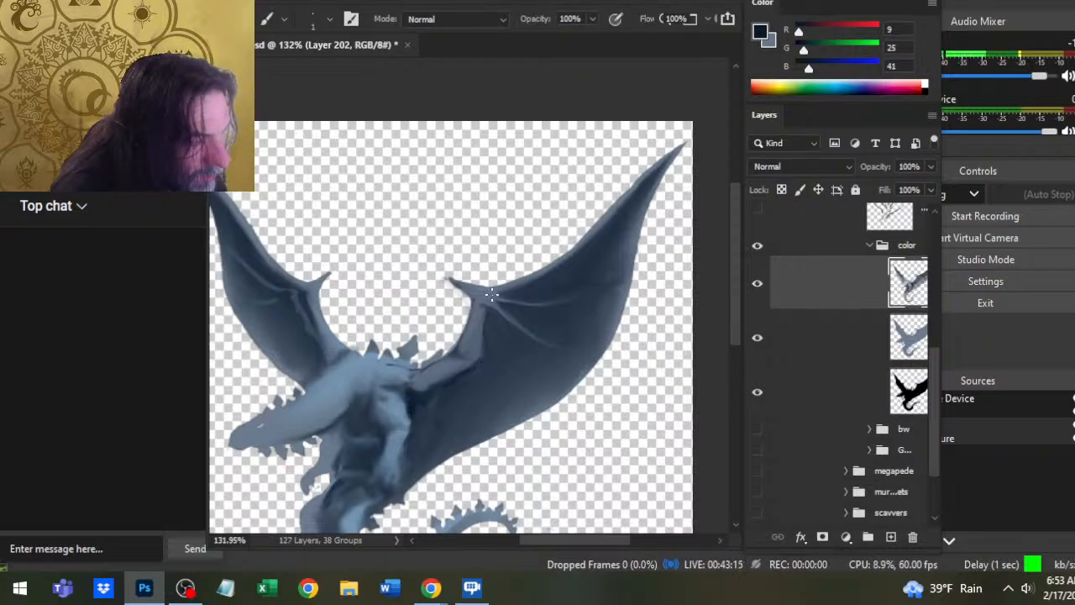
key("r")
key("b")
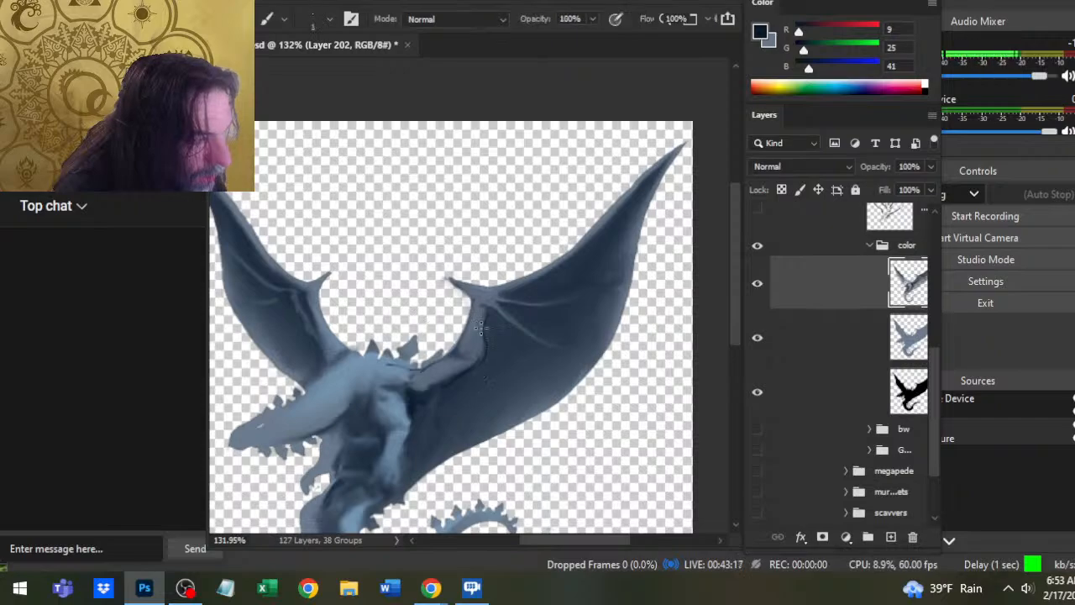
key("r")
key("b")
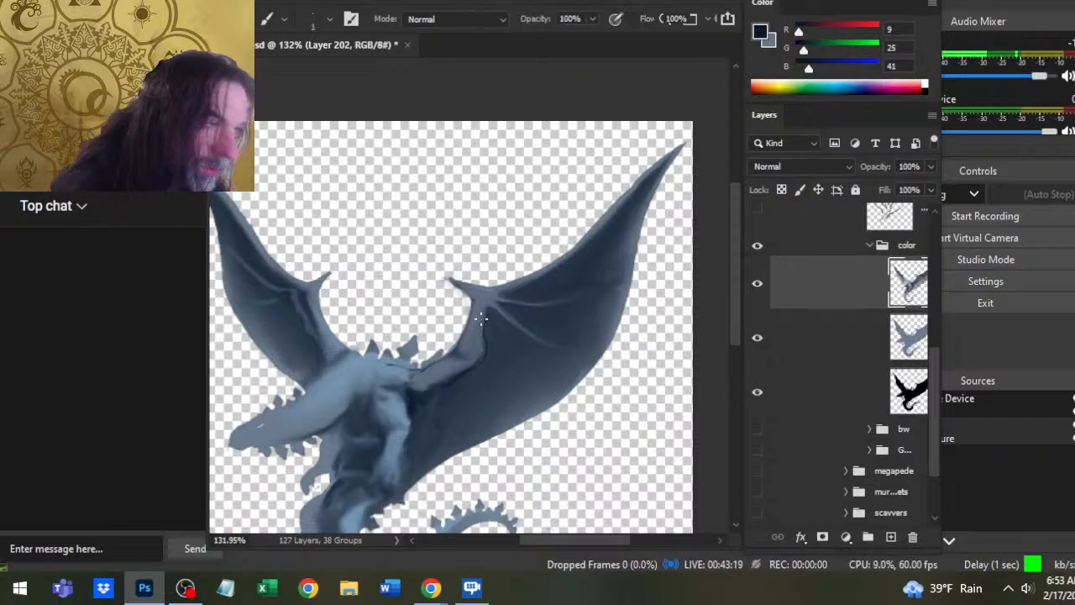
left_click_drag(479, 504, 516, 437)
key("r")
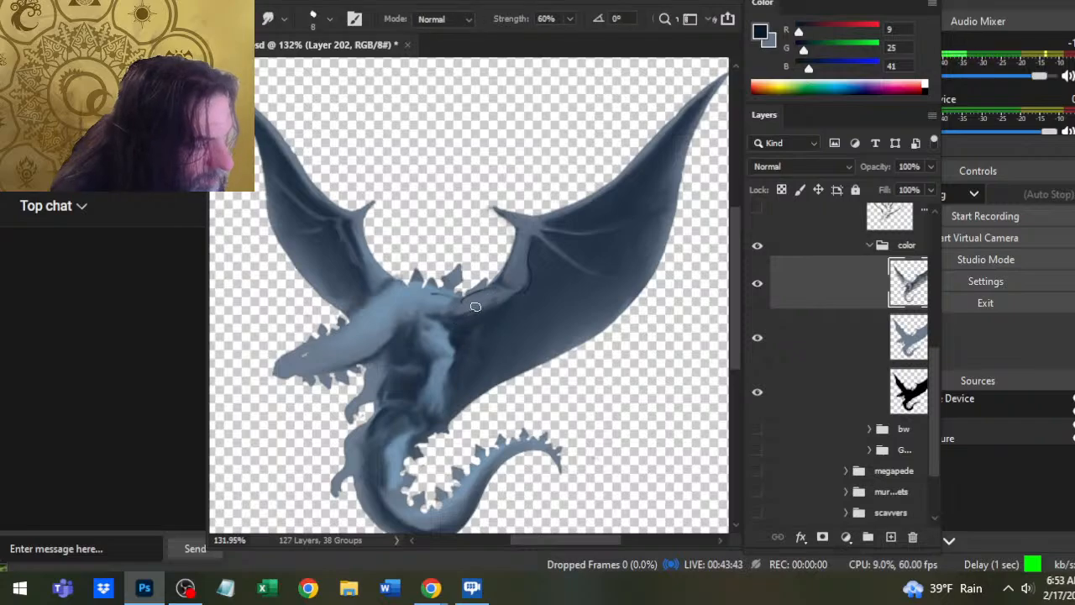
- Switch to light grey-blue (103, 118, 137), paint a thin highlight beneath the right wing's upper arm, and smudge it
key("b")
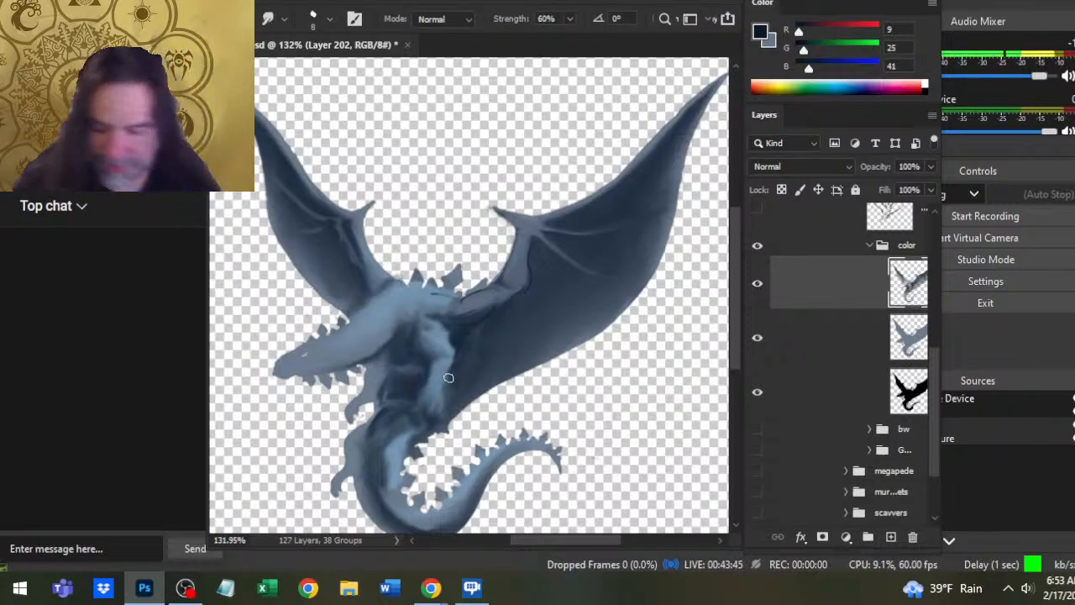
key("b")
left_click(473, 333, "alt")
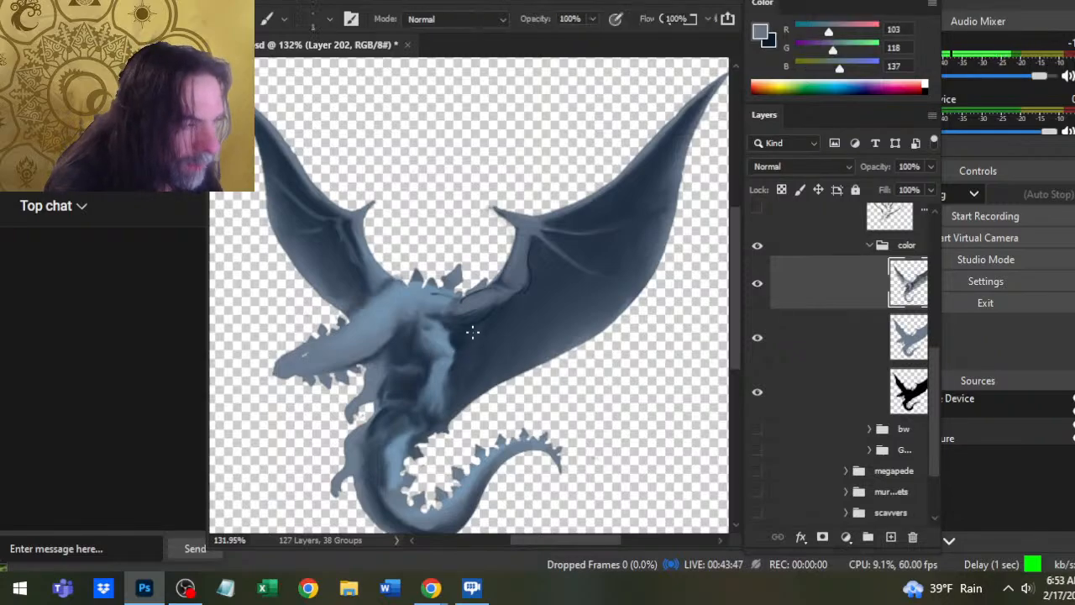
key("r")
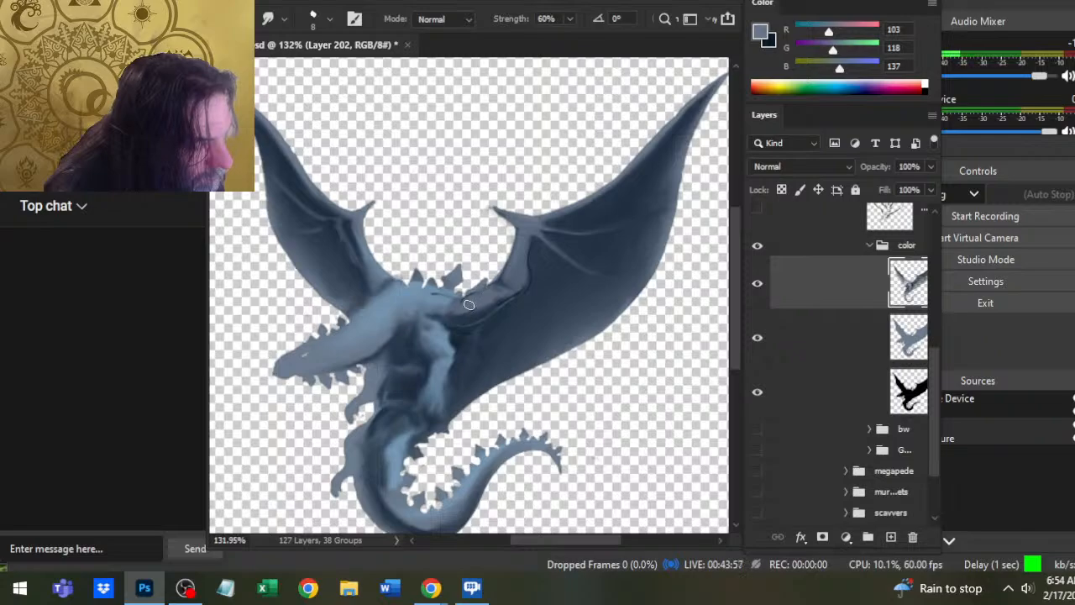
- Return to dark navy (9, 25, 41), define the upper edge of the right wing's upper arm from shoulder to elbow, and smudge it
key("b")
left_click(495, 304, "alt")
key("r")
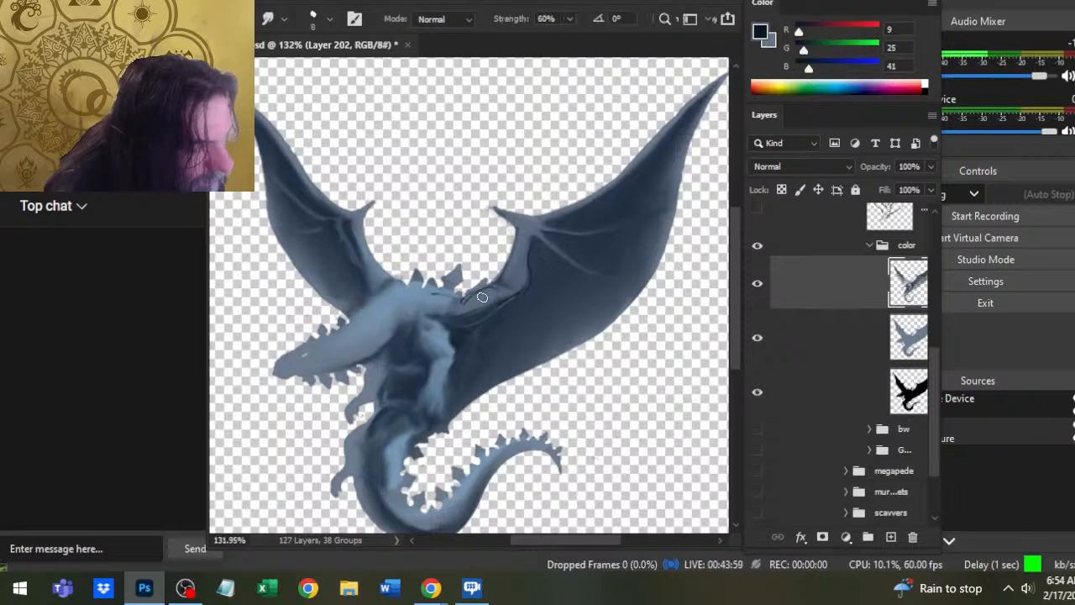
key("b")
key("r")
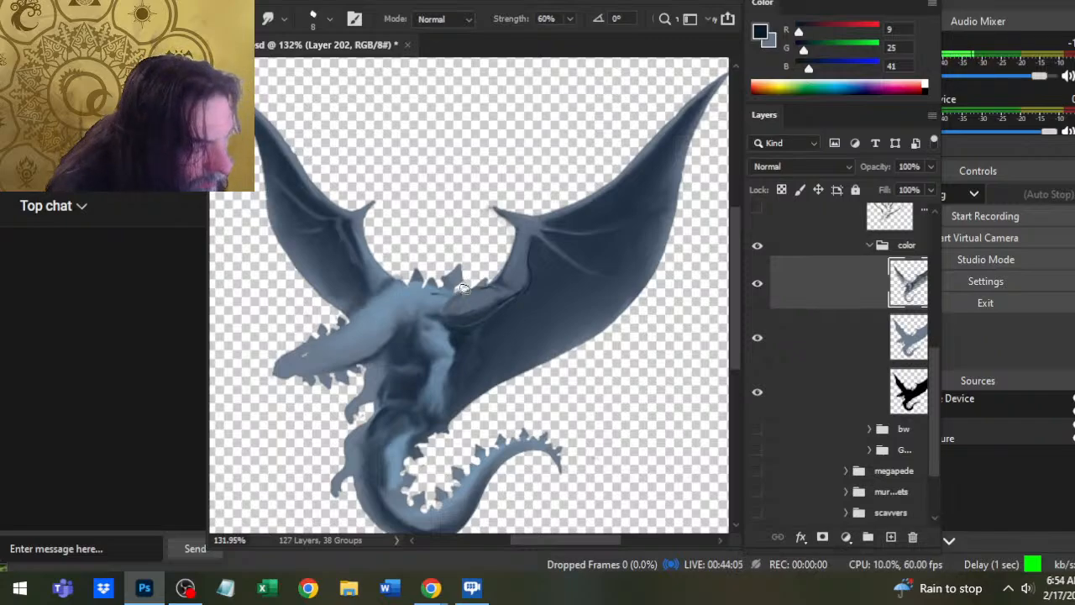
key("b")
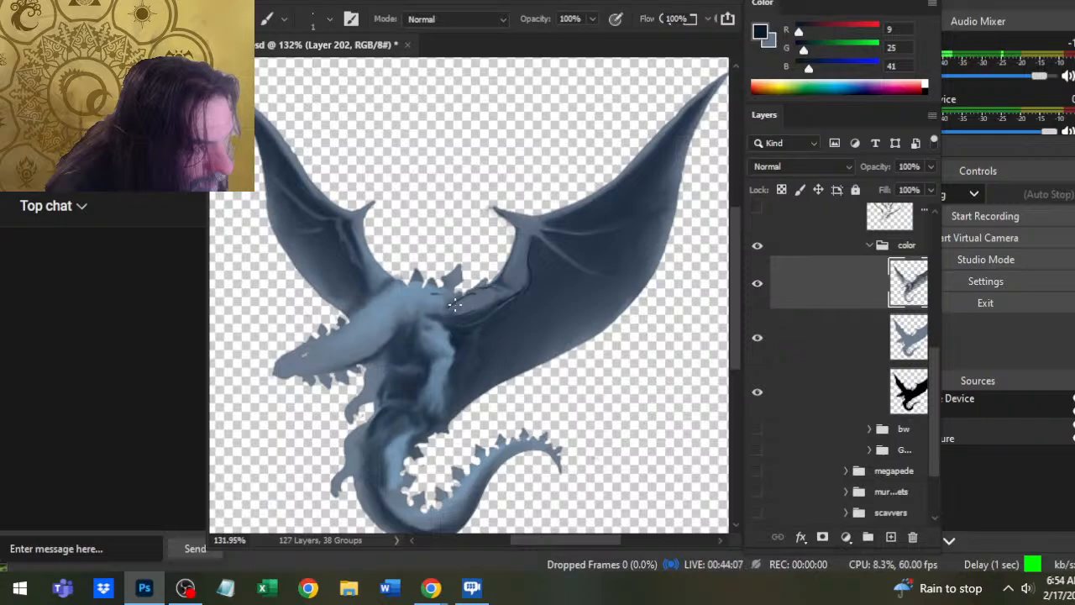
key("r")
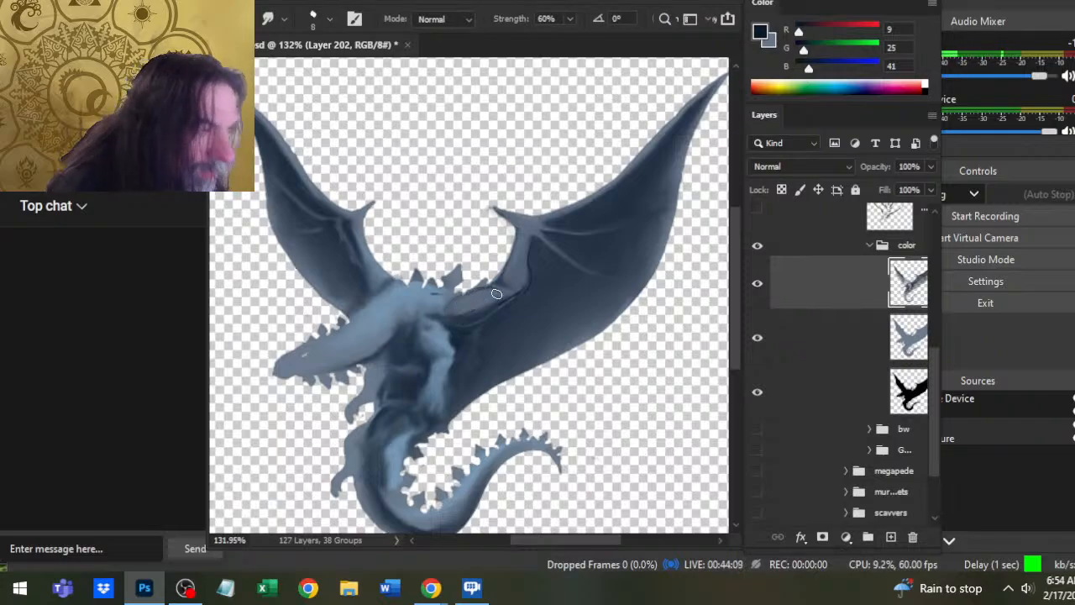
key("b")
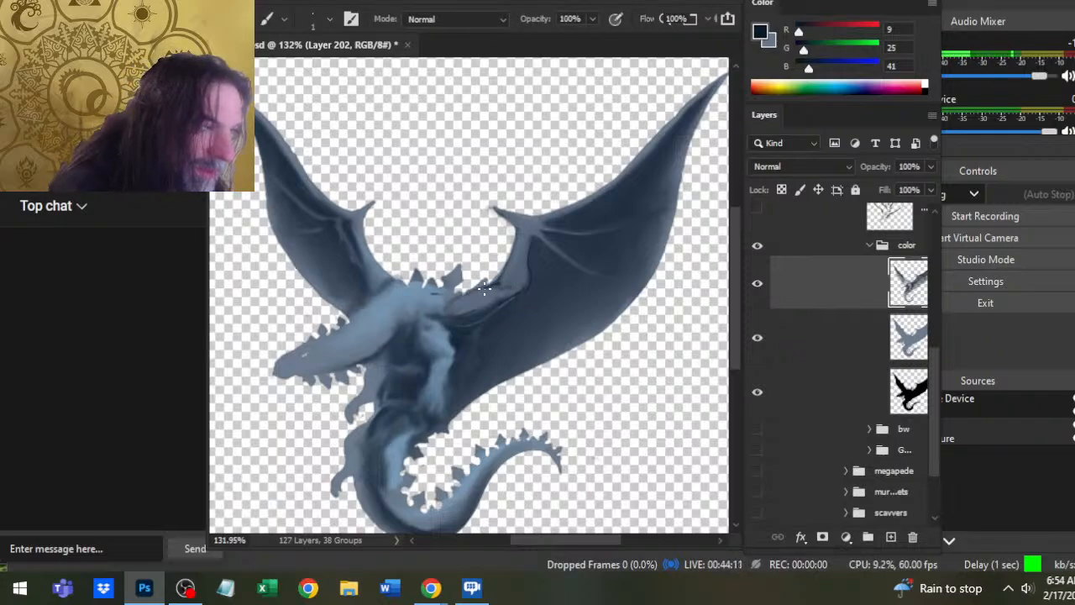
key("r")
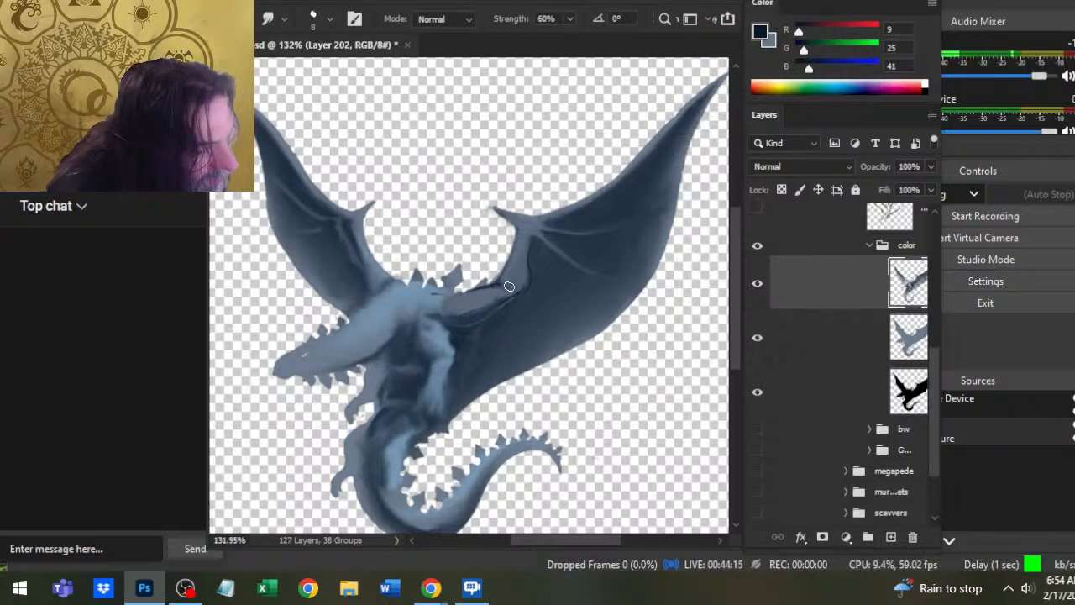
- Smudge the right wing's forearm up toward the wrist and add blended dark navy shading along its front edge and elbow
left_click_drag(493, 295, 523, 246)
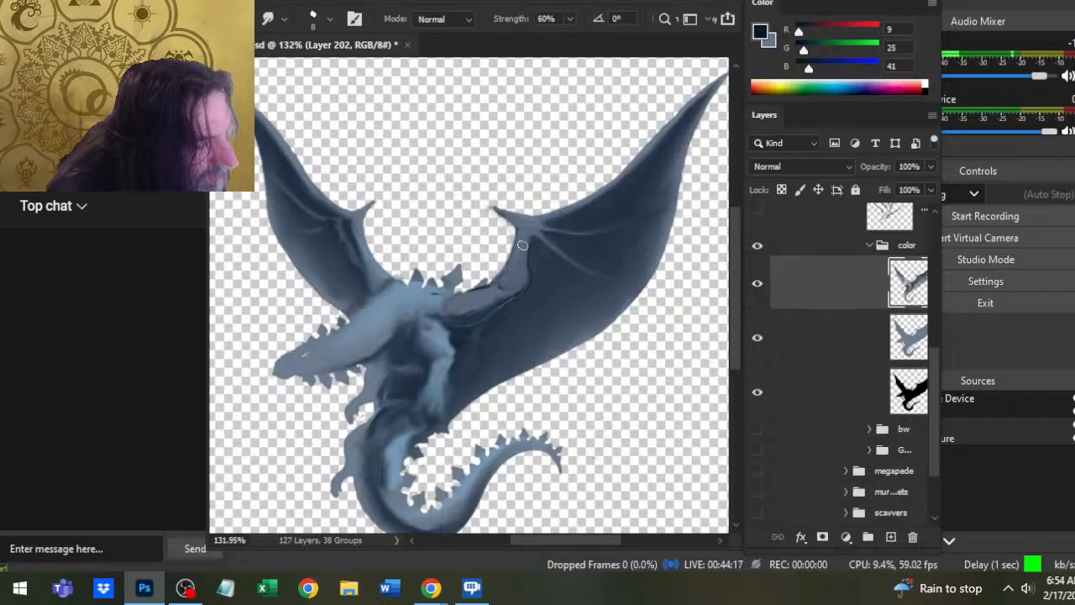
key("b")
key("r")
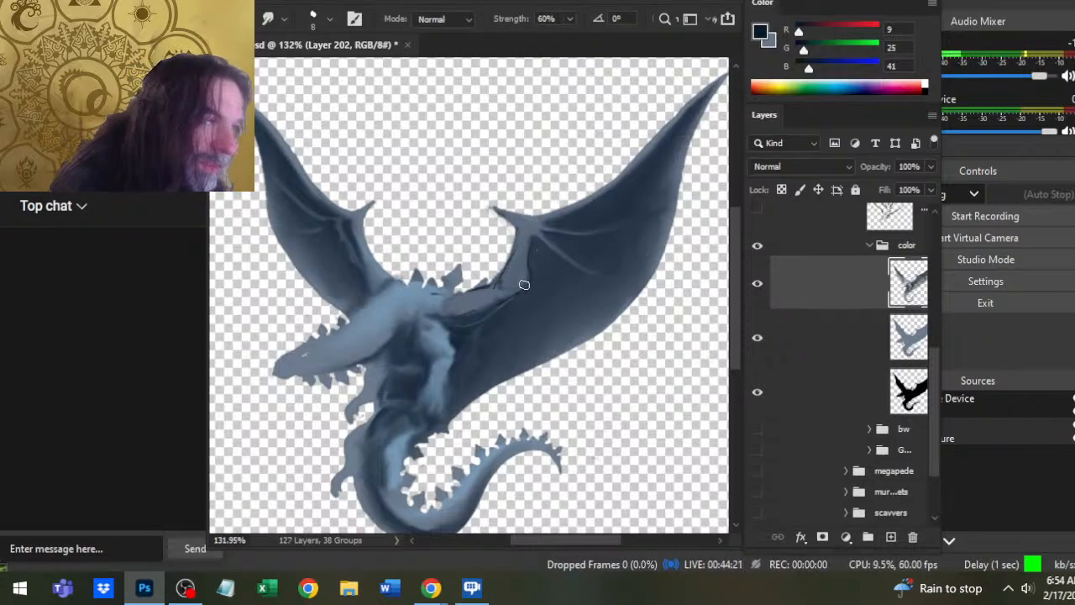
key("b")
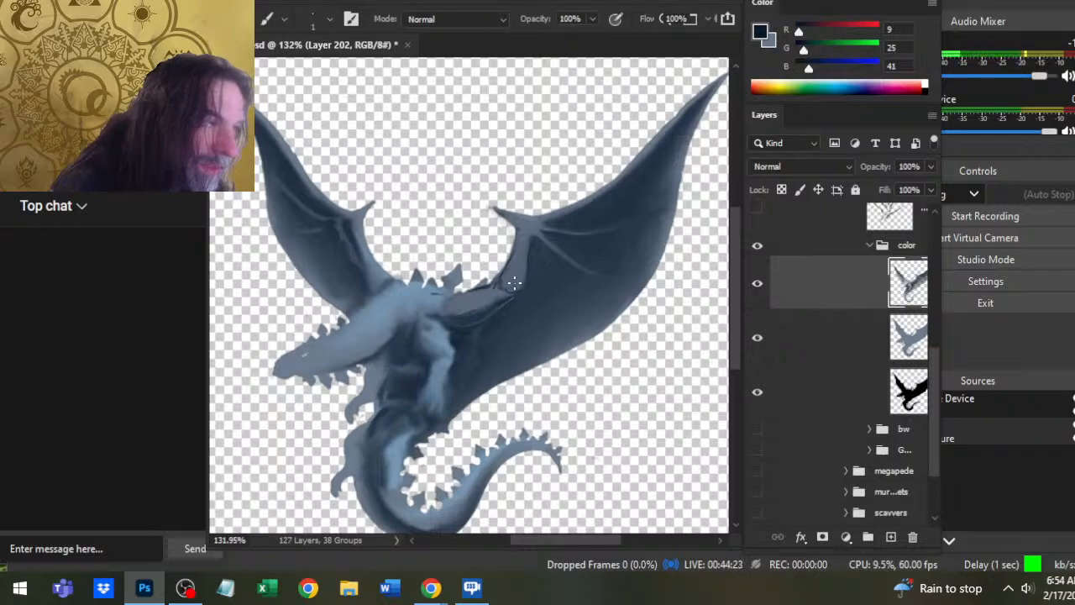
key("r")
- Darken the underside of the right wing's upper arm, outline the rounded shoulder joint in dark navy (9, 25, 41), and smudge both
key("b")
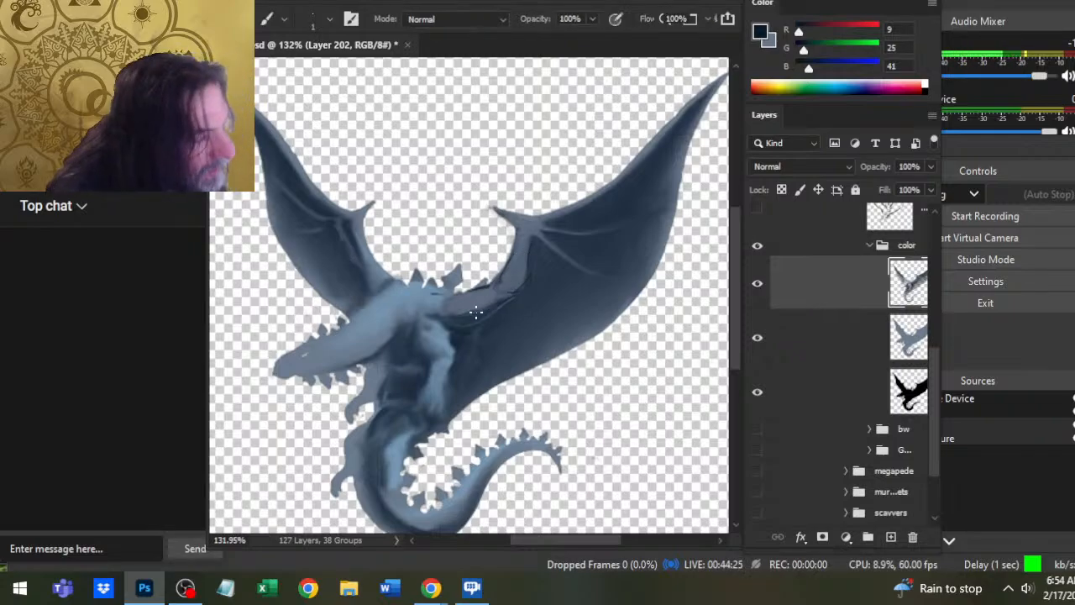
key("r")
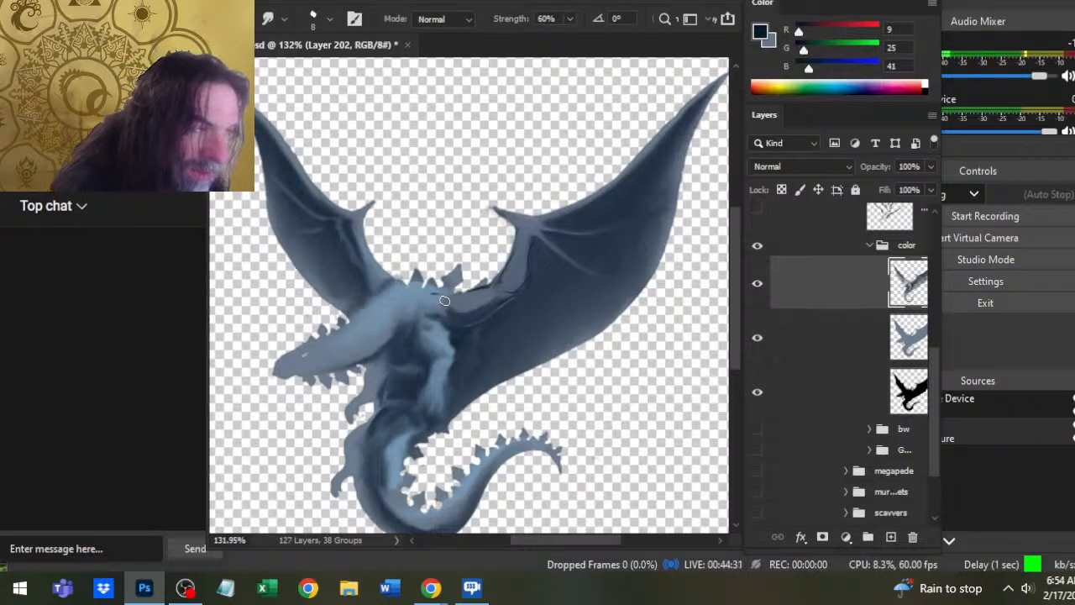
key("b")
key("r")
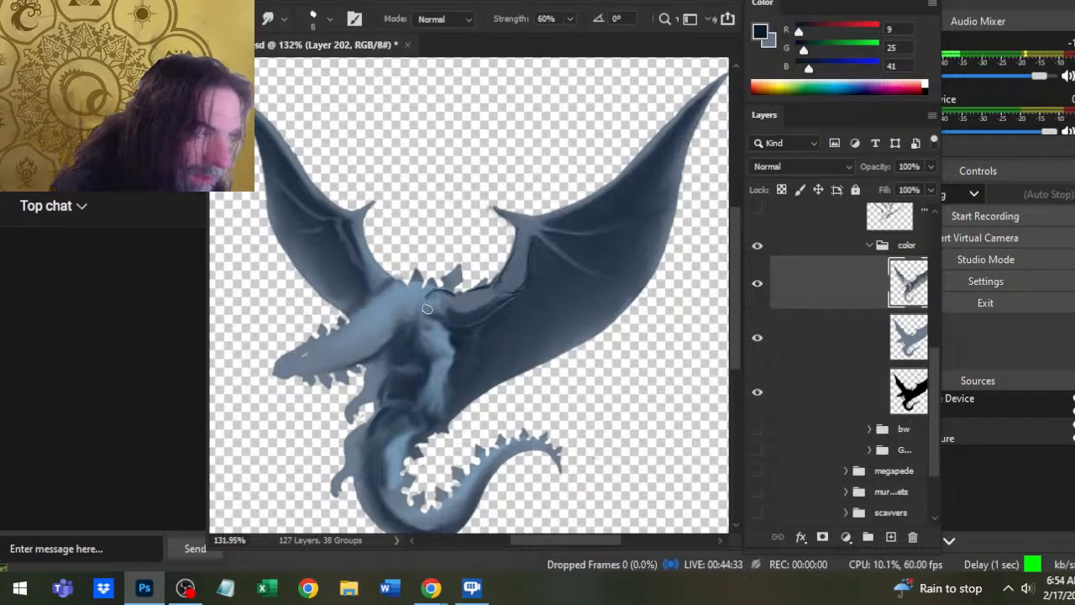
key("b")
key("r")
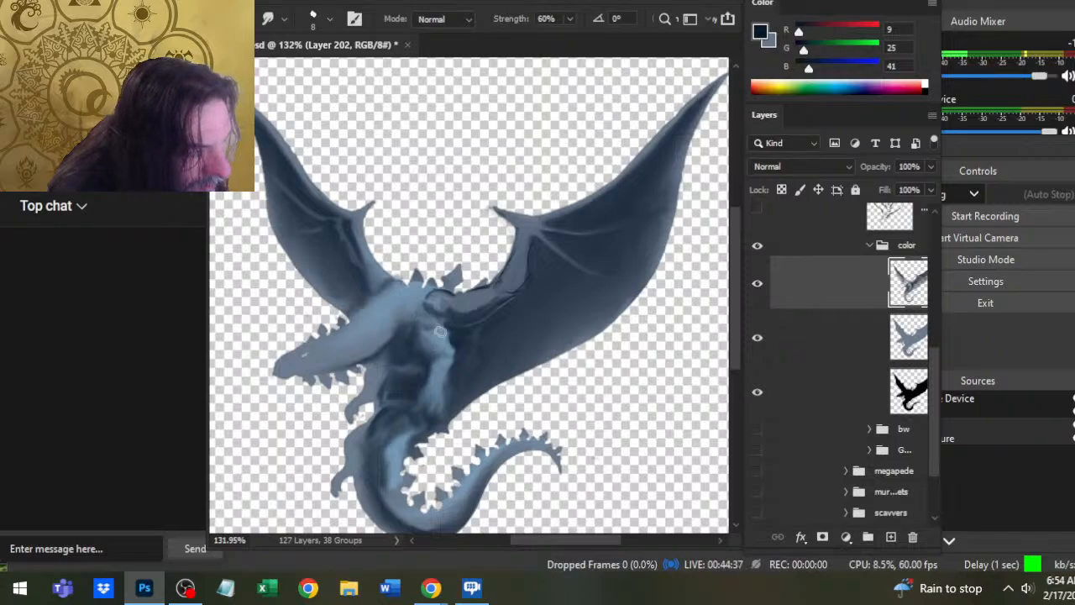
- Outline a rounded muscle on the upper chest beside the right wing's shoulder joint in dark navy (9, 25, 41), and smudge the lines
key("b")
key("r")
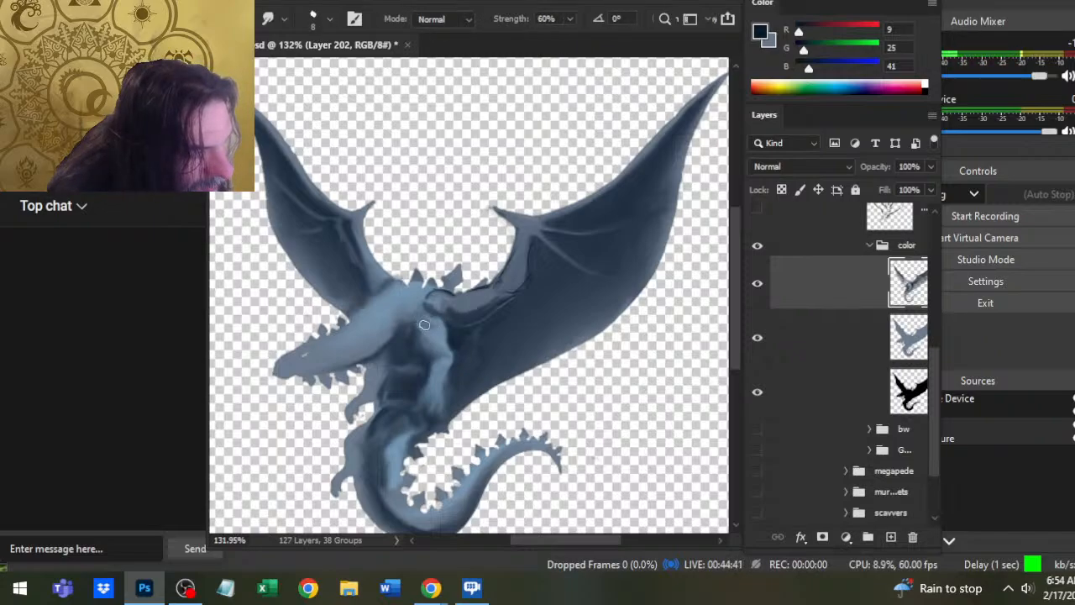
key("b")
key("r")
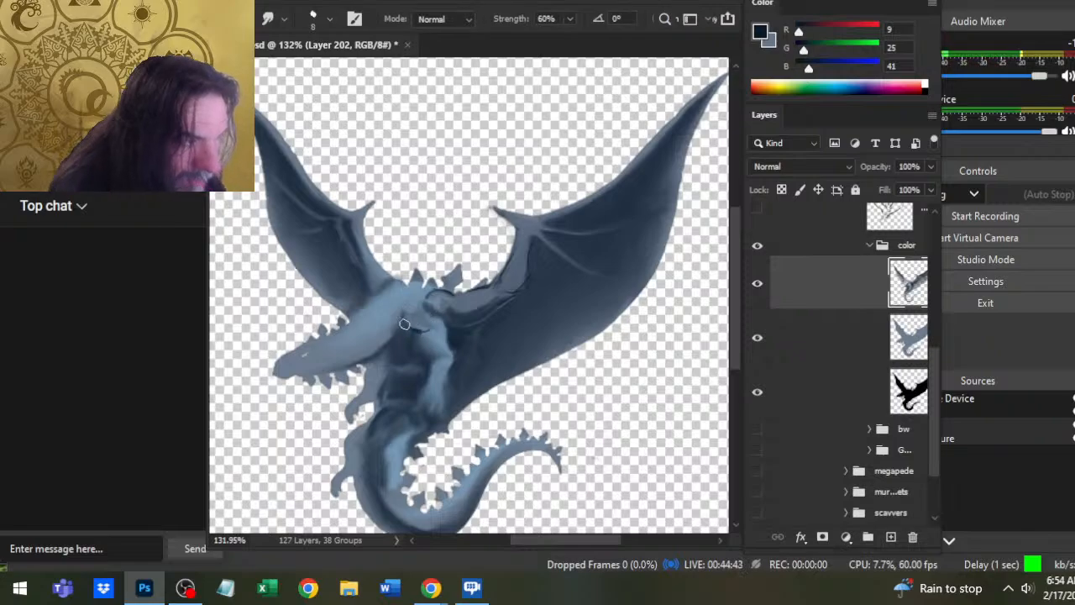
key("b")
key("r")
mouse_move(410, 304)
left_mouse_down()
mouse_move(431, 335)
mouse_move(421, 312)
mouse_move(434, 320)
left_mouse_up()
key("b")
key("r")
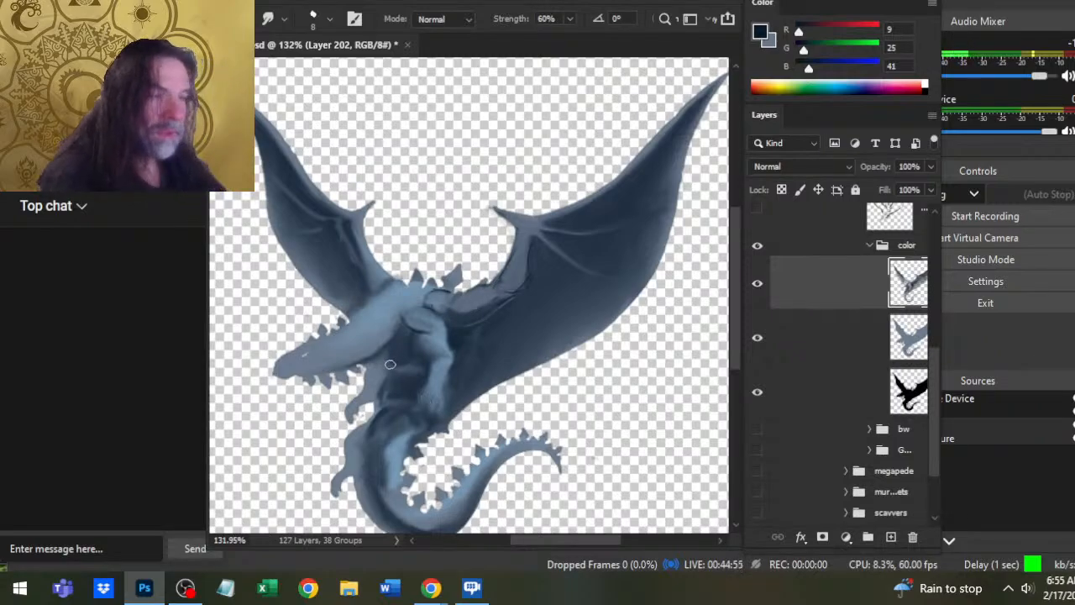
- Add small dark navy shading strokes along the inner edge of the light torso area below the rounded chest muscle, and smudge them
key("b")
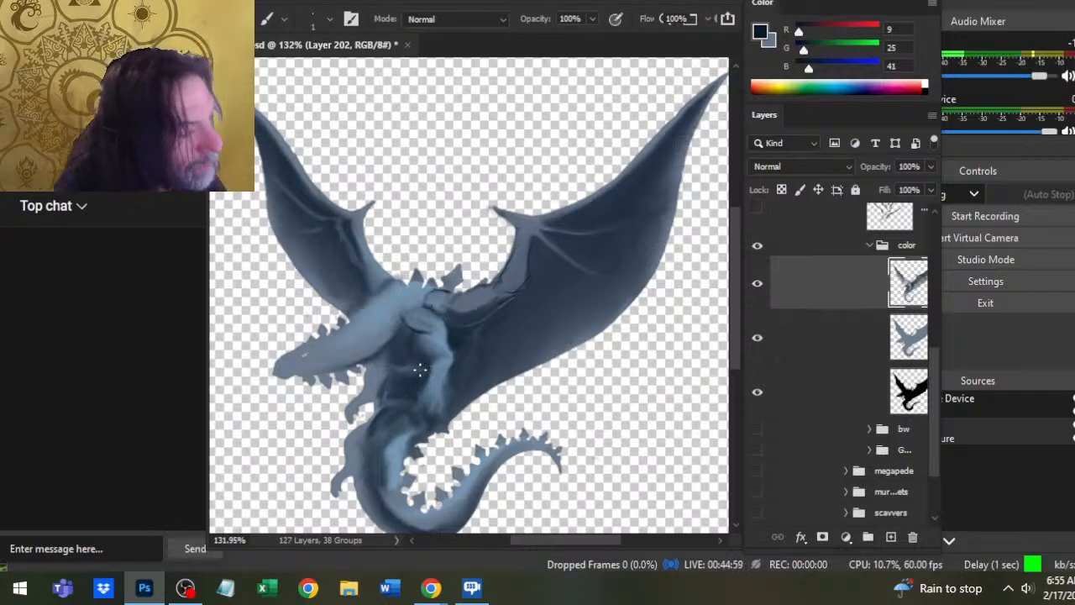
key("r")
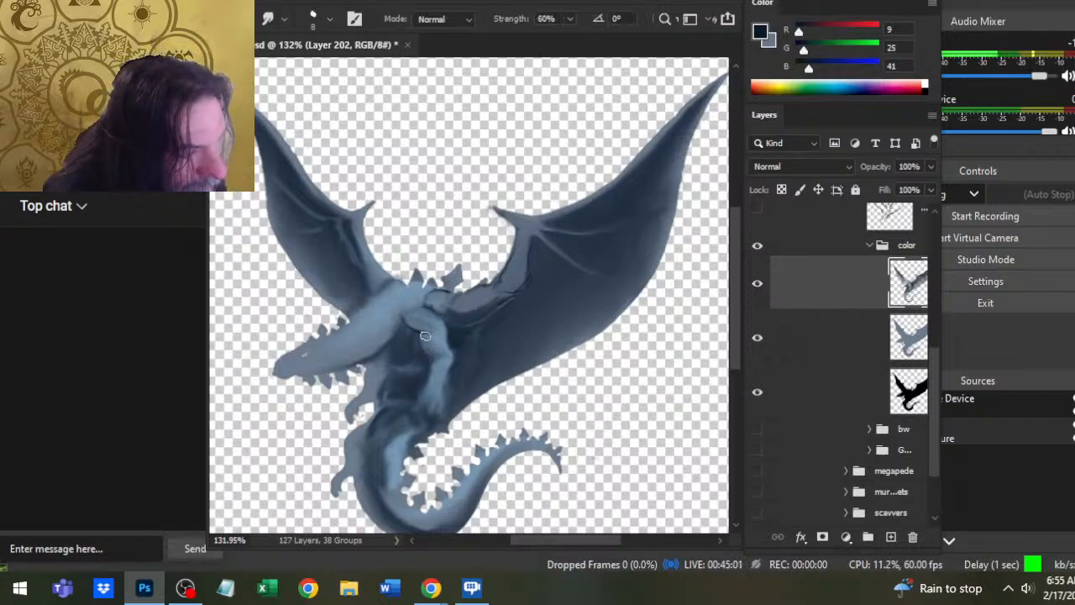
key("b")
key("r")
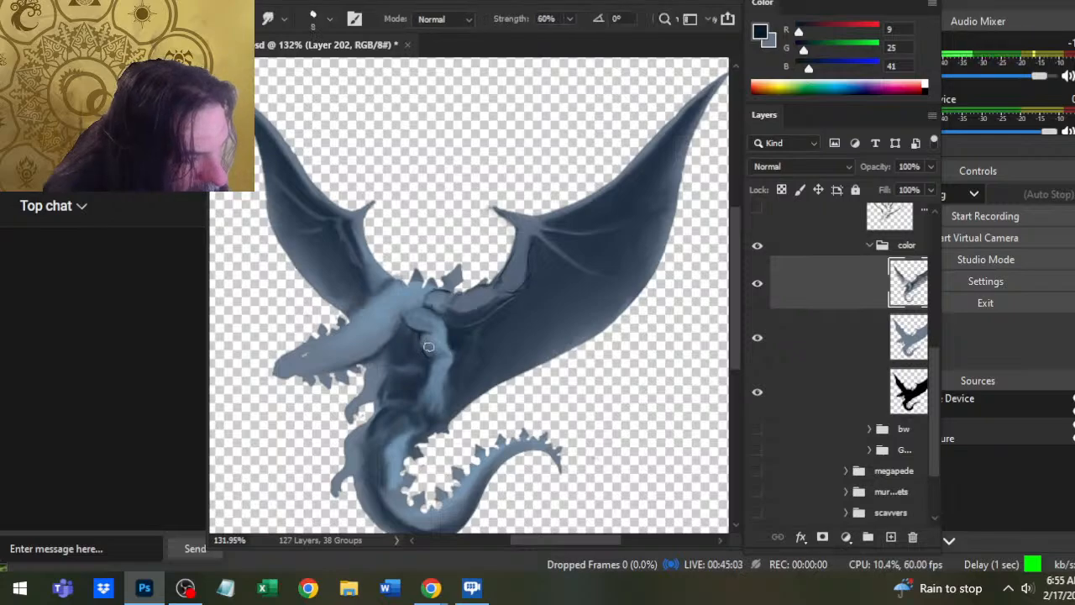
key("b")
left_click_drag(427, 345, 420, 335)
key("r")
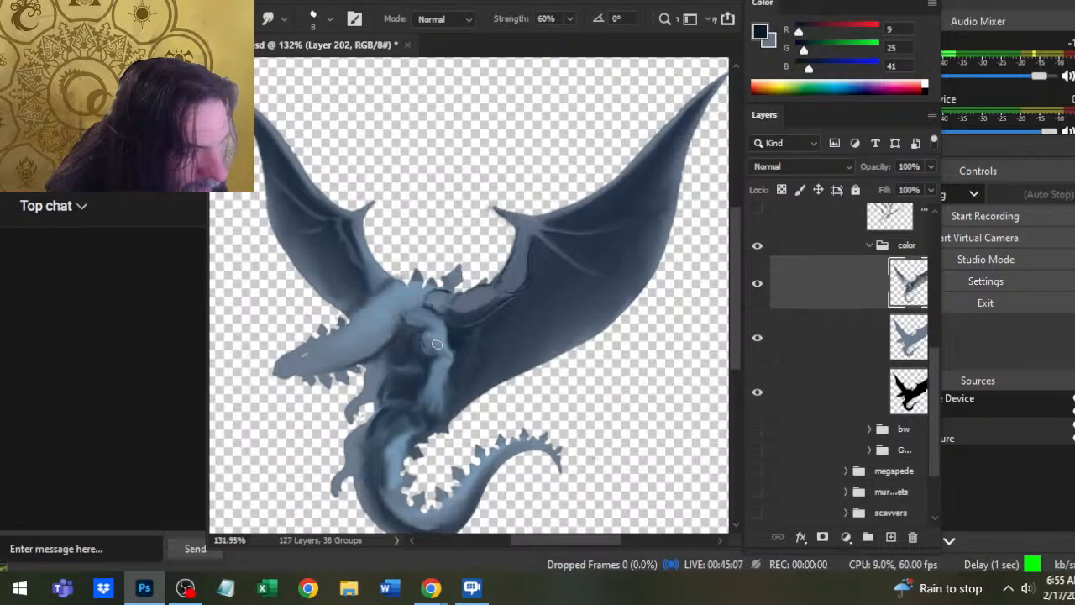
- Paint thin dark contour strokes along the dragon's front arm and chest, and smudge them at 60% strength
key("b")
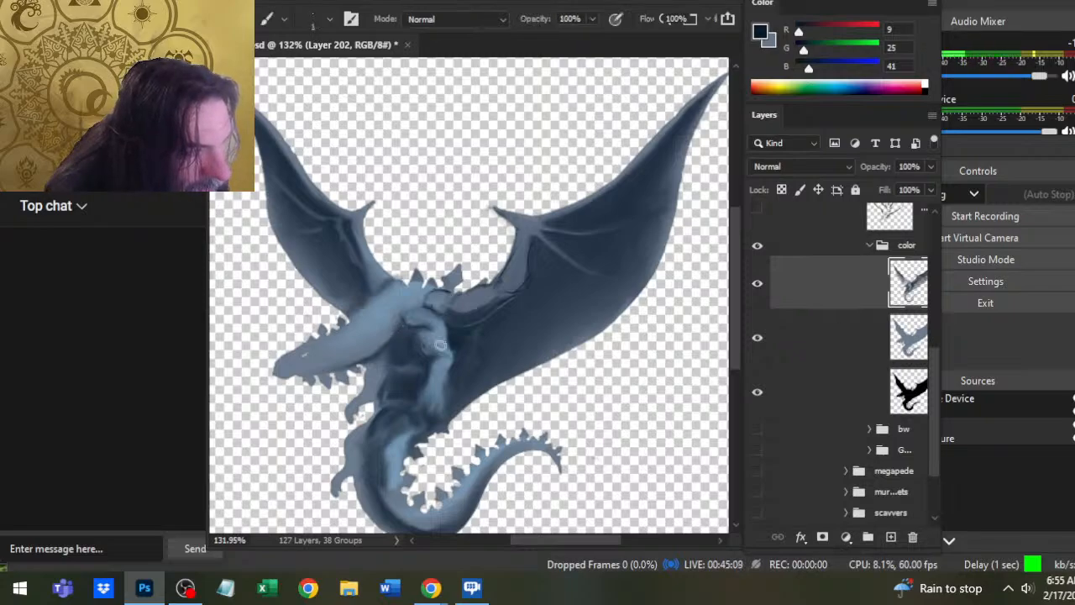
key("r")
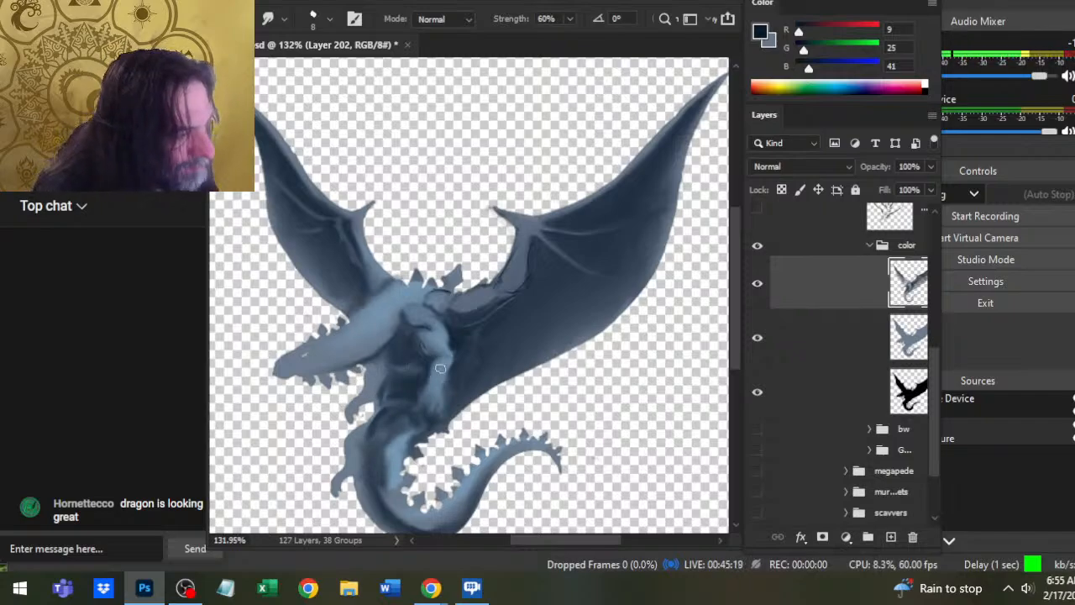
key("b")
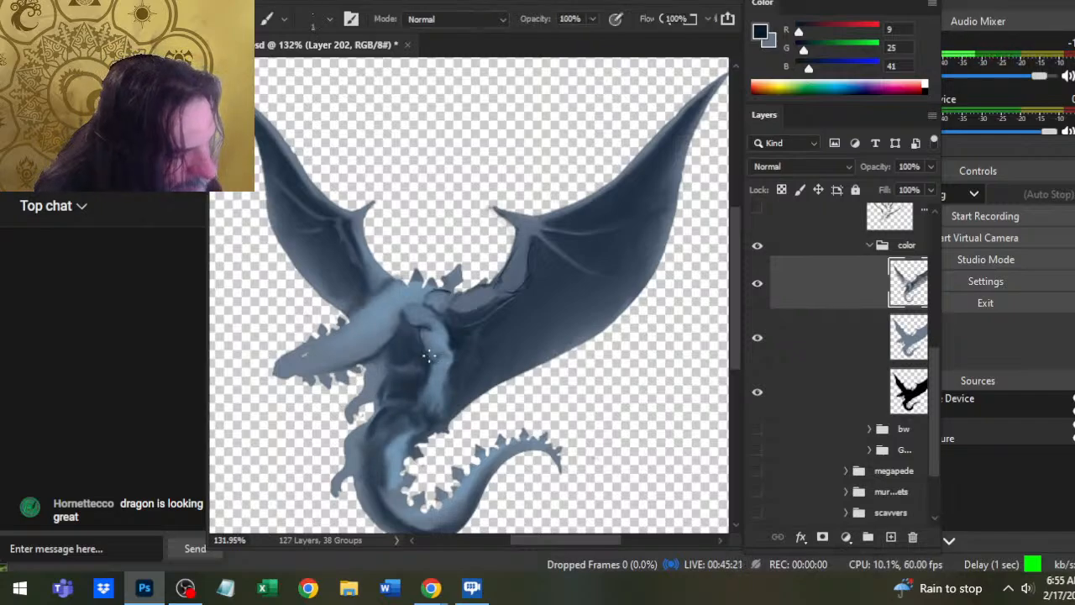
key("r")
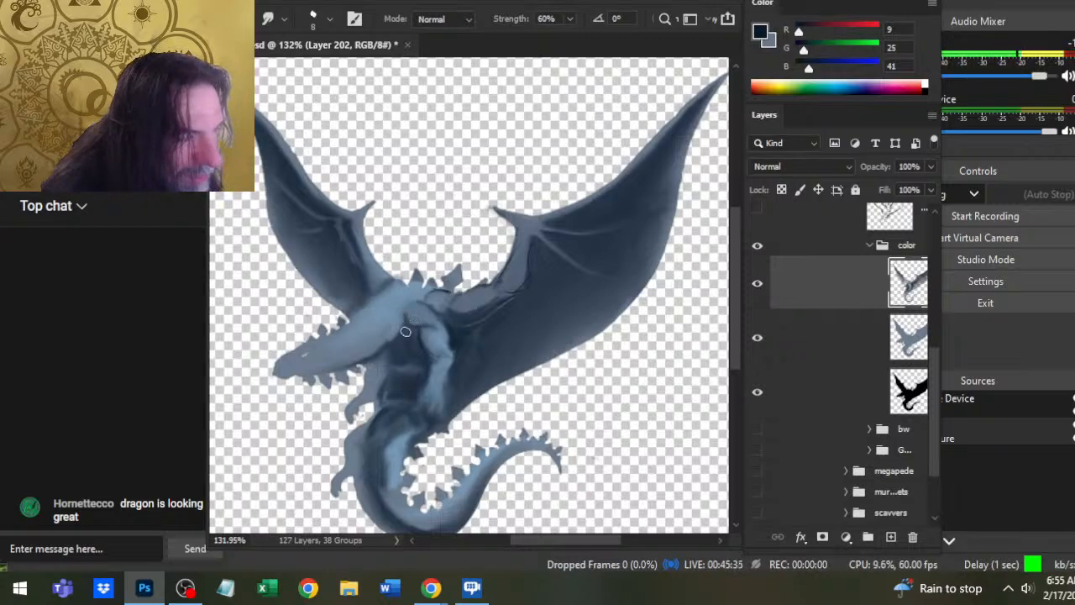
- Outline the base and underside of the dragon's neck with thin dark brush strokes and smudge them into the shading
key("b")
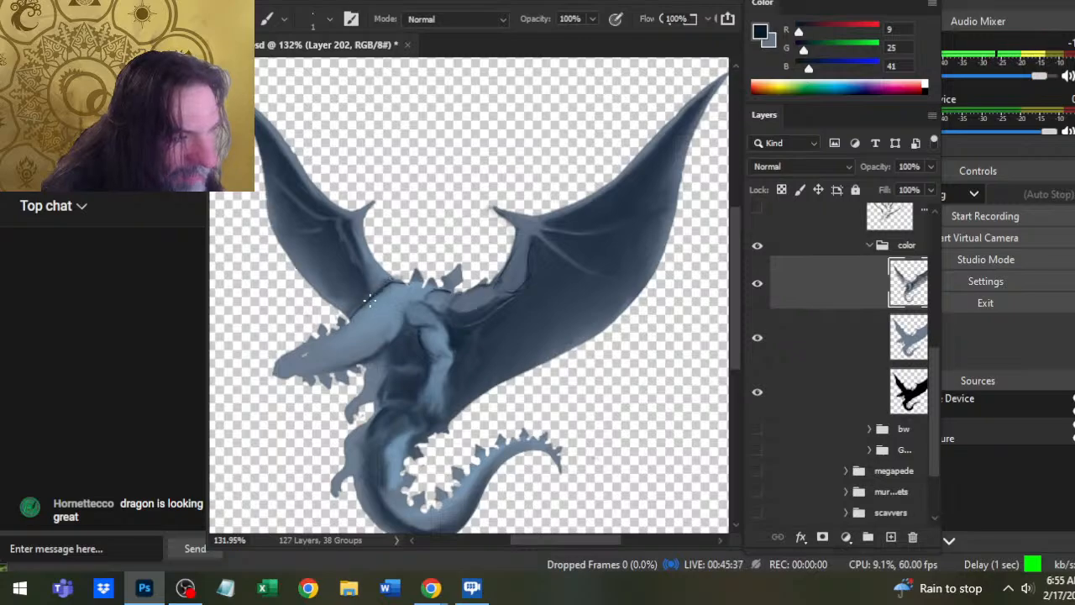
key("r")
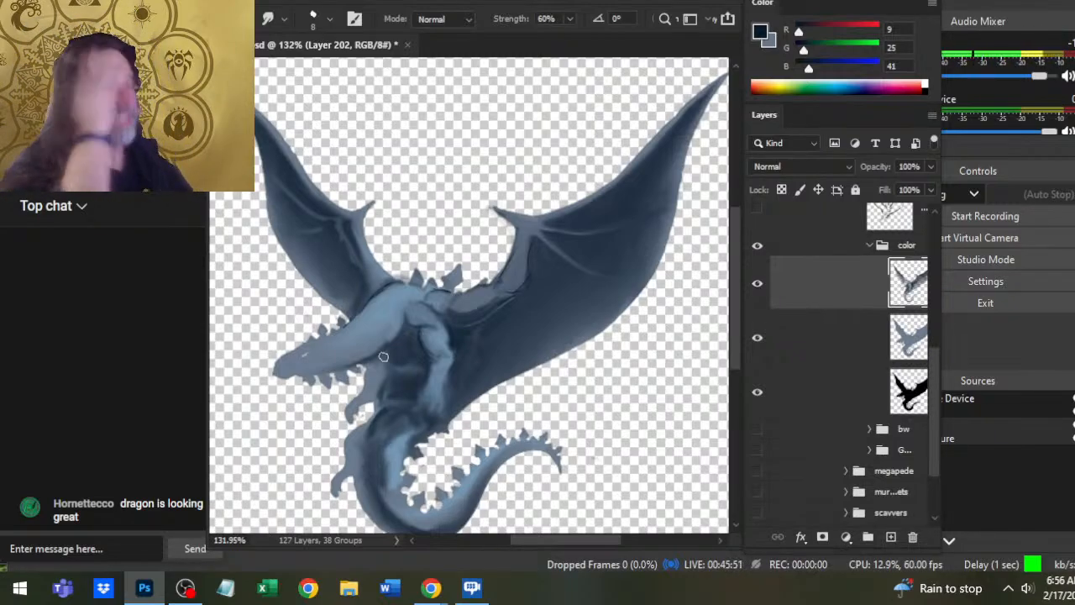
key("b")
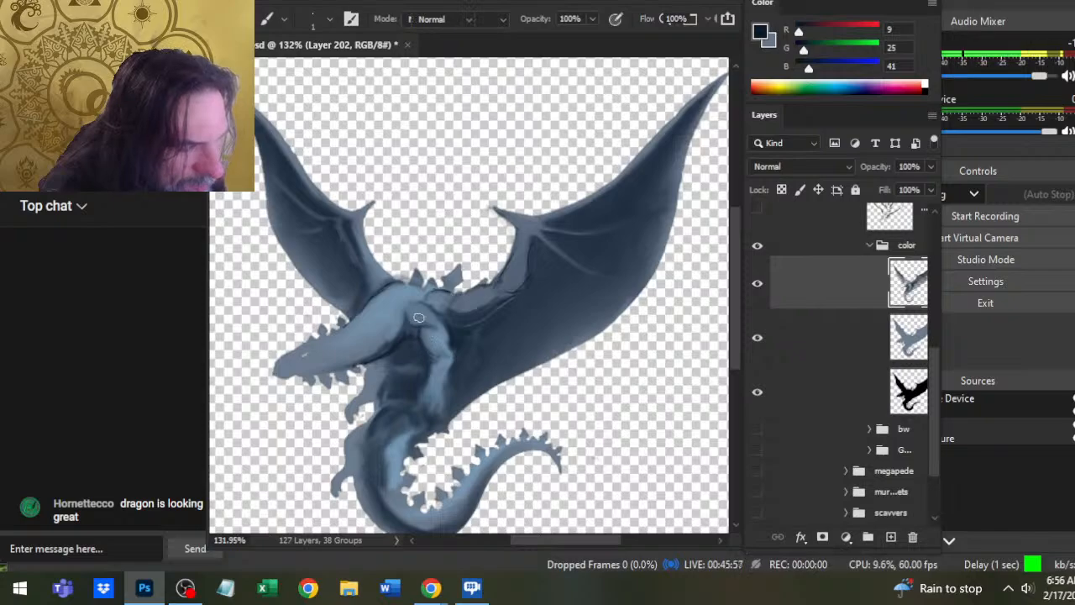
key("r")
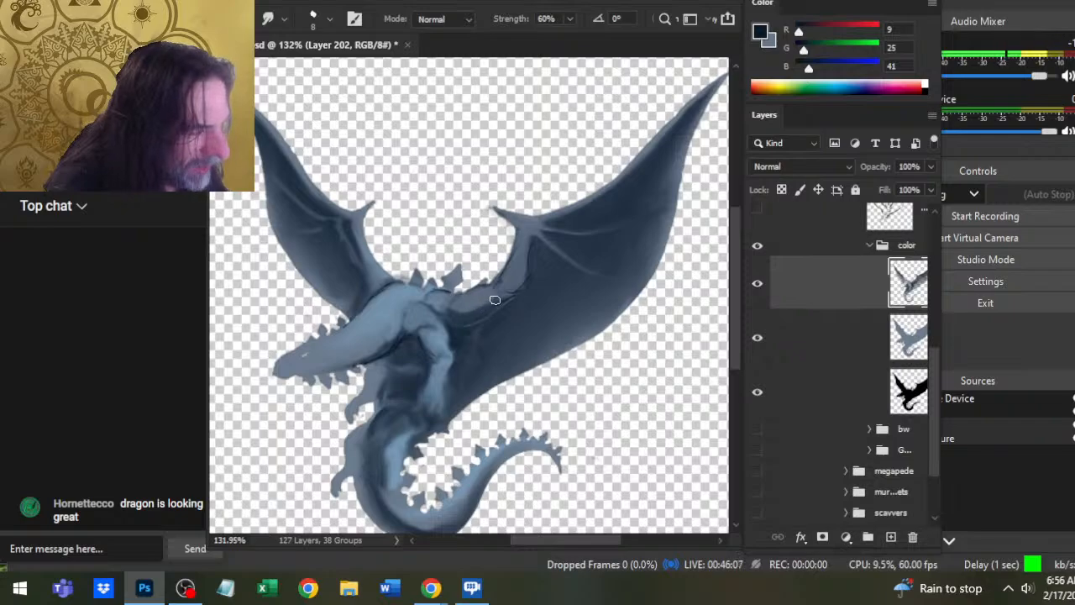
- Reduce the smudge brush to size 6, then paint and blend fine dark lines around the right wing's shoulder and upper arm
key("bracketleft")
key("bracketleft")
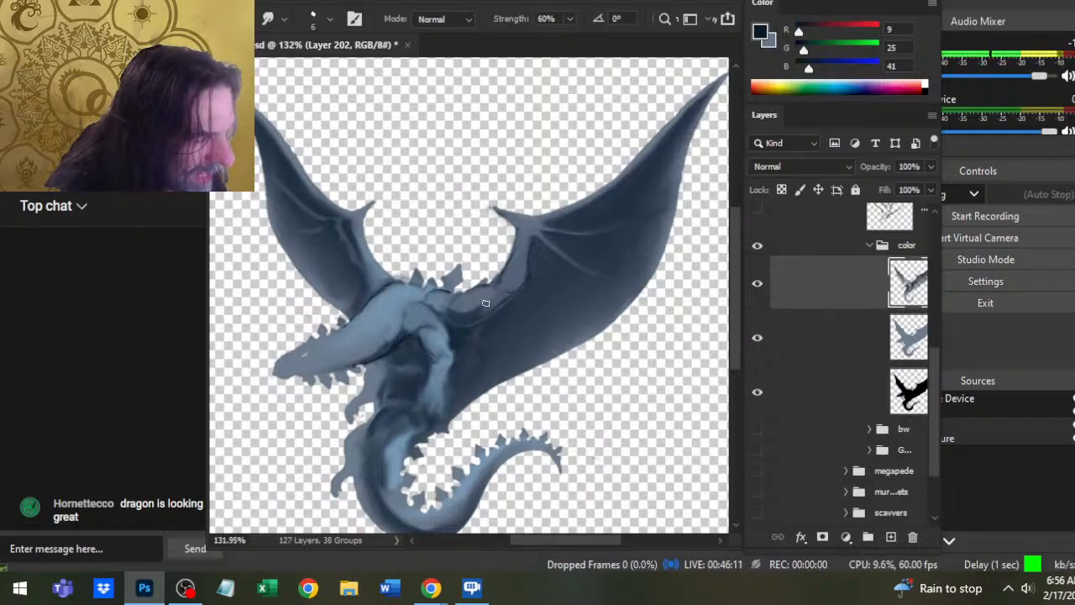
key("b")
key("r")
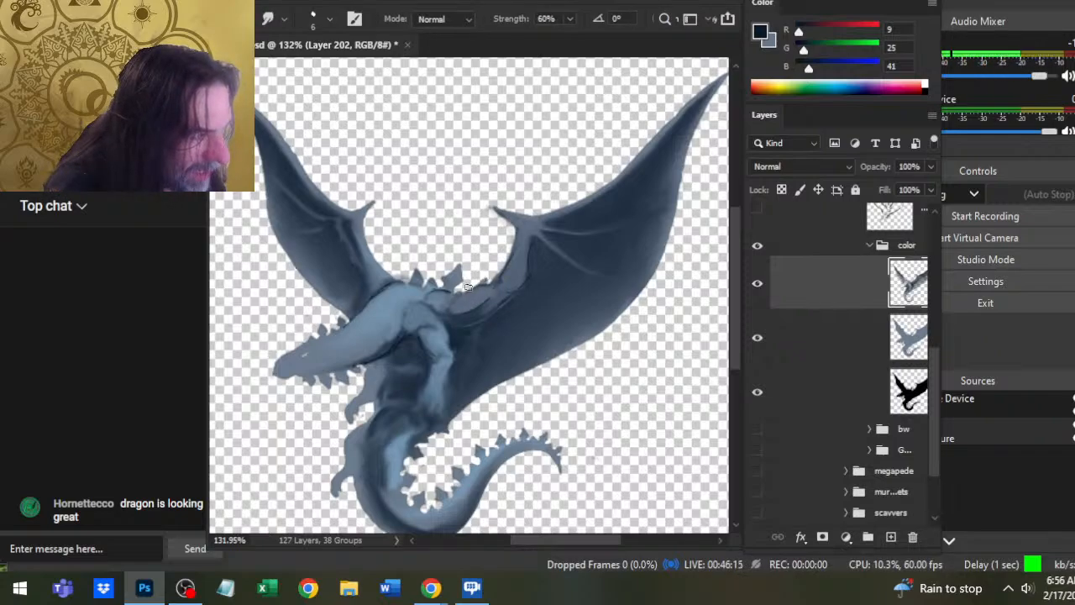
key("b")
key("r")
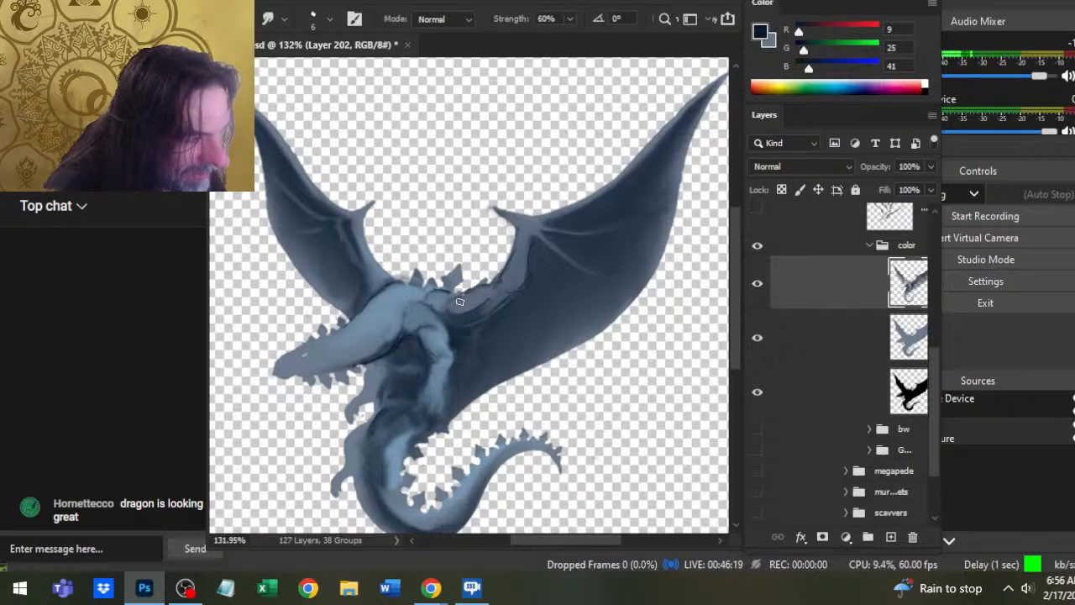
key("b")
key("r")
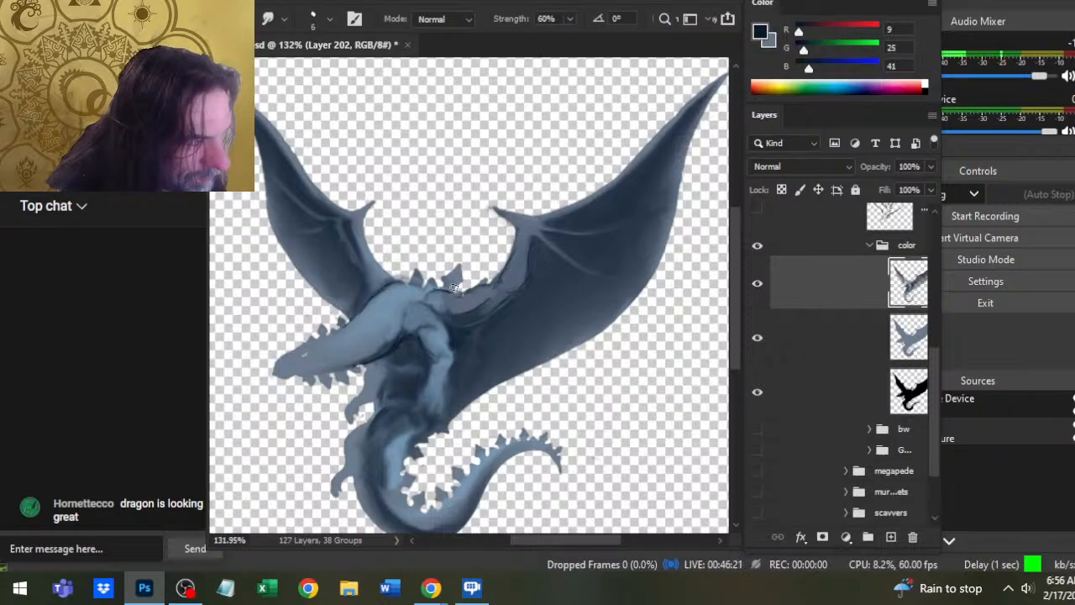
key("b")
key("r")
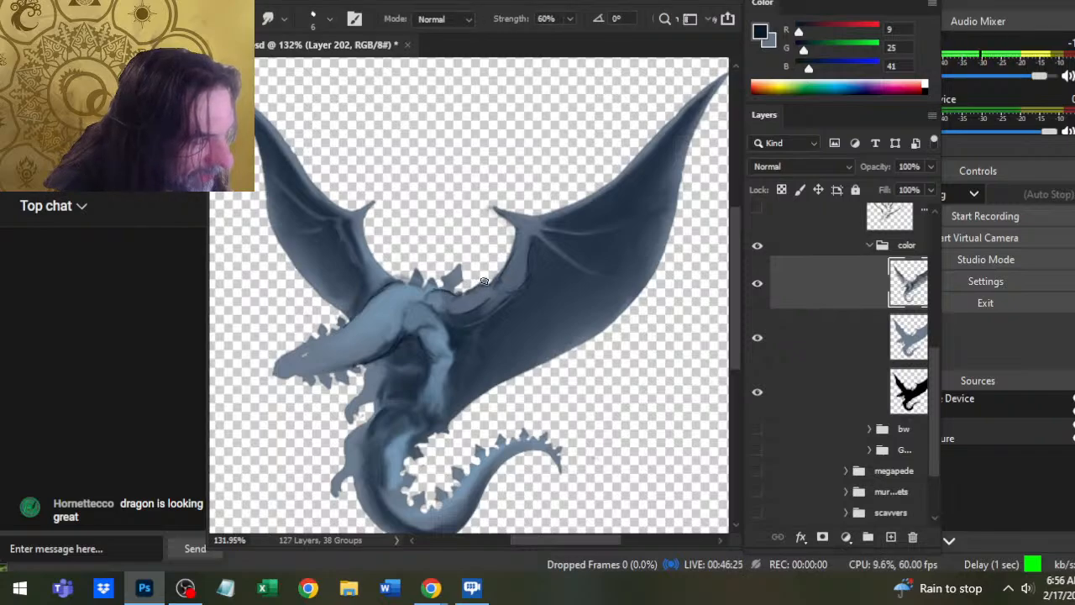
- Add dark brush lines around the right wing's elbow and forearm and soften them with the Smudge tool
key("b")
key("r")
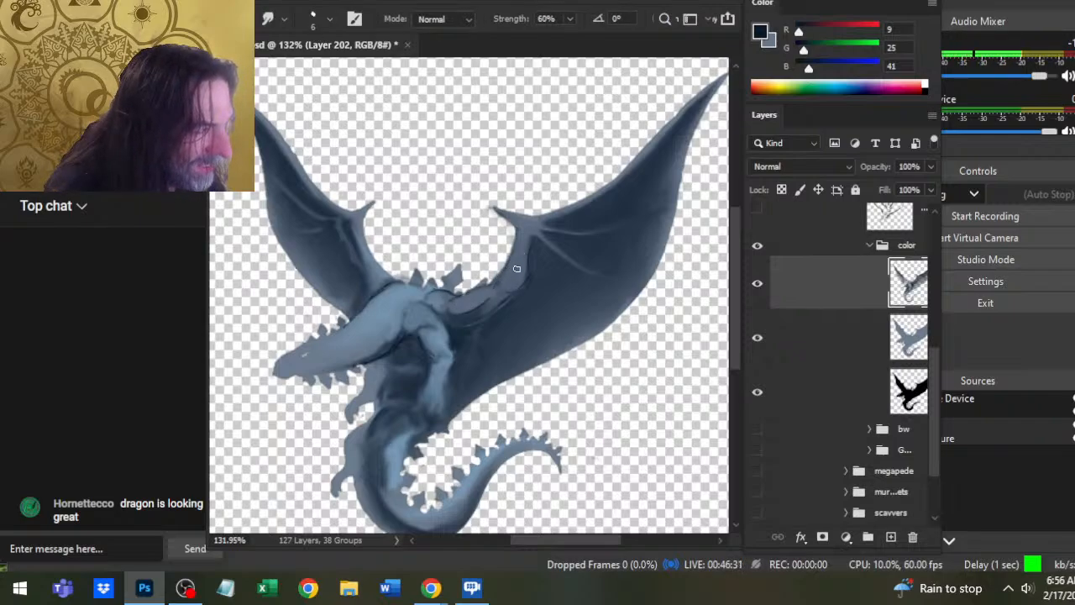
key("b")
key("r")
key("b")
key("r")
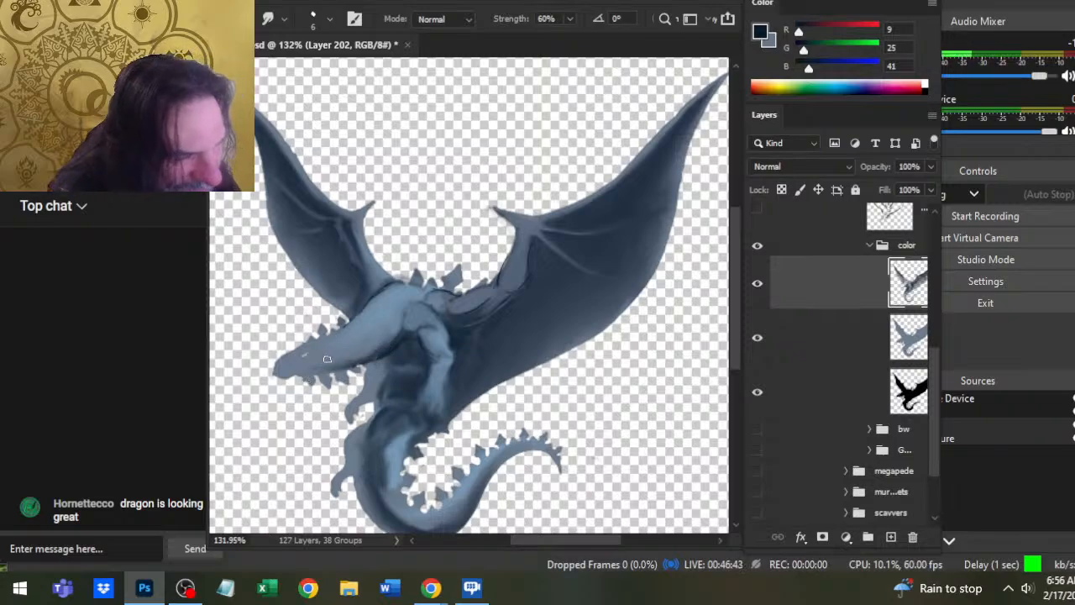
- Paint a dark mouth line on the dragon's snout and erase its excess along the lower jaw
key("b")
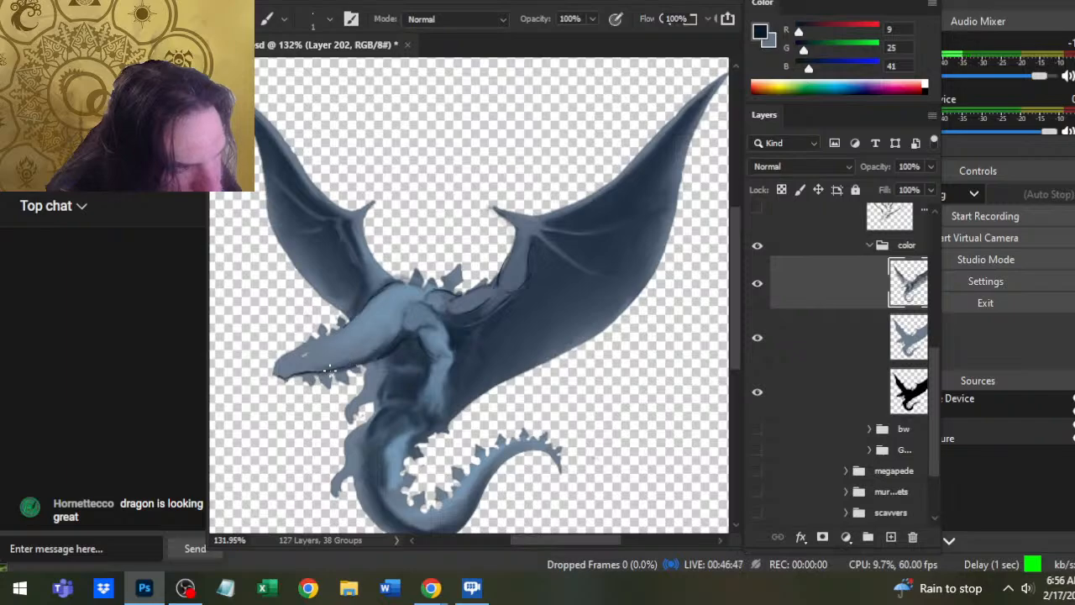
key("e")
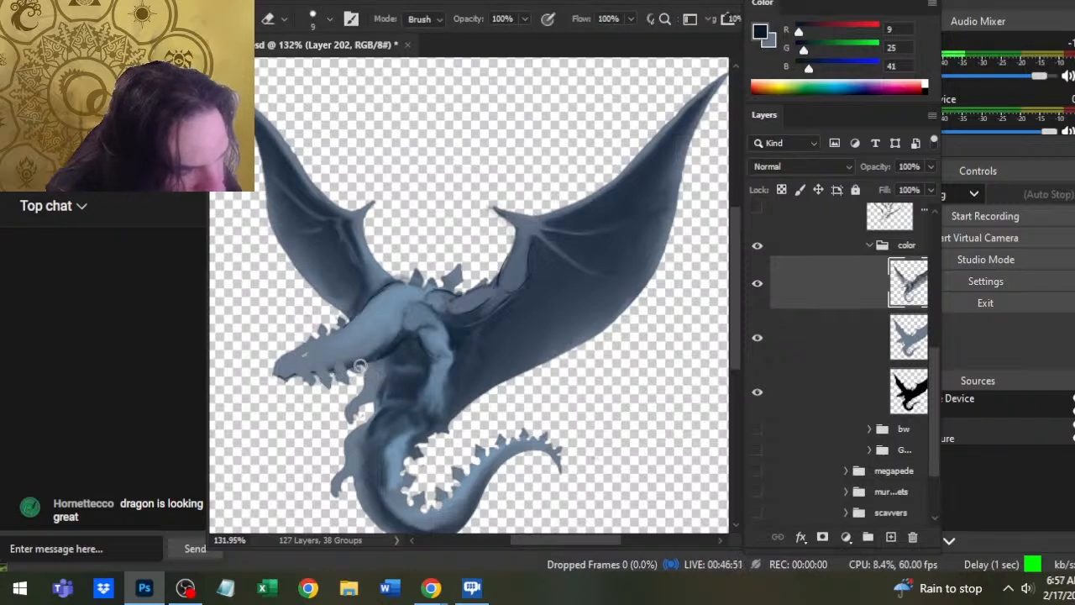
key("b")
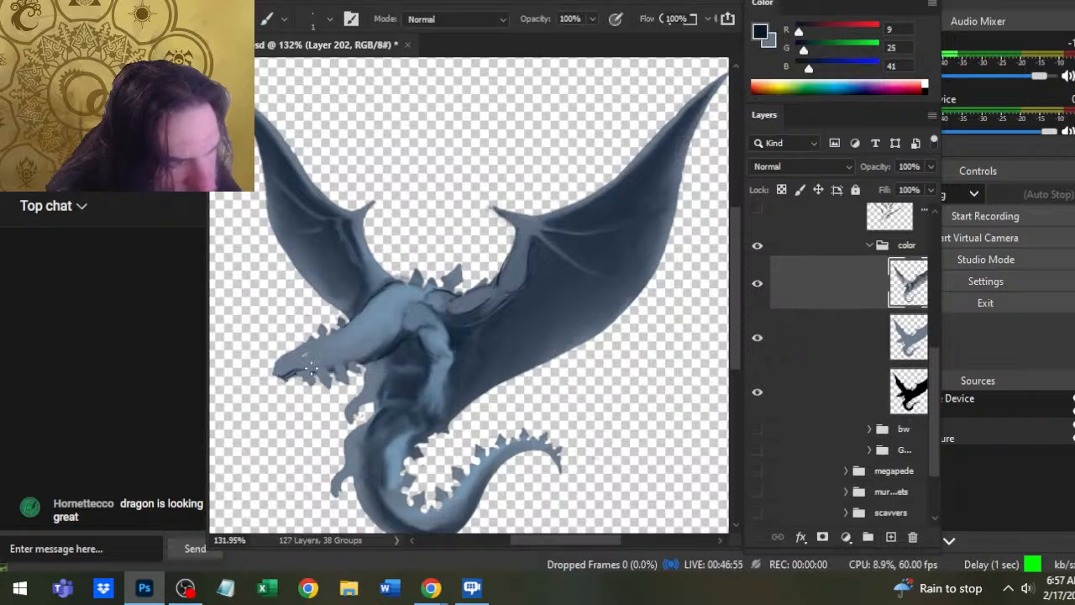
key("e")
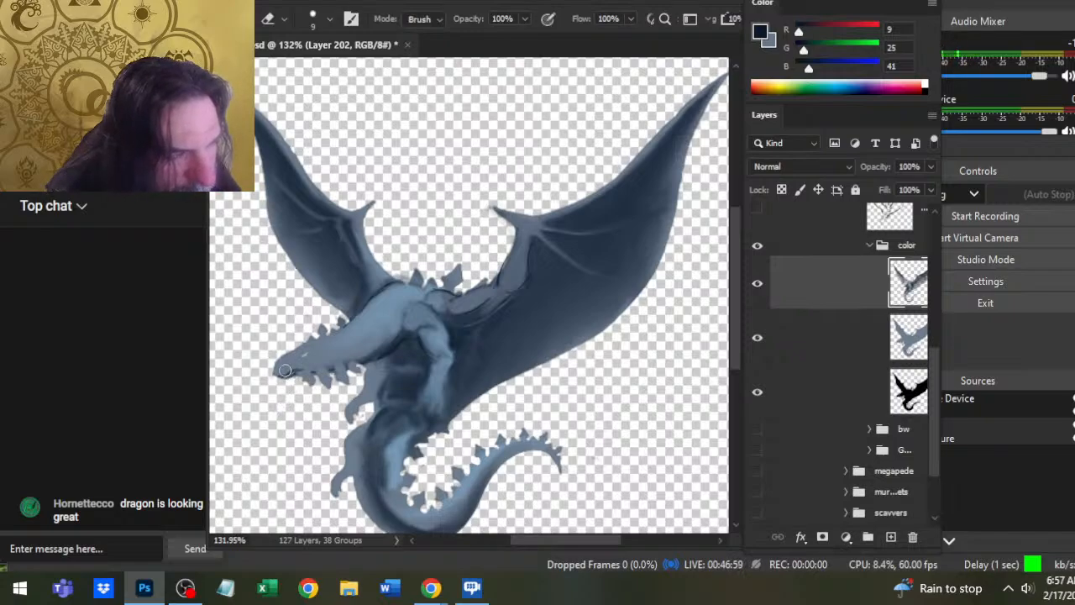
- Paint short curved dark folds across the dragon's neck, sampling colors from the neck, and smudge them into the skin
key("b")
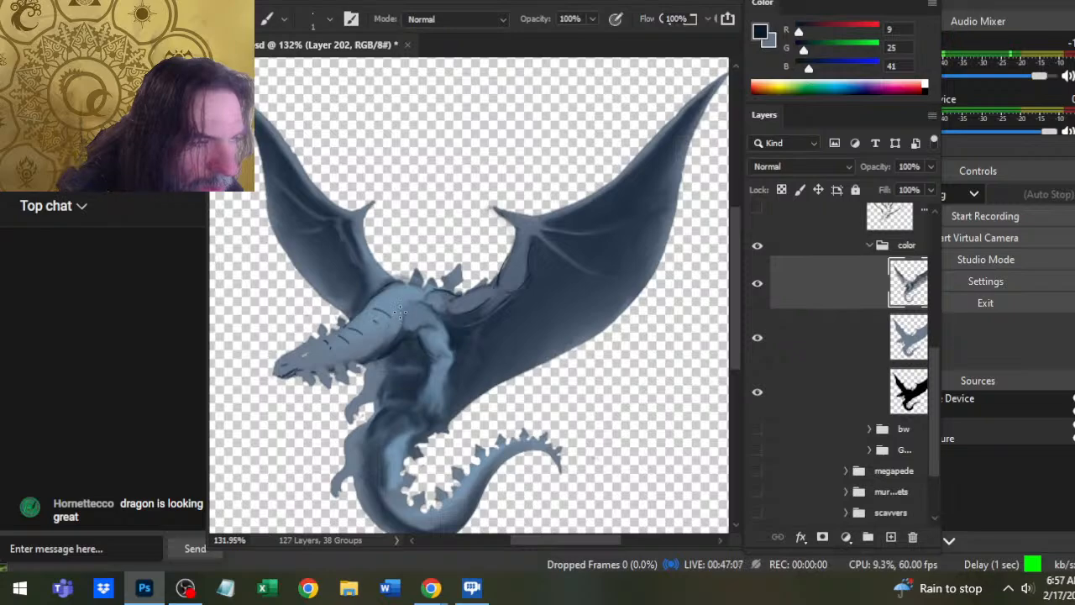
key("r")
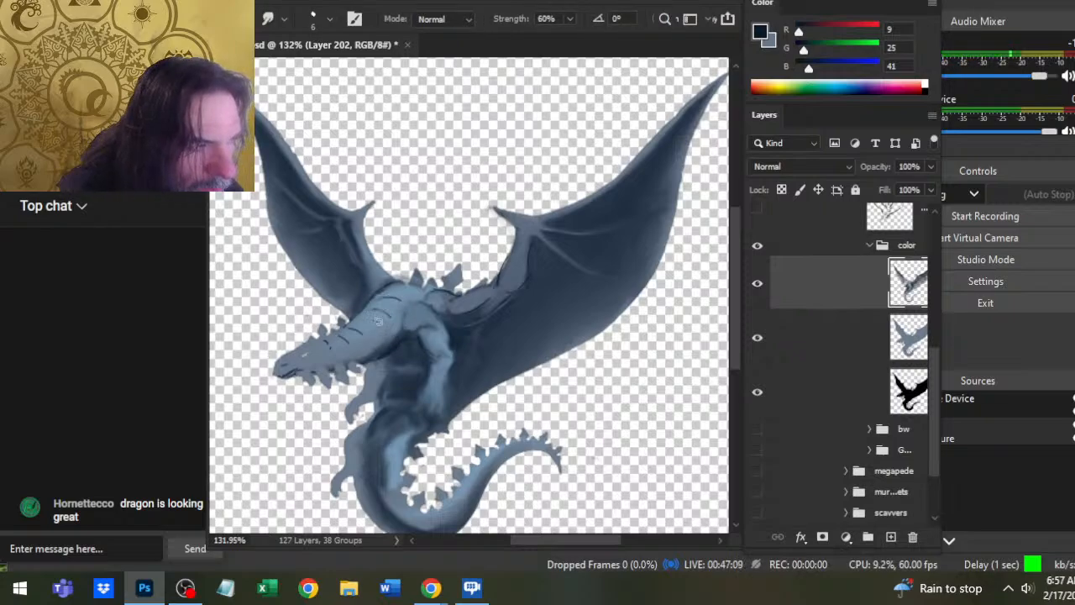
left_click_drag(363, 335, 344, 327)
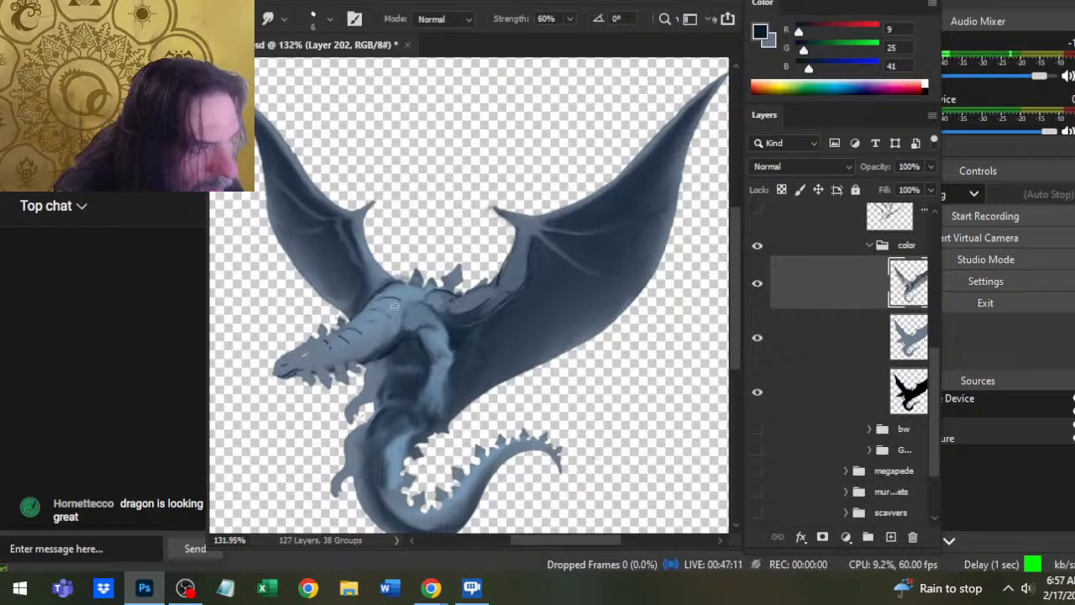
key("b")
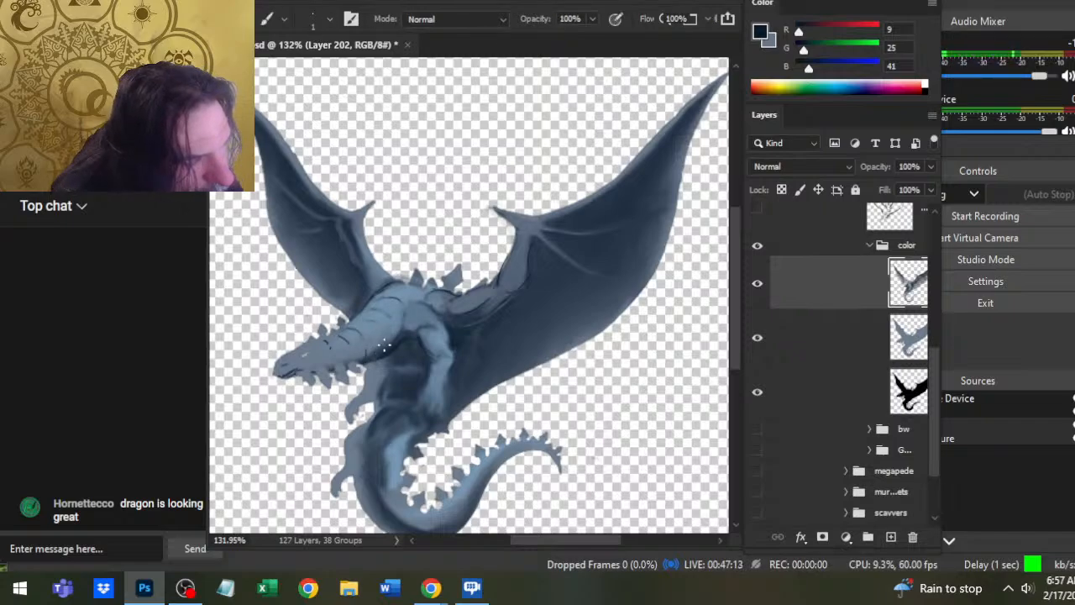
left_click(366, 351, "alt")
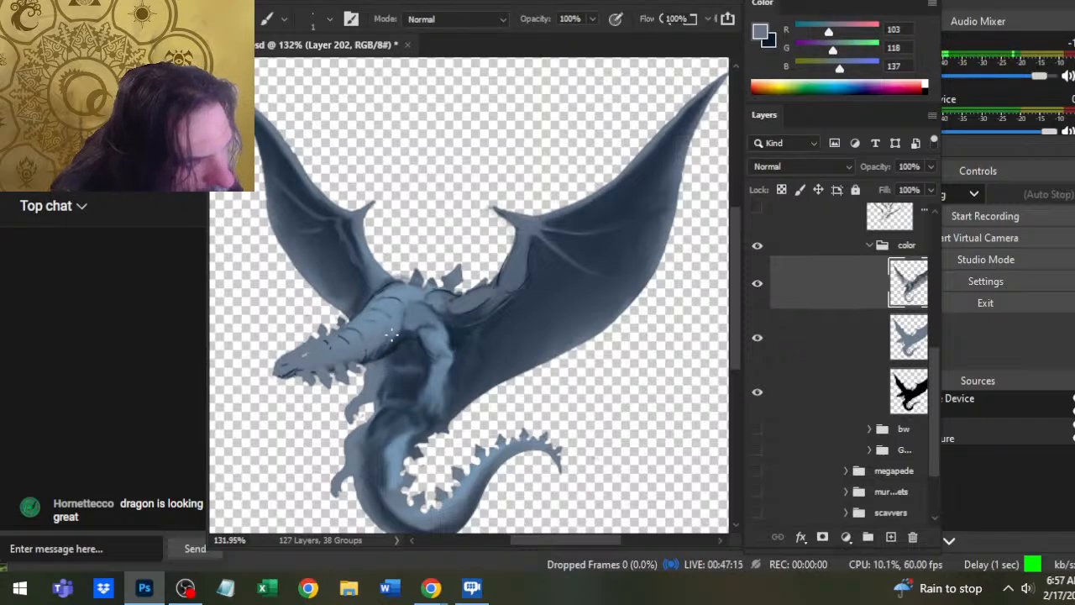
left_click(380, 343, "alt")
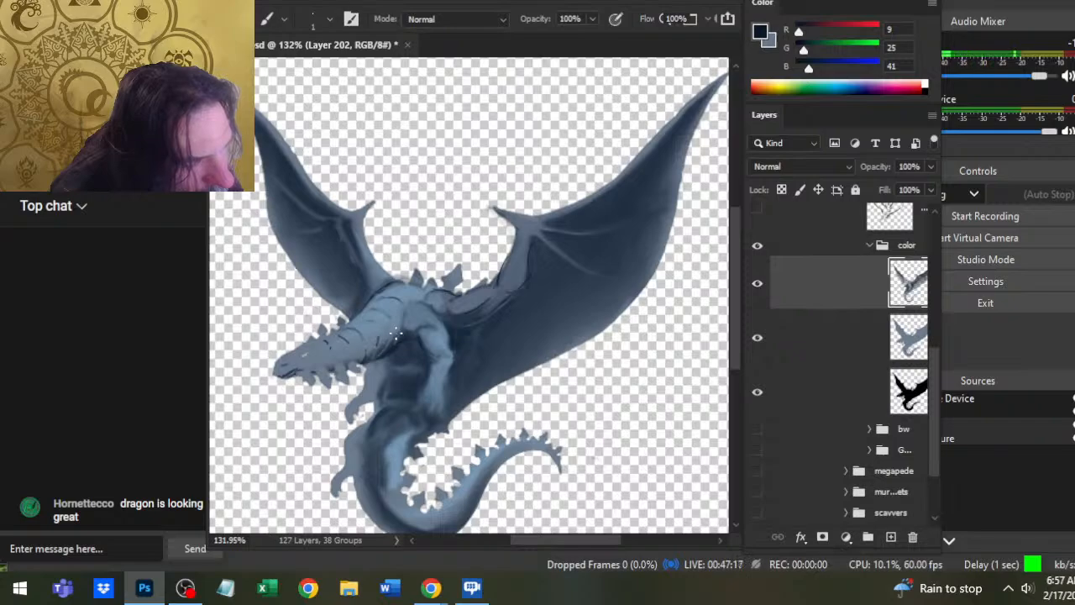
key("r")
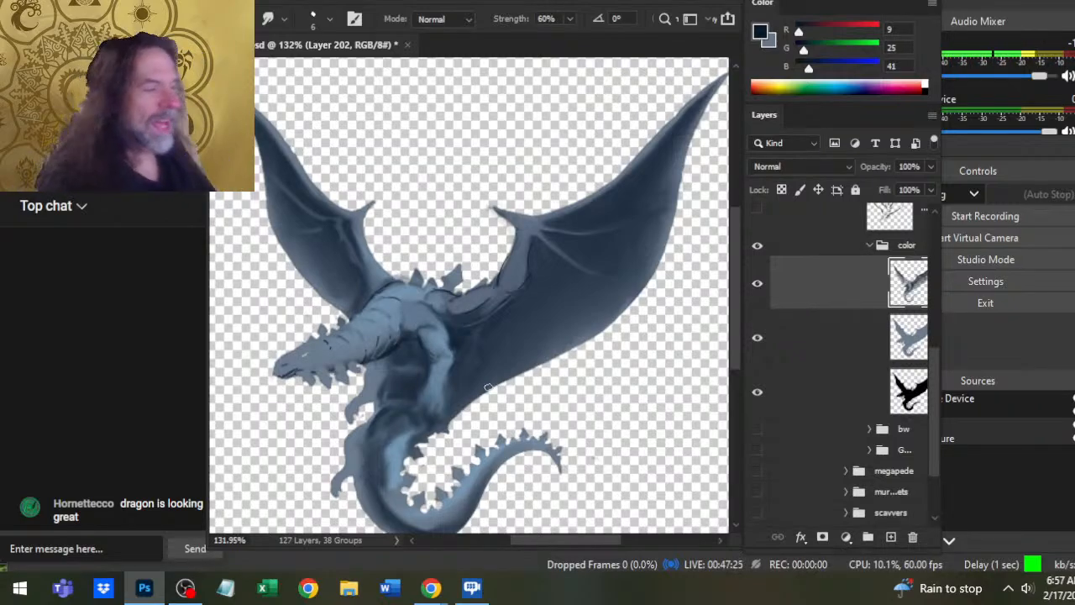
- Strengthen the dark outline along the right wing arm's upper edge and elbow at 200% zoom, and blend it with the Smudge tool
mouse_move(518, 368)
left_mouse_down()
mouse_move(528, 260)
mouse_move(499, 268)
left_mouse_up()
key("z")
left_click(490, 280)
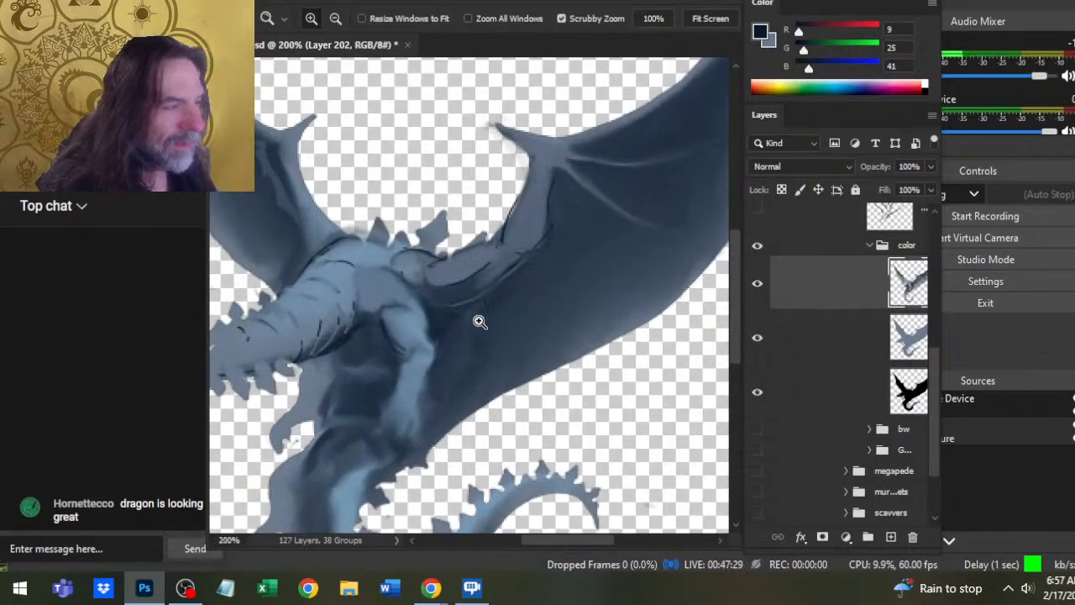
key("r")
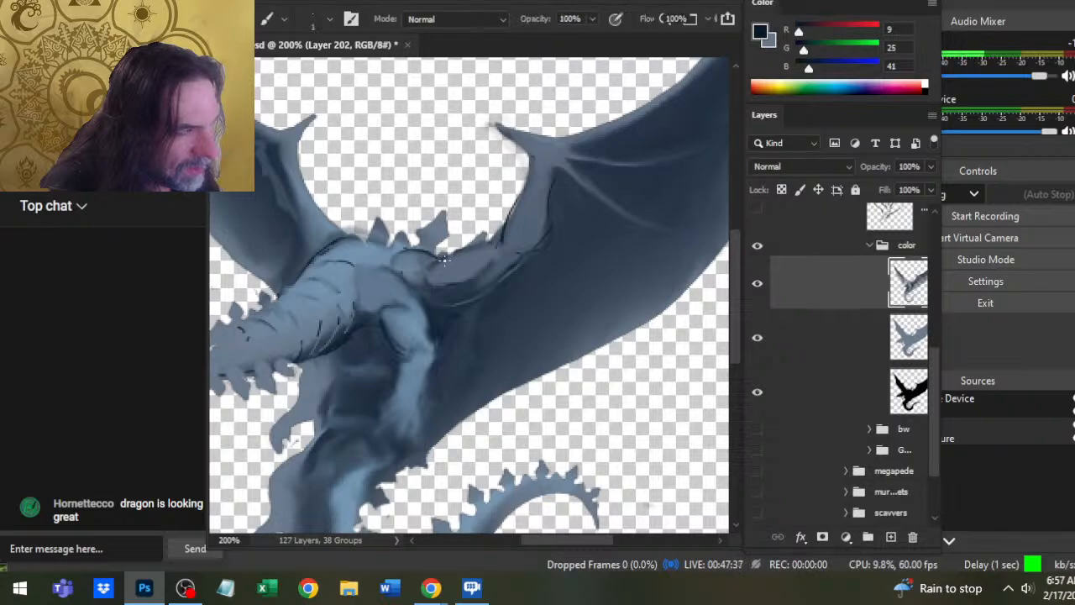
left_click_drag(487, 250, 507, 219)
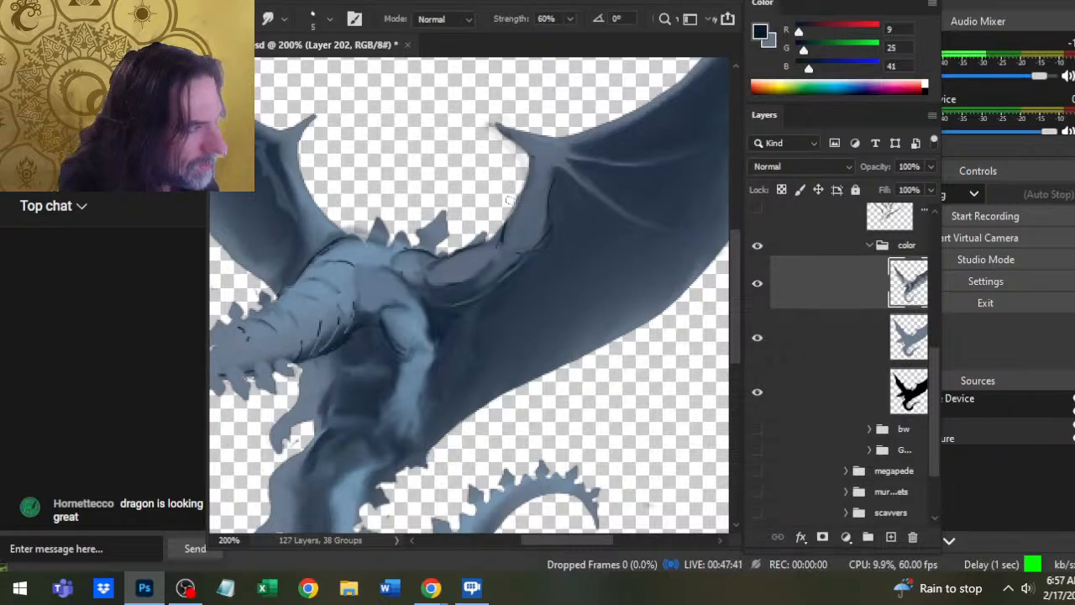
key("b")
key("r")
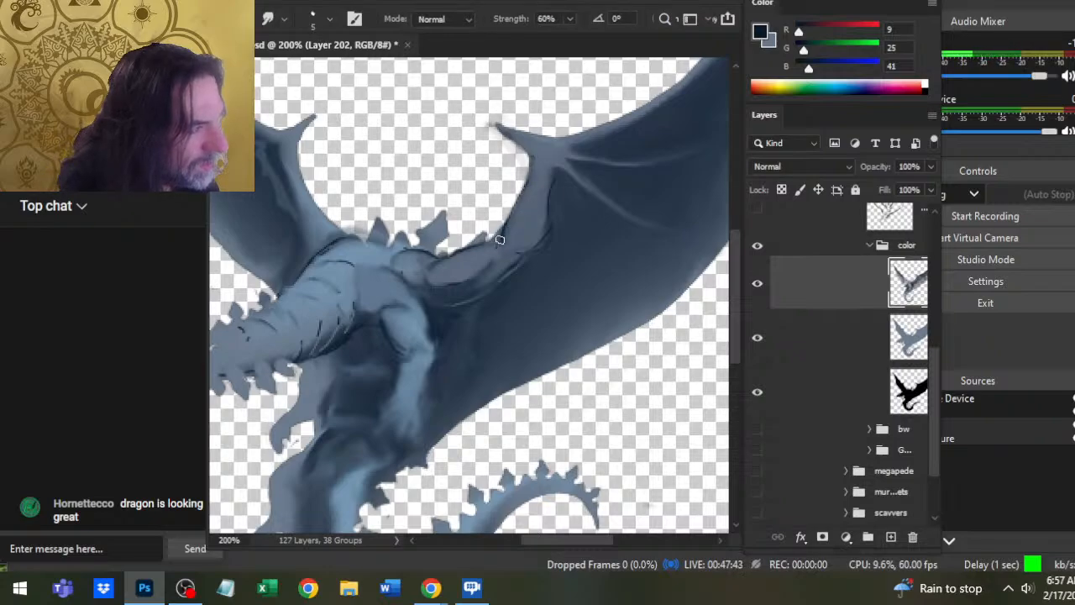
key("b")
key("r")
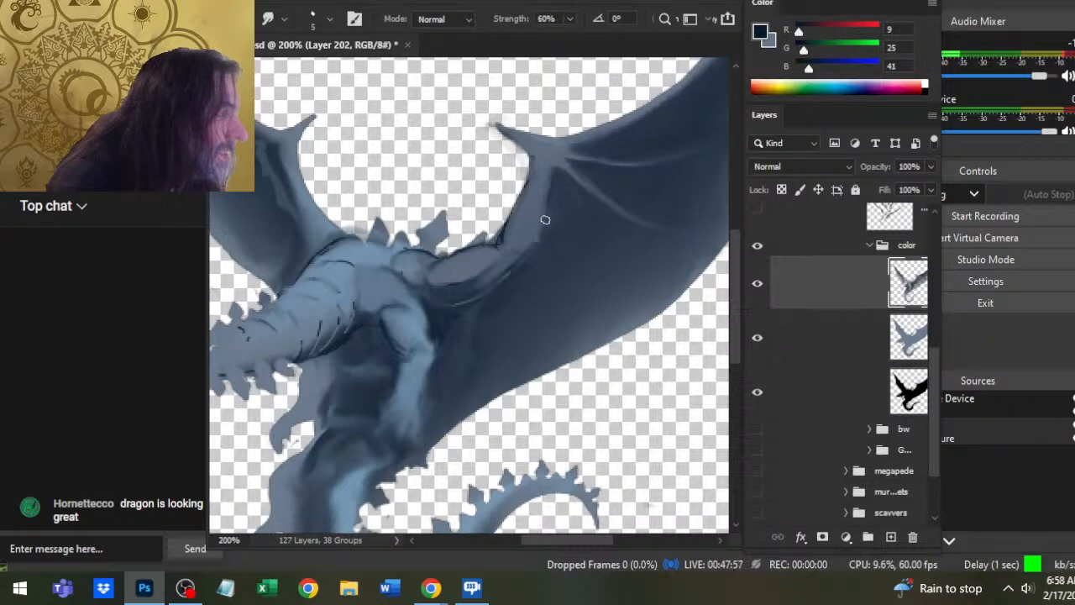
- Paint a dark contour down the inner edge of the right wing's forearm to the elbow and smudge it
key("b")
left_click_drag(556, 171, 533, 243)
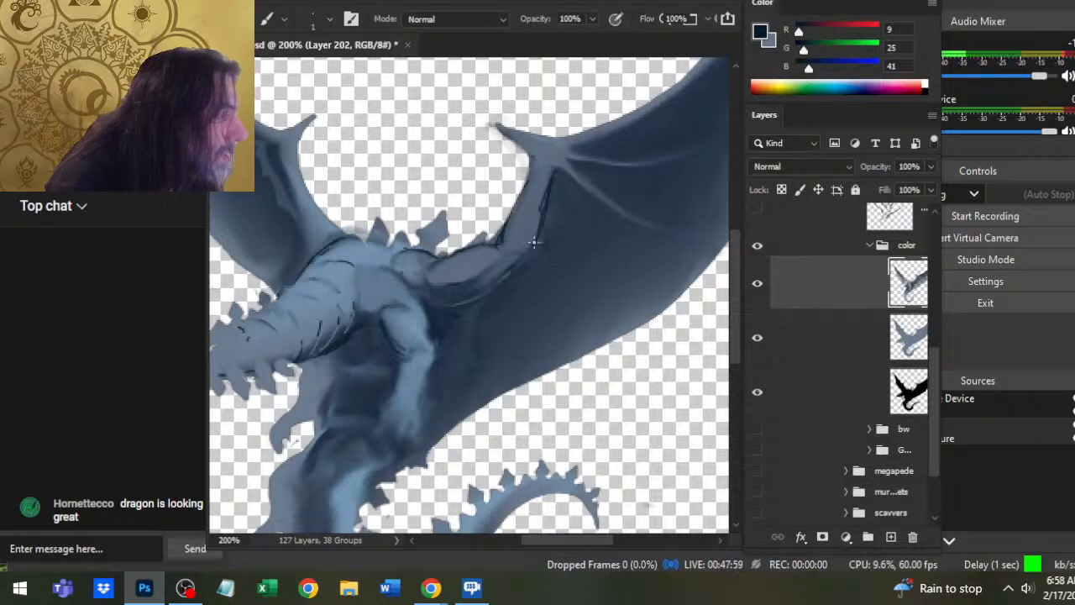
key("r")
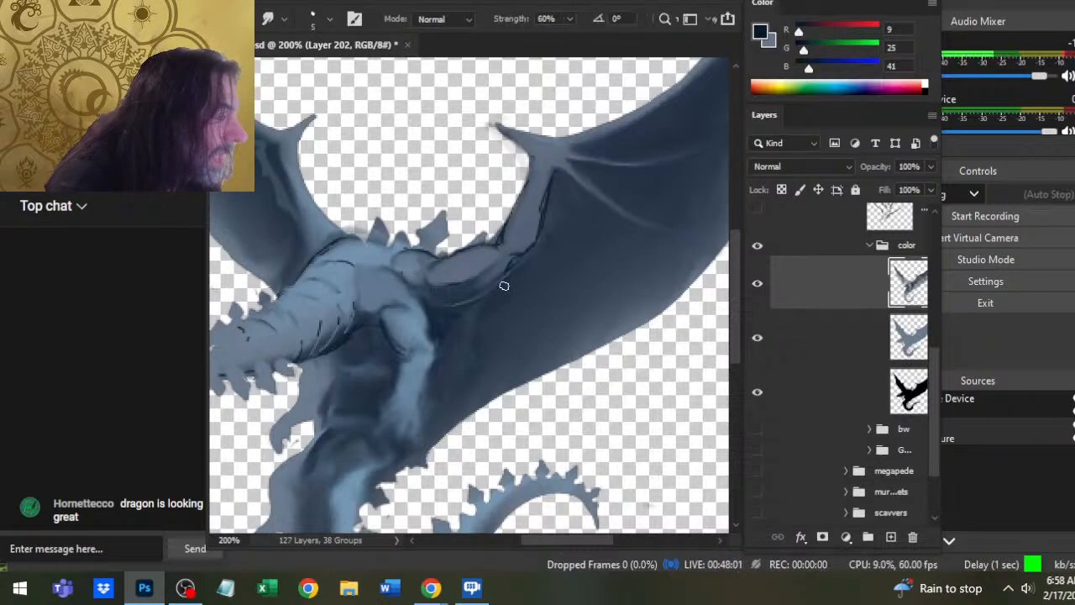
- Paint lighter blue-gray tones over the right wing's forearm and elbow, blending them into the dark contour with the Smudge tool
key("x")
key("b")
key("r")
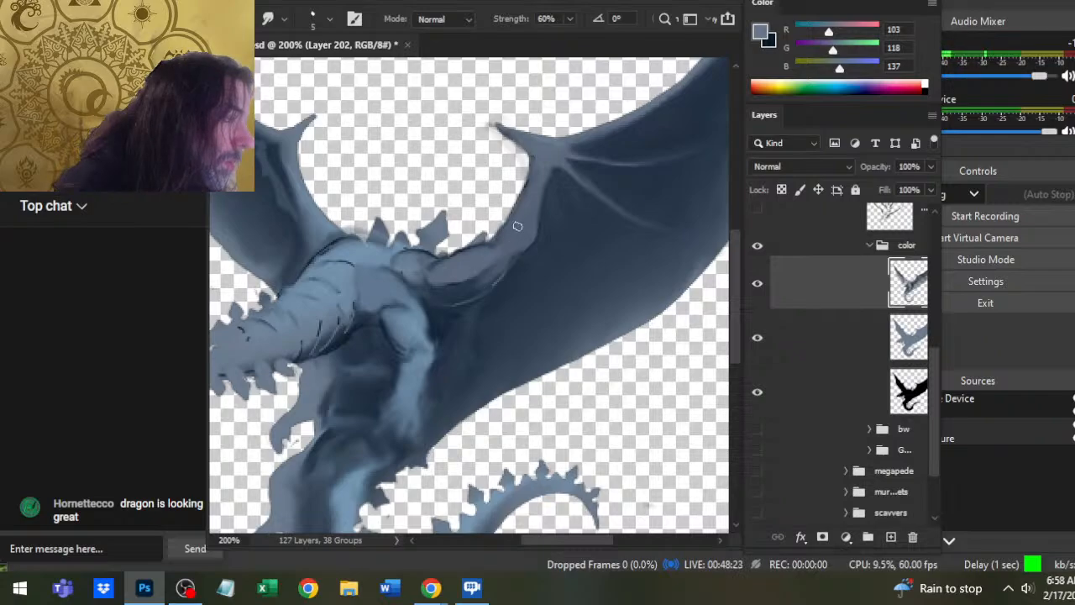
key("b")
key("r")
key("b")
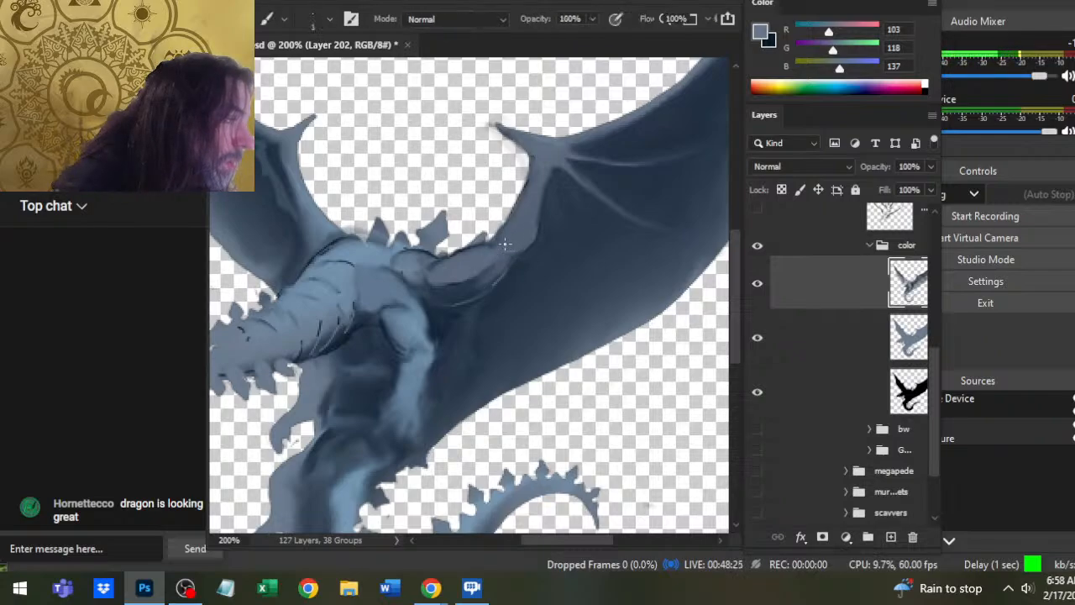
key("r")
key("b")
- Add dark shading along the right wing's forearm up to the wrist joint and smudge it into the skin
key("x")
key("r")
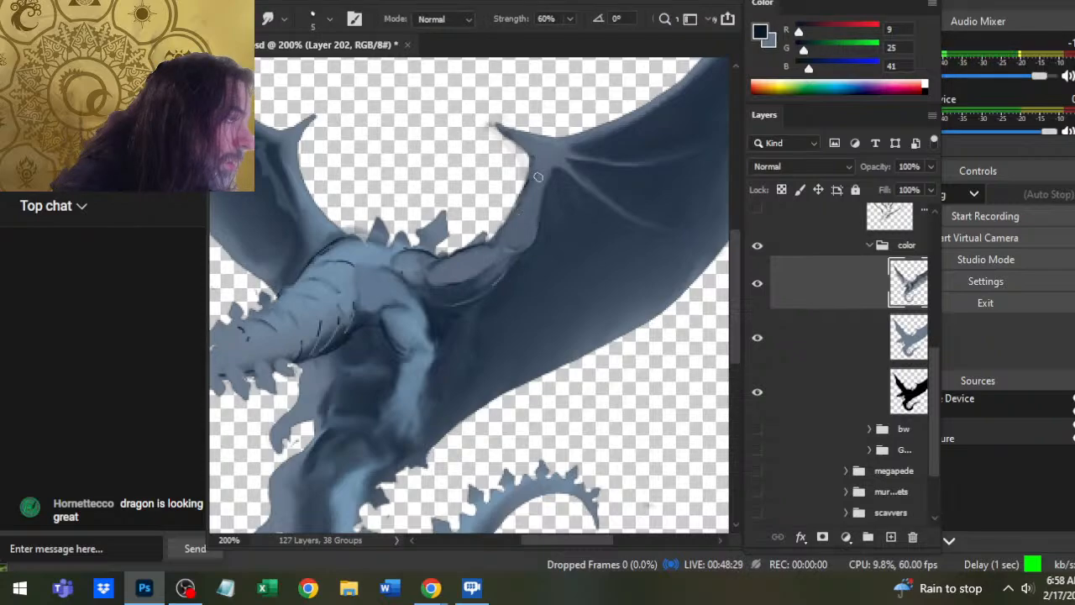
key("b")
key("r")
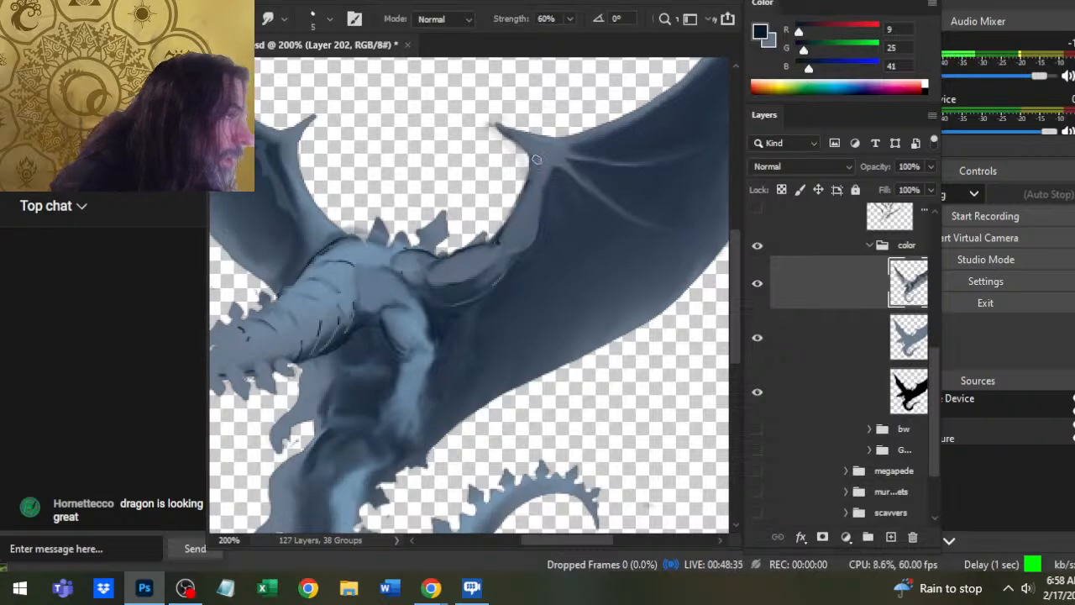
- Paint blue-gray over the underside of the right wing's upper arm at about 136% zoom and smudge it smooth
key("b")
key("z")
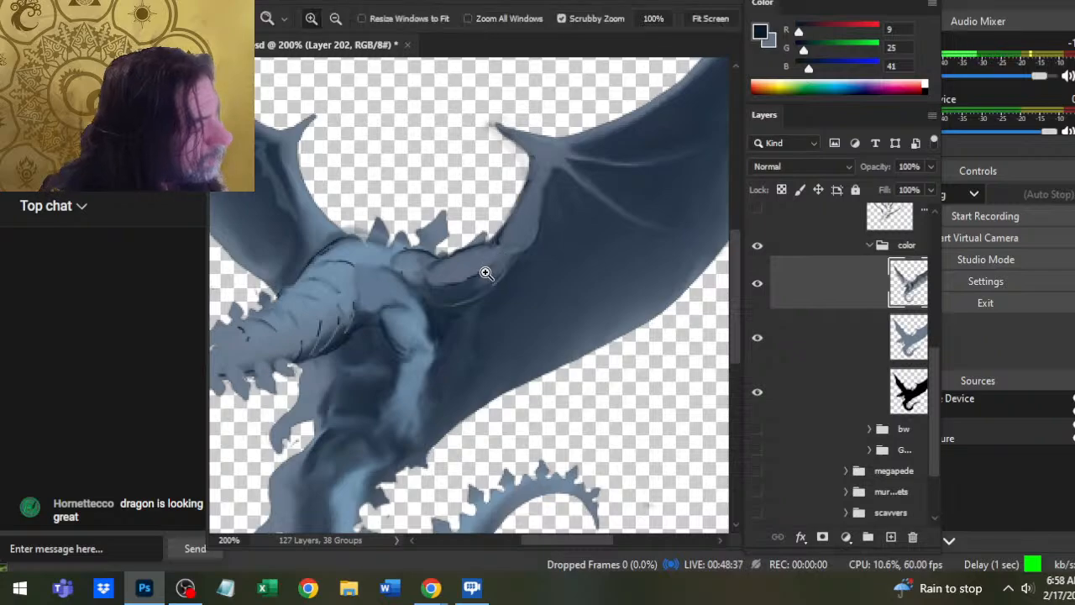
left_click_drag(496, 264, 468, 273)
key("r")
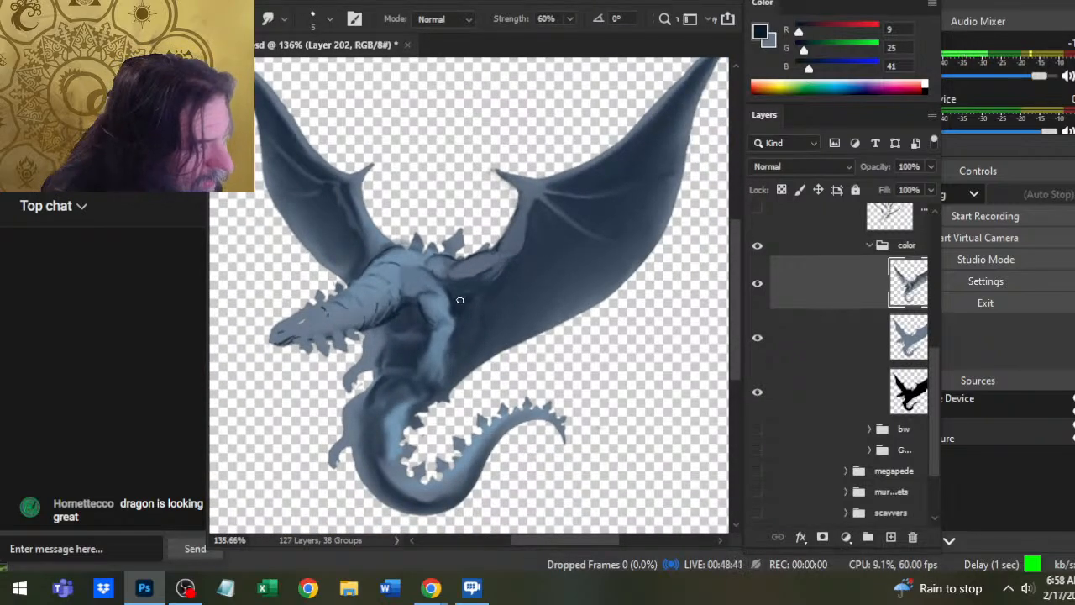
key("b")
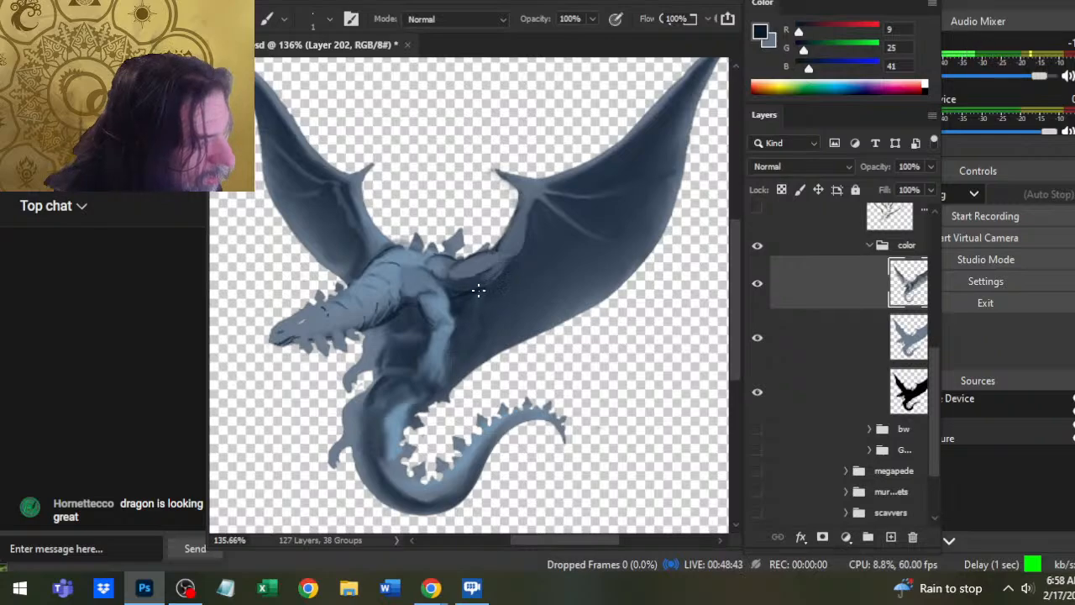
left_click(496, 275, "alt")
key("r")
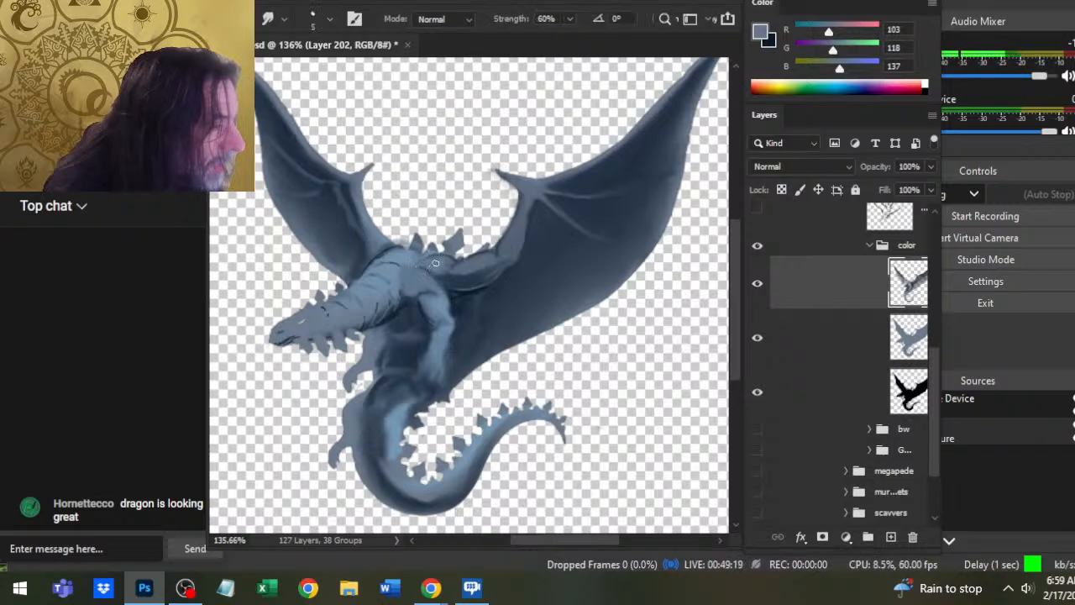
- Paint dark shading at the shoulder where the right wing's arm joins the back, and blend it with the Smudge tool
key("x")
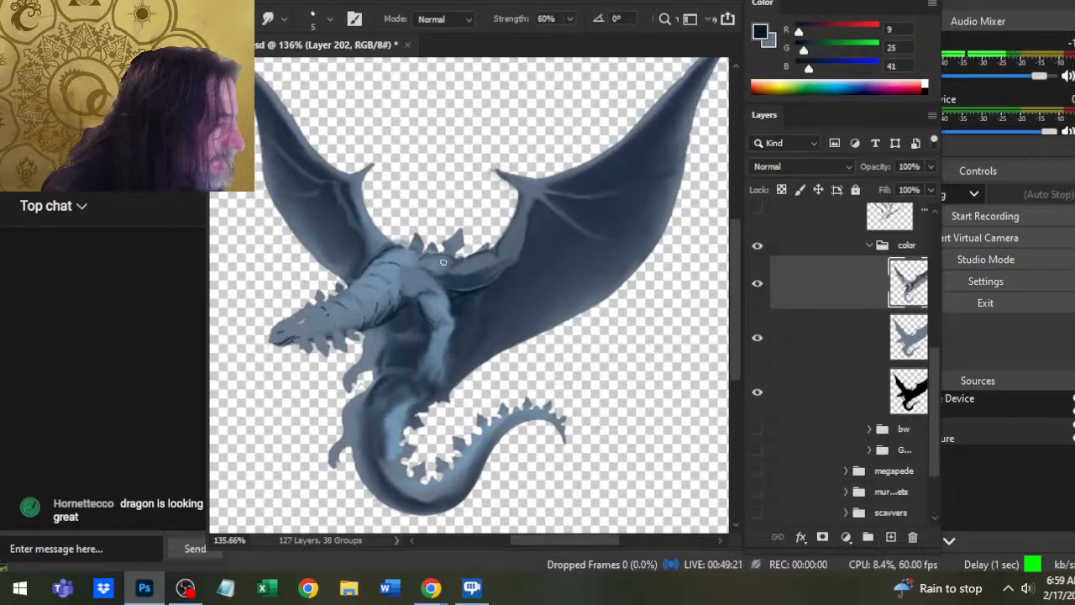
key("b")
key("r")
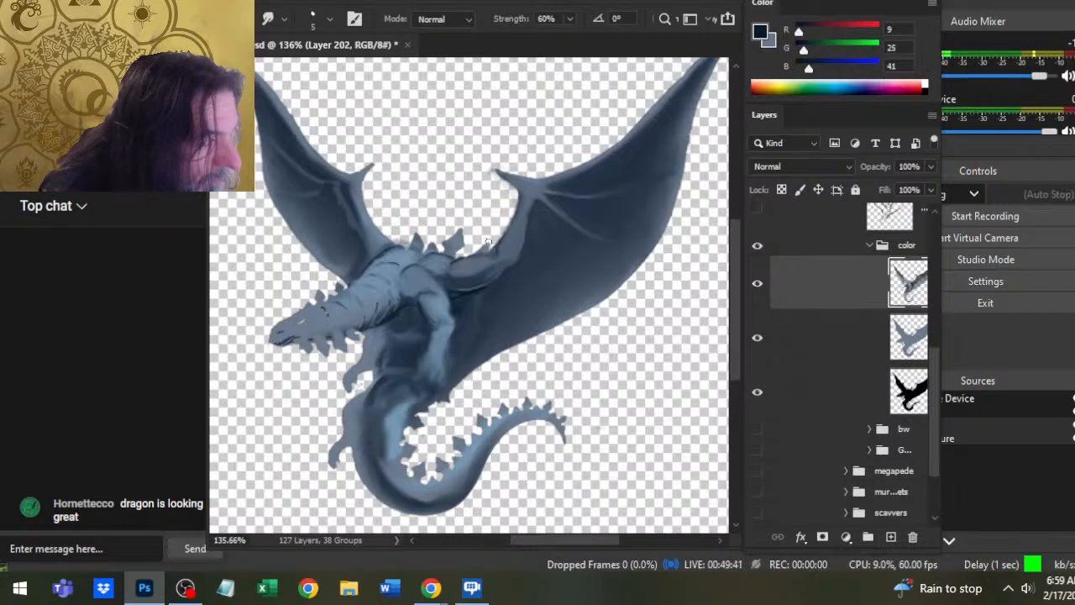
- Darken the outer edge of the right wing's forearm and the top of its upper arm beside the back spikes, smudging each stroke
key("b")
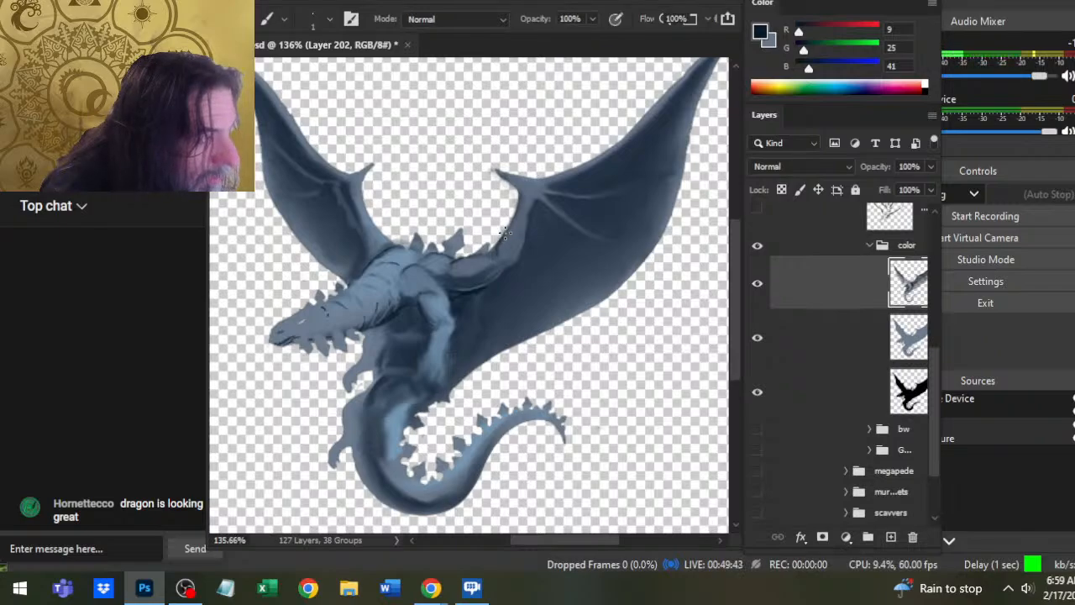
key("r")
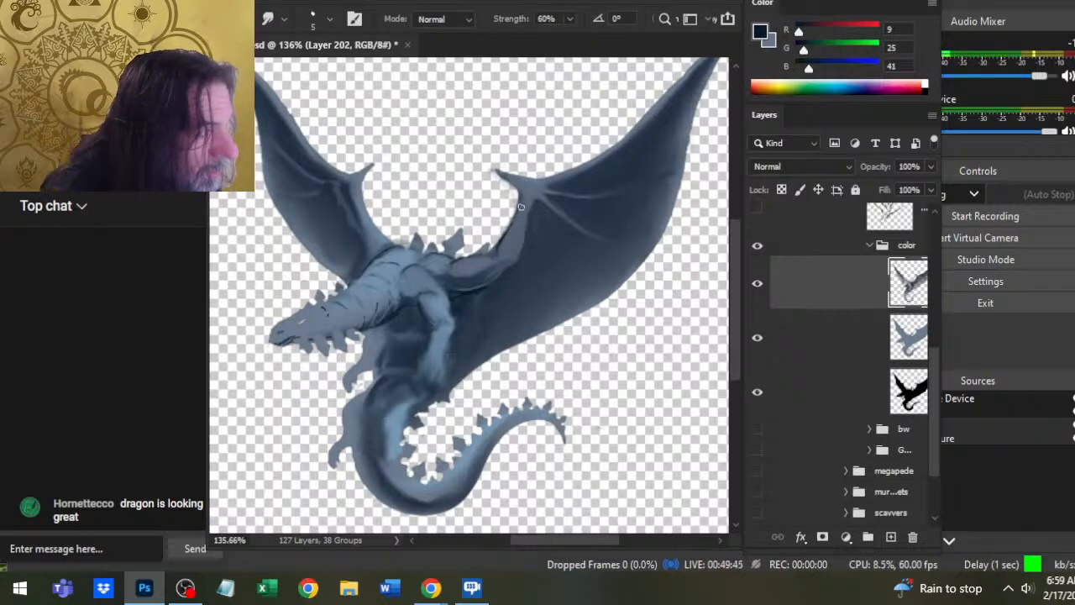
key("b")
key("r")
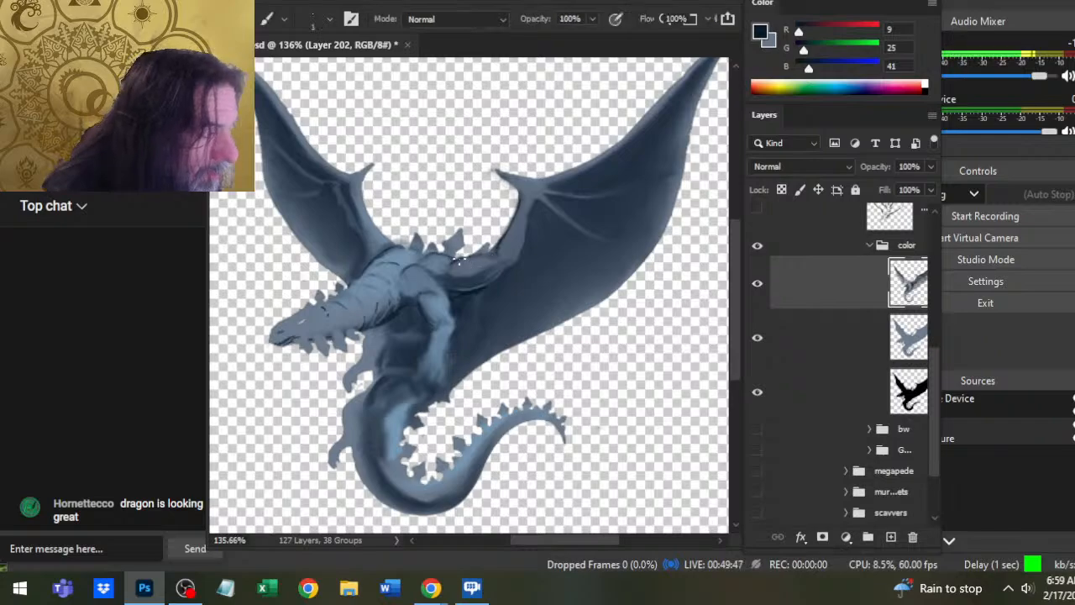
key("b")
key("r")
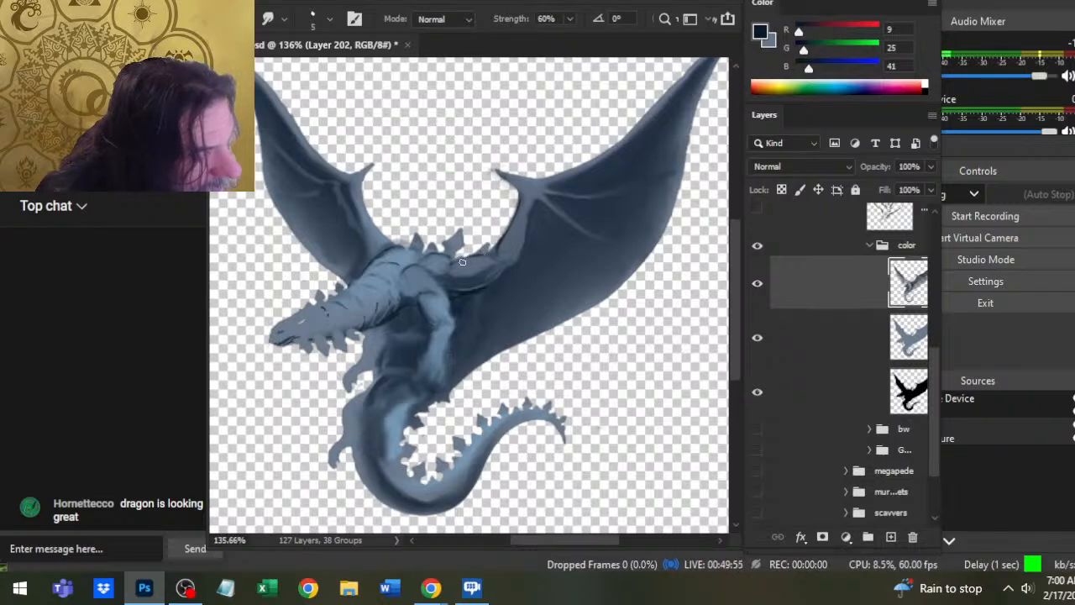
- Refine the muscle shading on the right wing's upper arm and elbow, alternating blue-gray and dark blue and smudging the transitions
left_click(506, 272, "alt")
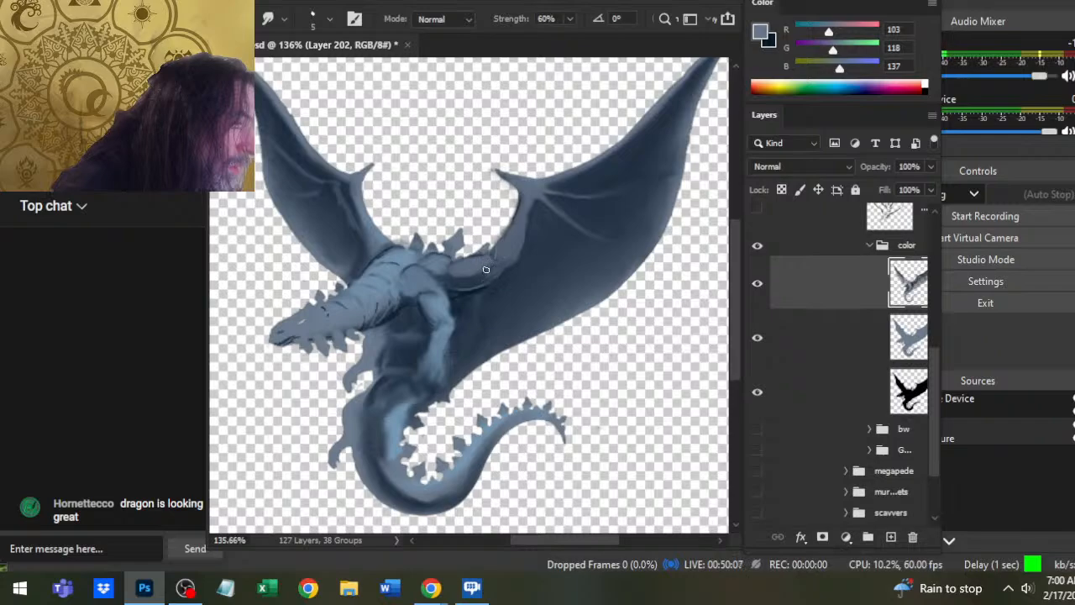
key("x")
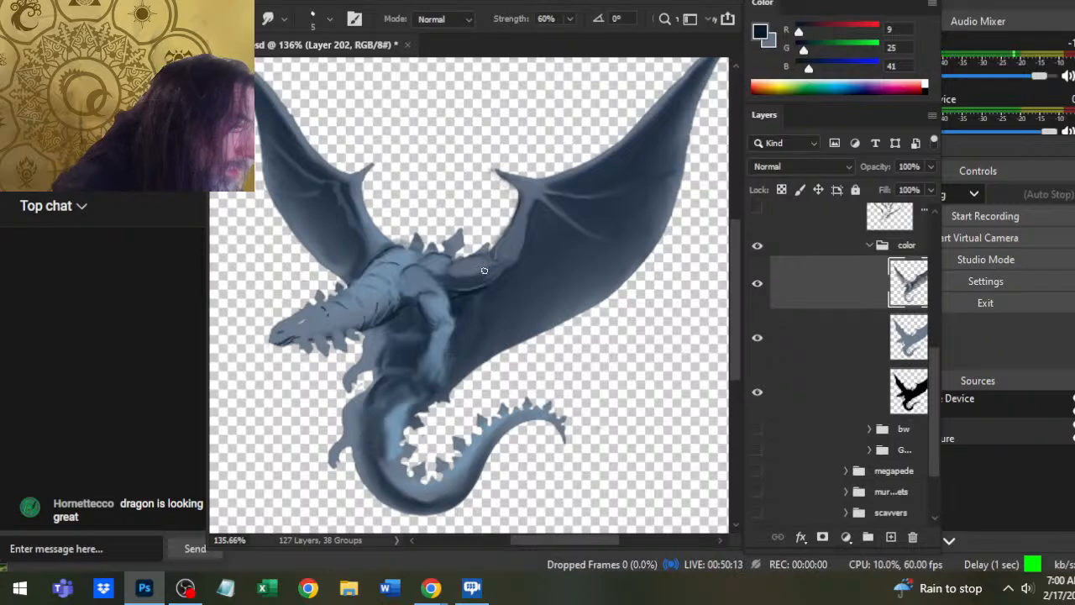
key("x")
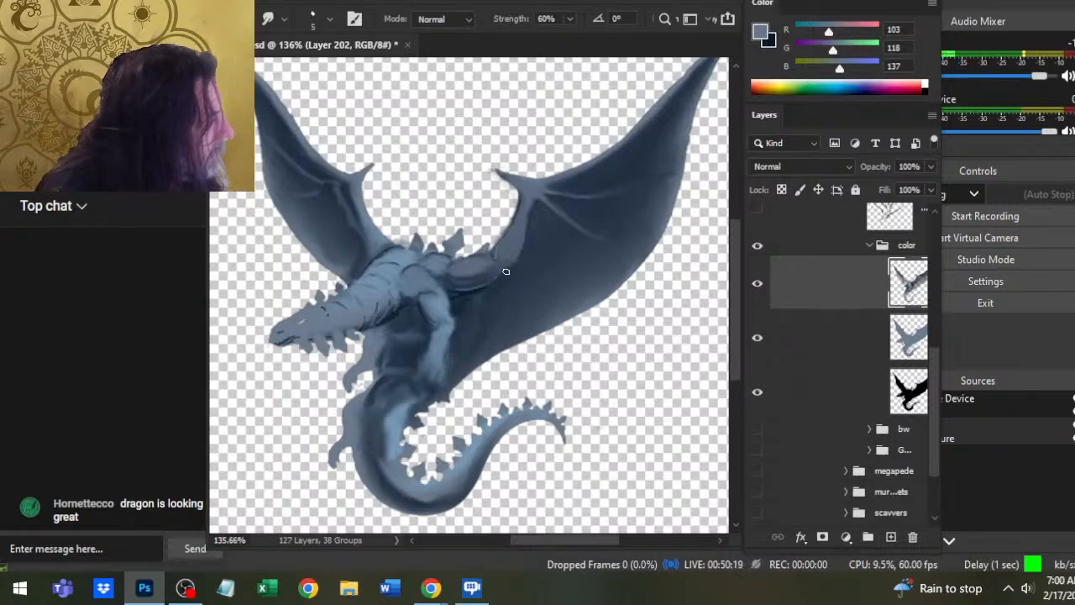
left_click(507, 260, "alt")
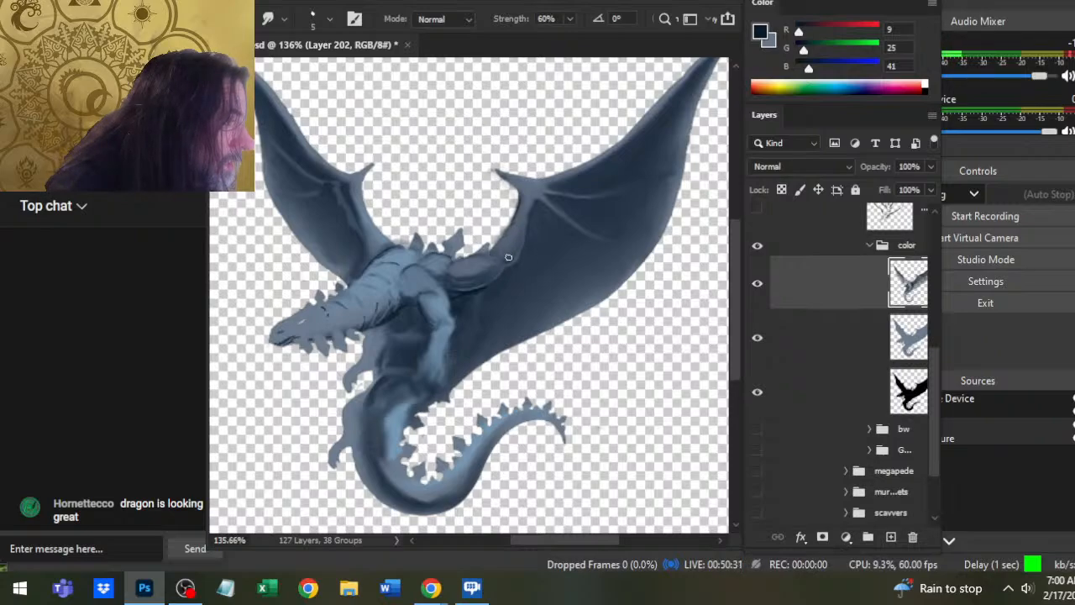
- Define the near foreleg's shoulder with dark contour strokes and blue-gray touches at about 165% zoom, blending them with the Smudge tool
key("z")
left_click_drag(459, 354, 424, 354)
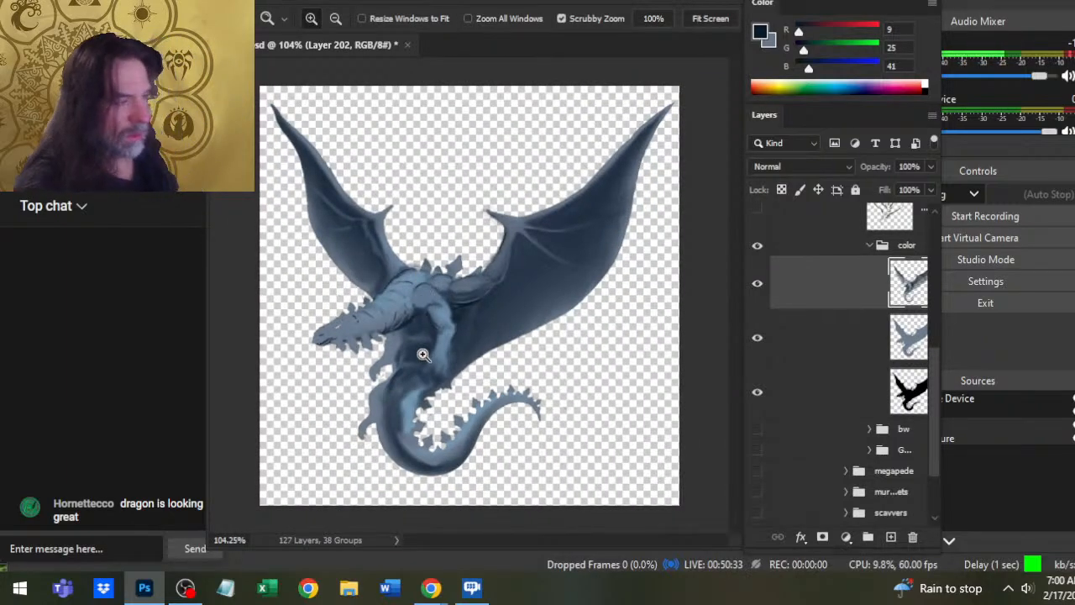
left_click_drag(423, 305, 444, 303)
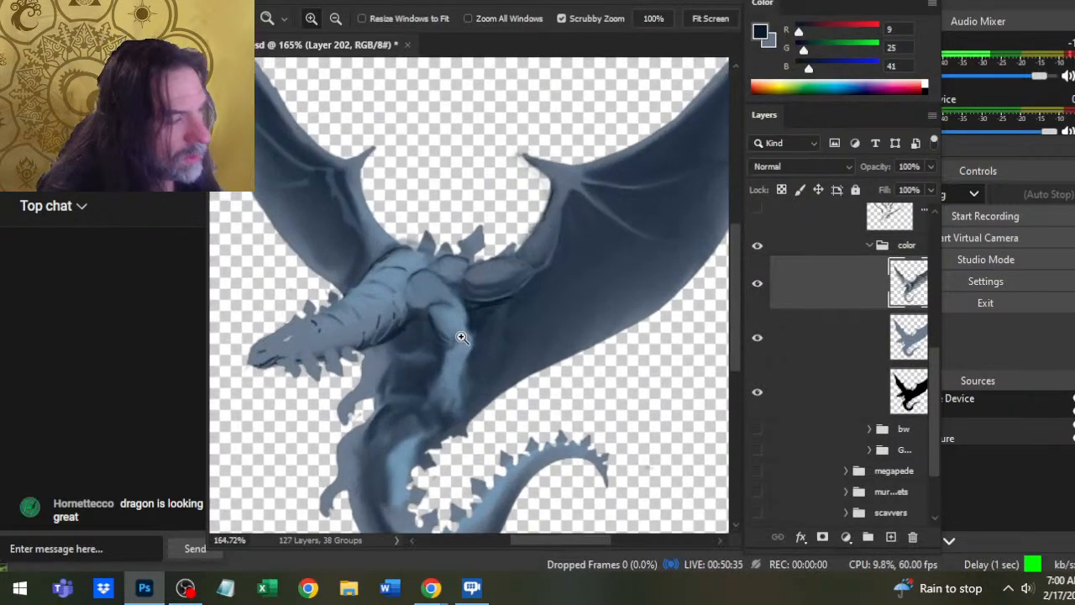
key("b")
key("r")
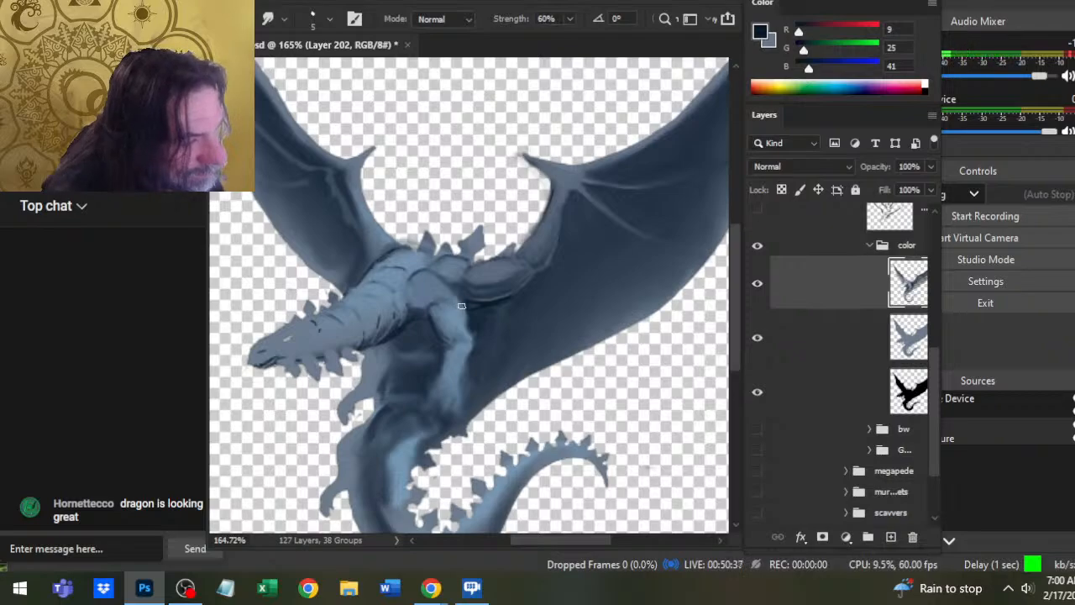
key("b")
key("r")
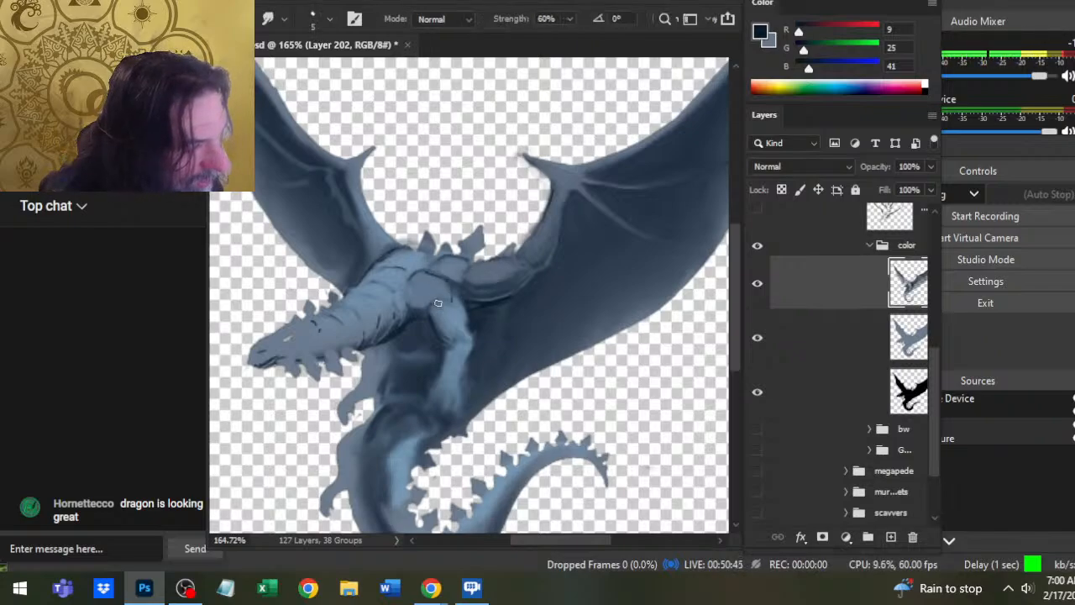
left_click(422, 282, "alt")
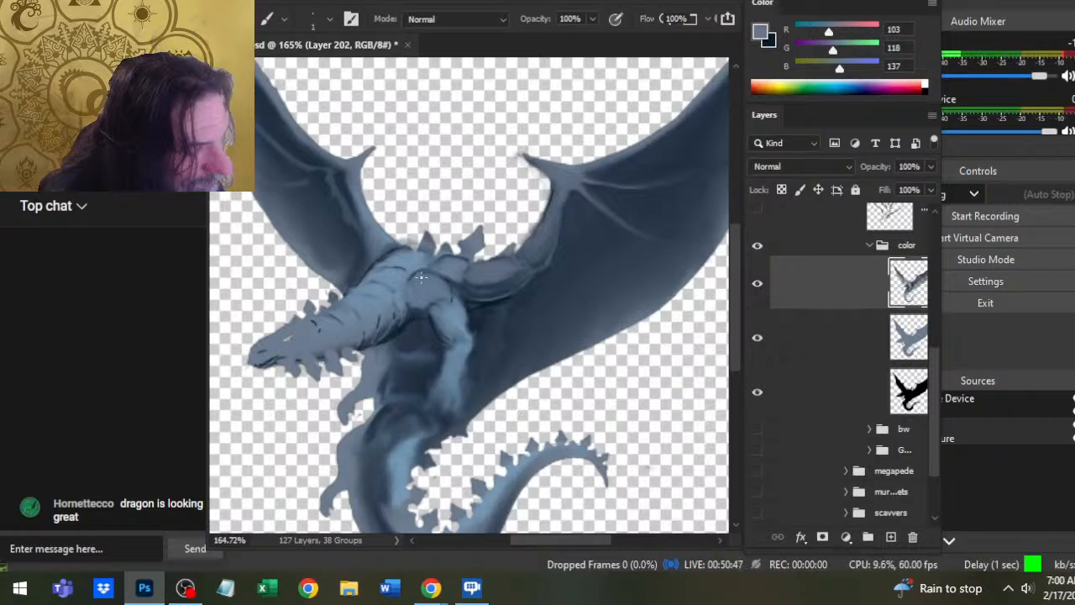
- Paint dark curved folds across the chest between the neck and the near foreleg, and smudge them into the skin
left_click(433, 289, "alt")
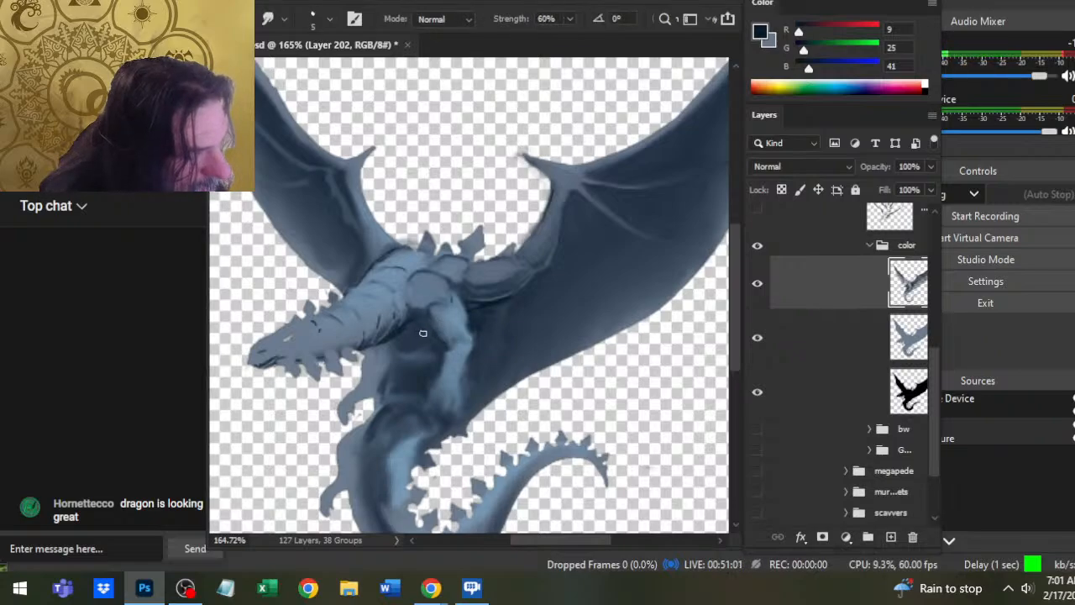
key("b")
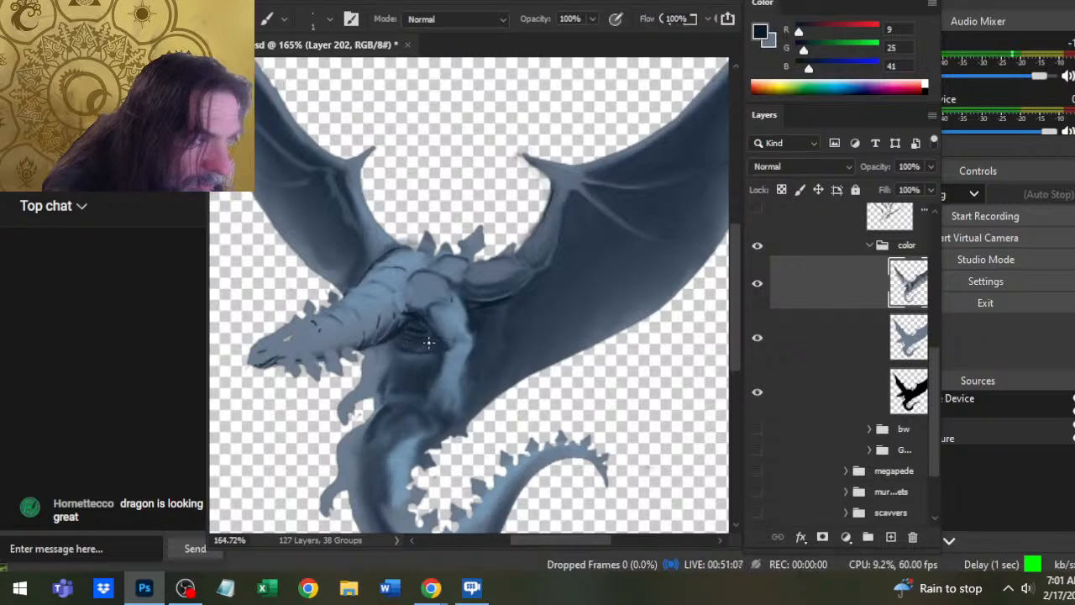
key("r")
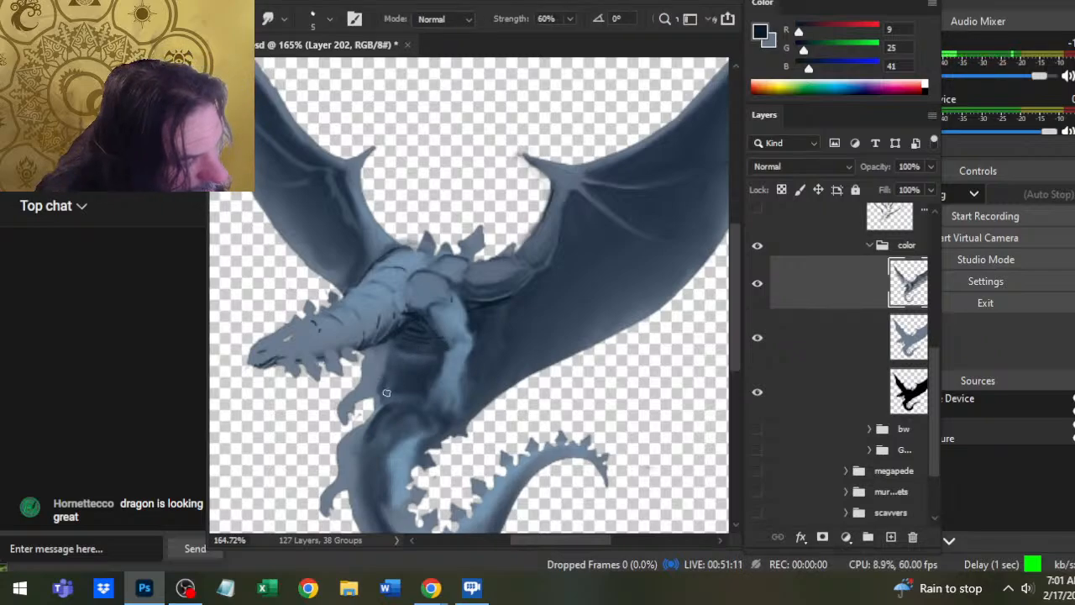
- Paint dark strokes down the chest's side and along the far foreleg beneath the neck, and smudge them into shadow
key("b")
mouse_move(383, 363)
left_mouse_down()
mouse_move(374, 385)
mouse_move(387, 360)
left_mouse_up()
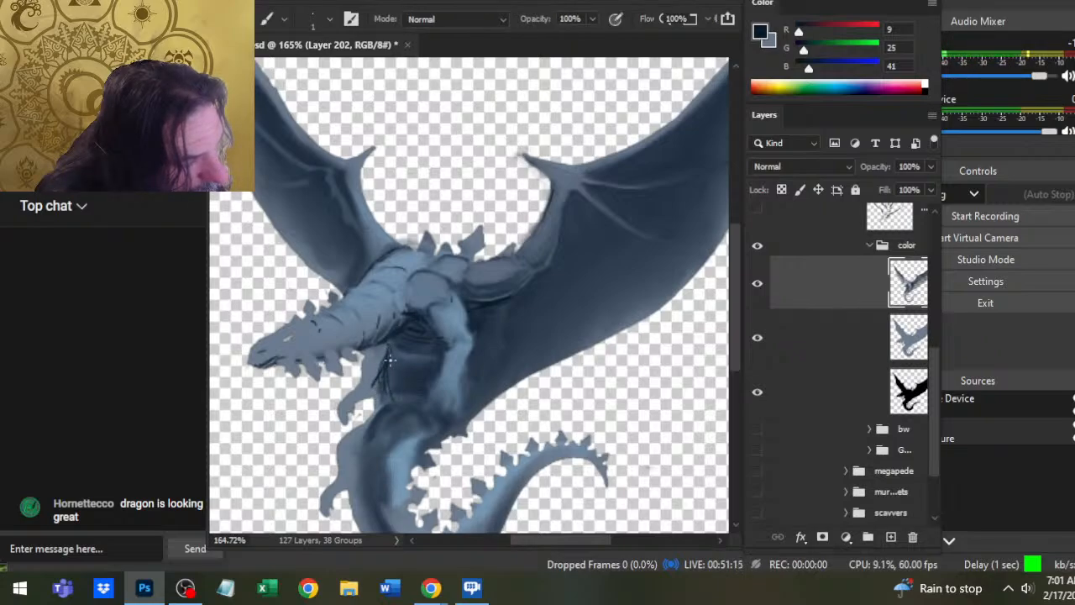
left_click_drag(364, 354, 362, 373)
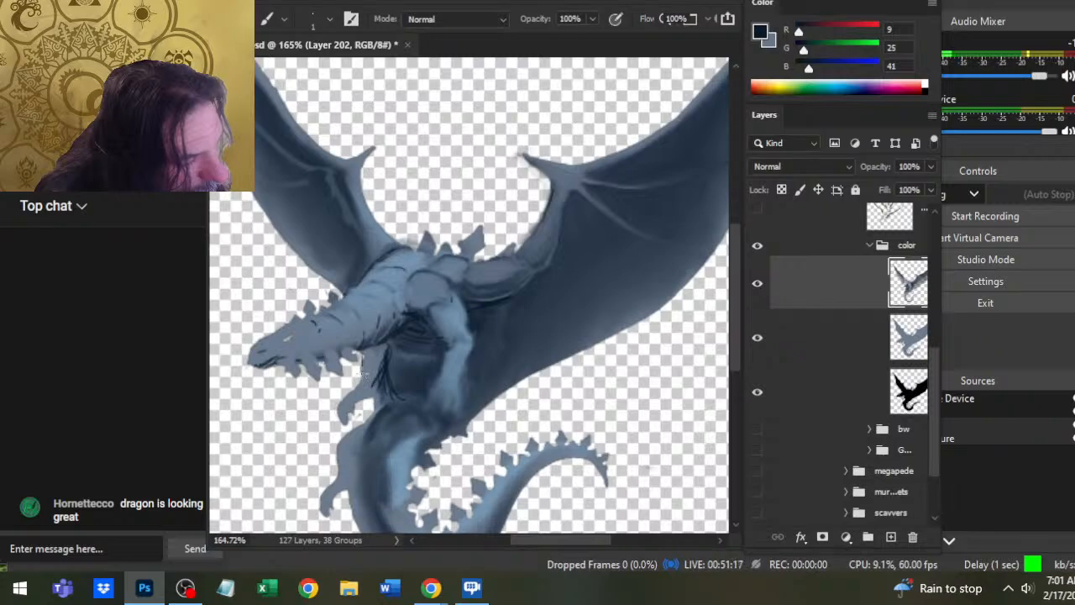
key("r")
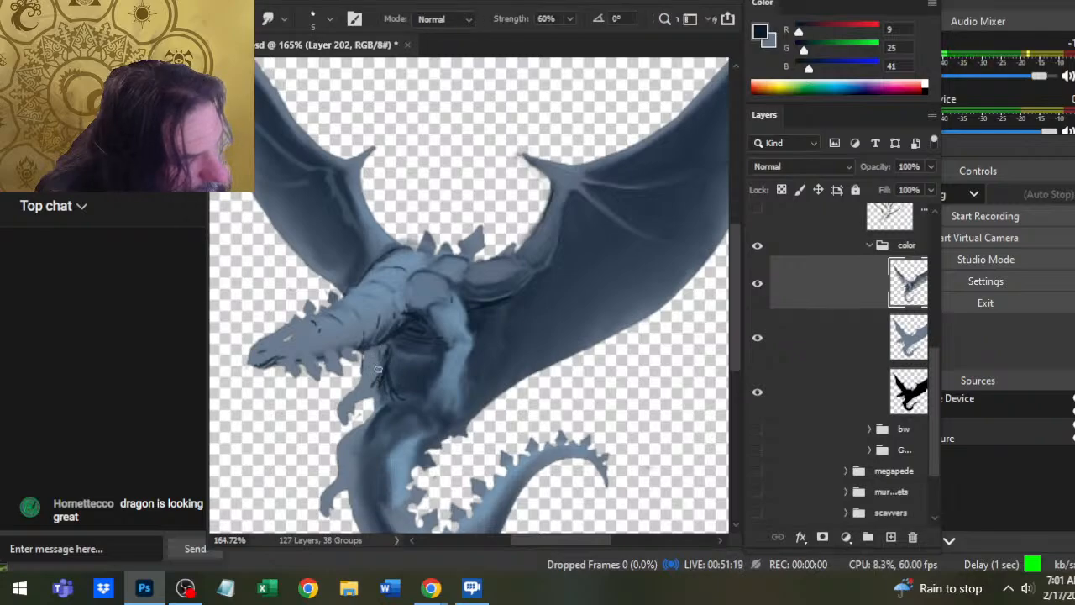
key("b")
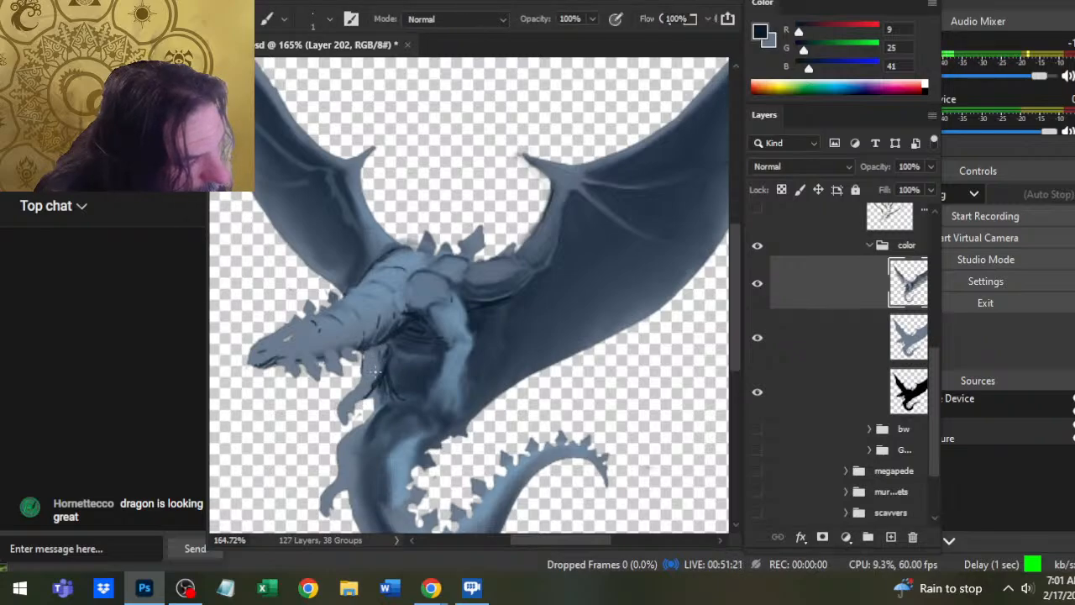
key("r")
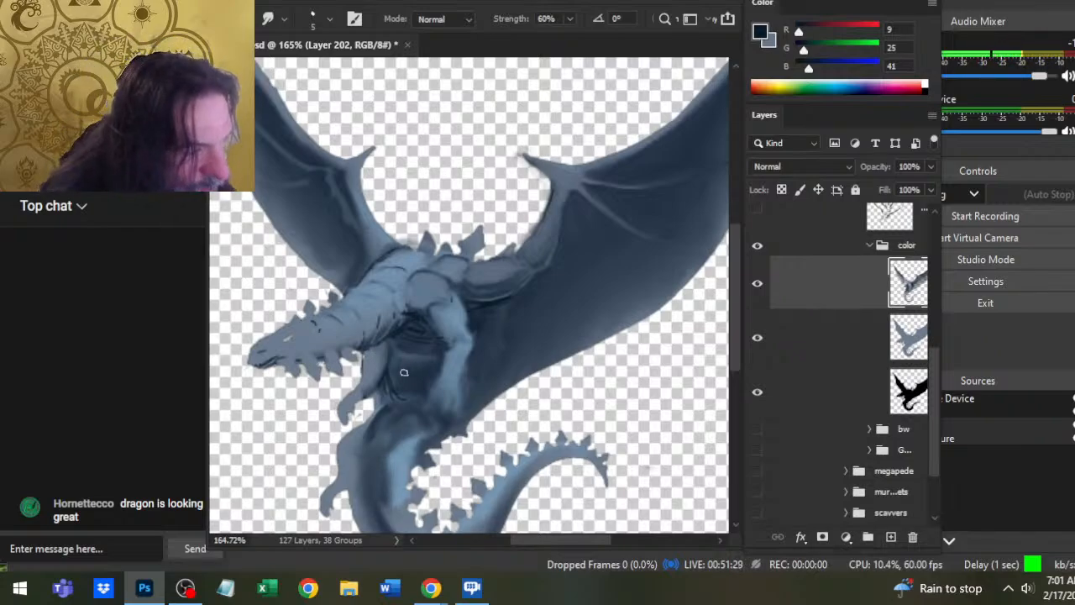
- Deepen the dark contour separating the far foreleg from the belly down to the hip, and blend it with the Smudge tool
key("b")
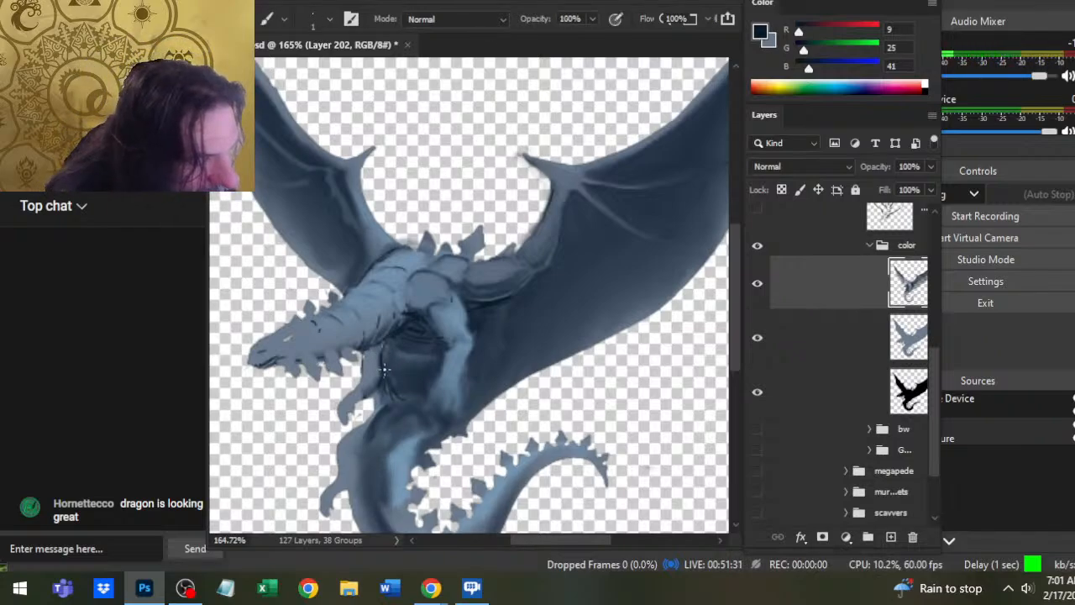
key("r")
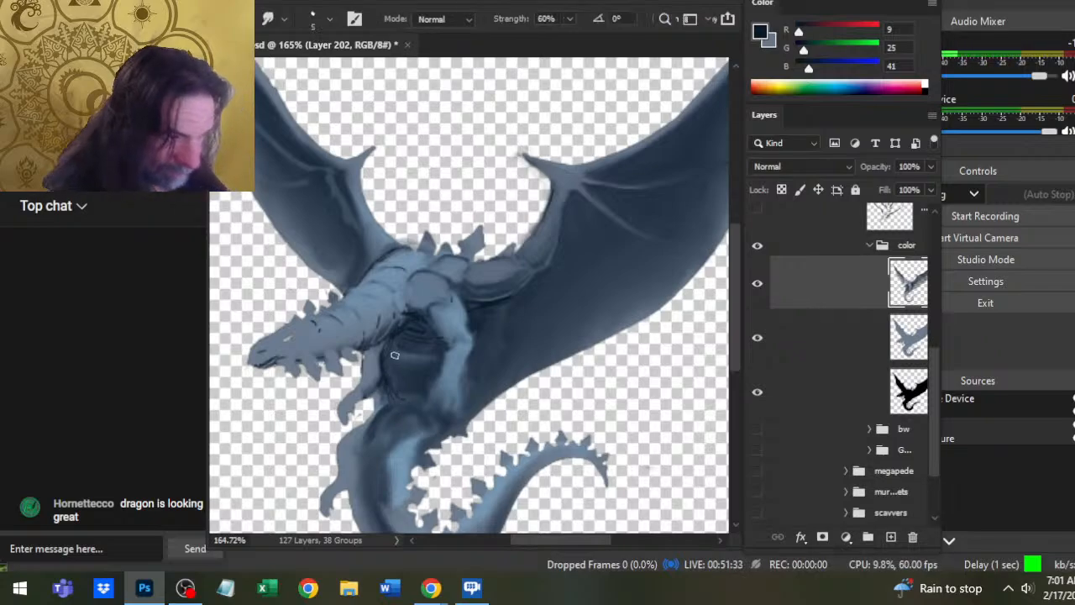
key("b")
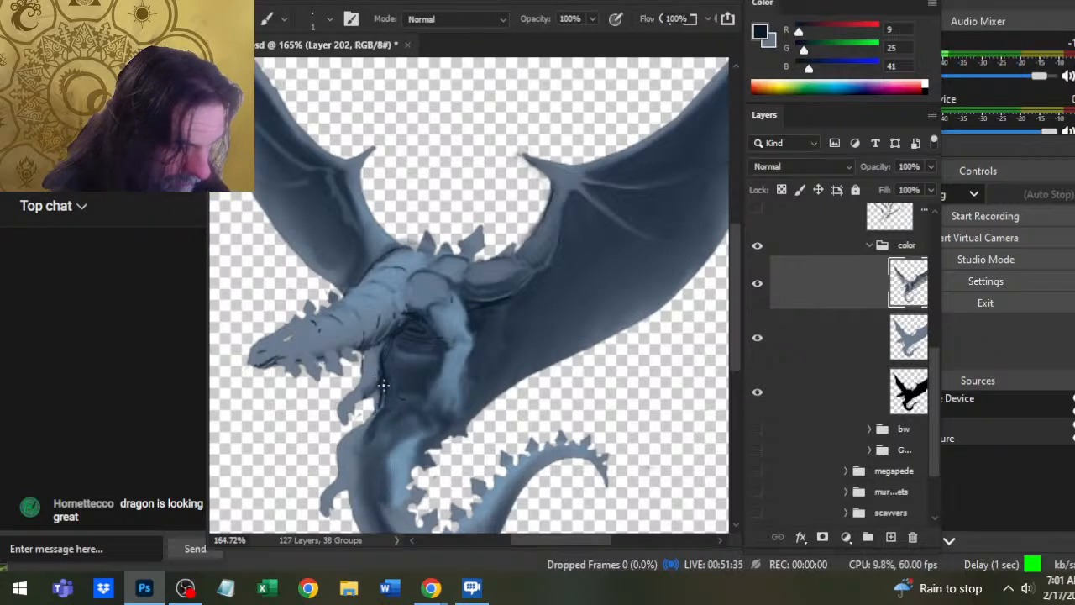
key("r")
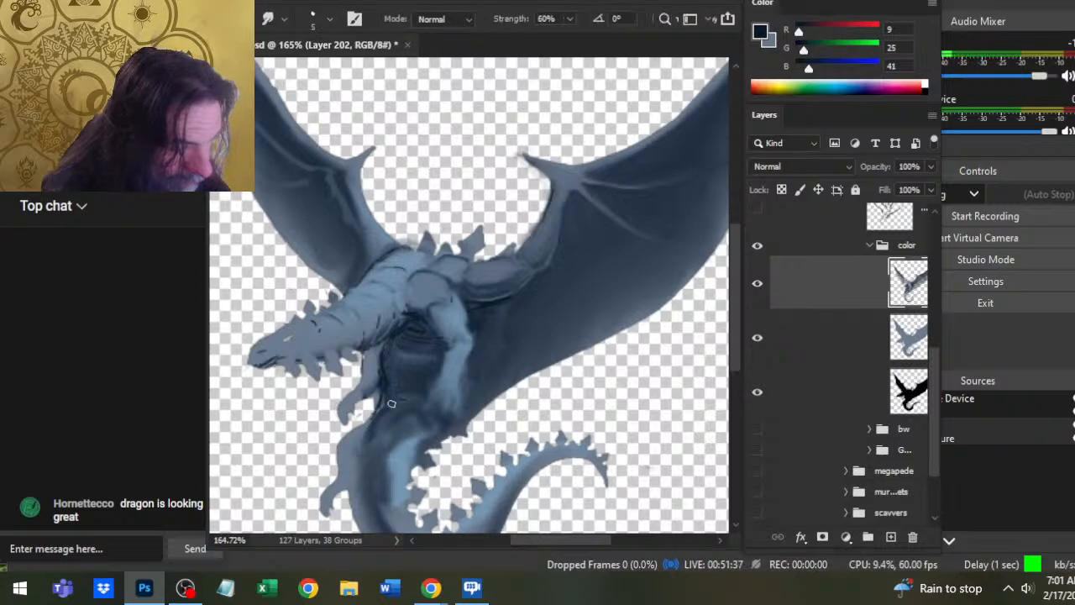
- Paint a dark contour from the belly down between the hip and the far hind leg, and smudge it into the body
key("b")
key("r")
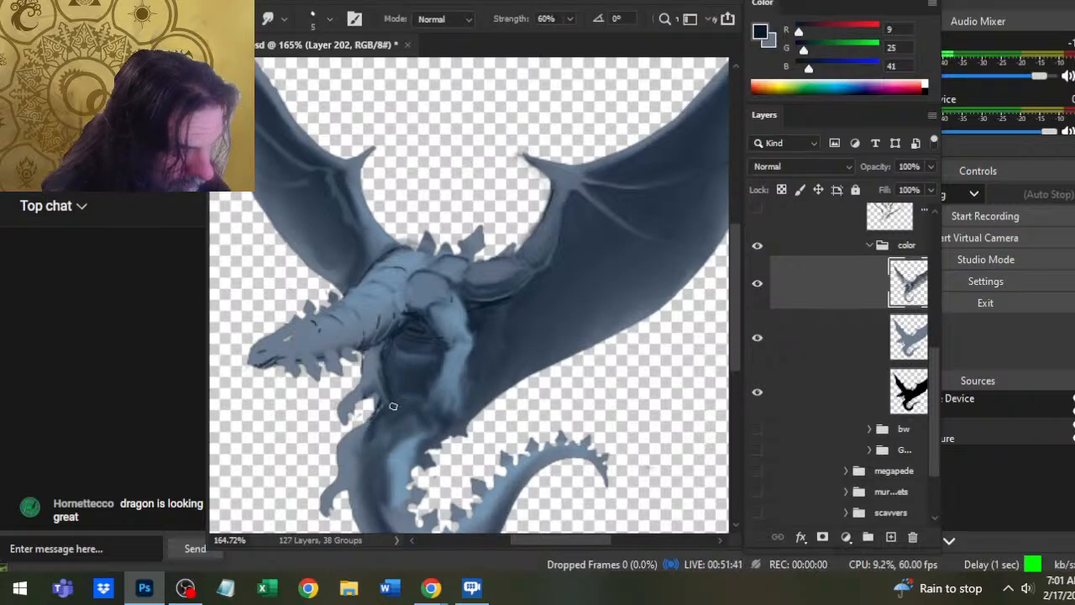
key("b")
mouse_move(378, 412)
left_mouse_down()
mouse_move(358, 439)
mouse_move(362, 469)
left_mouse_up()
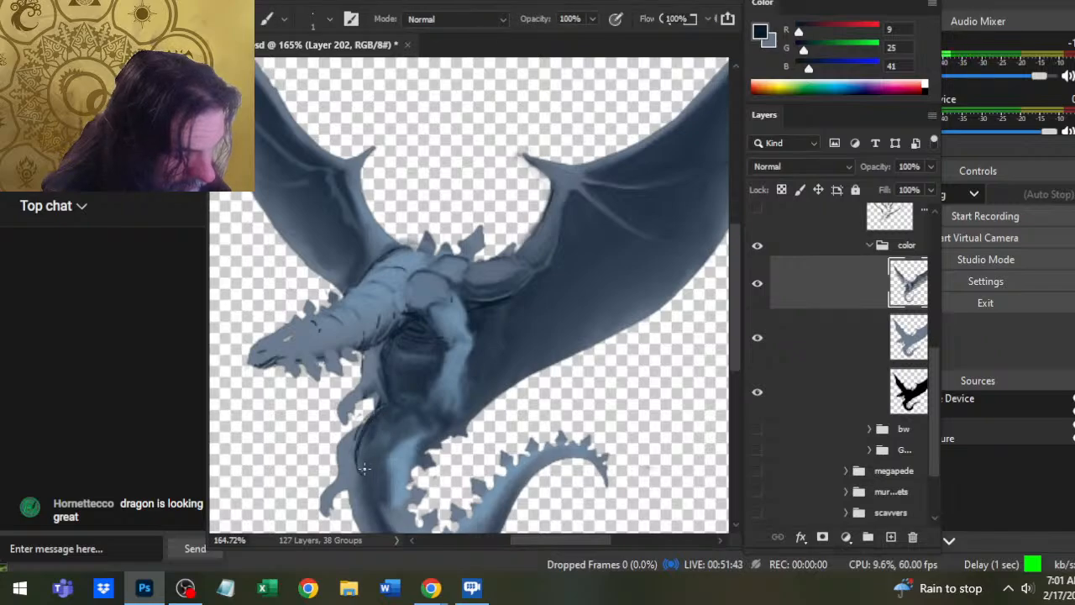
key("r")
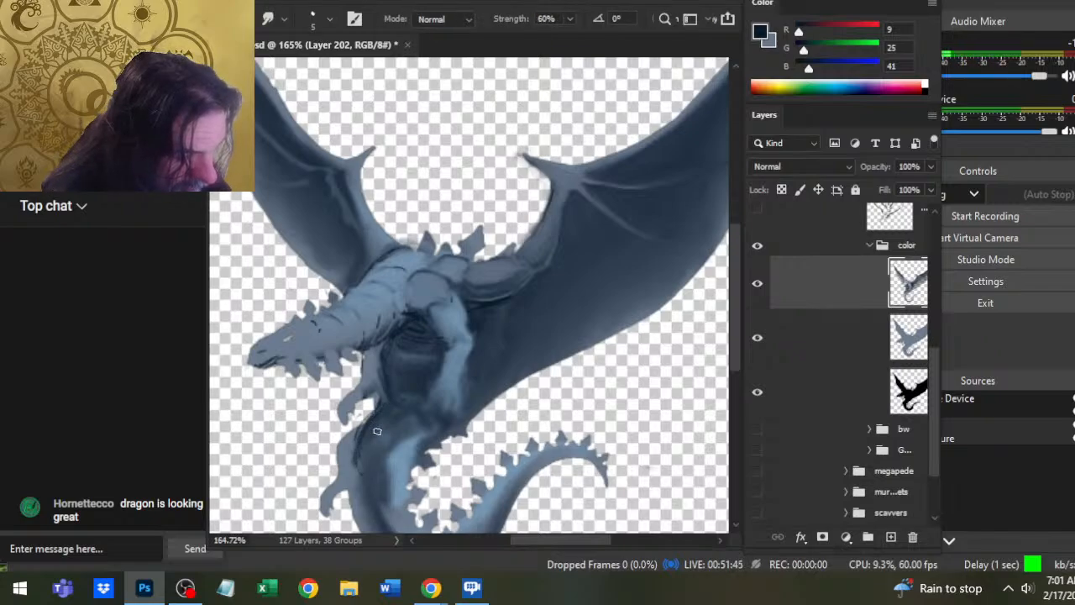
key("b")
key("r")
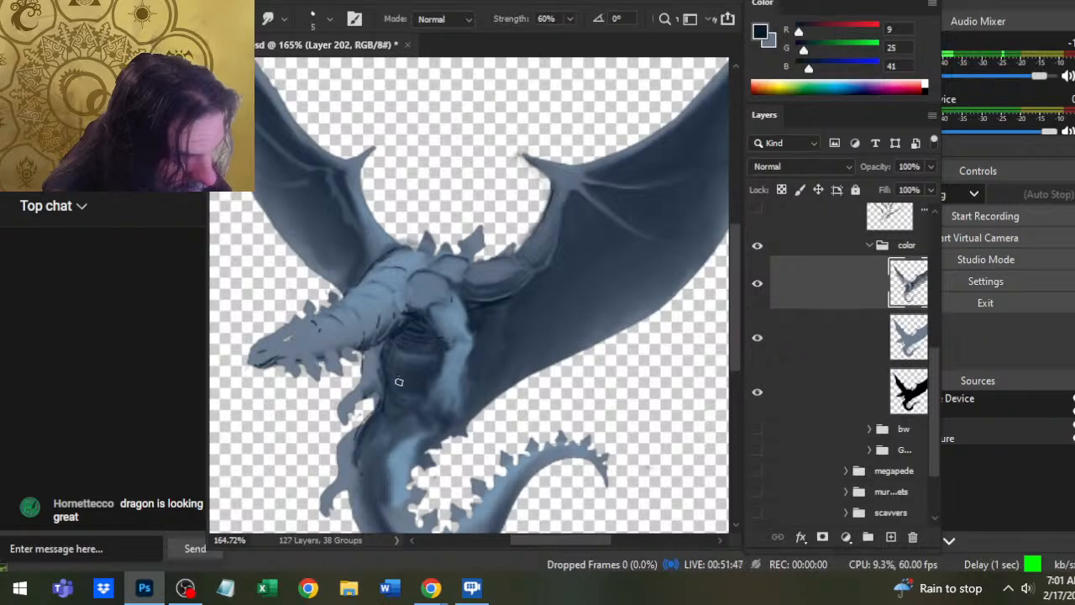
- Add dark curved folds across the chest and belly behind the near foreleg, and blend them with the Smudge tool
key("b")
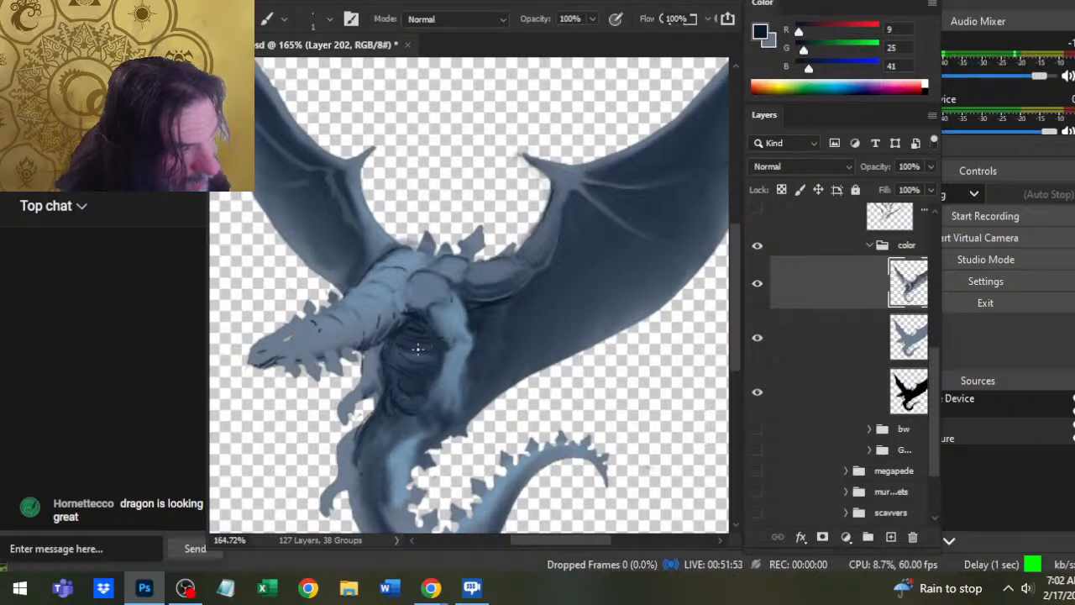
key("r")
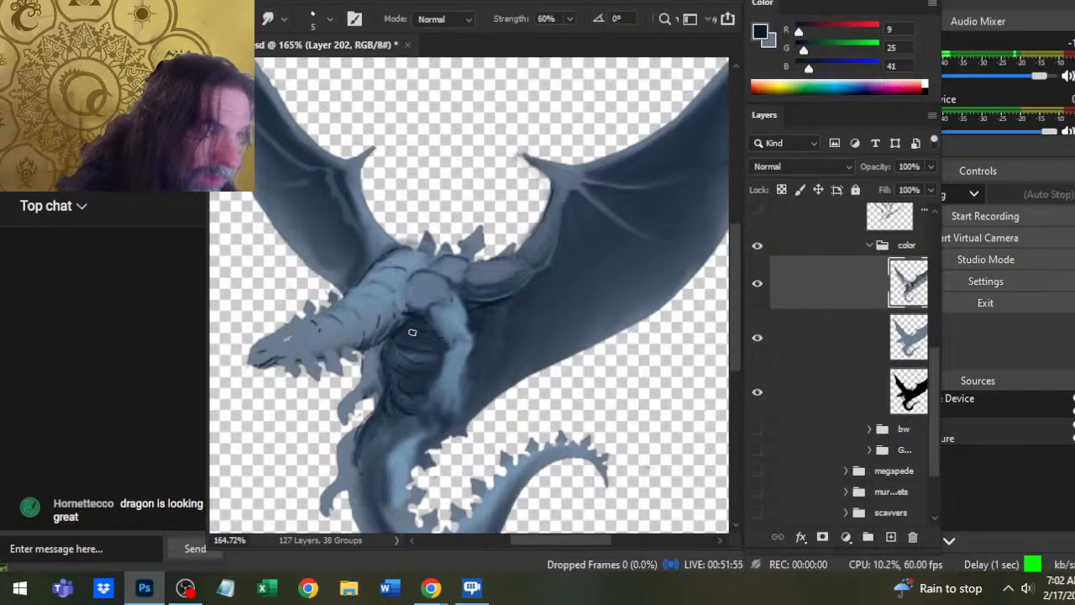
key("b")
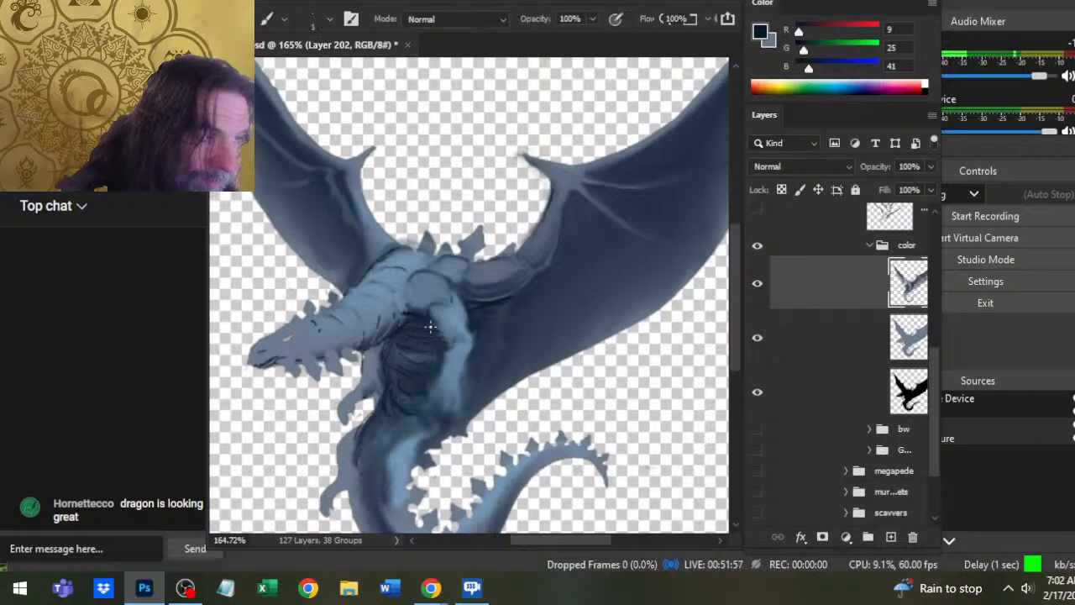
key("r")
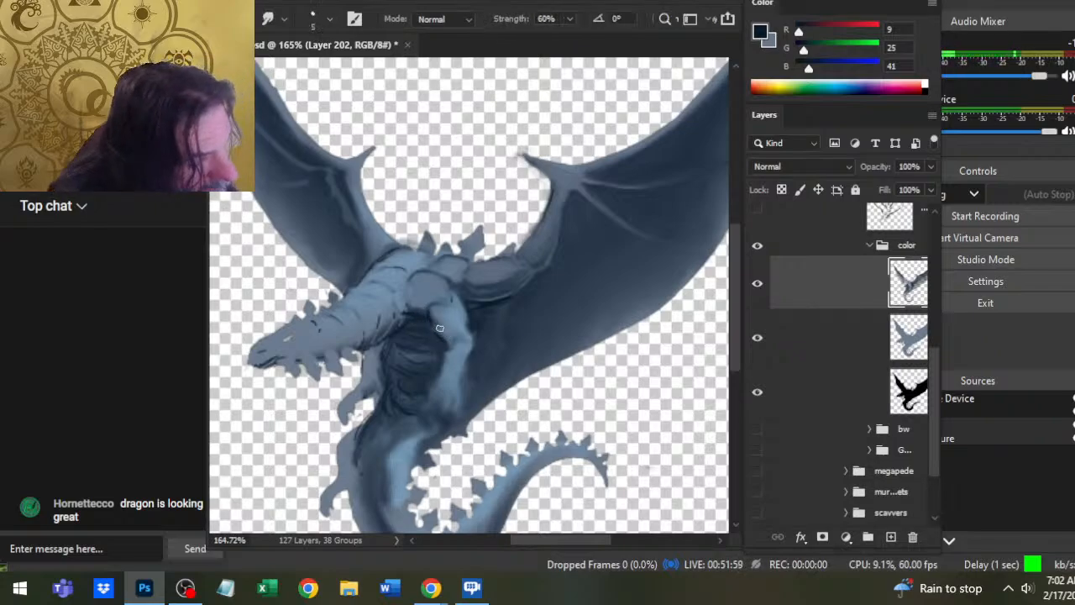
key("b")
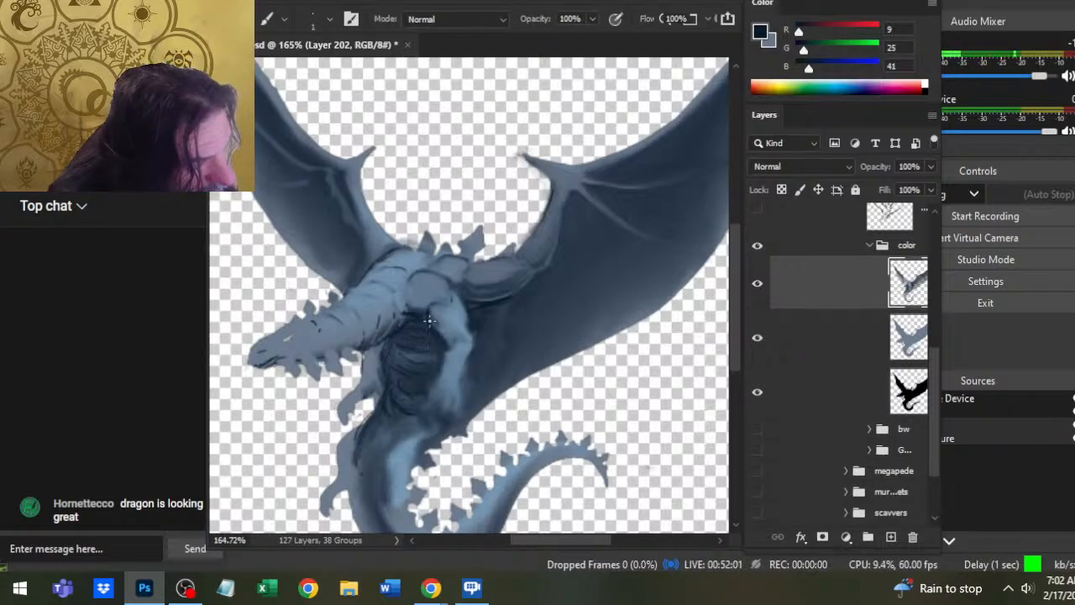
key("r")
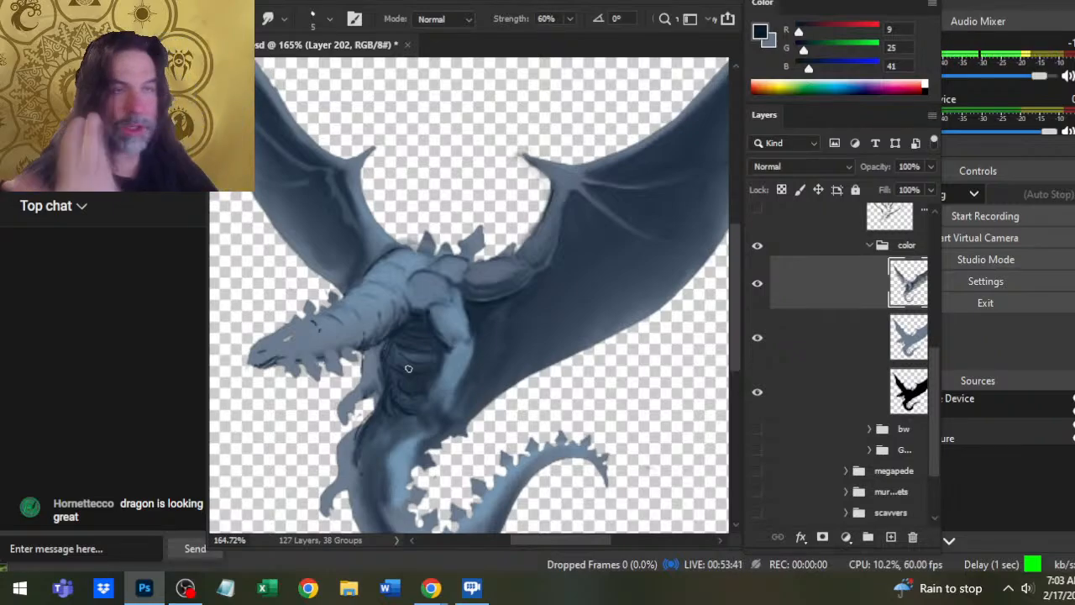
- Define the near foreleg's forearm with dark strokes along both edges, and smudge them to narrow the limb toward the wrist
key("b")
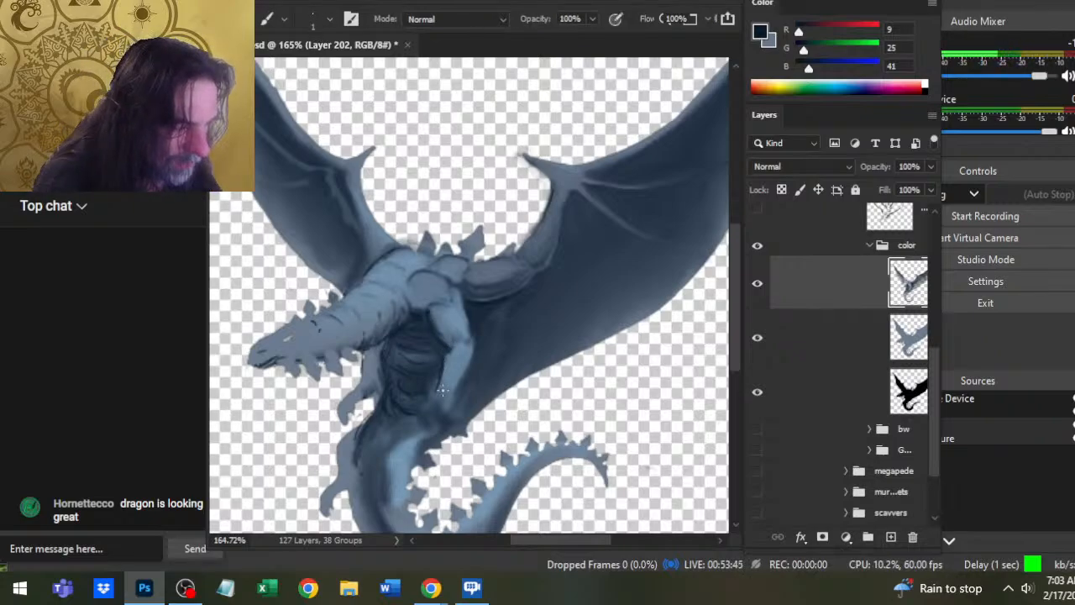
key("r")
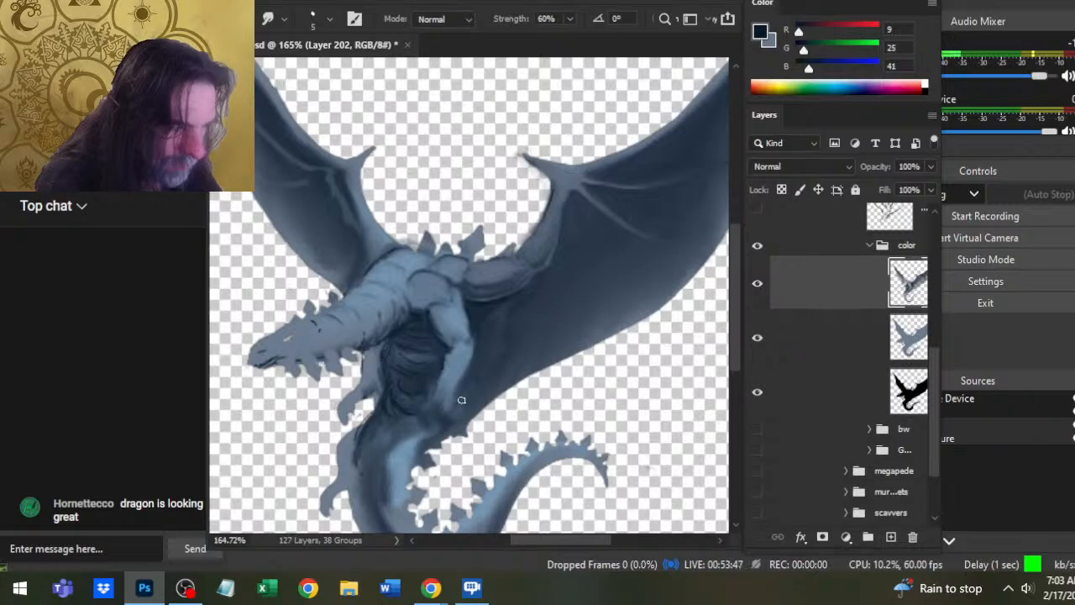
key("b")
key("r")
mouse_move(465, 366)
left_mouse_down()
mouse_move(455, 410)
mouse_move(469, 363)
mouse_move(453, 384)
mouse_move(459, 401)
left_mouse_up()
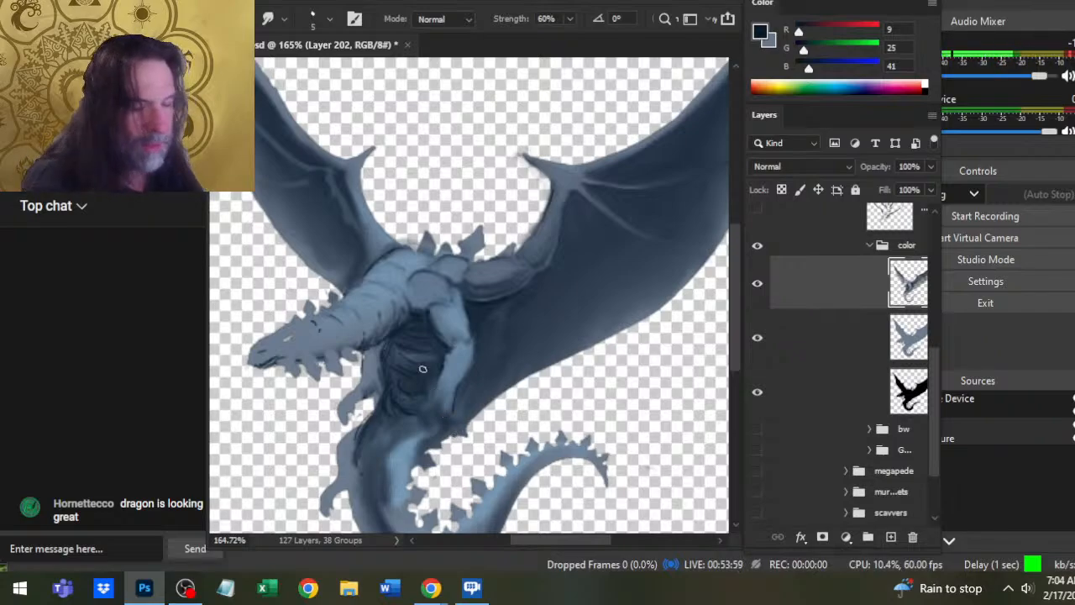
- Touch up the far foreleg beneath the neck with dark strokes and smudging, and clean up its edge near the claw with the Eraser
key("e")
key("b")
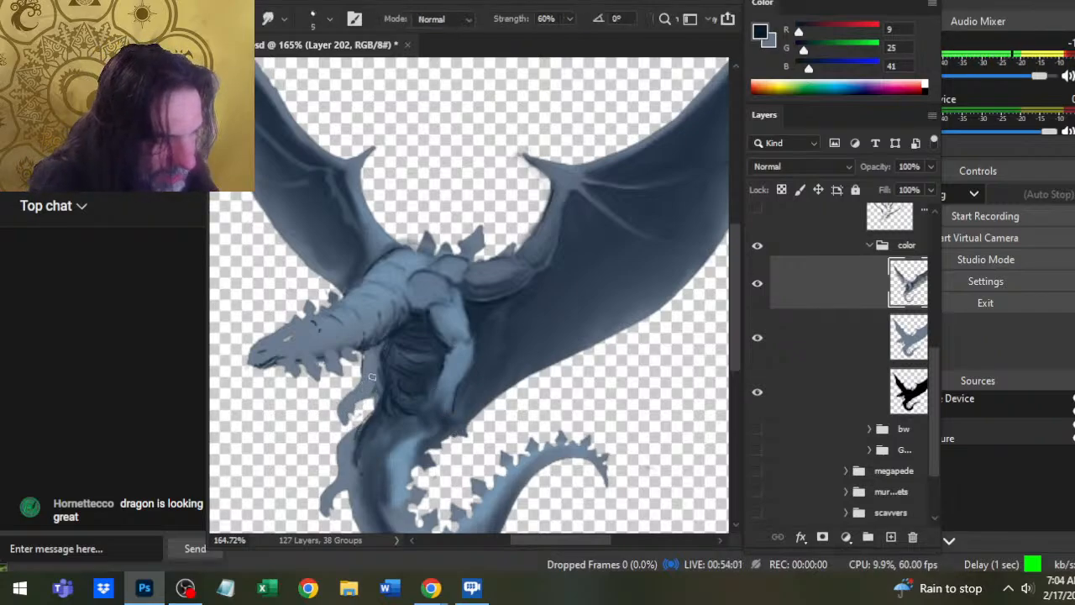
key("r")
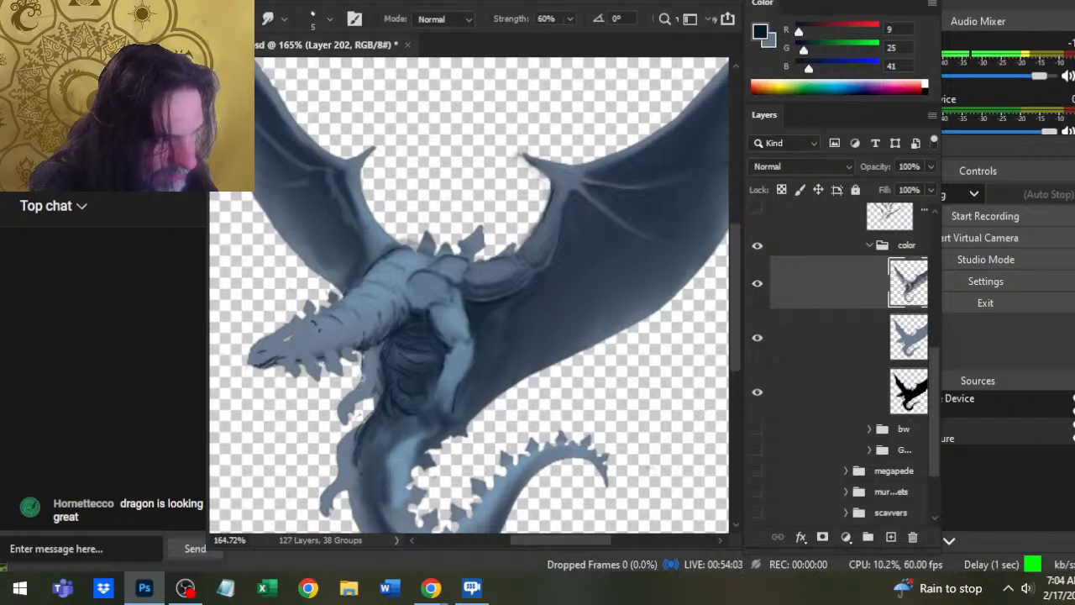
key("e")
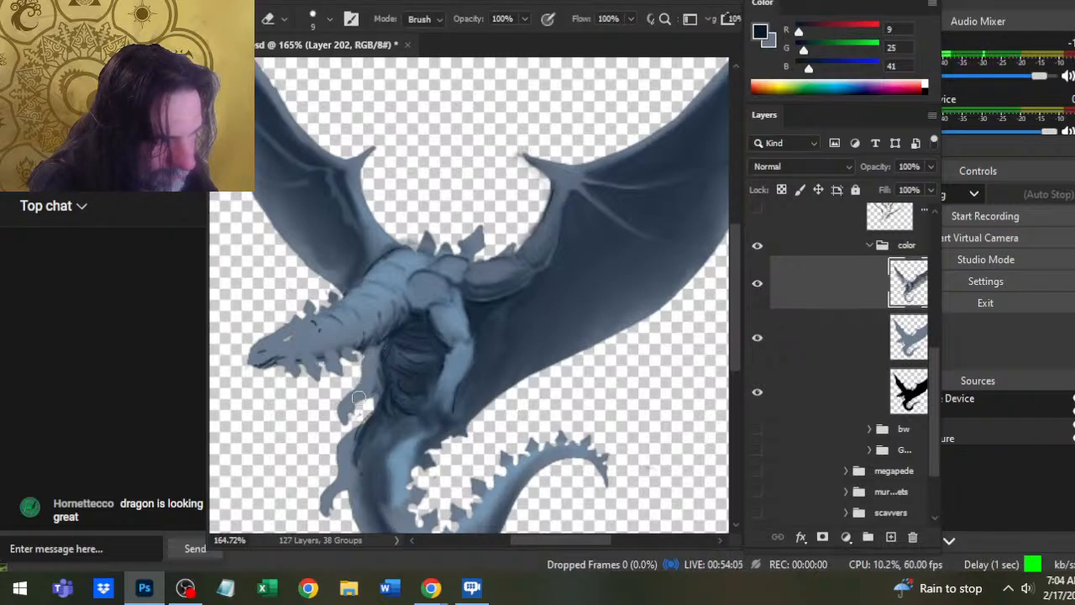
- Paint dark contours around the near wing's upper arm and elbow, and smudge them into the arm and wing membrane
key("r")
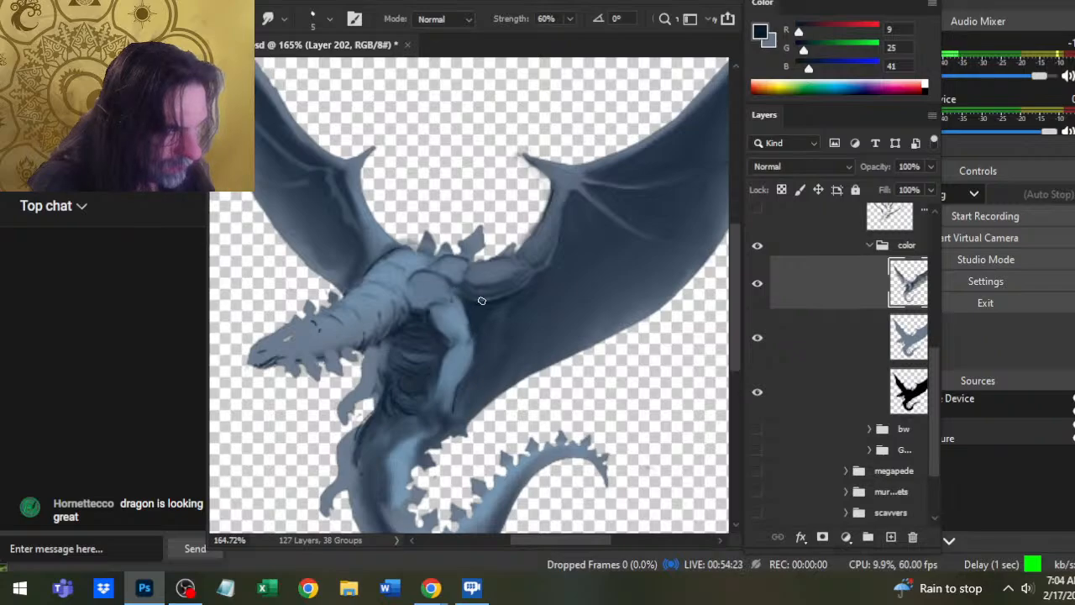
key("b")
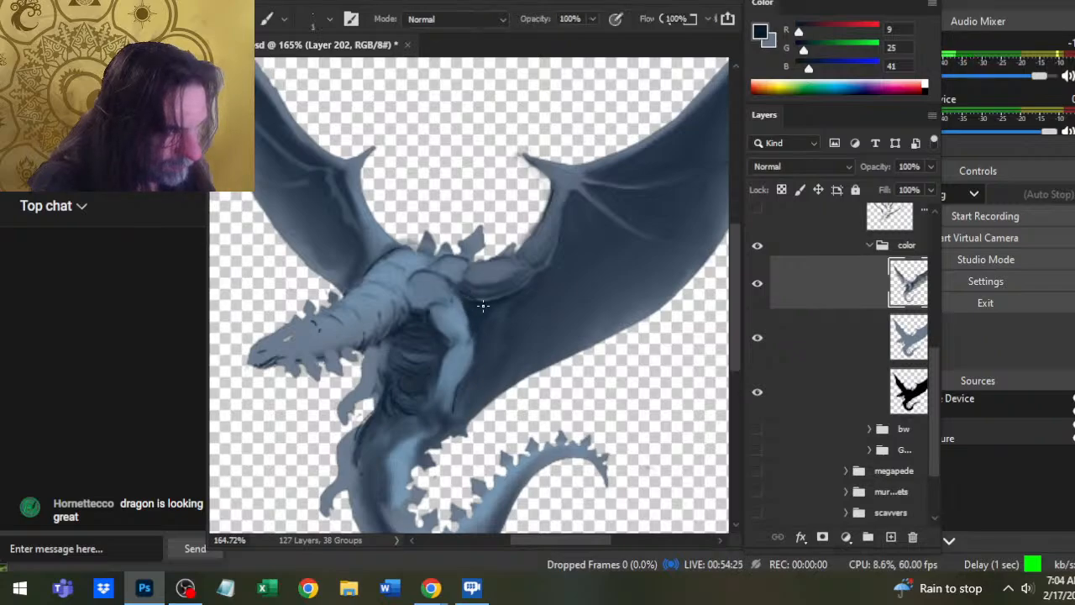
key("r")
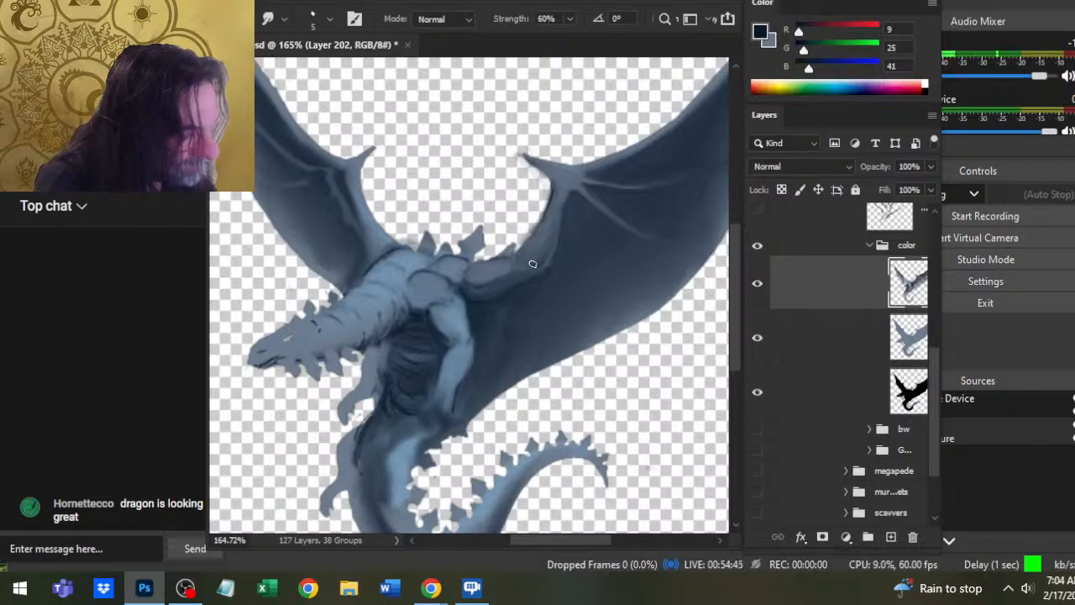
key("b")
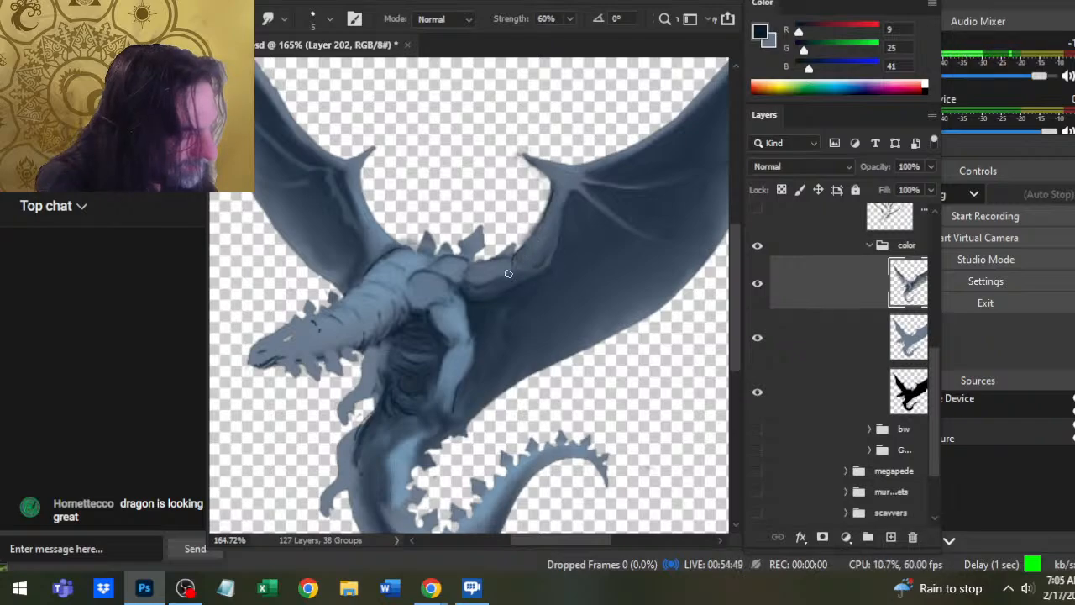
key("b")
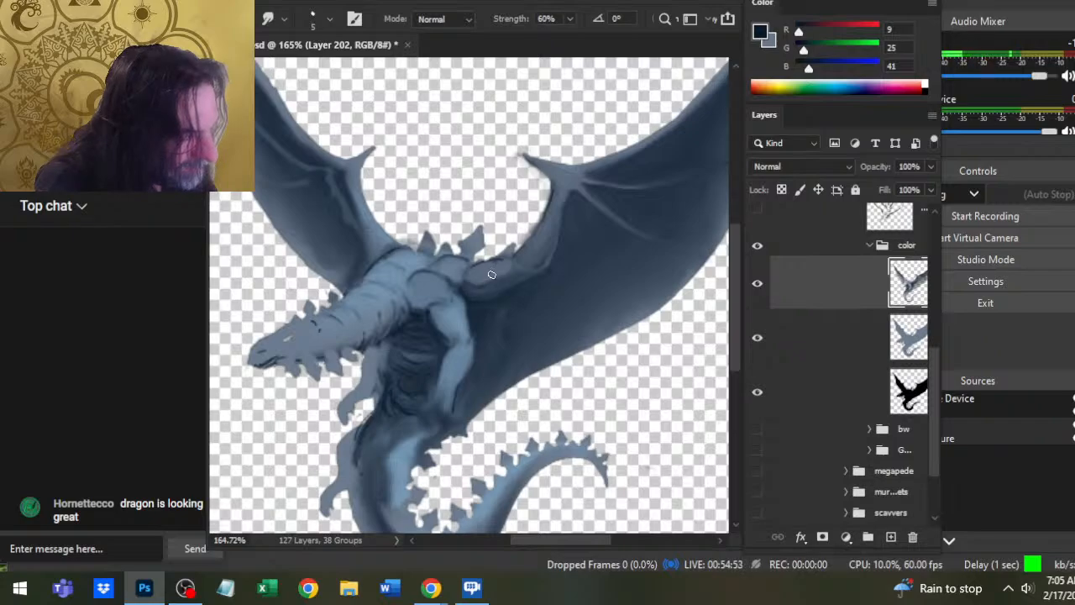
key("b")
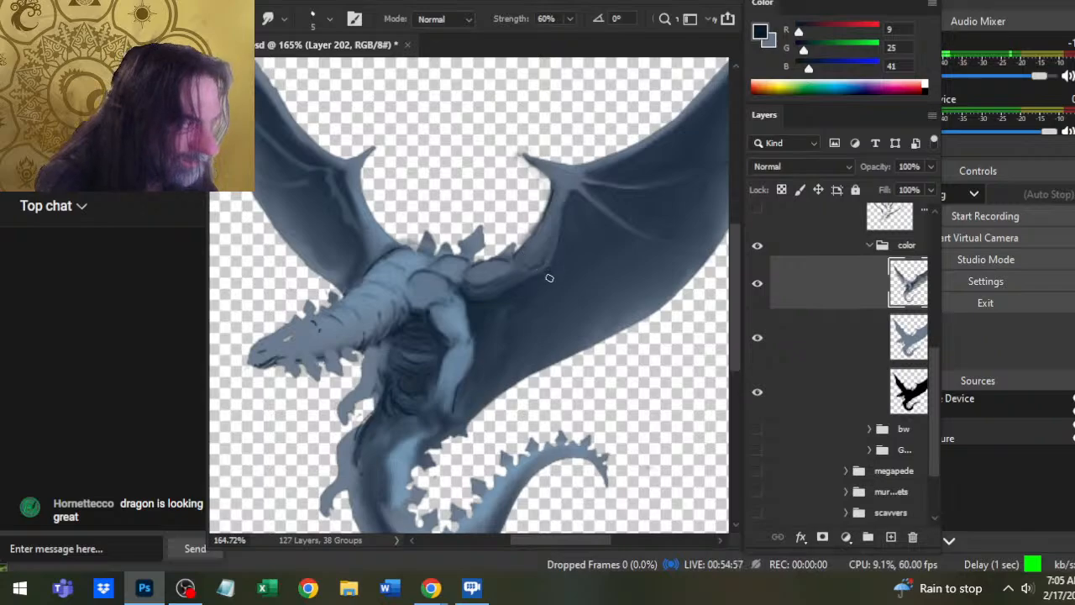
key("b")
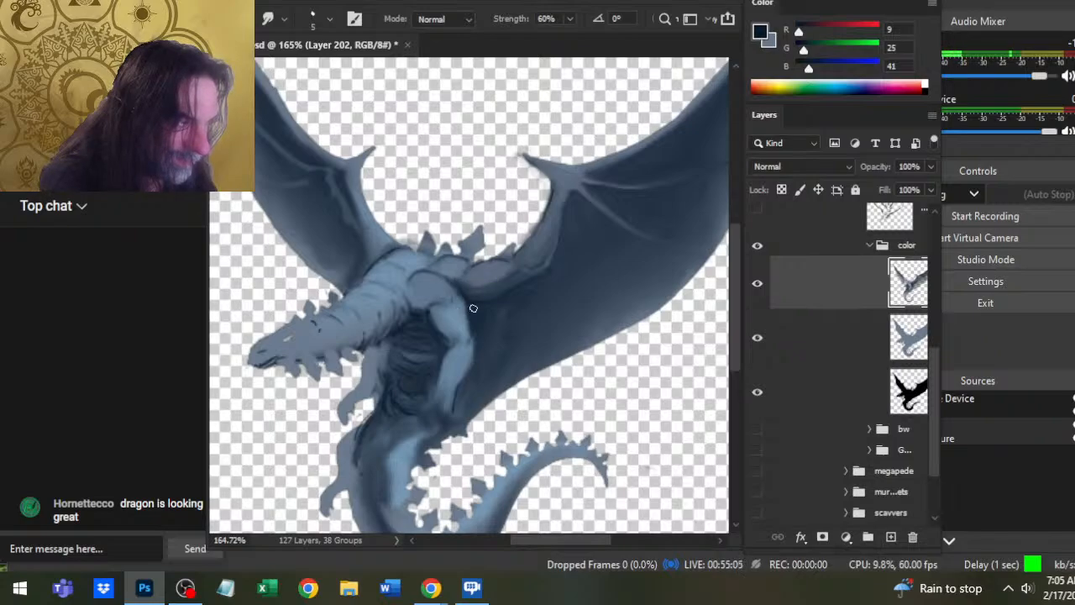
- Paint dark contours along the back below the spikes and around the near foreleg's shoulder, and blend them with the Smudge tool
key("b")
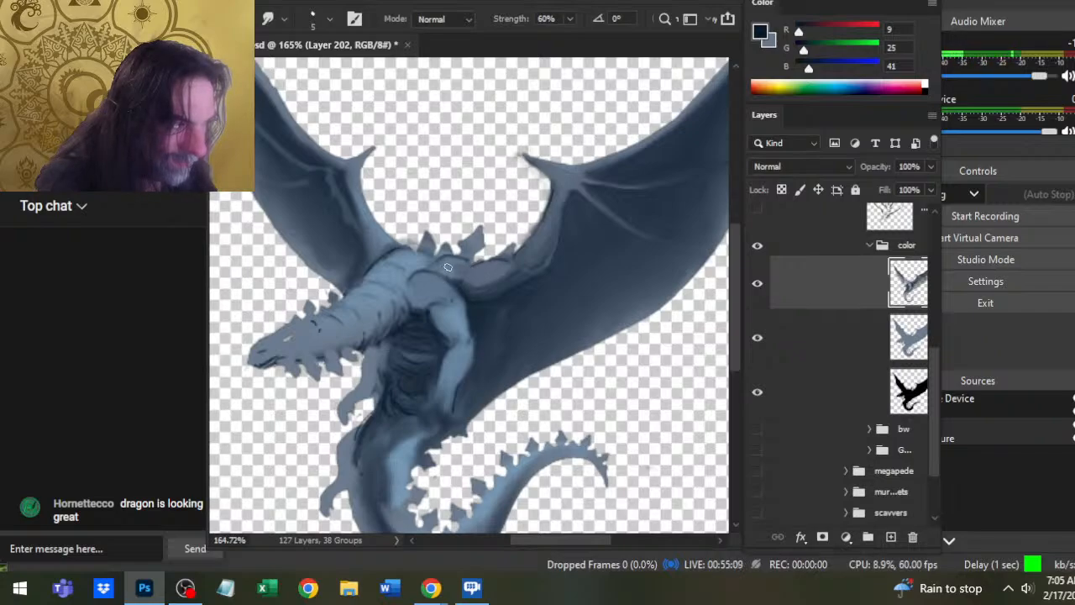
key("b")
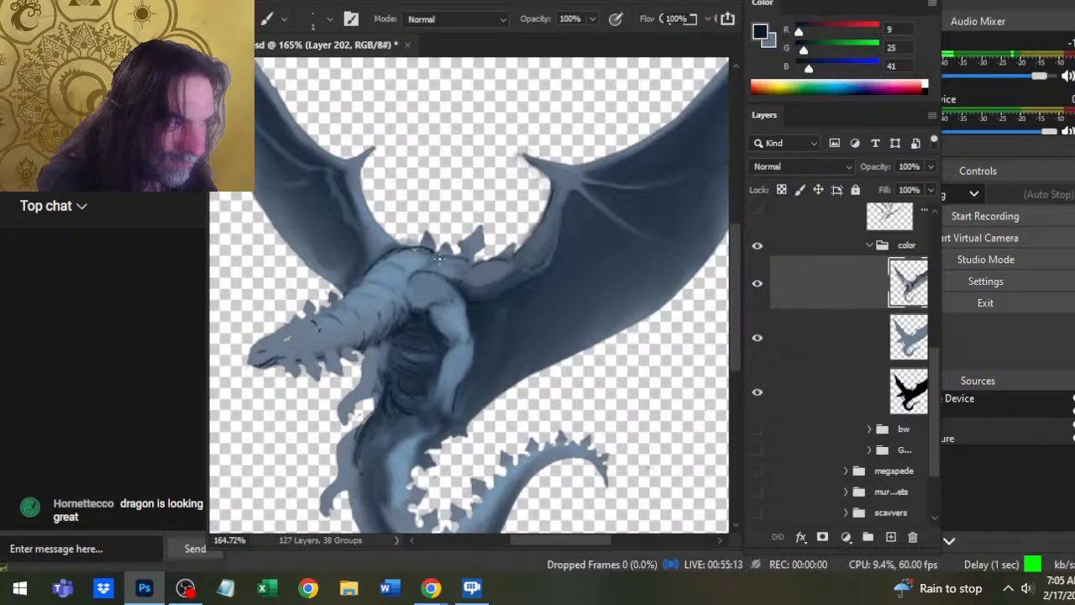
key("r")
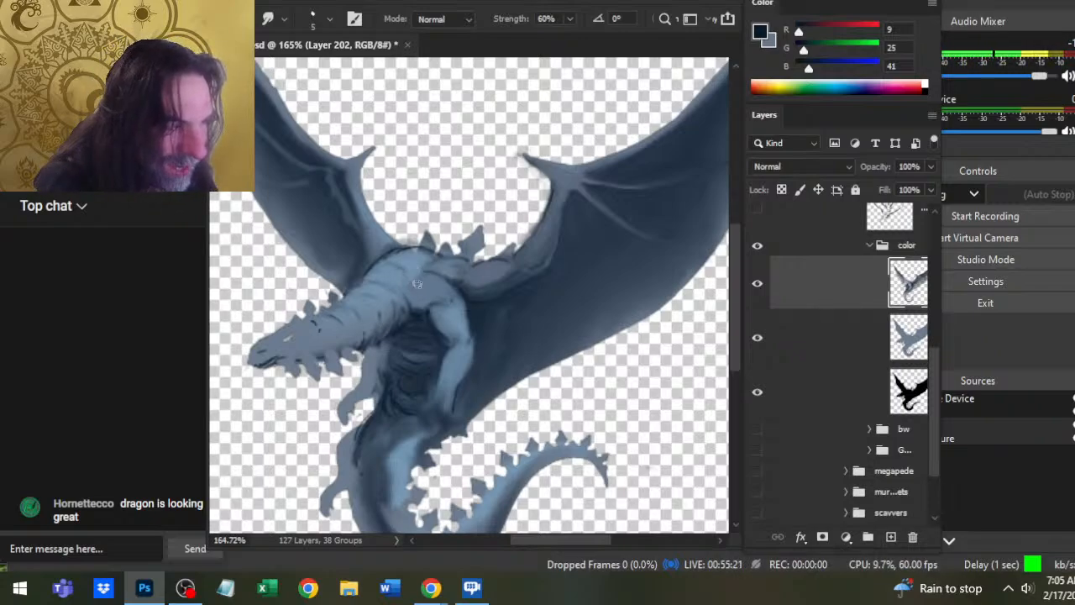
key("b")
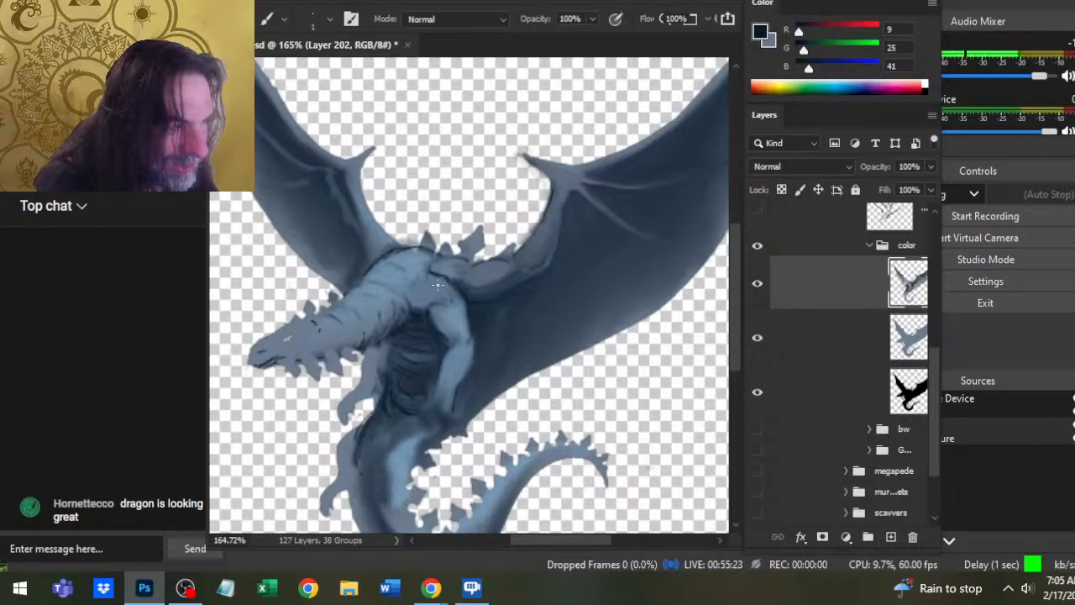
left_click_drag(412, 290, 429, 329)
key("r")
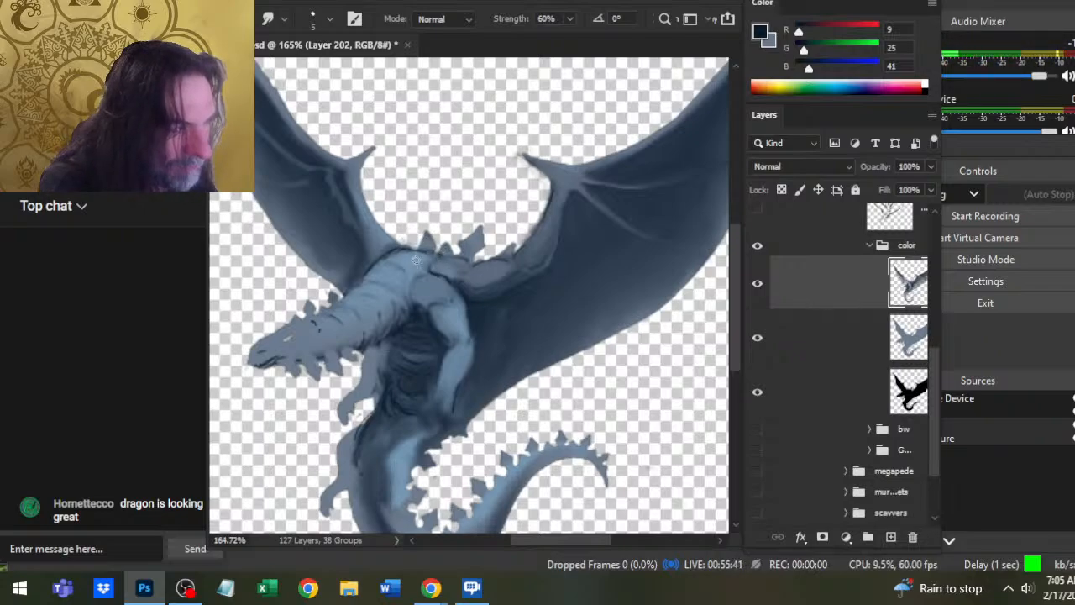
key("b")
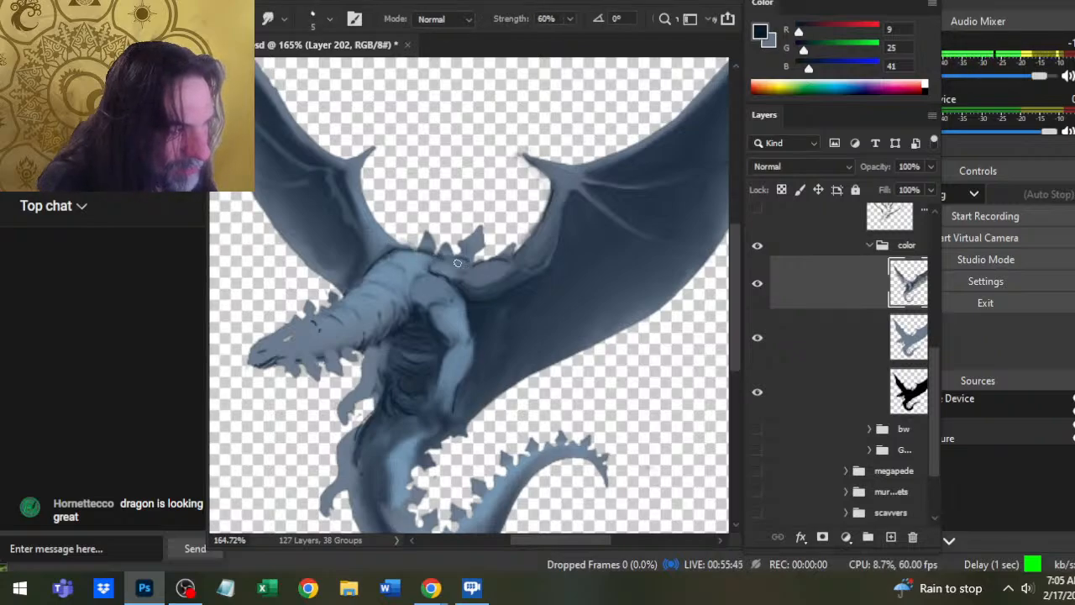
key("b")
key("r")
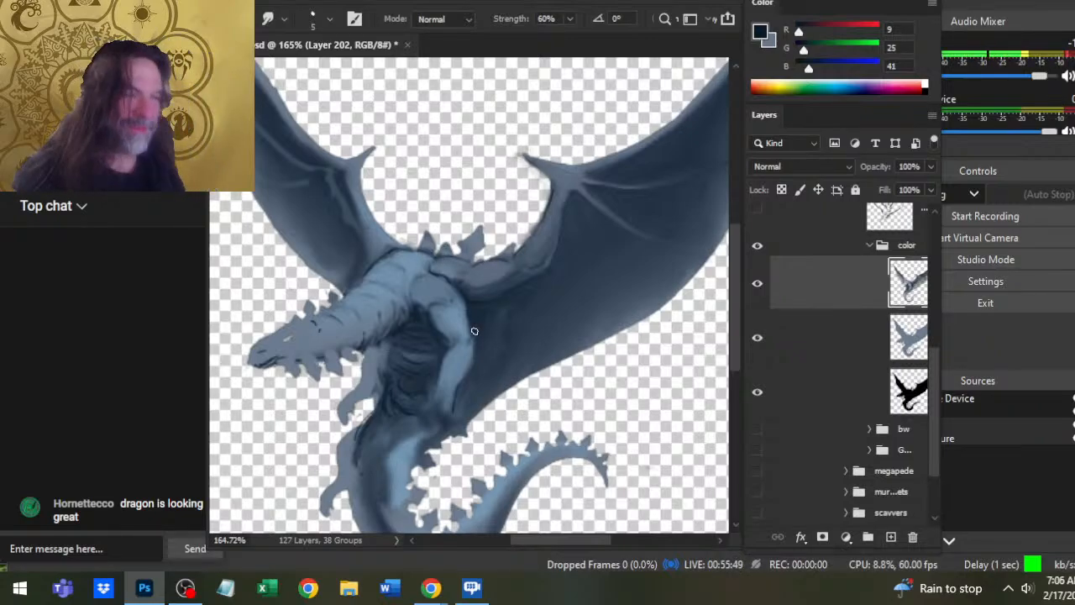
- Reinforce the dark contour around the near wing's upper arm and along its lower edge, and blend it with the Smudge tool
key("b")
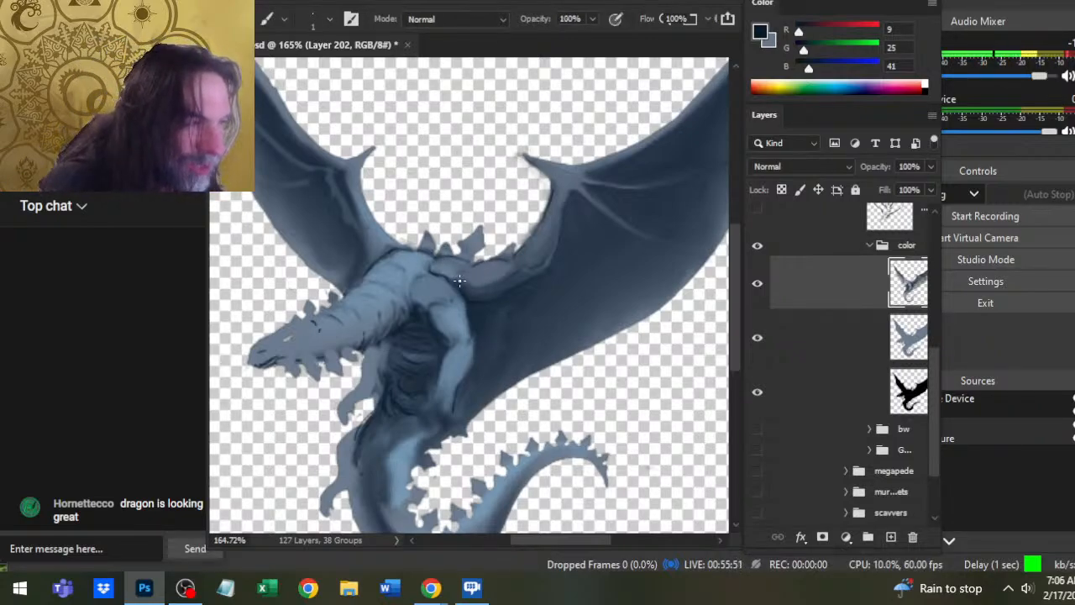
key("r")
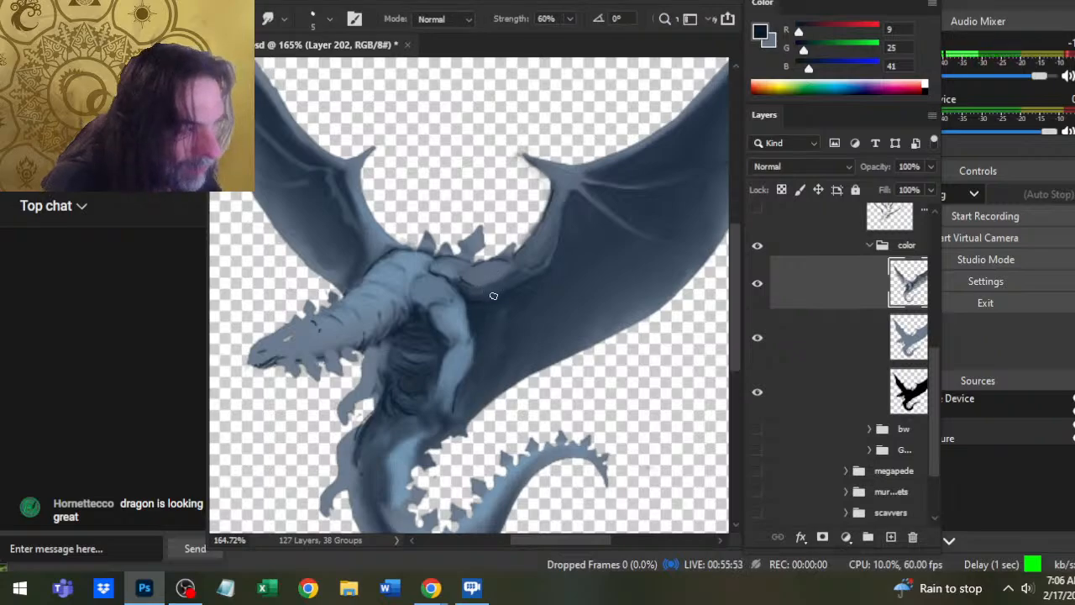
key("b")
left_click_drag(462, 285, 494, 283)
key("r")
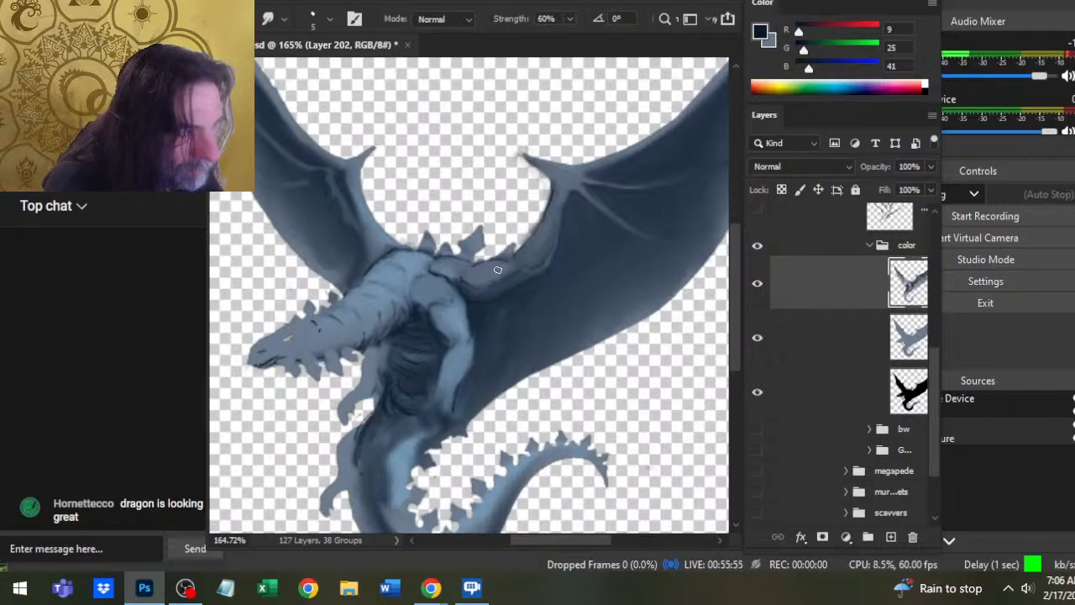
key("b")
key("r")
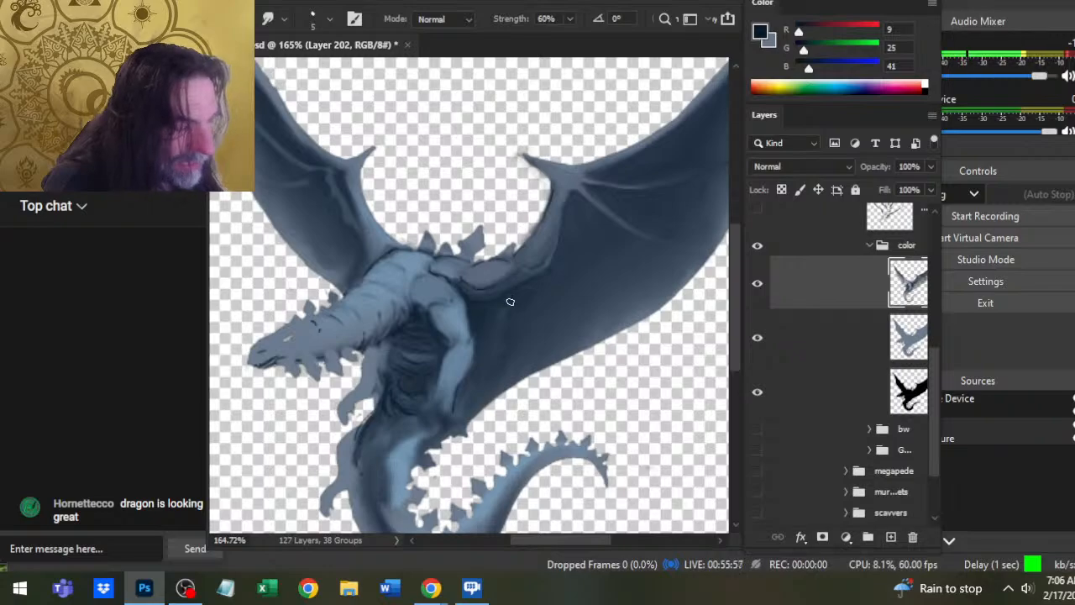
key("b")
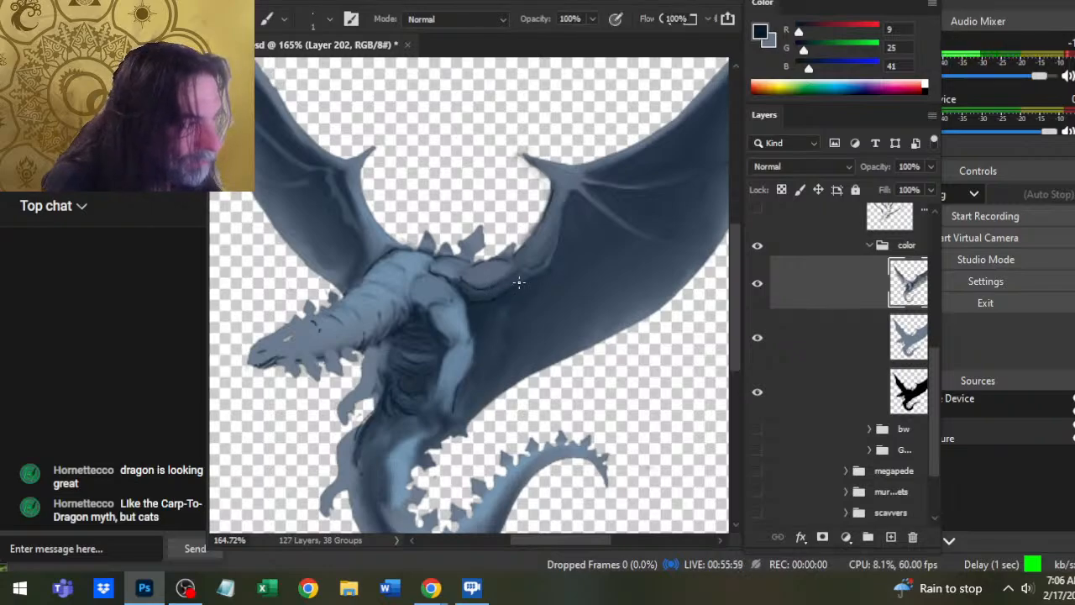
key("r")
key("b")
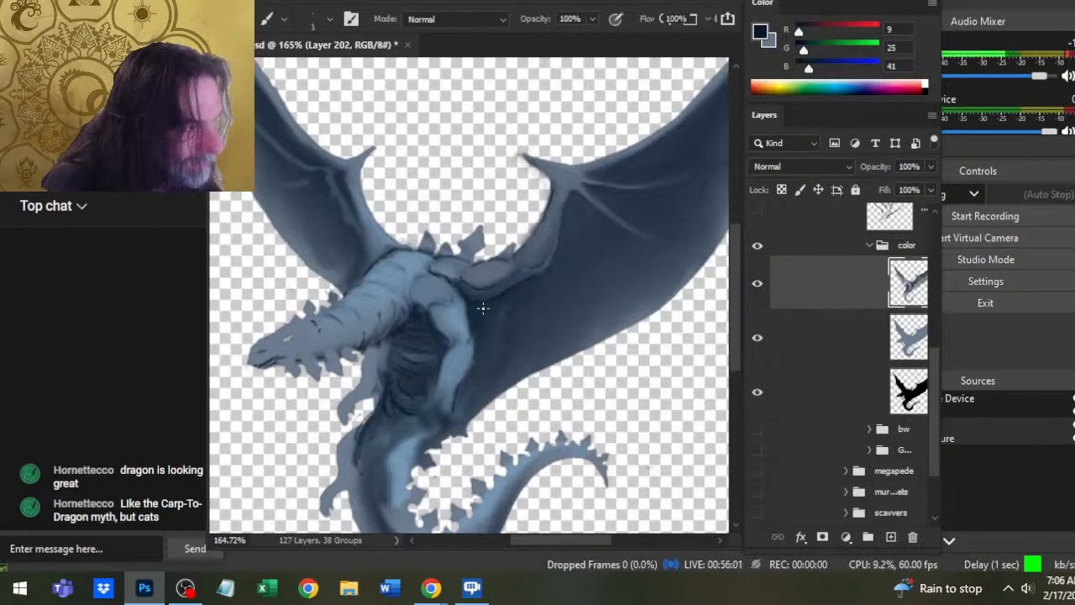
key("r")
- Darken the near foreleg's upper outer edge where it meets the wing membrane, and smudge the strokes into the limb
key("b")
left_click_drag(461, 305, 468, 330)
key("r")
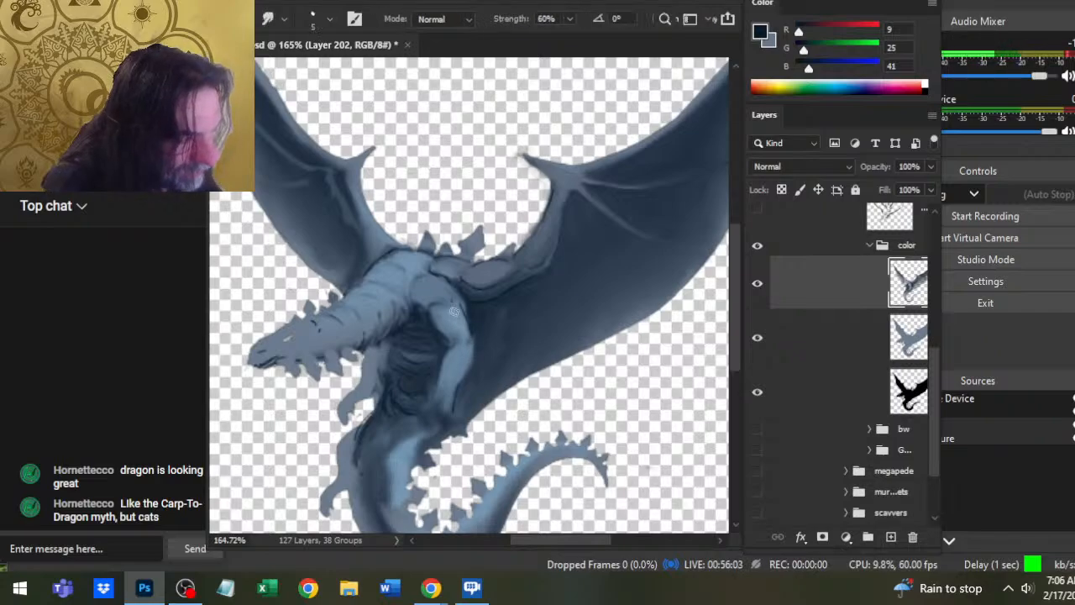
key("b")
key("r")
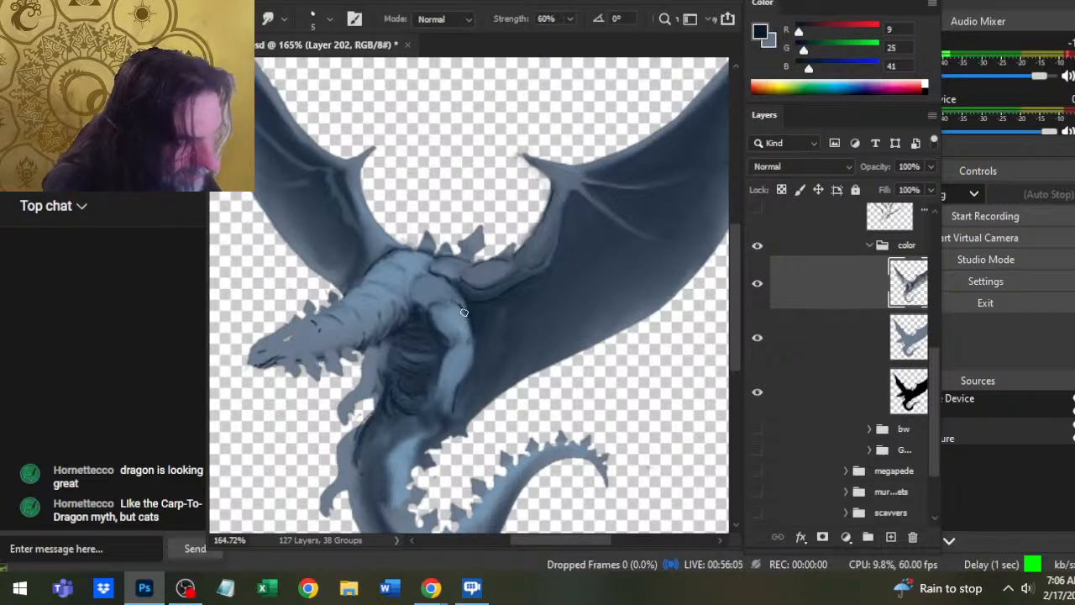
key("b")
key("r")
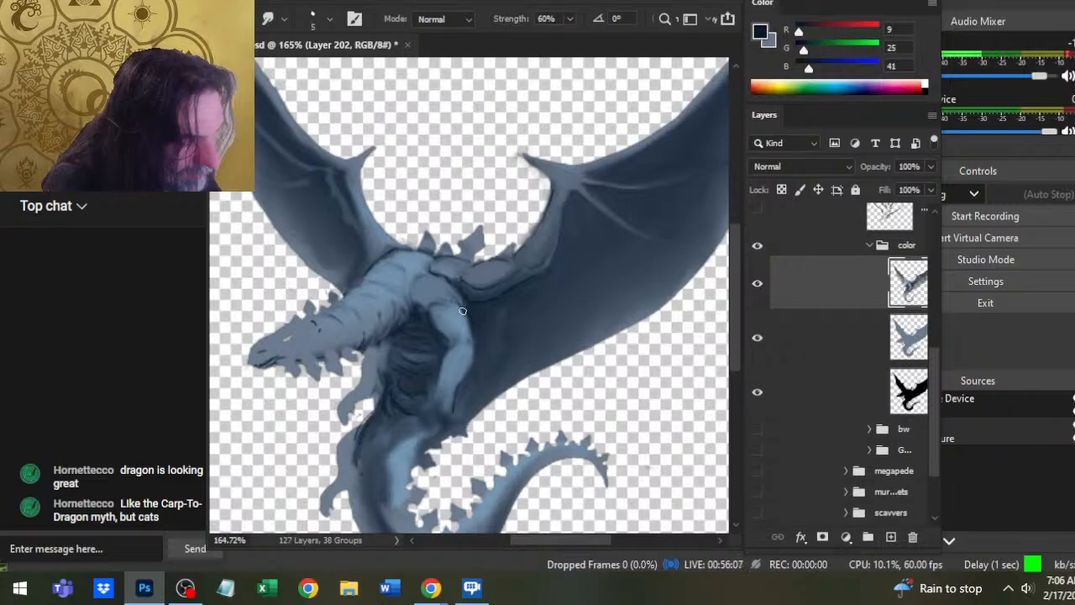
key("b")
key("r")
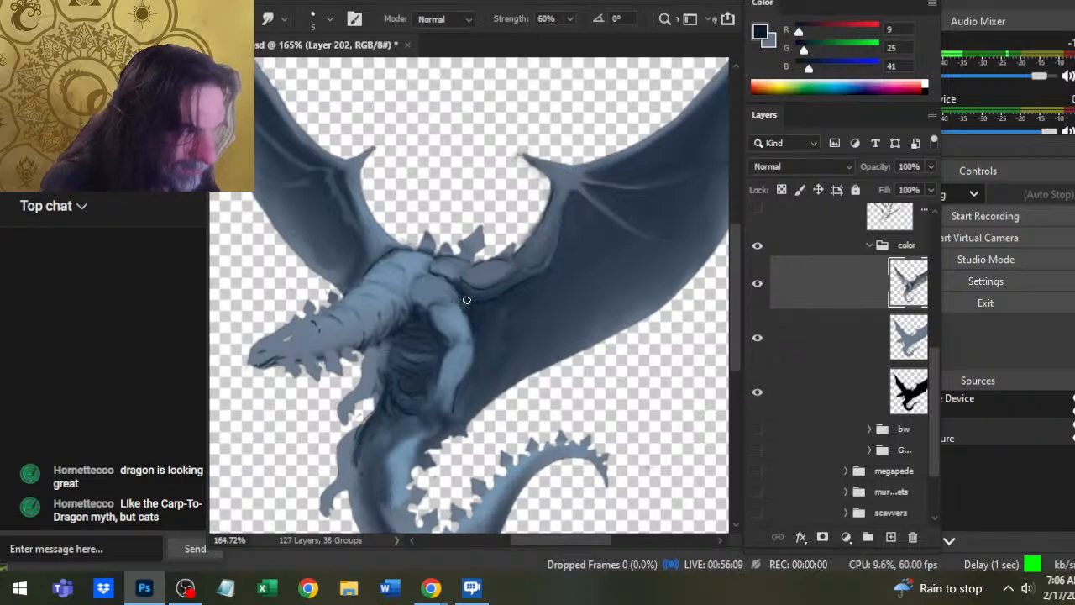
key("b")
key("r")
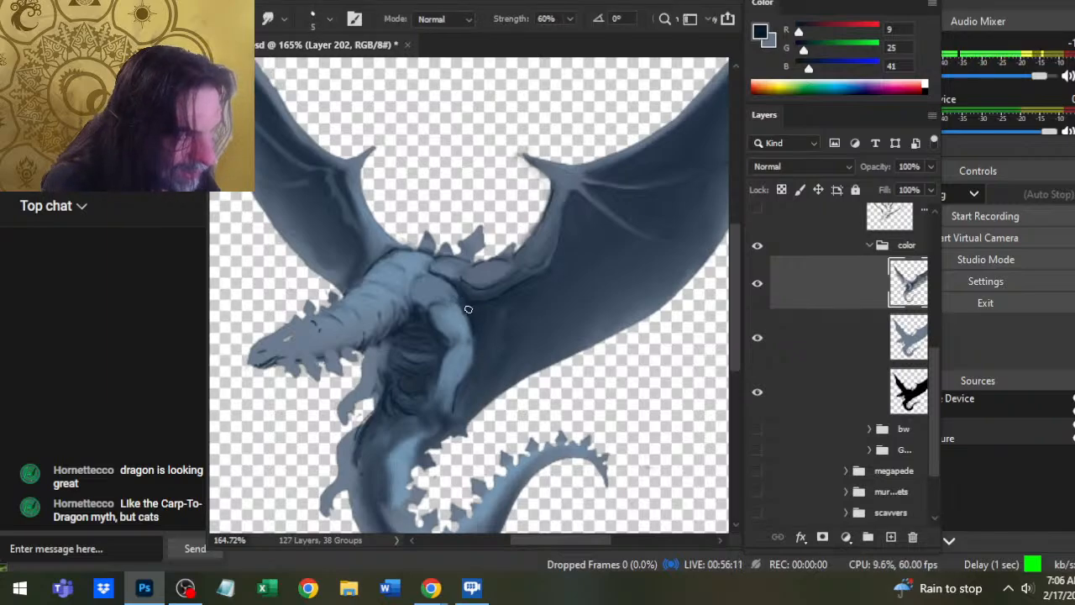
- Shade the inner end of the near wing's upper arm with dark strokes, and smudge its tone toward the shoulder
key("b")
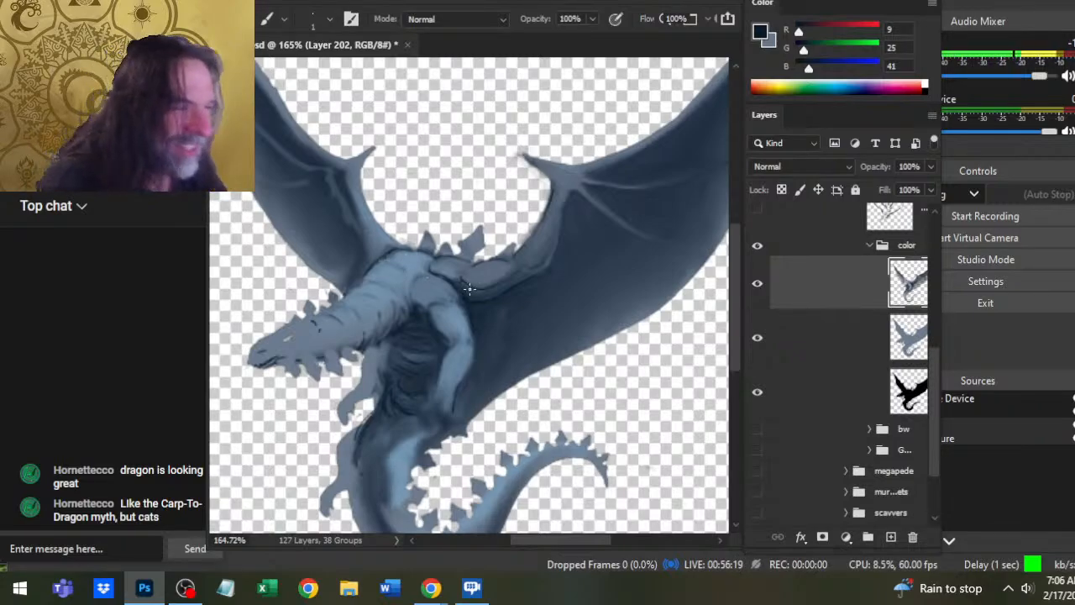
key("r")
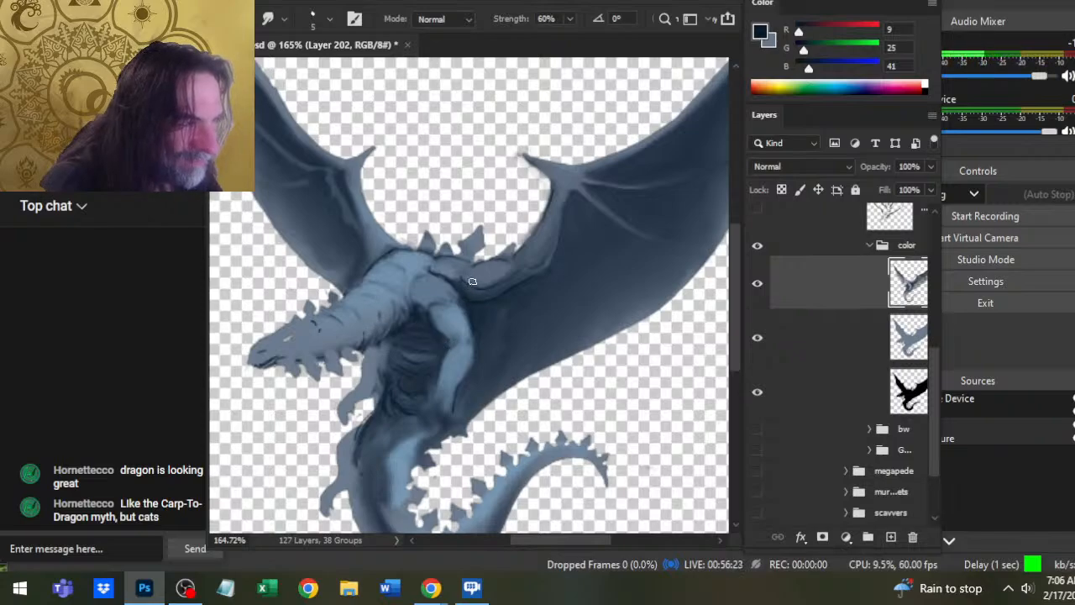
mouse_move(484, 268)
left_mouse_down()
mouse_move(461, 264)
mouse_move(472, 269)
left_mouse_up()
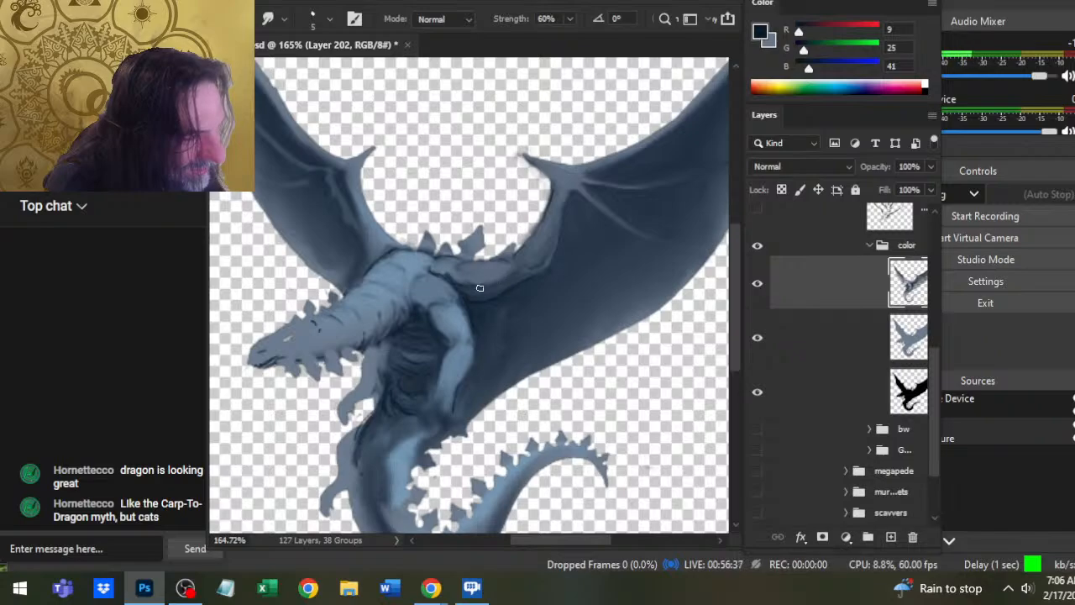
- Sample a lighter blue from the dragon's neck, paint it on the near wing's upper arm, and smudge it in
key("b")
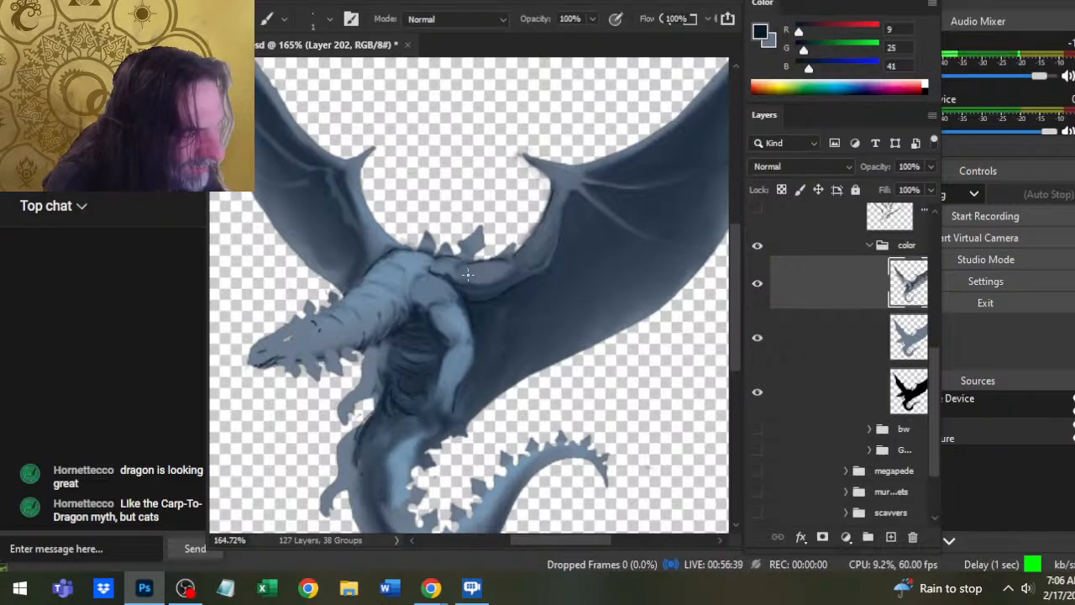
left_click(501, 296, "alt")
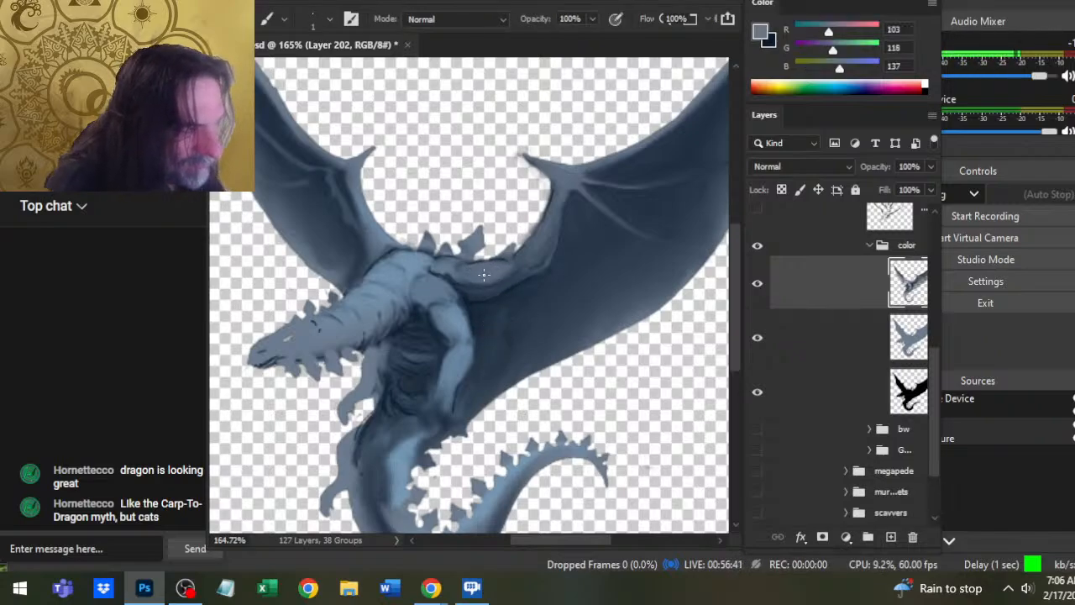
left_click(380, 286, "alt")
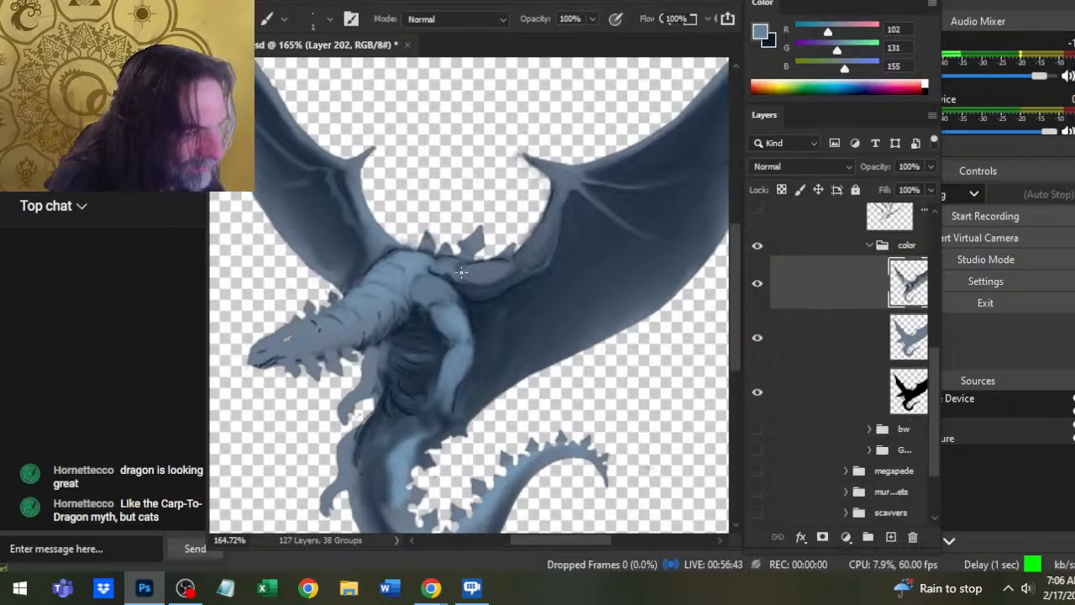
key("r")
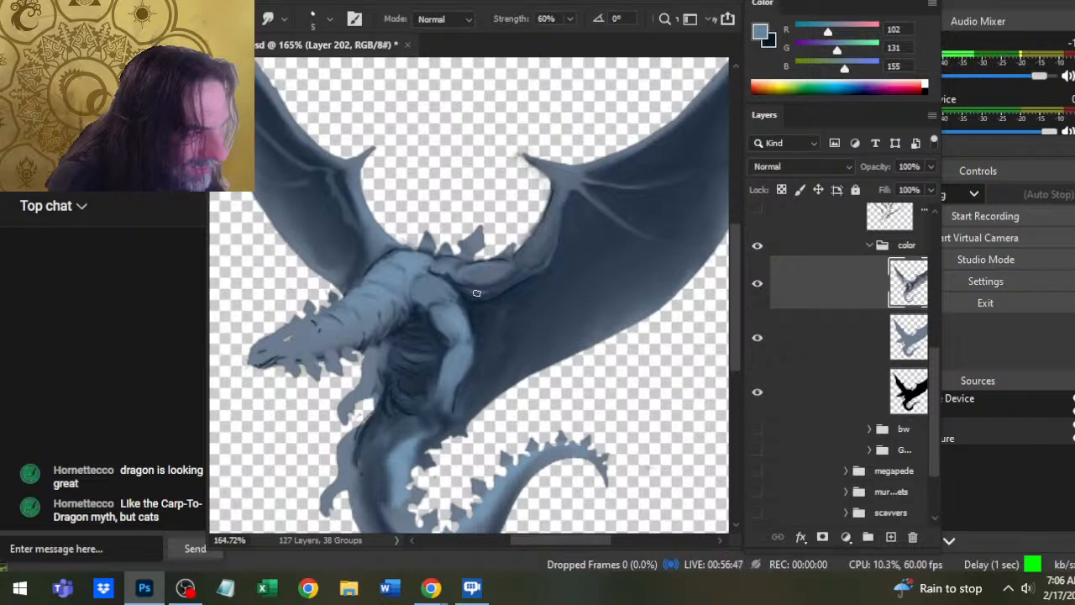
- Paint light and dark strokes along the near wing's forearm from the elbow toward the wrist, and smooth its edge with the Smudge tool
key("b")
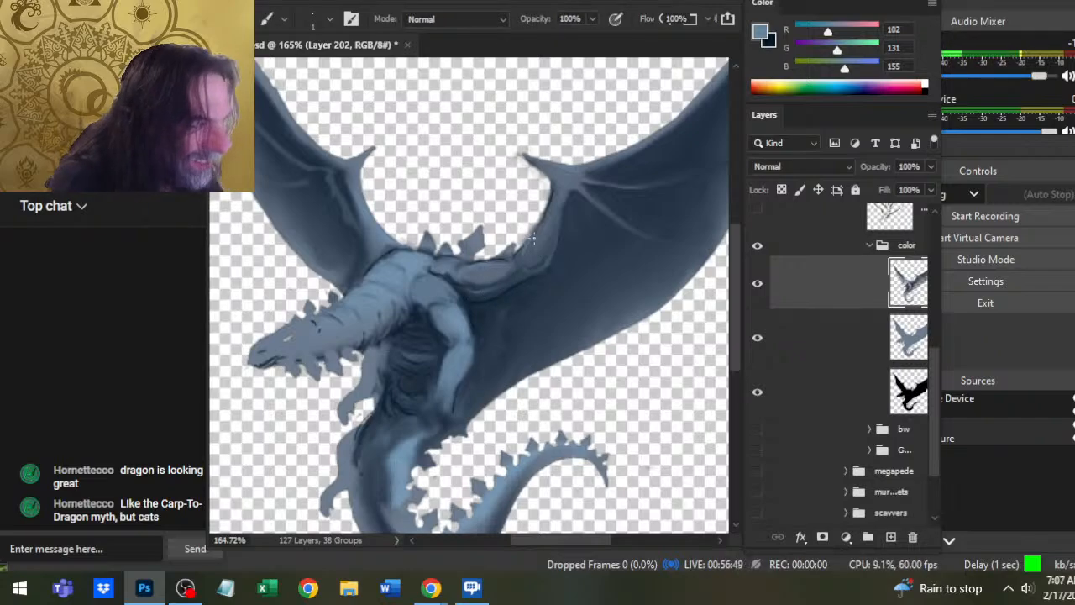
key("r")
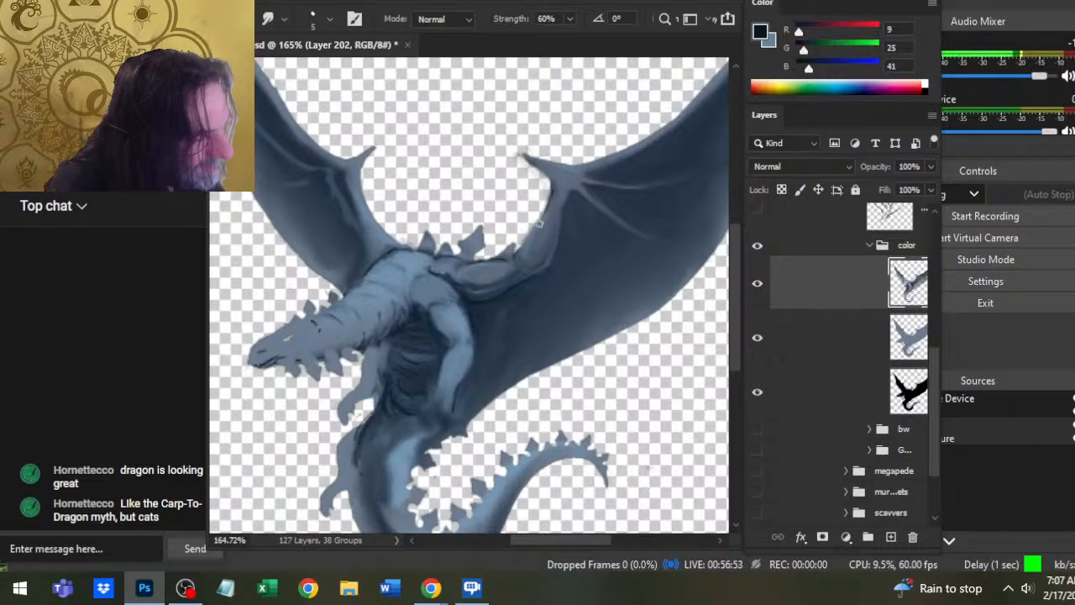
left_click(523, 252, "alt")
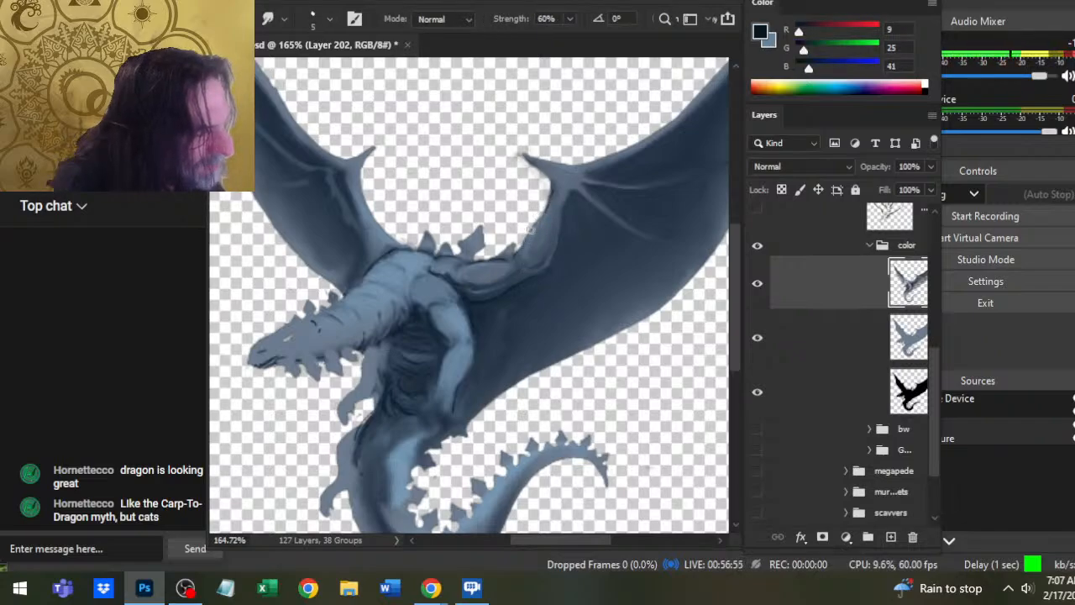
key("b")
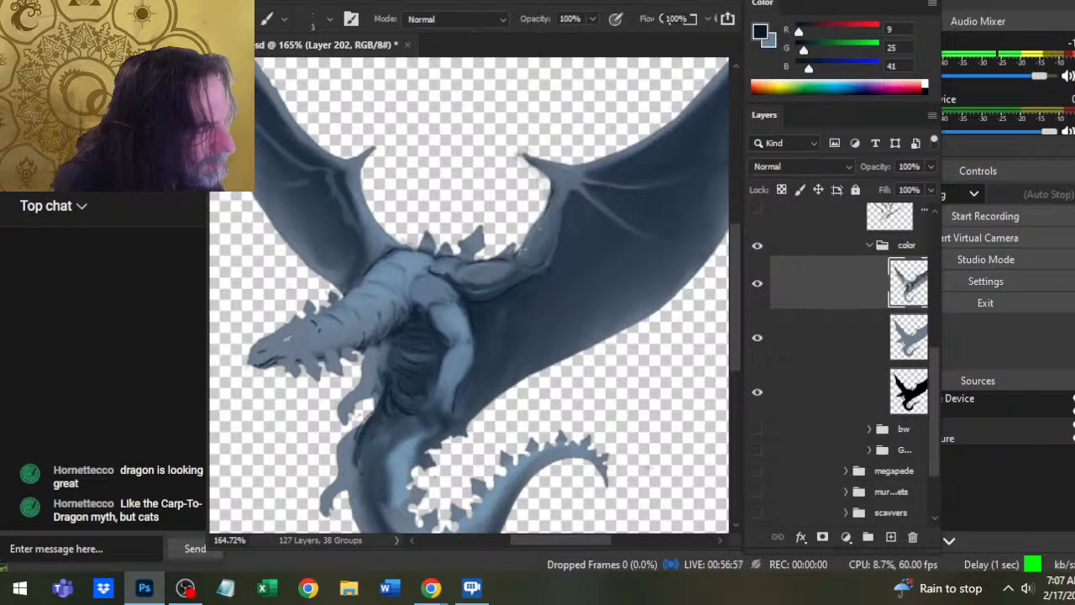
key("r")
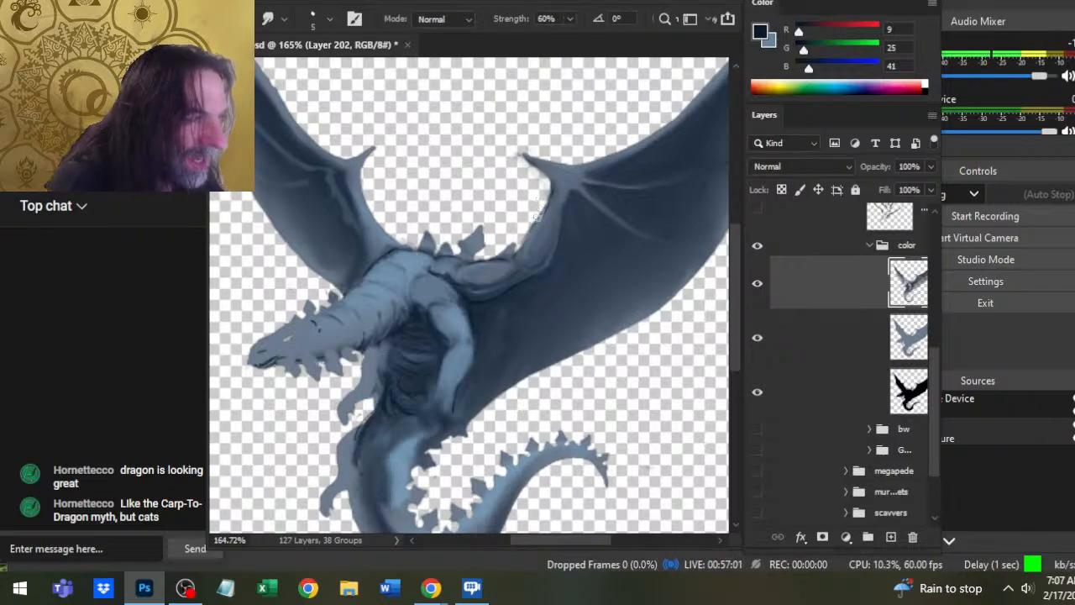
key("b")
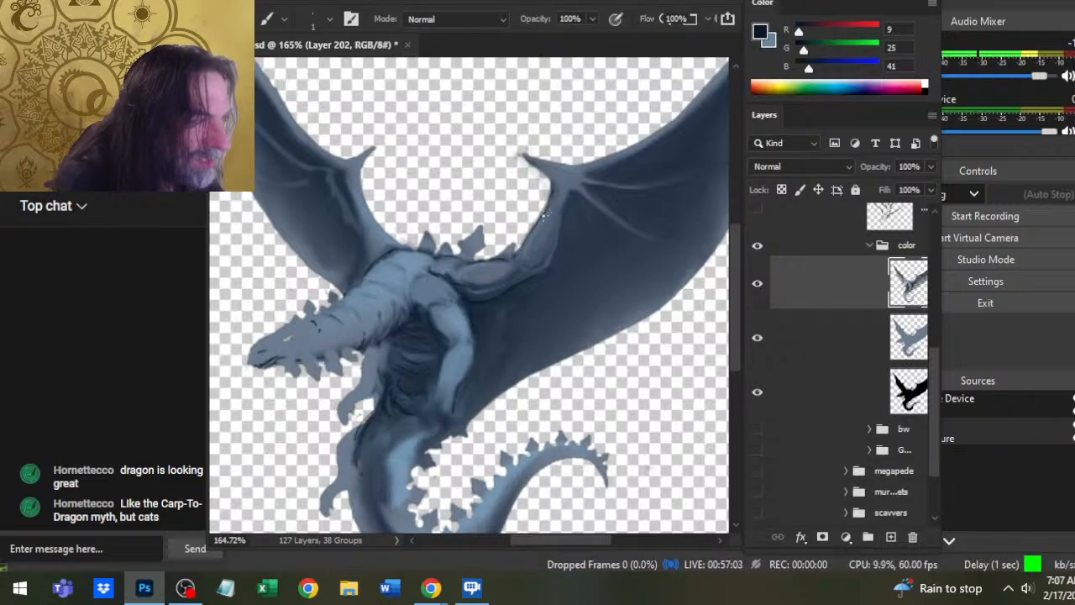
key("r")
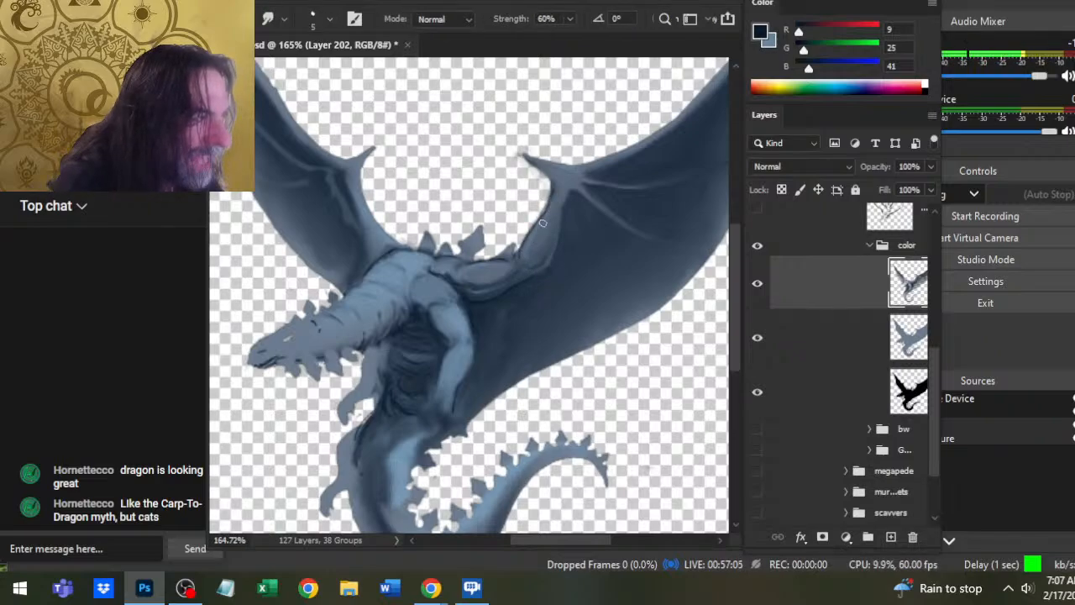
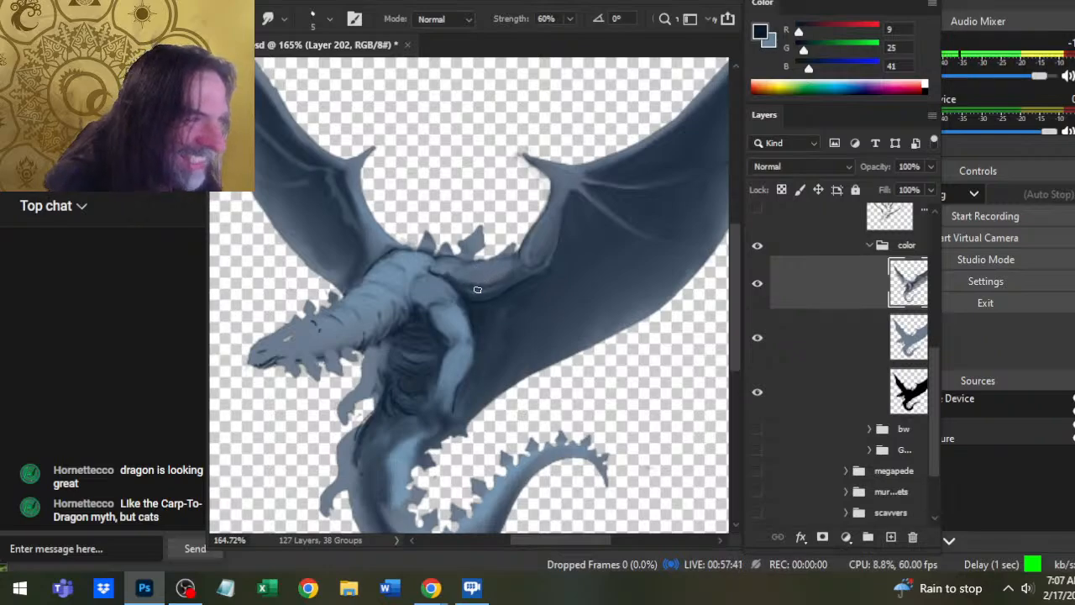
- Paint lighter blue highlights on the near wing's upper arm and where it joins the back, and blend them with the Smudge tool
key("x")
key("b")
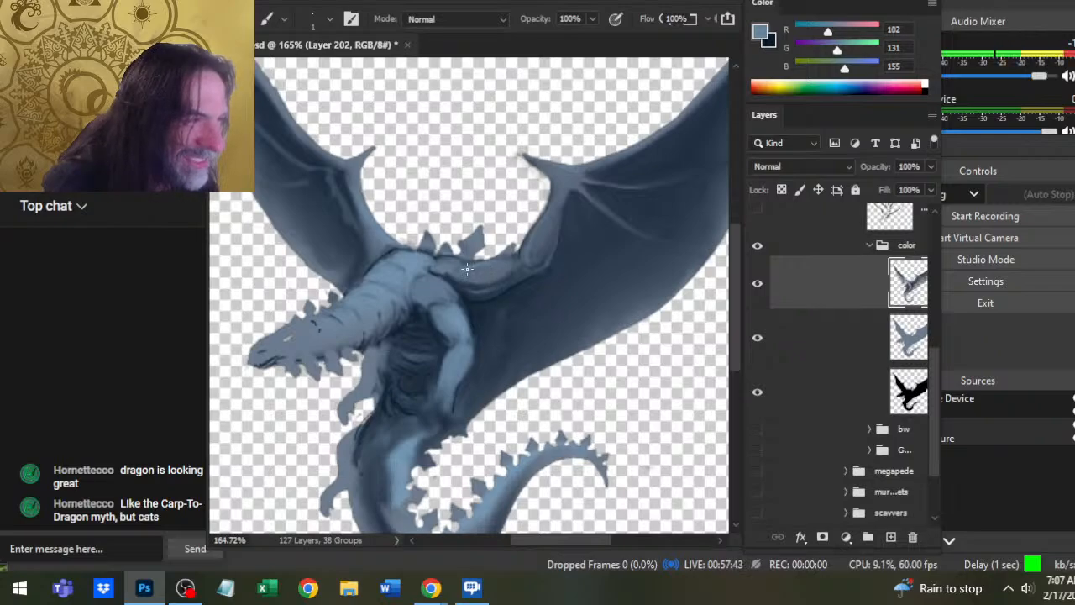
key("r")
key("b")
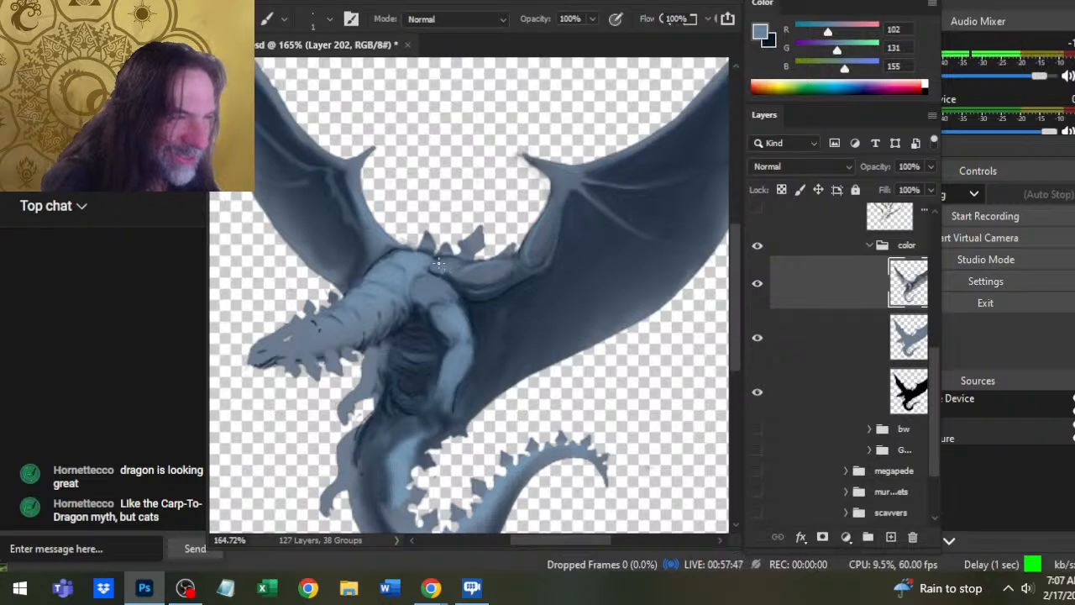
key("r")
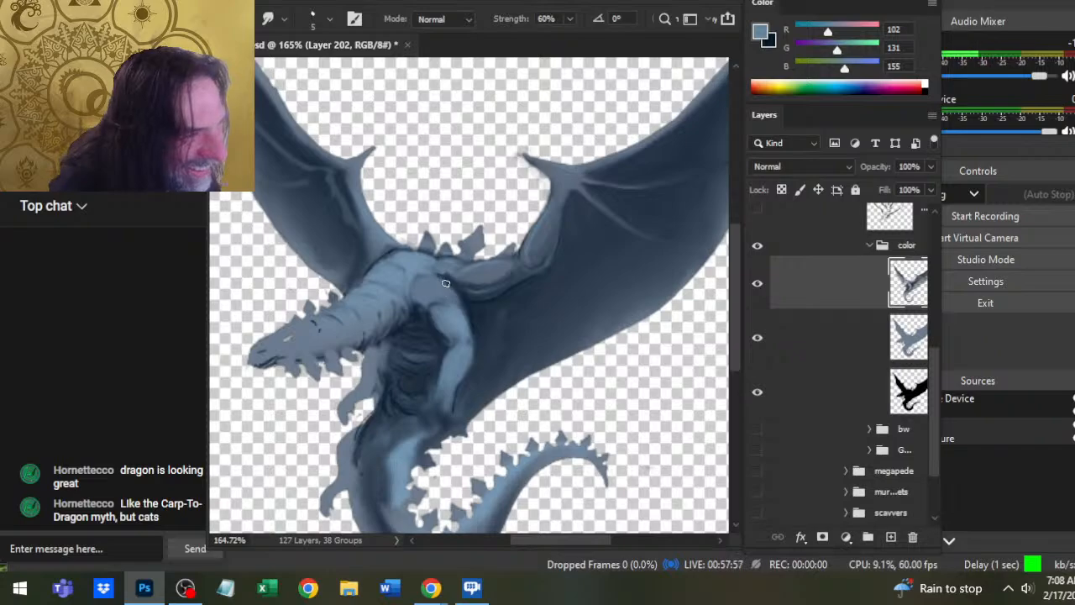
- Outline the rounded shoulder muscle of the near foreleg with thin dark blue strokes and soften them with the Smudge tool
key("b")
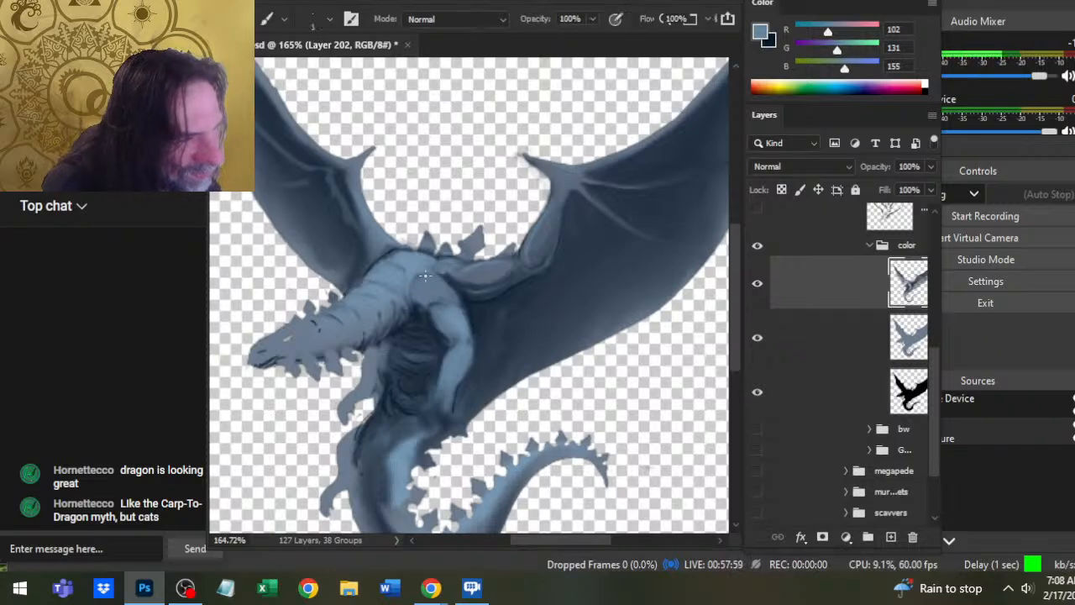
key("x")
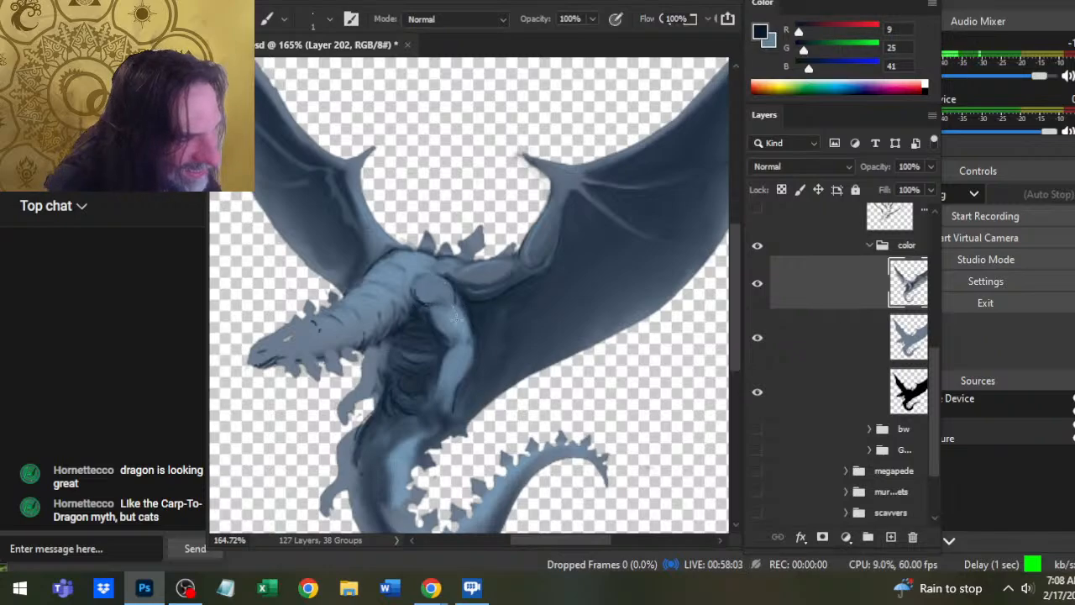
key("r")
key("b")
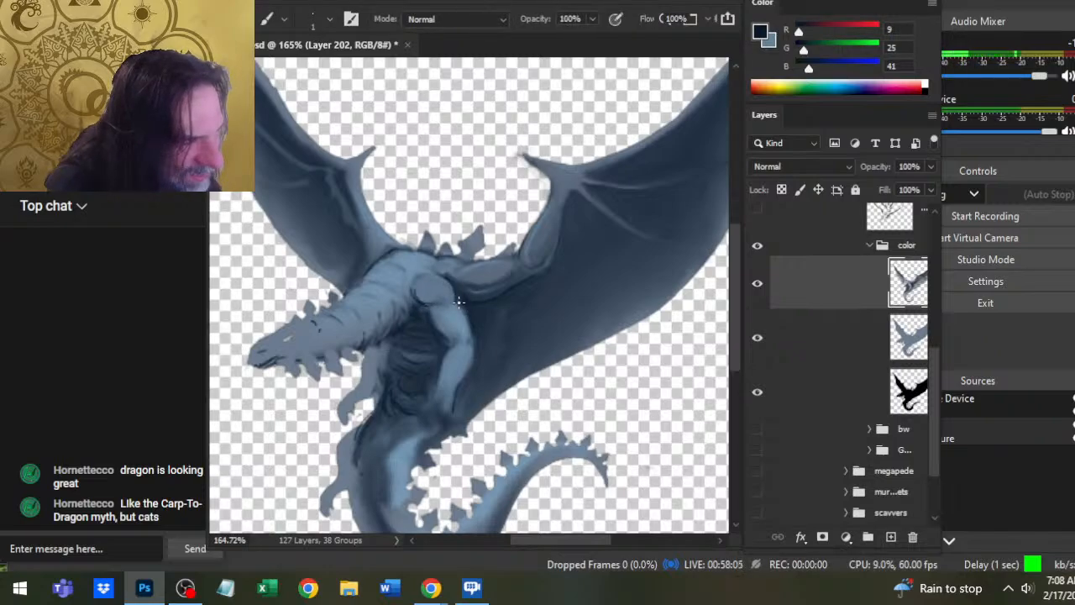
key("r")
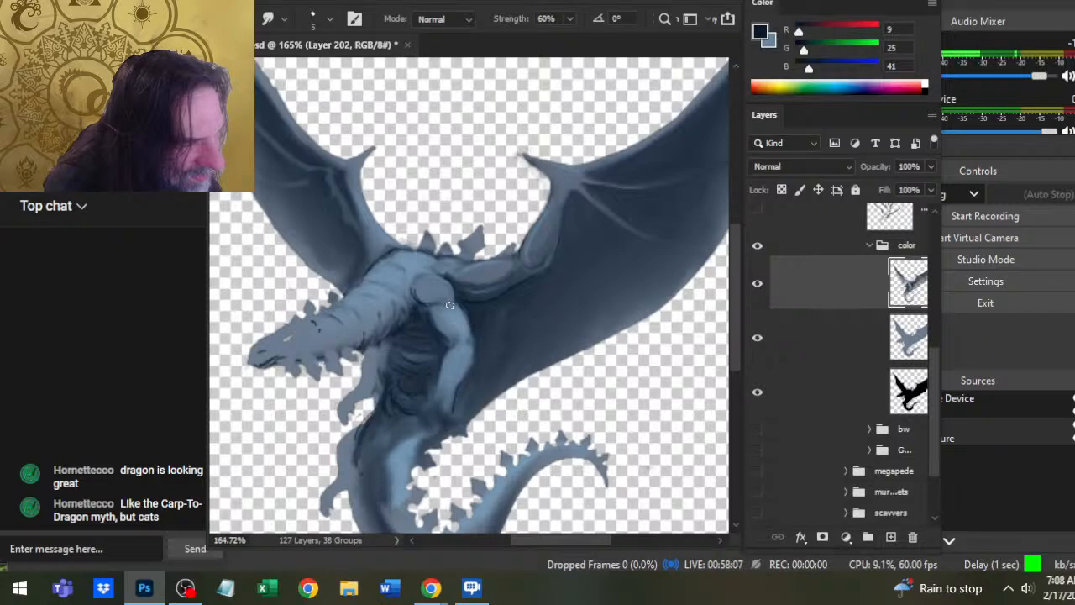
- Add small dark contour strokes at the near foreleg's elbow, and blend the shoulder and upper foreleg tones with the Smudge tool
key("b")
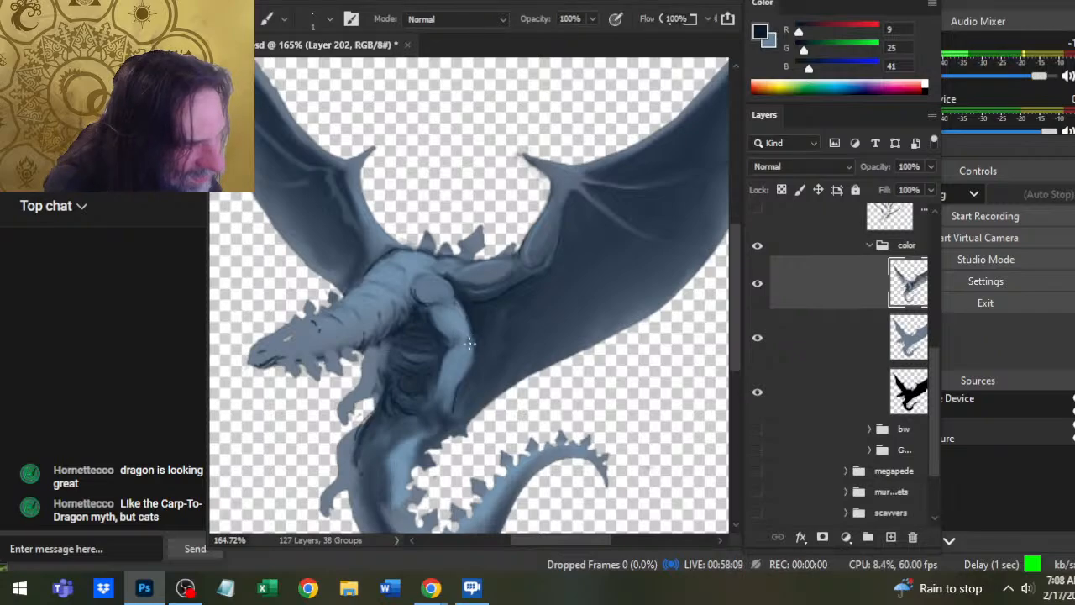
key("r")
key("b")
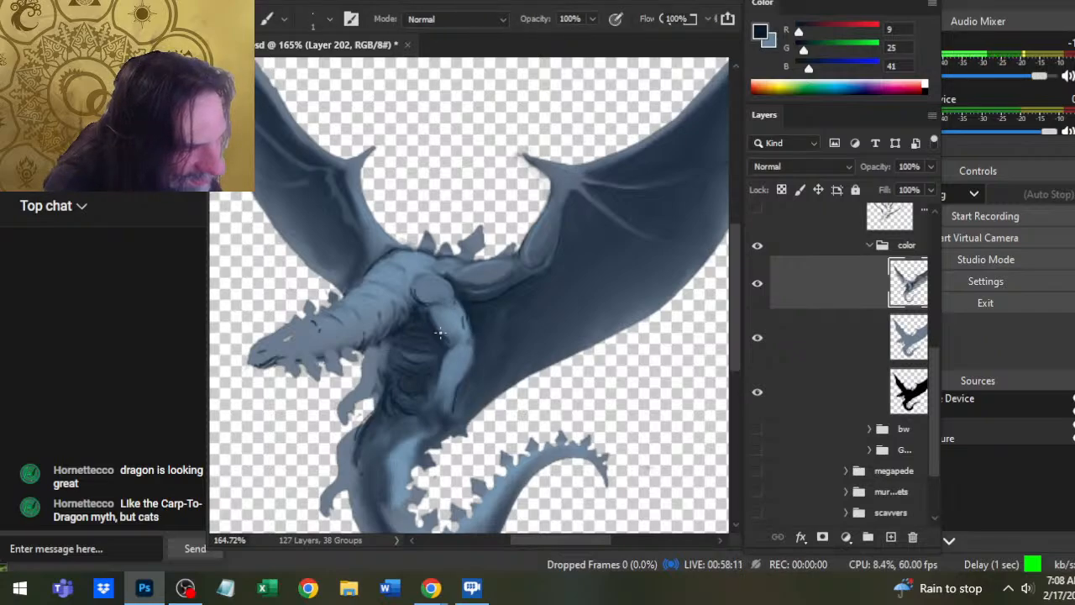
key("r")
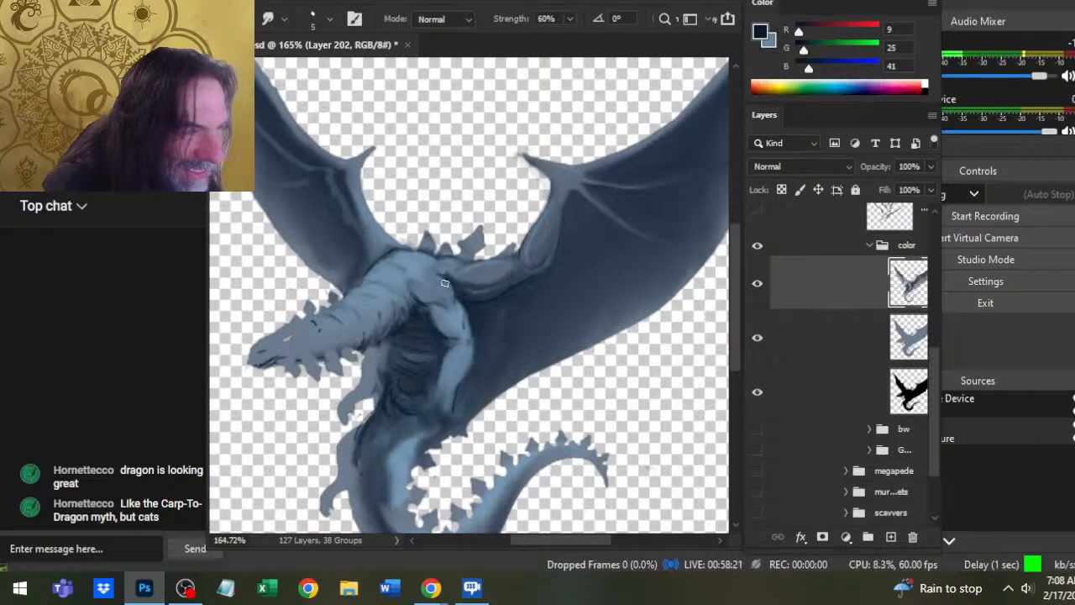
key("b")
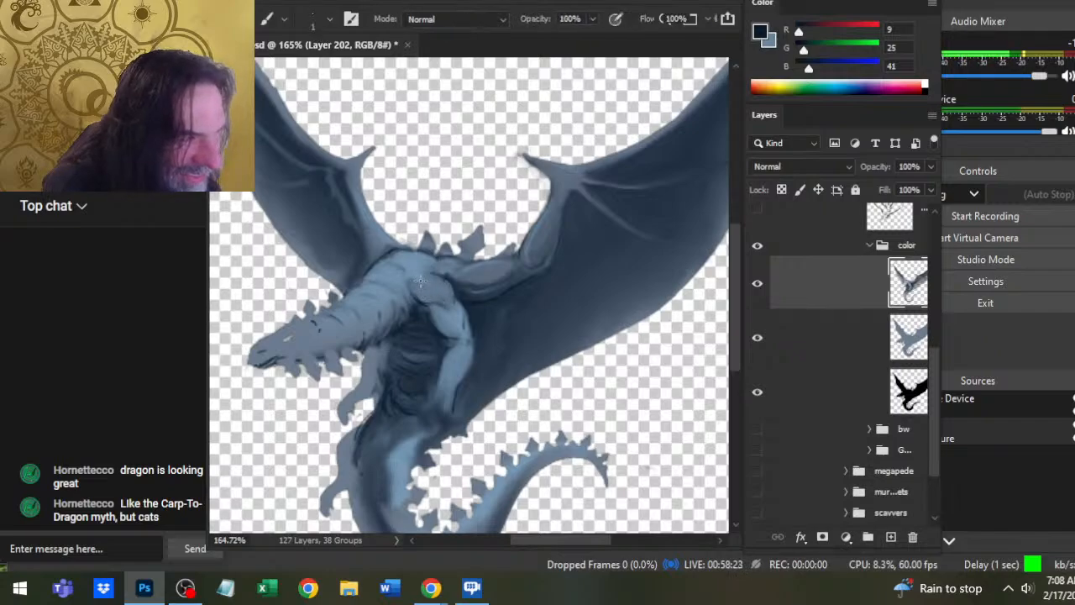
- Darken the underside of the neck where it meets the chest, and smudge the shadow along the throat
key("r")
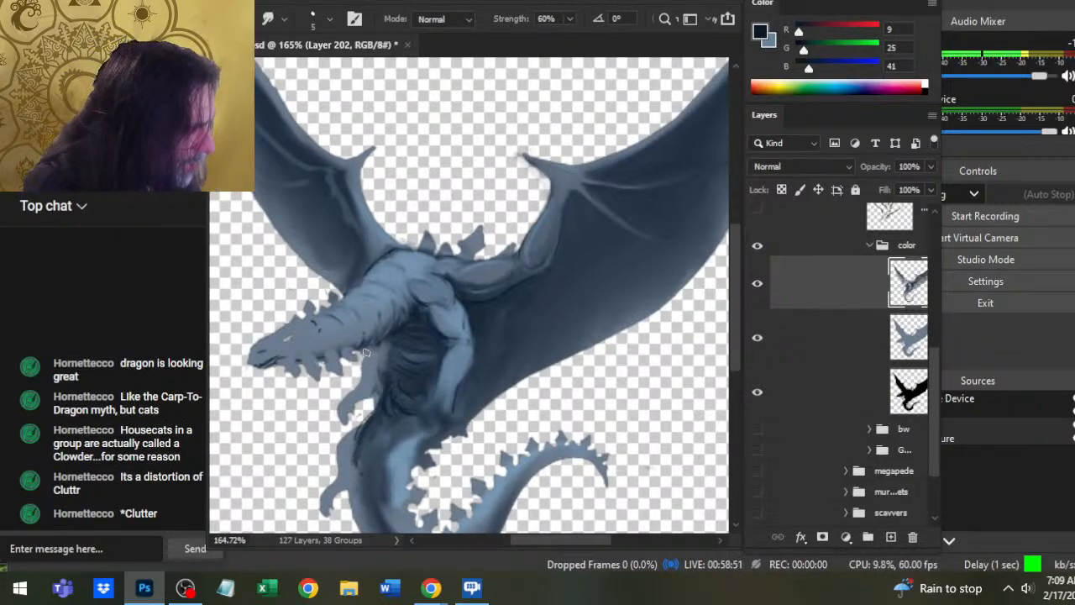
key("b")
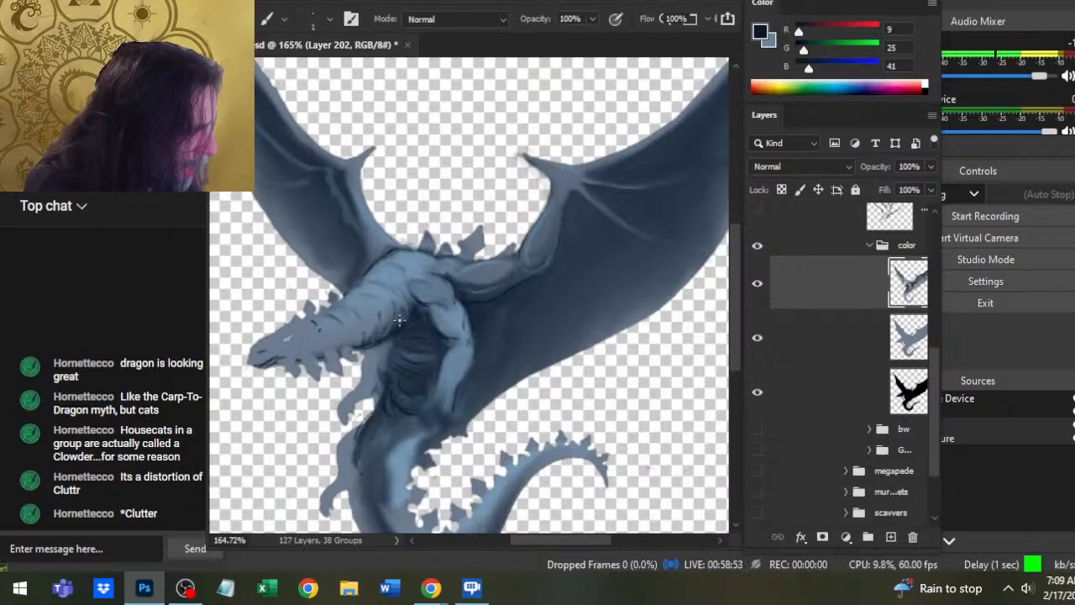
key("r")
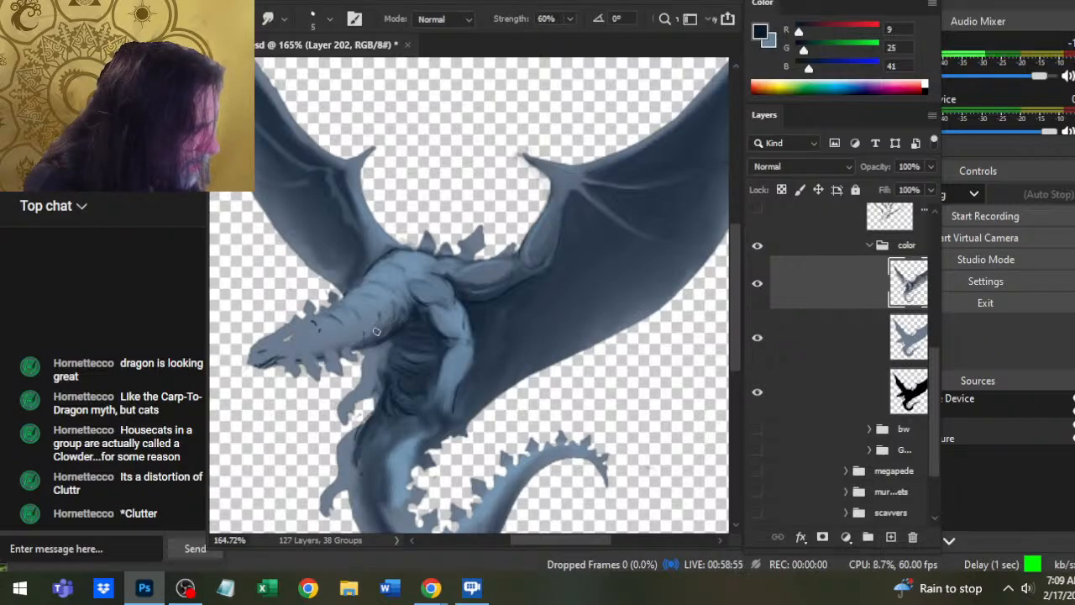
left_click_drag(373, 338, 352, 343)
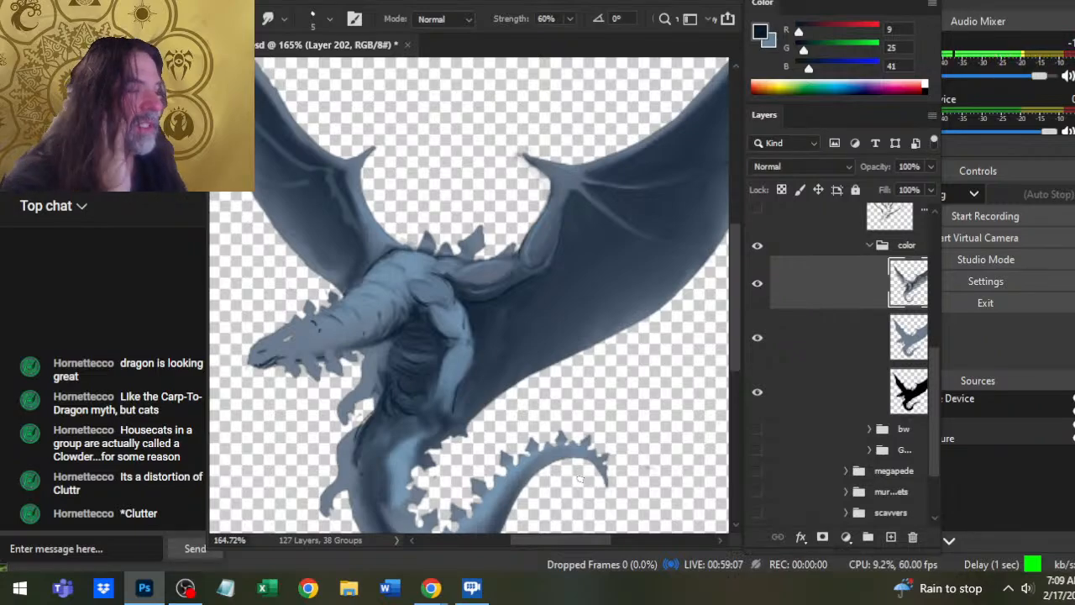
- Paint dark contour strokes along both edges of the near foreleg below the elbow, and blend them with the Smudge tool
key("b")
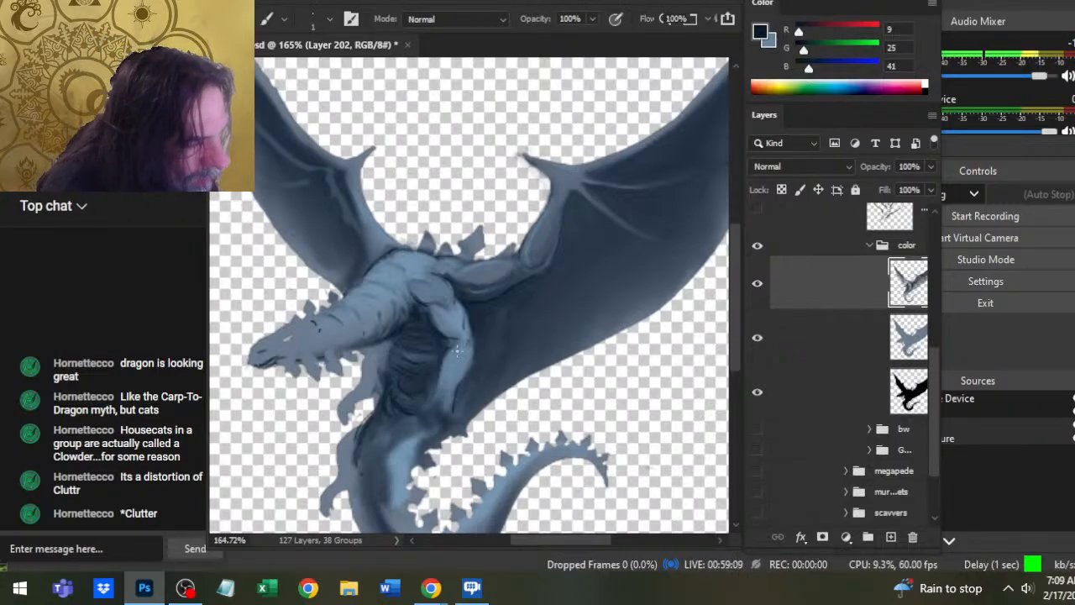
mouse_move(449, 353)
left_mouse_down()
mouse_move(436, 391)
mouse_move(471, 352)
mouse_move(461, 382)
left_mouse_up()
key("r")
key("b")
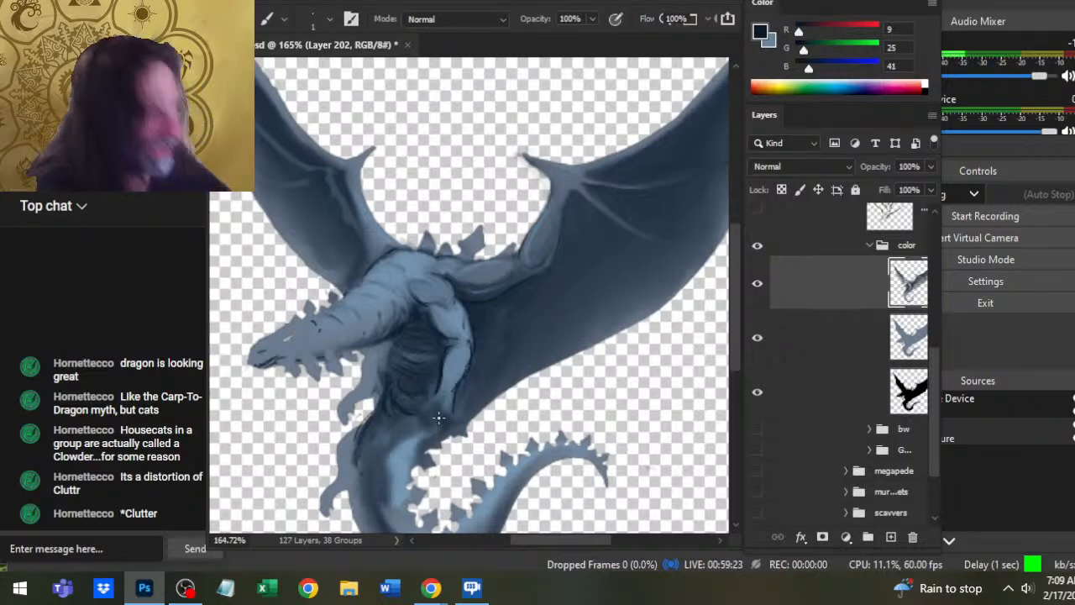
key("r")
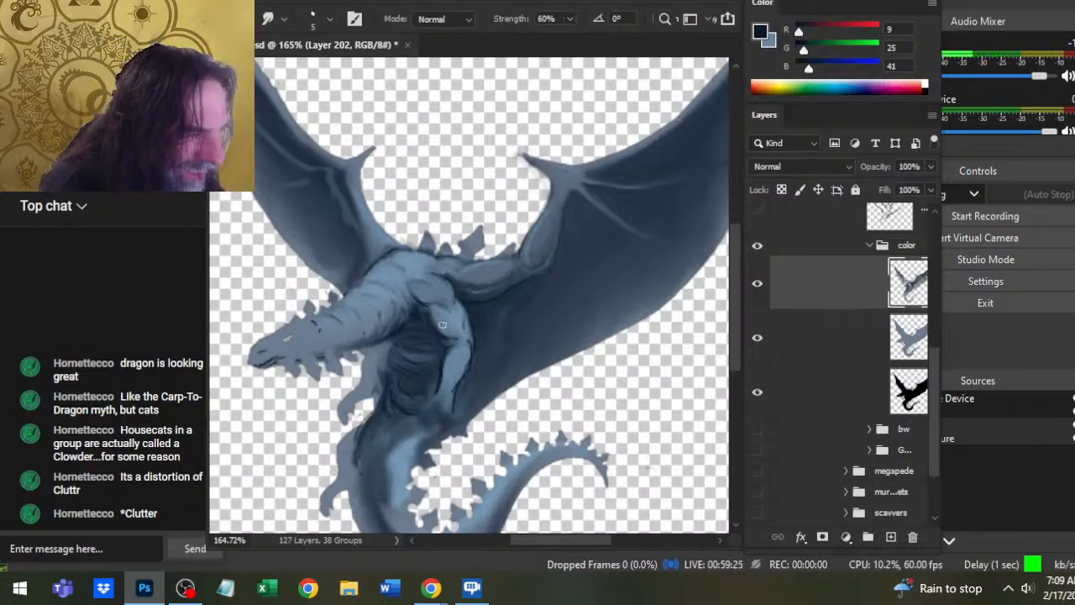
- Refine the muscle shading on the near foreleg's upper part and shoulder with dark strokes, and smudge them into the surrounding blue
key("b")
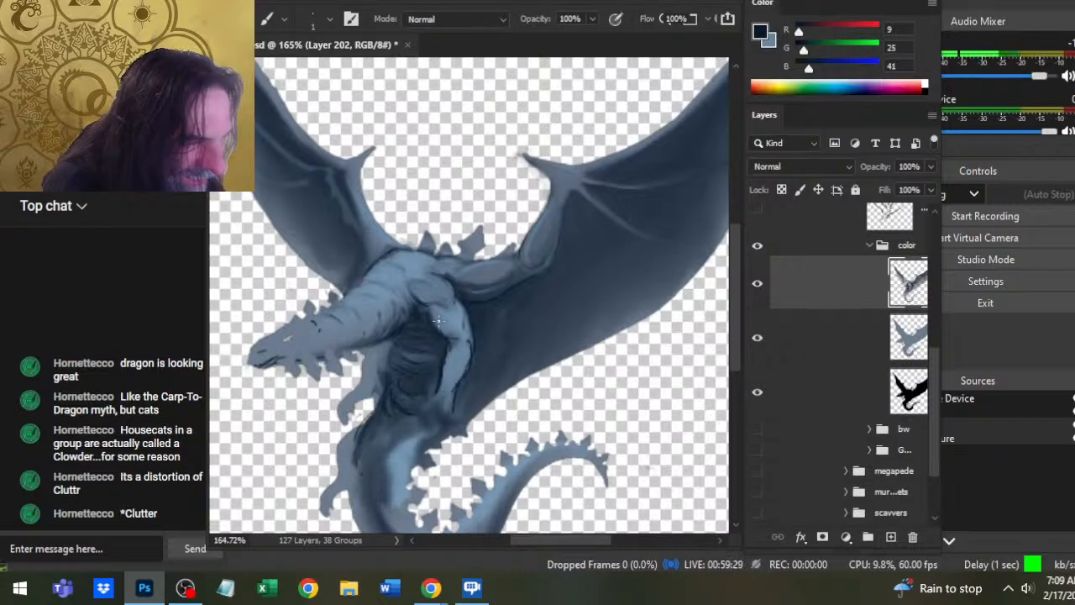
key("r")
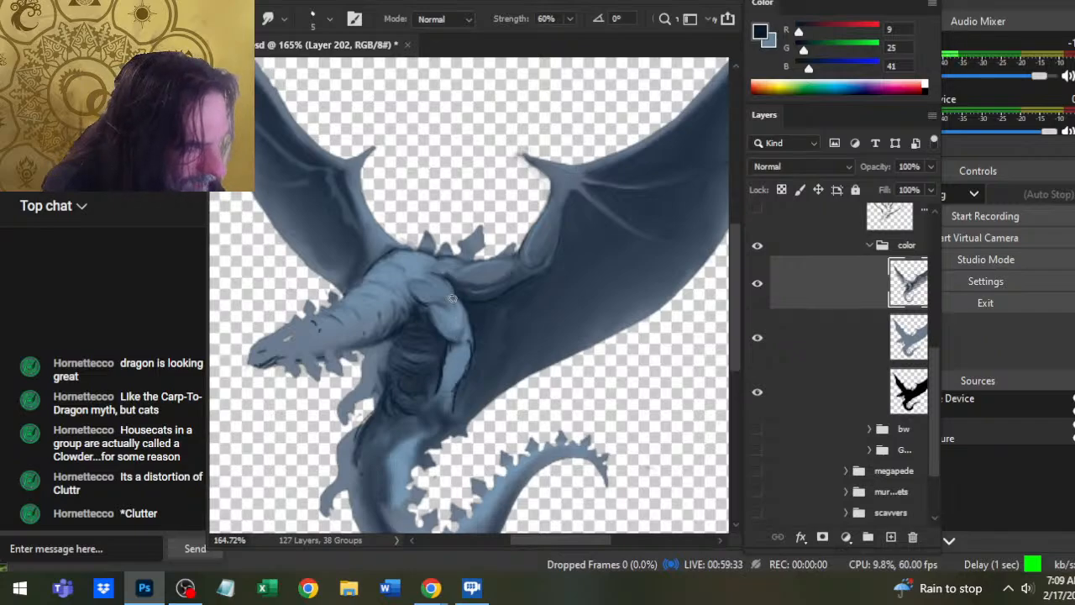
key("b")
key("r")
left_click_drag(459, 303, 467, 339)
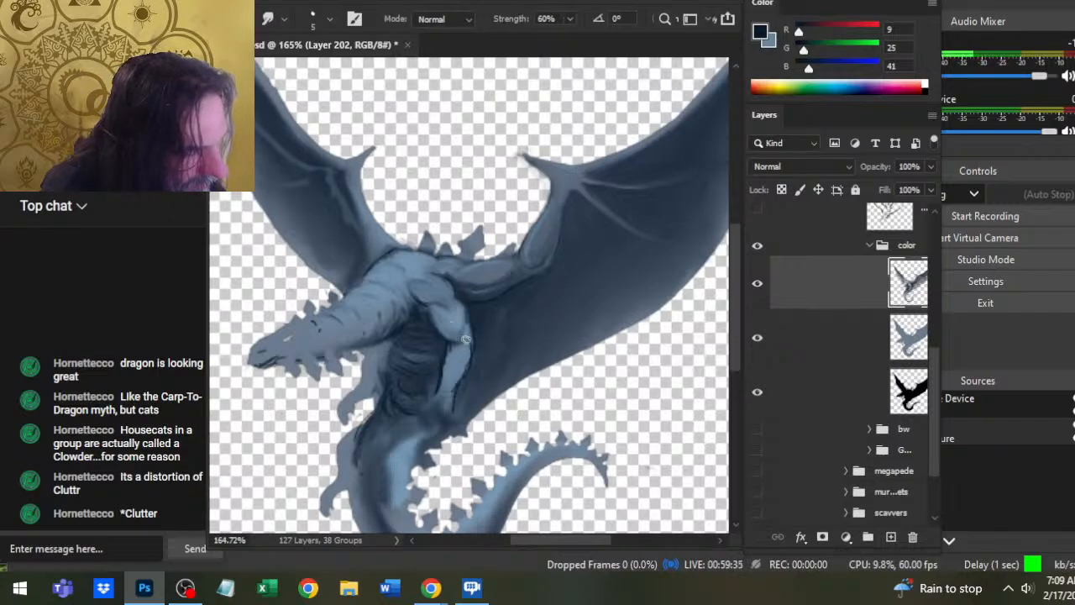
key("b")
key("r")
key("b")
key("r")
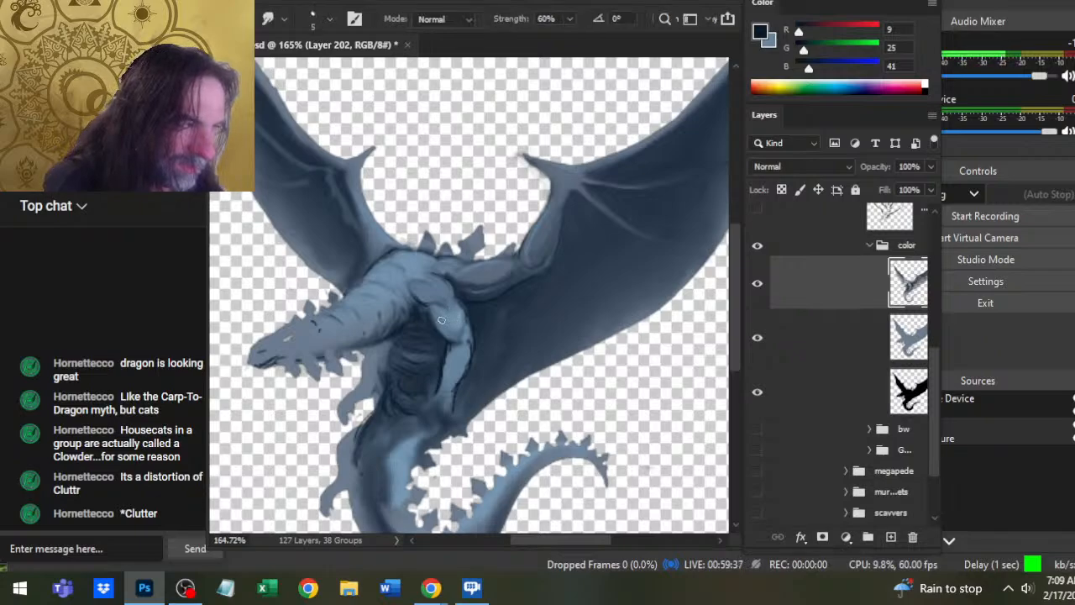
key("b")
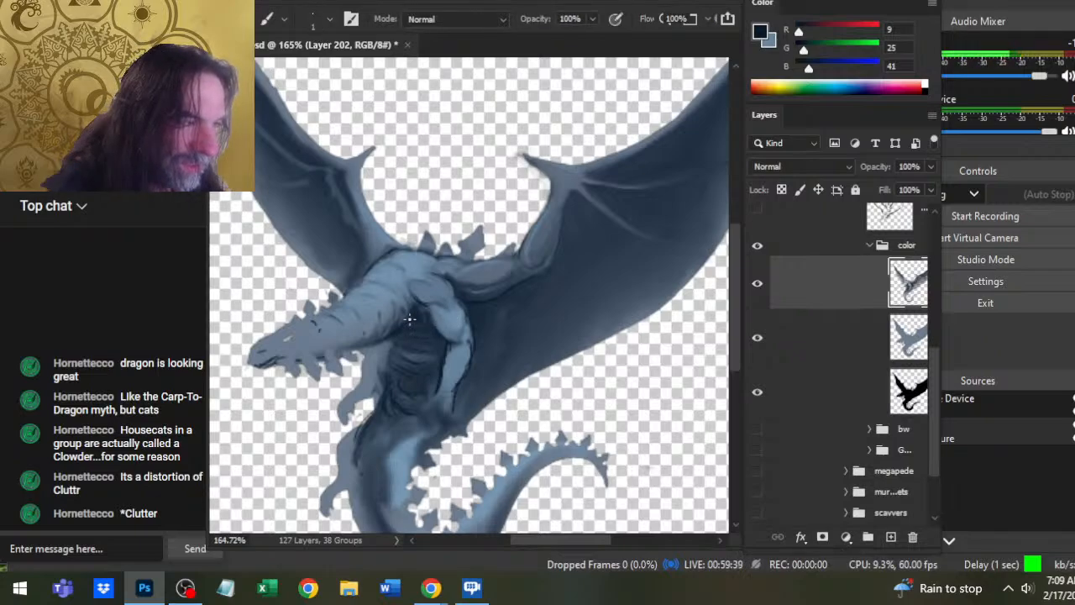
key("r")
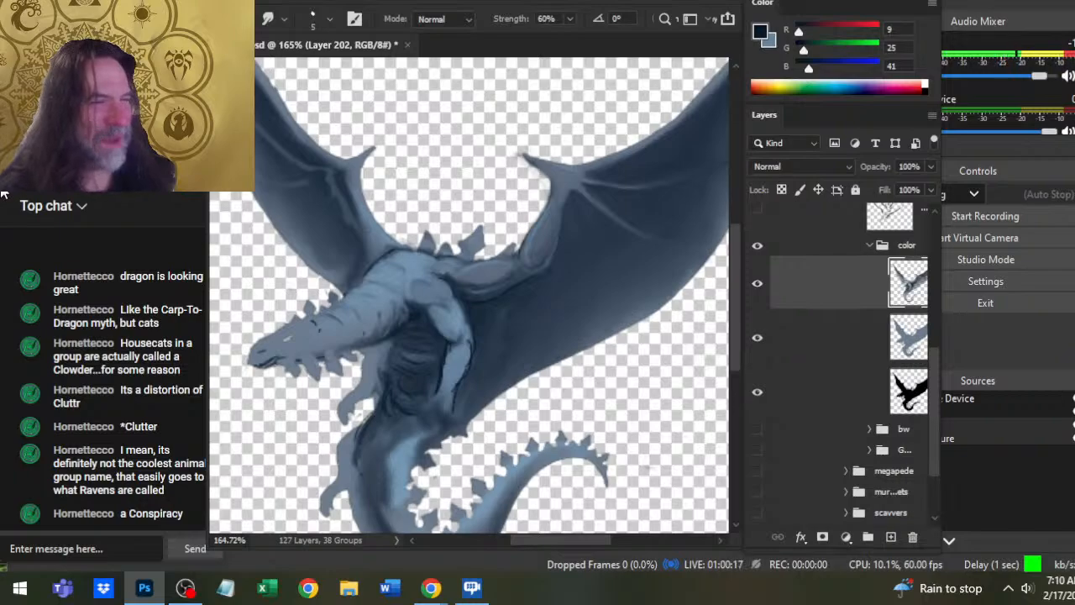
left_click(80, 547)
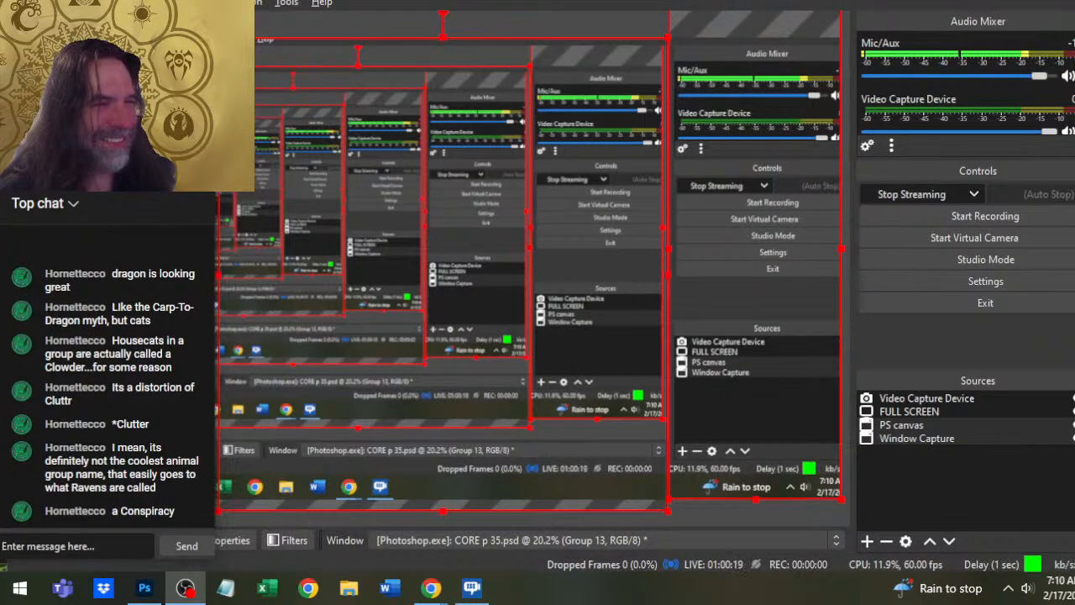
key("alt+Tab")
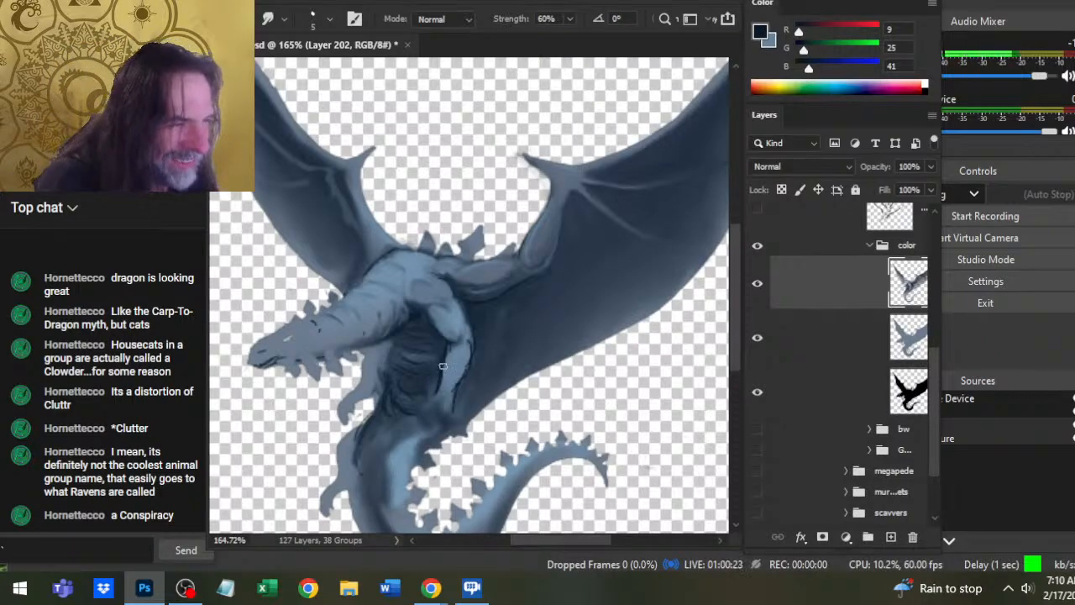
- Shade the underside of the neck above the throat spikes with dark strokes, and smudge and clean up its edge
key("b")
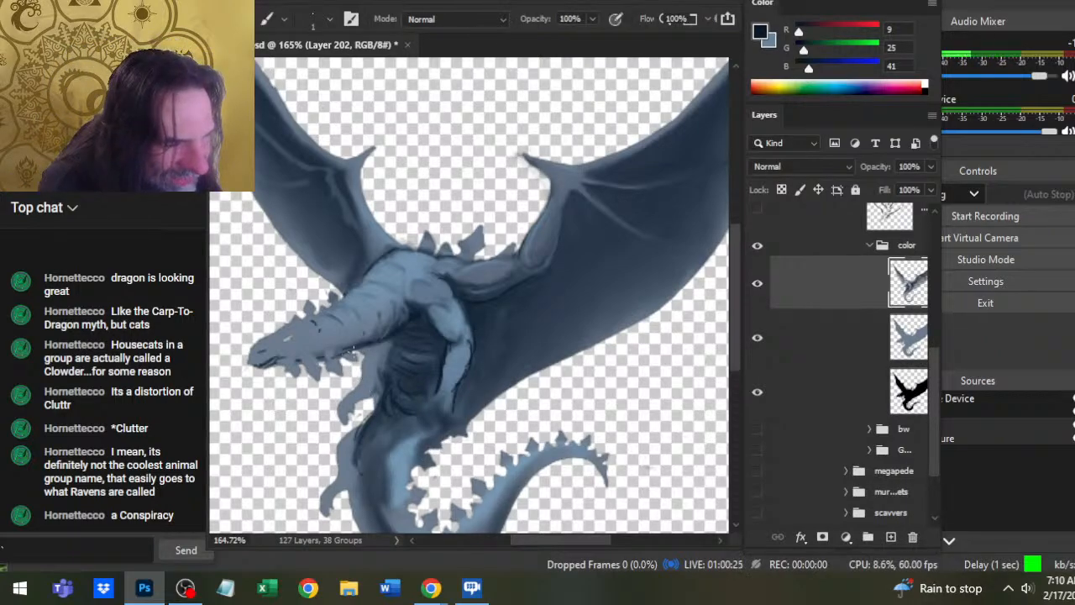
key("r")
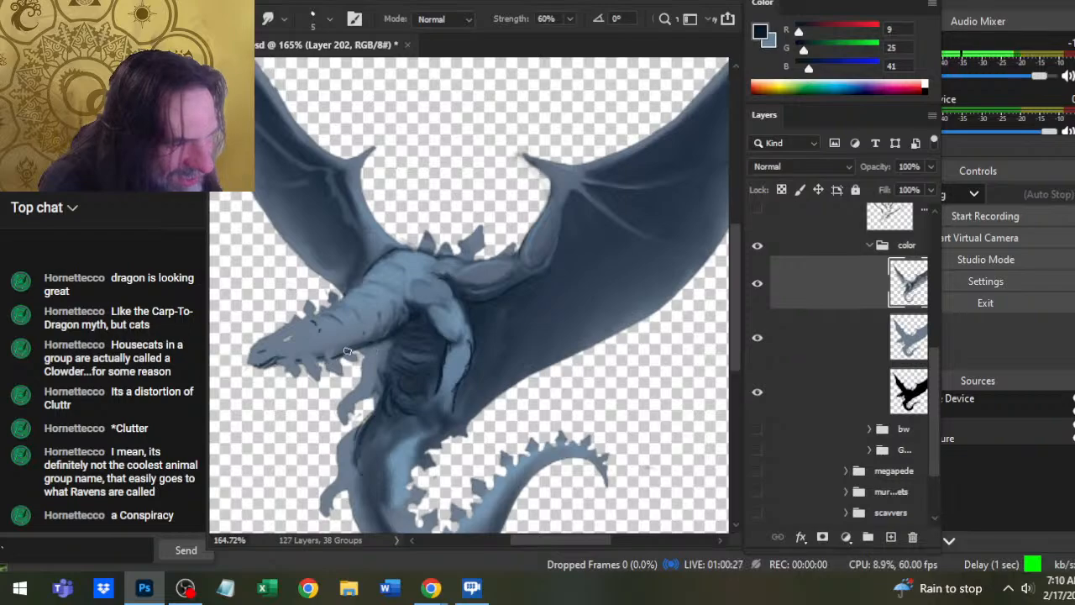
key("b")
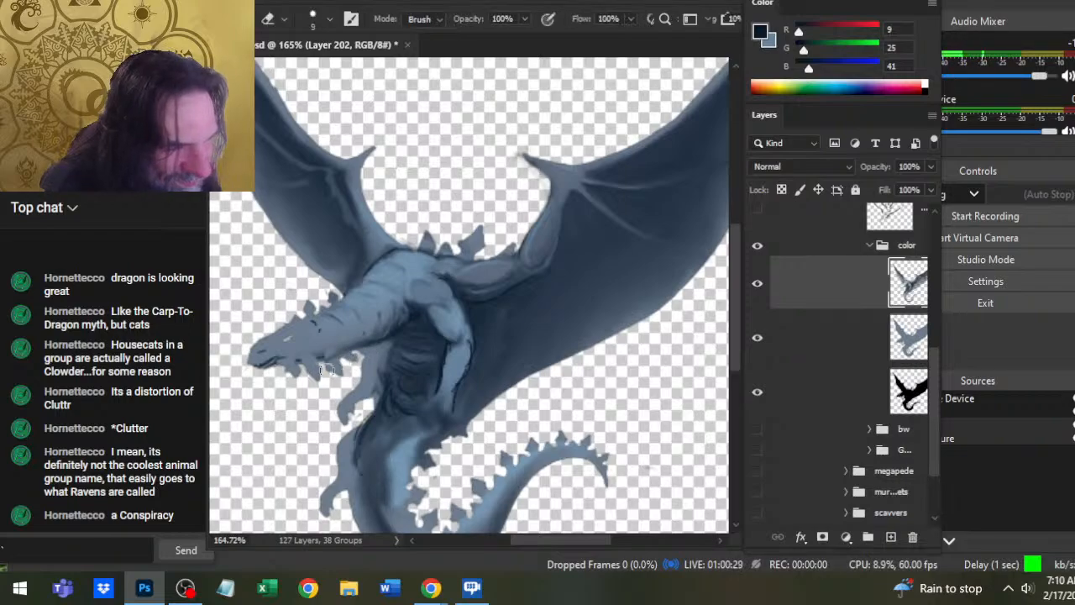
key("r")
key("b")
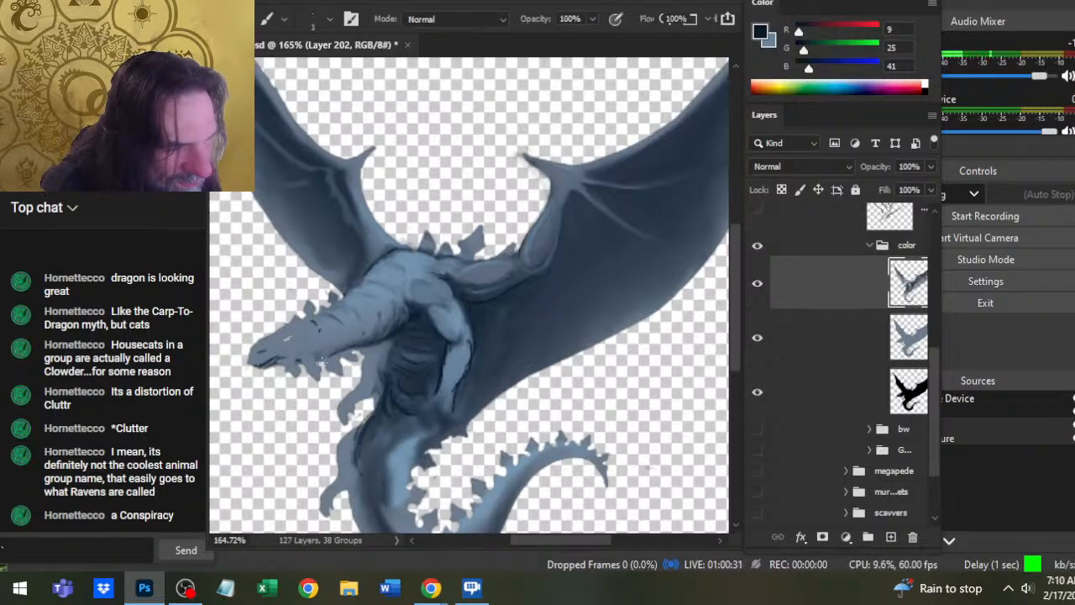
- Paint a dark contour along the underside of the jaw above the chin spikes, and soften it with the Smudge tool
key("r")
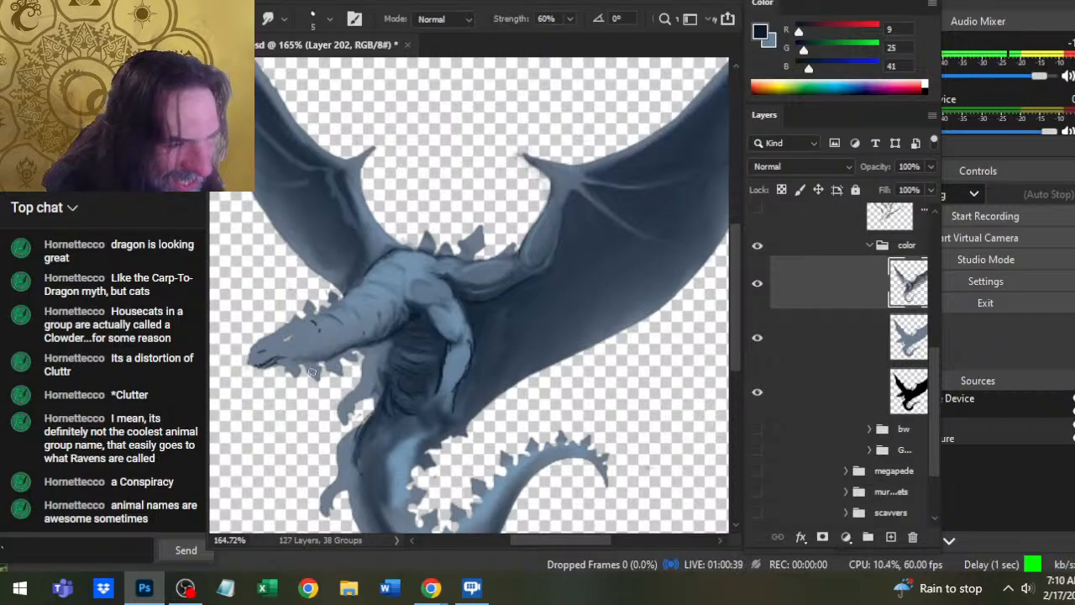
key("b")
left_click_drag(314, 363, 283, 363)
key("r")
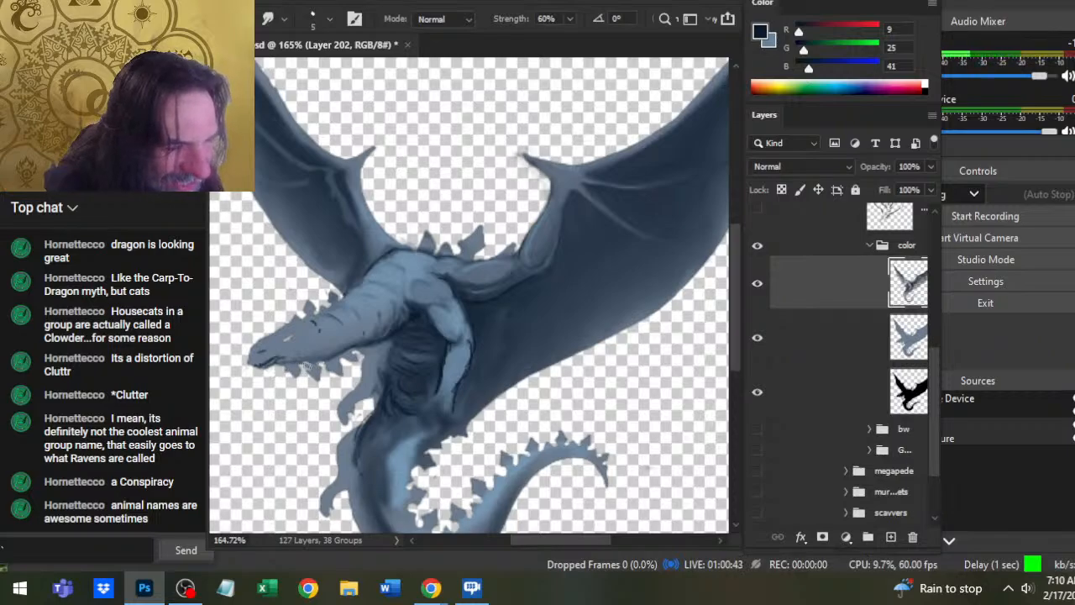
key("b")
mouse_move(289, 368)
left_mouse_down()
mouse_move(269, 367)
mouse_move(334, 362)
left_mouse_up()
key("r")
key("b")
key("r")
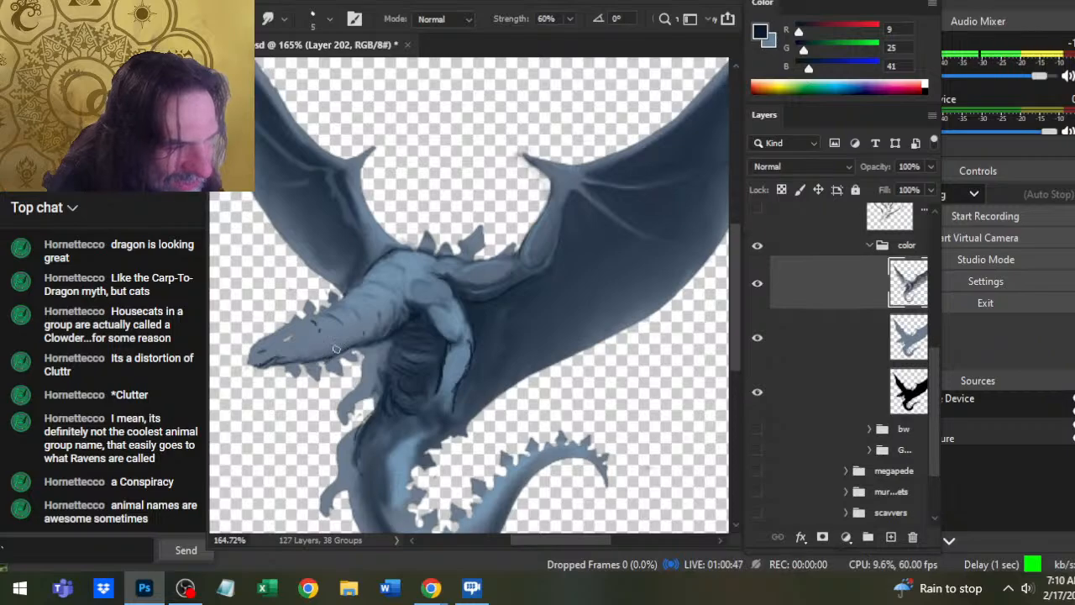
- Extend the dark shadow from behind the jaw along the throat's lower edge, and blend it with the Smudge tool
key("b")
mouse_move(357, 342)
left_mouse_down()
mouse_move(384, 335)
mouse_move(362, 346)
left_mouse_up()
key("r")
key("b")
key("r")
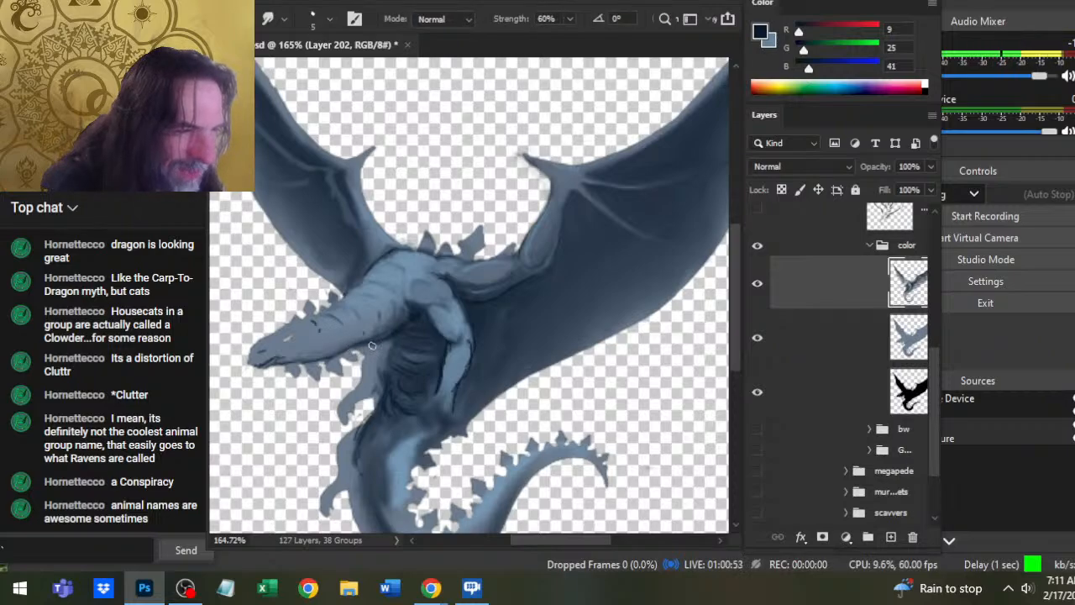
- Paint and smudge short dark skin folds at the lower base of the neck, and deepen the dark folds on the chest
key("b")
key("r")
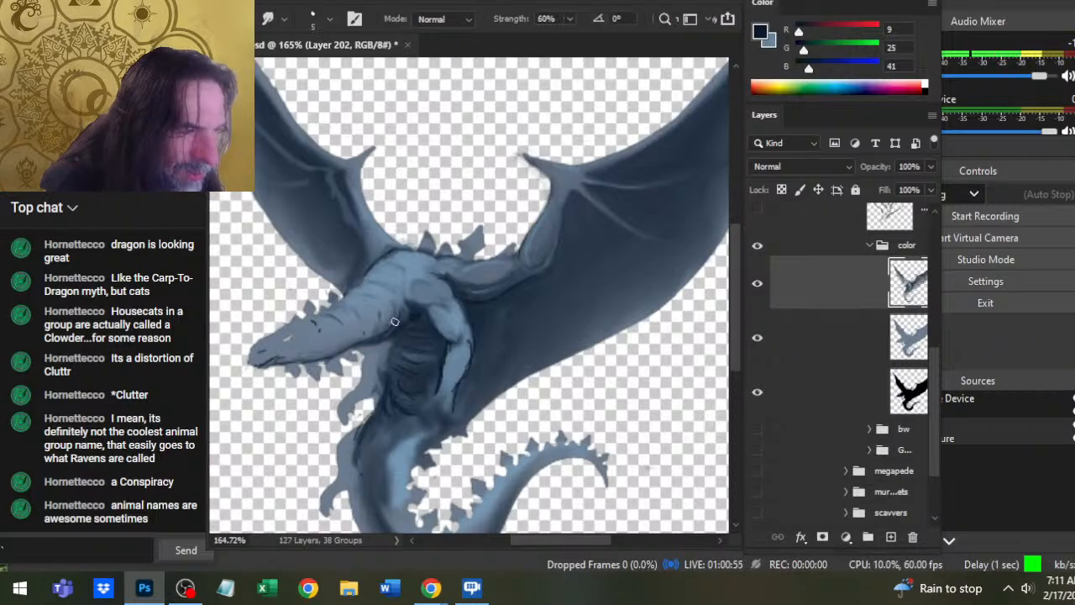
key("b")
key("r")
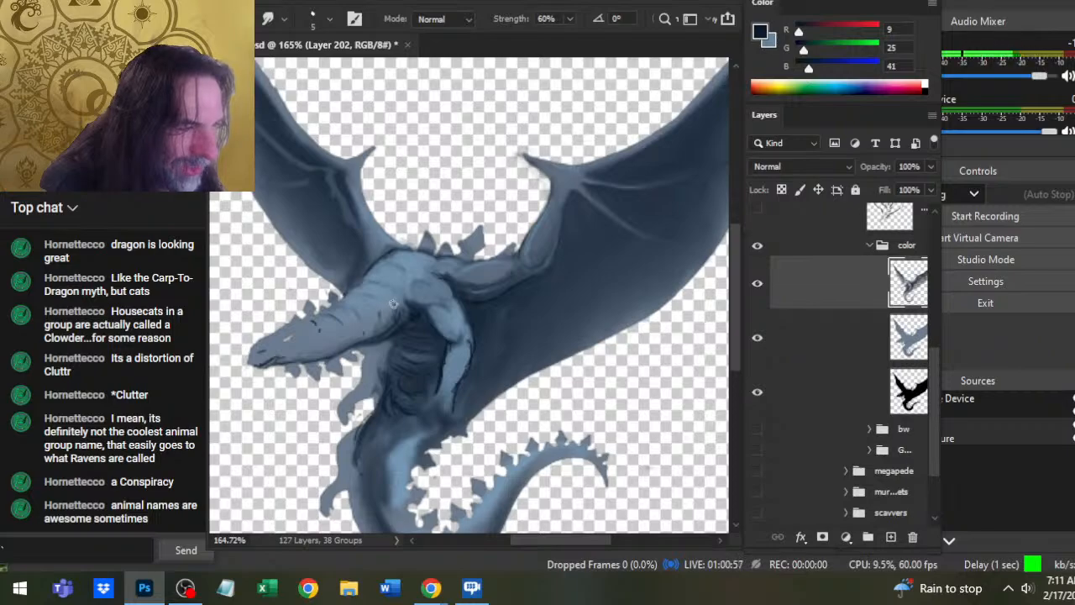
key("b")
key("r")
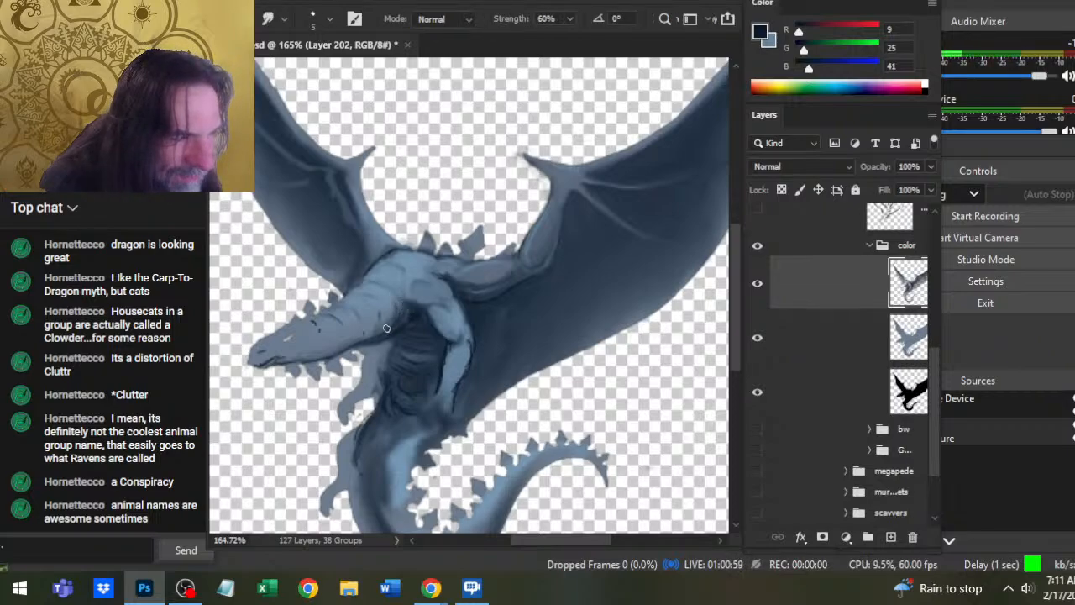
key("b")
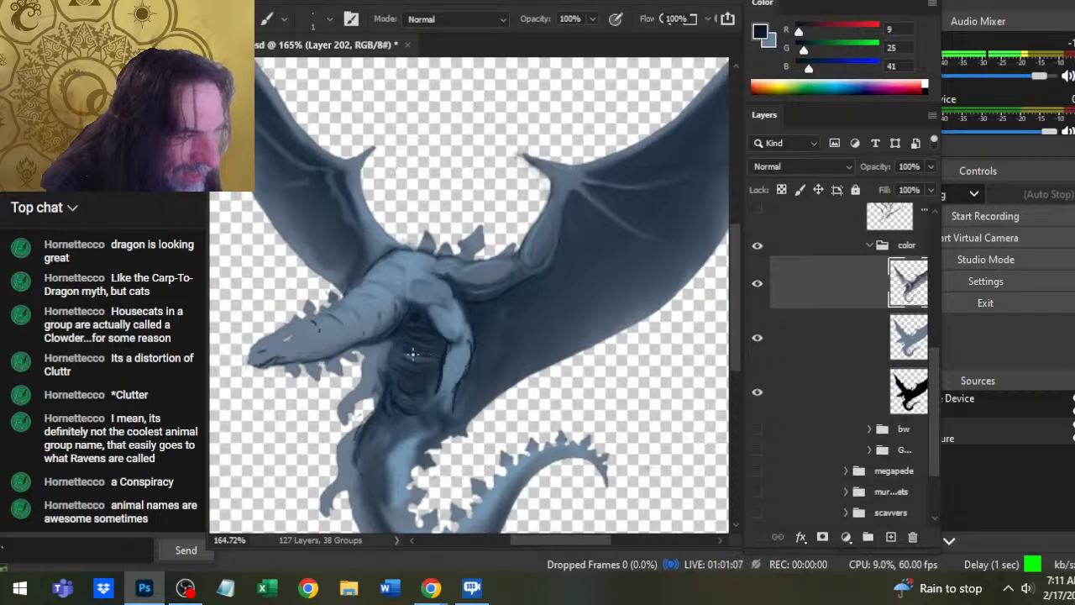
- Blend the dark chest folds and paint short skin folds along the lower side of the neck, softening them with the Smudge tool
key("r")
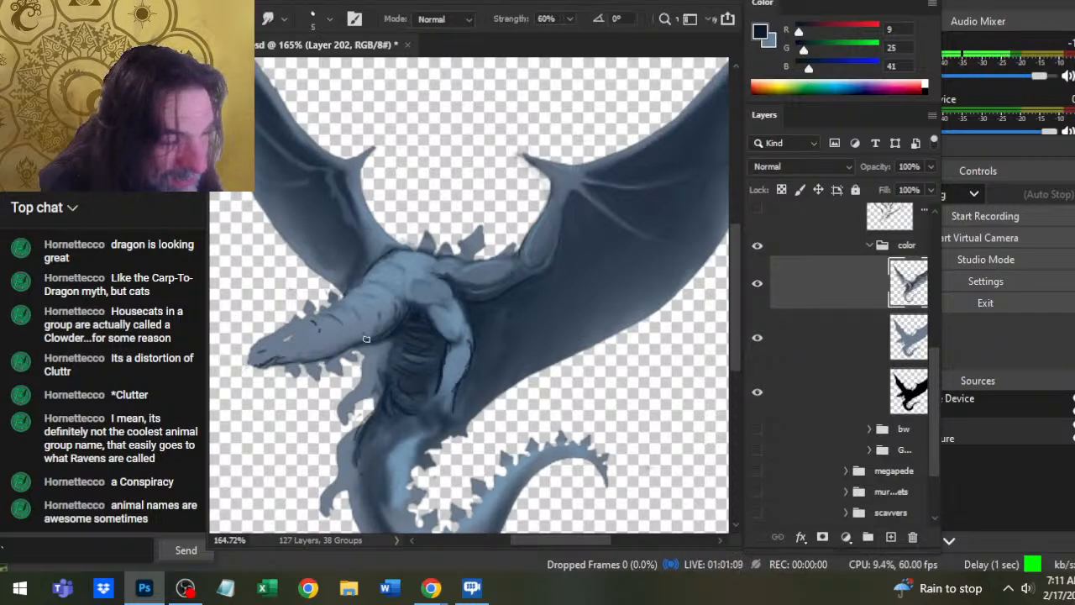
key("b")
key("r")
left_click_drag(357, 330, 377, 317)
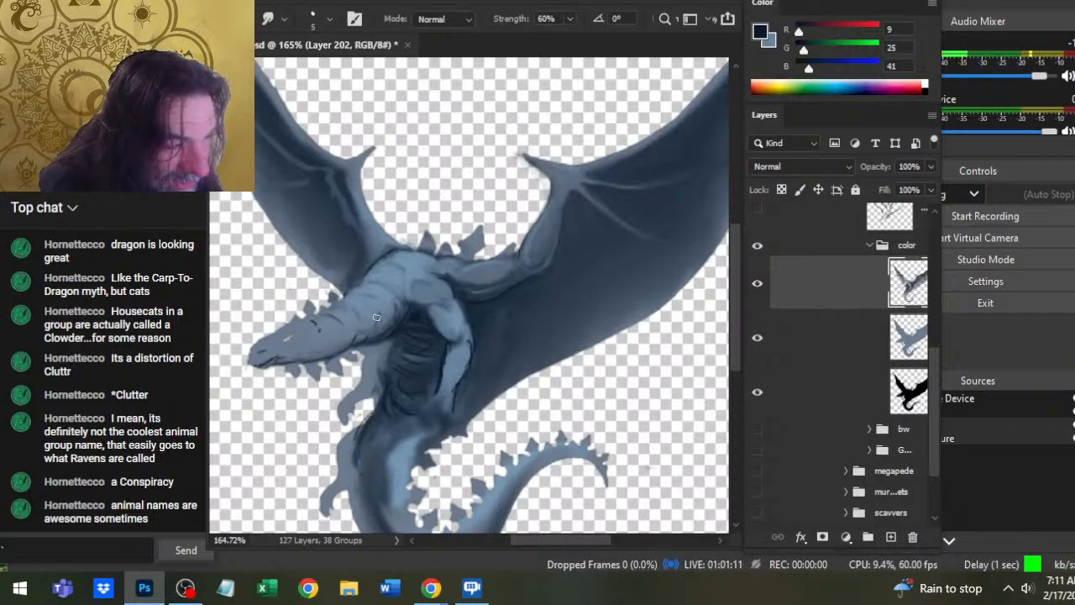
key("b")
key("r")
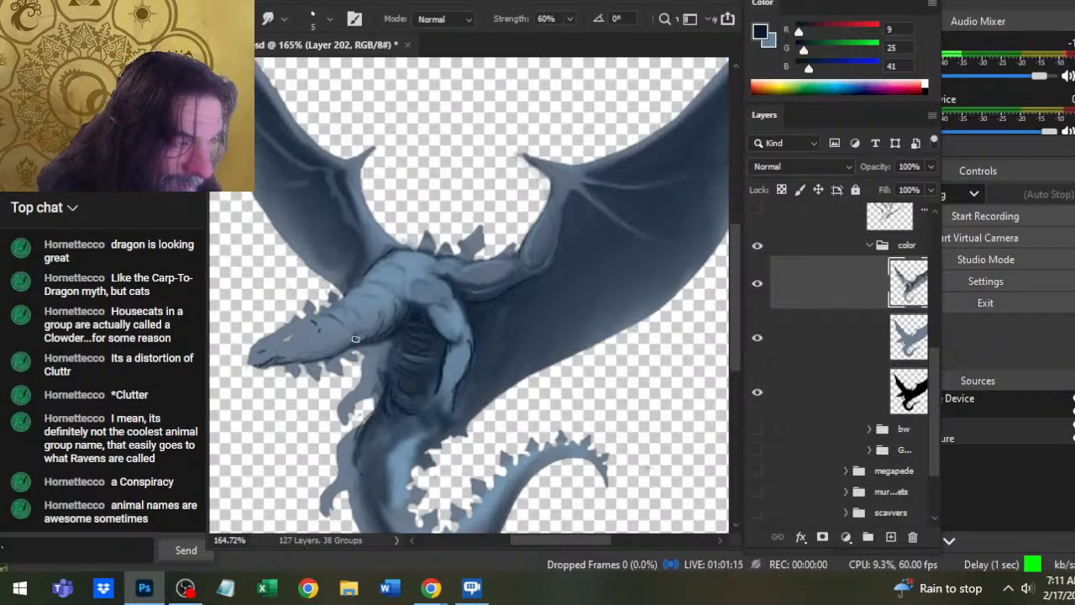
- Continue the dark skin folds along the neck toward the back of the head, and smudge them into the blue skin
key("b")
key("r")
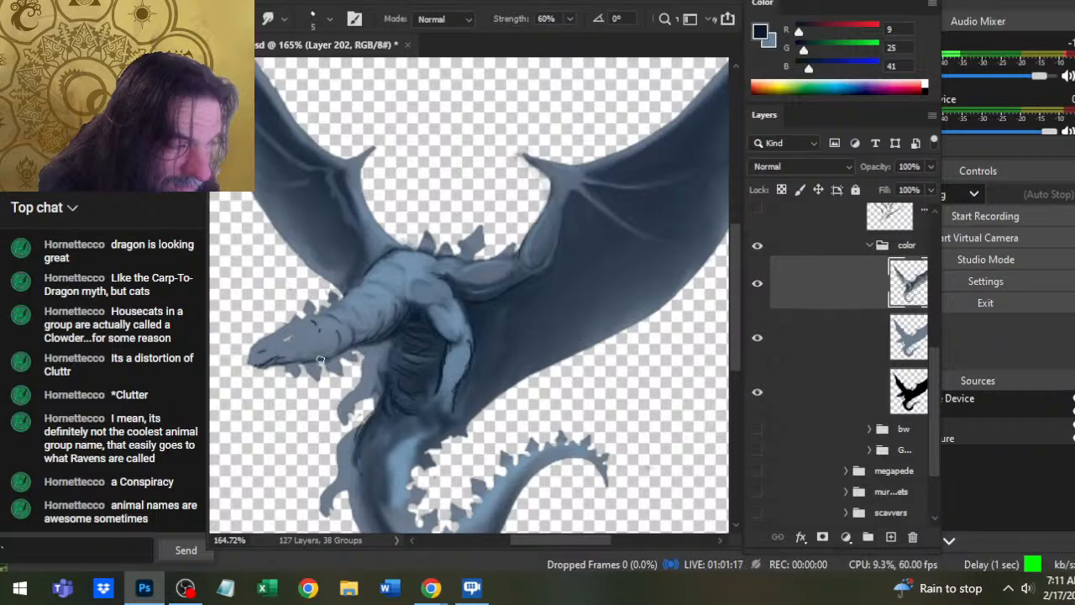
key("b")
key("r")
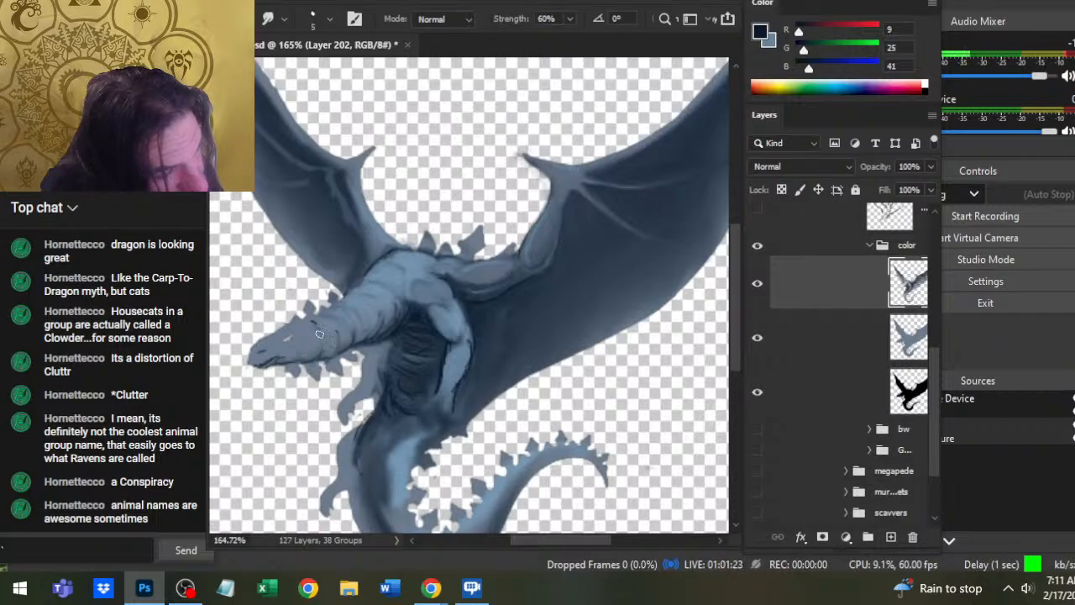
key("b")
key("r")
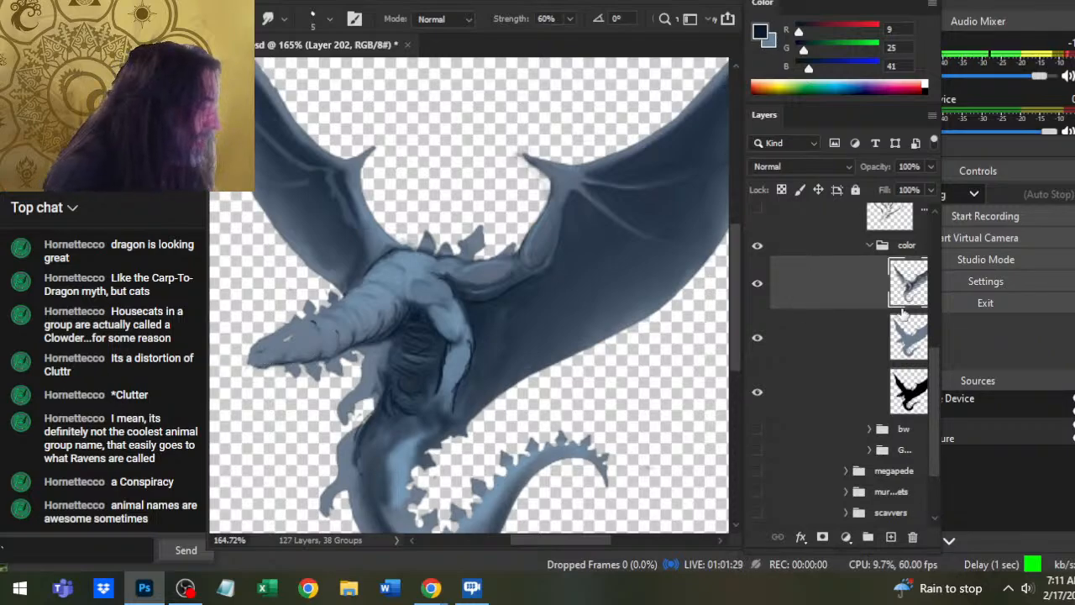
- Show the reference painting layer above the color group, examine its dragon, and hide the layer again
left_click_drag(939, 388, 928, 296)
left_click(757, 320)
key("z")
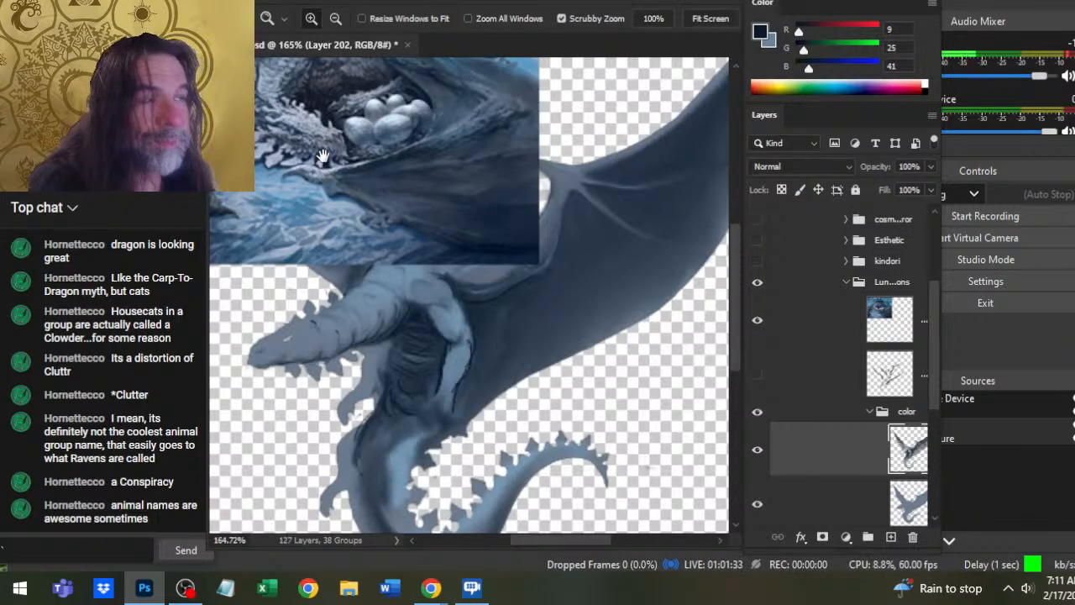
mouse_move(319, 159)
left_mouse_down()
mouse_move(450, 238)
mouse_move(383, 239)
left_mouse_up()
left_click(757, 320)
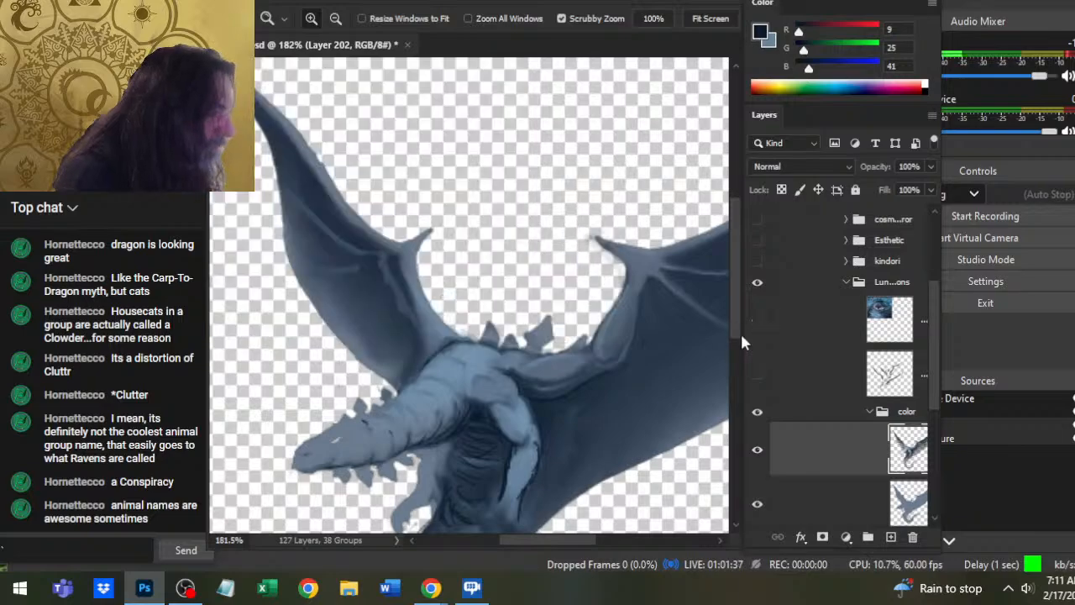
- Redraw the dark mouth line along the dragon's snout with the 1 px brush, trimming stray strokes with the Eraser
left_click_drag(385, 431, 428, 338)
key("b")
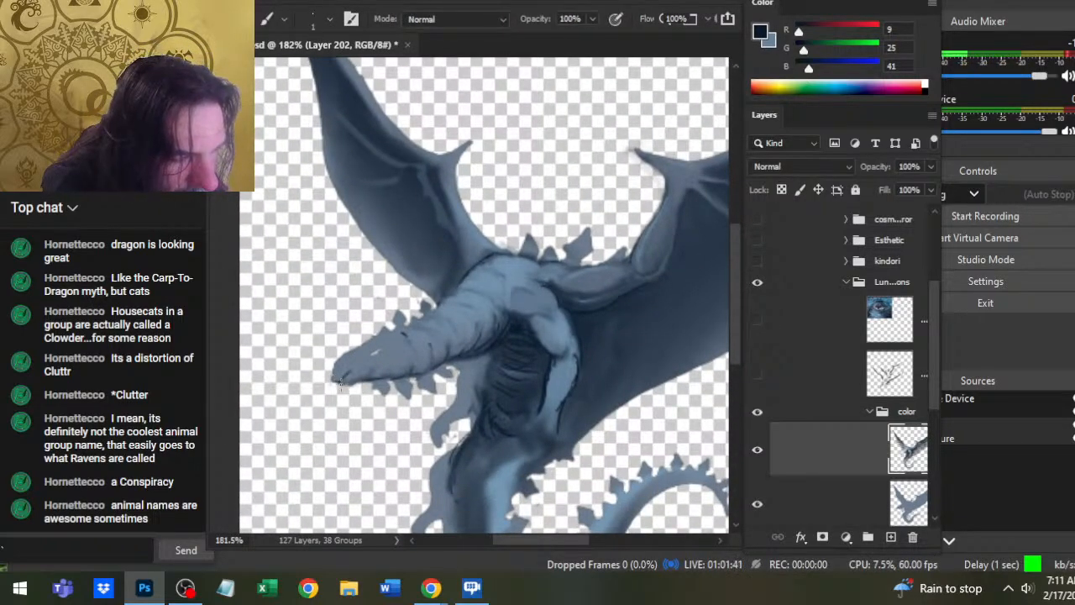
key("e")
key("b")
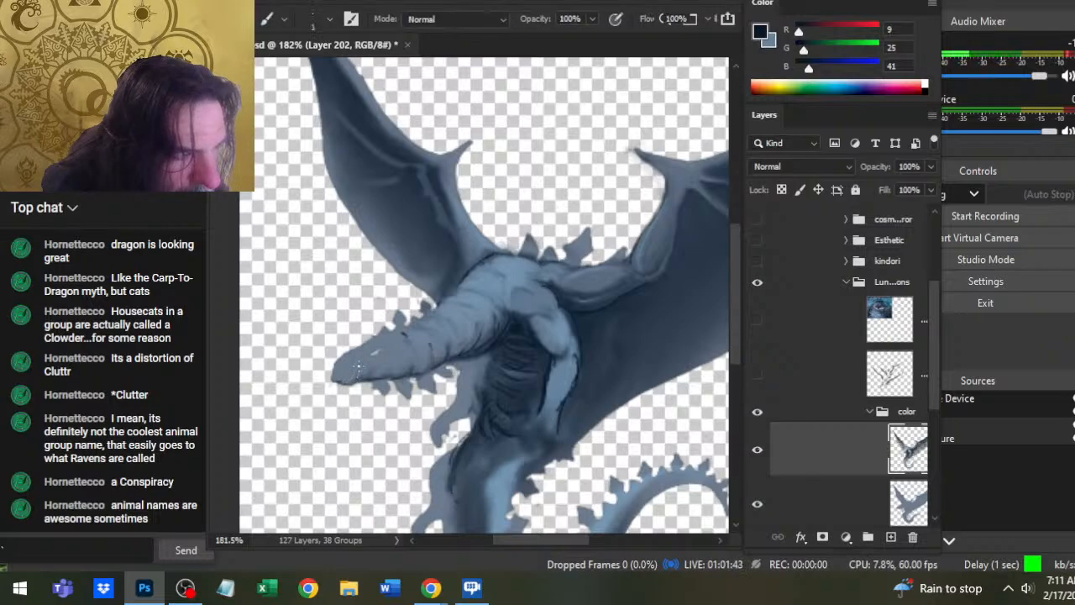
key("e")
left_click_drag(356, 366, 350, 372)
key("b")
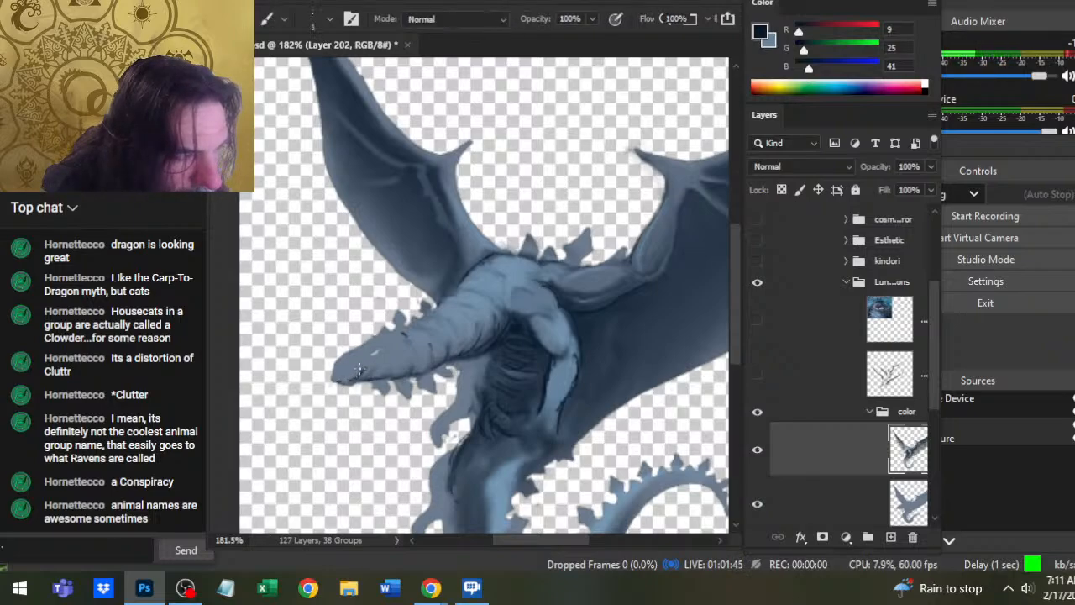
key("e")
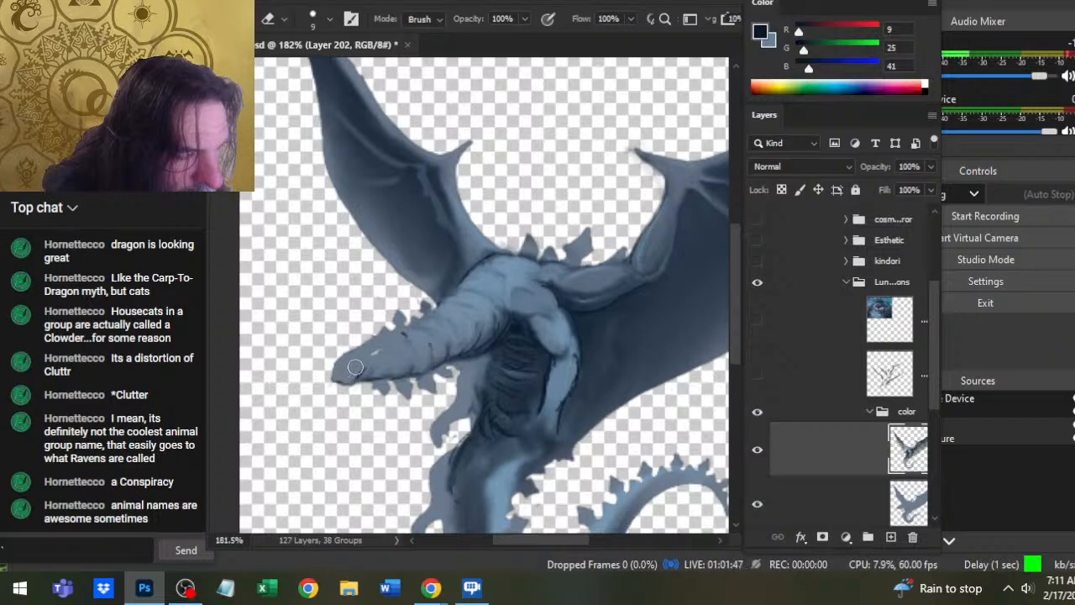
key("b")
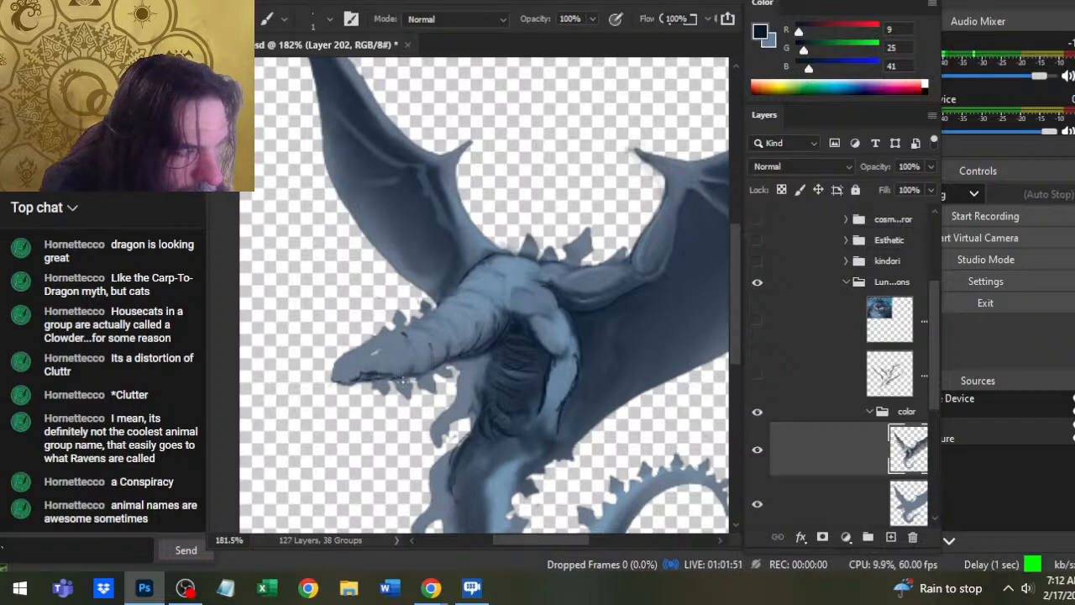
key("e")
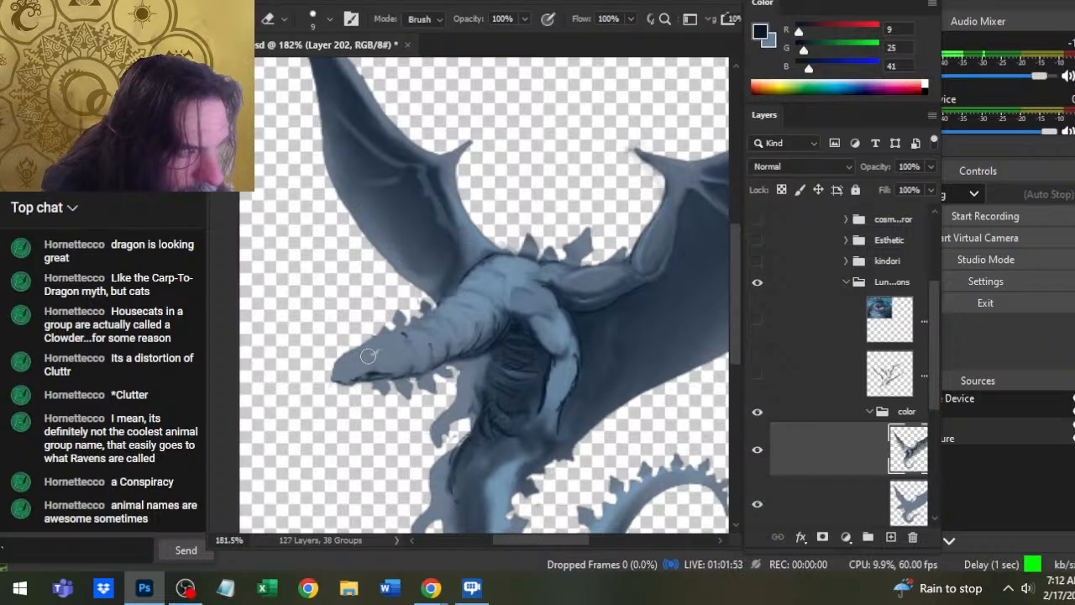
key("b")
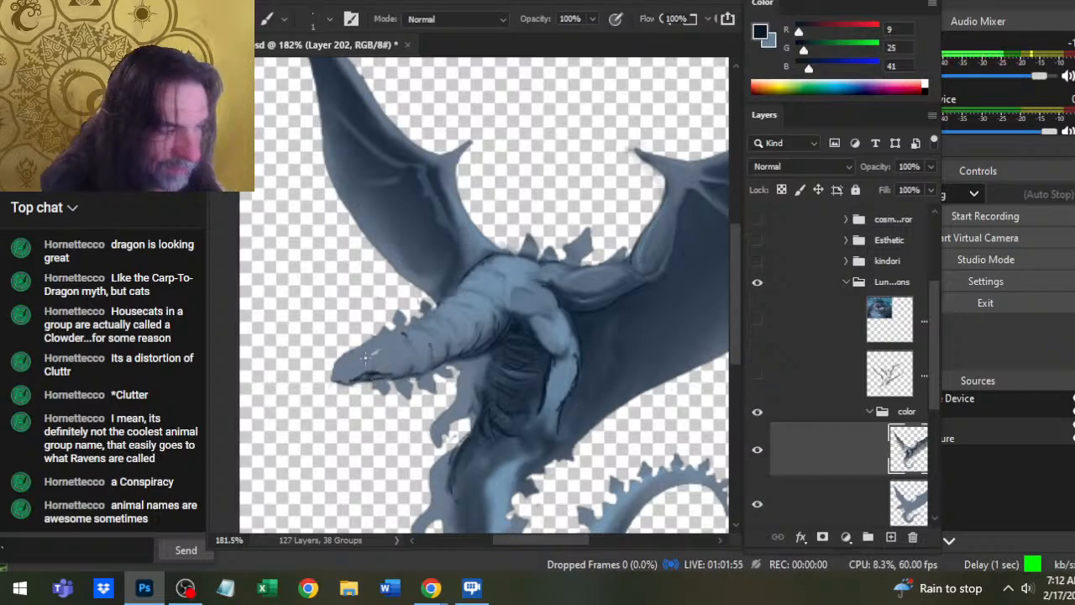
- Paint dark contours above and around the dragon's eye, and soften them with the Smudge tool at 60% strength
key("r")
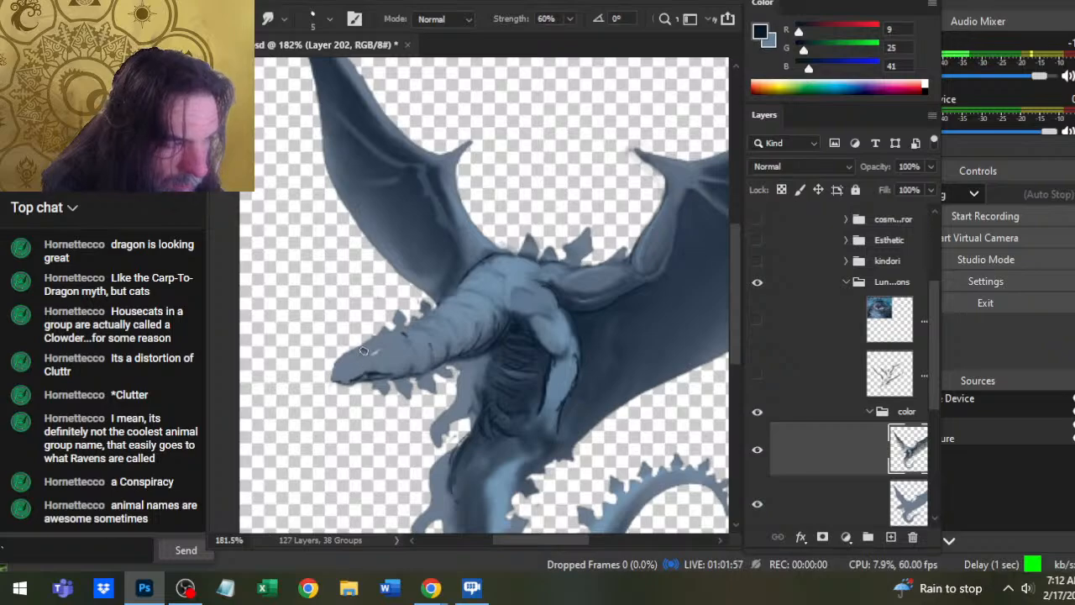
key("b")
left_click_drag(368, 349, 383, 344)
key("r")
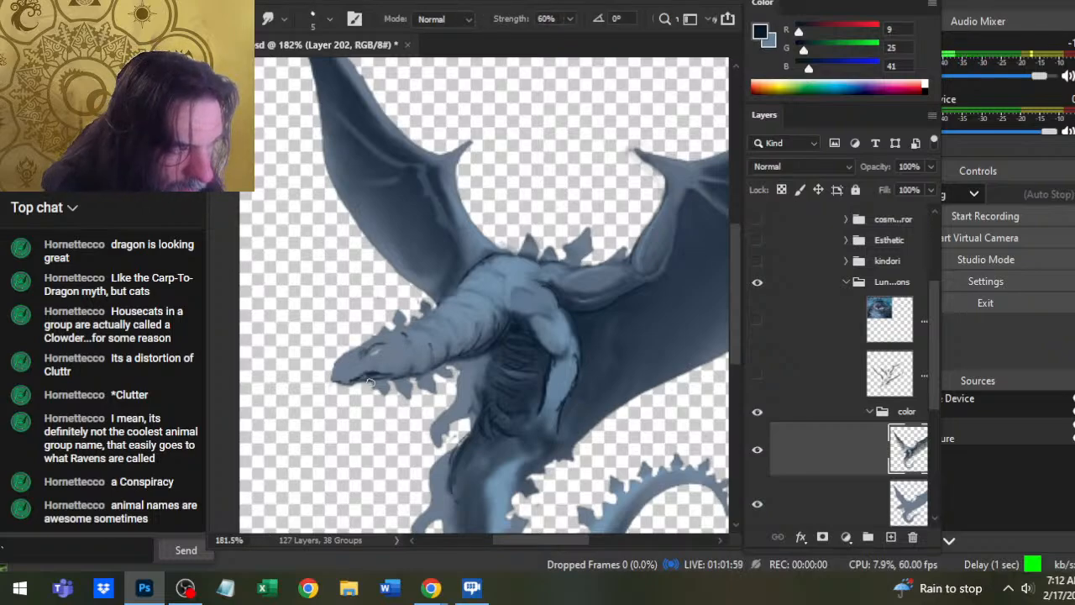
key("b")
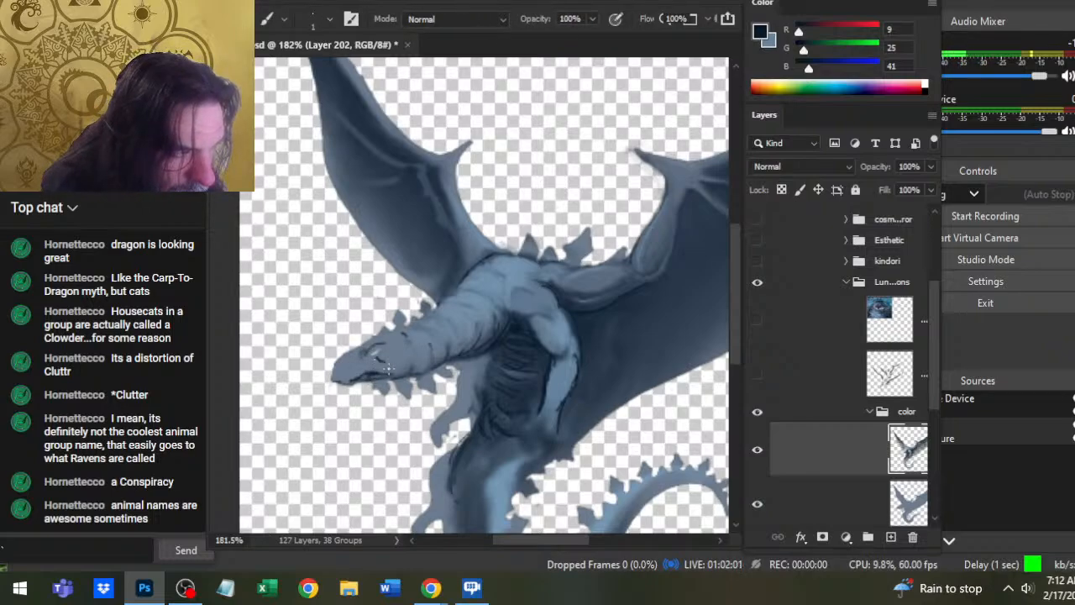
key("r")
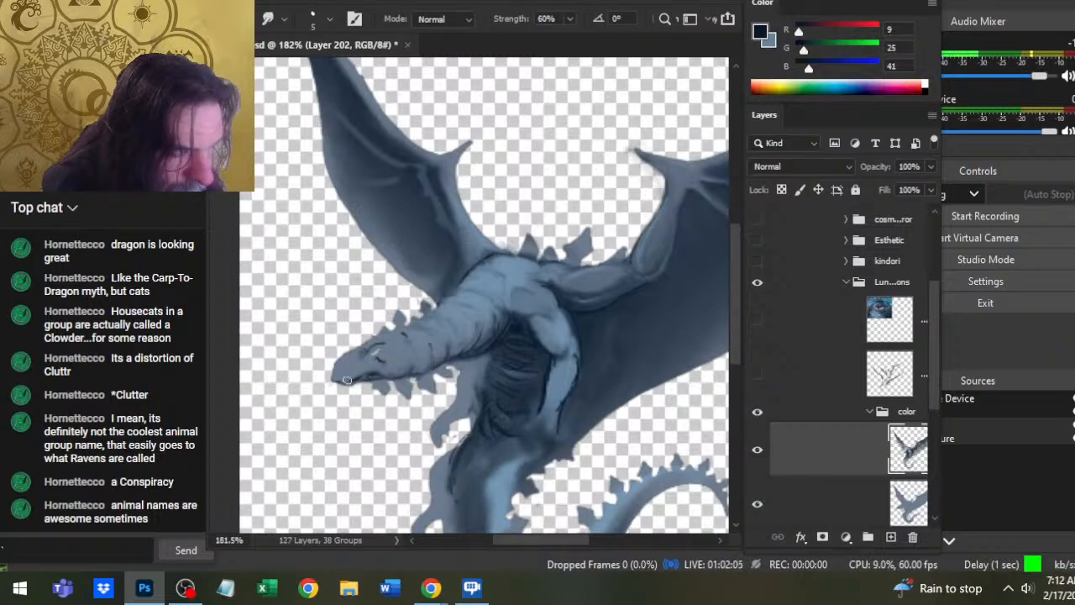
- Refine the dark mouth line and lower jaw edge with fine brush strokes, blending them with the Smudge tool
key("b")
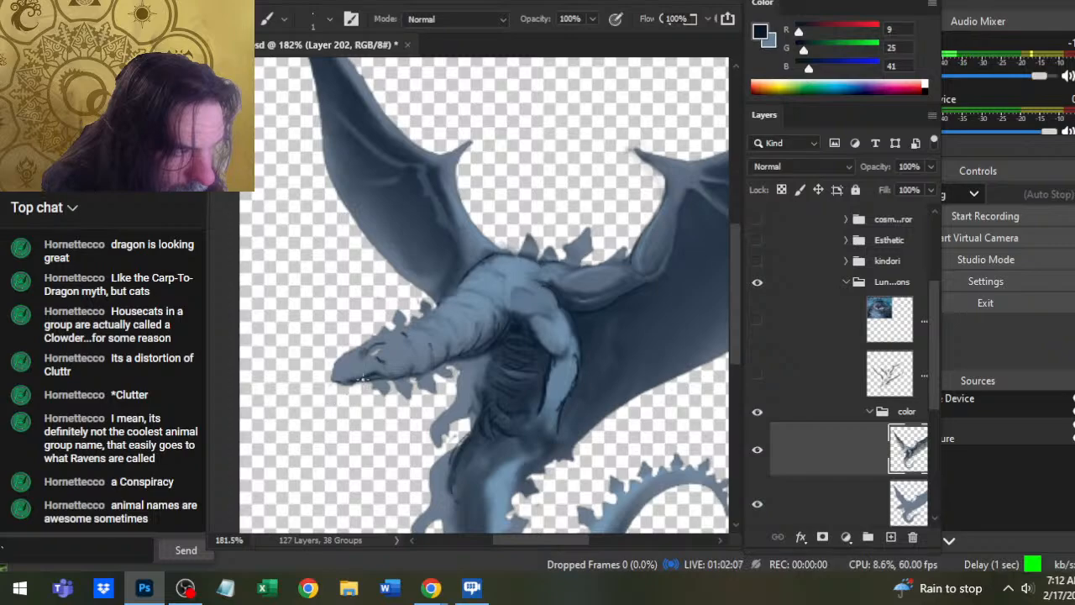
key("r")
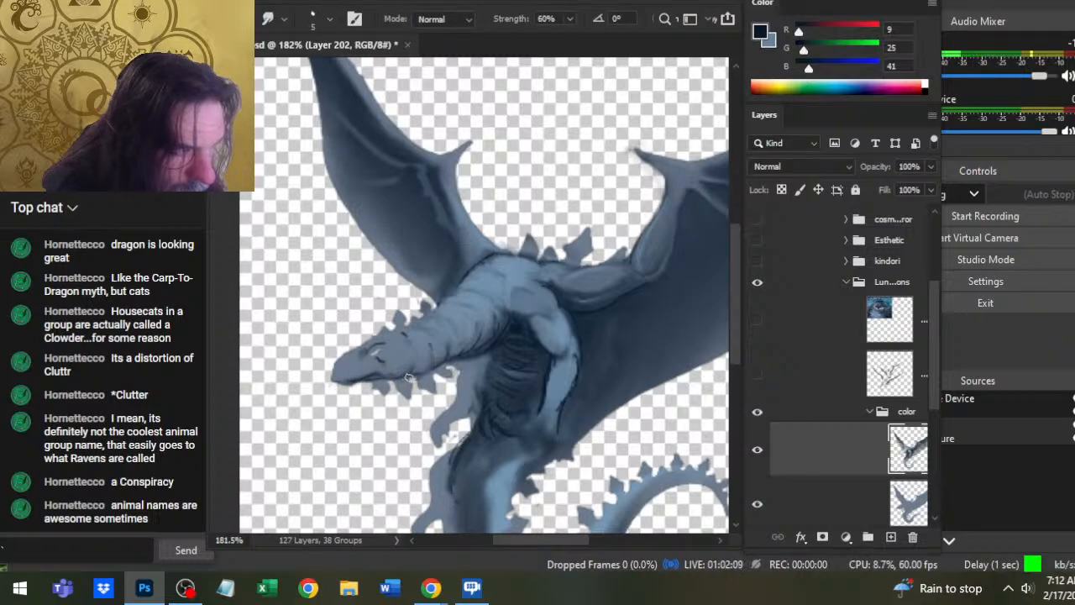
key("b")
key("r")
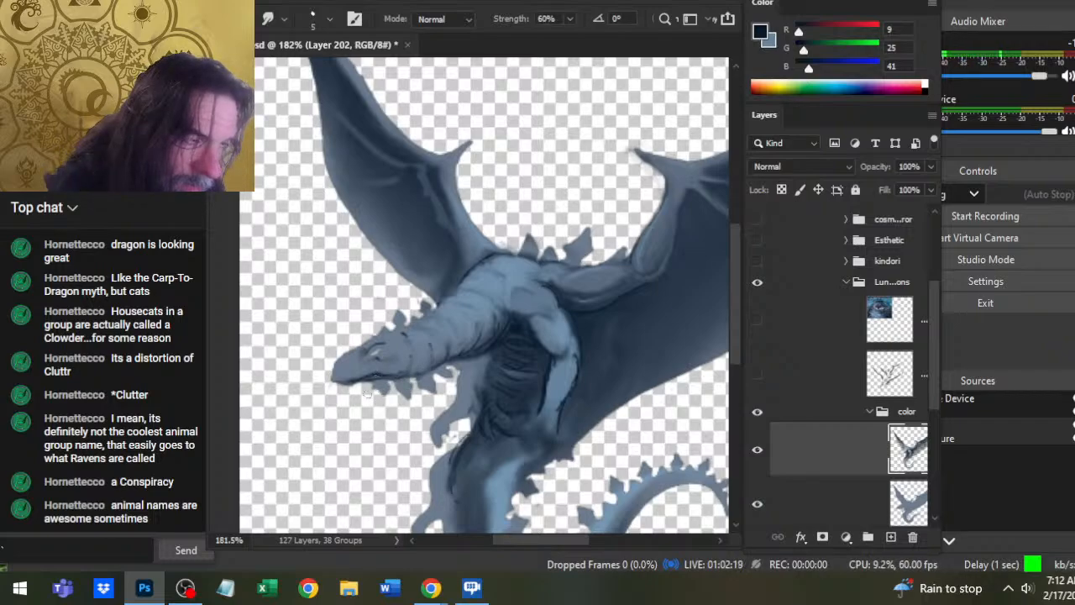
key("b")
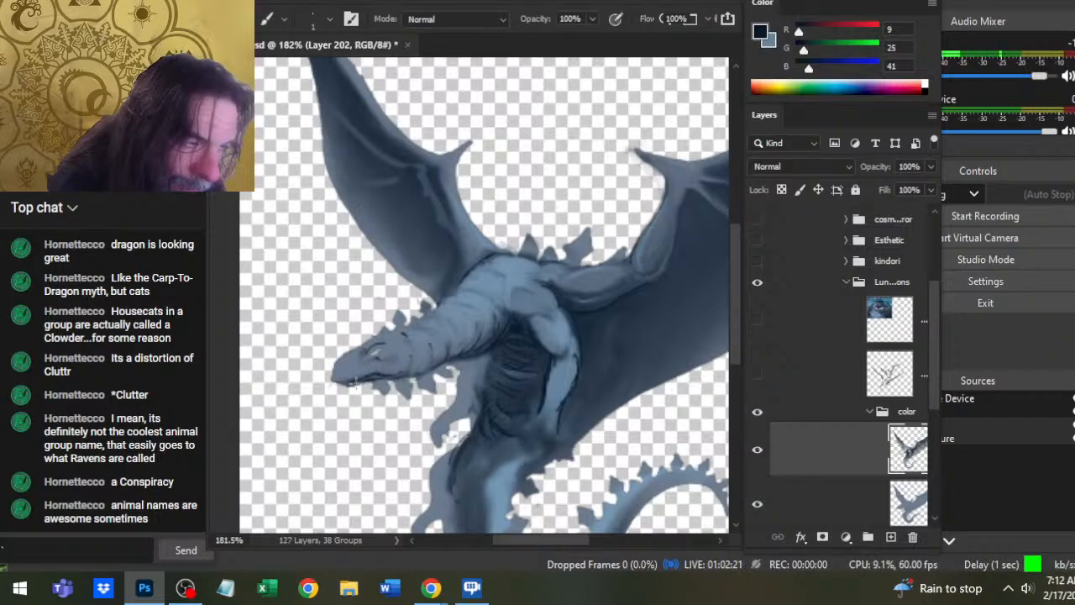
key("r")
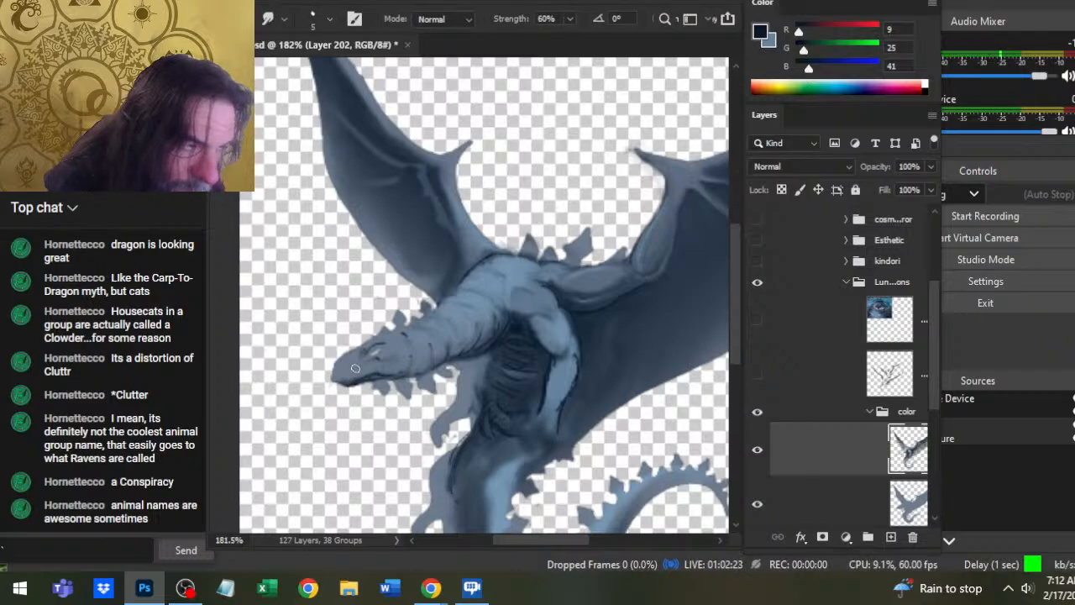
- Outline the front tip of the snout with a dark stroke, and blend the outline into the head
key("b")
left_click_drag(342, 363, 335, 376)
key("r")
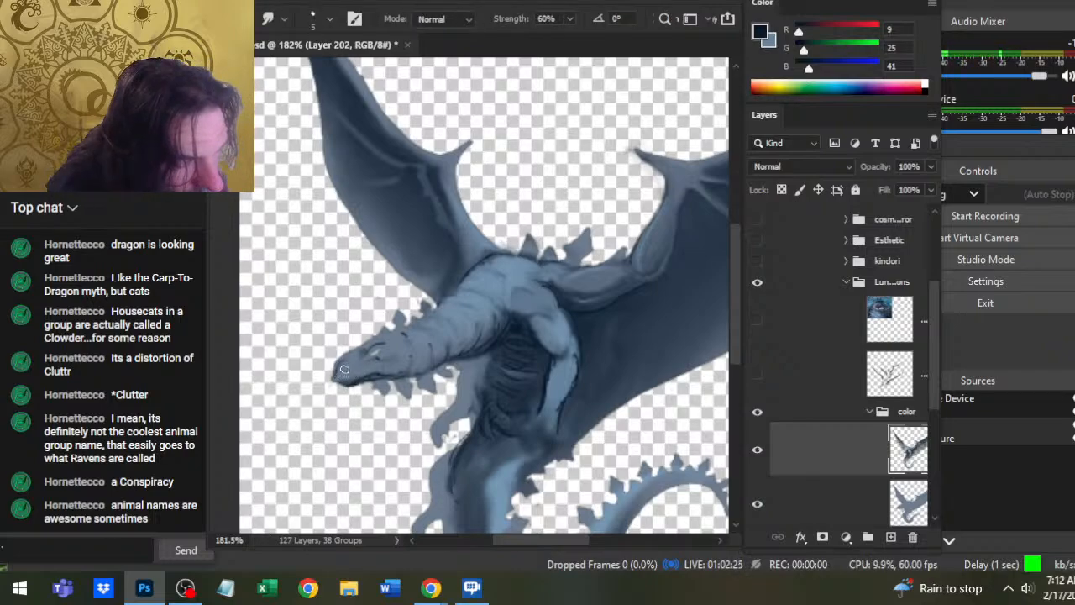
key("b")
key("r")
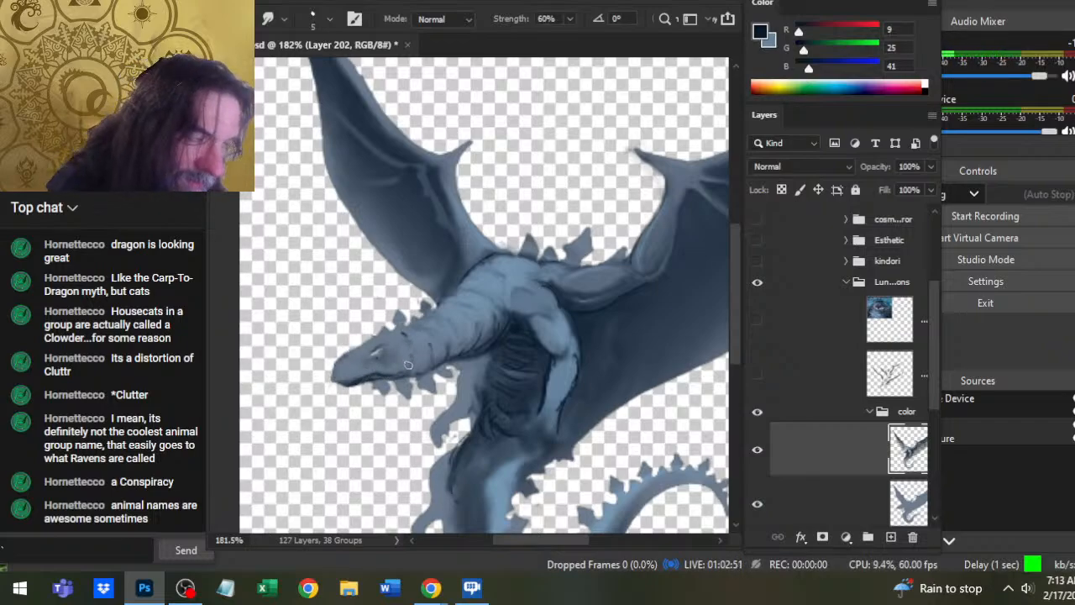
- Paint and smudge dark contours on the cheek and along the brow ridge behind the eye
key("b")
key("r")
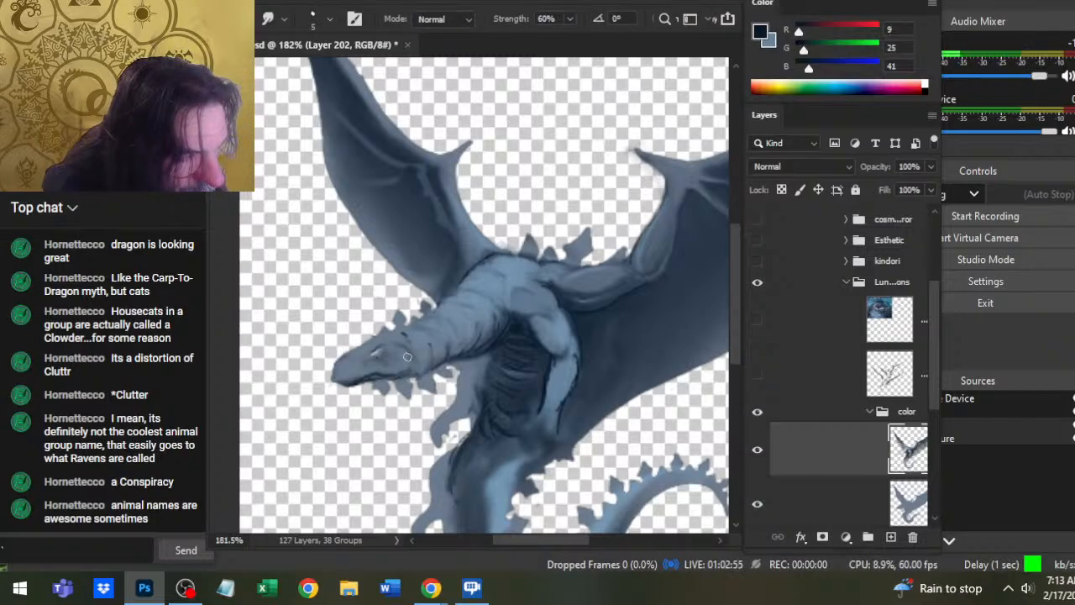
mouse_move(419, 363)
left_mouse_down()
mouse_move(408, 346)
mouse_move(400, 356)
left_mouse_up()
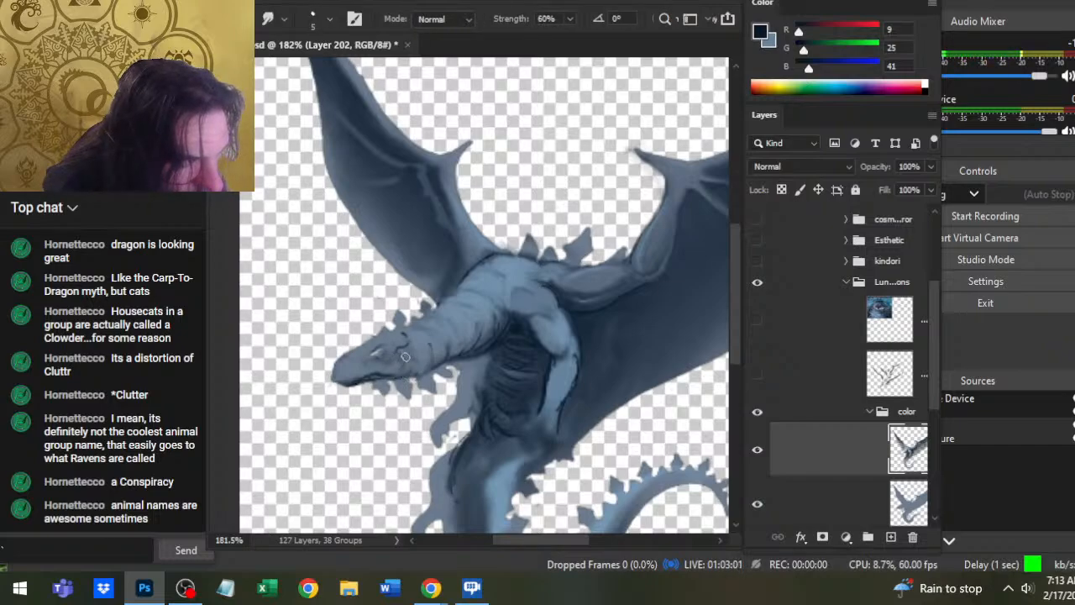
key("b")
key("b")
left_click_drag(405, 334, 395, 332)
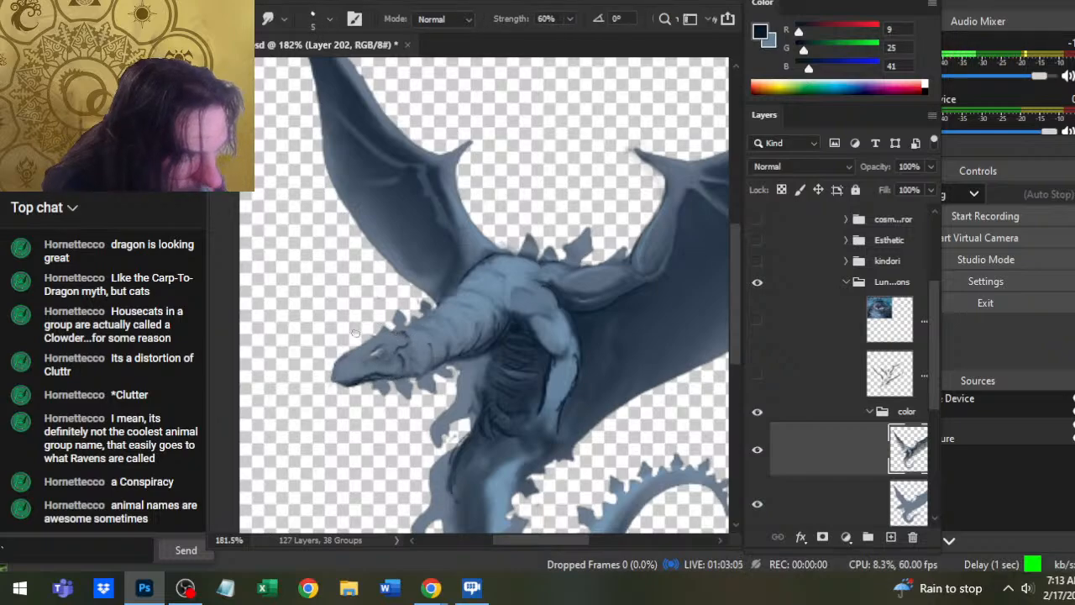
- Paint jagged dark scale bands across the neck from the head to the shoulder, and soften them with the Smudge tool
key("b")
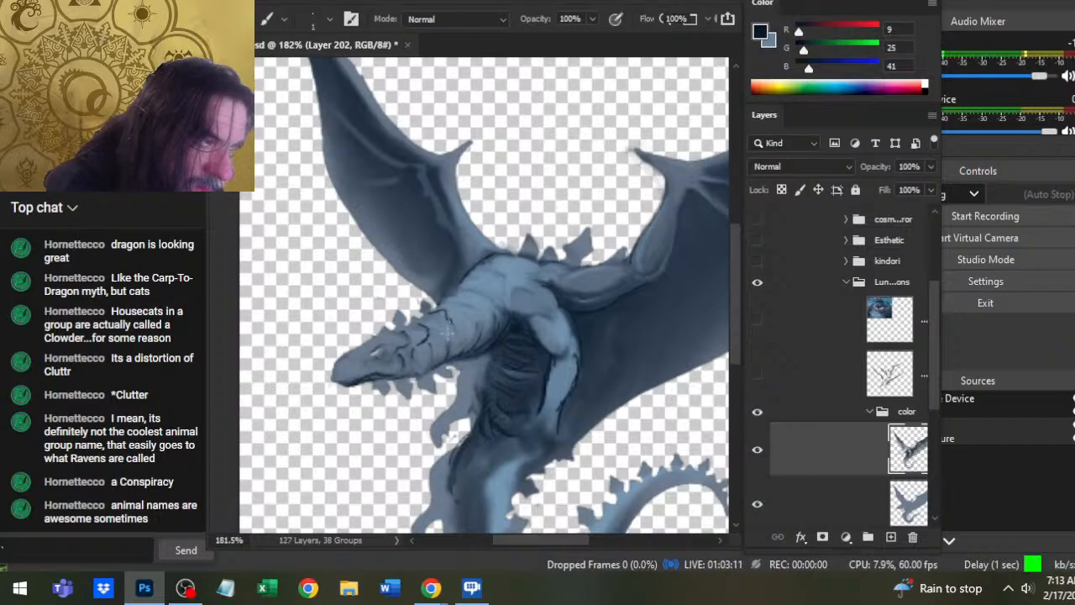
mouse_move(448, 332)
left_mouse_down()
mouse_move(442, 323)
mouse_move(453, 338)
left_mouse_up()
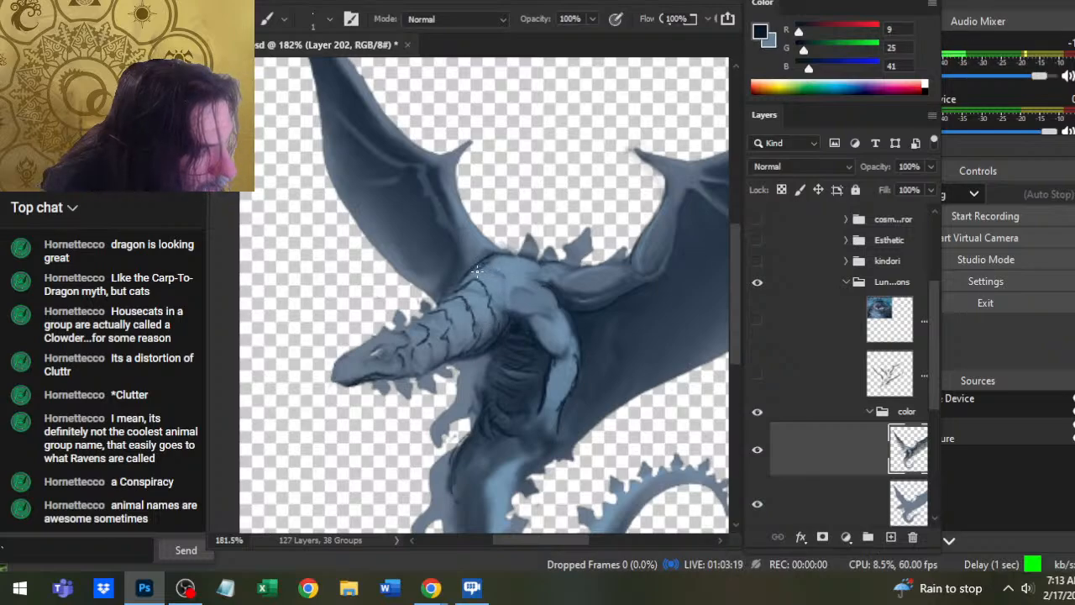
mouse_move(508, 283)
left_mouse_down()
mouse_move(504, 298)
mouse_move(479, 270)
left_mouse_up()
key("r")
key("b")
key("r")
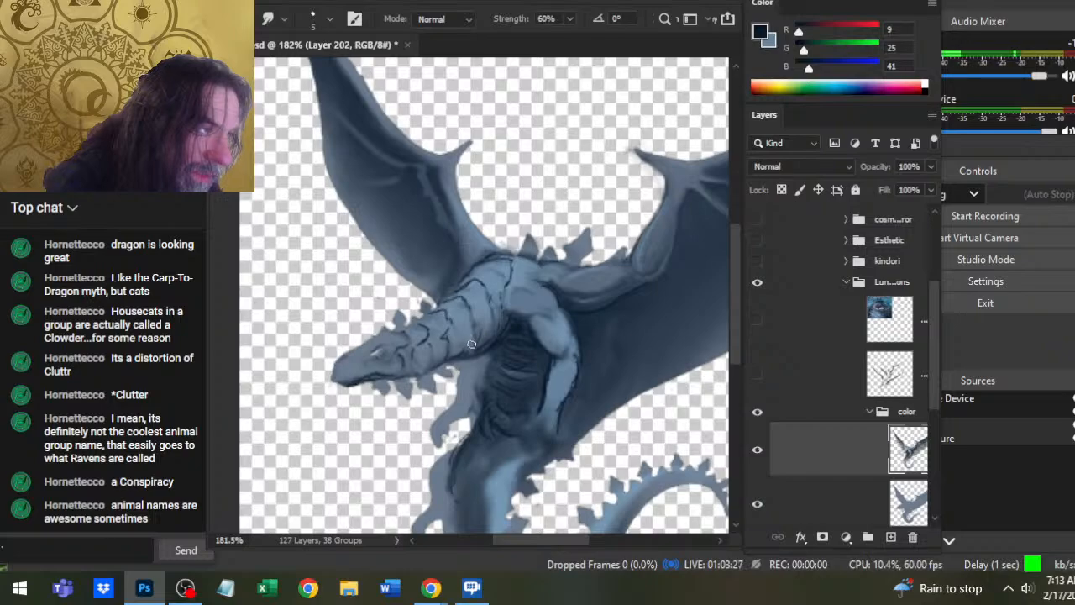
- Darken the underside of the neck near the chest and the upper contour of the shoulder, smudging the strokes into the skin
key("b")
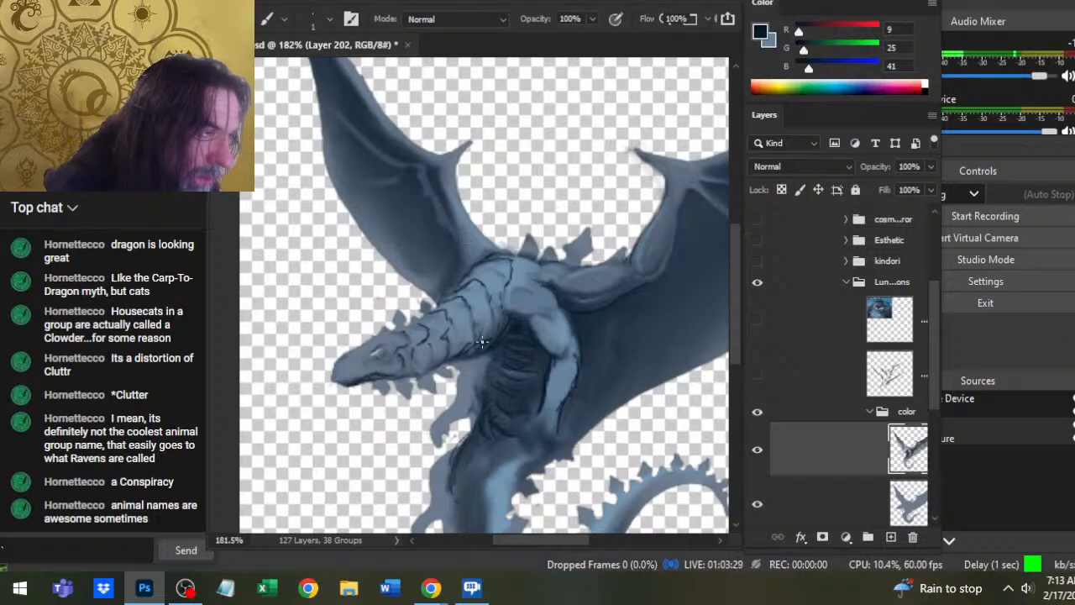
key("r")
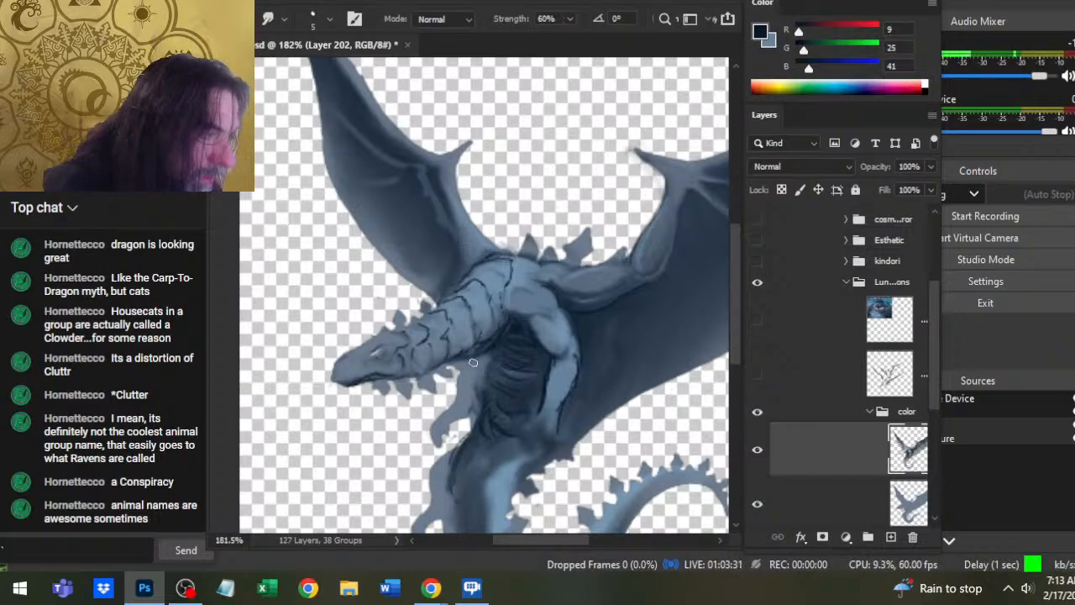
key("b")
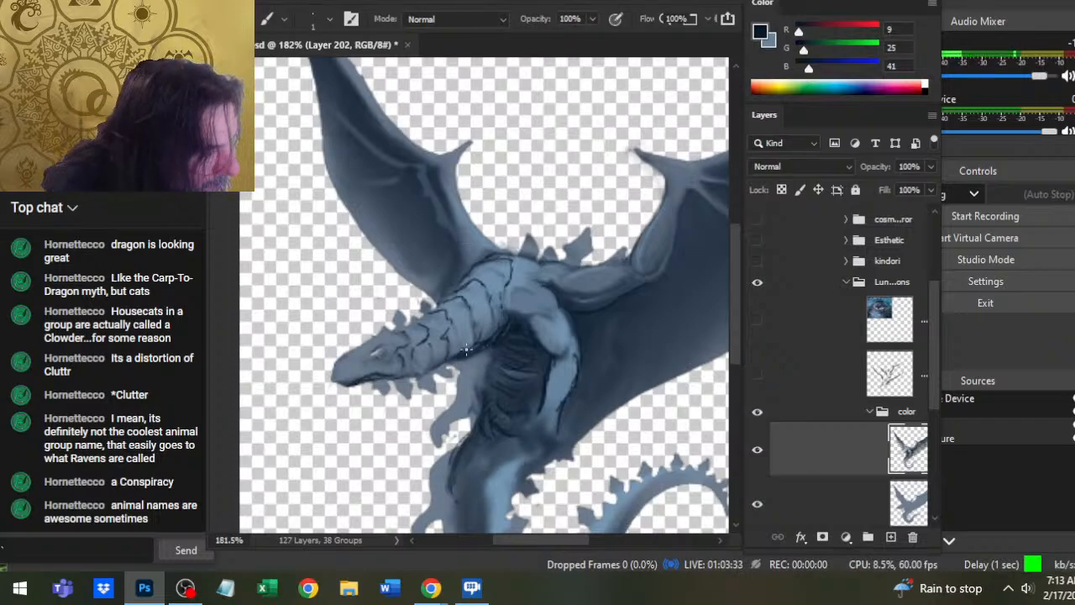
key("r")
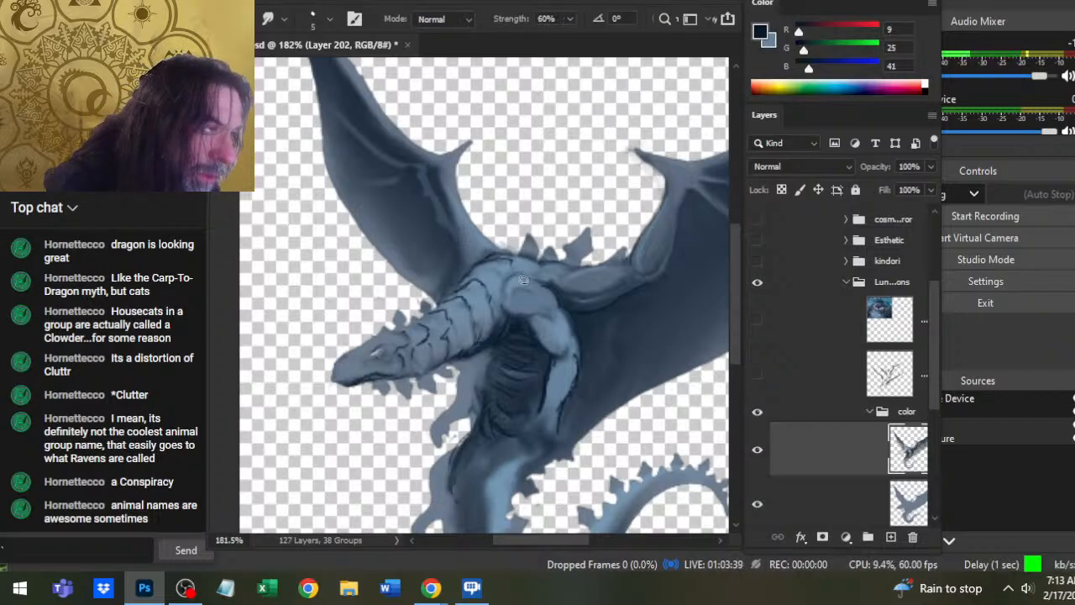
key("b")
key("r")
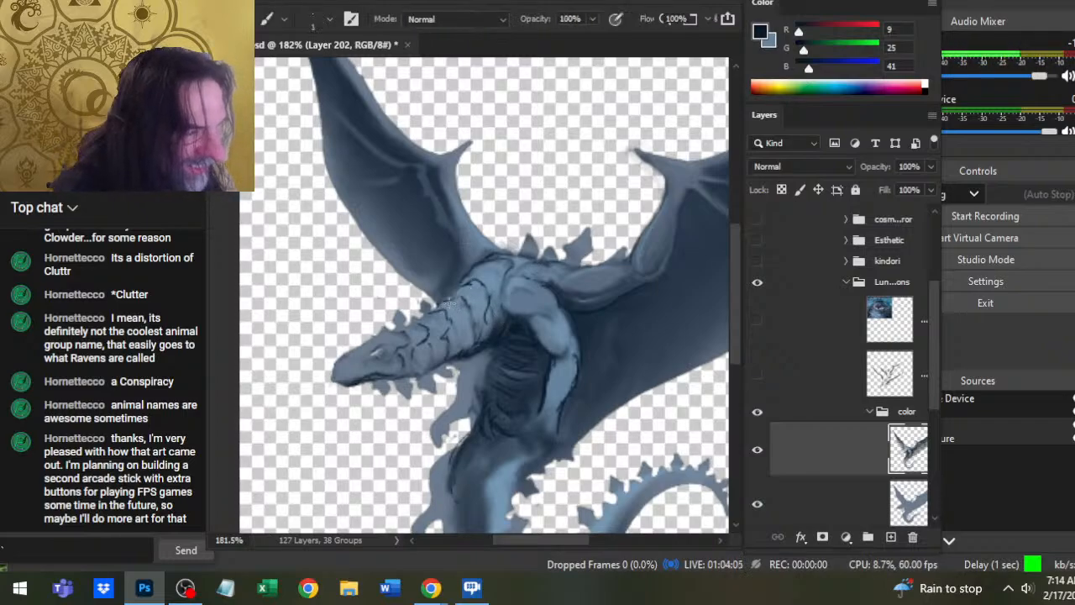
- Reinforce the jagged dark scale bands along the middle of the neck with fine strokes, and blend them with the Smudge tool
key("b")
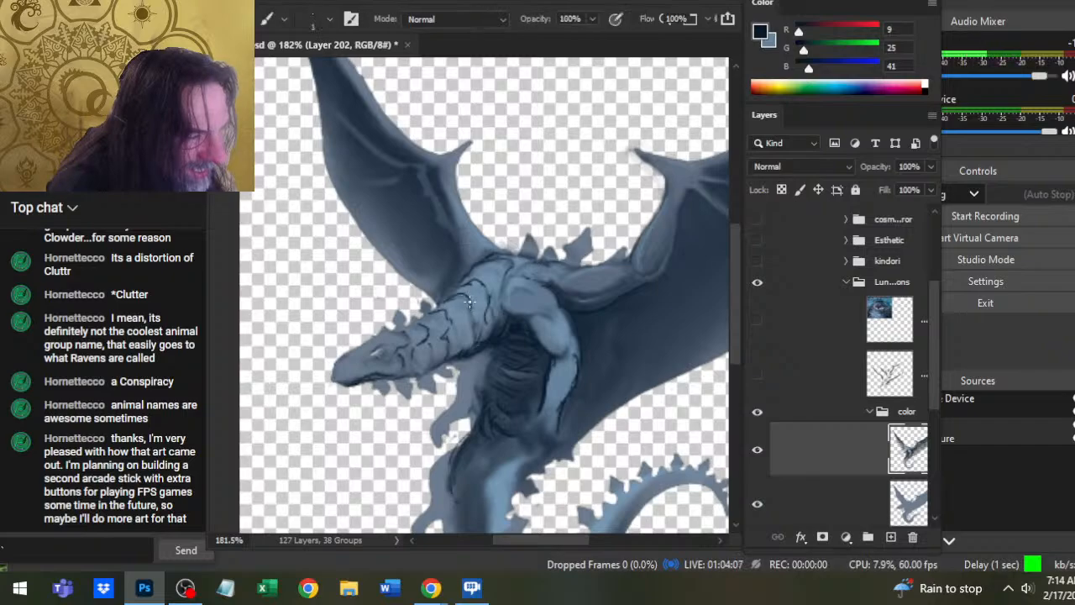
key("r")
key("b")
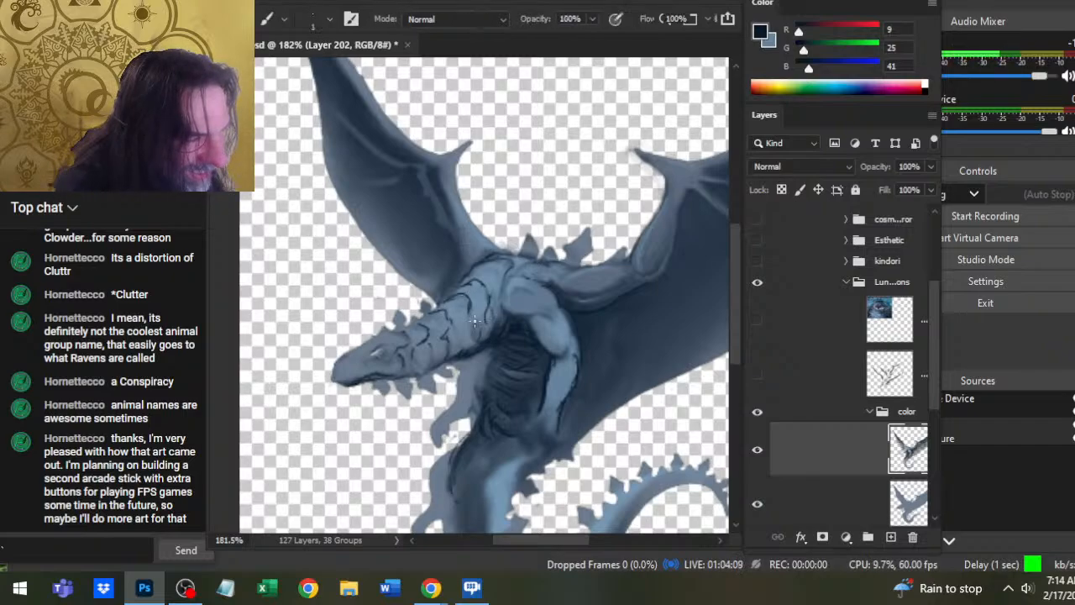
key("r")
key("r")
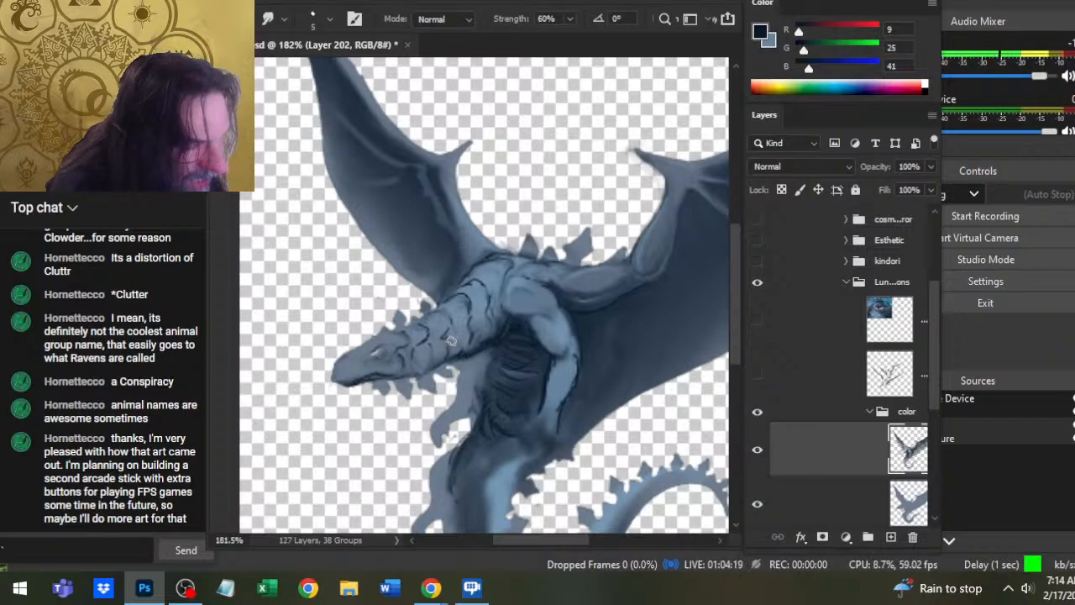
key("b")
key("r")
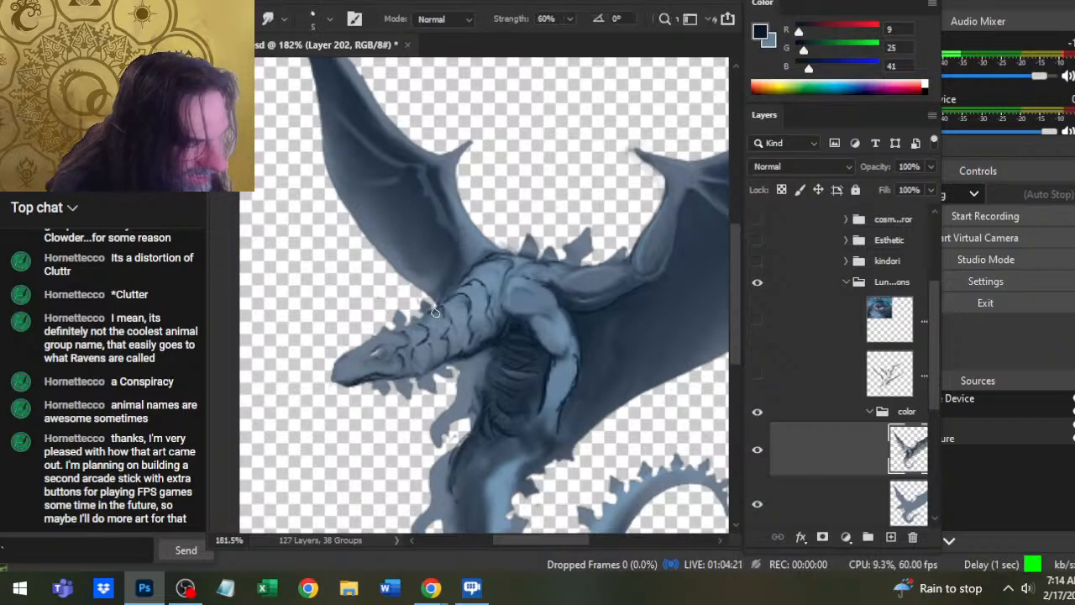
key("b")
key("r")
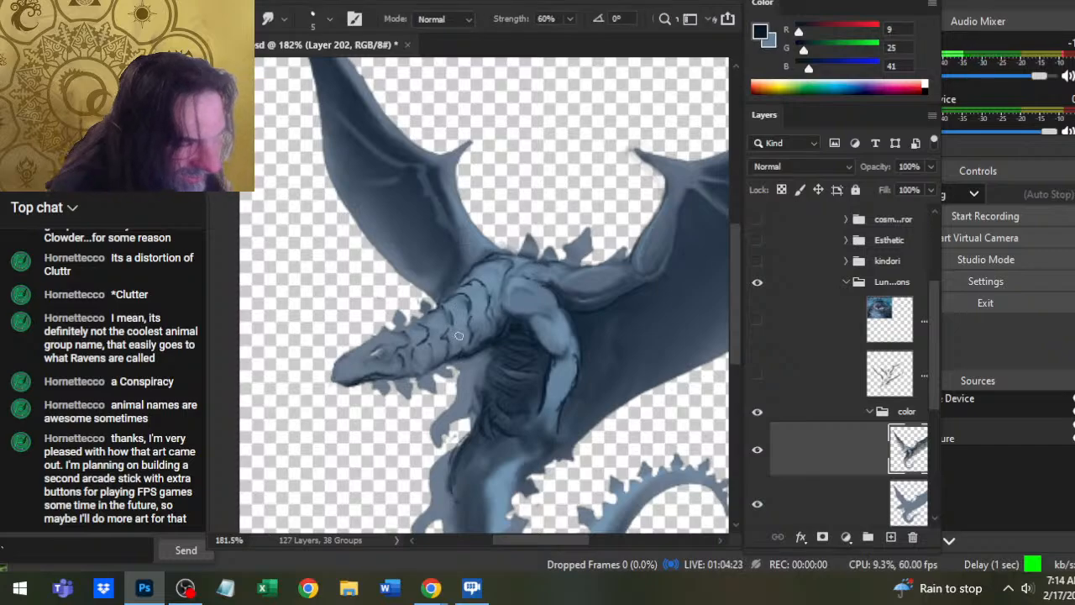
key("b")
key("r")
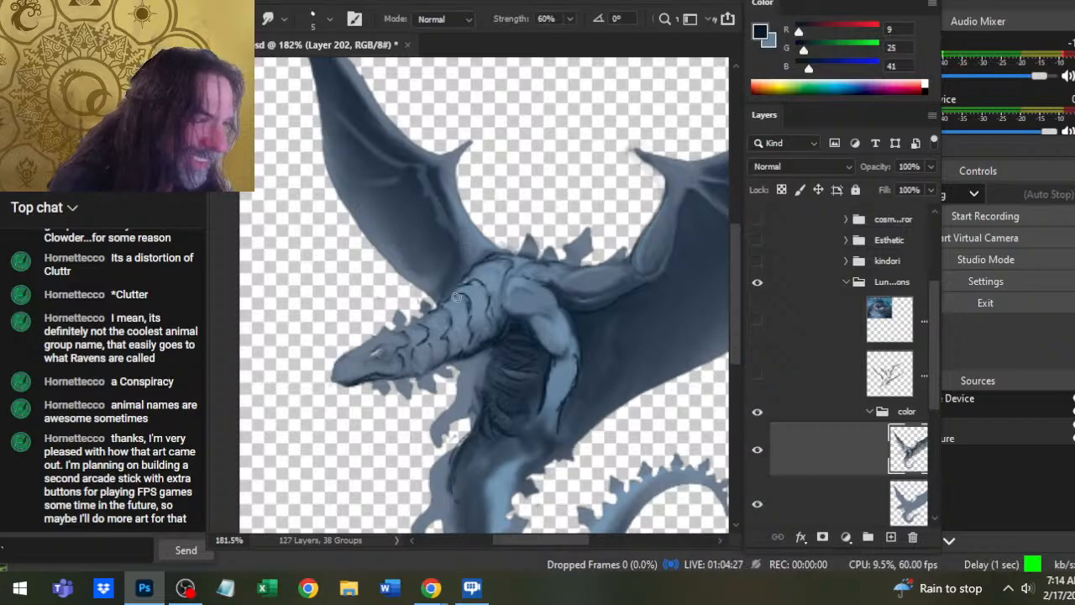
- Paint dark scale lines at the base of the neck and across the top of the shoulders, and soften them with the Smudge tool
key("b")
key("r")
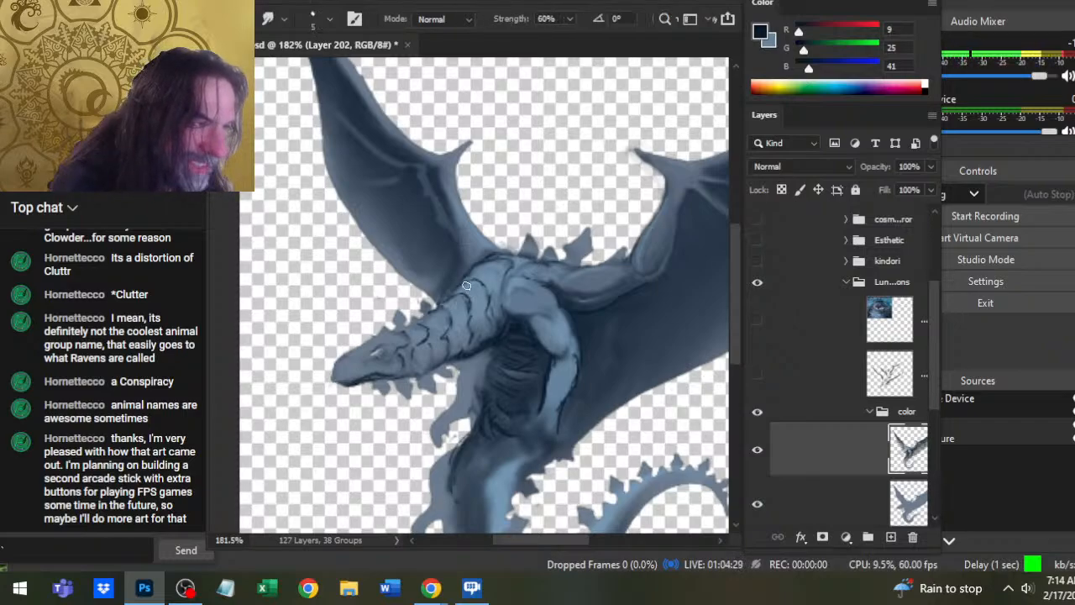
key("b")
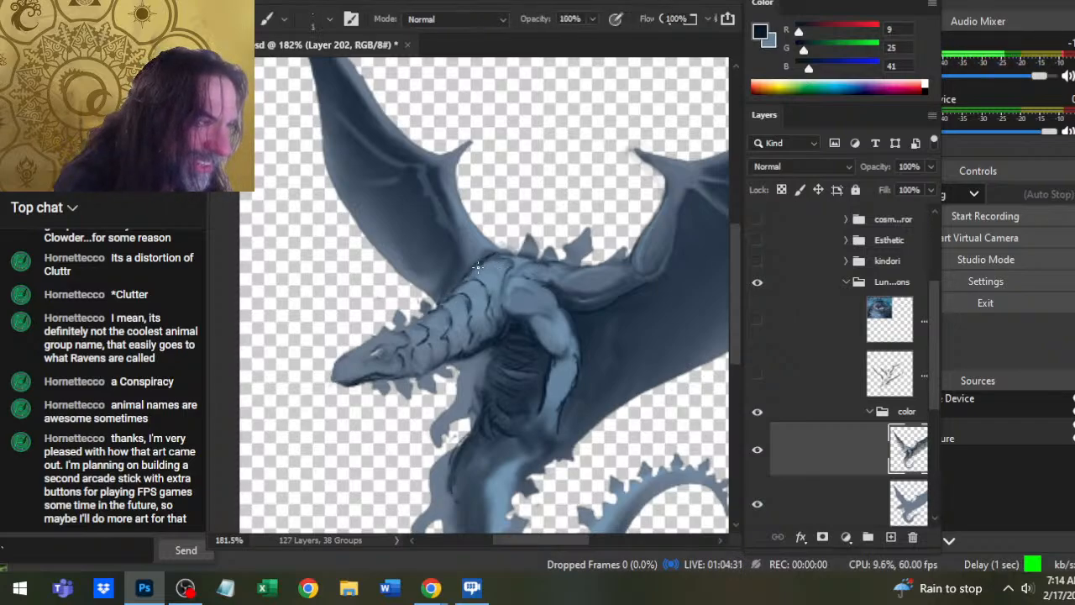
left_click_drag(486, 266, 510, 269)
key("r")
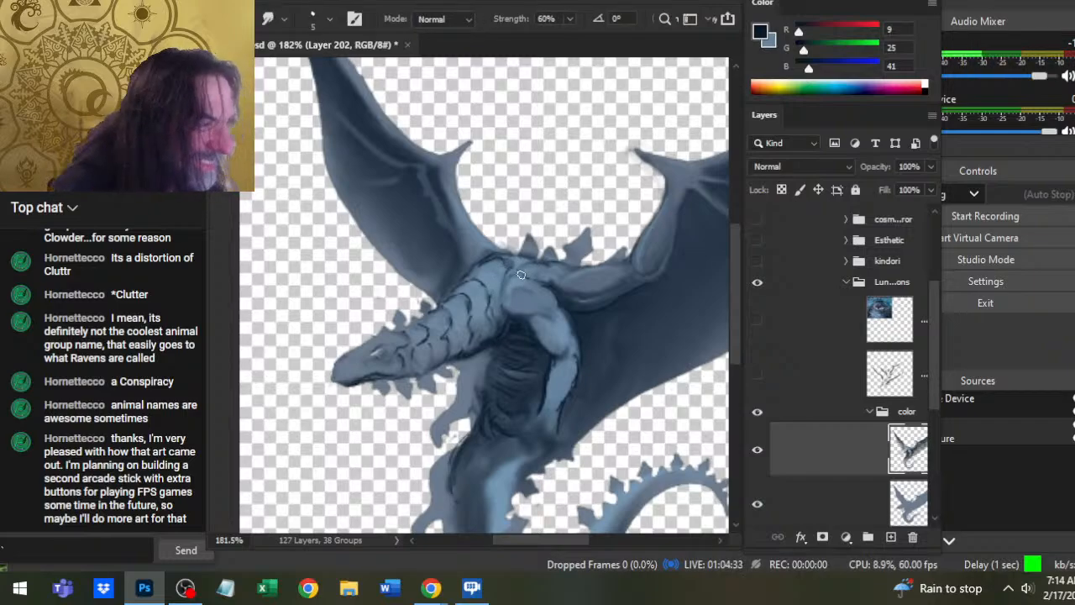
key("b")
key("r")
key("b")
key("r")
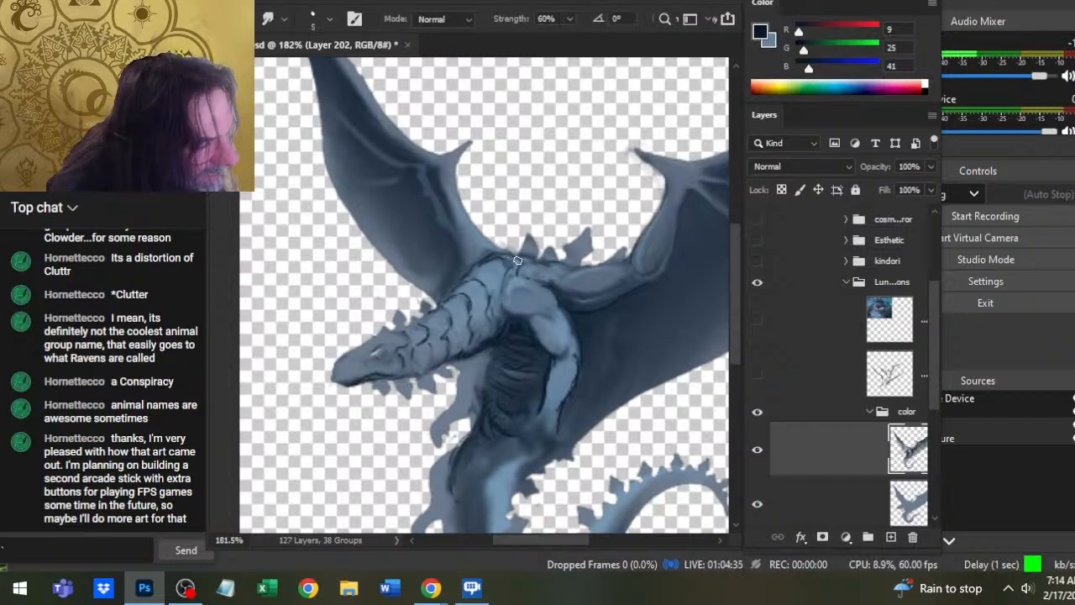
left_click_drag(499, 270, 472, 273)
key("b")
key("r")
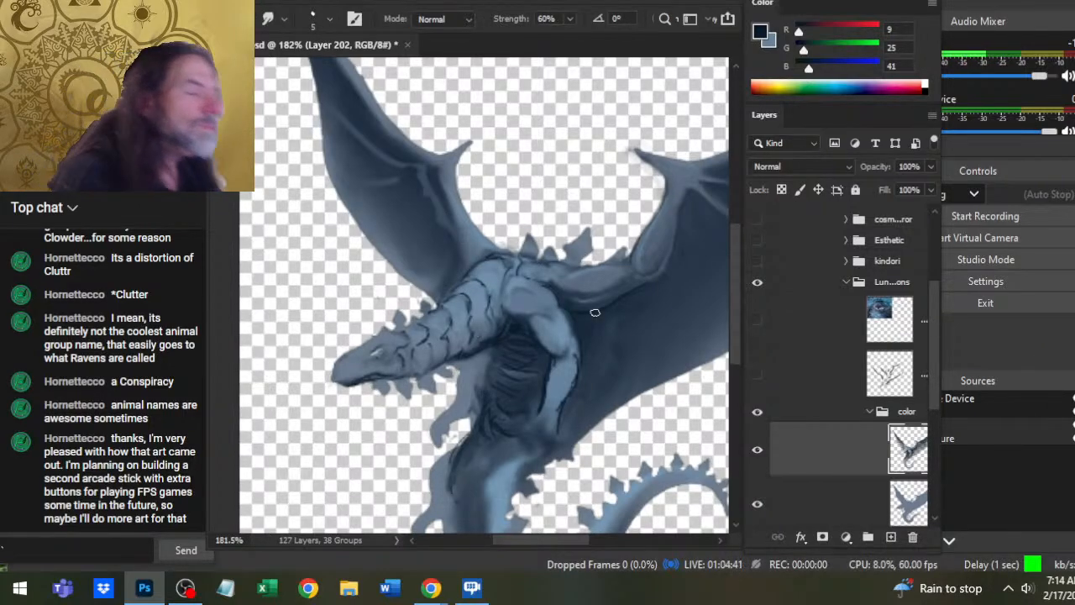
- Paint a dark contour where the wing arm joins the back behind the shoulder, and blend it into the surrounding skin
key("b")
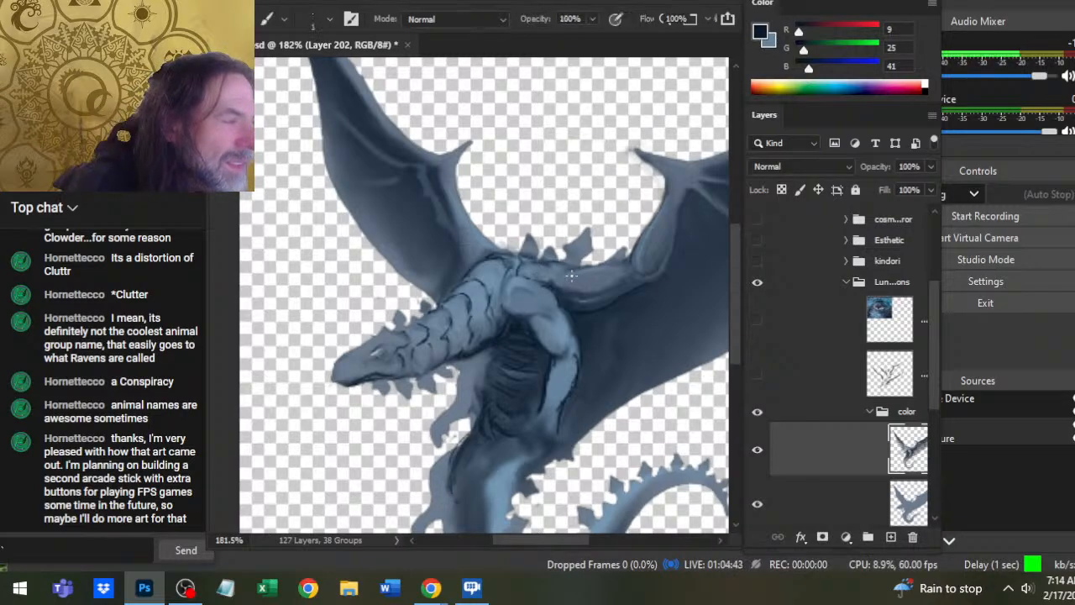
left_click_drag(574, 270, 556, 278)
key("r")
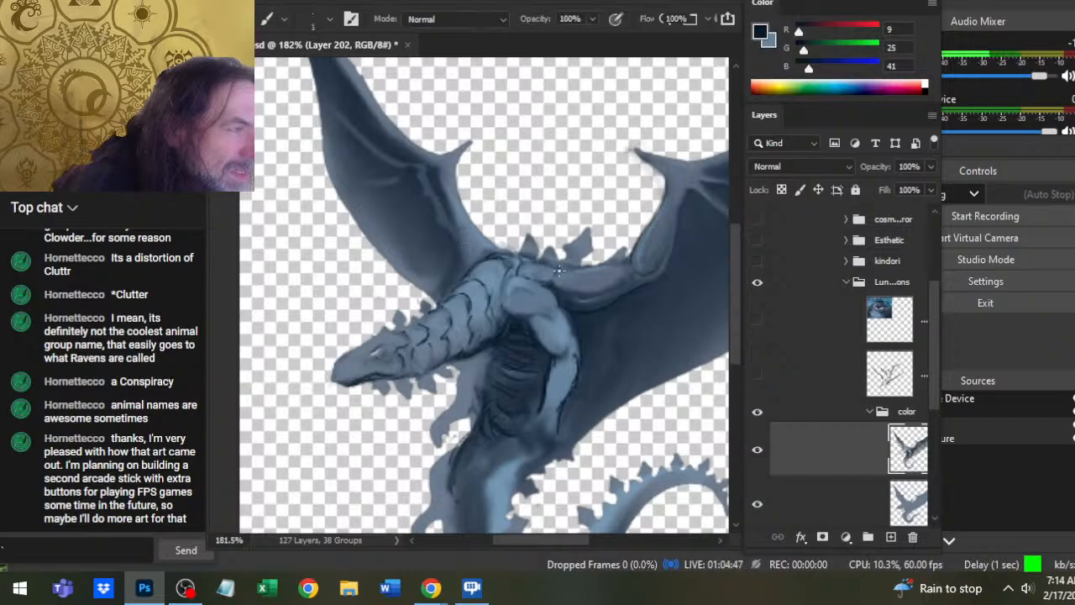
key("b")
left_click_drag(573, 270, 552, 278)
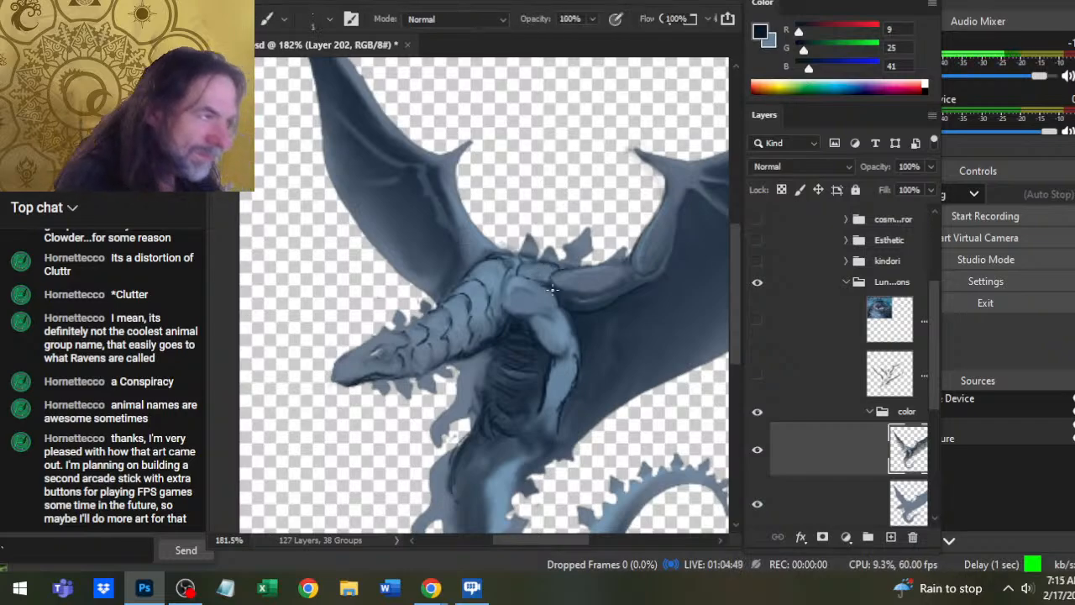
key("r")
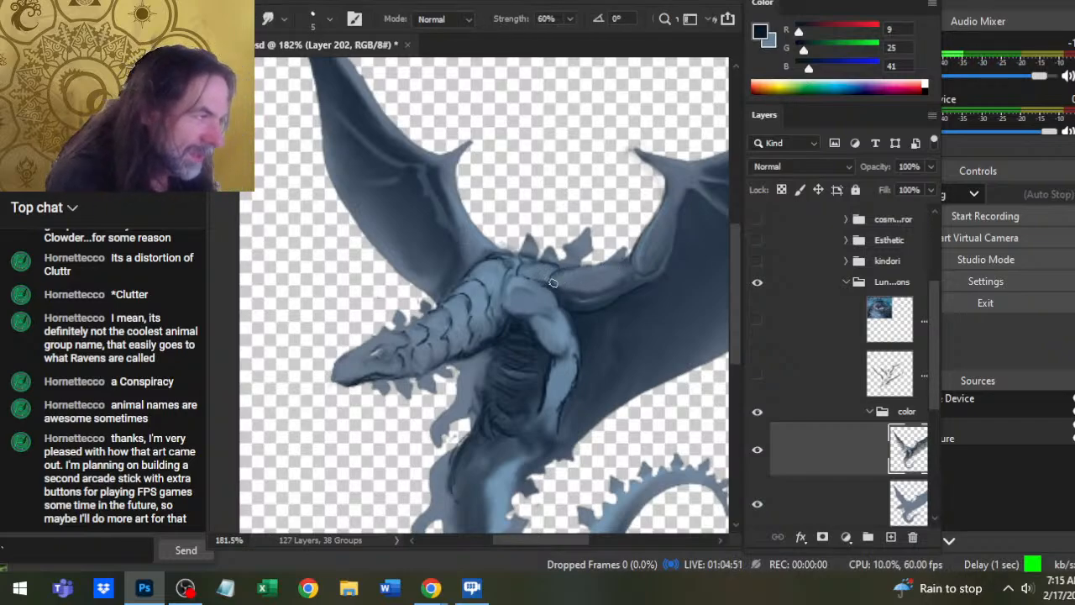
key("b")
key("r")
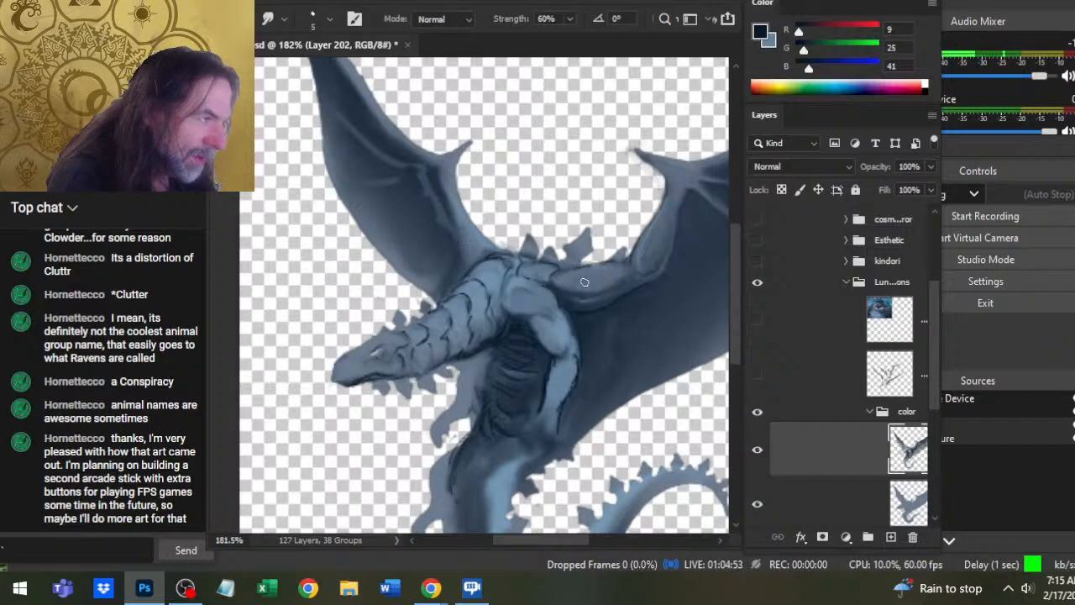
- Shade the rounded shoulder muscle above the chest with fine brush strokes, smoothing them with the Smudge tool
key("b")
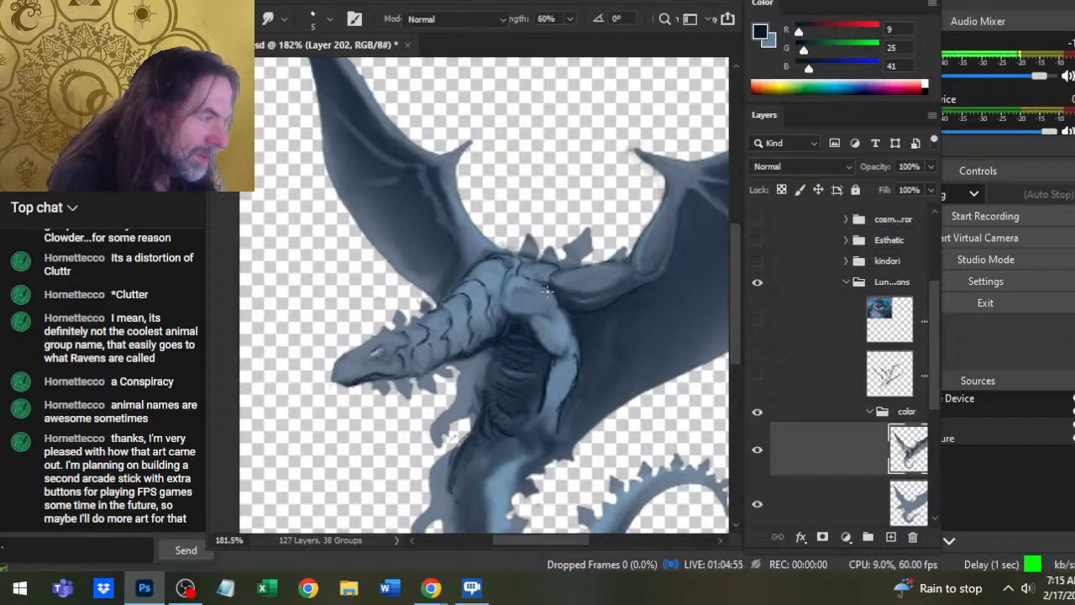
key("r")
key("b")
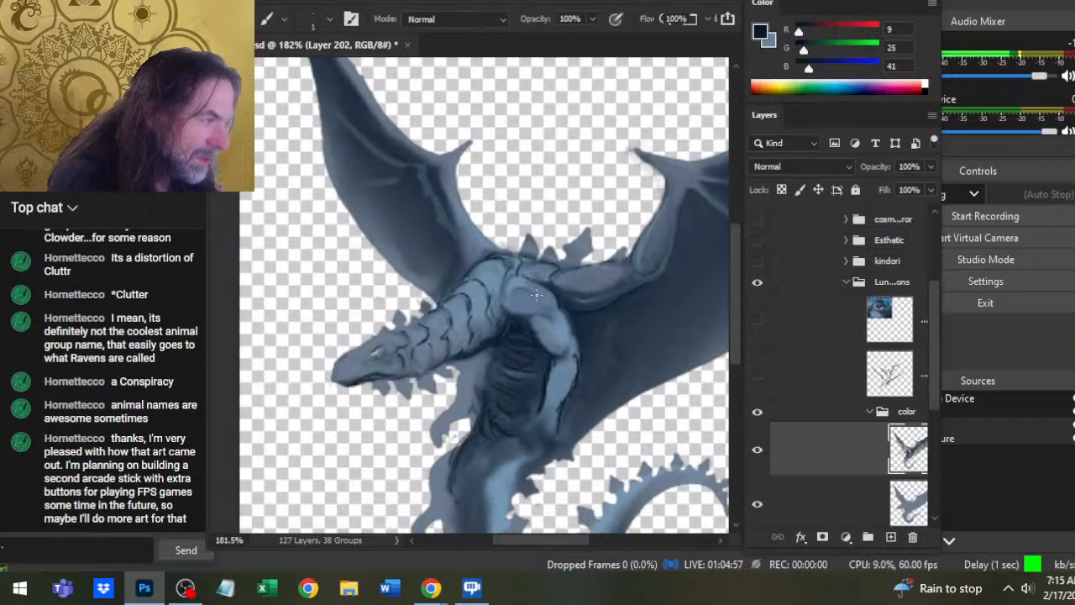
key("r")
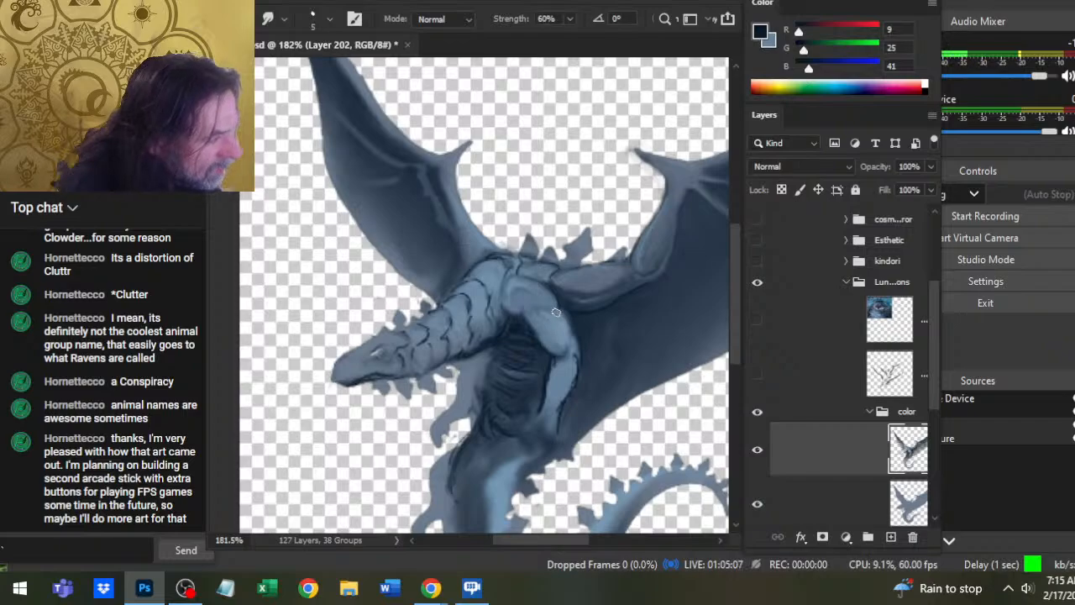
key("b")
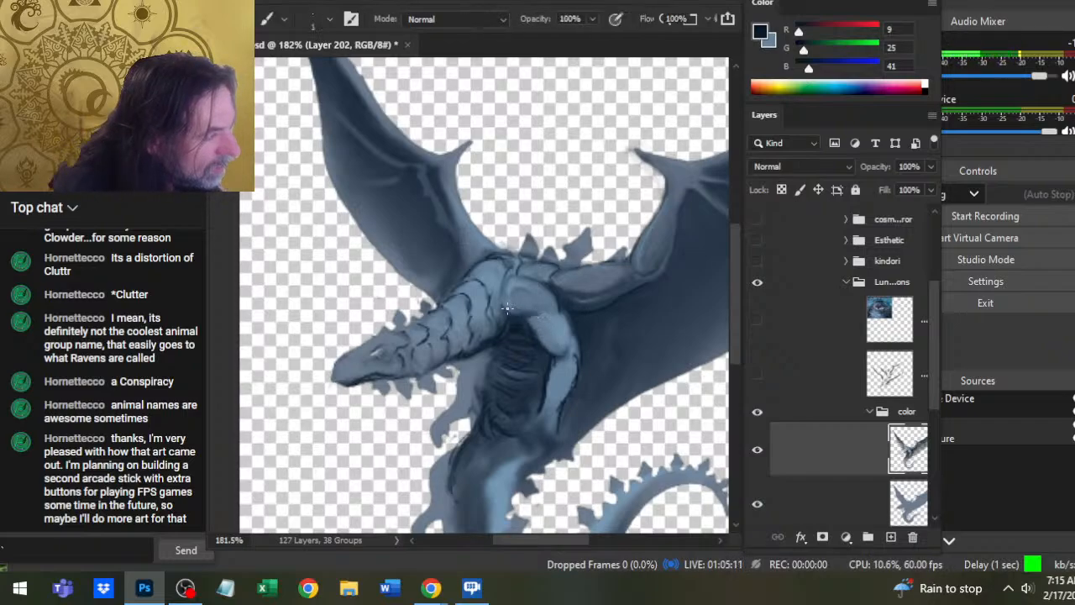
key("r")
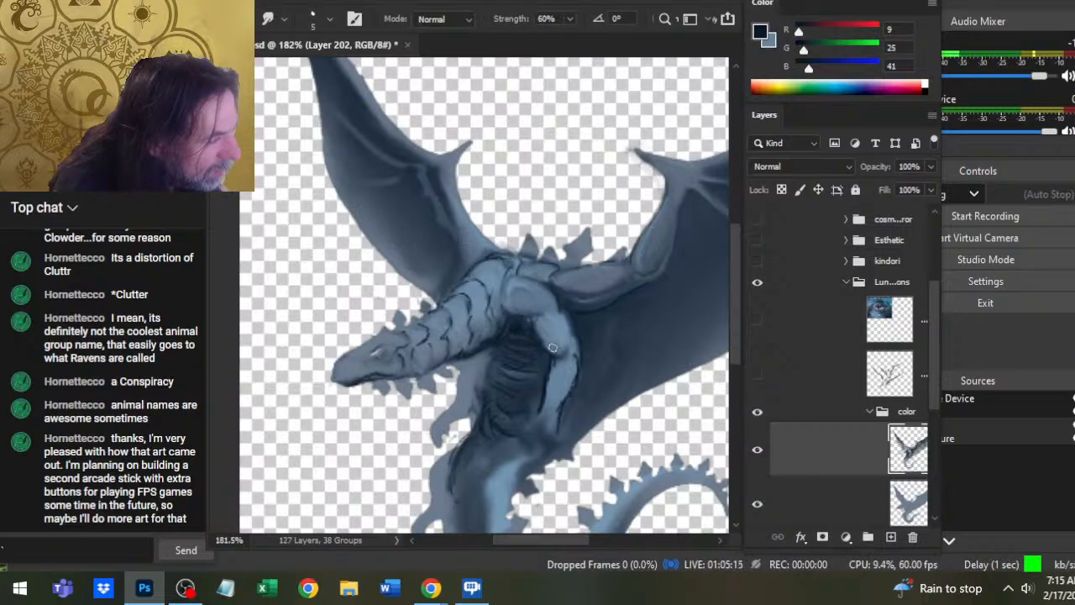
- Define the outer contour of the upper arm from the shoulder to the elbow with dark strokes, and smudge the edges
key("b")
key("r")
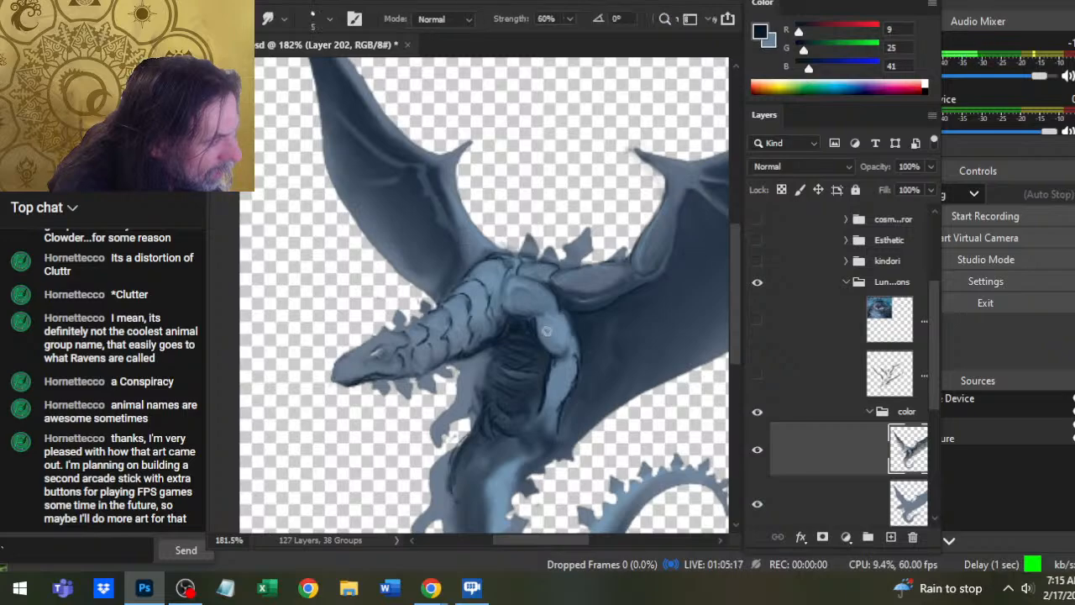
left_click_drag(566, 328, 571, 335)
key("b")
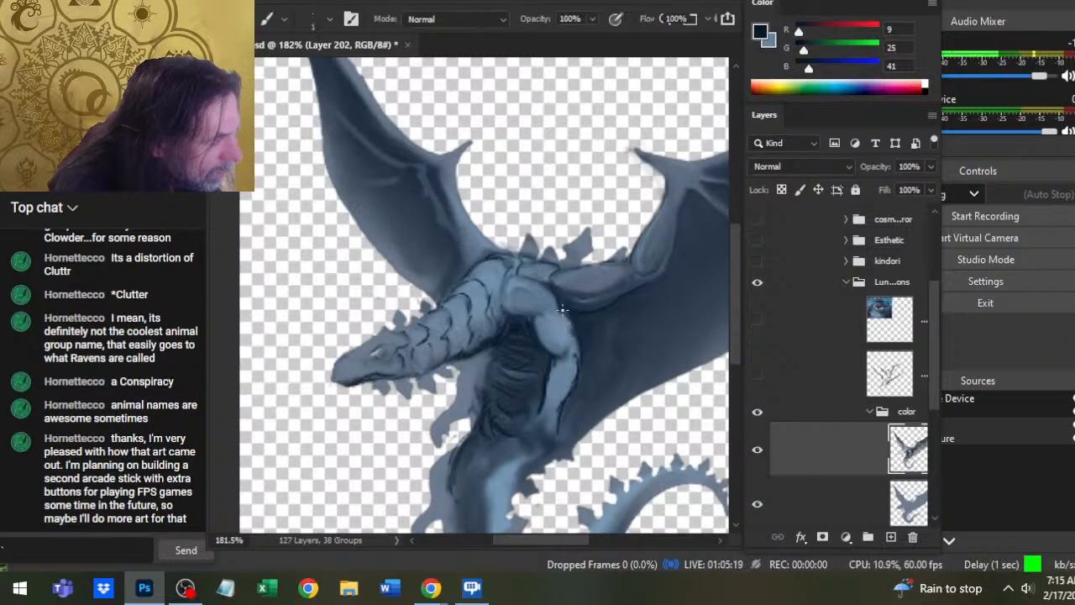
key("r")
key("b")
key("r")
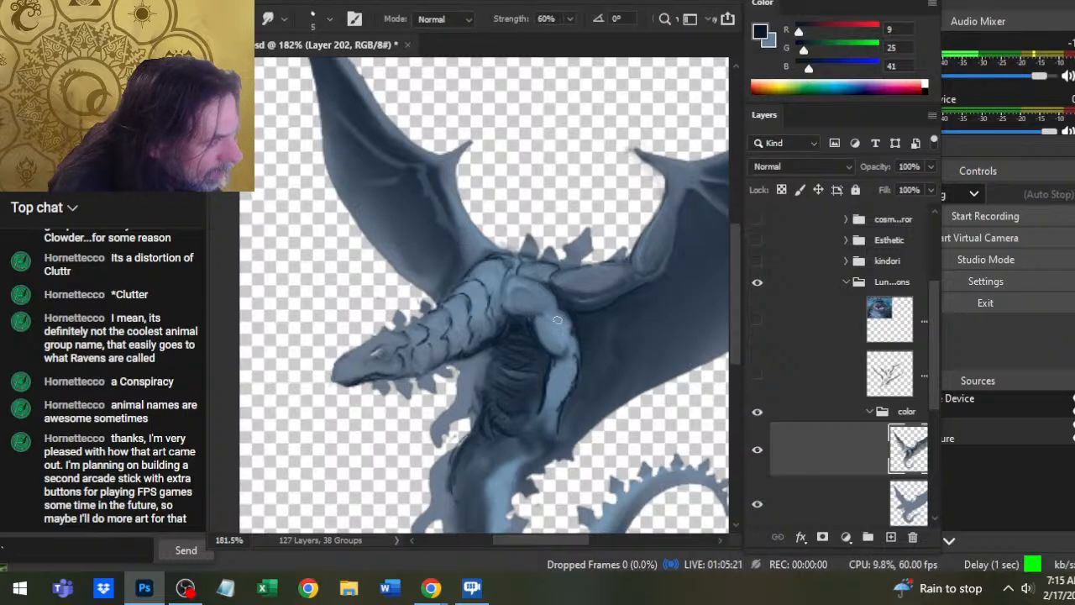
key("b")
key("r")
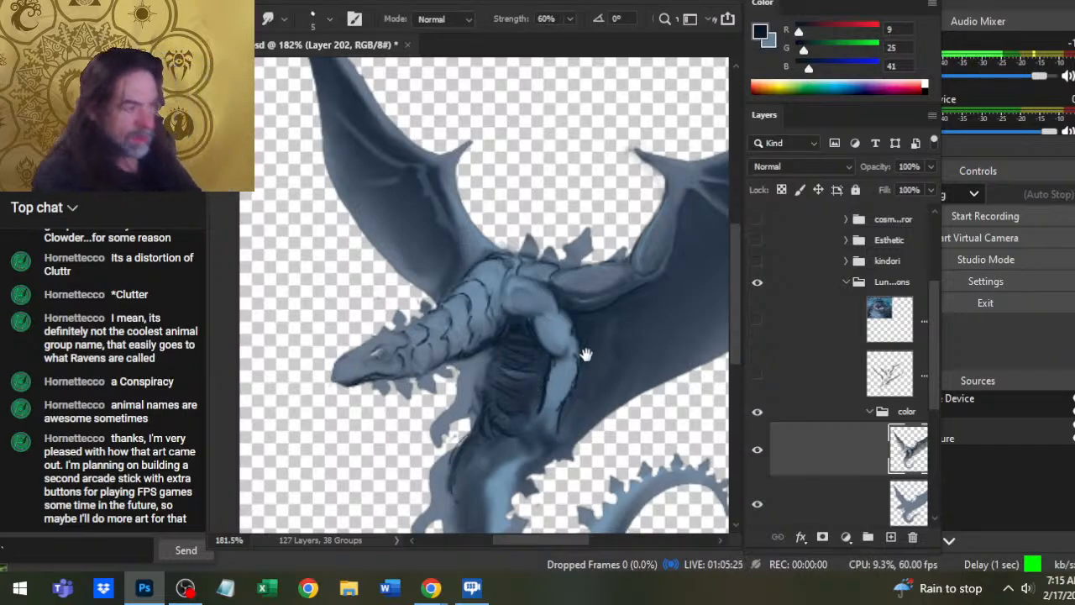
- Paint crossing dark skin folds and a darker side edge on the chest beneath the neck, and blend them with the Smudge tool
left_click_drag(557, 309, 519, 267)
key("b")
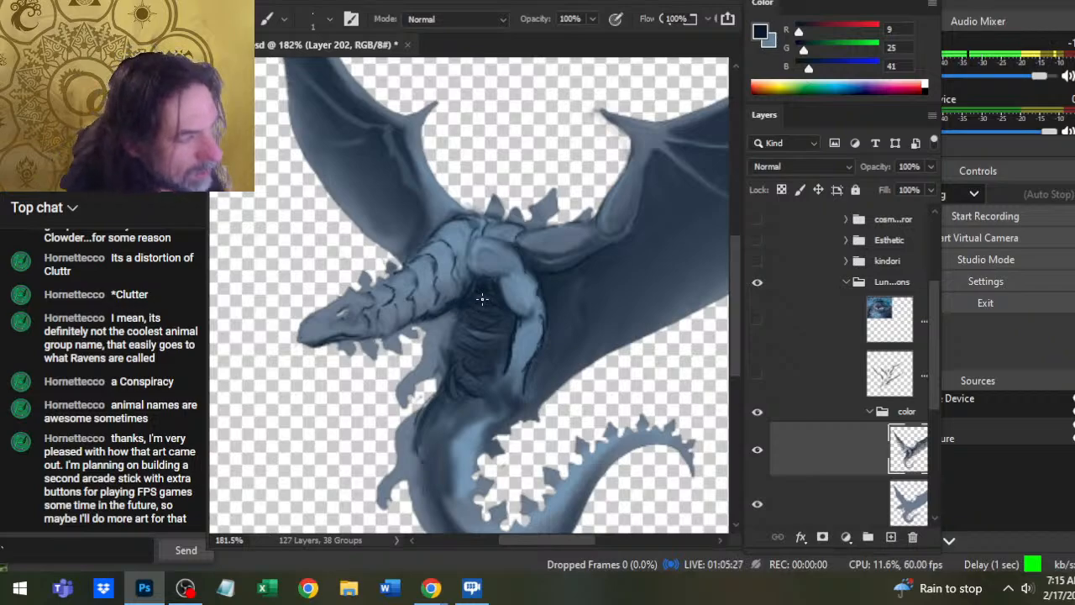
key("r")
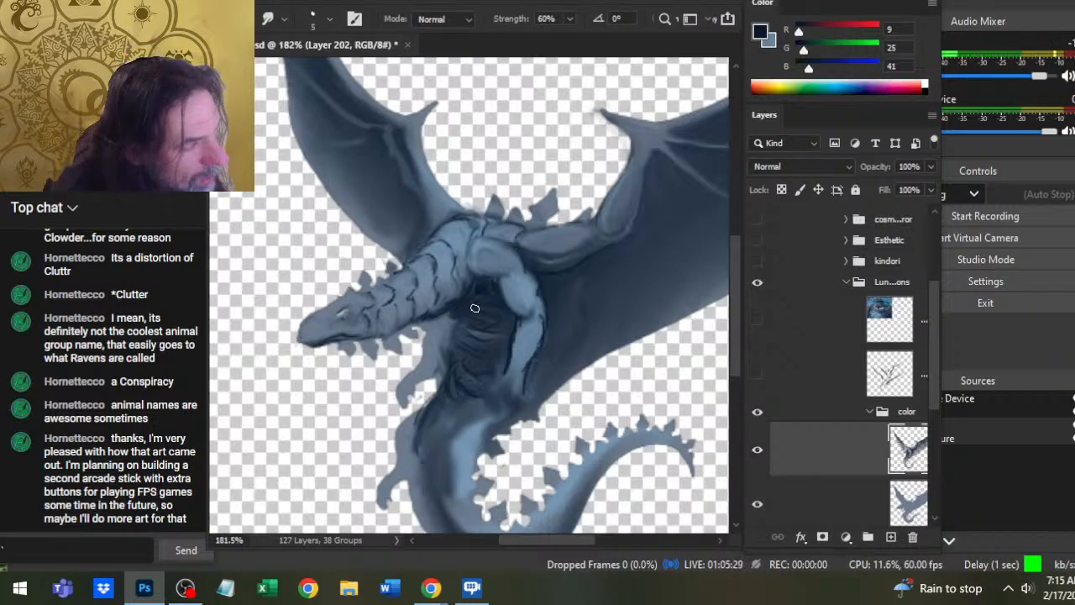
key("b")
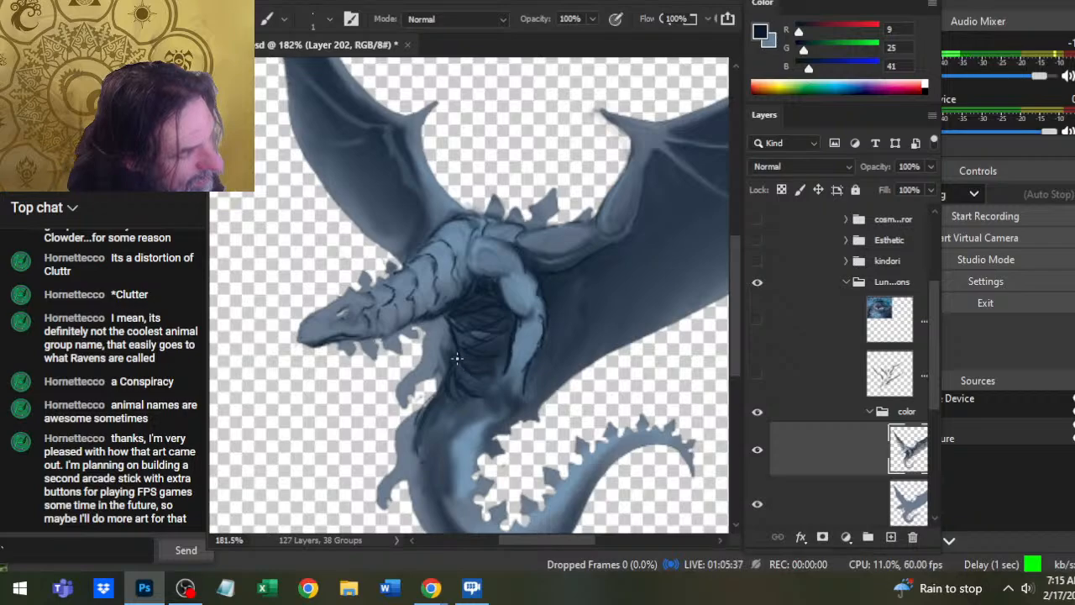
key("r")
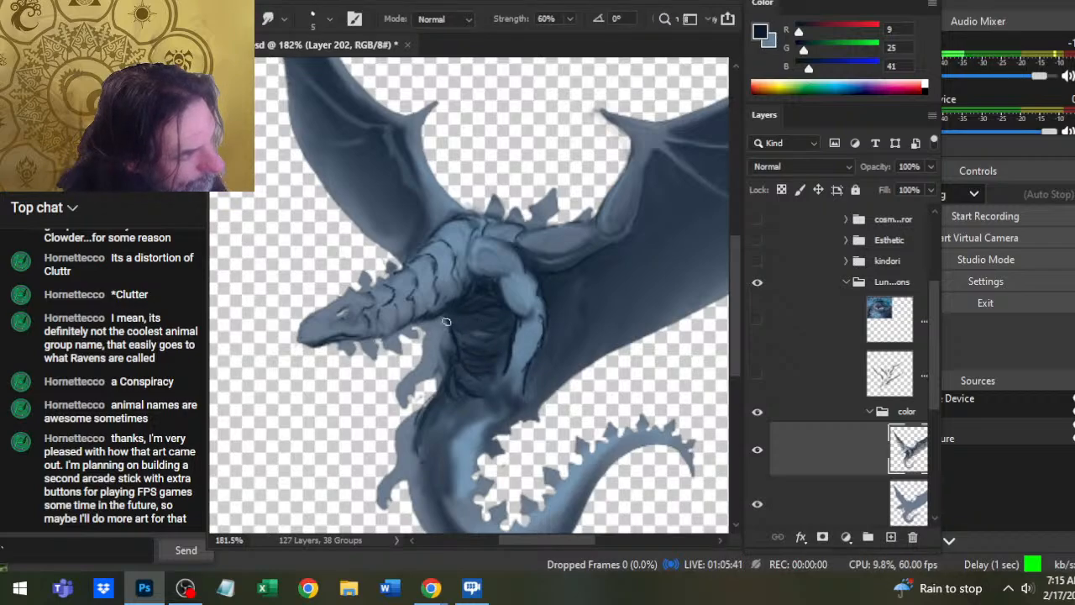
key("b")
key("r")
key("b")
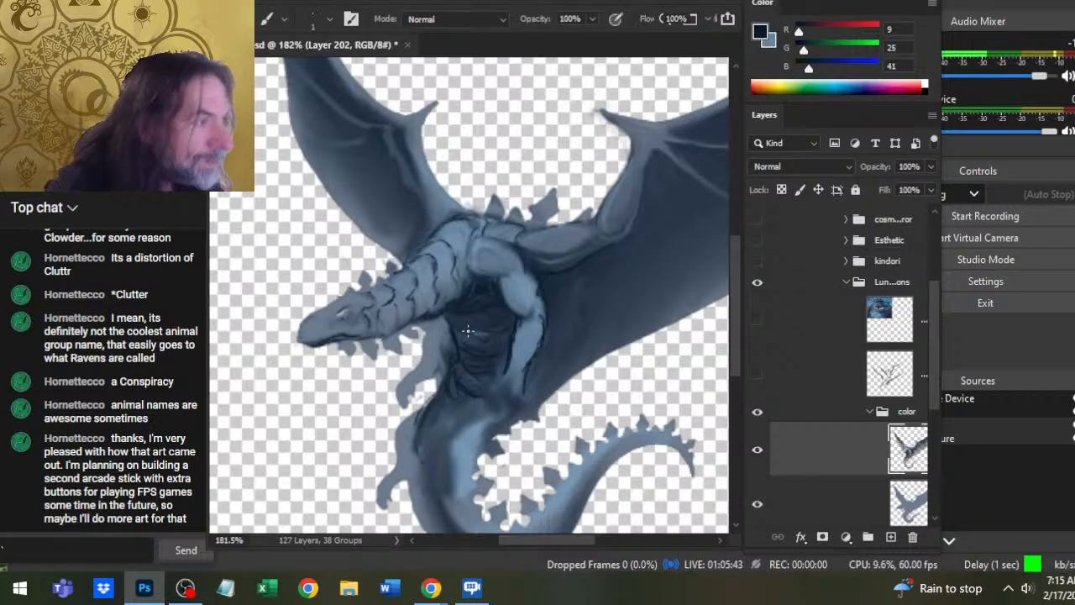
- Paint additional fine dark wrinkles across the lower chest between the forelegs, and soften them with the Smudge tool
key("r")
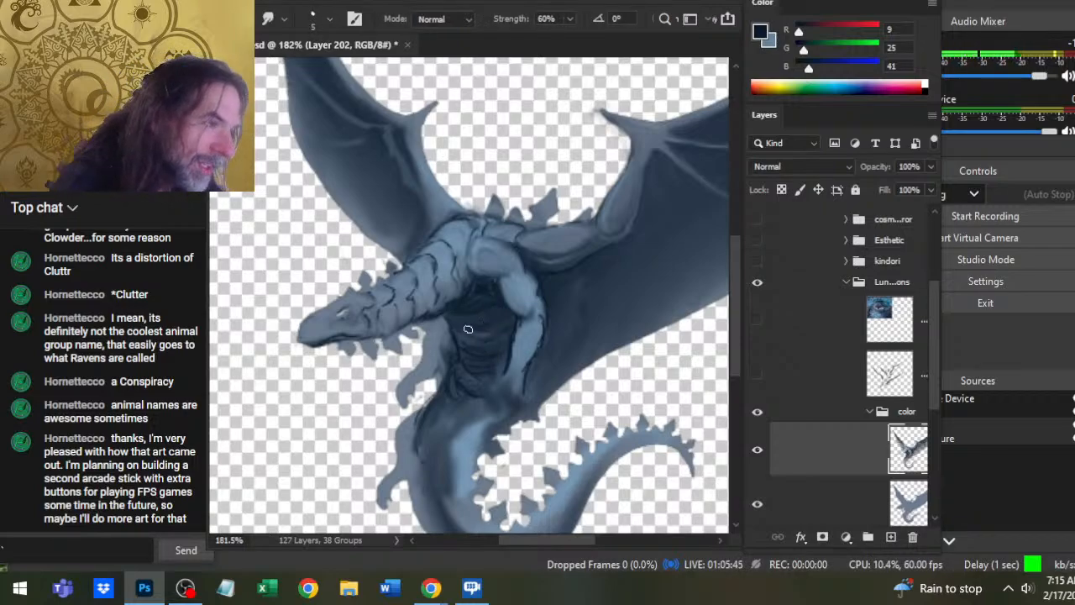
key("b")
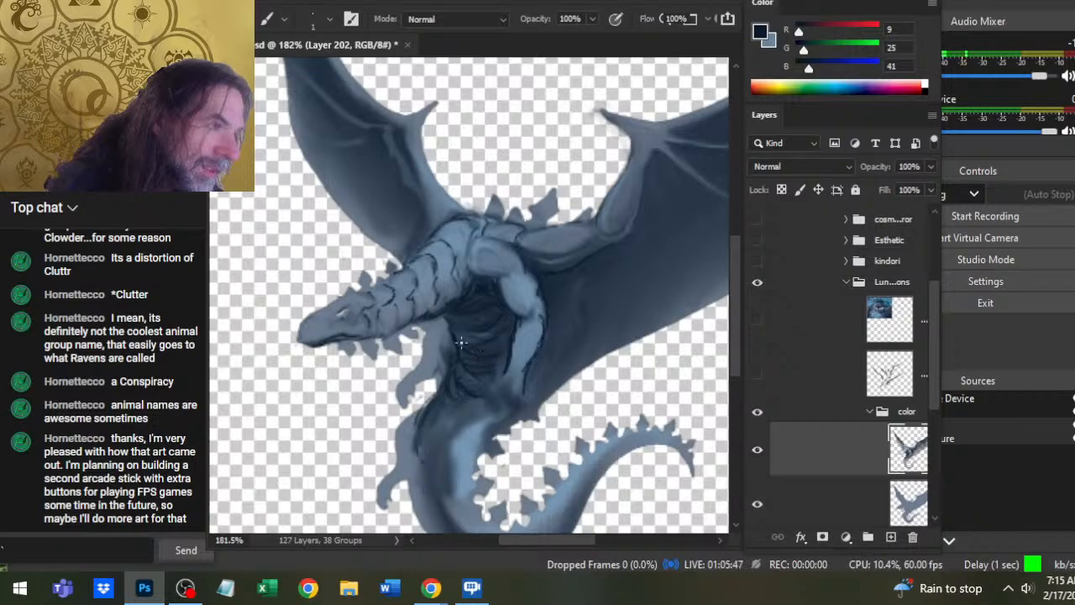
key("r")
key("b")
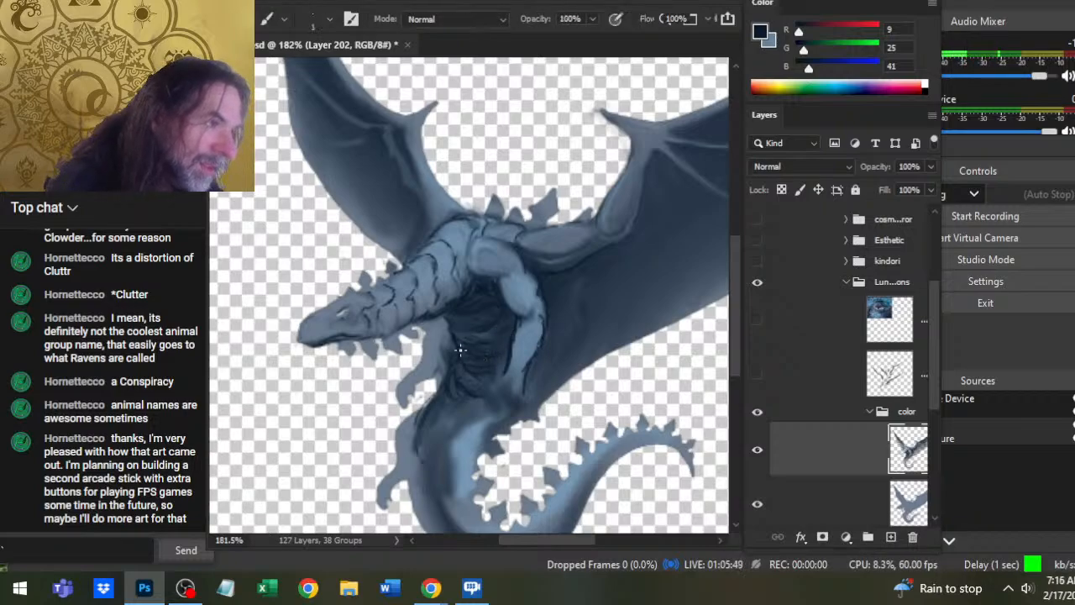
key("r")
key("b")
key("r")
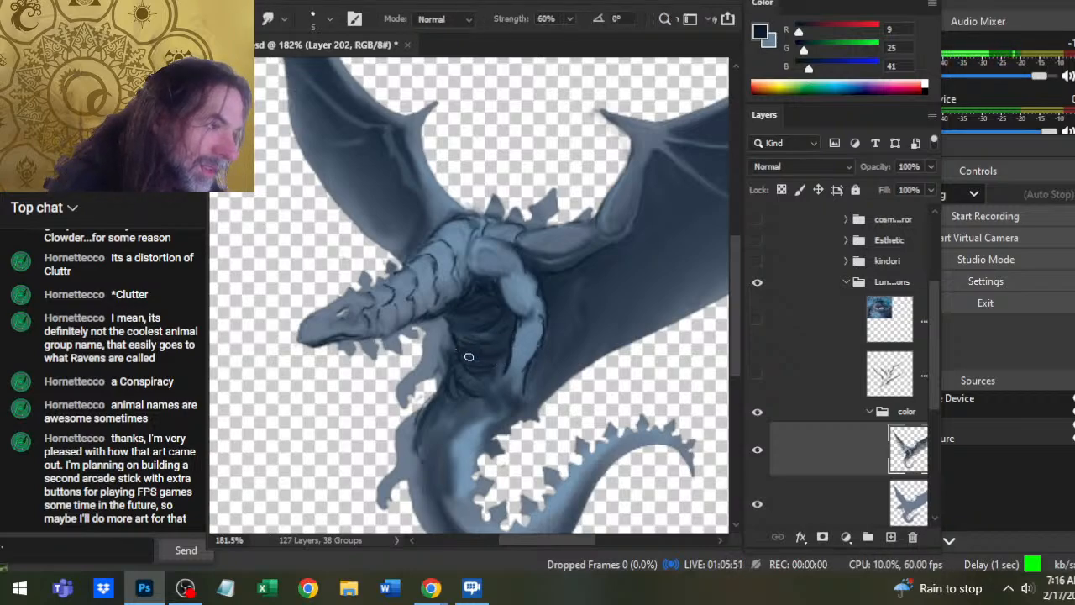
key("b")
key("r")
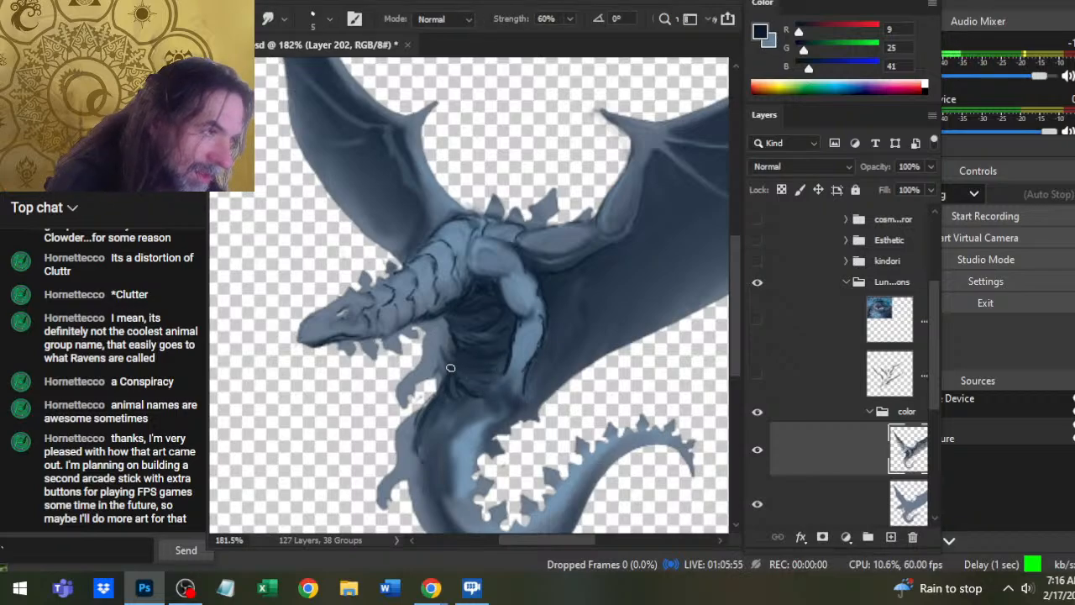
- Paint a dark contour from the waist onto the top of the far hind leg, and smudge it into the skin
key("b")
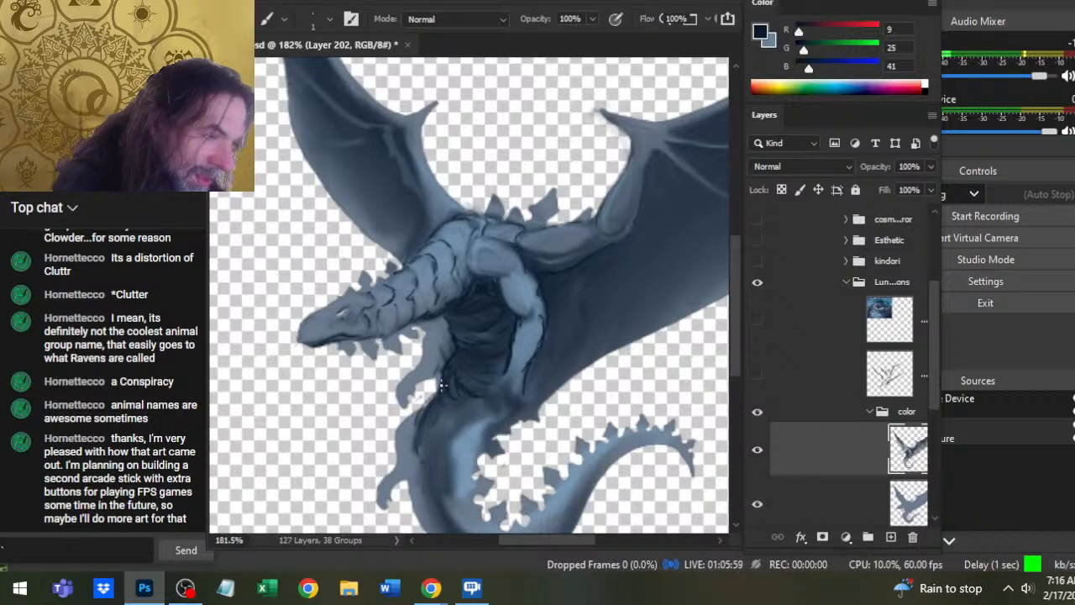
mouse_move(441, 386)
left_mouse_down()
mouse_move(411, 413)
mouse_move(436, 400)
left_mouse_up()
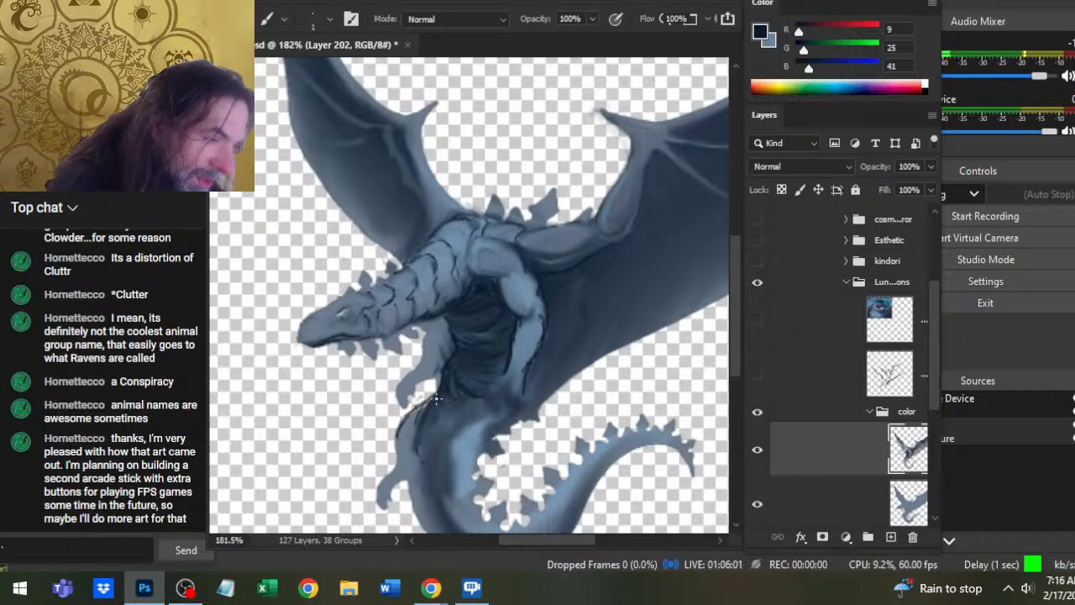
key("r")
mouse_move(410, 433)
left_mouse_down()
mouse_move(428, 419)
mouse_move(401, 427)
mouse_move(437, 397)
mouse_move(413, 395)
mouse_move(439, 393)
mouse_move(411, 412)
mouse_move(427, 407)
mouse_move(413, 489)
mouse_move(447, 450)
mouse_move(475, 370)
left_mouse_up()
key("b")
key("e")
key("b")
key("e")
key("b")
- Paint long dark strokes down the belly edge beside the far hind leg, and blend them with a slightly larger Smudge brush
left_click_drag(456, 334, 450, 407)
left_click_drag(459, 314, 454, 400)
mouse_move(456, 315)
left_mouse_down()
mouse_move(460, 373)
mouse_move(471, 334)
mouse_move(472, 415)
left_mouse_up()
key("e")
key("r")
key("ctrl+z")
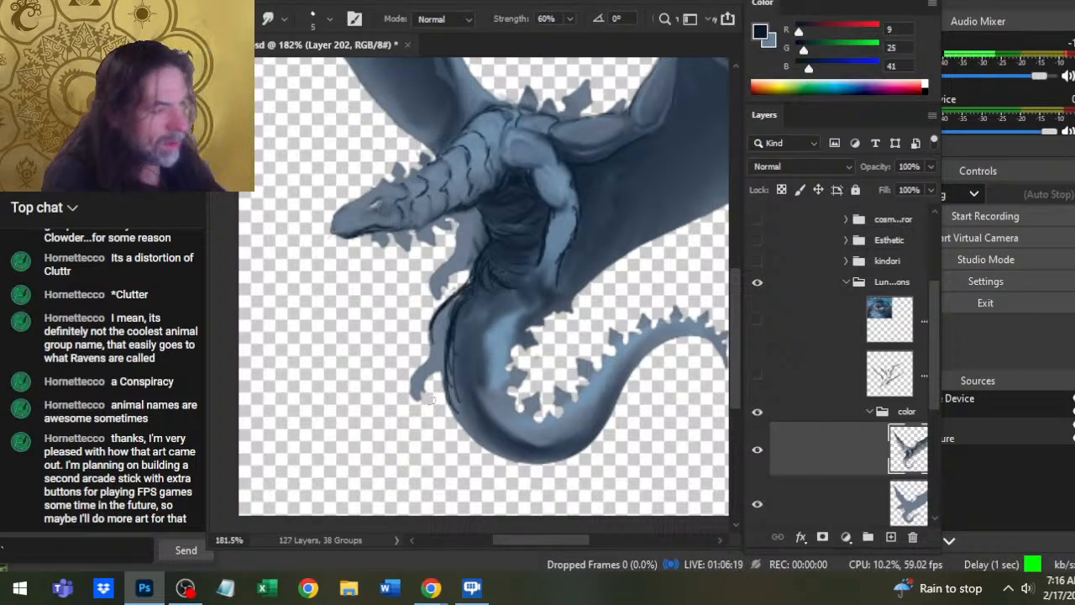
key("]")
mouse_move(463, 384)
left_mouse_down()
mouse_move(473, 296)
mouse_move(438, 346)
mouse_move(464, 307)
mouse_move(468, 333)
mouse_move(472, 293)
mouse_move(459, 339)
mouse_move(472, 293)
mouse_move(452, 317)
mouse_move(466, 293)
left_mouse_up()
key("b")
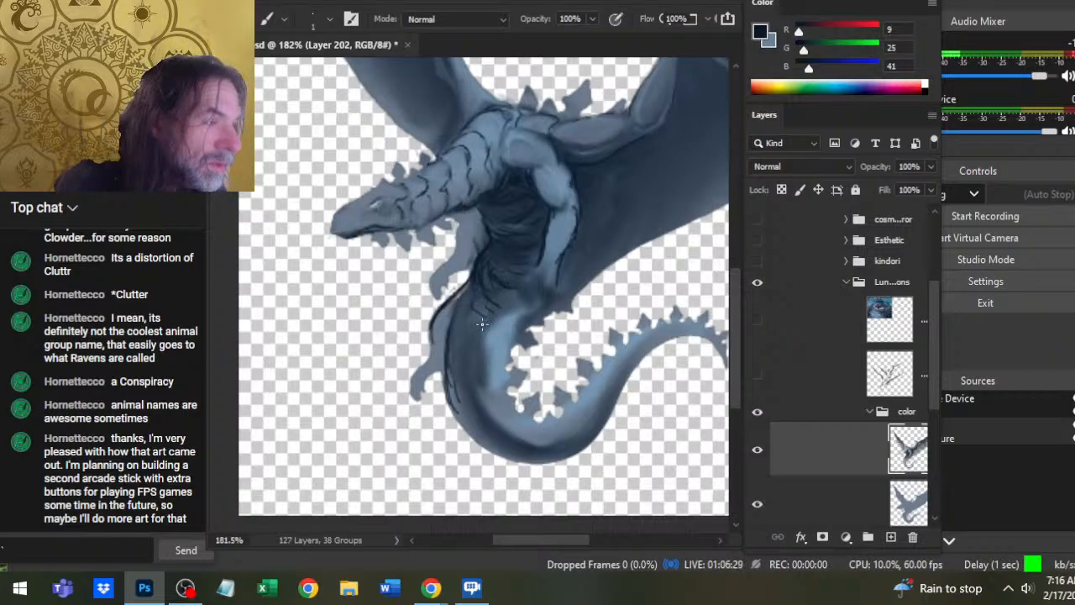
- Add short curved folds across the lower belly and darken its outer edge toward the tail, smudging the contour smooth
mouse_move(481, 325)
left_mouse_down()
mouse_move(450, 317)
mouse_move(472, 281)
mouse_move(458, 328)
mouse_move(476, 268)
mouse_move(448, 357)
left_mouse_up()
key("r")
key("b")
left_click_drag(462, 292, 452, 391)
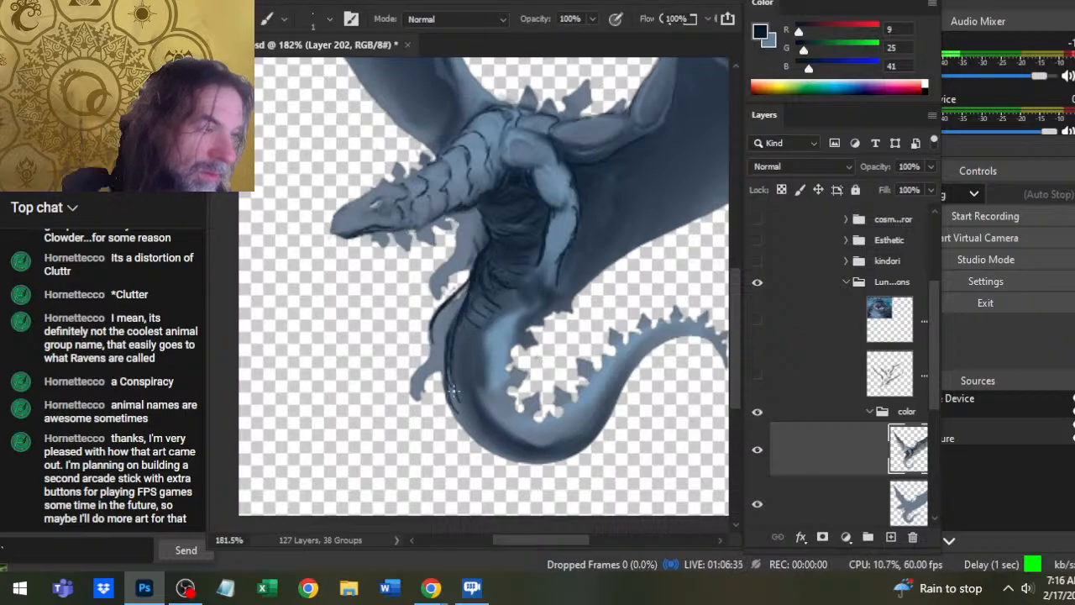
key("r")
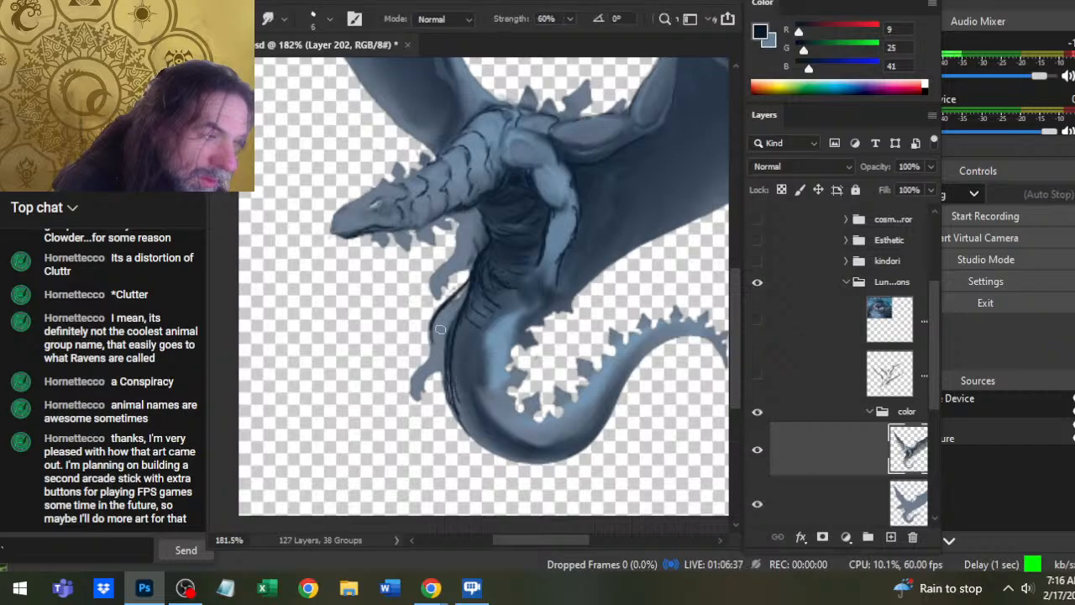
mouse_move(448, 317)
left_mouse_down()
mouse_move(442, 374)
mouse_move(476, 432)
left_mouse_up()
- Extend the dark contour around the underside of the tail's curve and blend the far hind leg's upper edge
key("b")
mouse_move(449, 370)
left_mouse_down()
mouse_move(503, 454)
mouse_move(460, 409)
mouse_move(486, 437)
mouse_move(477, 436)
mouse_move(516, 456)
left_mouse_up()
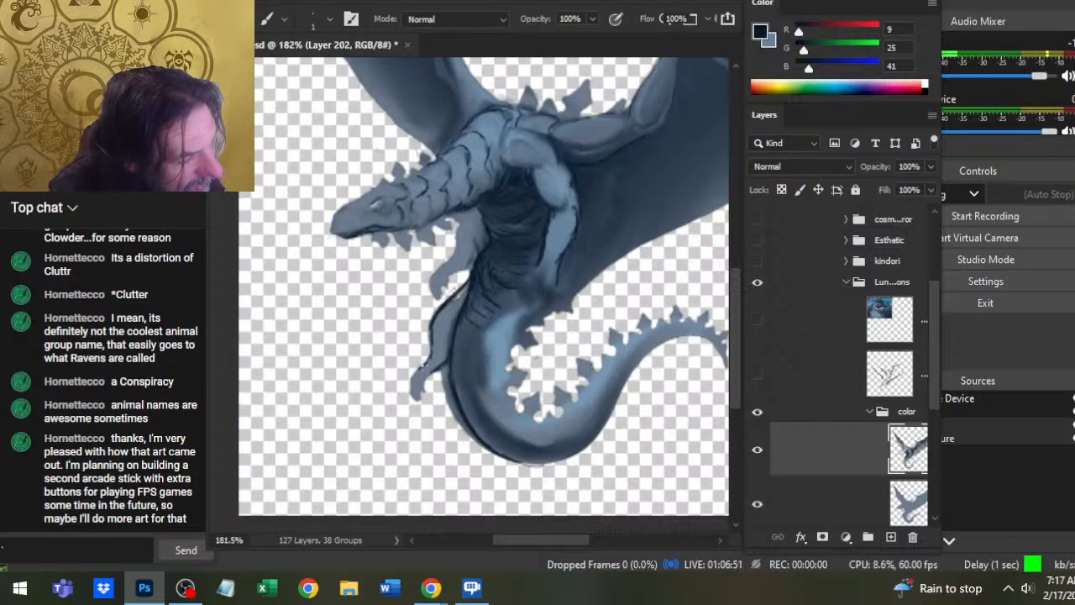
key("r")
left_click_drag(447, 299, 458, 286)
- Clean up the far hind leg's upper edge with brush and eraser touches, and smudge it at 50% strength
key("b")
key("r")
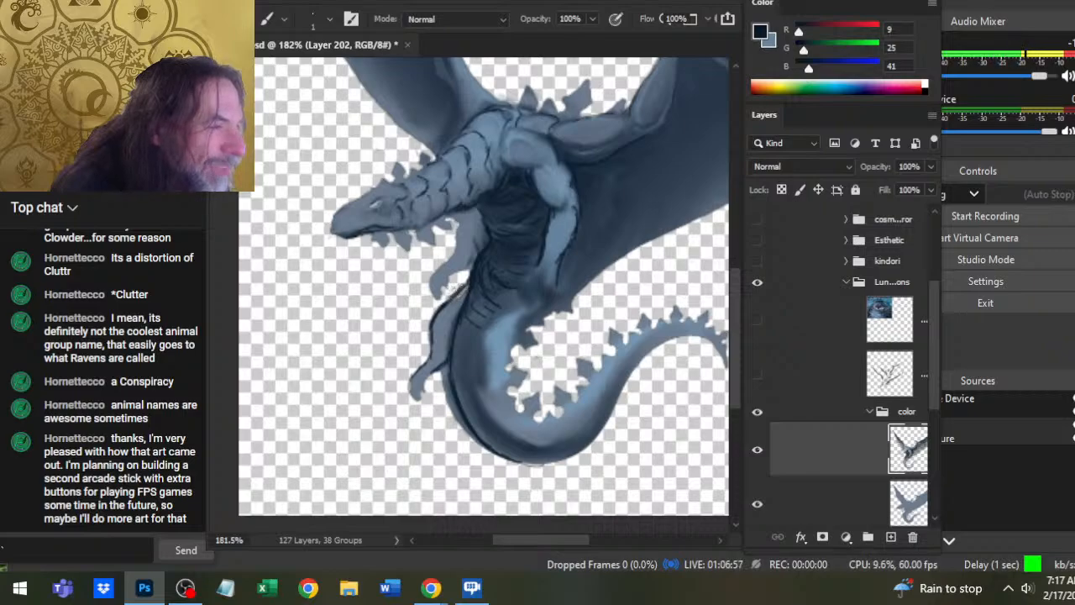
key("e")
key("b")
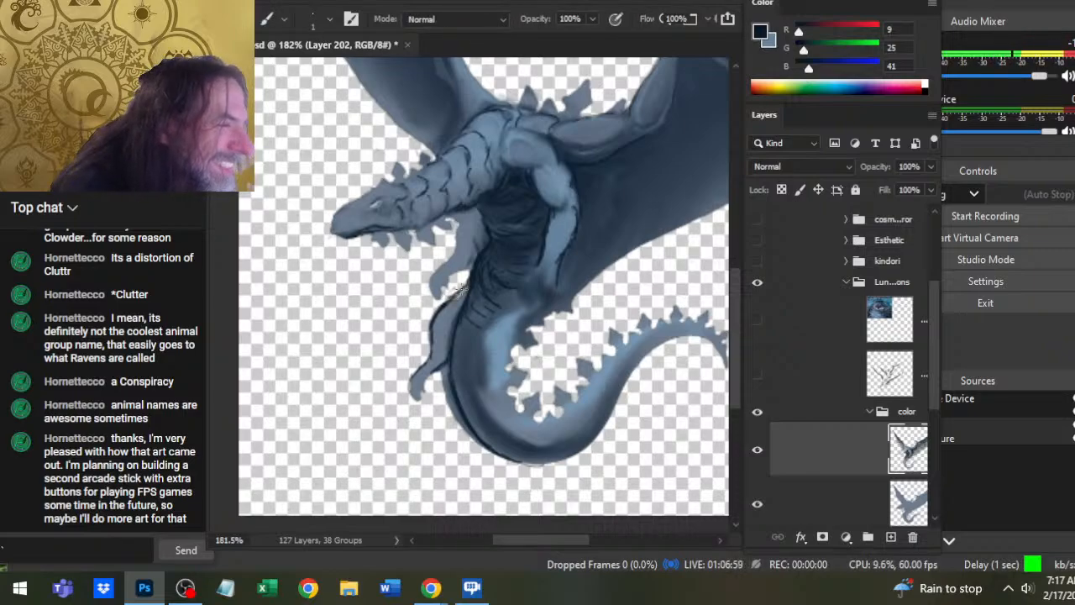
key("e")
key("b")
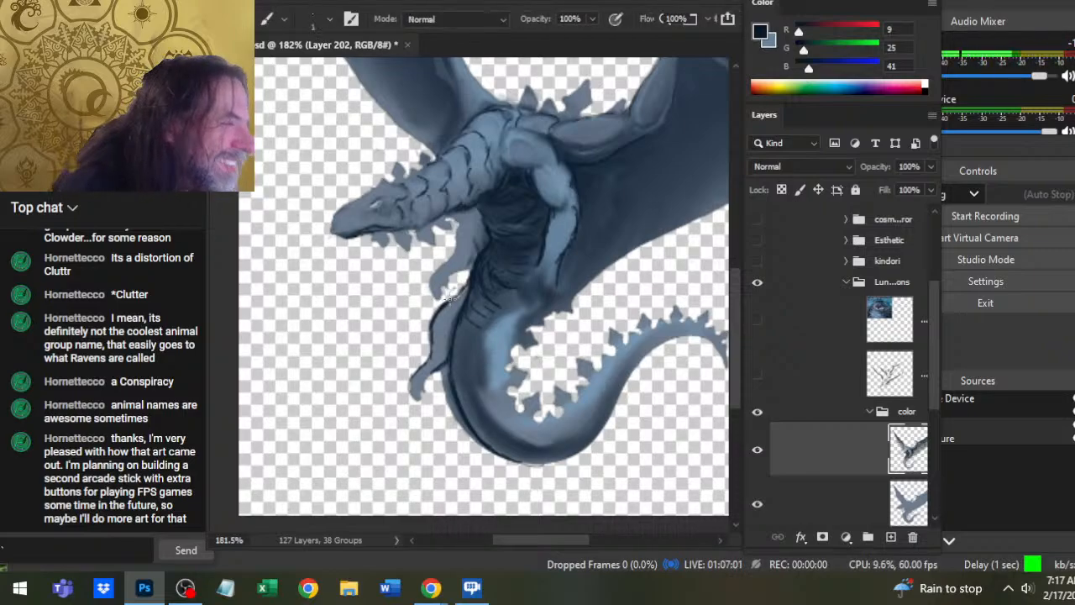
left_click_drag(445, 301, 462, 286)
key("r")
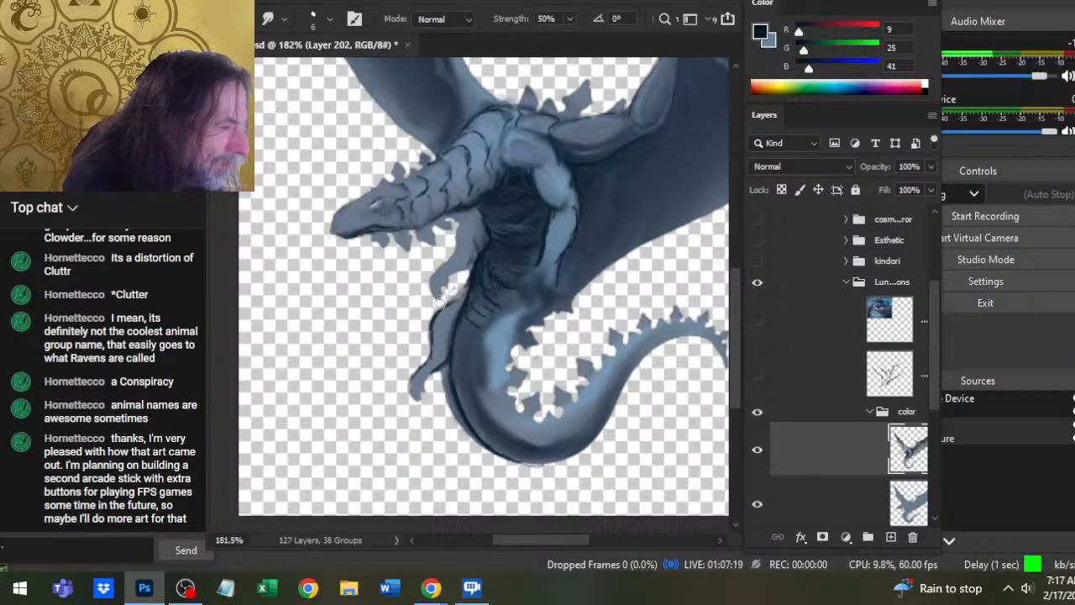
key("b")
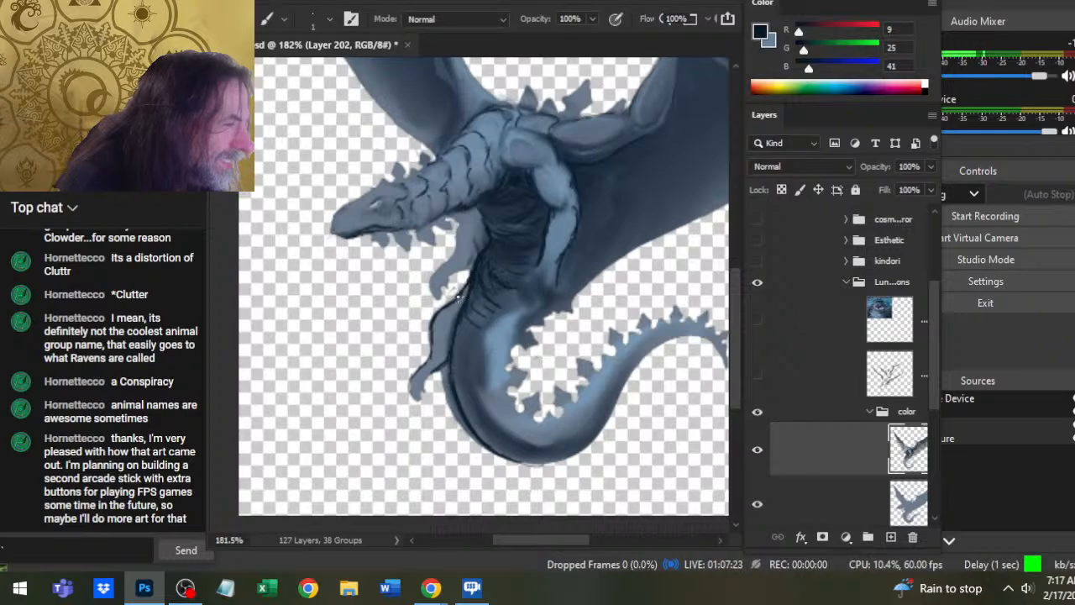
key("r")
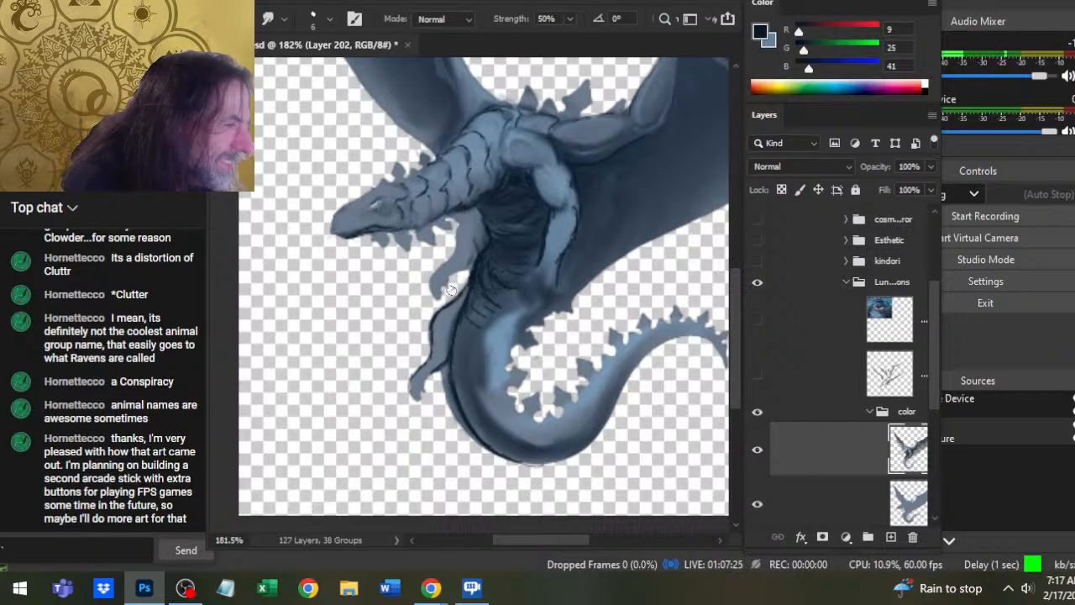
- Paint the dark inner contour from the hip down to the tail's inner curve, and blend it with the Smudge tool
key("b")
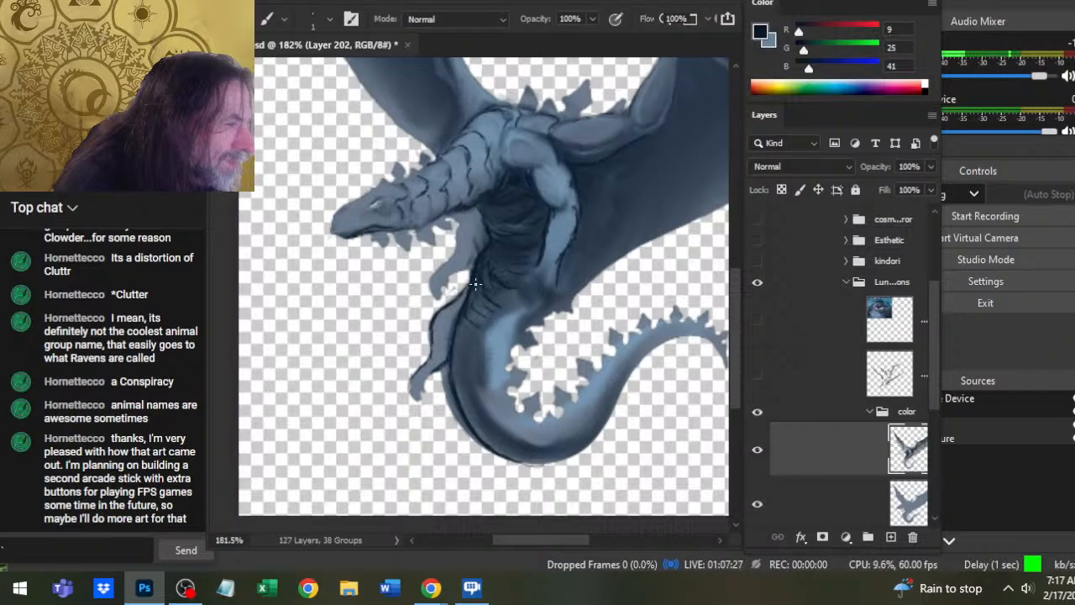
mouse_move(475, 300)
left_mouse_down()
mouse_move(506, 311)
mouse_move(510, 352)
left_mouse_up()
left_click_drag(544, 304, 499, 370)
left_click_drag(522, 326, 504, 393)
mouse_move(507, 346)
left_mouse_down()
mouse_move(515, 400)
mouse_move(502, 387)
mouse_move(532, 411)
mouse_move(494, 375)
left_mouse_up()
key("r")
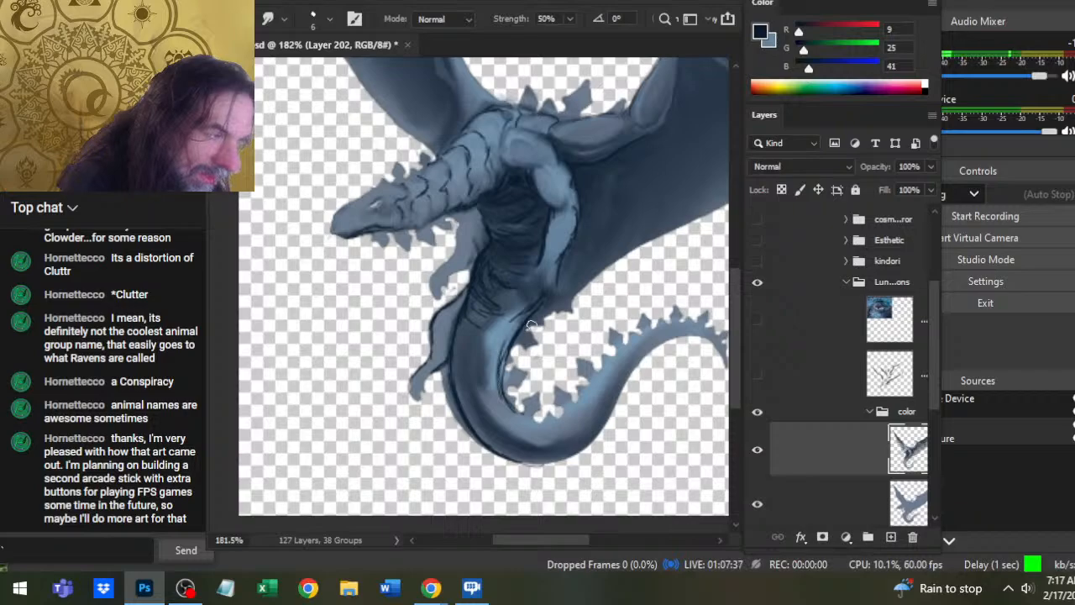
mouse_move(530, 326)
left_mouse_down()
mouse_move(505, 373)
mouse_move(520, 370)
mouse_move(510, 373)
mouse_move(516, 352)
mouse_move(501, 369)
mouse_move(509, 350)
mouse_move(525, 346)
mouse_move(501, 320)
mouse_move(535, 298)
mouse_move(530, 316)
left_mouse_up()
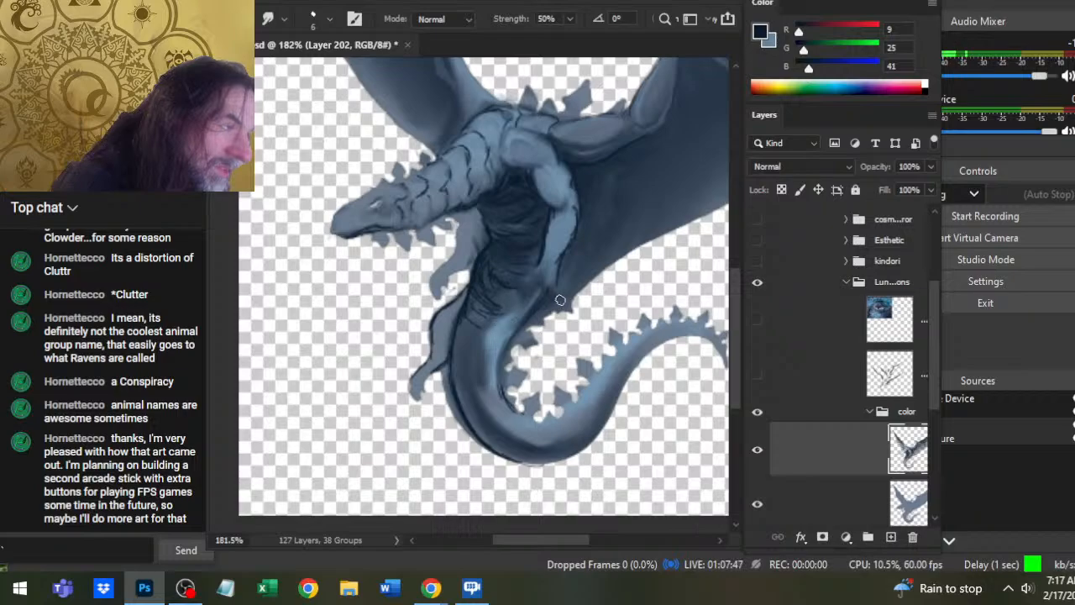
- Define the wing membrane's lower edge where it meets the hip with a dark line, and smudge it
key("b")
key("r")
mouse_move(584, 307)
left_mouse_down()
mouse_move(549, 323)
mouse_move(568, 311)
mouse_move(567, 292)
mouse_move(536, 321)
mouse_move(608, 273)
mouse_move(582, 293)
left_mouse_up()
key("b")
key("r")
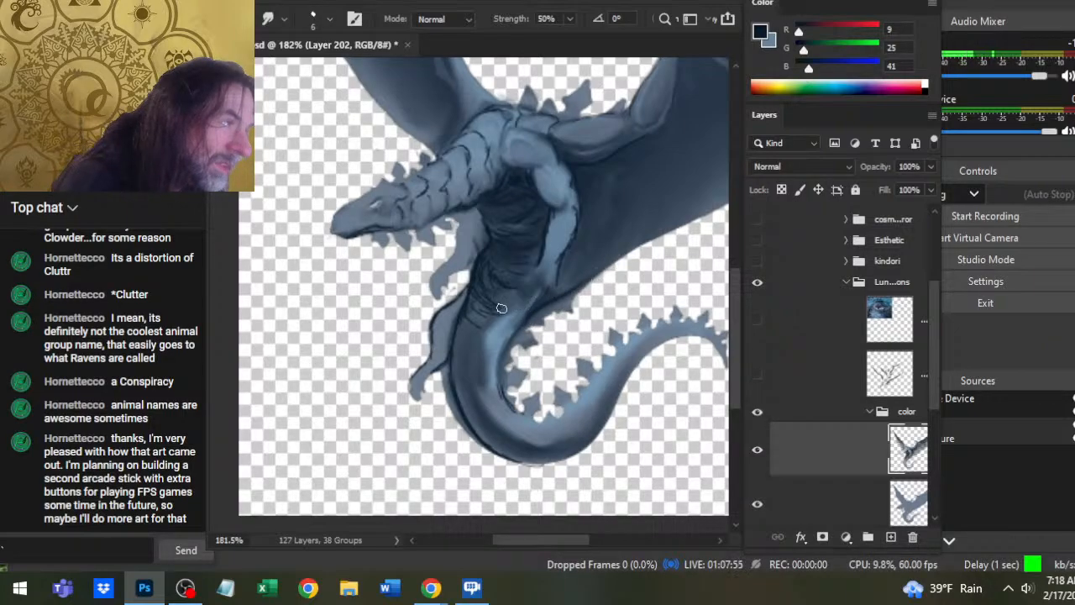
- Outline the near hind leg folded against the base of the tail with dark strokes, and blend its edges into the body
key("z")
left_click_drag(503, 351, 495, 341)
left_click_drag(568, 333, 464, 473)
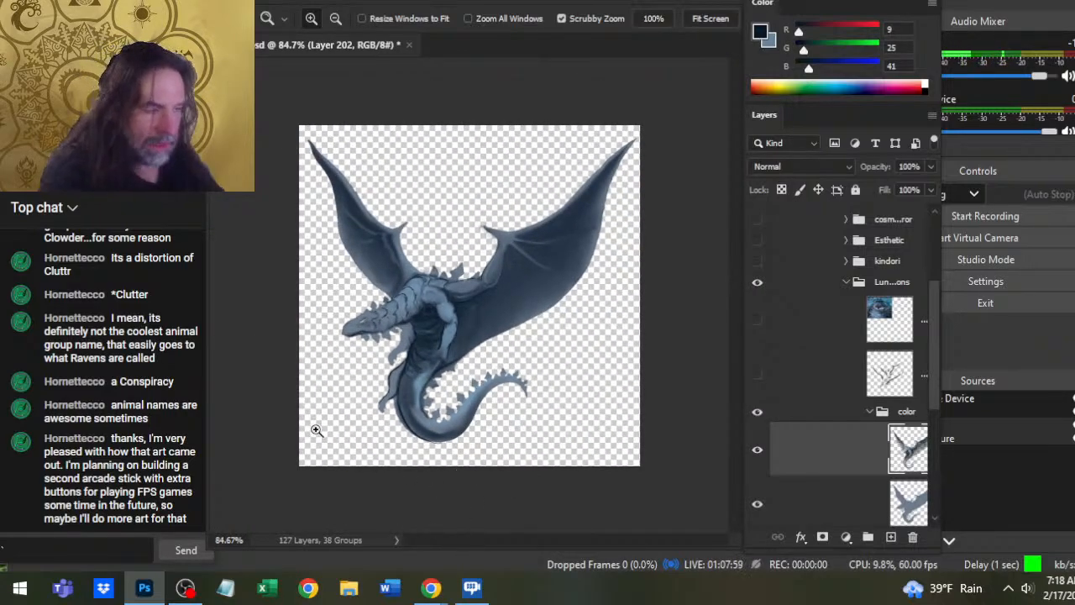
left_click(413, 394)
key("b")
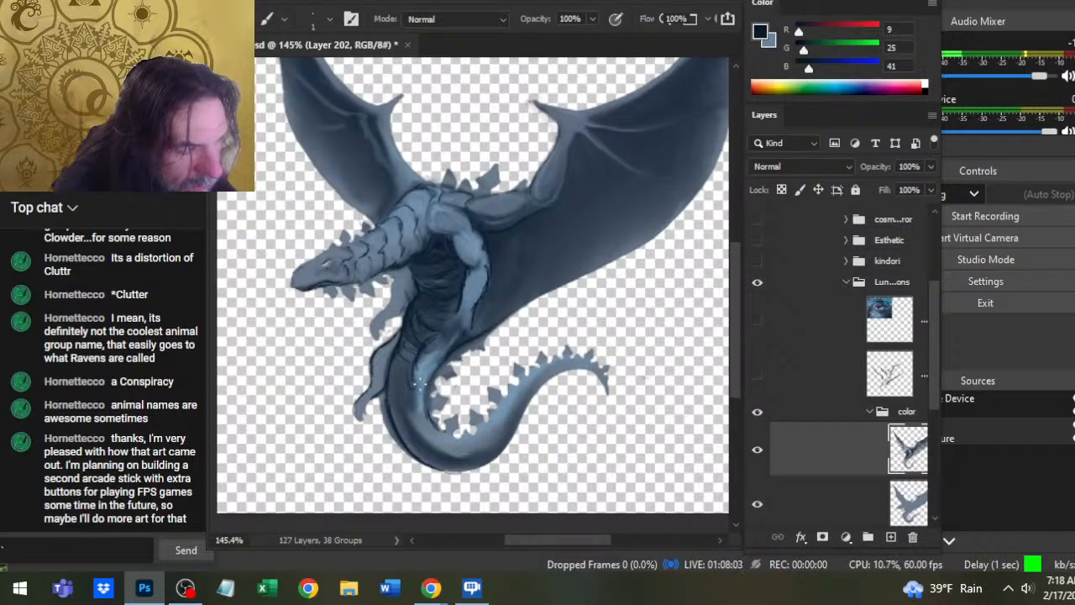
mouse_move(408, 374)
left_mouse_down()
mouse_move(410, 426)
mouse_move(417, 437)
mouse_move(424, 424)
mouse_move(420, 437)
mouse_move(451, 357)
left_mouse_up()
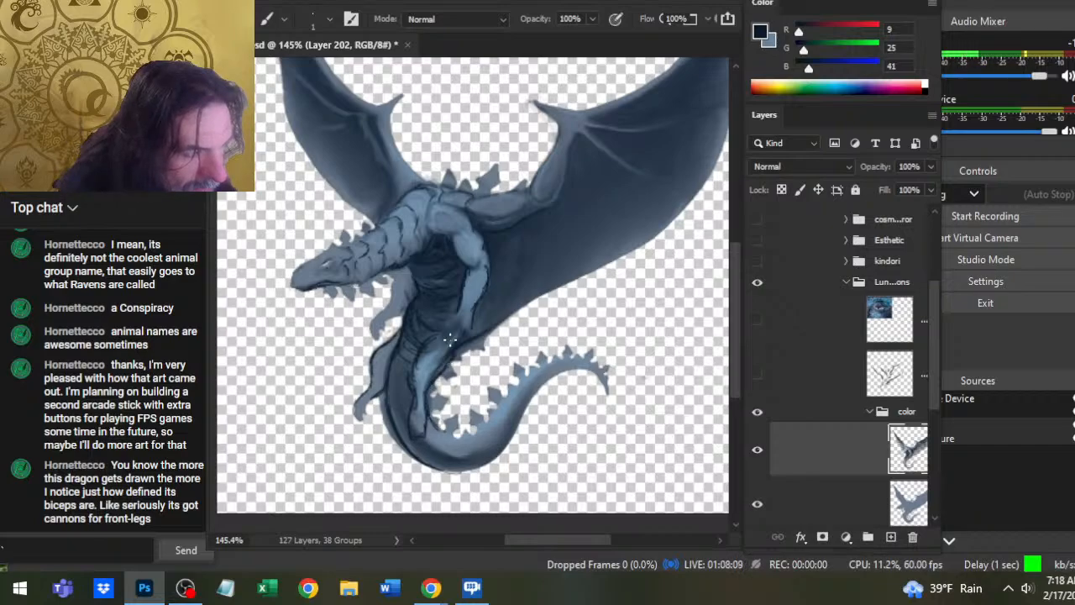
key("r")
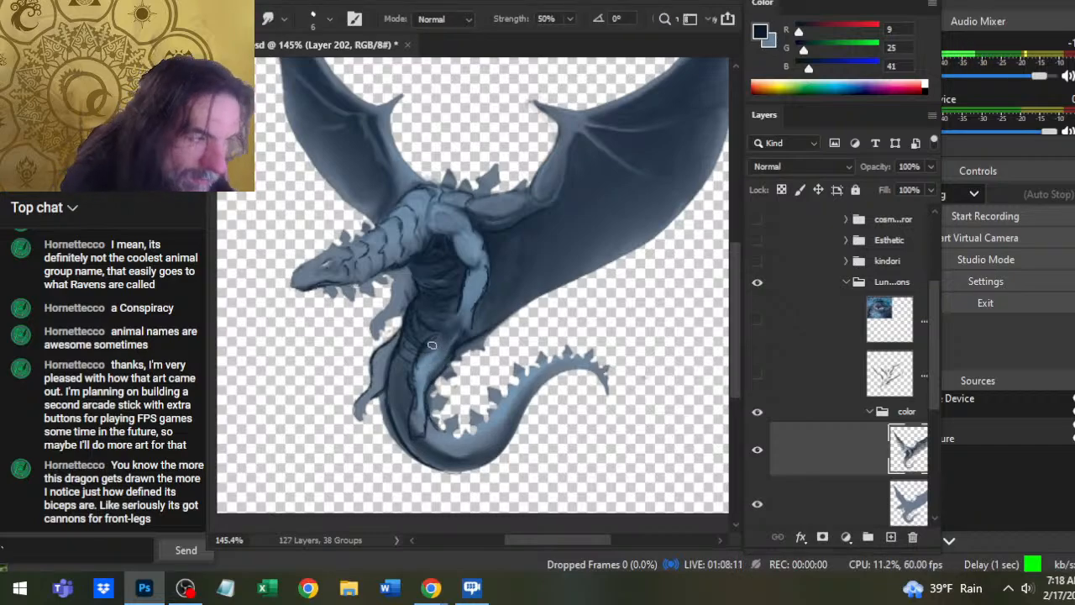
mouse_move(432, 345)
left_mouse_down()
mouse_move(409, 392)
mouse_move(405, 367)
mouse_move(421, 427)
left_mouse_up()
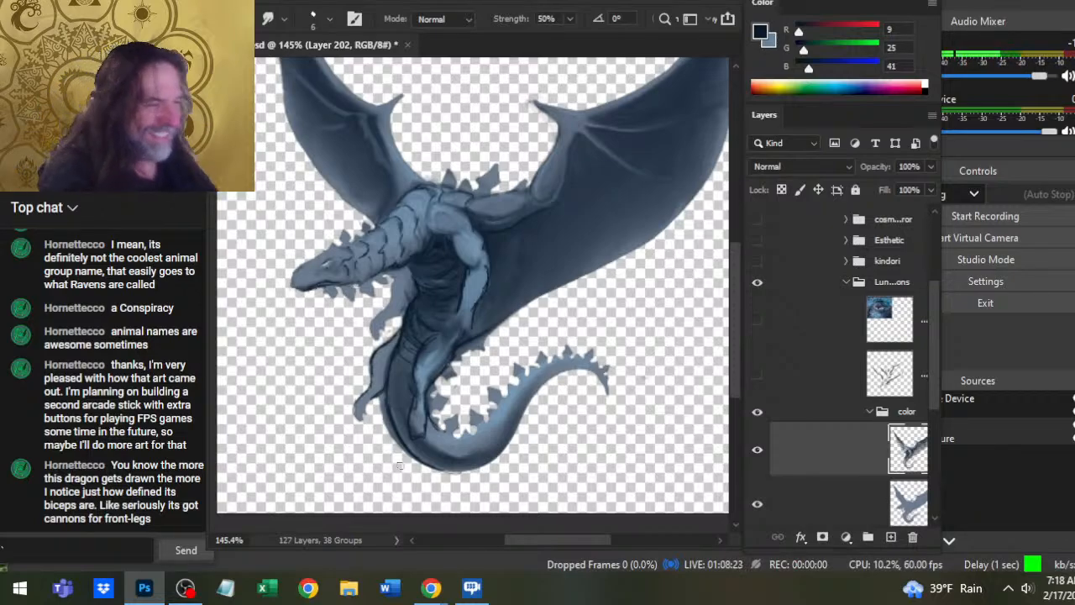
- Outline the far foreleg below the neck with thin dark strokes, smoothing them with the Smudge tool
key("b")
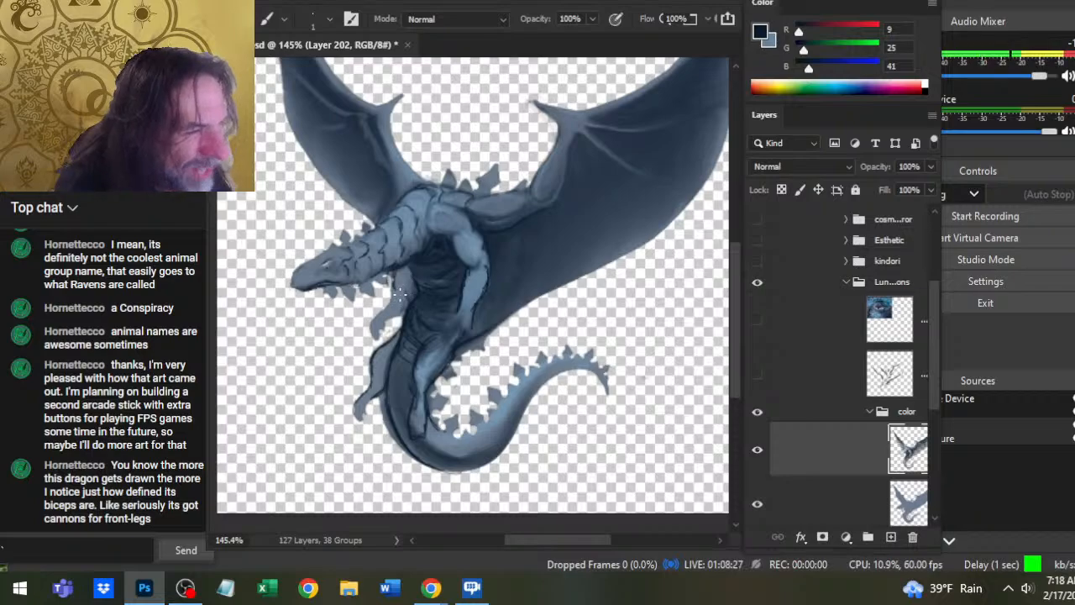
mouse_move(397, 289)
left_mouse_down()
mouse_move(383, 319)
mouse_move(393, 290)
mouse_move(409, 301)
mouse_move(412, 269)
mouse_move(414, 287)
left_mouse_up()
key("r")
key("b")
key("r")
key("b")
key("r")
key("b")
key("r")
- Paint dark strokes along the far foreleg's inner edge where it meets the chest, and blend them with the Smudge tool
key("b")
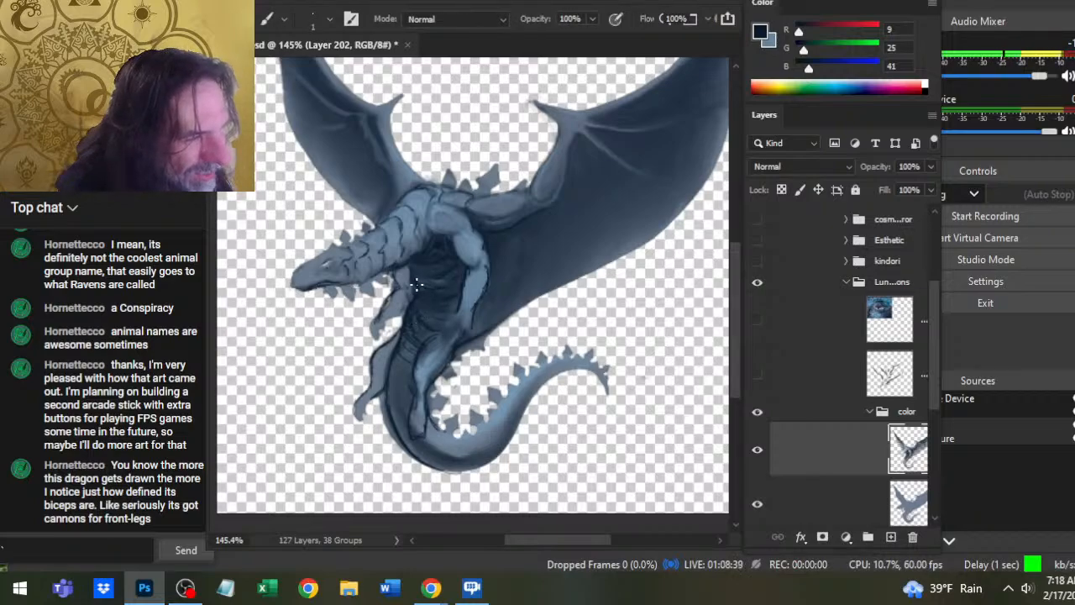
key("r")
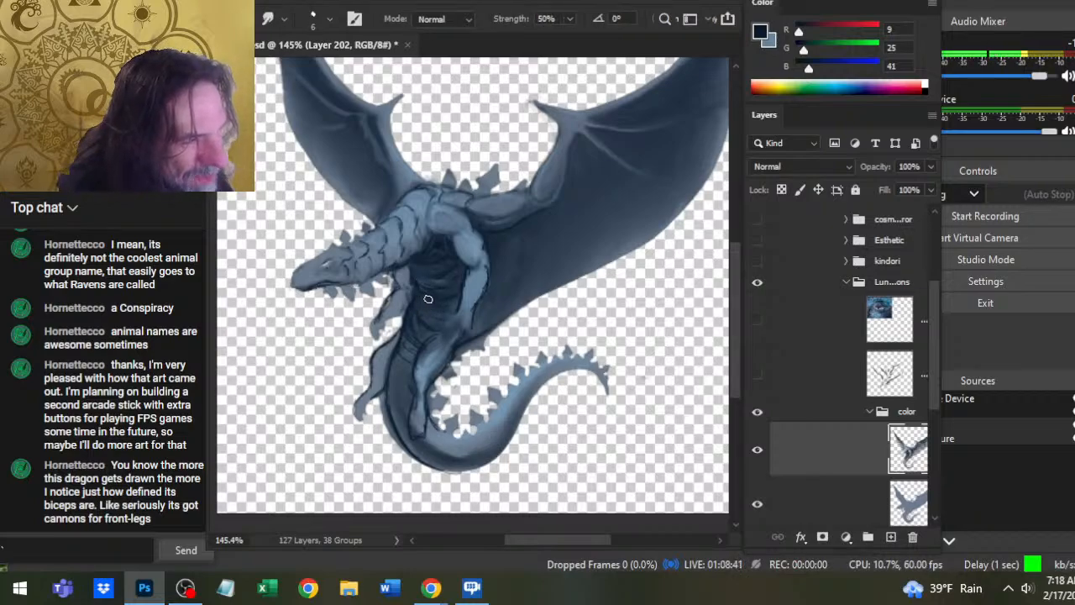
key("b")
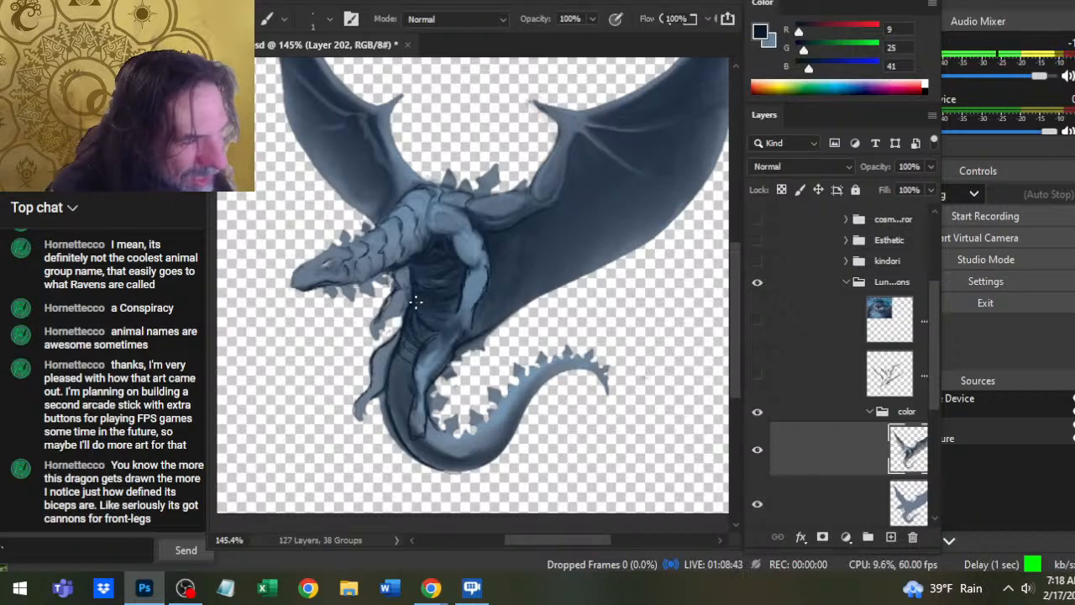
key("r")
key("b")
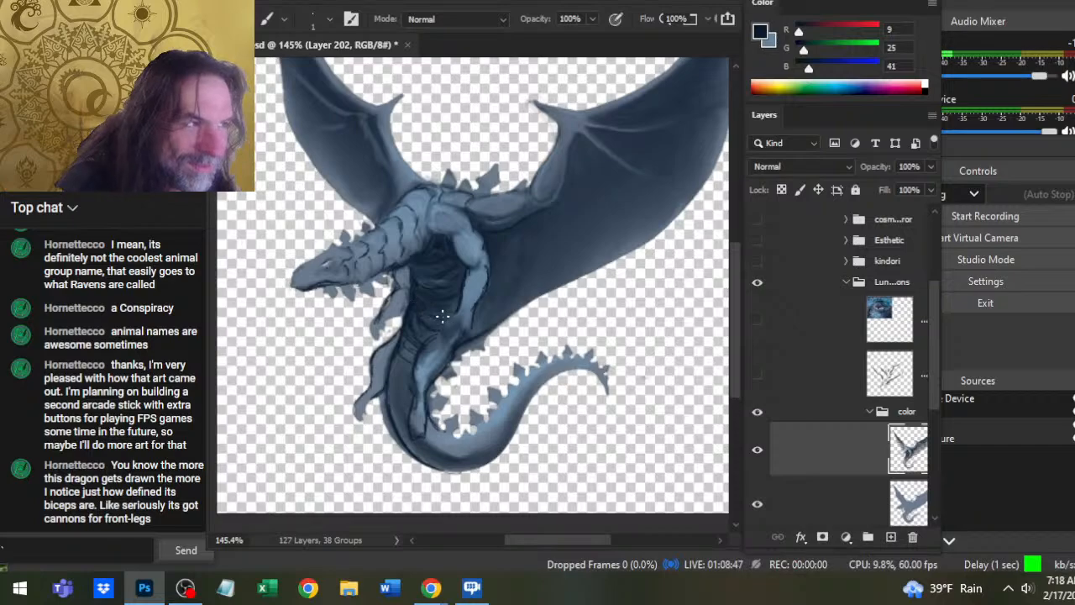
- Refine the far foreleg's forearm contour and the adjoining chest edge with thin dark strokes, smudging them into the body
key("r")
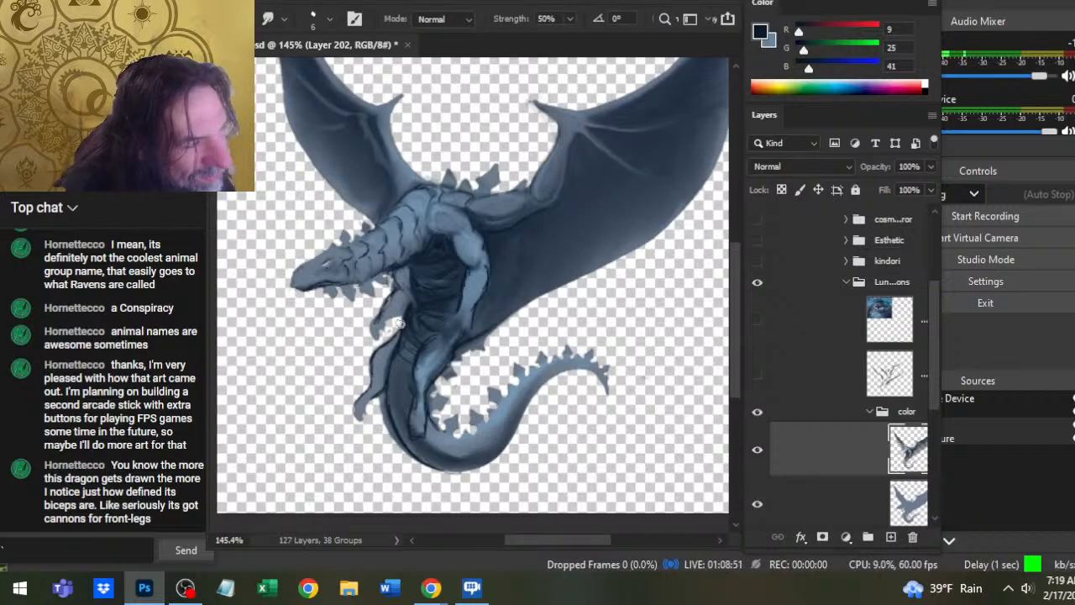
key("b")
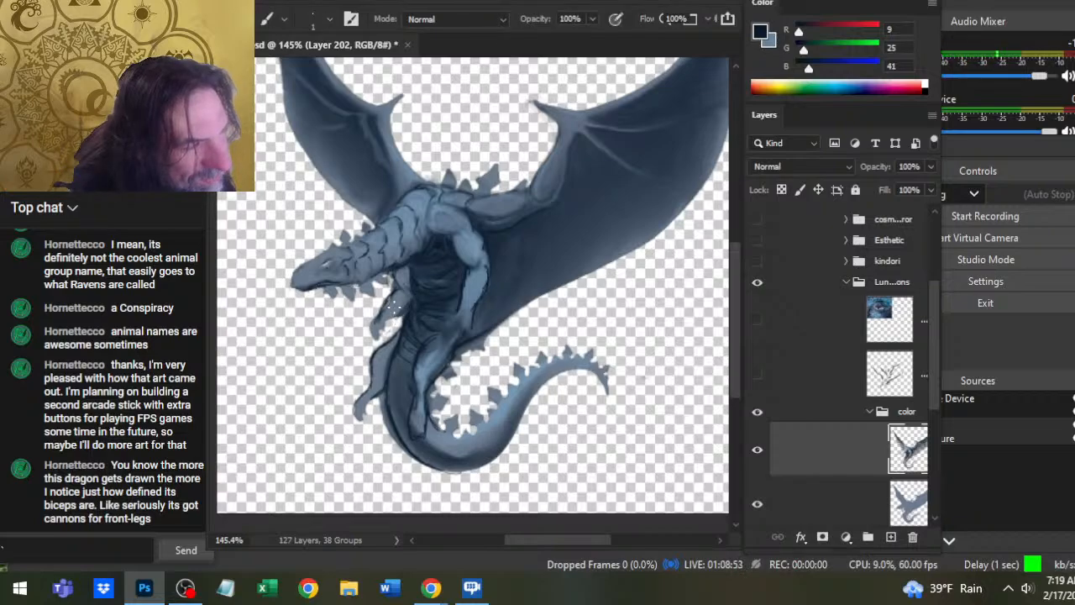
key("r")
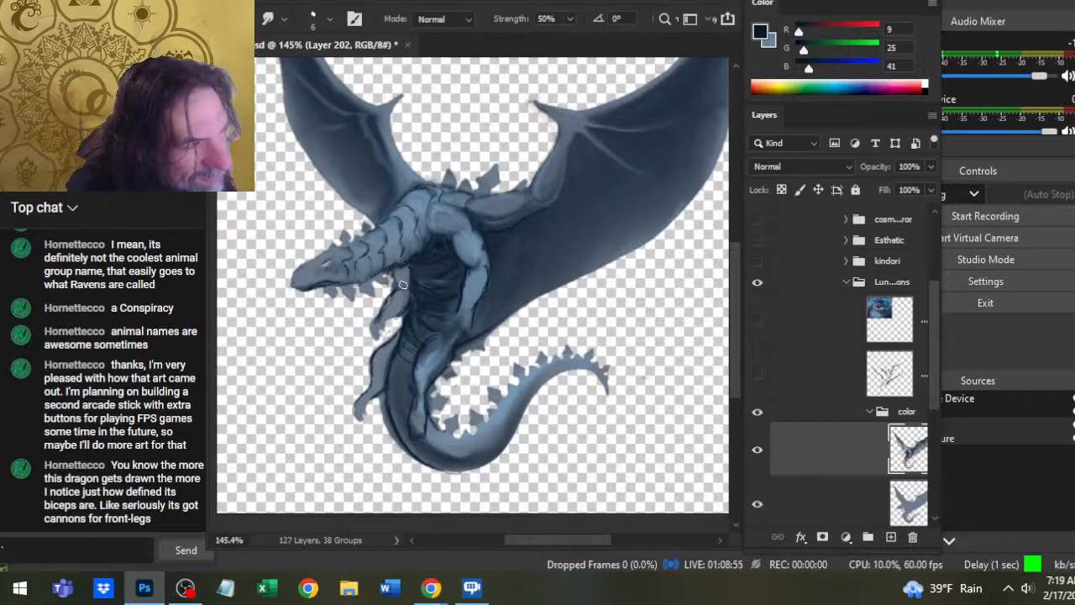
key("b")
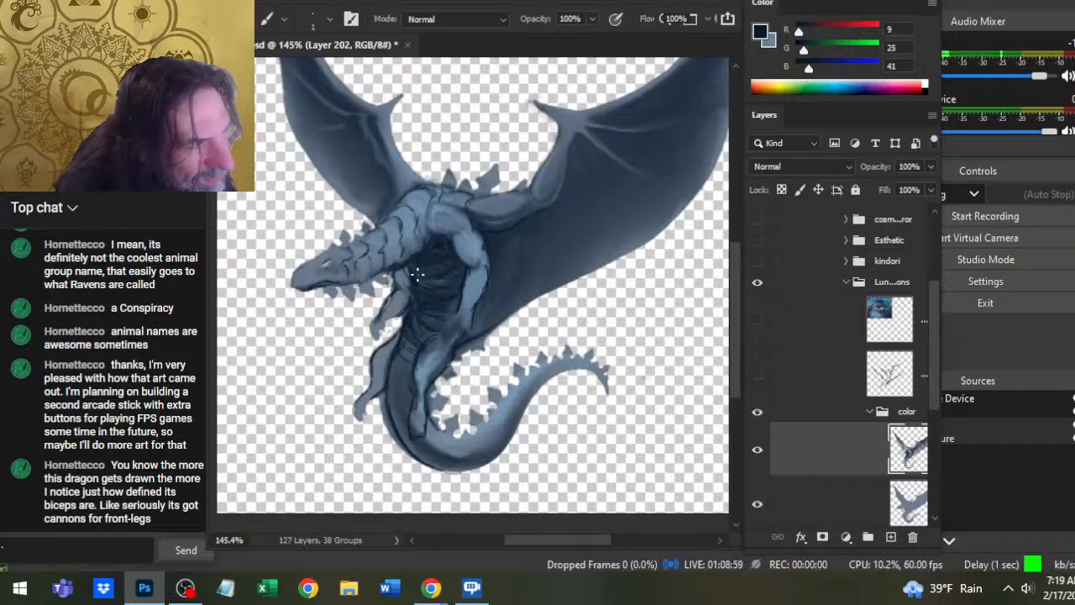
key("r")
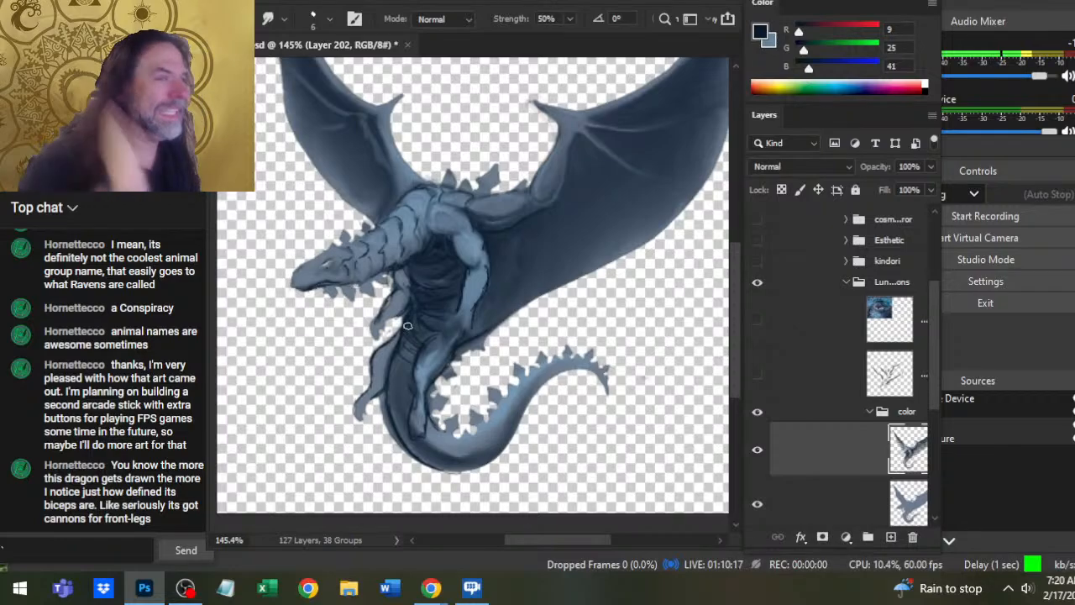
- Smudge the shading down the near hind leg's thigh to soften it
key("z")
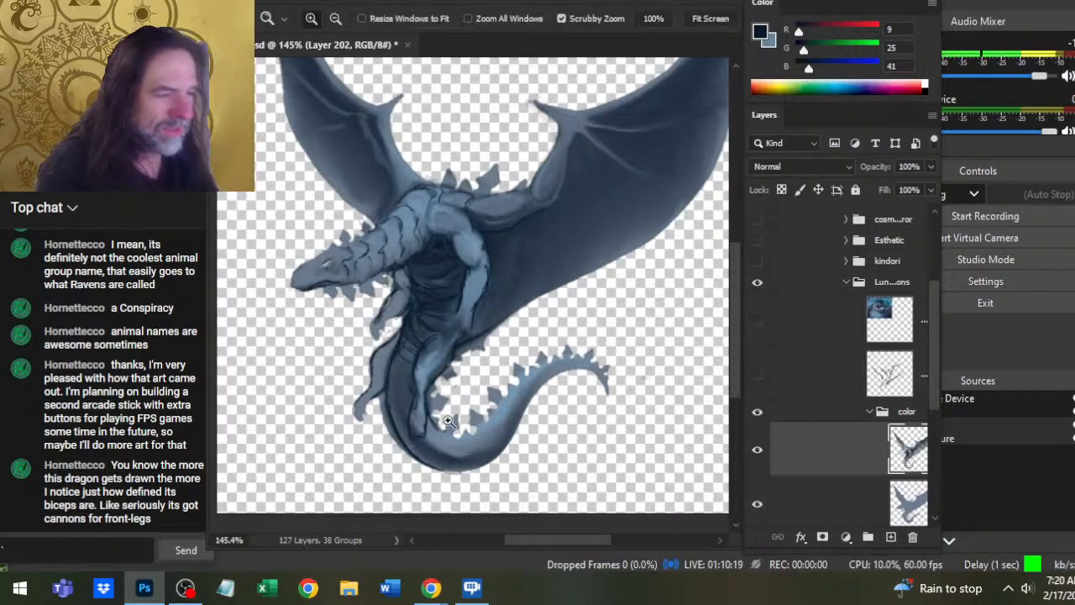
left_click_drag(429, 380, 460, 380)
key("b")
key("r")
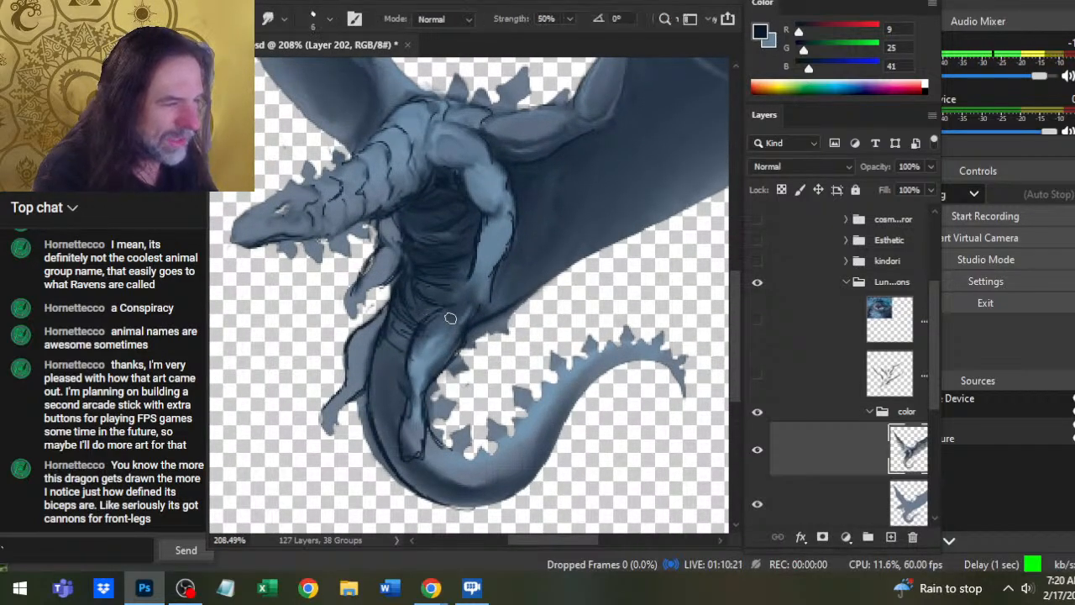
left_click_drag(440, 324, 418, 368)
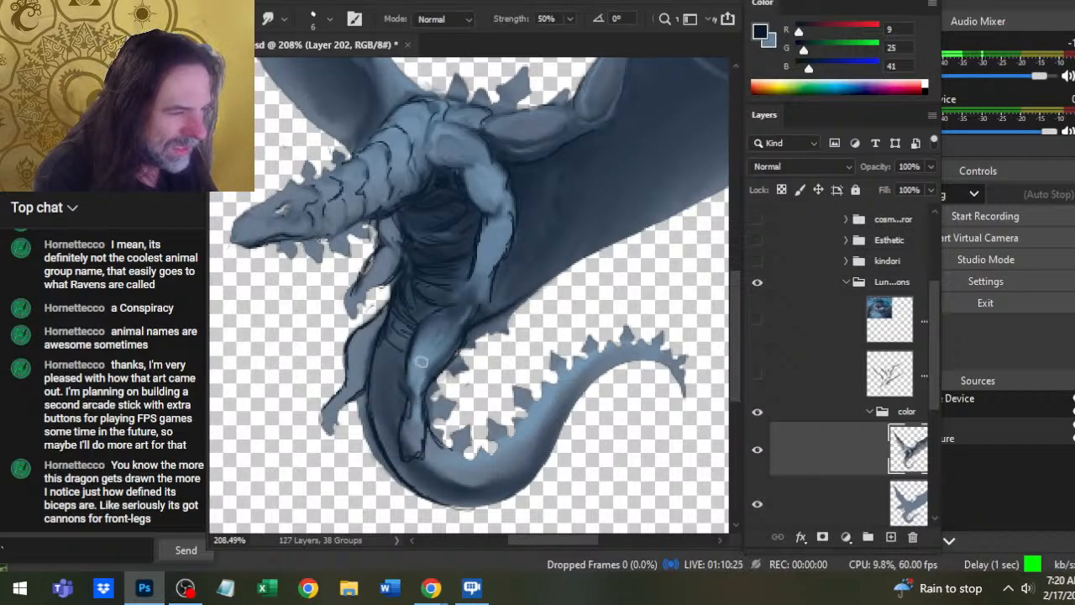
- Switch to Chrome and search Google for "council of wyrms dnd" in a new tab
key("alt+Tab")
key("alt+Tab")
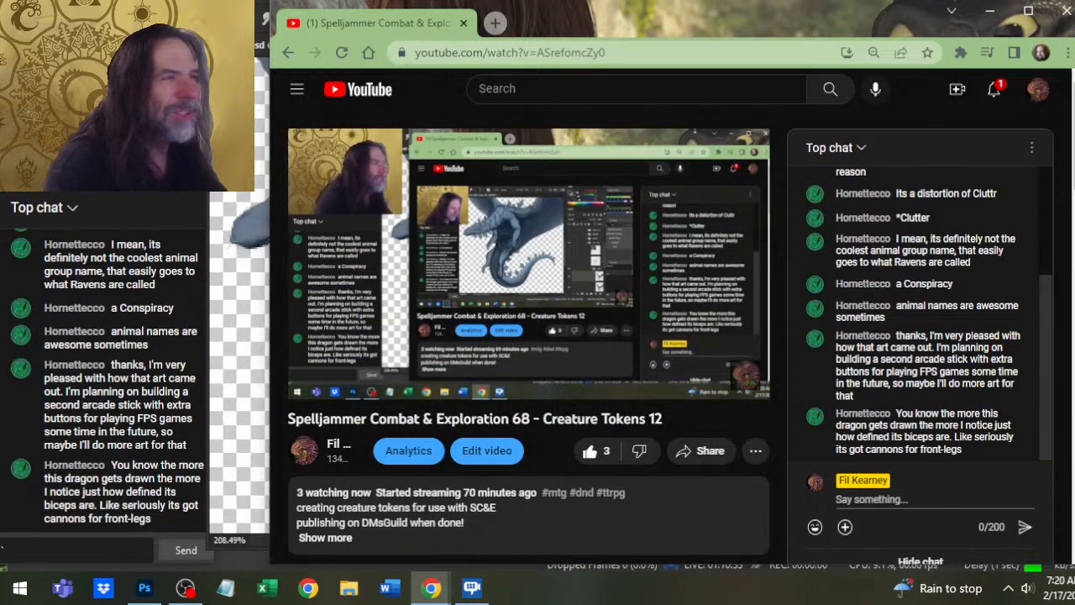
left_click(496, 22)
left_click(643, 54)
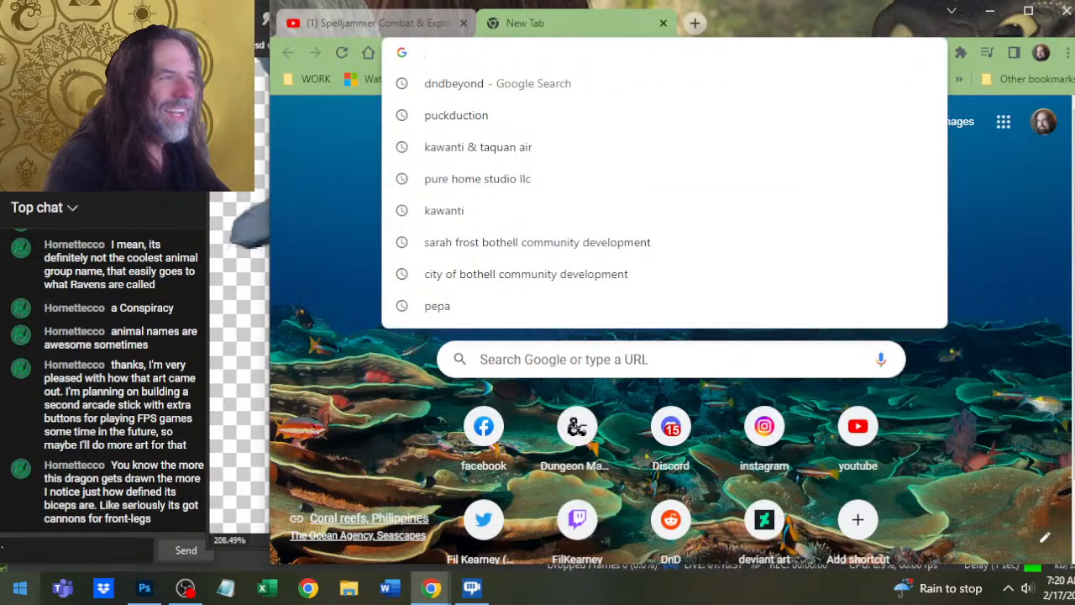
type("coulcil o")
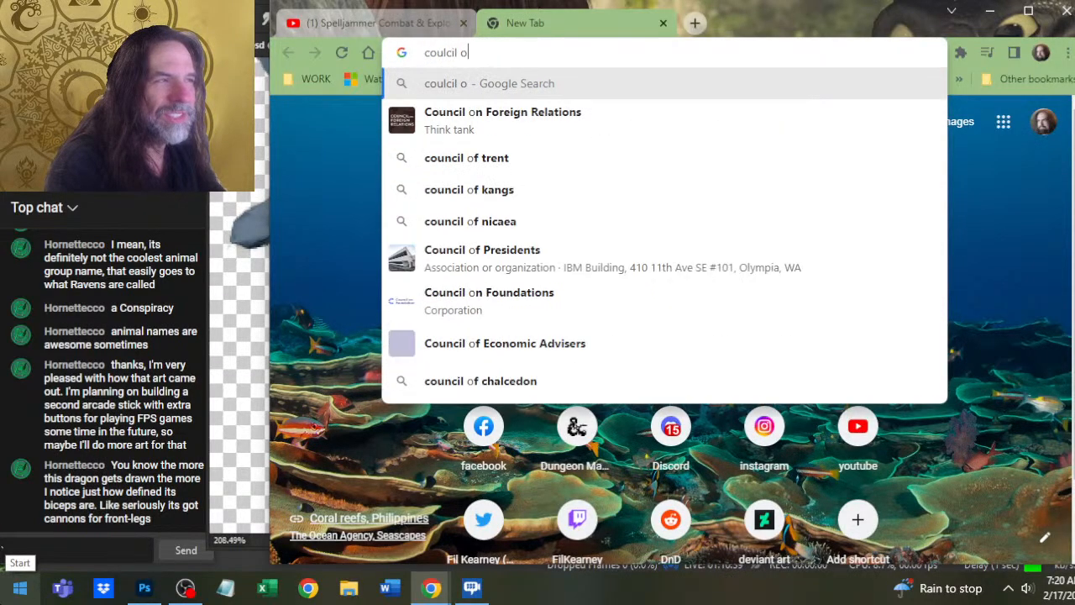
key("BackSpace")
key("BackSpace")
key("BackSpace")
key("BackSpace")
key("BackSpace")
key("BackSpace")
key("BackSpace")
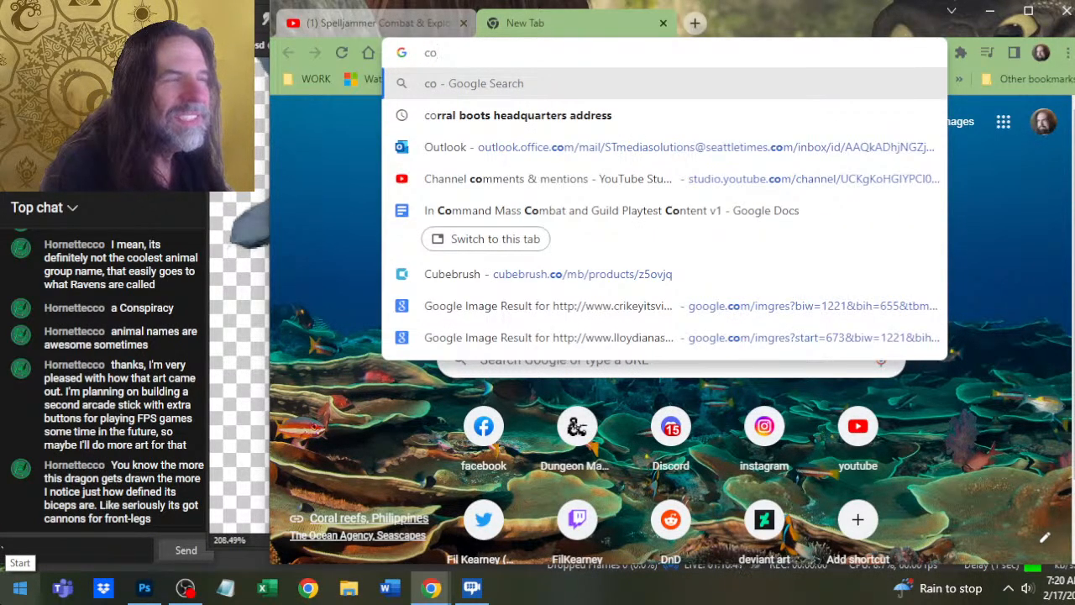
type("uncil of ")
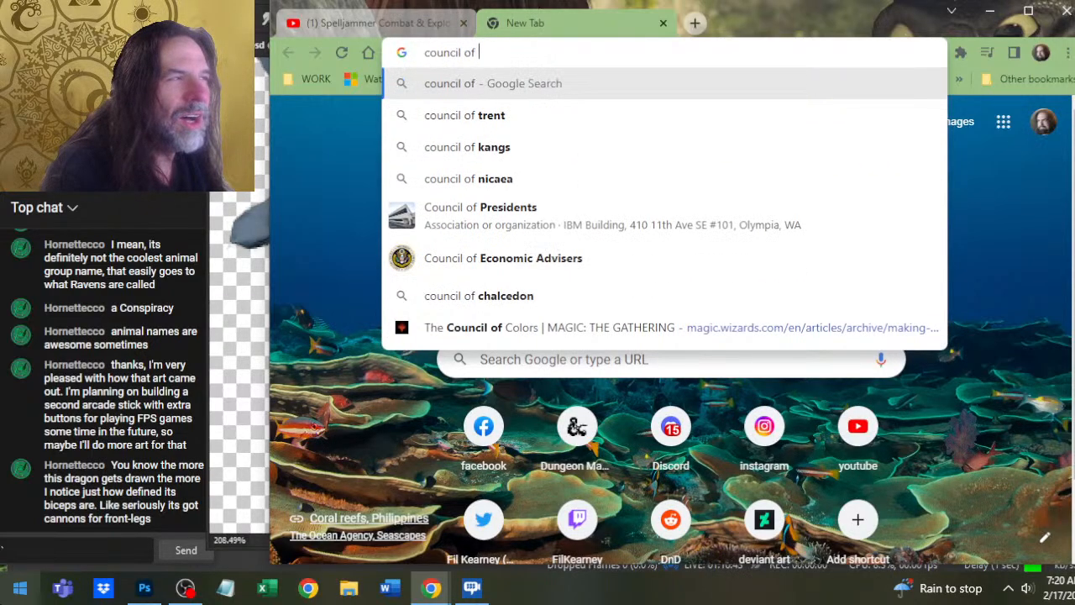
type("wyrms ")
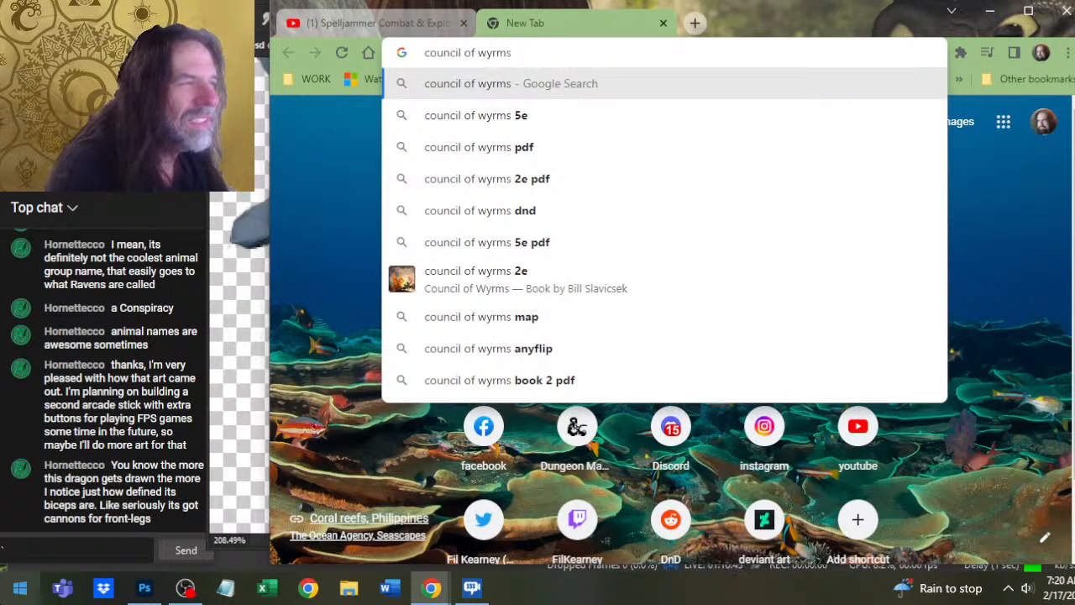
type("dnd")
key("Return")
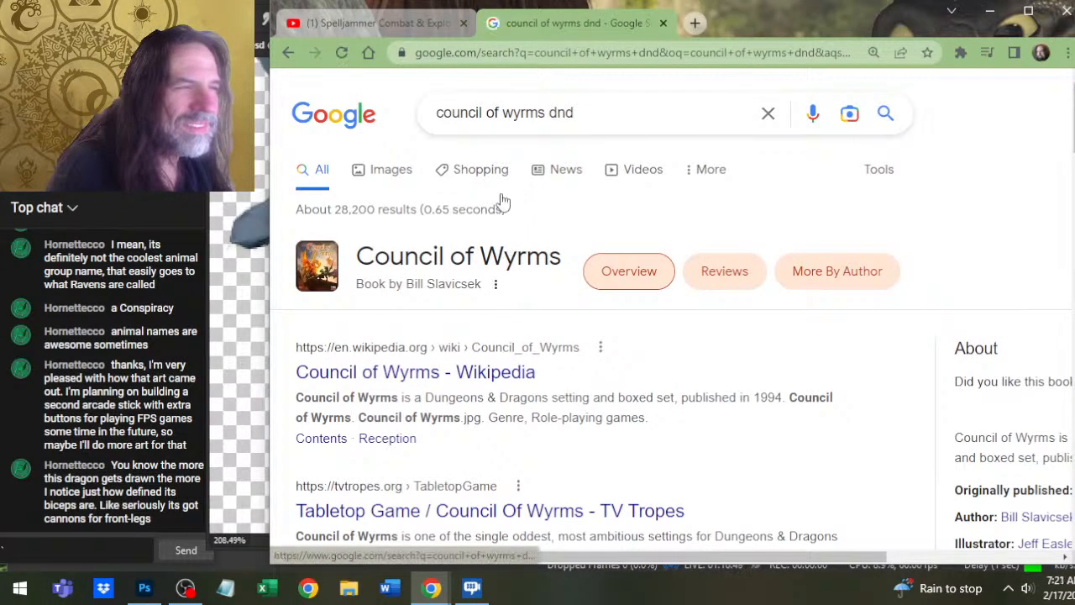
- Look through the image results and open the Noble Knight Games listing for the Council of Wyrms box set
left_click(397, 174)
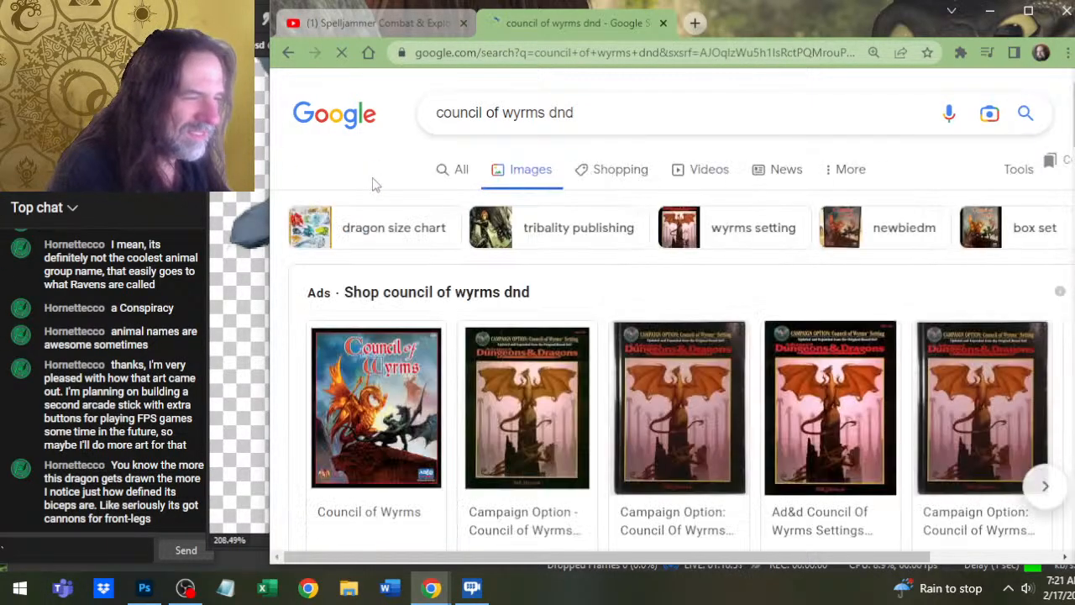
mouse_move(376, 391)
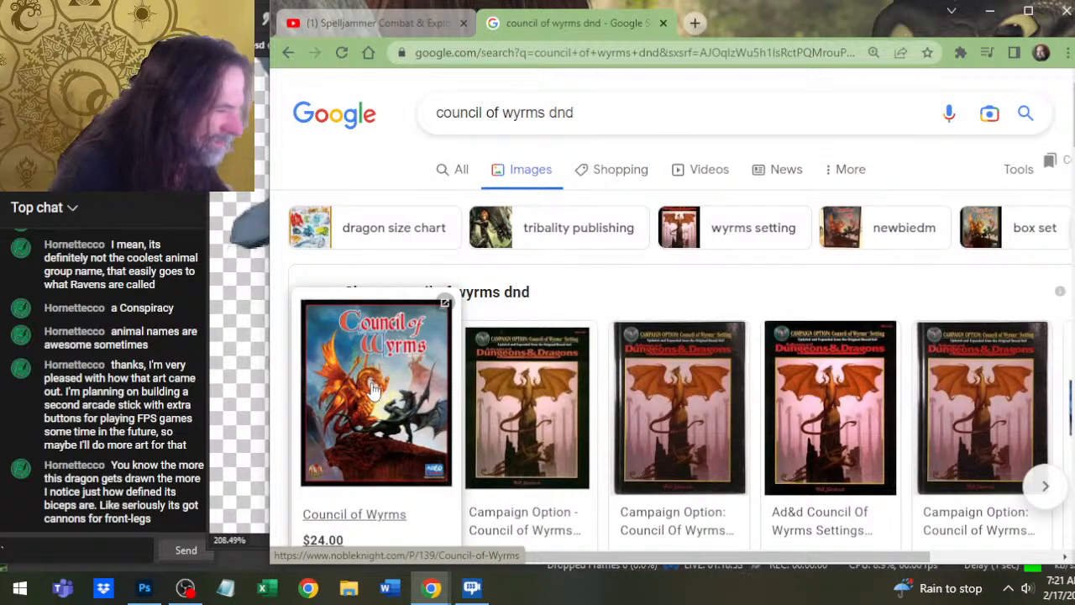
left_click(376, 390)
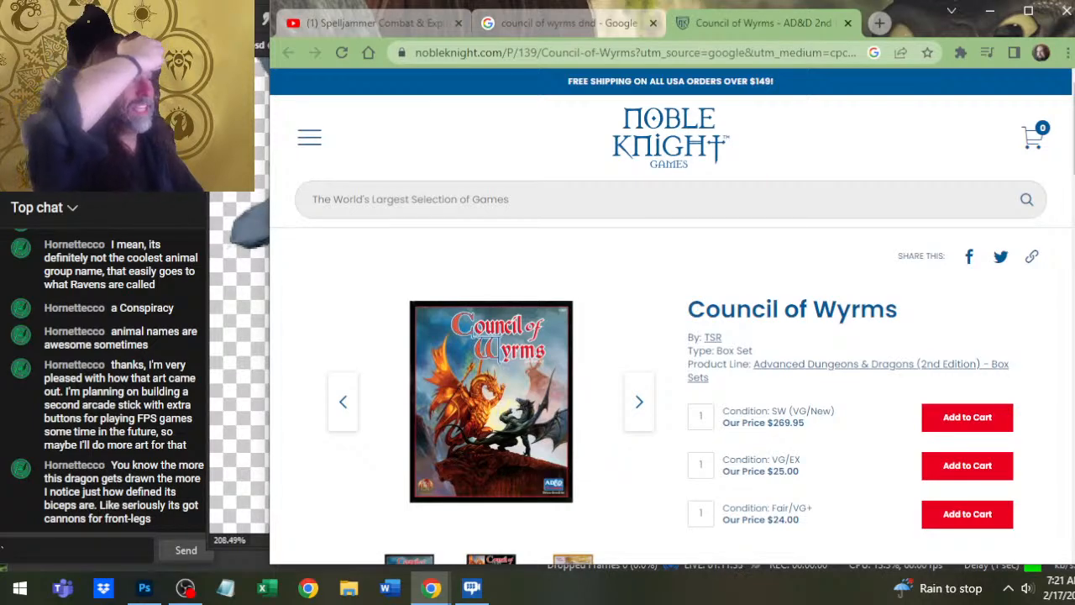
- Close the Council of Wyrms listing and the Google results, and return to the dragon painting in Photoshop
left_click(847, 23)
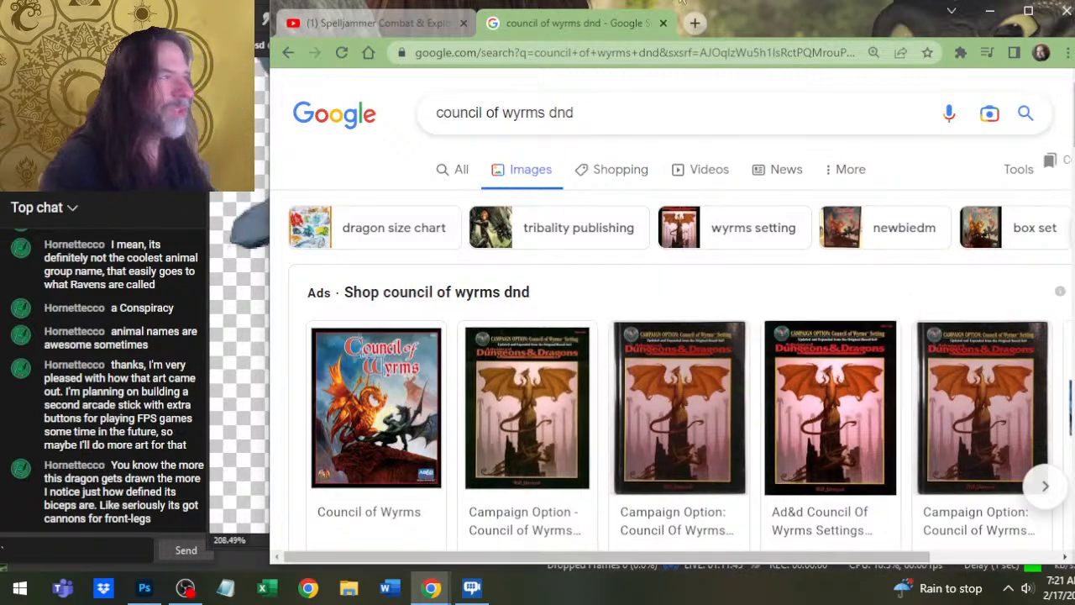
left_click(663, 23)
key("alt+Tab")
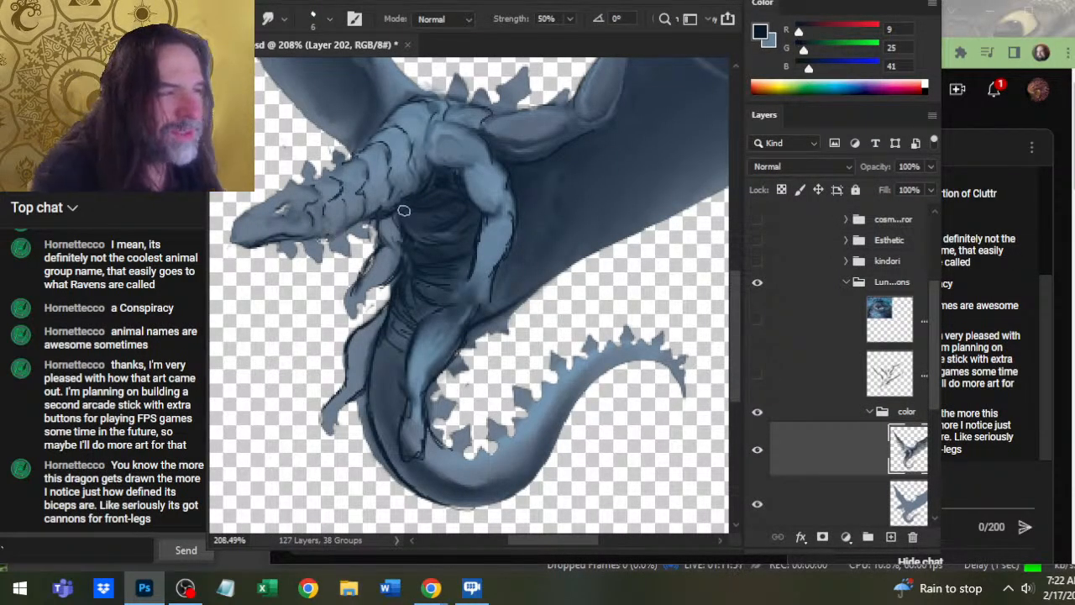
- Darken the underside of the neck above the far foreleg with thin strokes, and smudge them into the shoulder
key("b")
left_click_drag(374, 213, 341, 230)
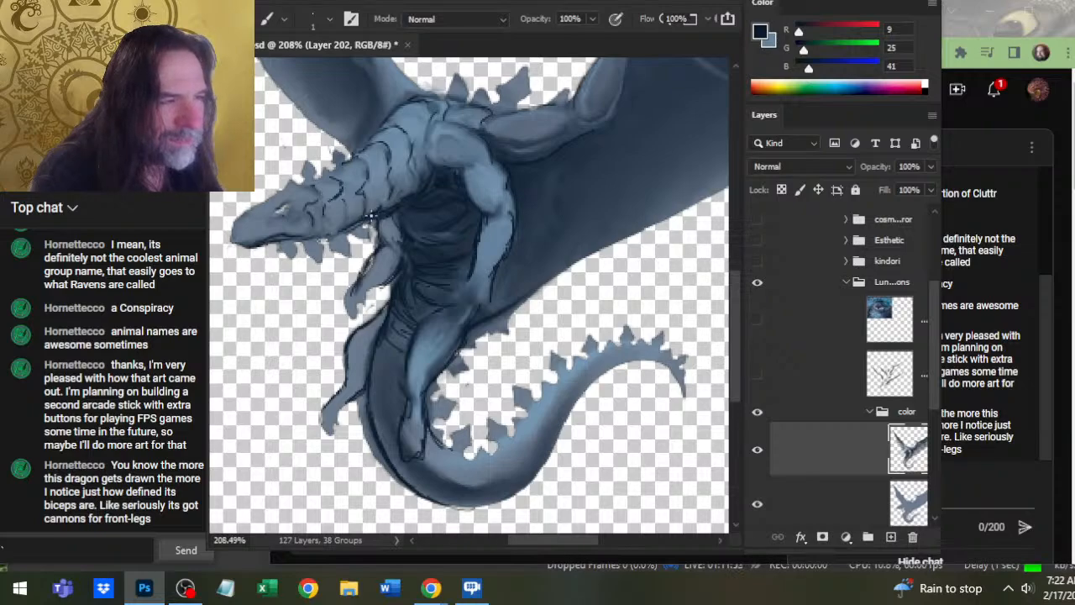
key("r")
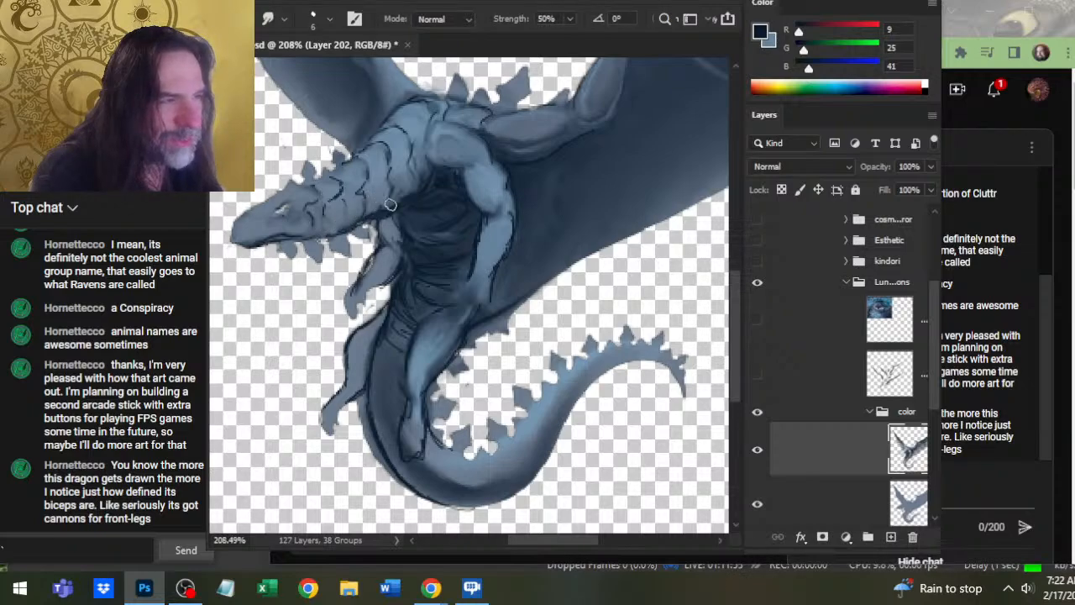
key("b")
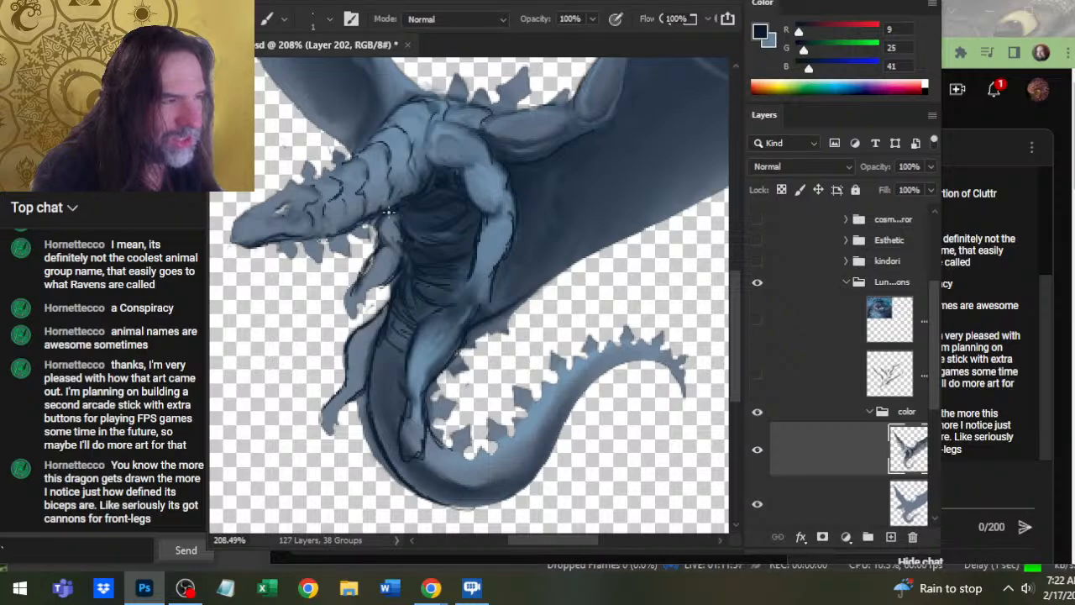
key("r")
key("b")
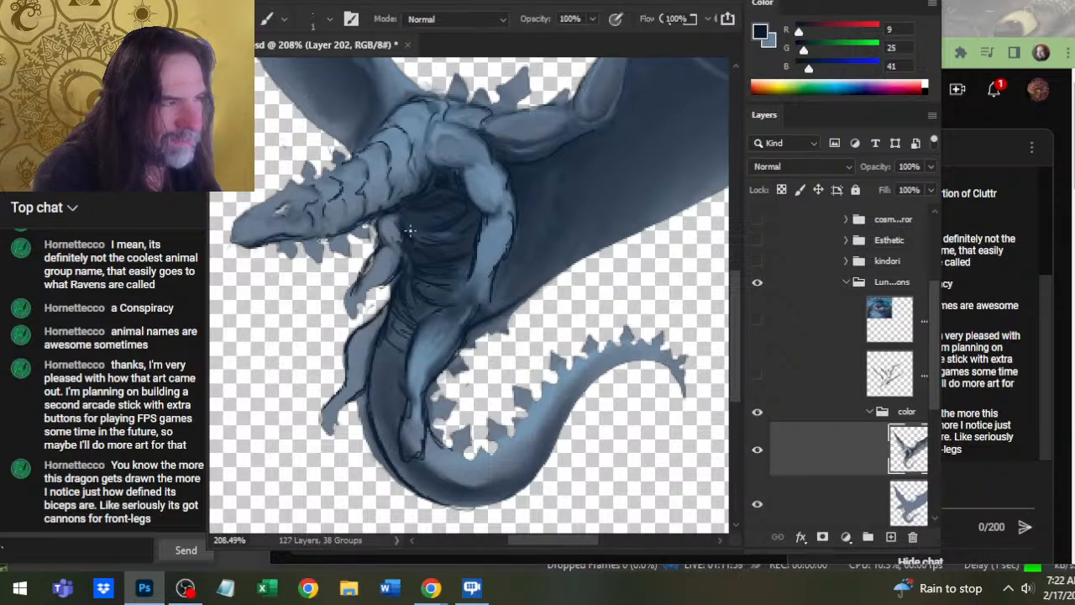
key("r")
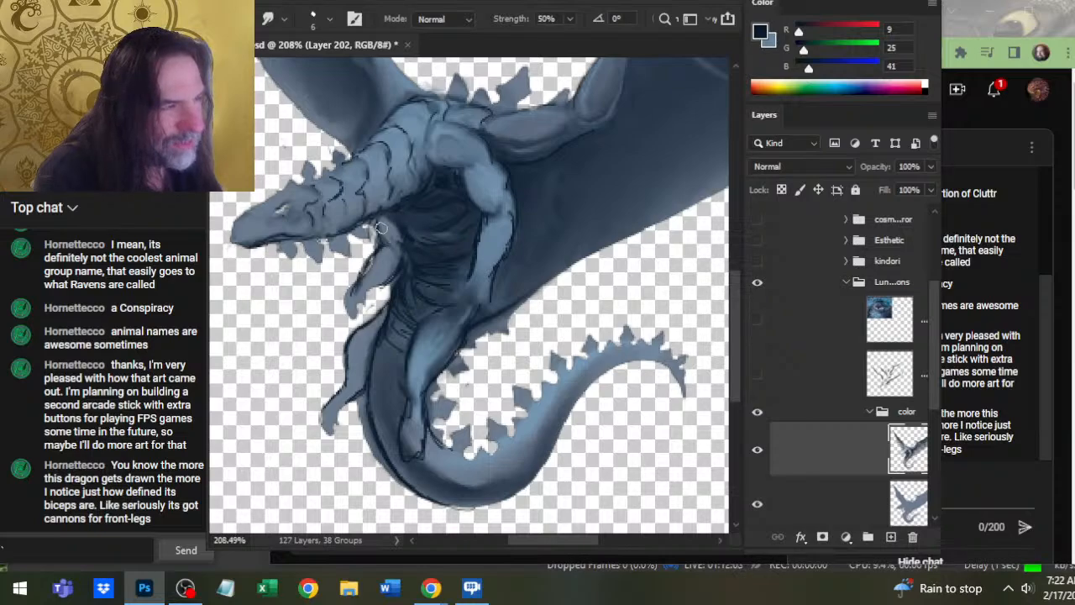
- Paint dark fold lines across the upper chest between the forelegs, and blend them with the Smudge tool
key("b")
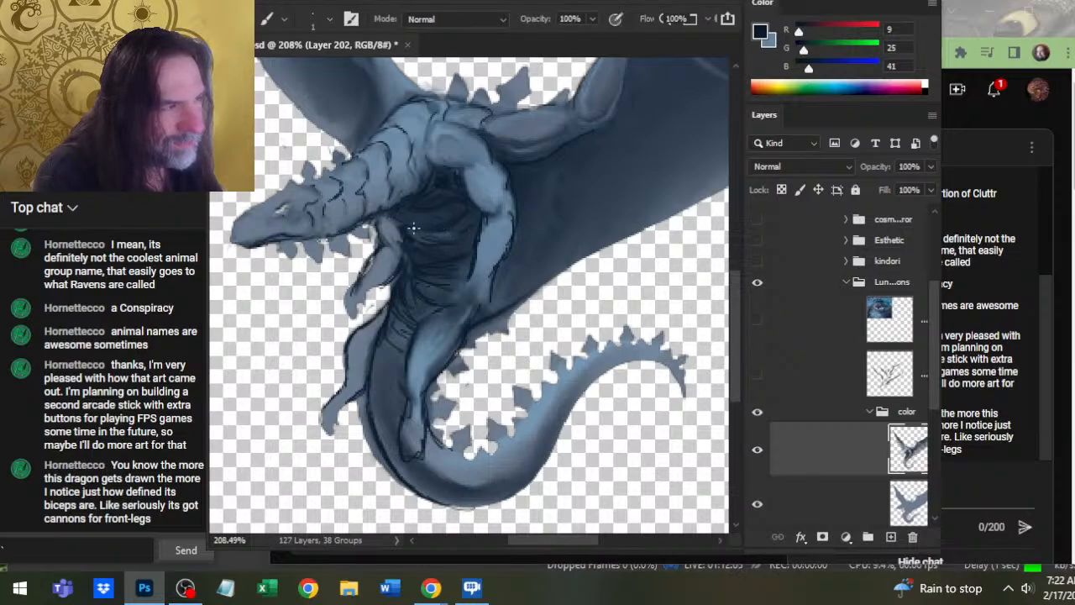
key("r")
key("b")
key("r")
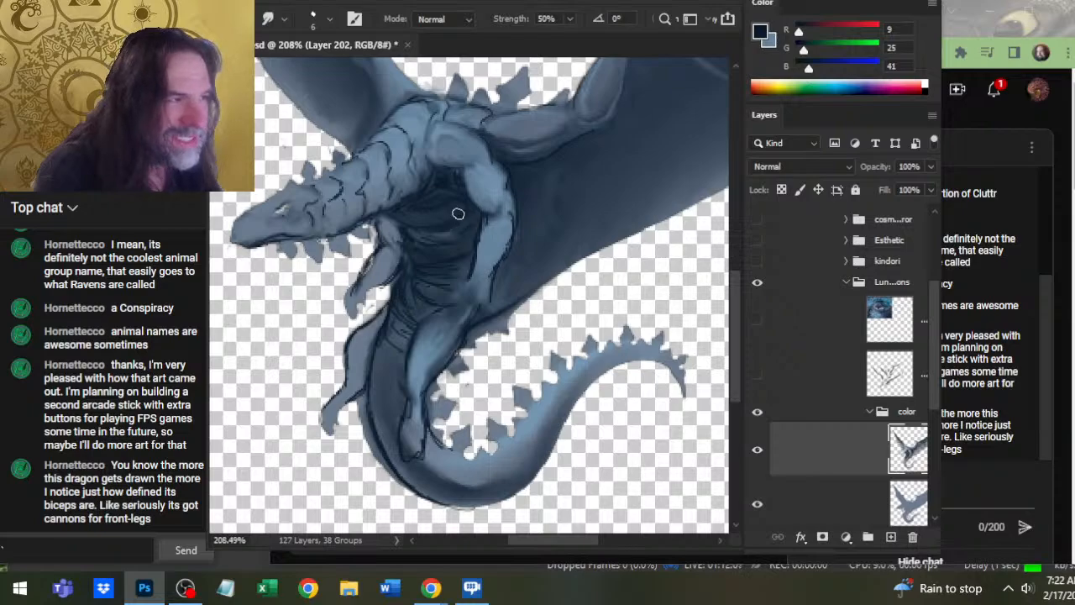
- Deepen the shadow on the chest along the near foreleg's inner edge with dark strokes, and smudge it smooth
key("b")
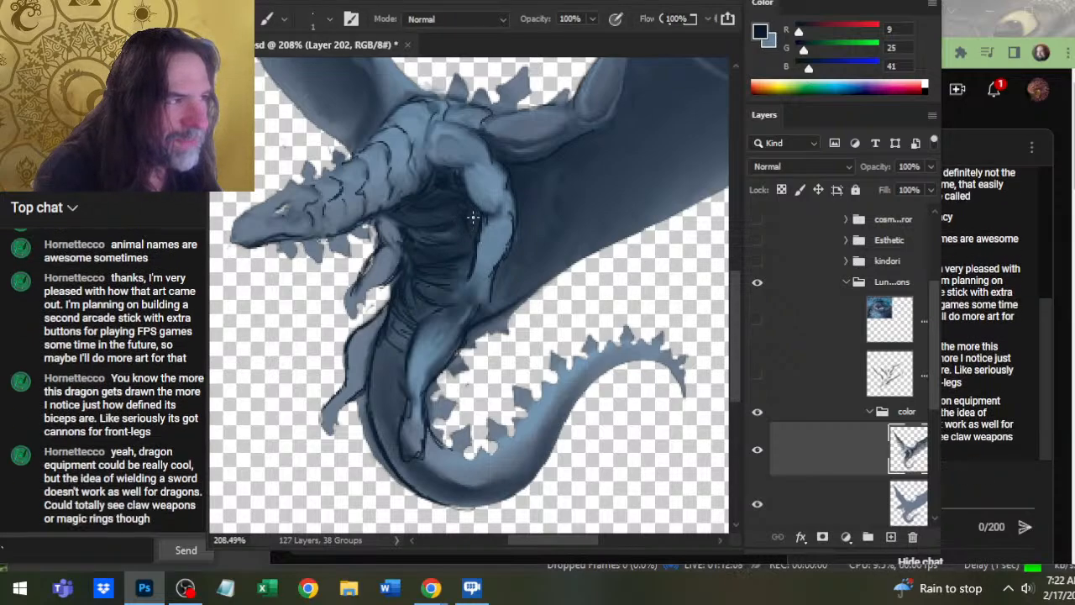
key("r")
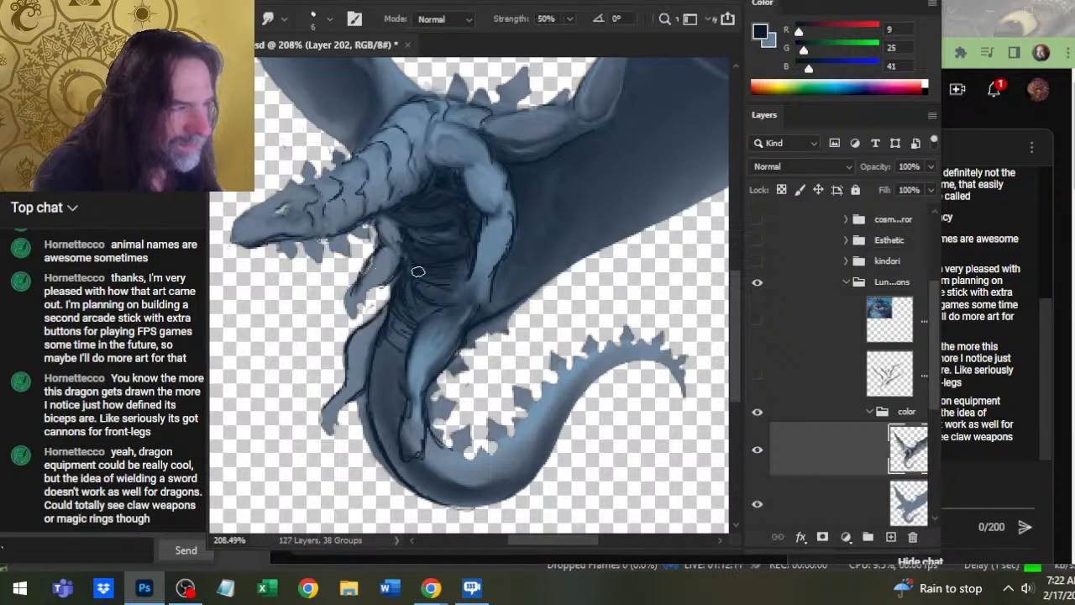
key("b")
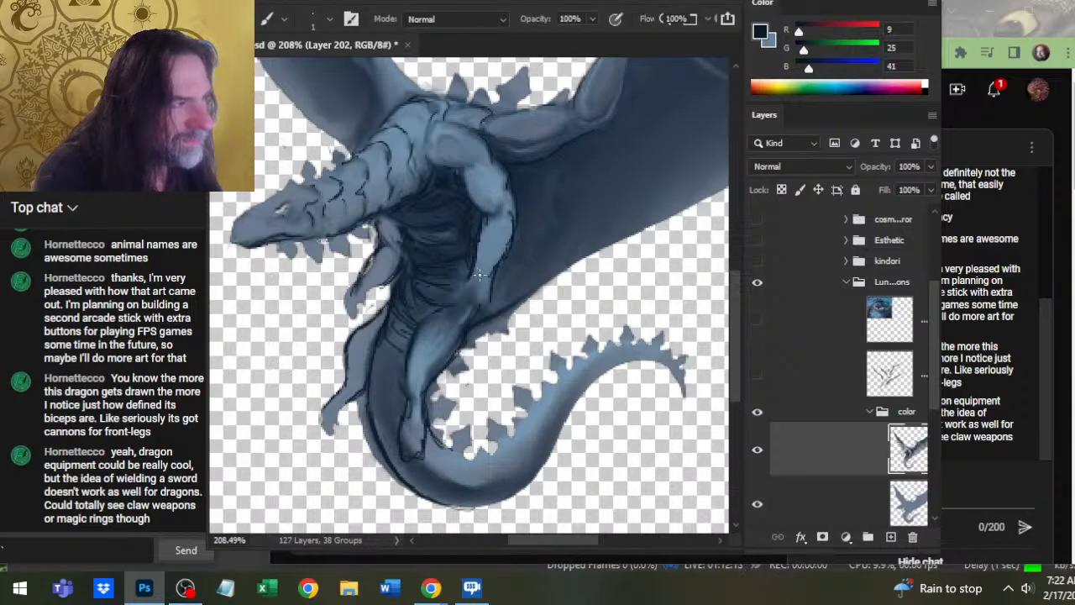
key("r")
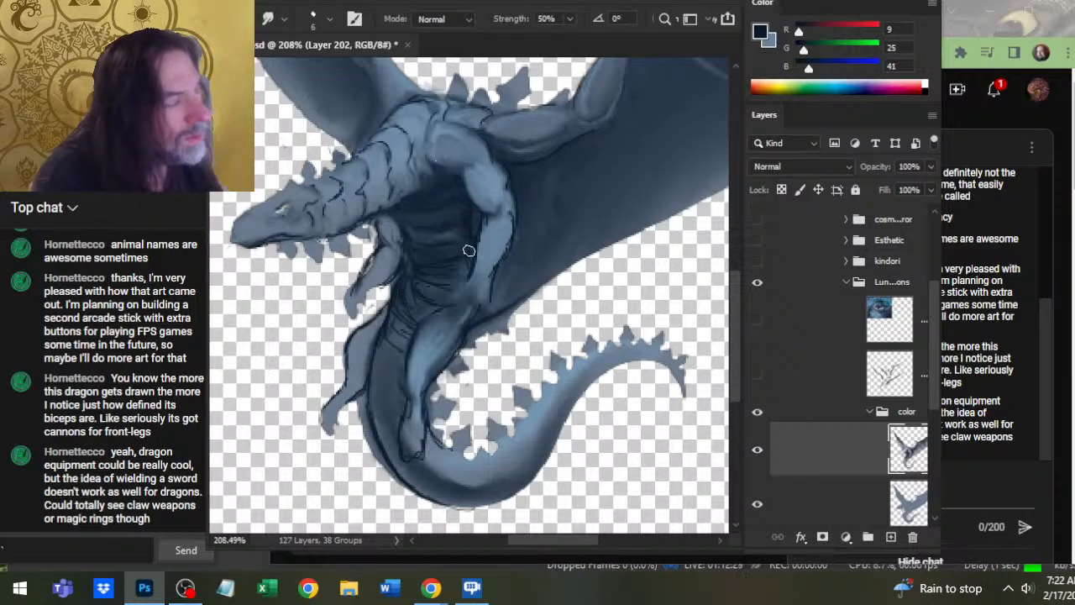
- Darken the shadow where the underside of the neck meets the upper chest with thin strokes, and smudge it smooth
key("z")
left_click_drag(466, 226, 420, 309)
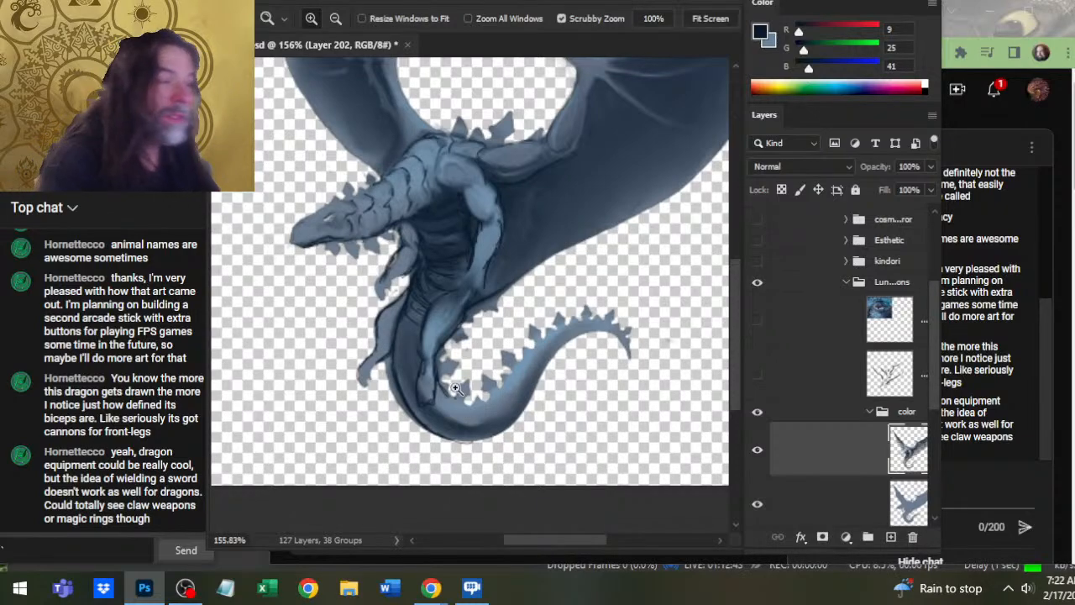
left_click_drag(466, 191, 485, 233)
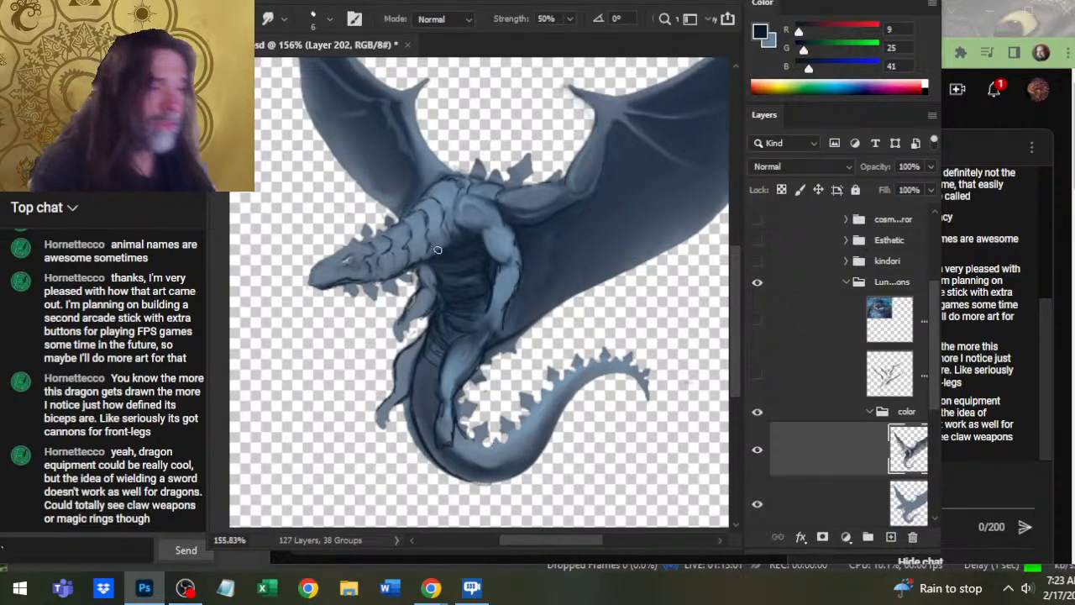
key("b")
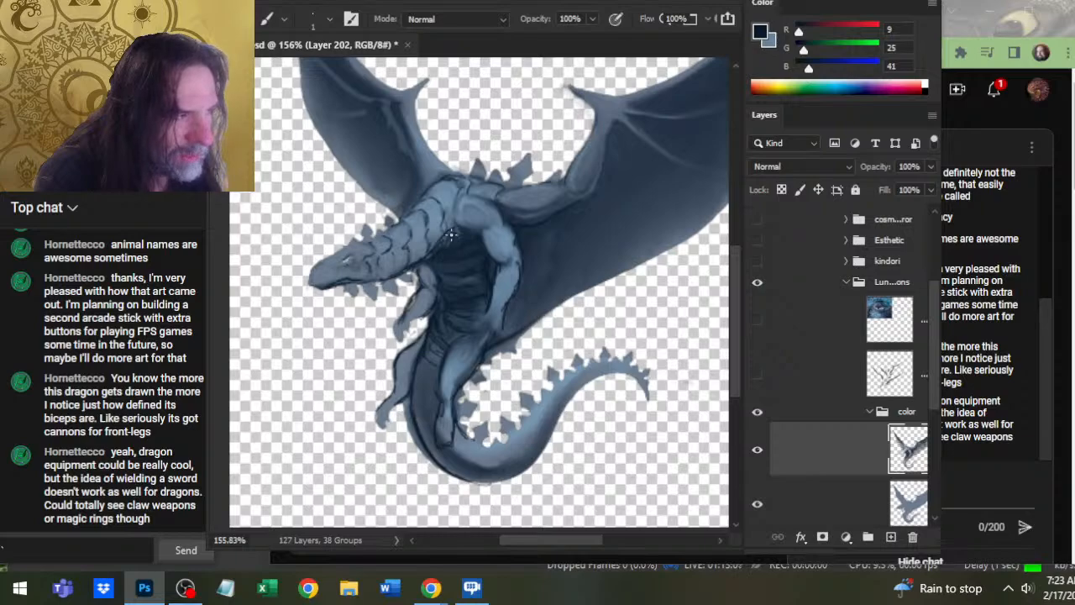
key("r")
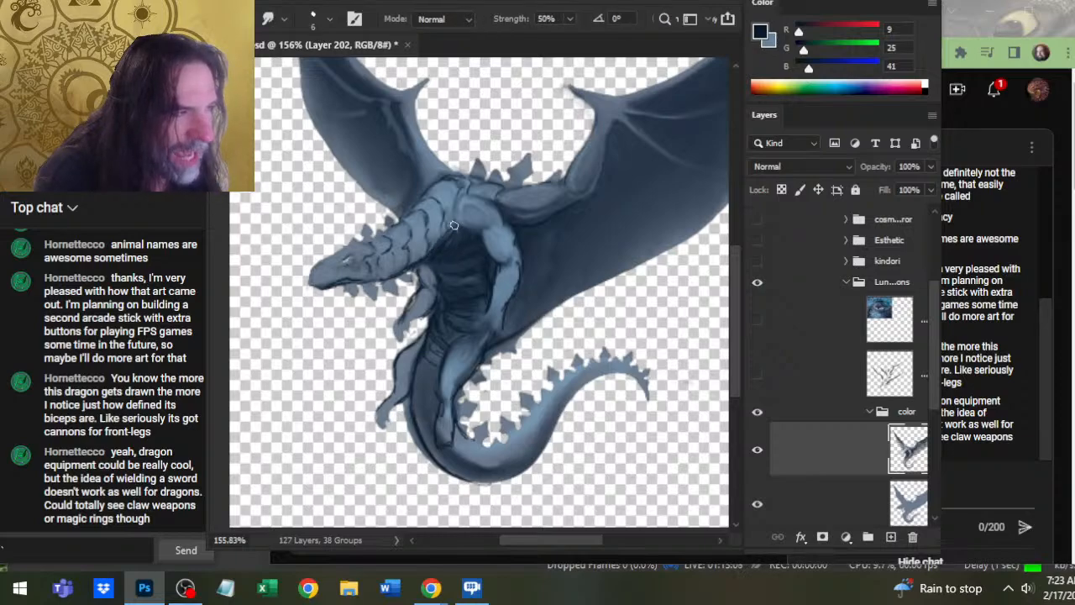
key("b")
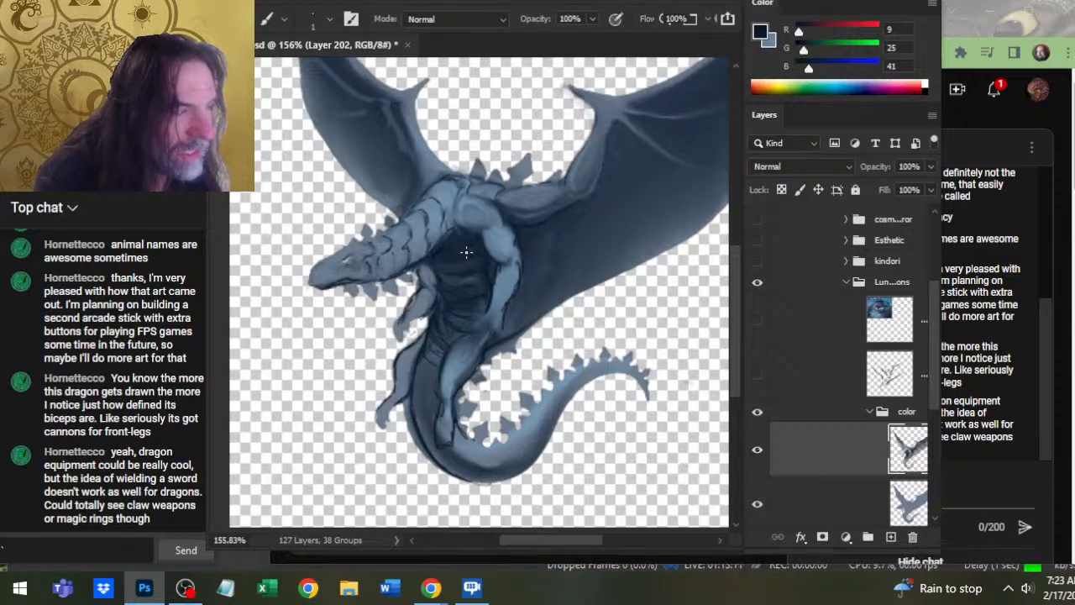
key("r")
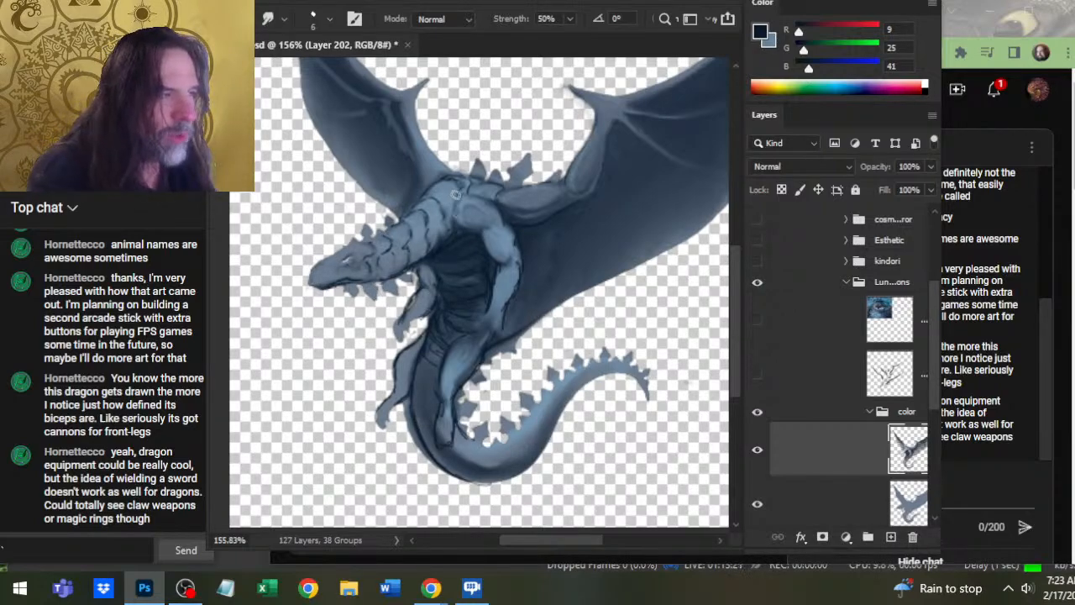
- Paint thin dark contour lines across the base of the neck beside the near shoulder, and soften them with the Smudge tool
key("b")
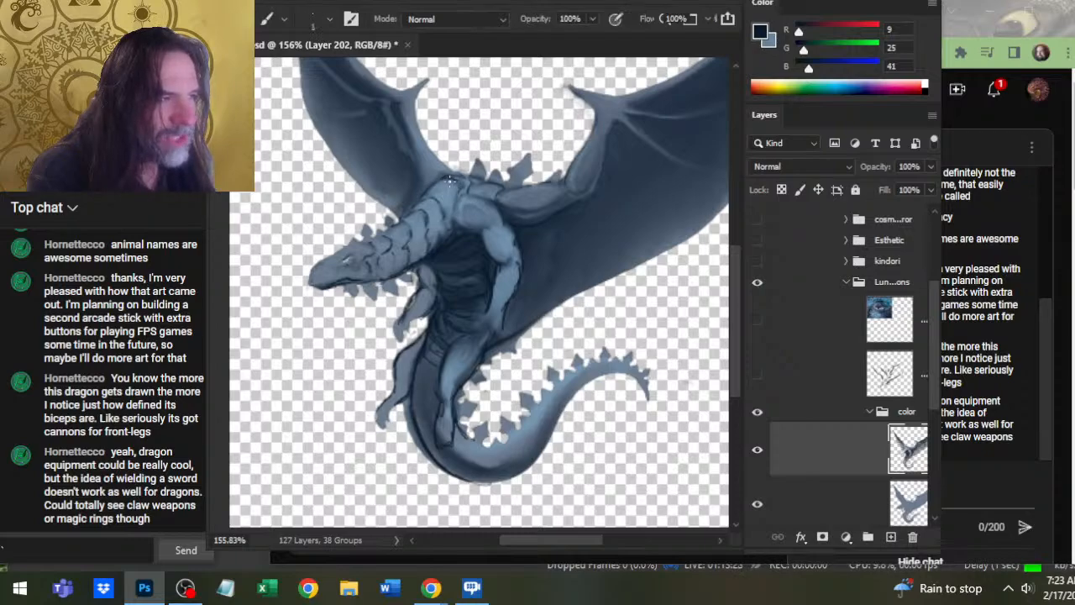
key("r")
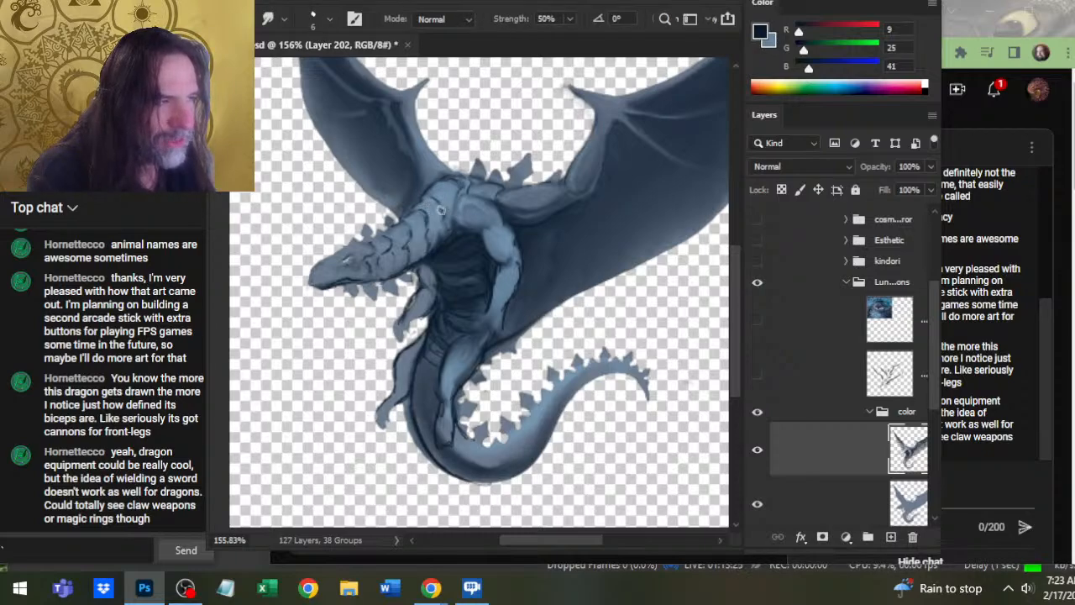
key("b")
key("r")
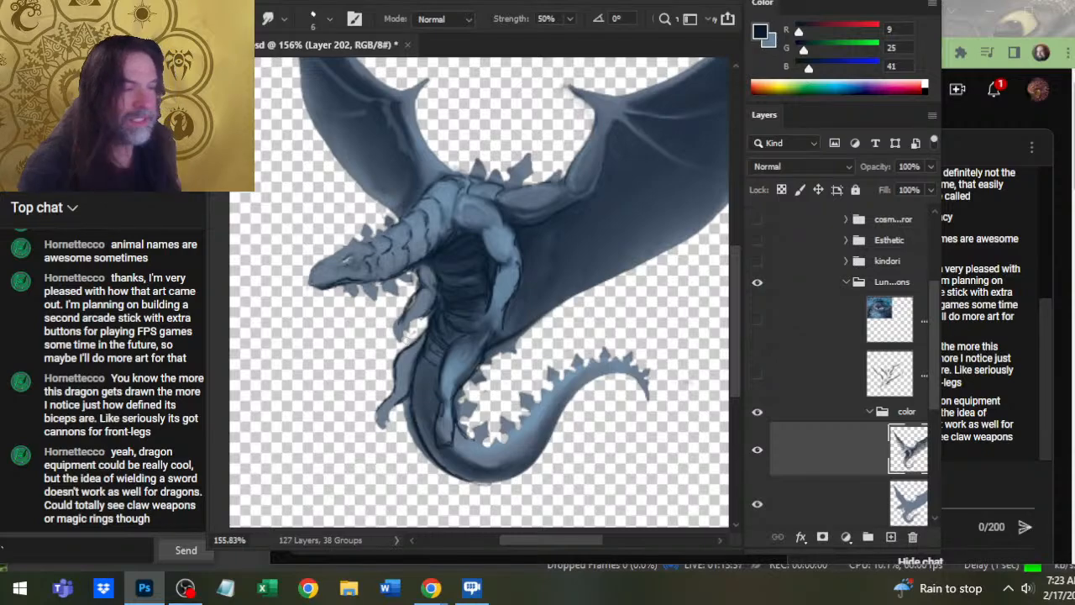
key("b")
key("r")
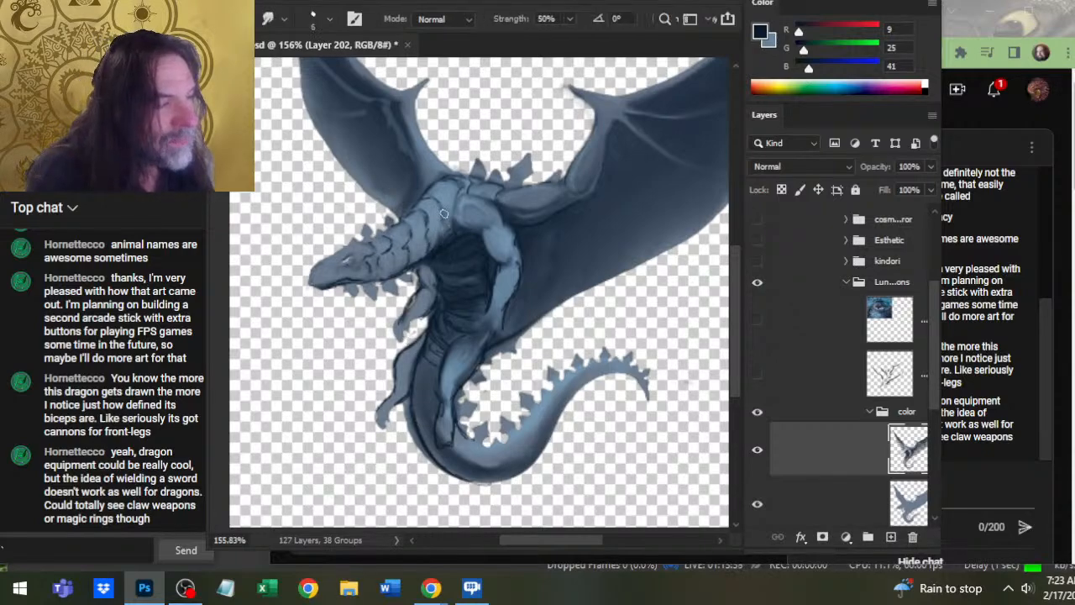
key("b")
key("r")
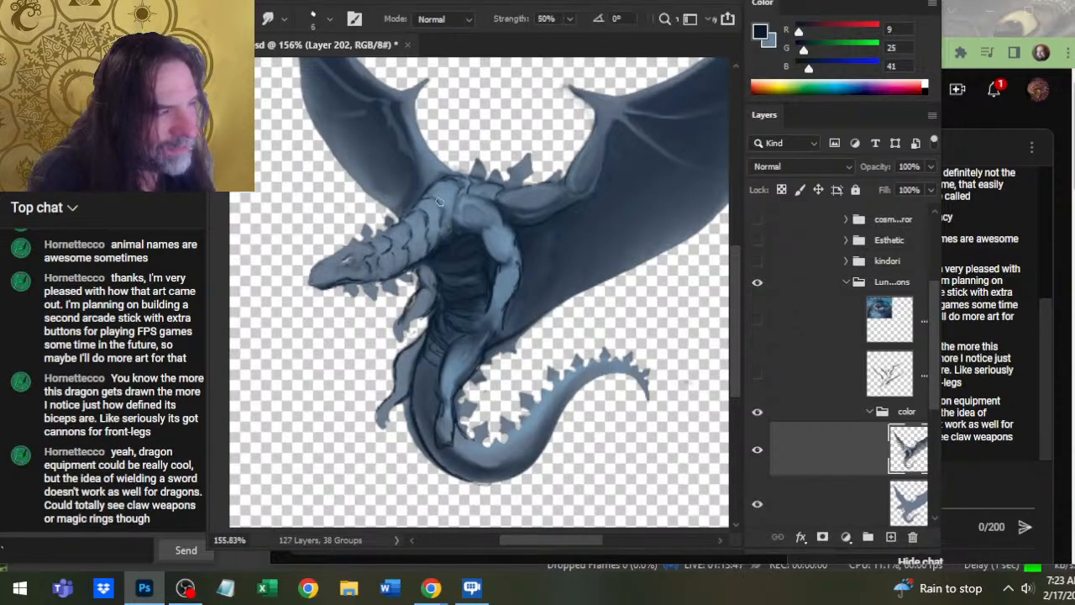
- Deepen the folds between the last neck plates and the near shoulder with dark strokes, and blend them toward the chest
key("b")
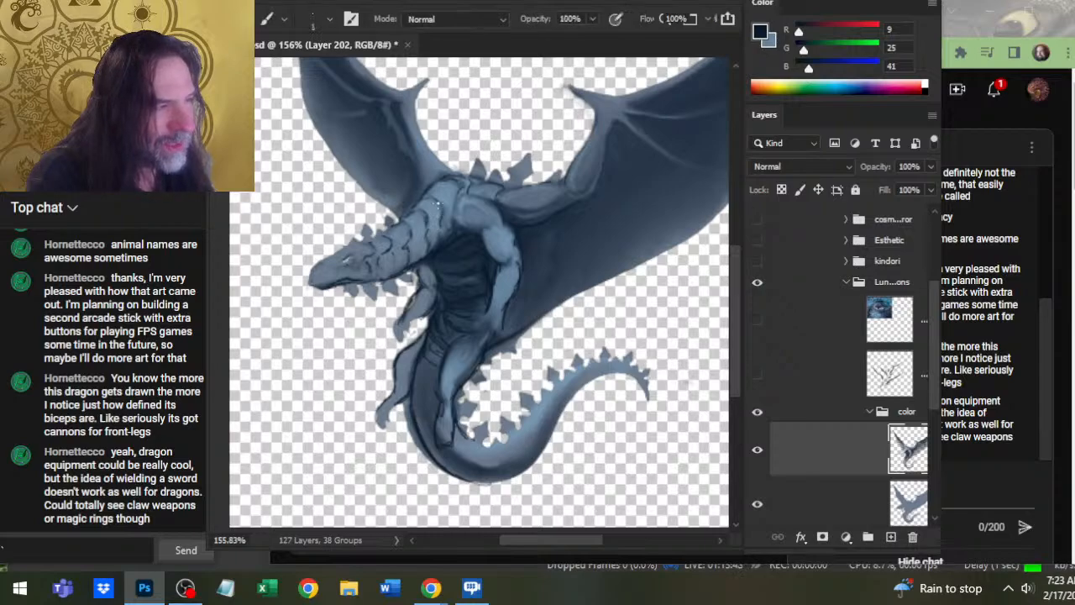
key("r")
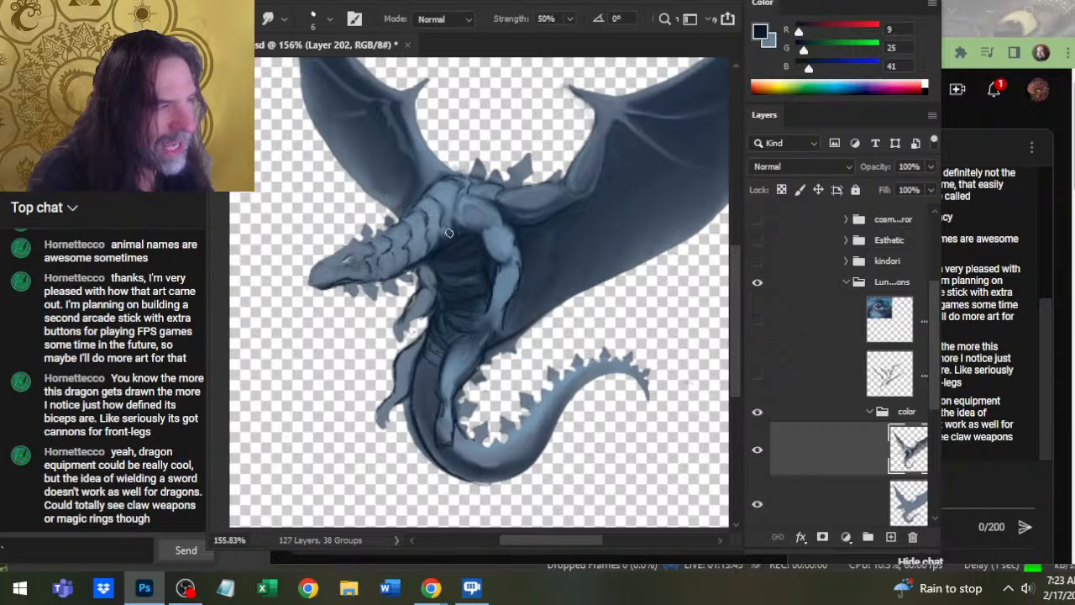
key("b")
key("r")
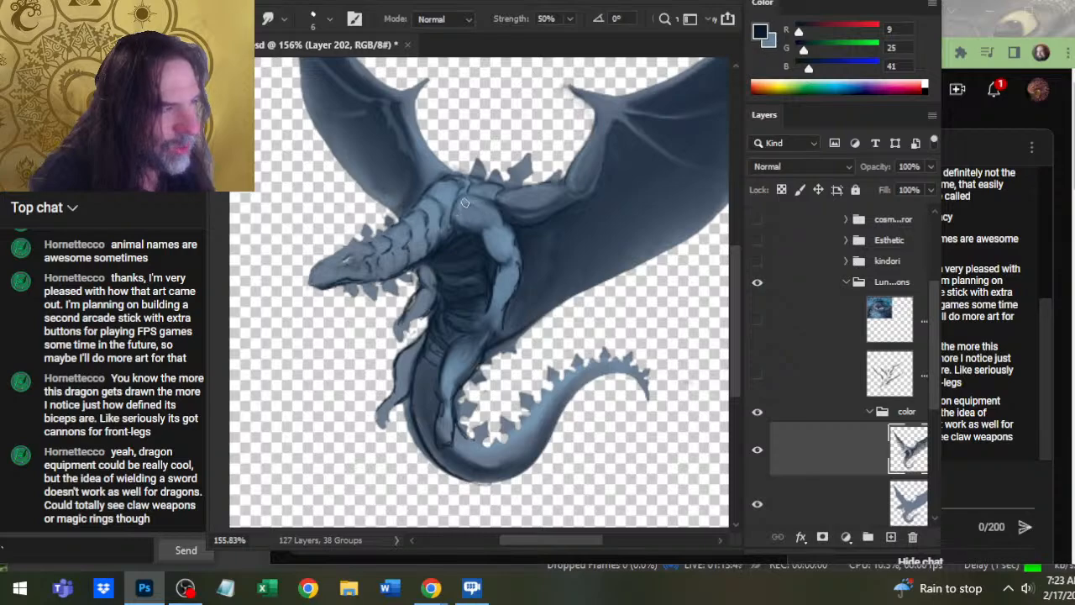
key("b")
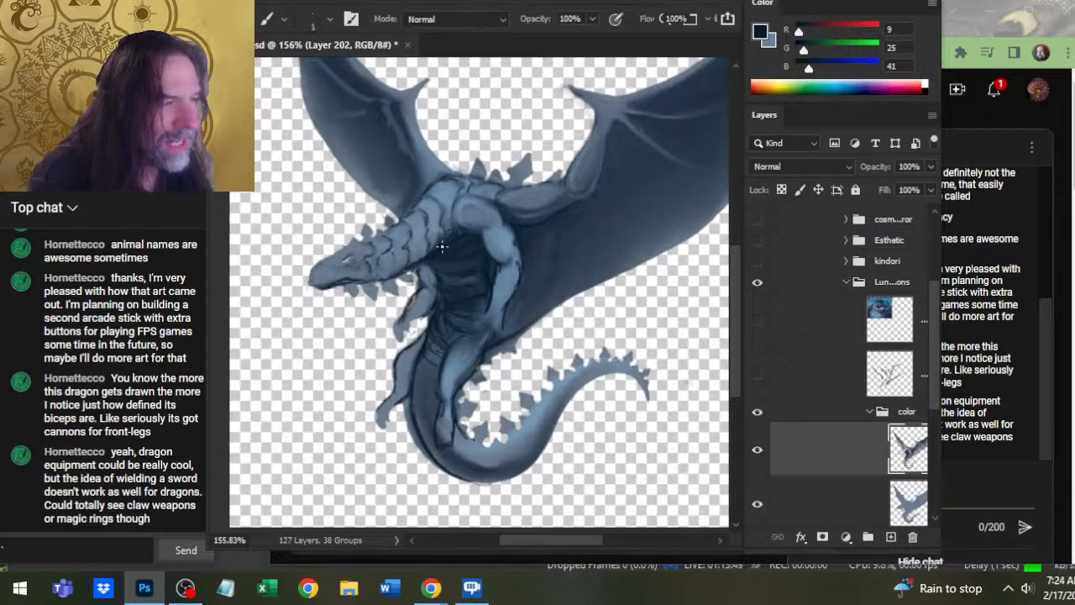
key("r")
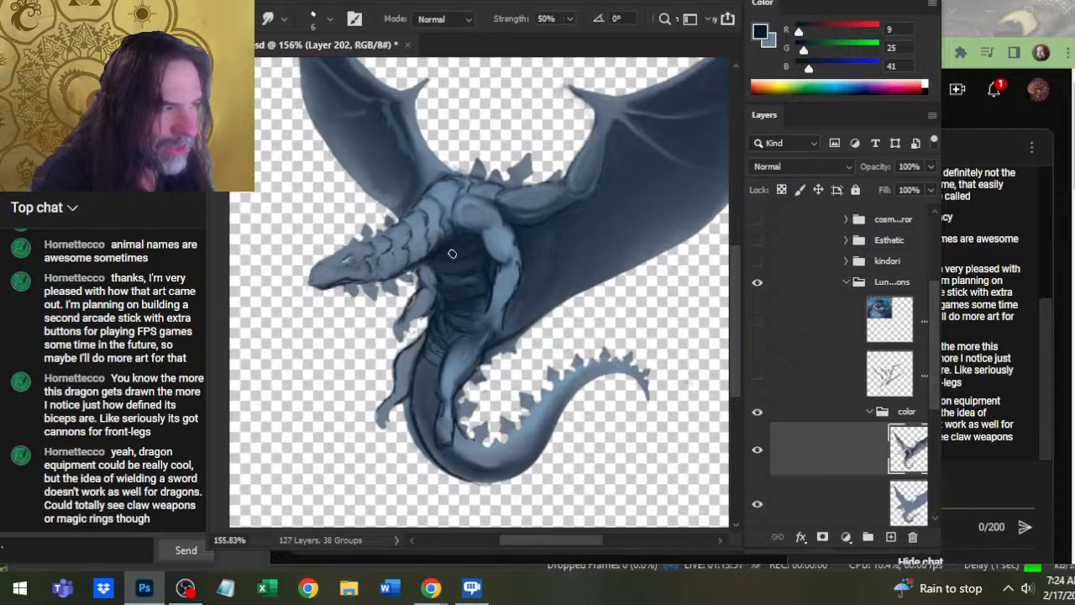
key("b")
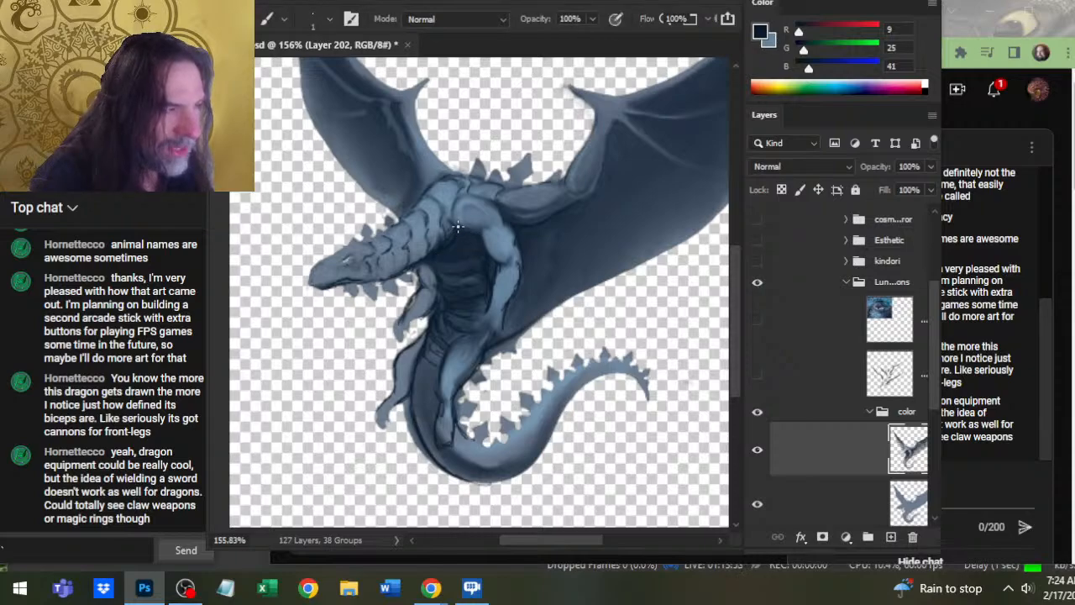
key("r")
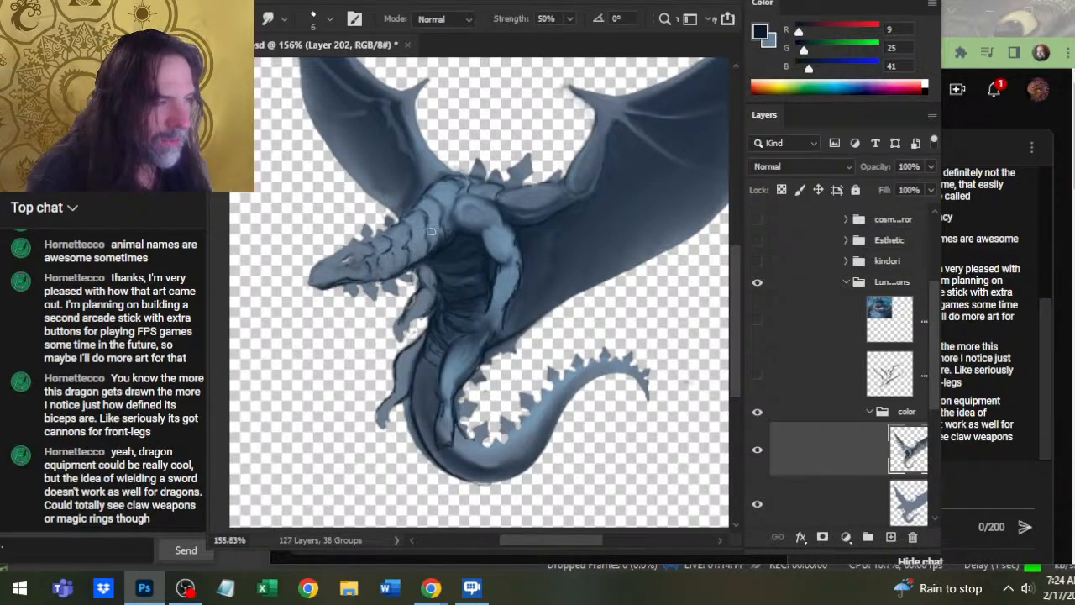
- Shade the upper chest directly beneath the neck with more dark strokes, and smudge them up to the neck's lower edge
key("b")
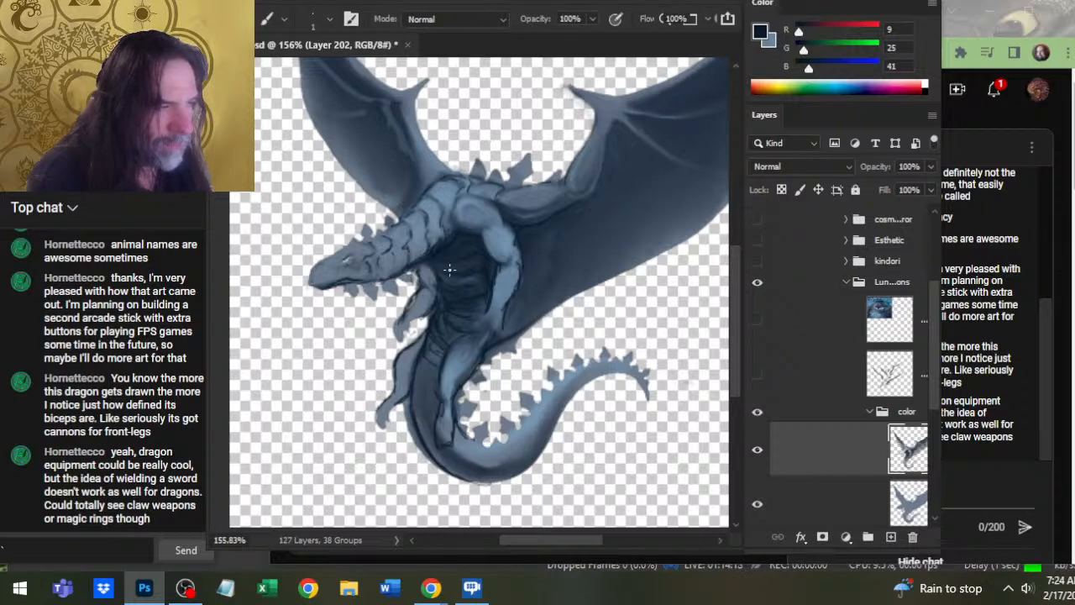
key("r")
key("b")
key("r")
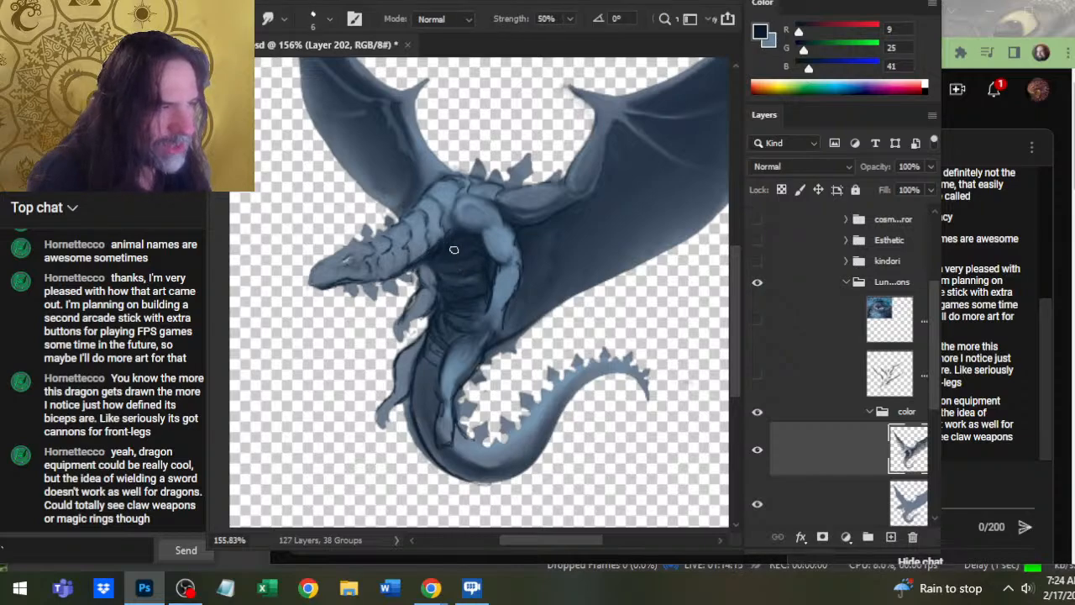
key("b")
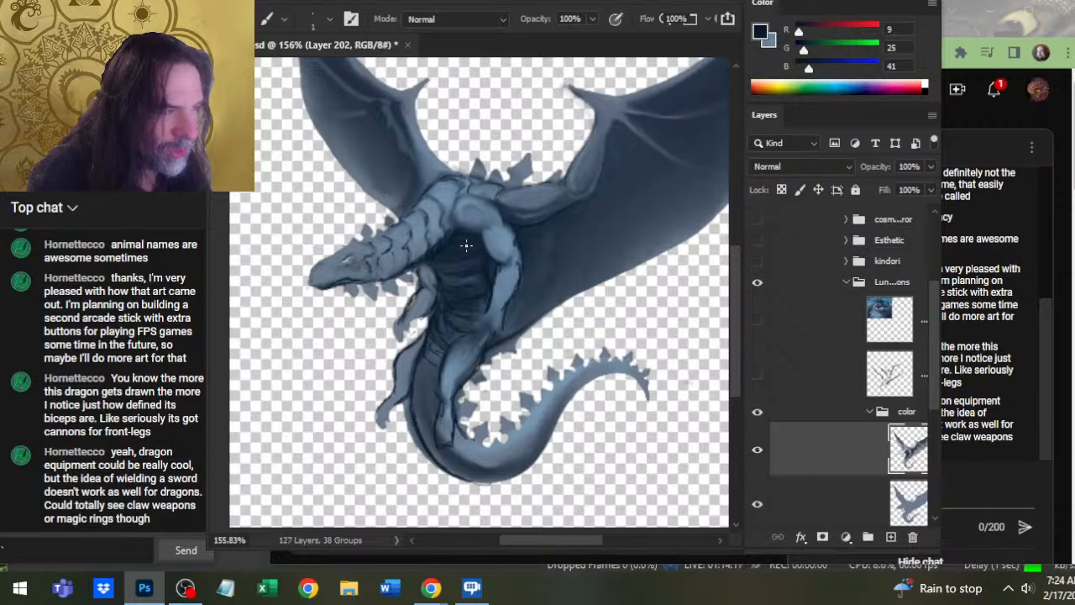
key("r")
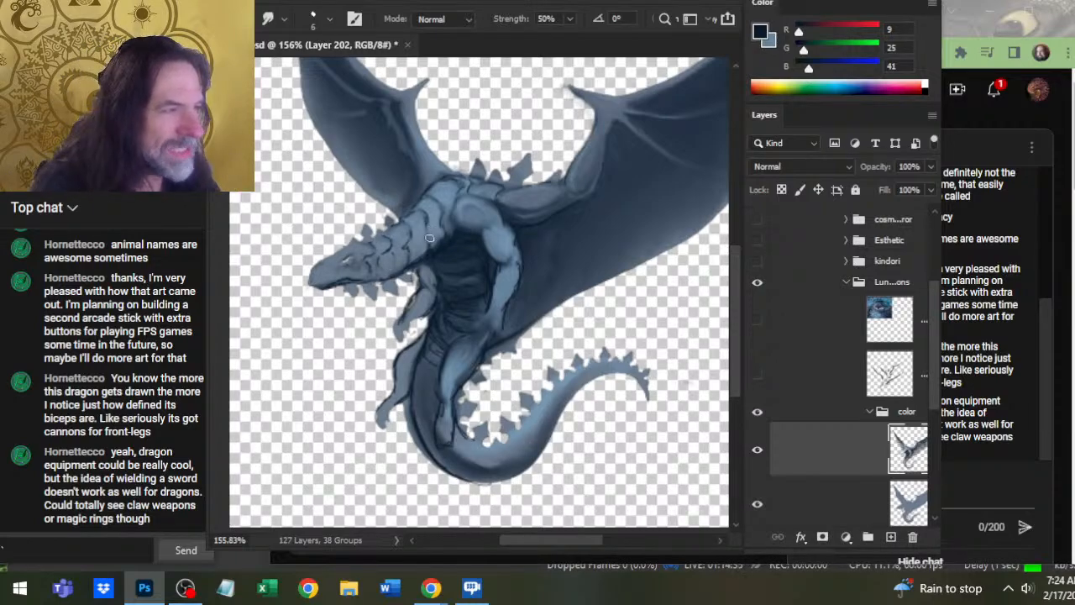
- Strengthen the dark scale lines on the neck just behind the head, and blend them with the Smudge tool
key("b")
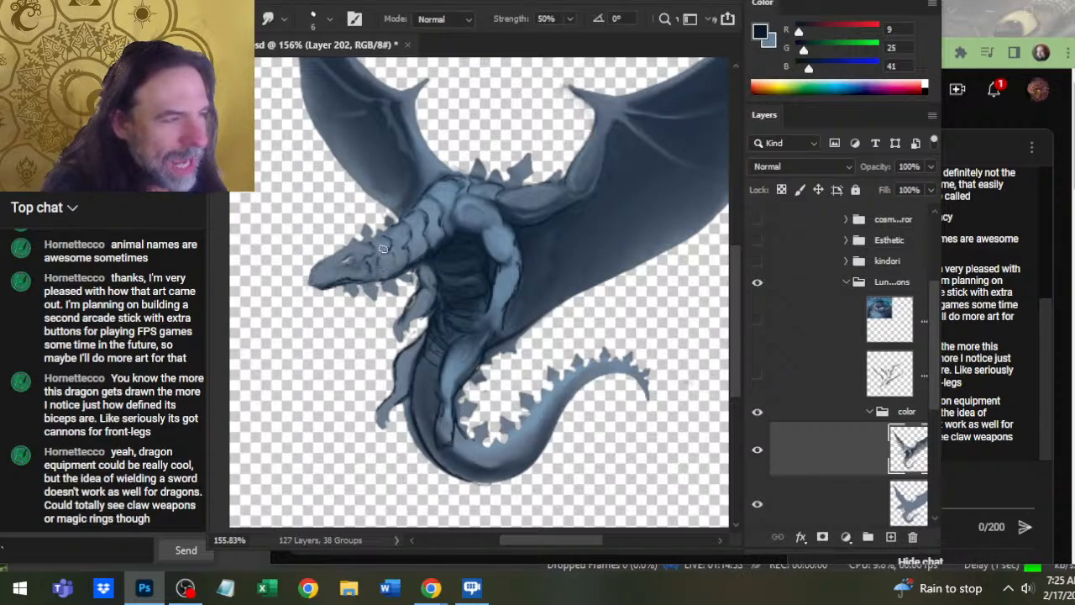
key("r")
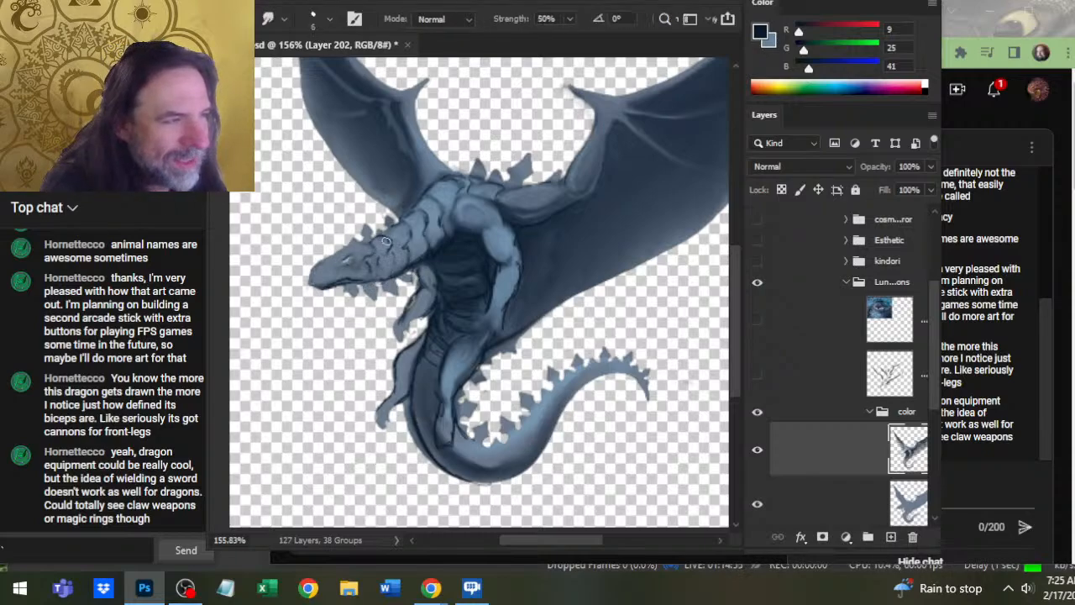
key("b")
key("r")
key("b")
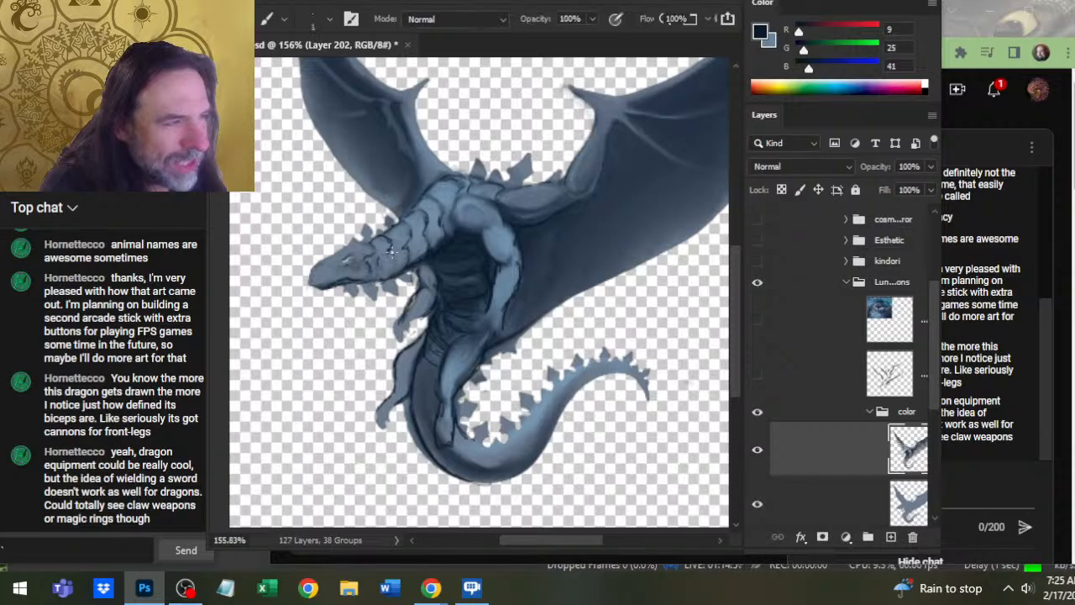
key("r")
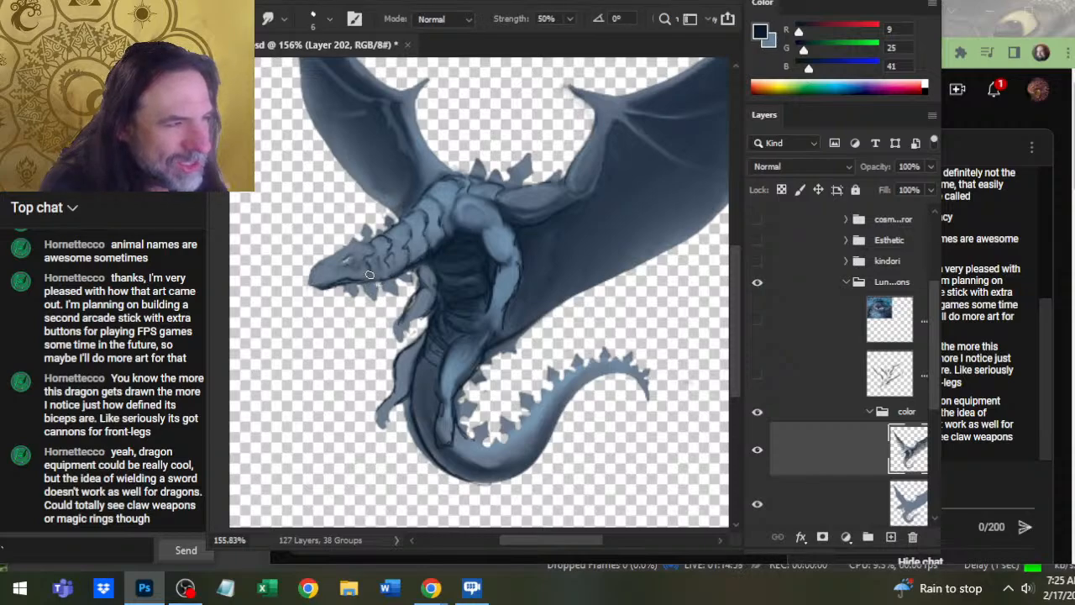
- Touch up the dark details on the dragon's cheek and jaw with small strokes, and smudge them into the head
key("b")
key("r")
key("b")
key("r")
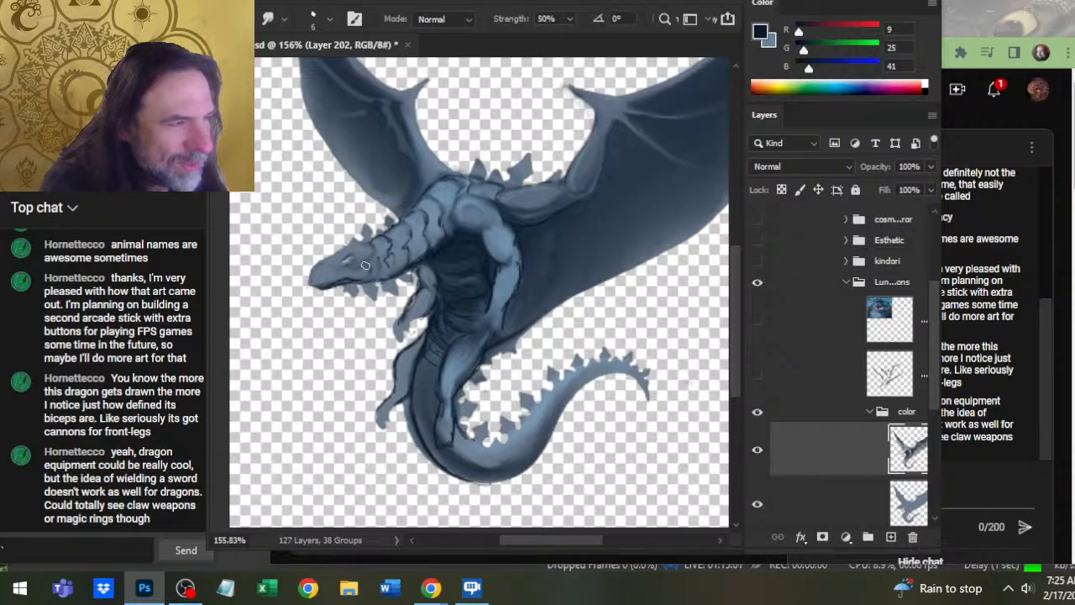
key("b")
key("r")
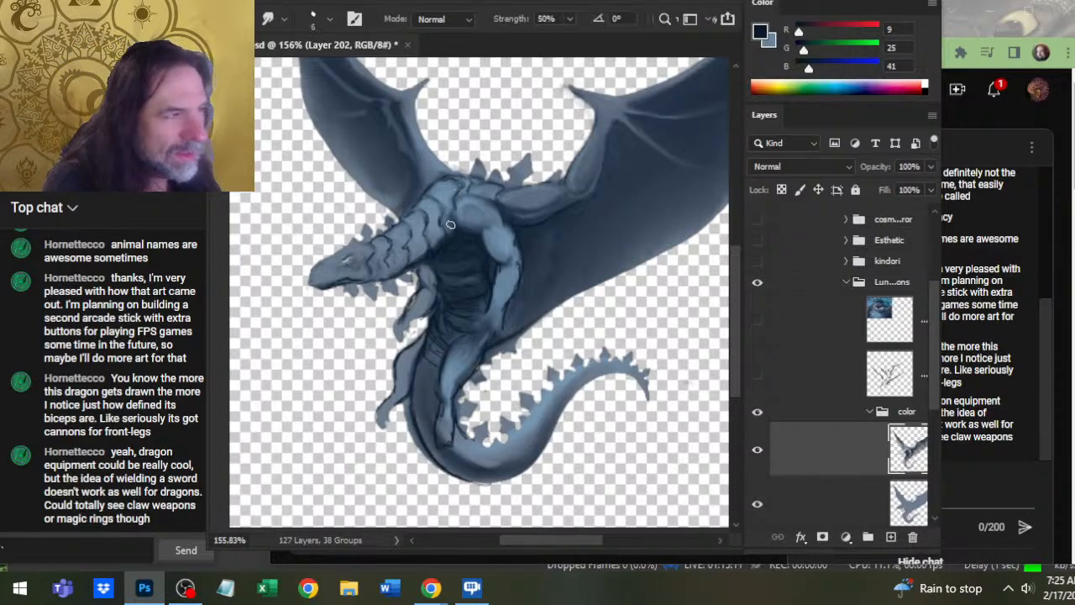
- Deepen the chest shadow beneath the near shoulder and along the near arm's inner edge with dark strokes, and blend it with the Smudge tool
key("b")
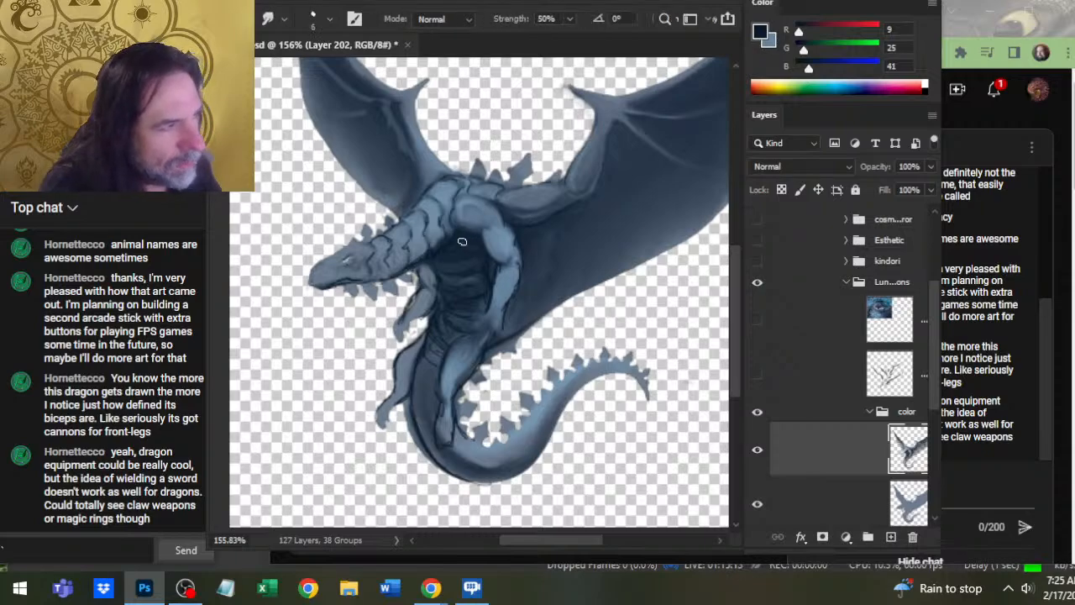
key("r")
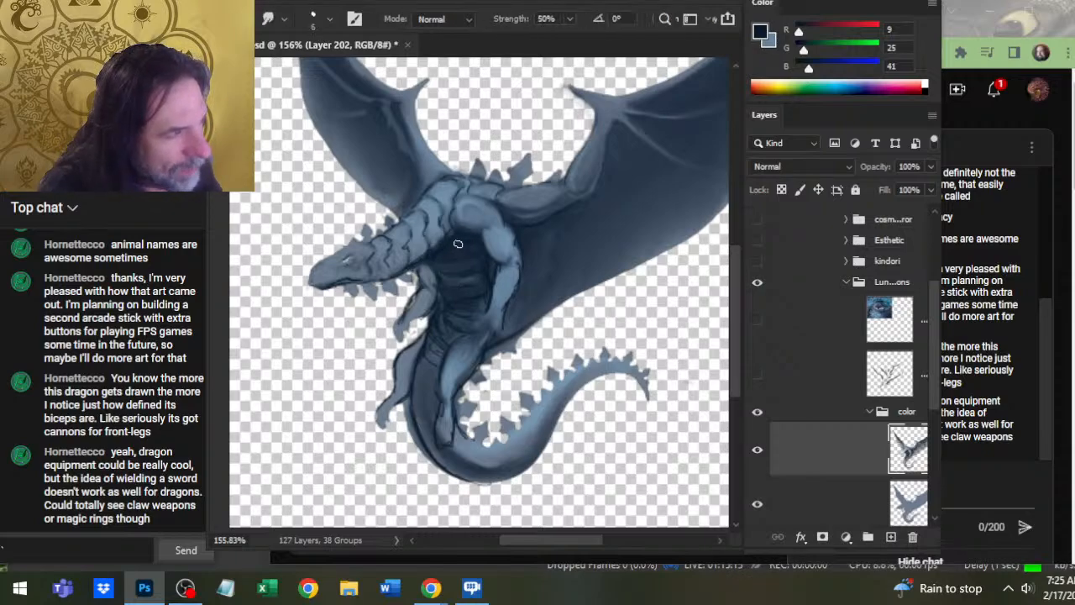
key("b")
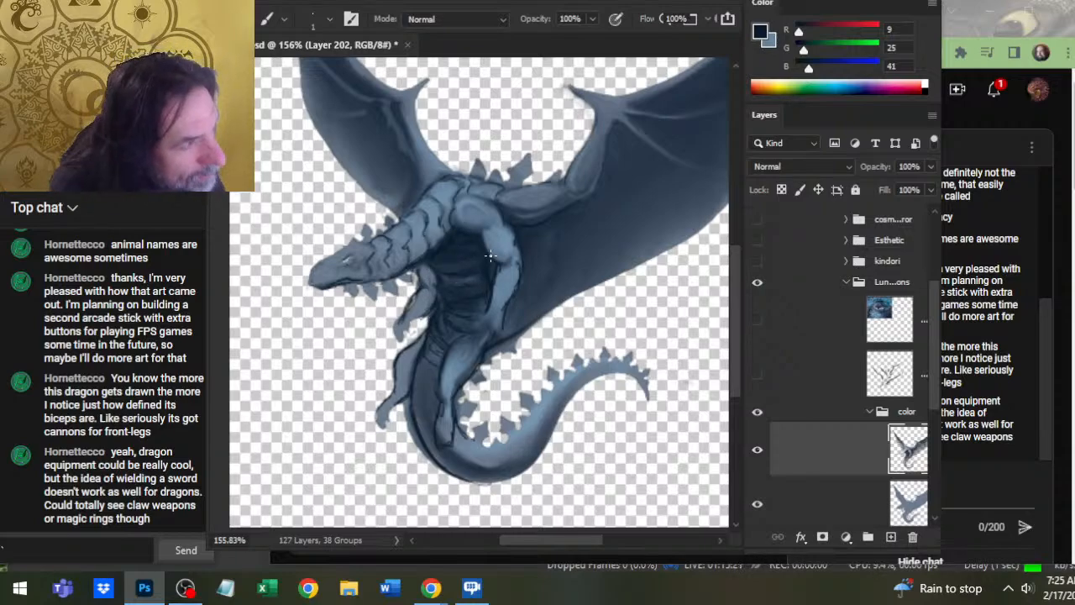
key("r")
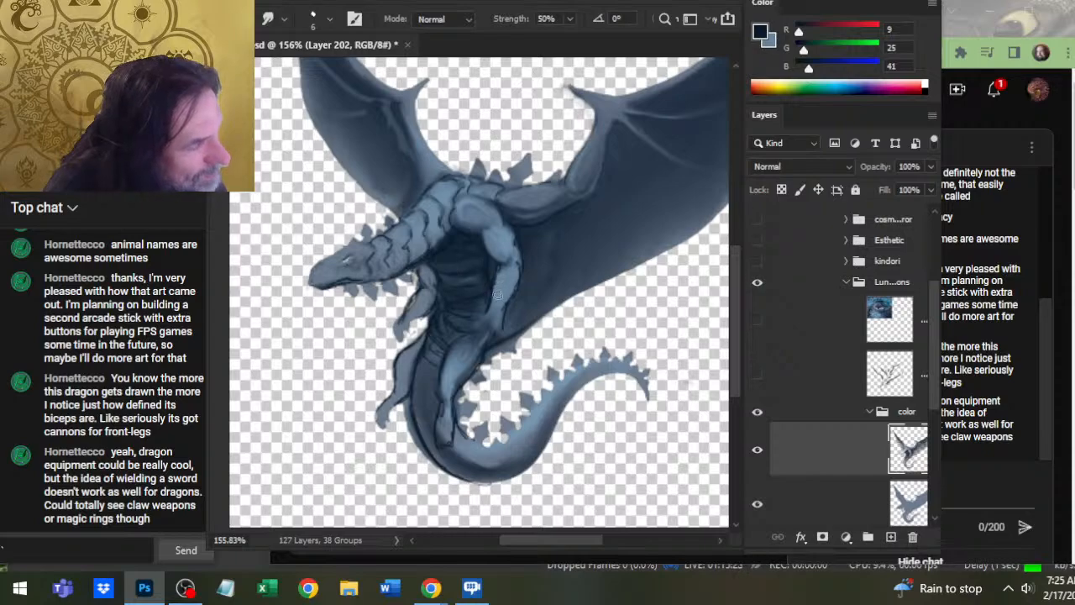
key("b")
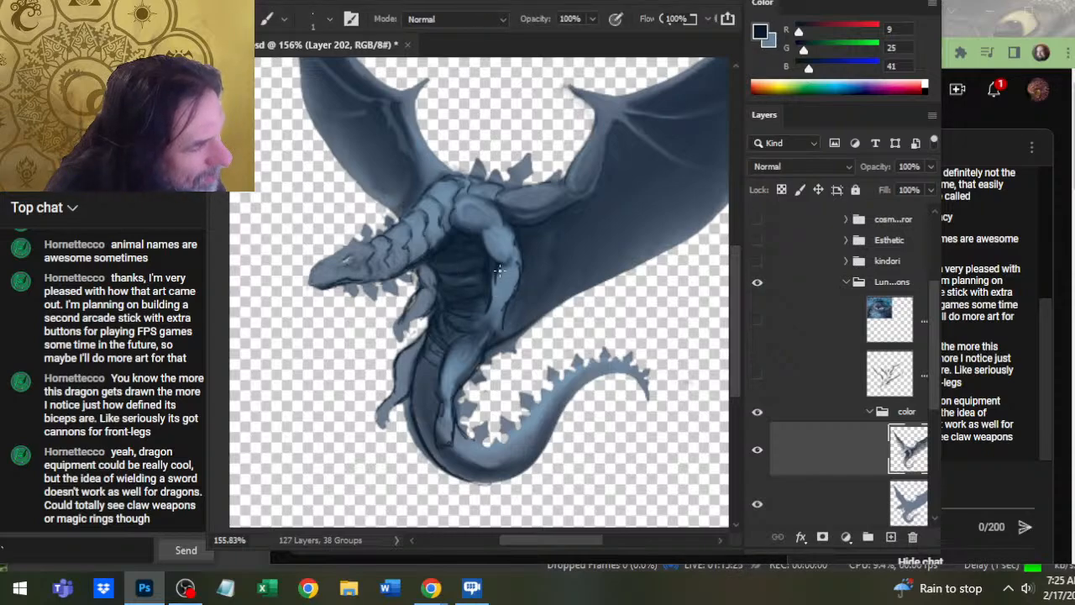
key("r")
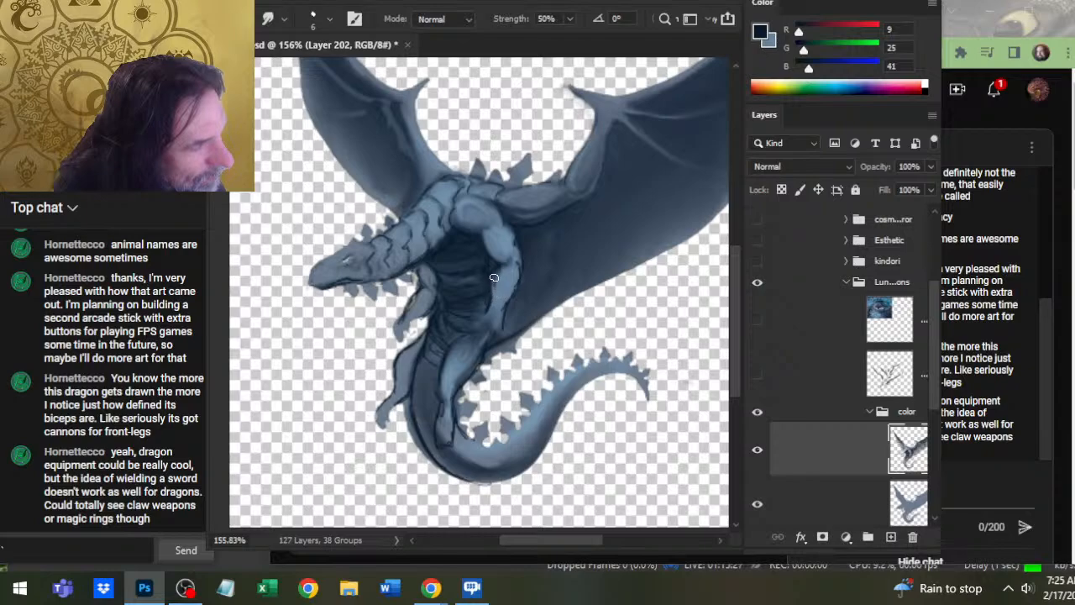
- Darken the contours of the near forearm and elbow with fine dark strokes, and smudge them into the arm
key("b")
left_click_drag(491, 302, 516, 282)
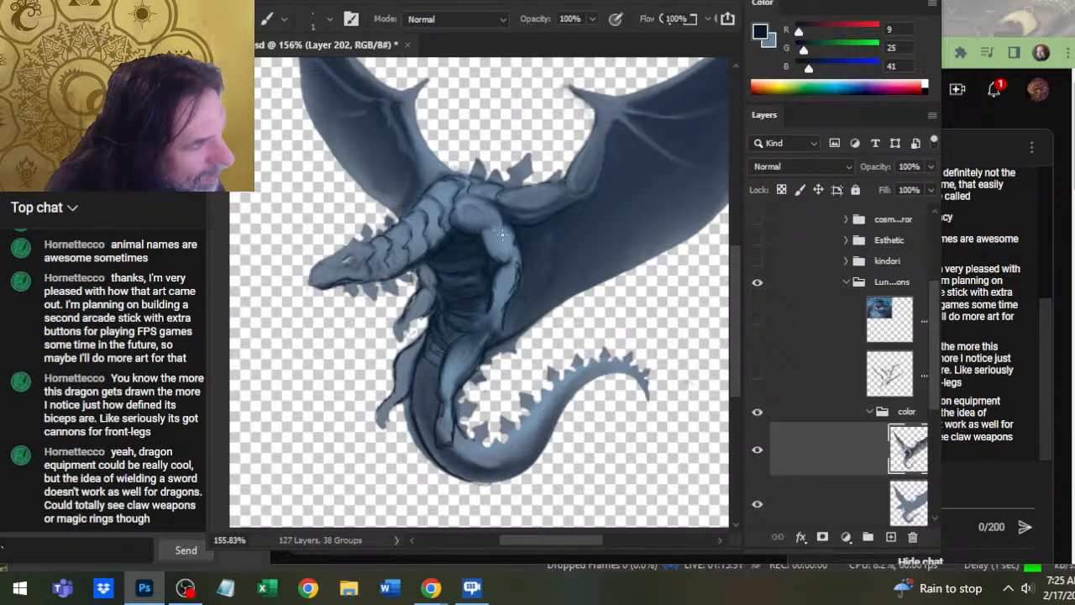
key("r")
key("b")
key("r")
key("b")
key("r")
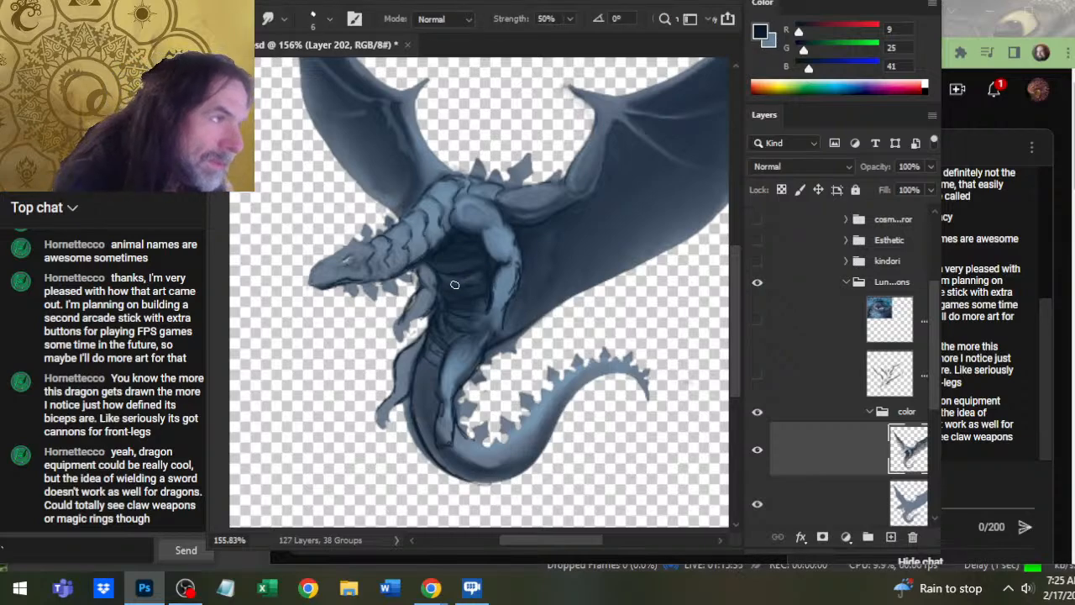
- Outline the far forearm down to the hand with thin dark strokes, and soften the lines with the Smudge tool
key("b")
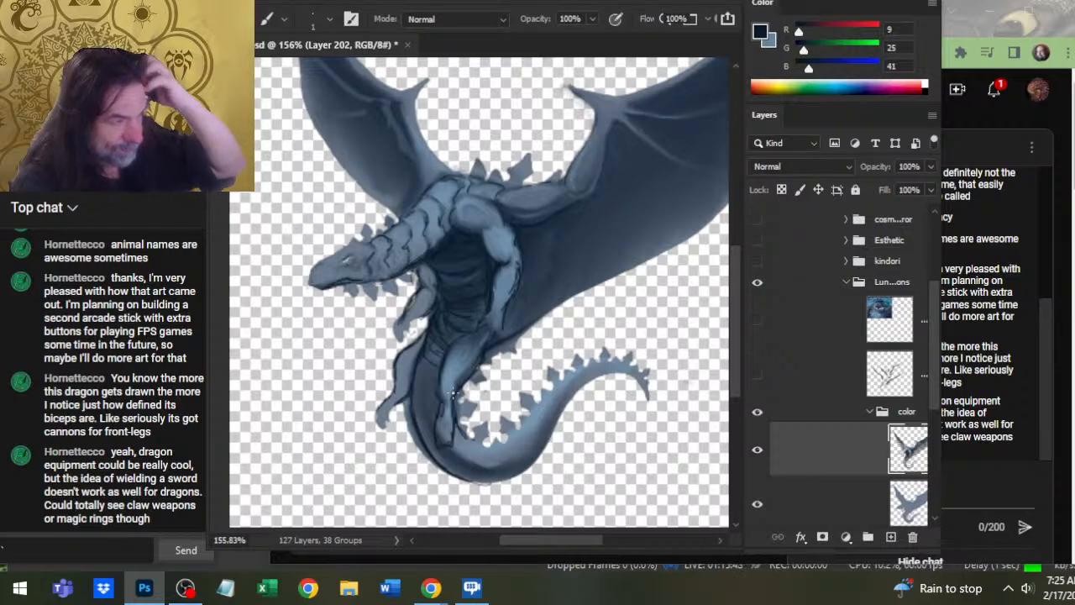
key("r")
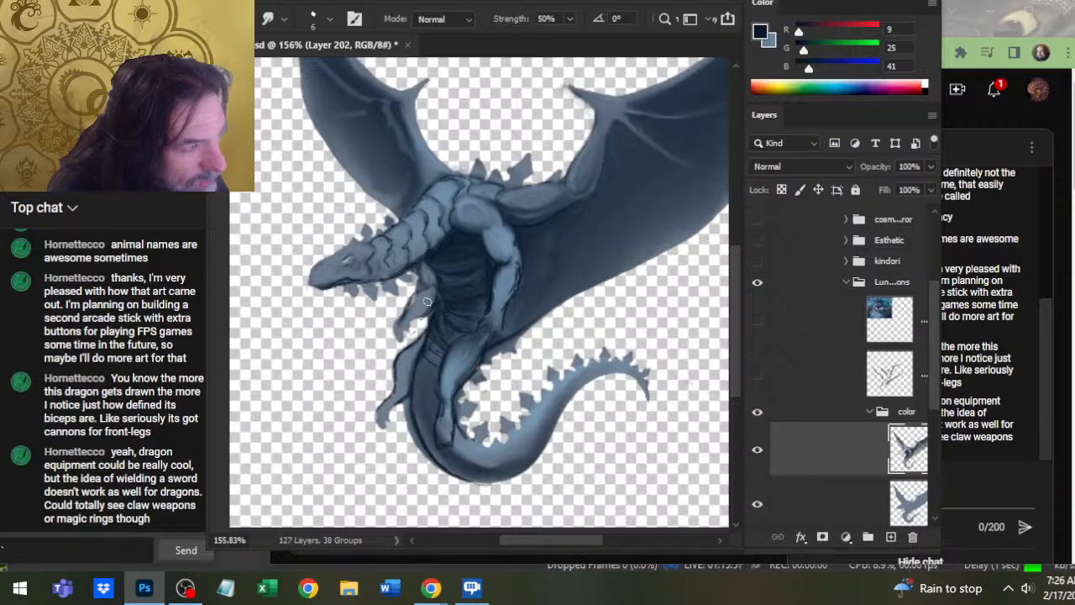
key("b")
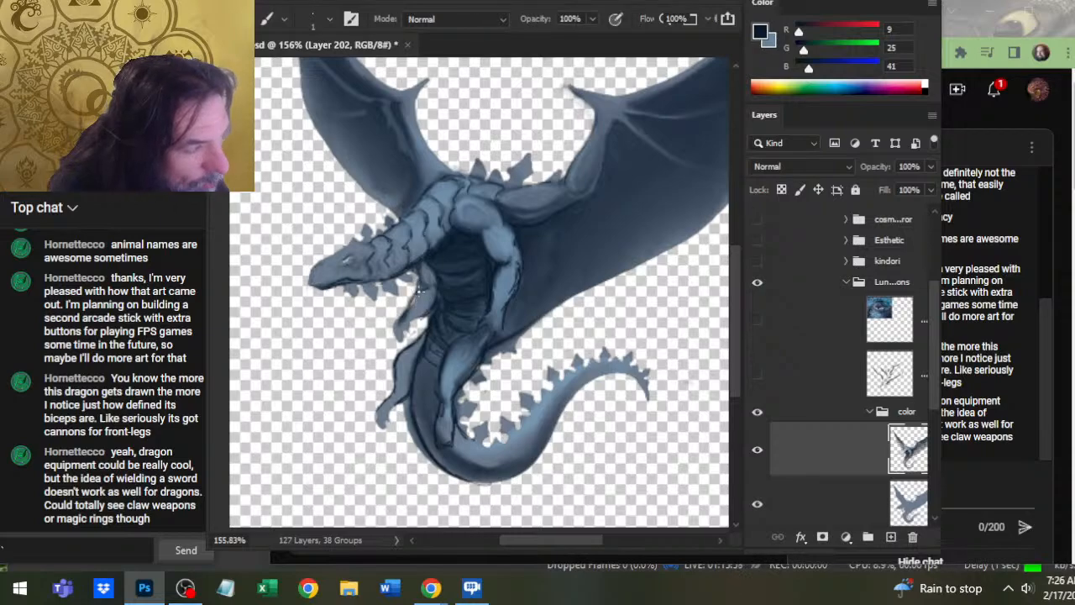
key("r")
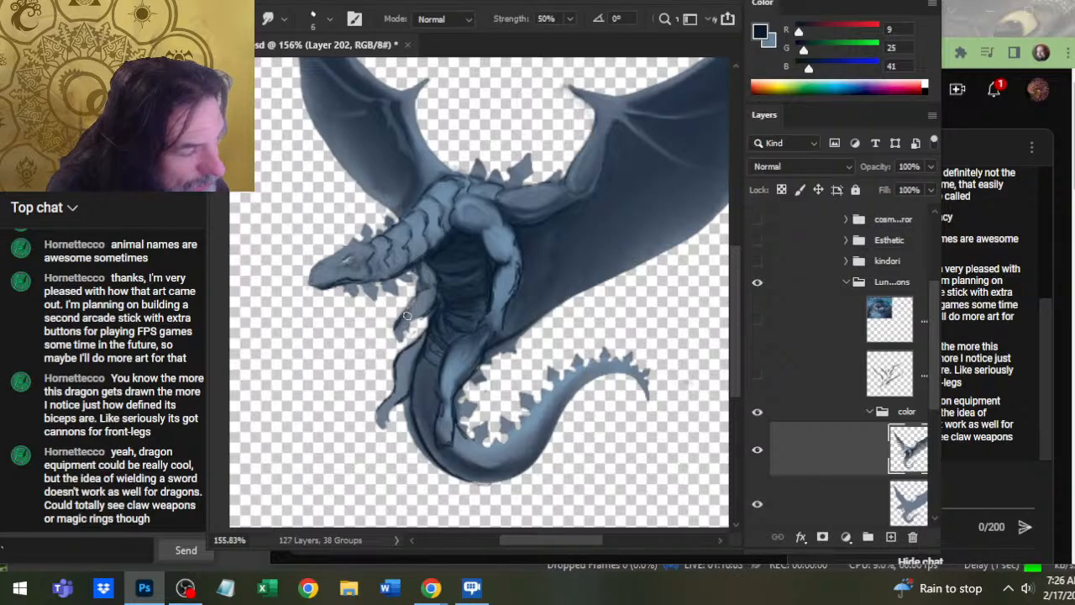
key("b")
key("r")
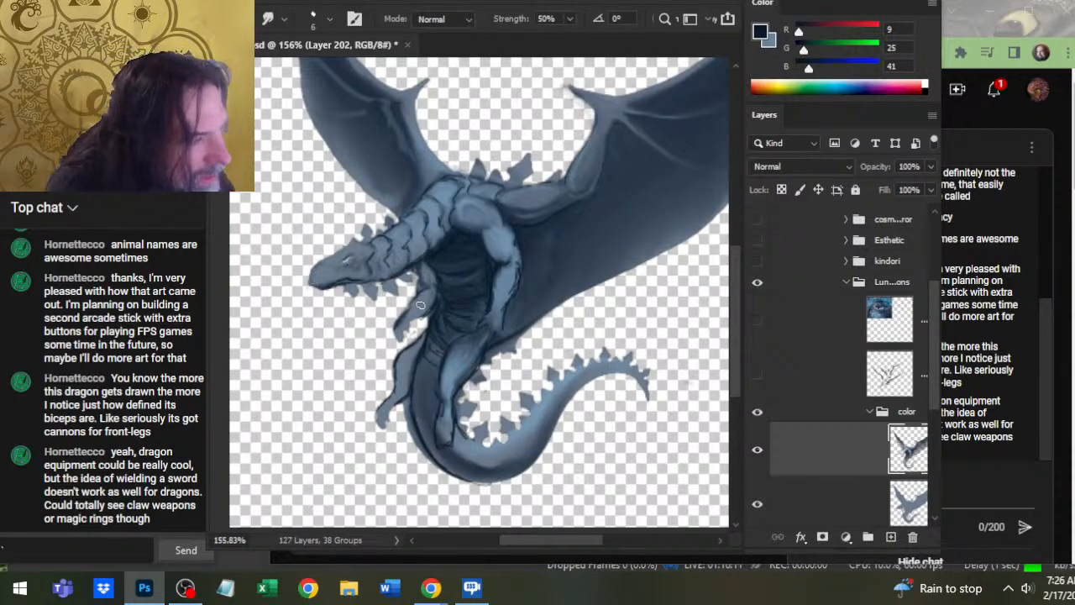
- Add dark detail strokes to the far arm's elbow and wrist, and blend them into the limb
key("b")
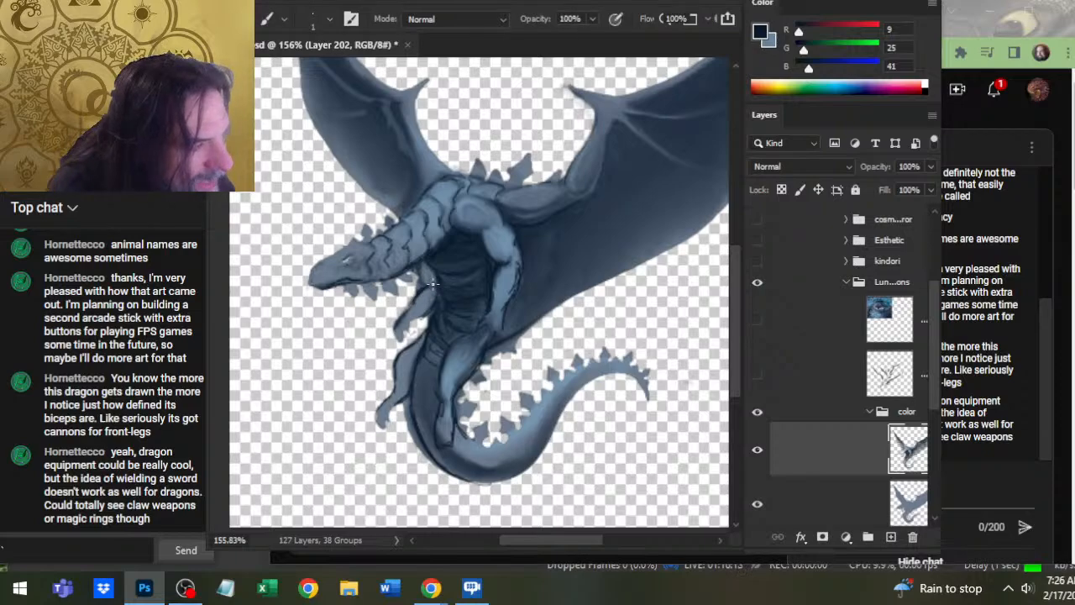
key("r")
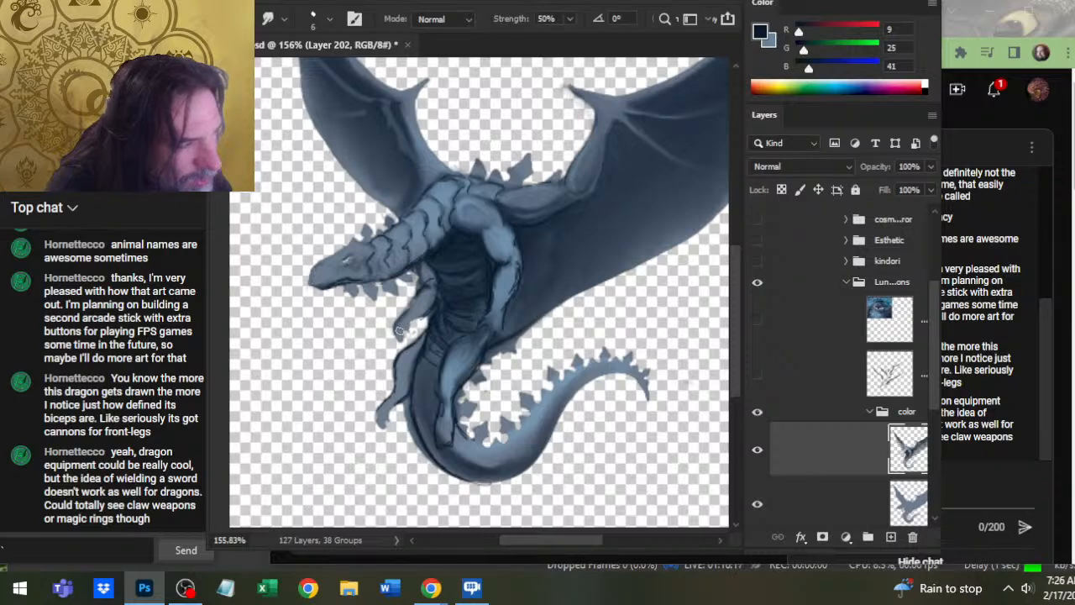
key("b")
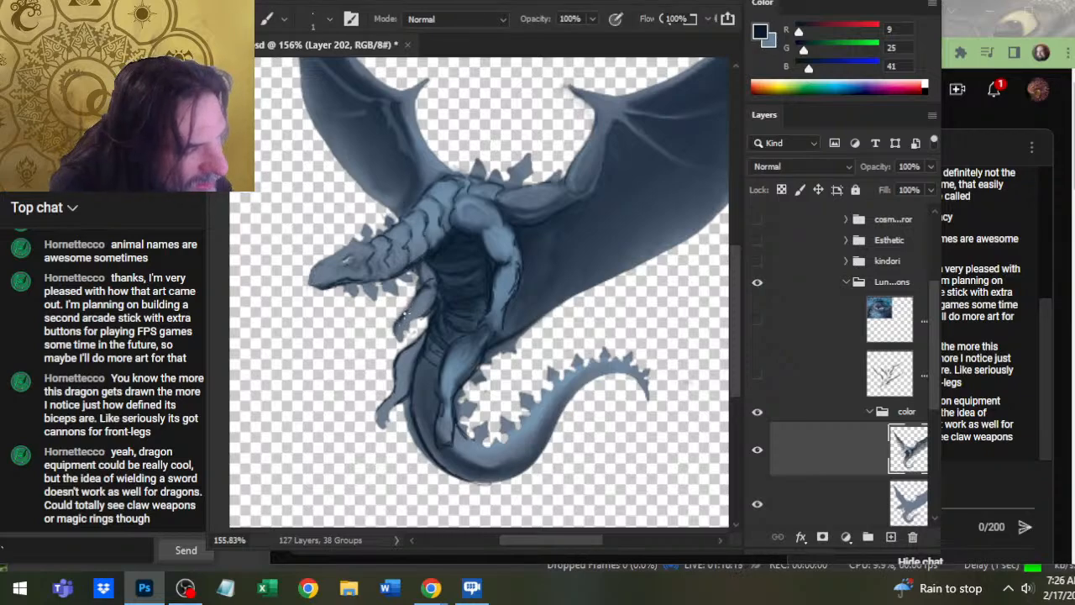
key("r")
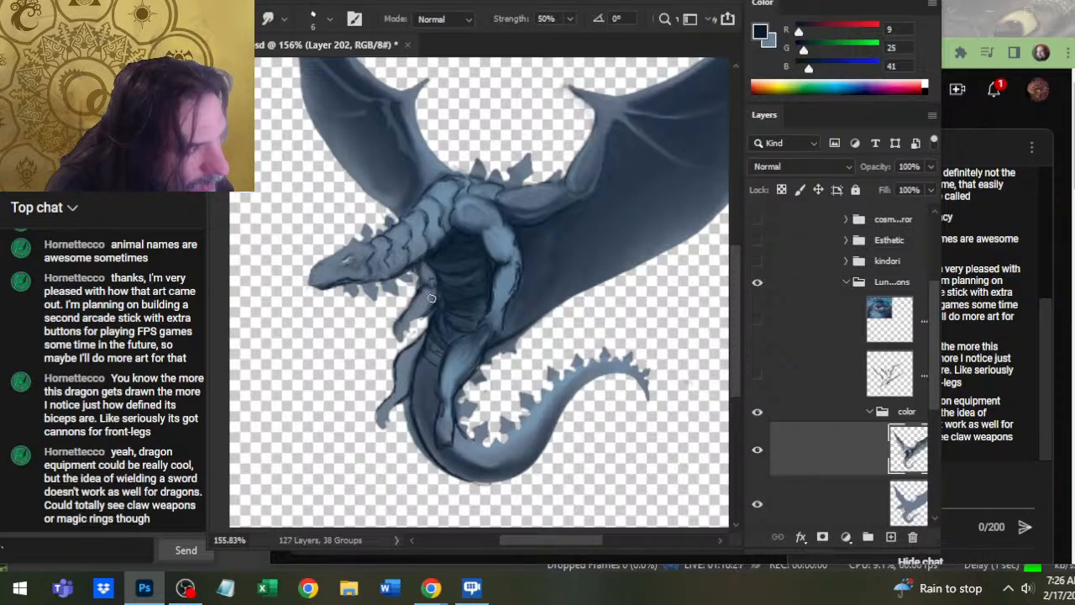
- Shade the far upper arm where it emerges beneath the jaw spikes, and smudge the shading toward the chest
key("b")
key("r")
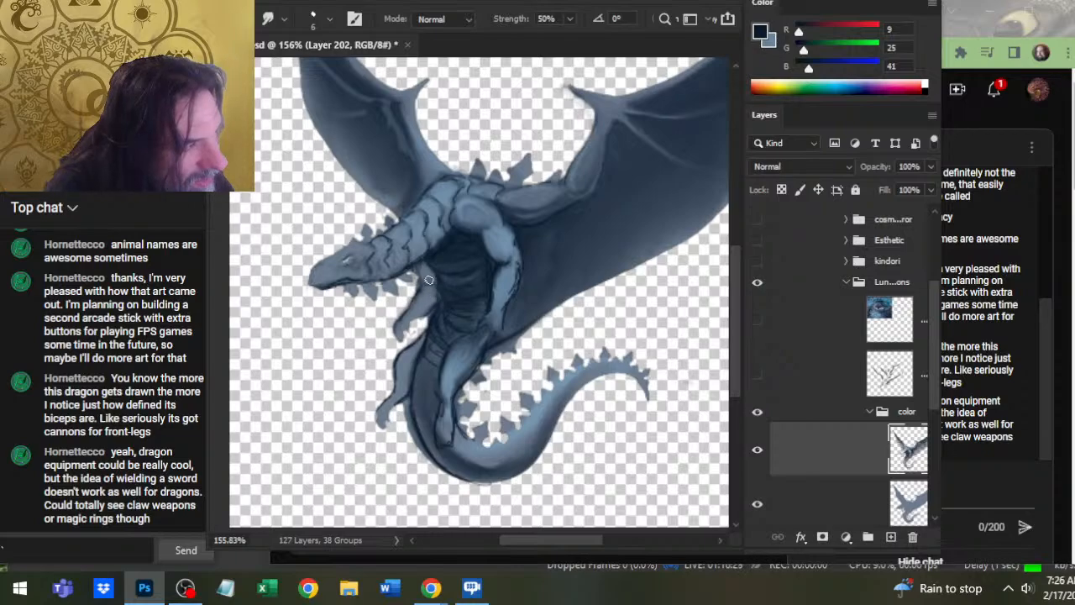
key("b")
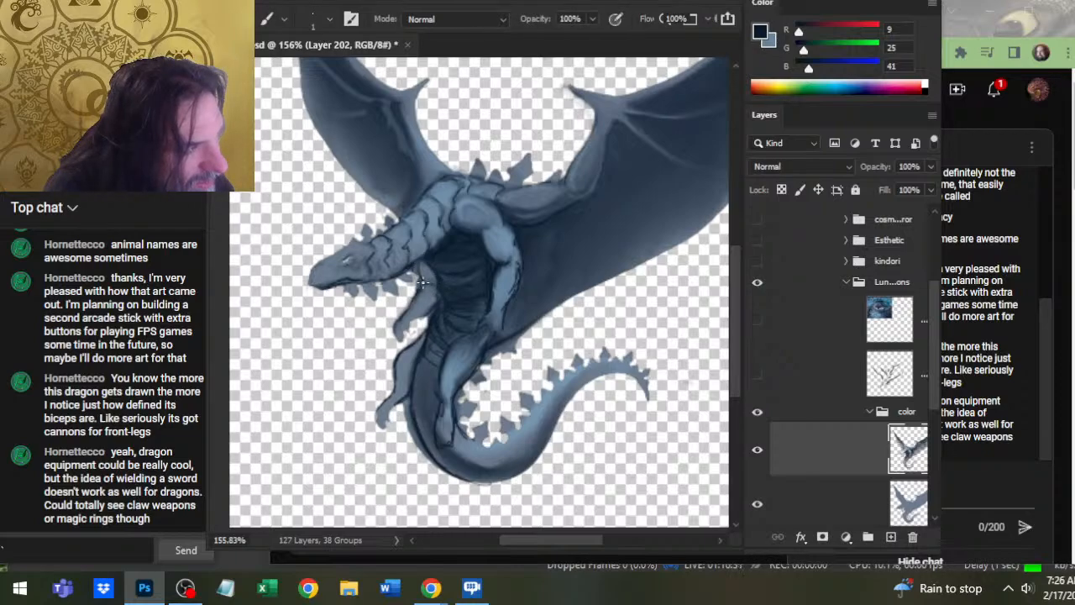
key("r")
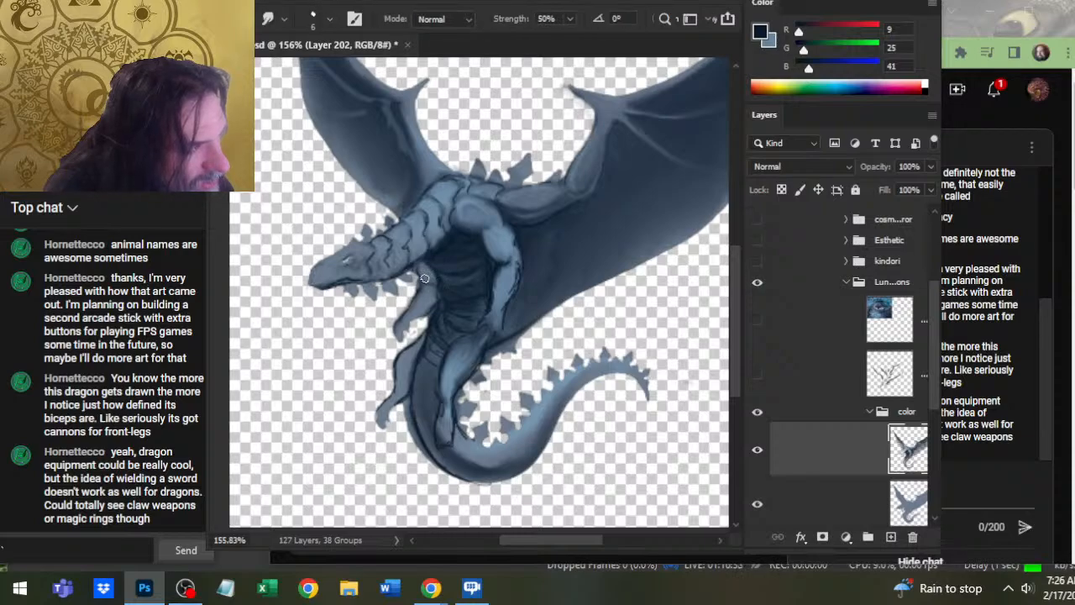
key("b")
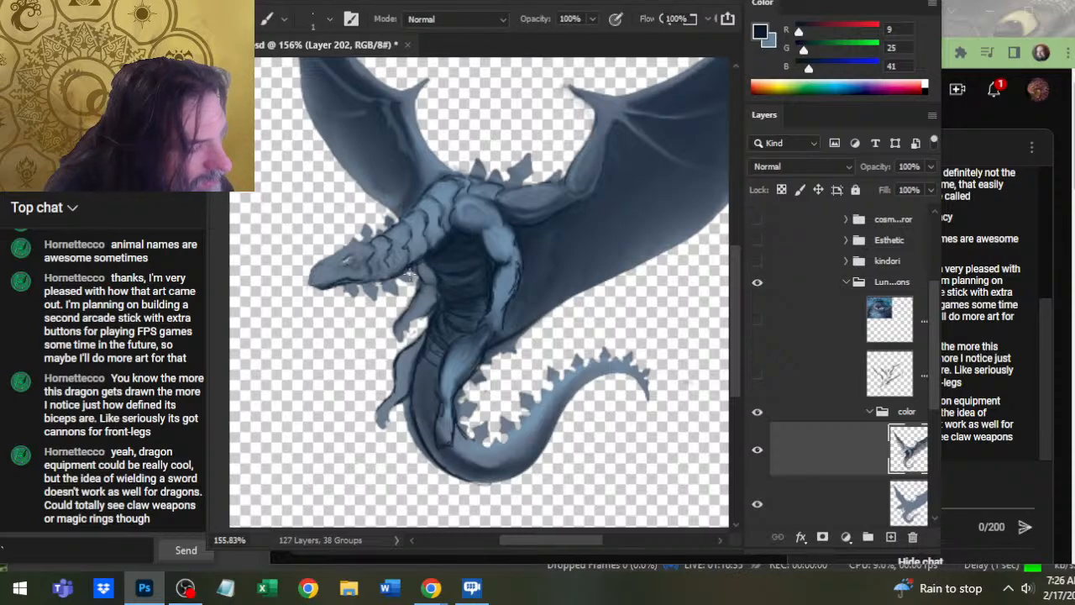
key("r")
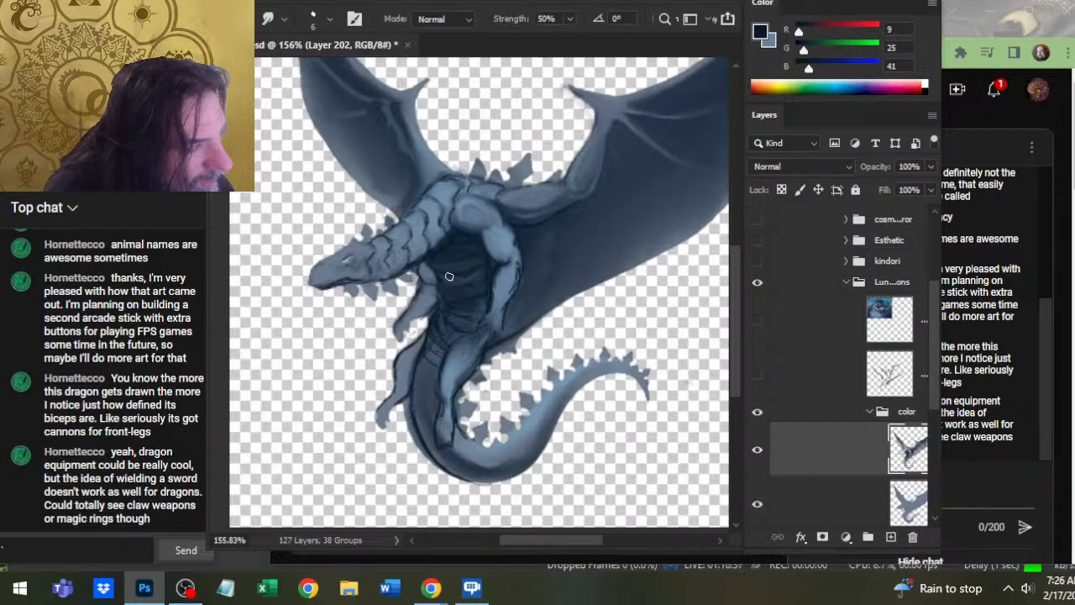
- Define the chest edge and folds beside the far forearm with dark strokes, and blend them with the Smudge tool
key("b")
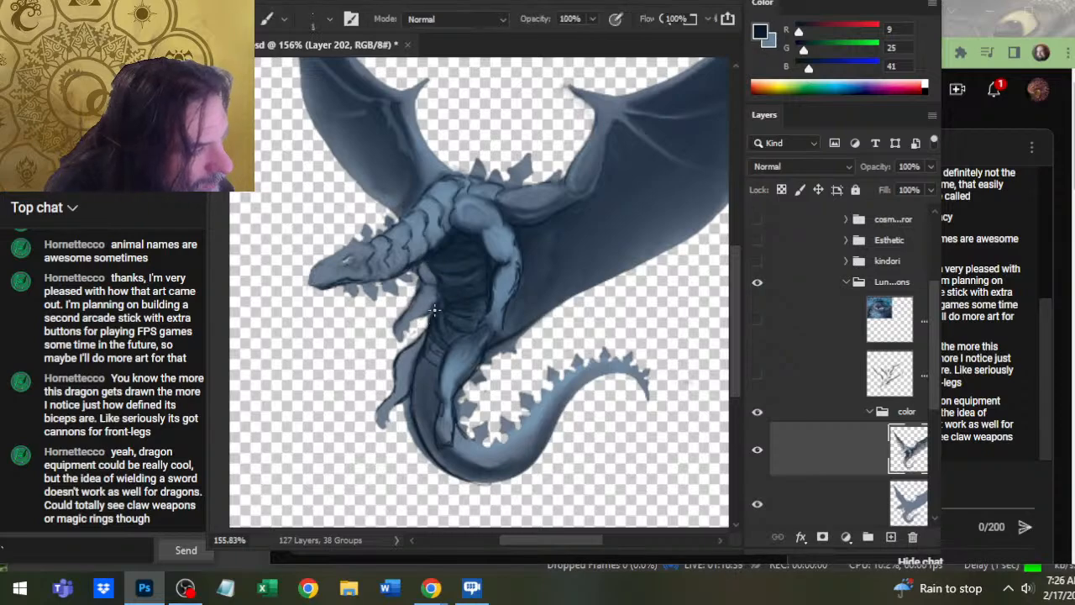
key("r")
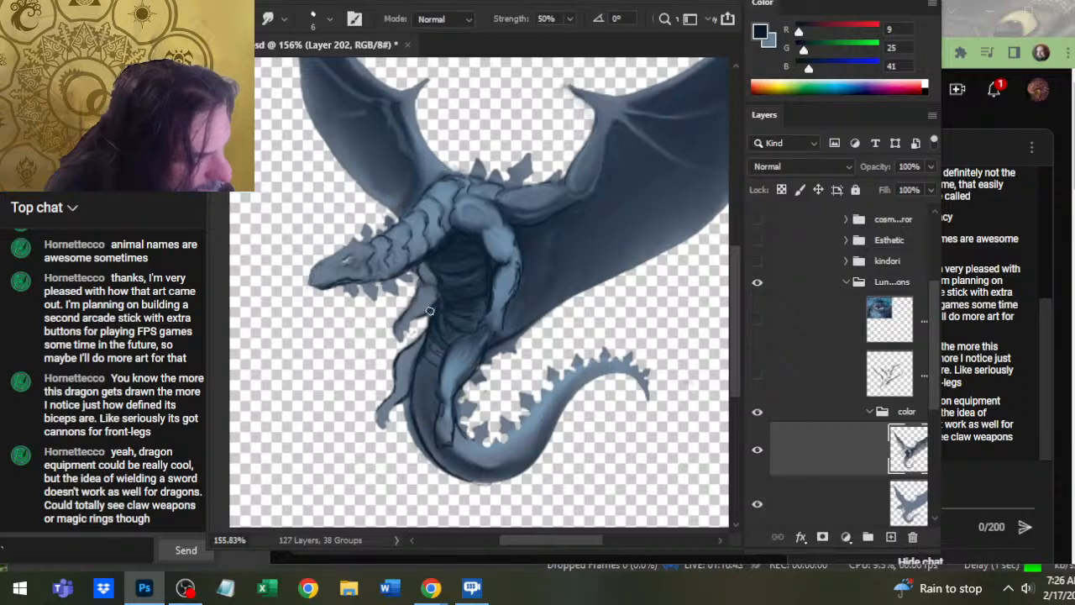
key("b")
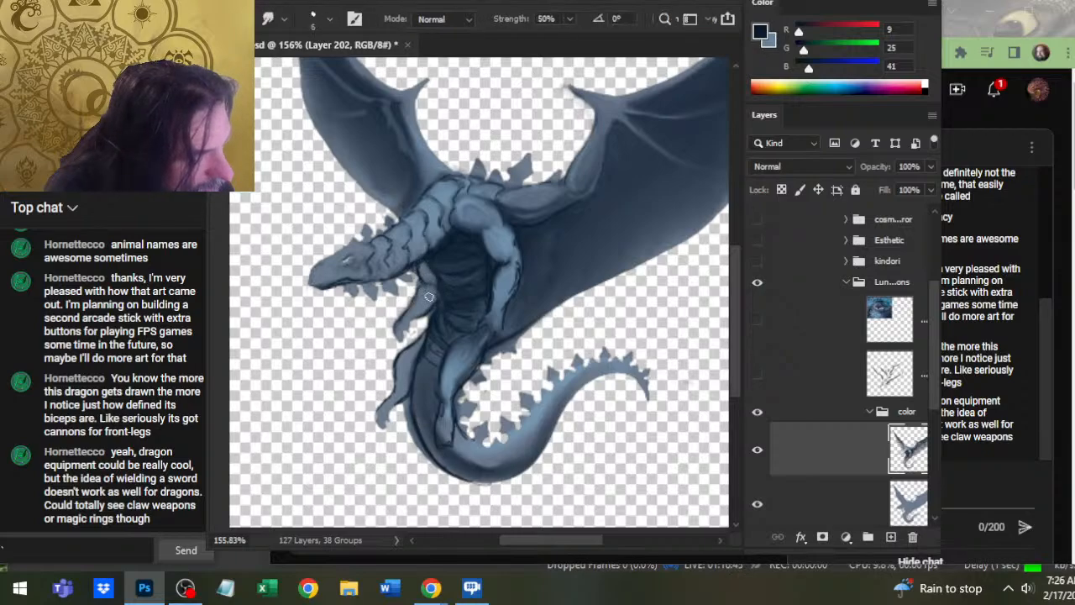
key("r")
key("b")
key("r")
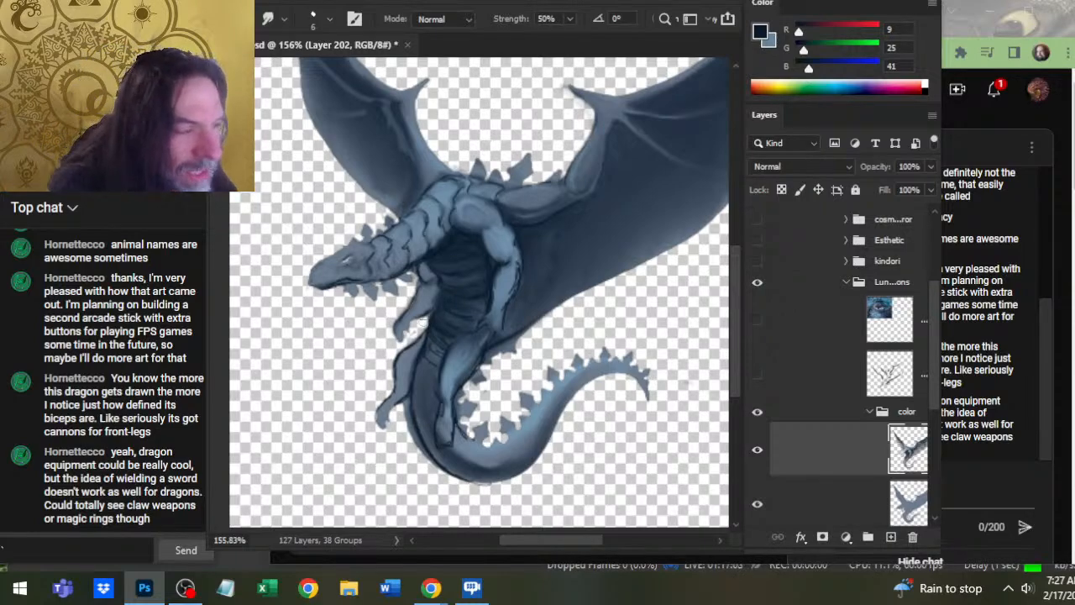
key("b")
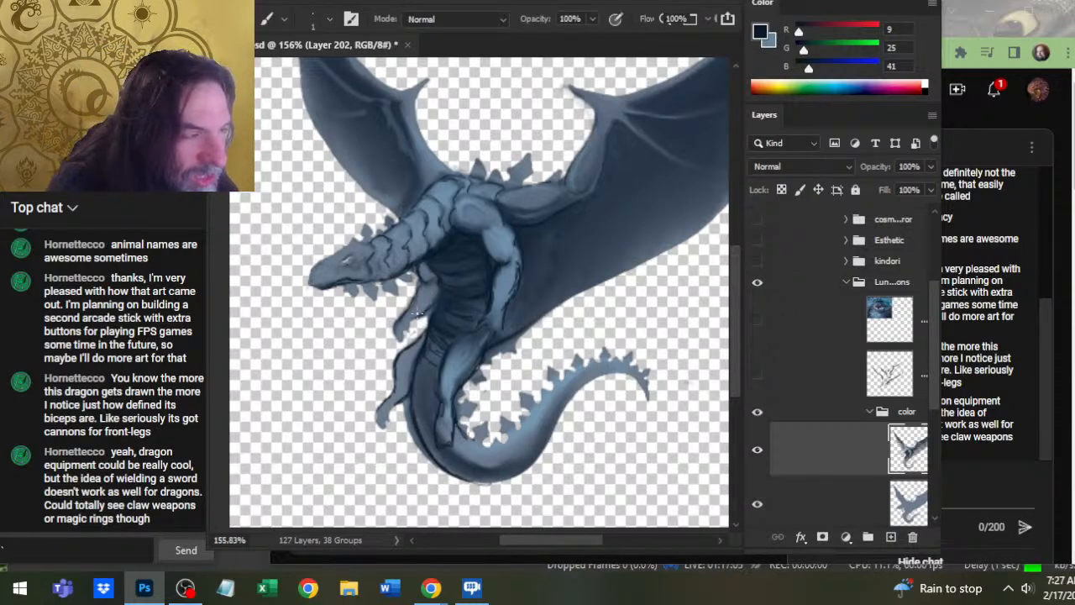
- Paint and smudge dark shading on the far foreleg beneath the neck, switching between Brush, Smudge and Eraser tools
key("r")
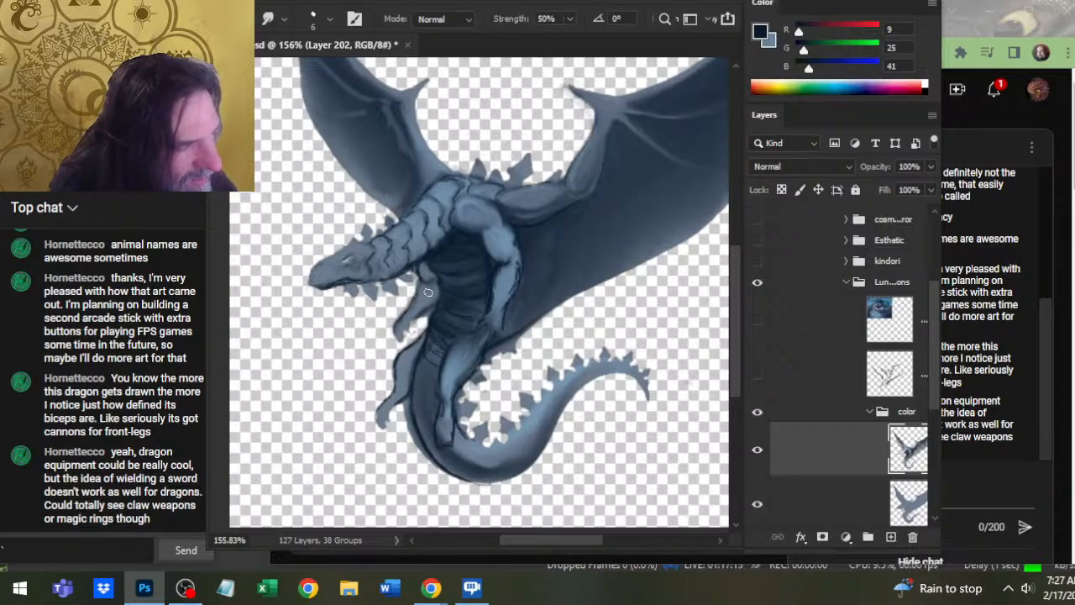
key("e")
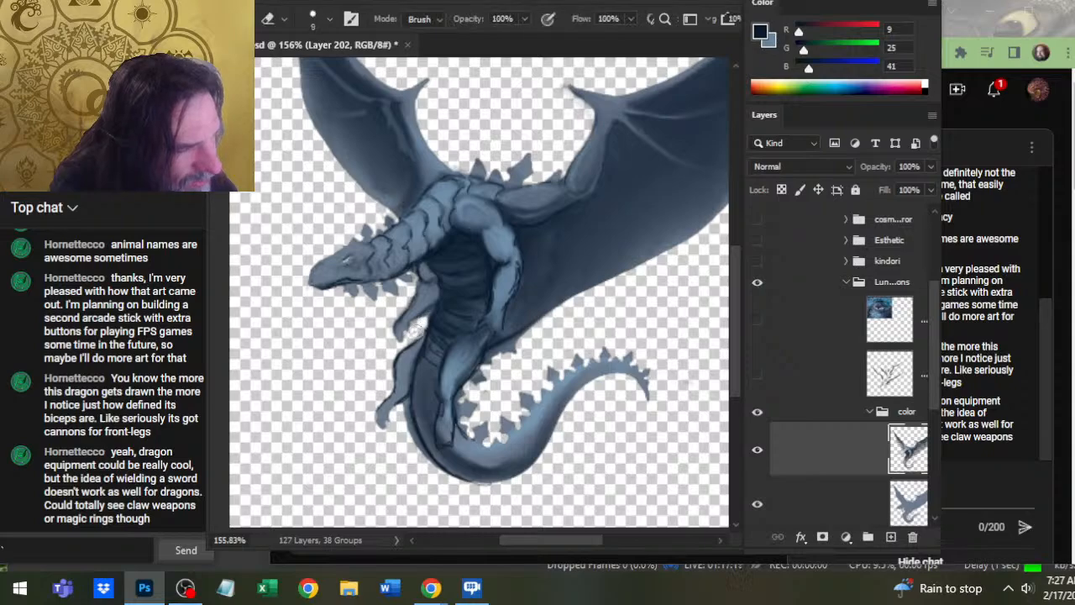
key("r")
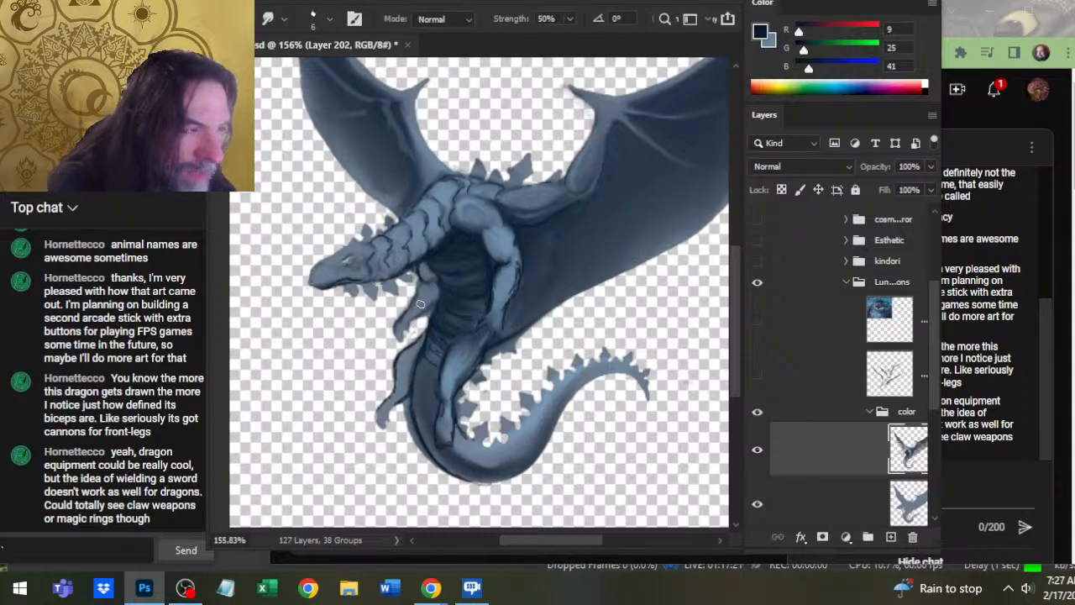
key("b")
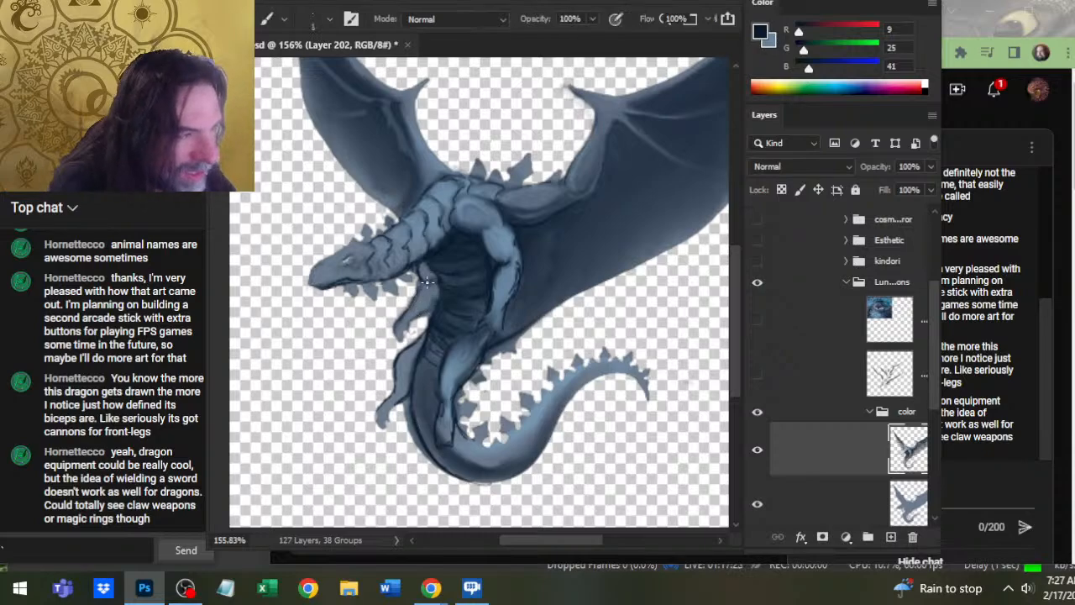
key("r")
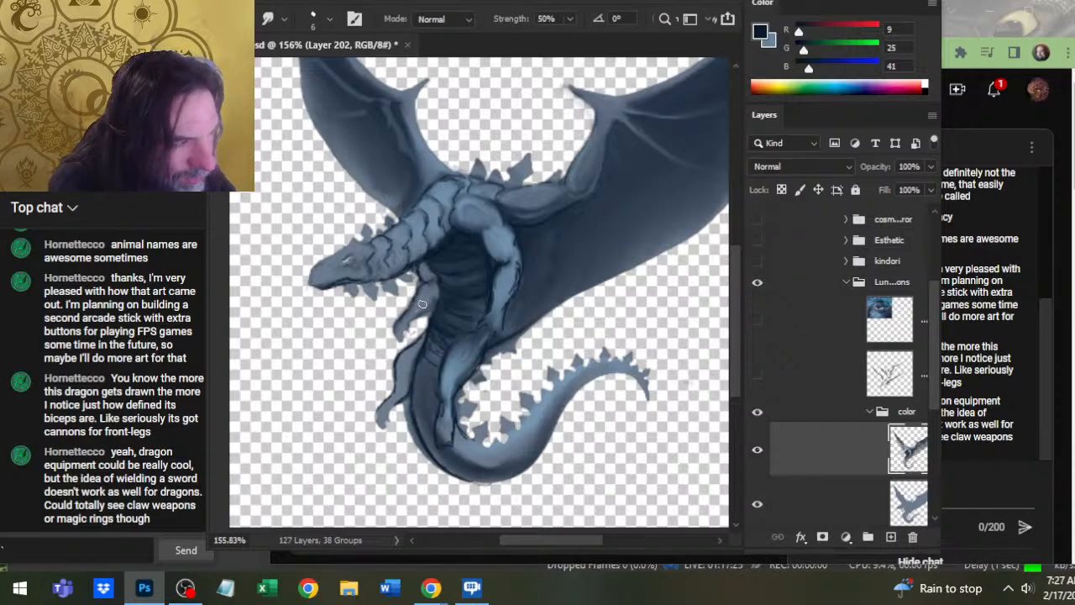
key("b")
key("r")
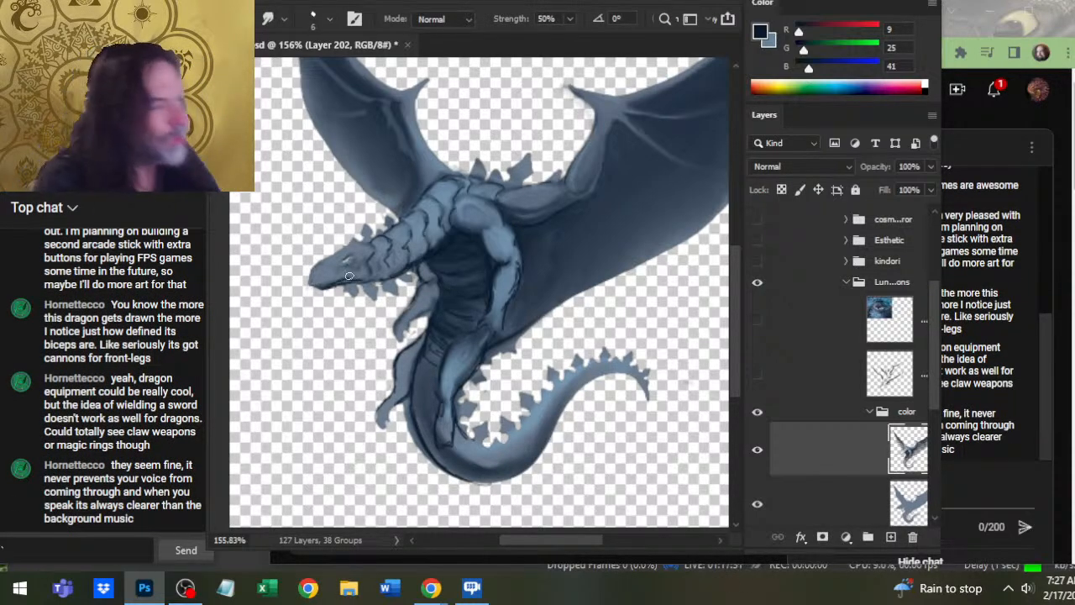
- Darken and blend the edge where the far foreleg meets the dragon's chest, using the 1 px Brush and Smudge at 50%
key("b")
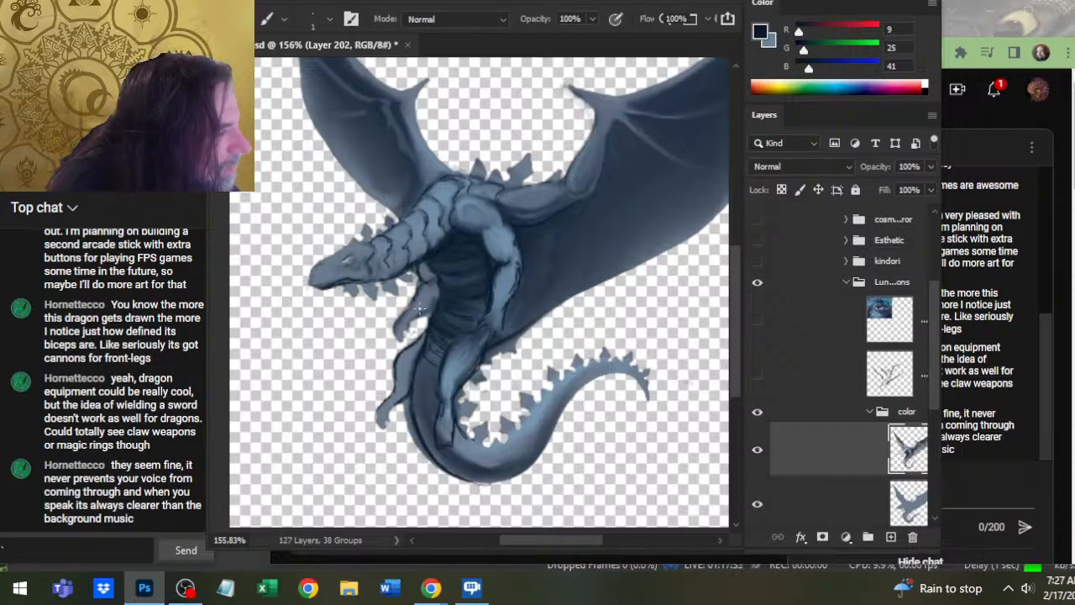
key("r")
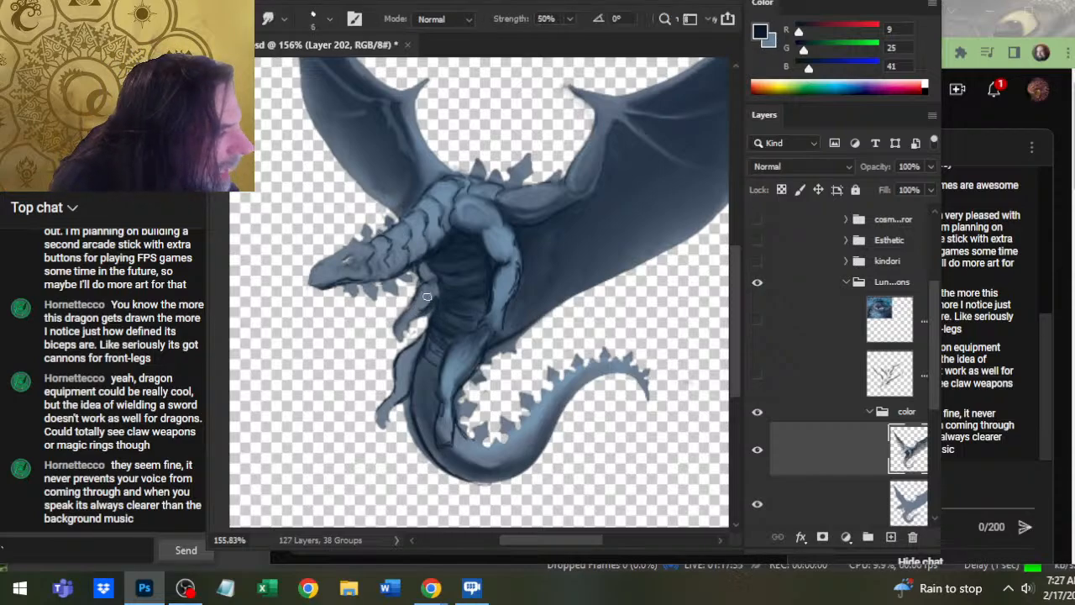
key("b")
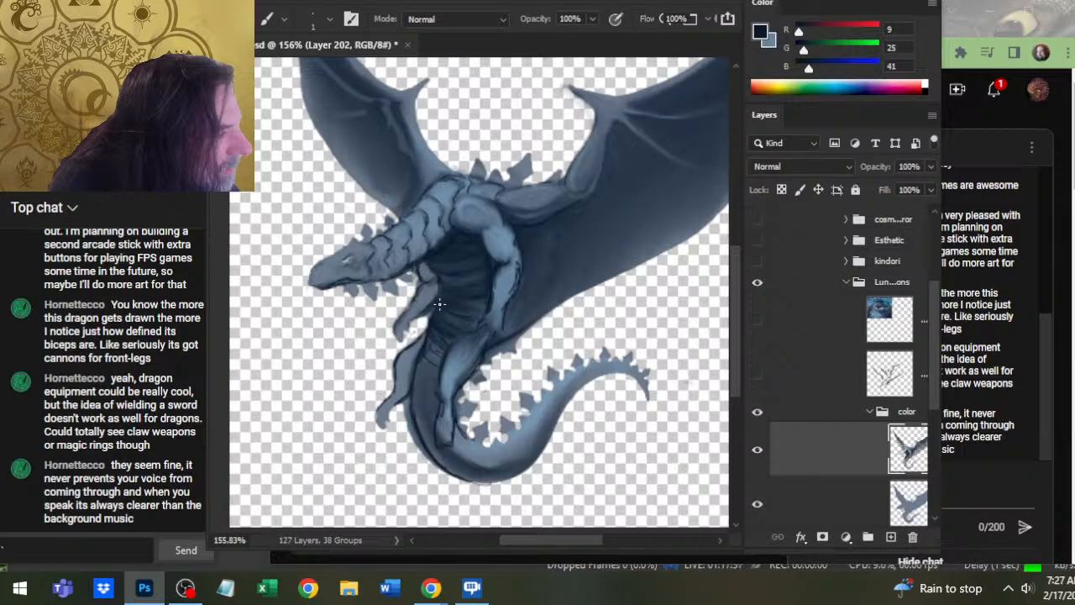
key("r")
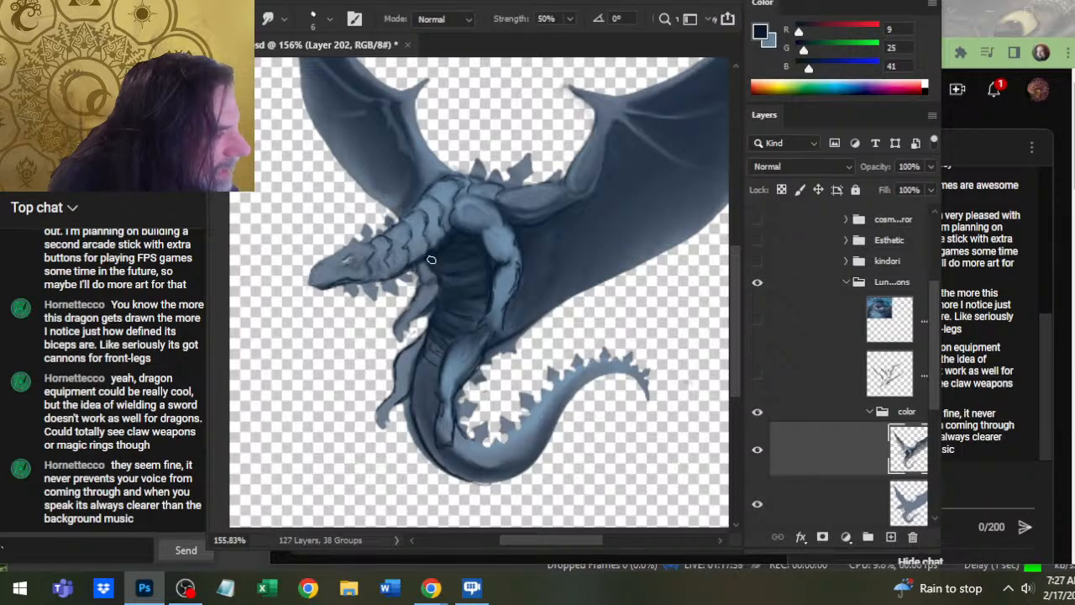
key("b")
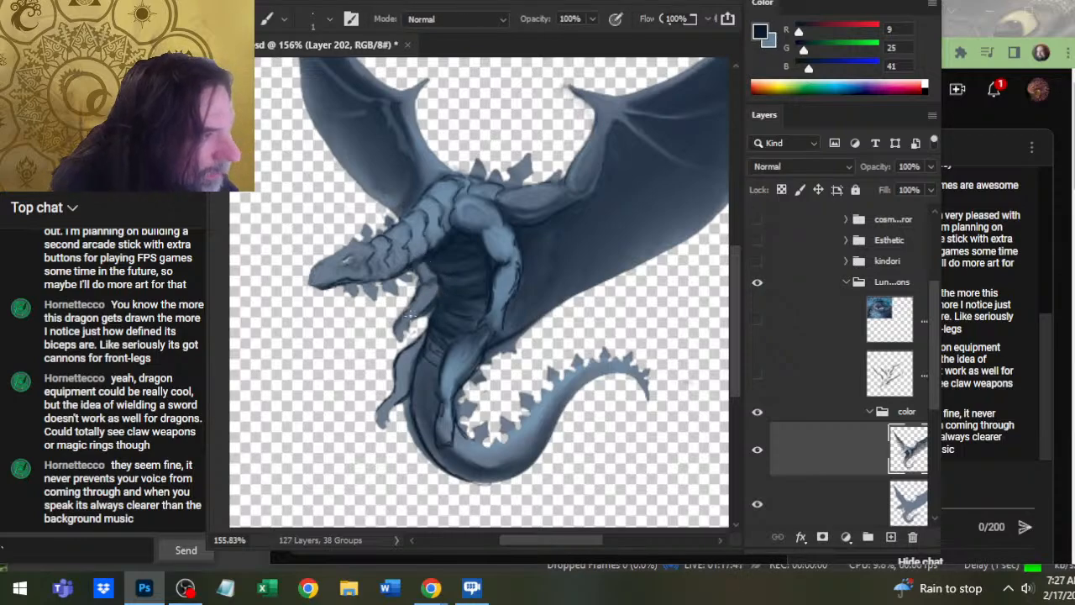
- Shade and smudge the dragon's lower belly around the top of the near hind leg
key("r")
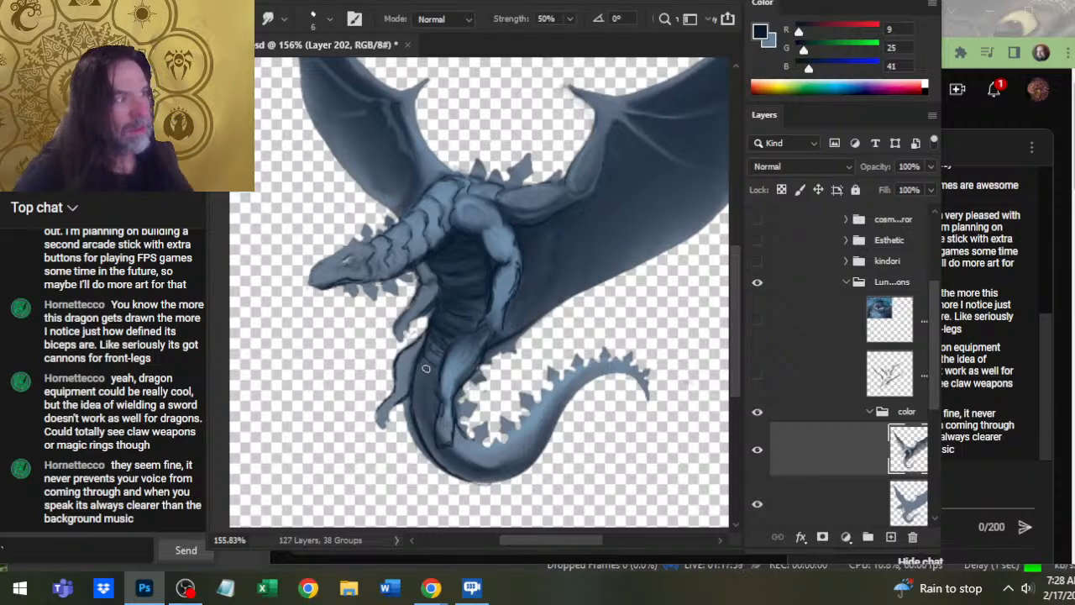
key("b")
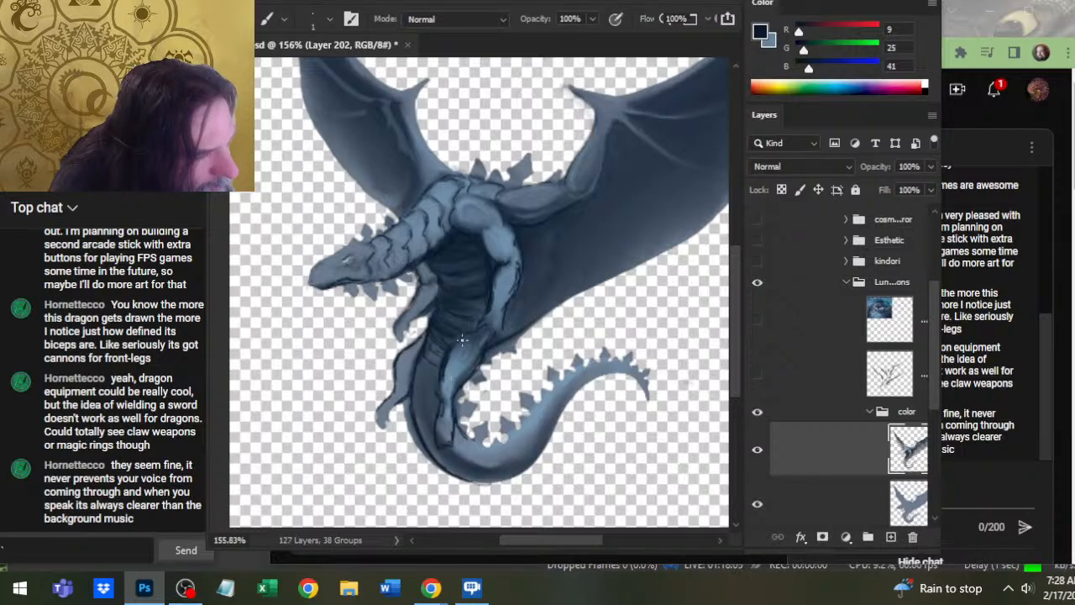
key("r")
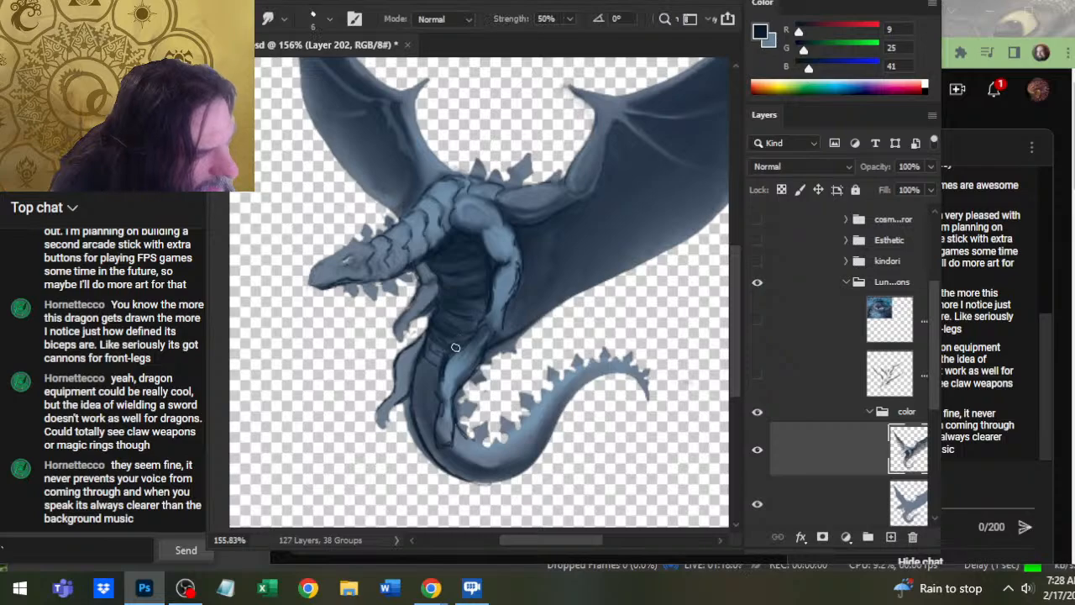
key("b")
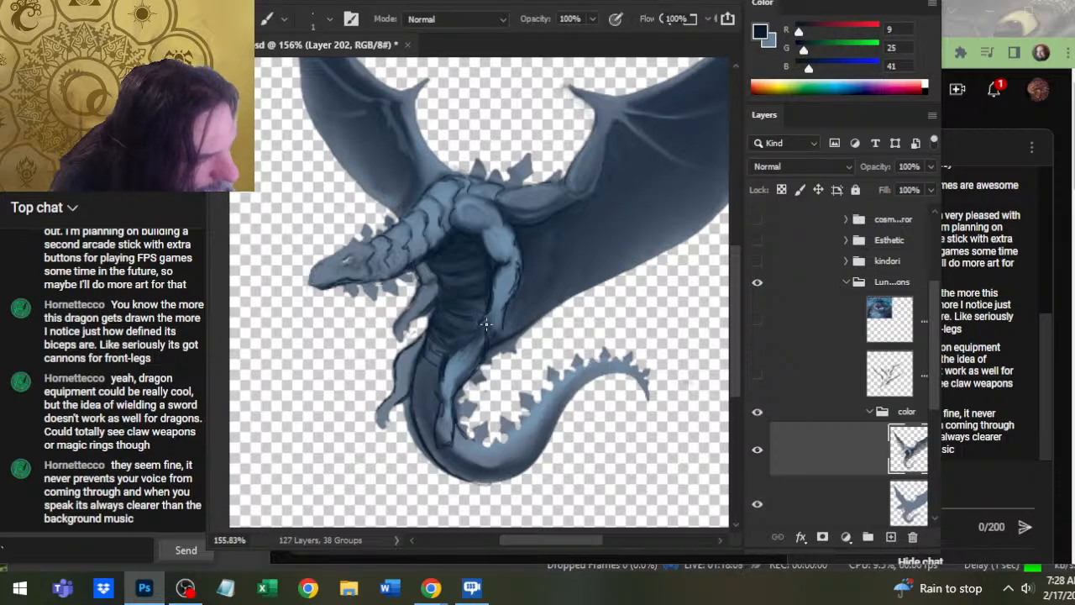
key("r")
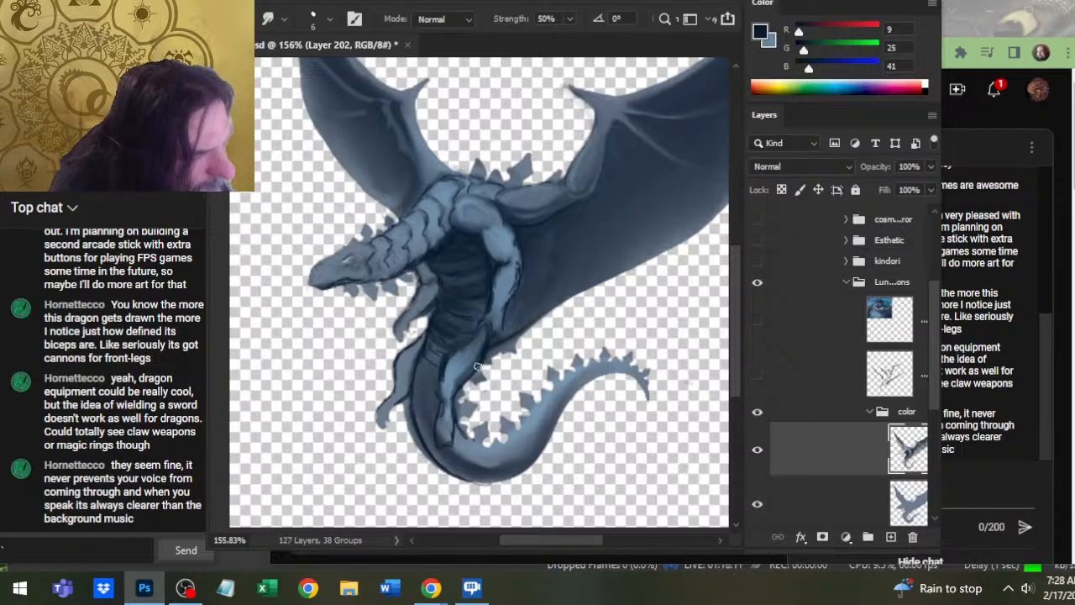
key("b")
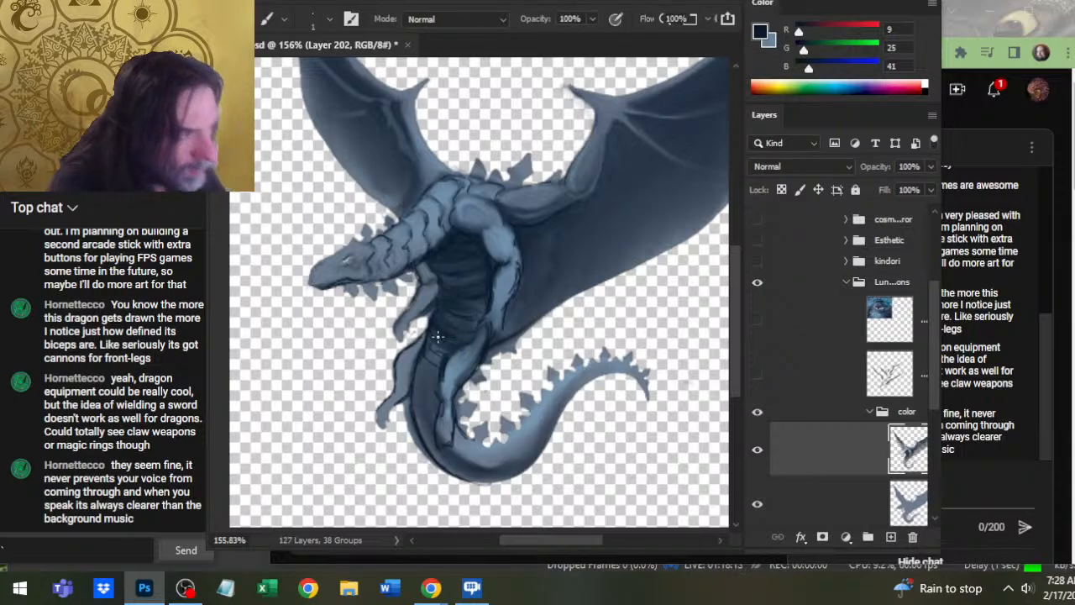
- Try dark cross lines for belly scales between the hind legs, and undo them
mouse_move(471, 315)
left_mouse_down()
mouse_move(437, 369)
mouse_move(422, 357)
mouse_move(443, 372)
mouse_move(418, 367)
mouse_move(417, 380)
mouse_move(437, 387)
mouse_move(413, 393)
mouse_move(432, 411)
mouse_move(417, 403)
mouse_move(426, 445)
mouse_move(436, 420)
left_mouse_up()
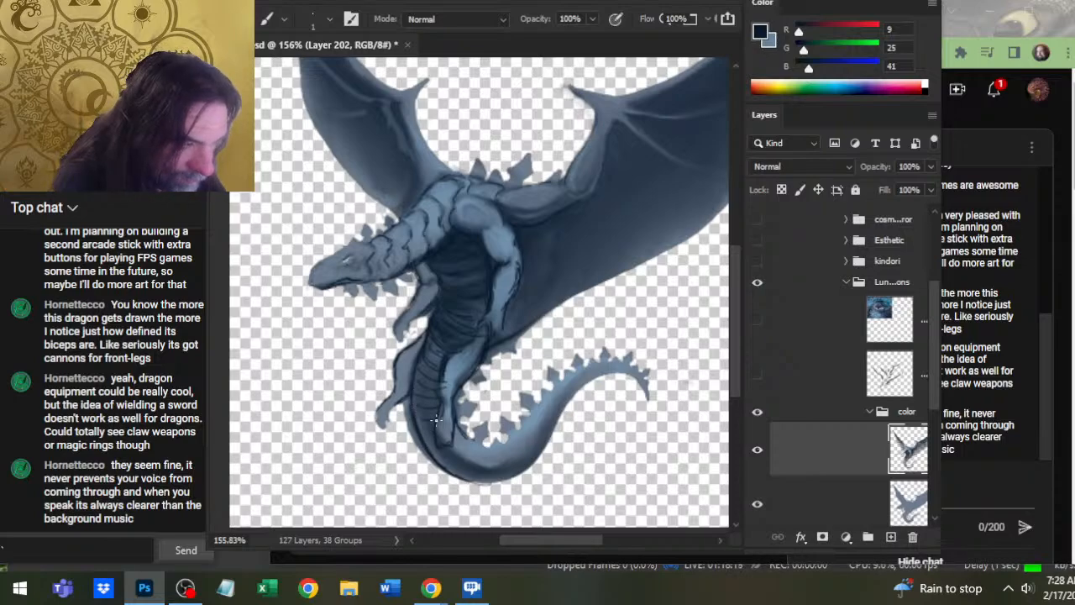
key("ctrl+z")
key("ctrl+z")
key("ctrl+z")
key("ctrl+z")
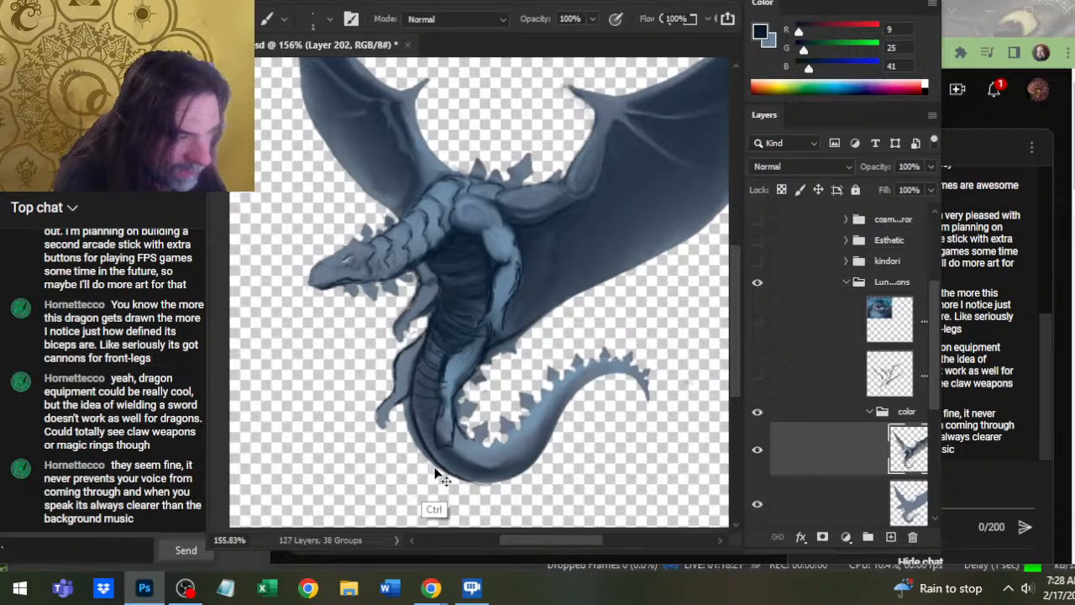
- Paint dark strokes down the lower belly between the hind legs, along the edge beside the far hind leg
left_click_drag(445, 347, 431, 349)
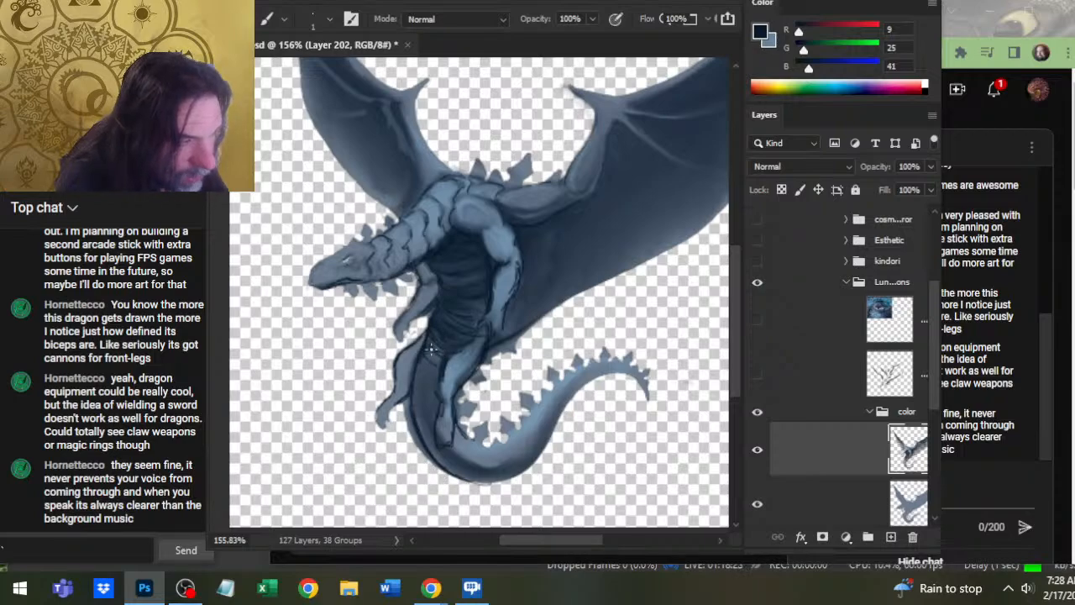
key("e")
key("b")
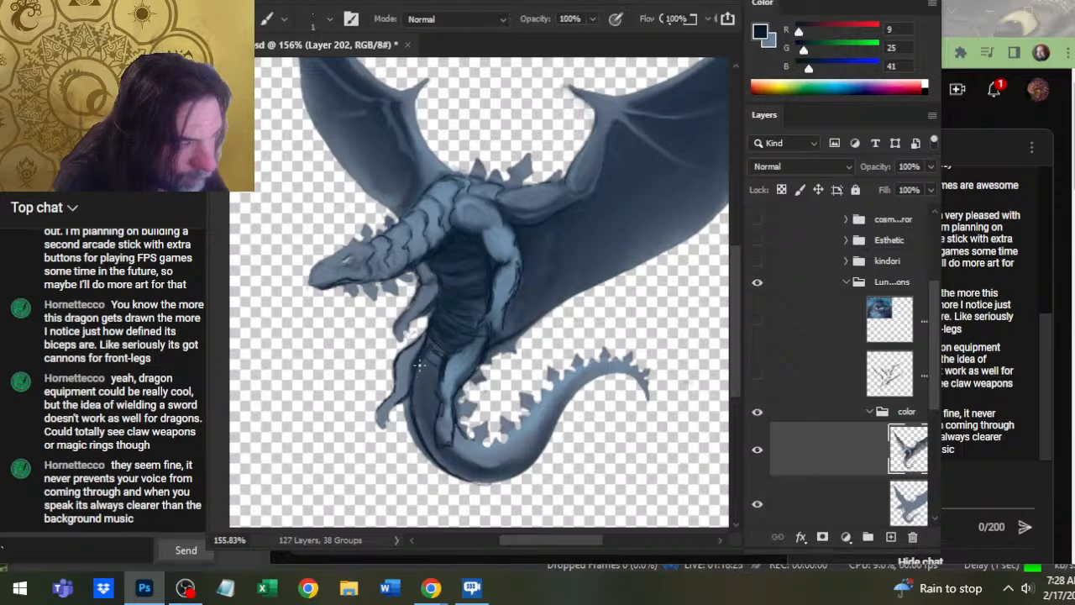
left_click_drag(424, 352, 406, 423)
left_click_drag(414, 373, 412, 409)
- Blend the lower belly strokes with Smudge and darken the outer contour down toward the base of the tail
key("r")
mouse_move(422, 368)
left_mouse_down()
mouse_move(417, 404)
mouse_move(431, 356)
mouse_move(414, 384)
mouse_move(416, 373)
mouse_move(414, 427)
left_mouse_up()
key("b")
key("r")
mouse_move(419, 389)
left_mouse_down()
mouse_move(440, 452)
mouse_move(417, 403)
mouse_move(428, 442)
mouse_move(422, 382)
mouse_move(422, 434)
mouse_move(414, 397)
mouse_move(449, 456)
mouse_move(432, 447)
mouse_move(428, 357)
mouse_move(429, 411)
left_mouse_up()
key("b")
left_click_drag(419, 360, 421, 439)
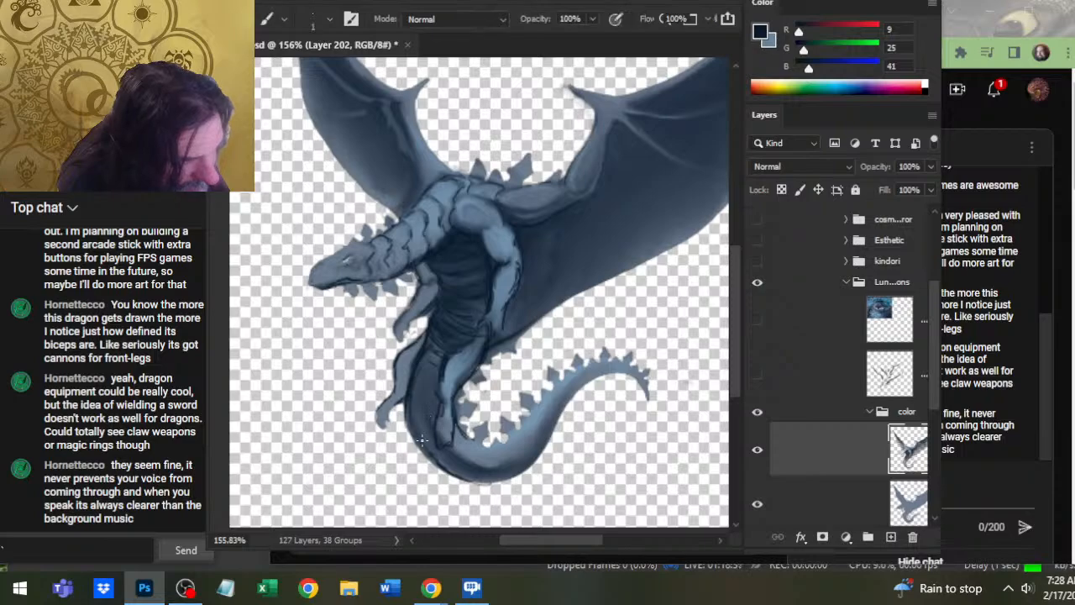
left_click_drag(412, 387, 419, 443)
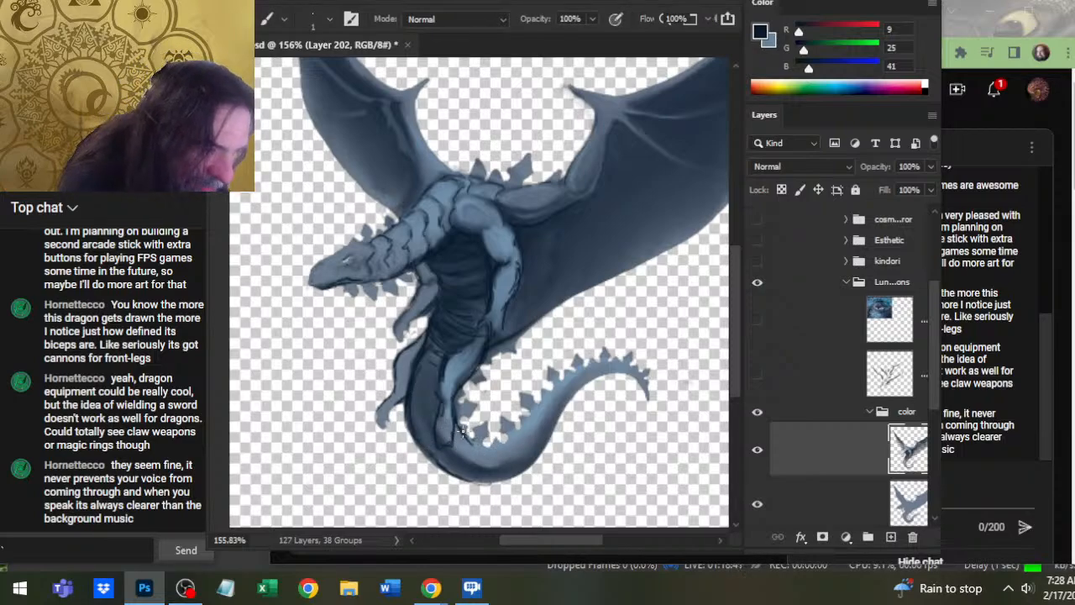
- Soften the dark shading at the tail base beside the near hind foot and along the lower belly's edge
key("r")
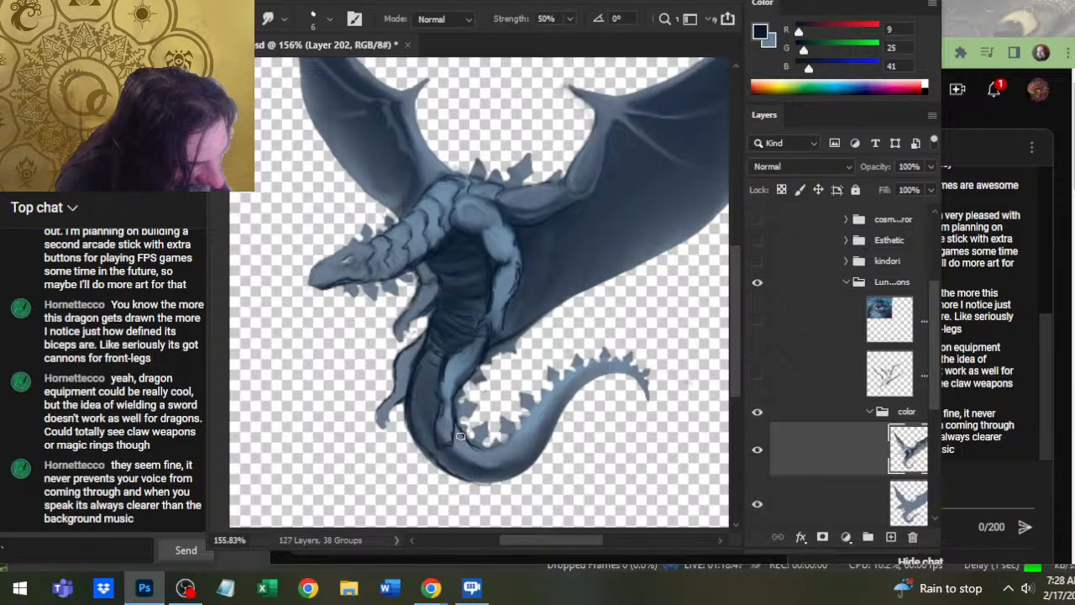
key("b")
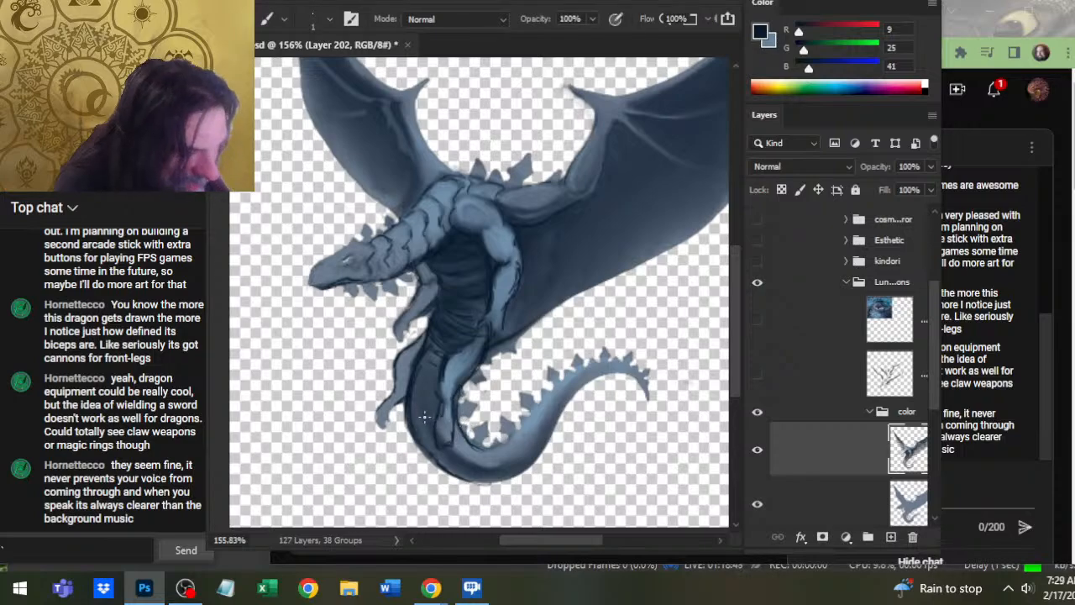
key("r")
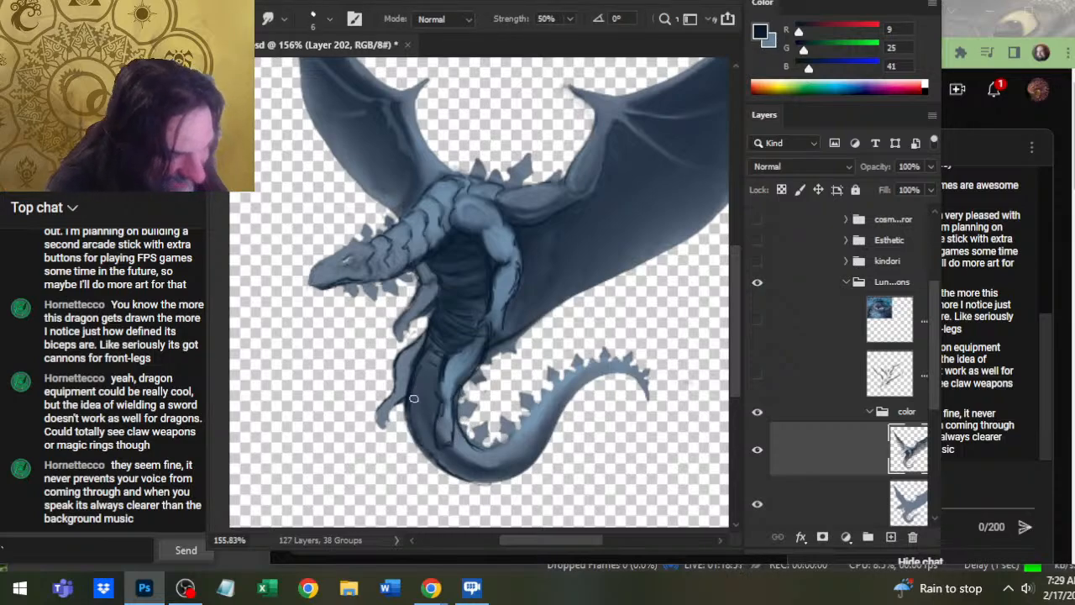
- Draw short scale lines across the lower belly and outline the inner and outer curves of the tail in dark blue
key("b")
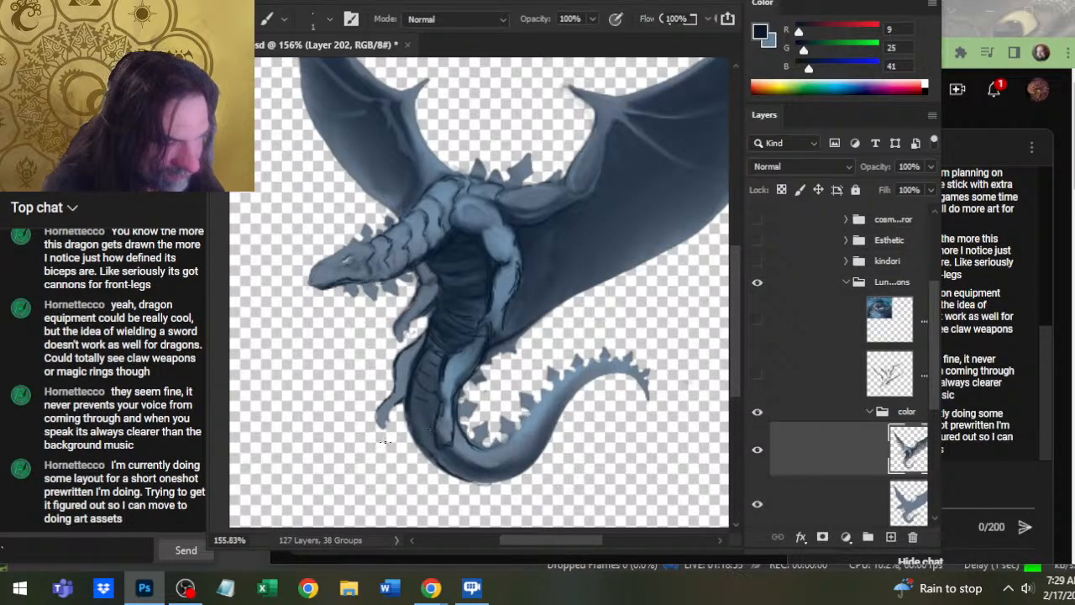
mouse_move(411, 417)
left_mouse_down()
mouse_move(436, 437)
mouse_move(471, 455)
mouse_move(455, 437)
mouse_move(482, 461)
mouse_move(454, 445)
mouse_move(494, 462)
mouse_move(463, 450)
mouse_move(496, 459)
mouse_move(483, 460)
mouse_move(529, 449)
mouse_move(495, 465)
mouse_move(524, 447)
mouse_move(508, 463)
mouse_move(491, 454)
mouse_move(524, 449)
mouse_move(483, 456)
mouse_move(510, 459)
mouse_move(494, 455)
mouse_move(537, 432)
mouse_move(497, 467)
mouse_move(533, 442)
mouse_move(505, 464)
mouse_move(538, 449)
mouse_move(531, 456)
mouse_move(580, 388)
left_mouse_up()
key("r")
key("b")
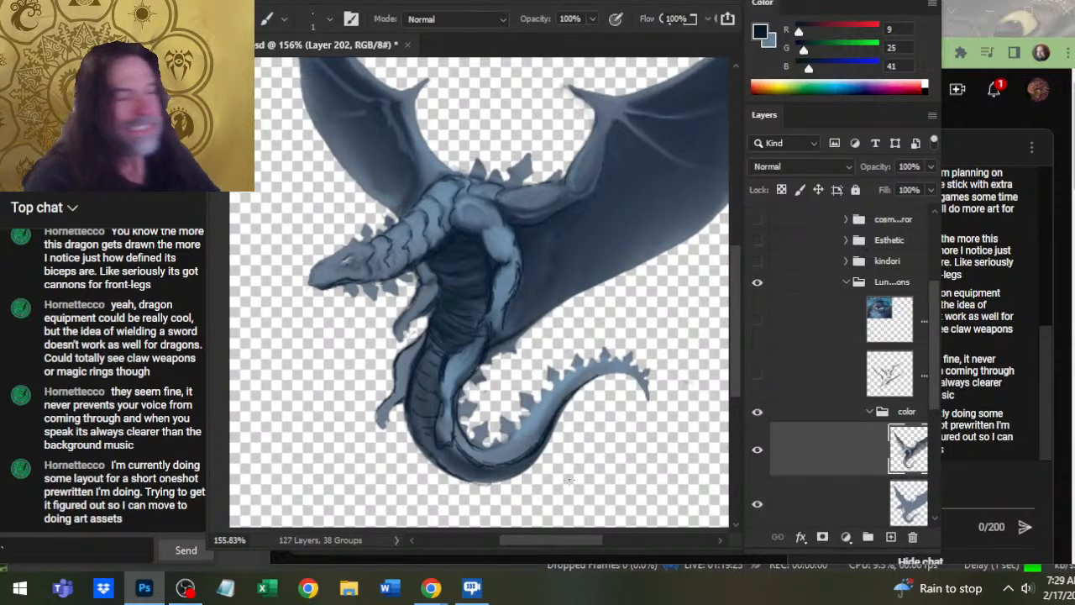
- Smudge and reinforce the contours of the near hind leg
key("r")
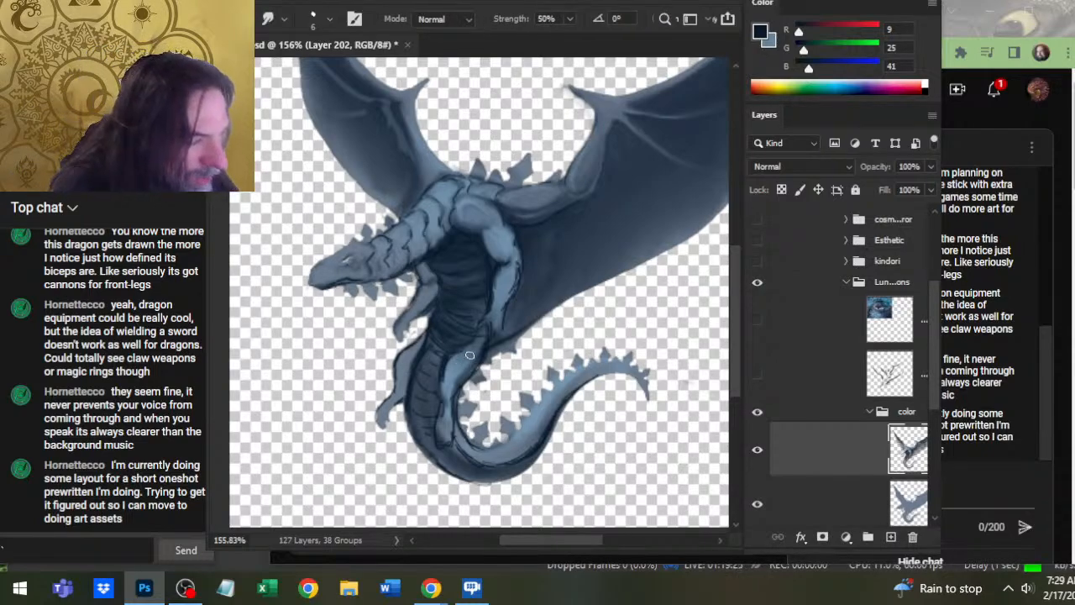
key("b")
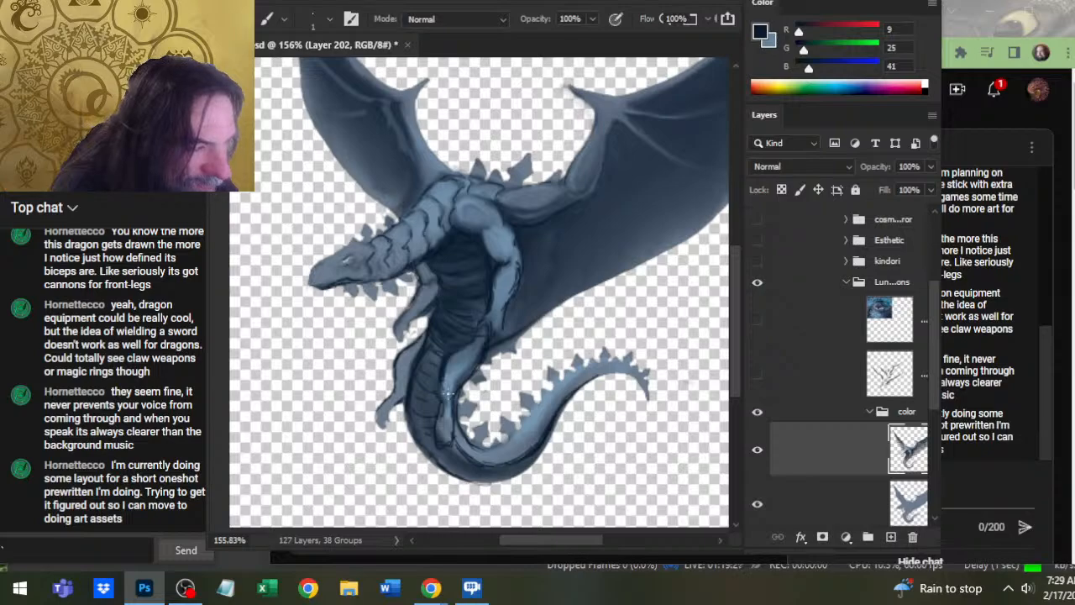
key("r")
- Draw dark scale lines across the mid belly and blend the shading up to the far foreleg's shoulder
key("b")
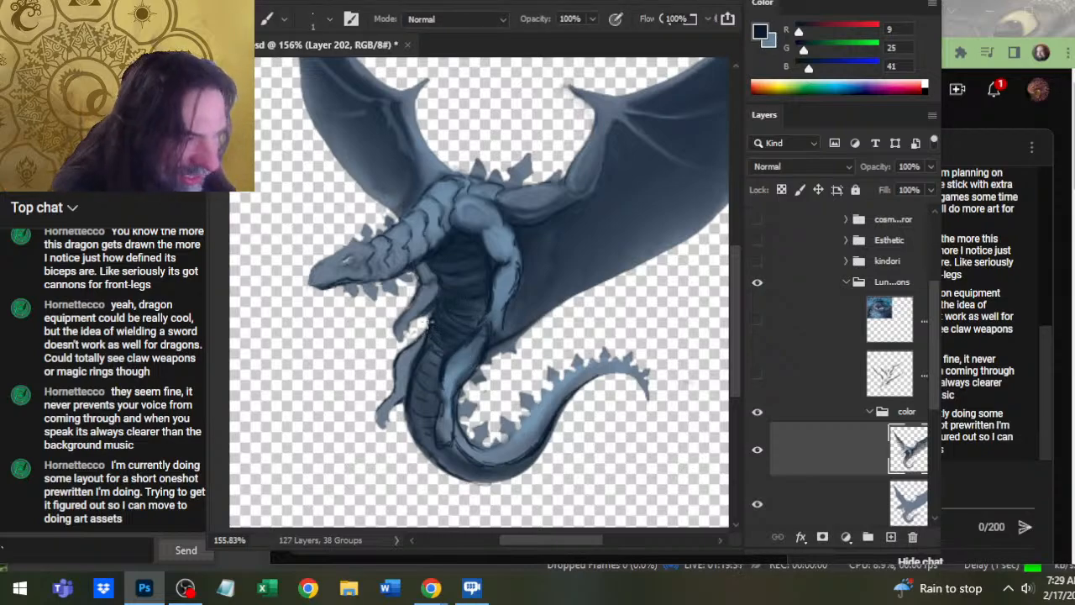
key("r")
key("b")
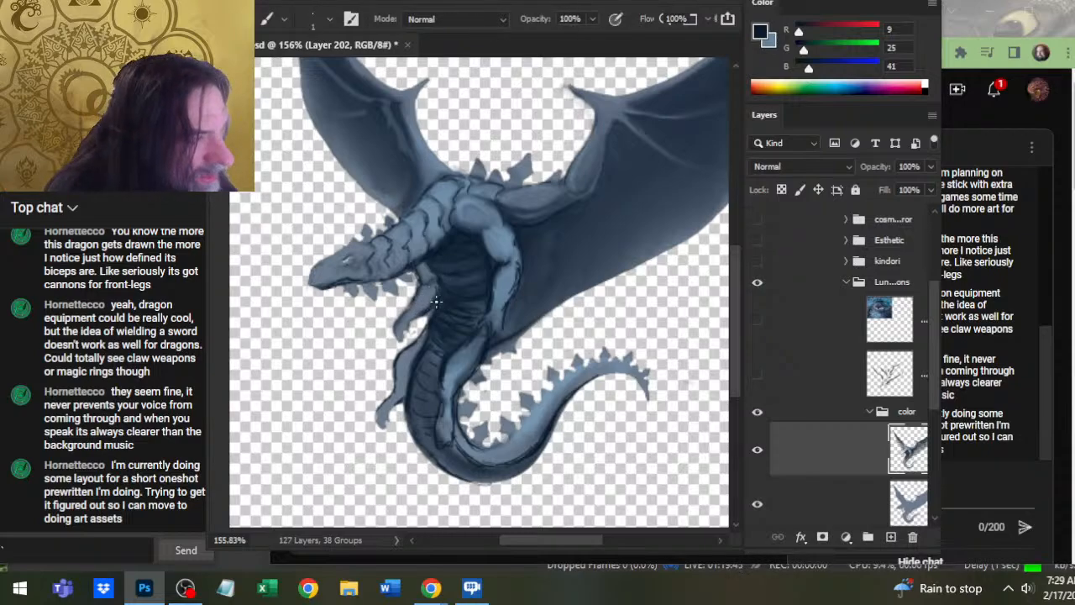
key("r")
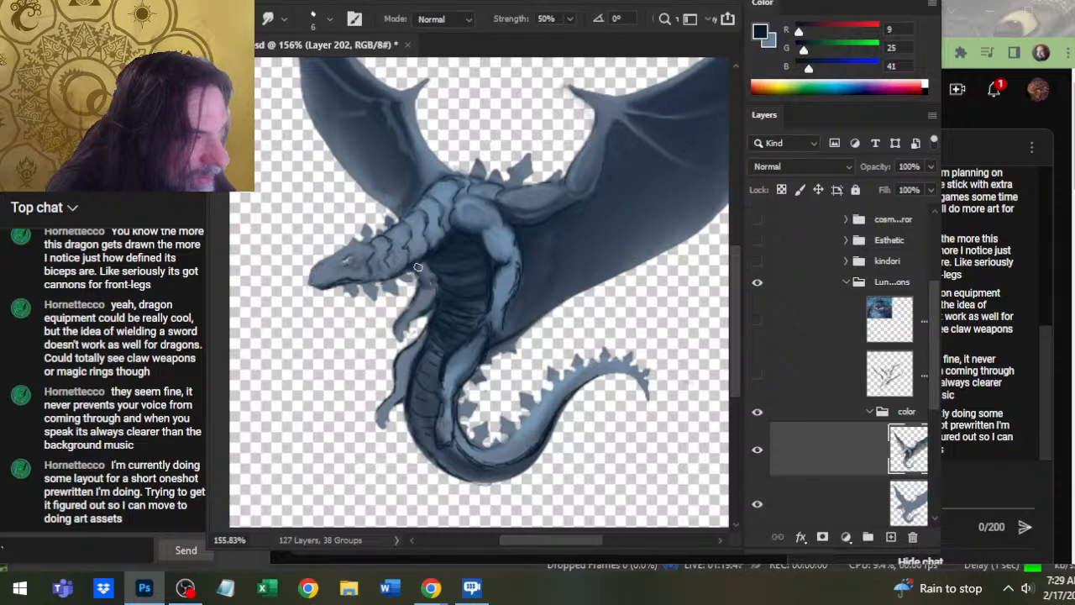
key("b")
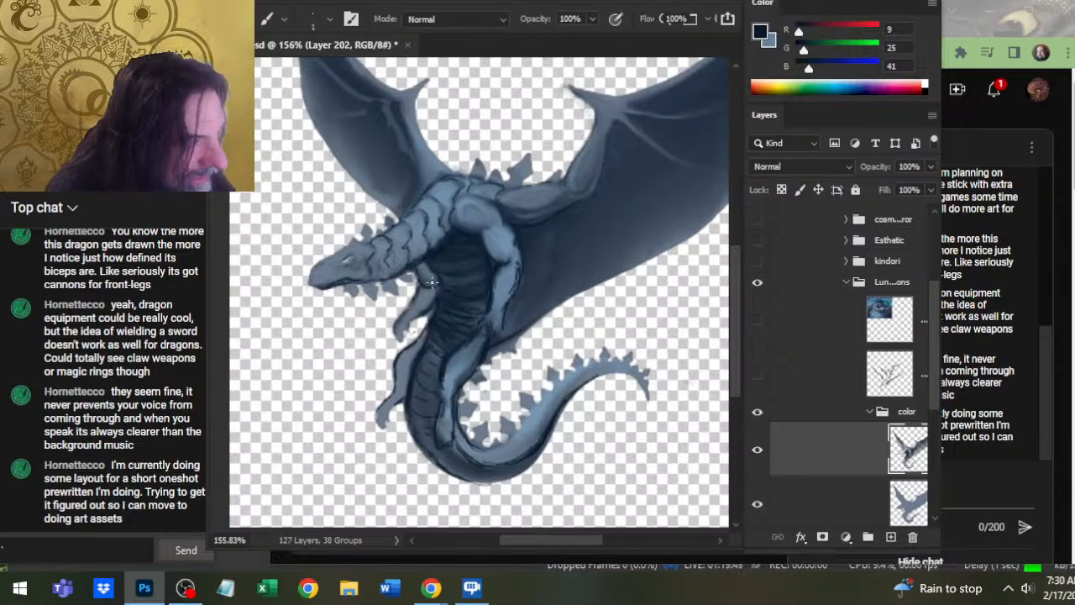
key("r")
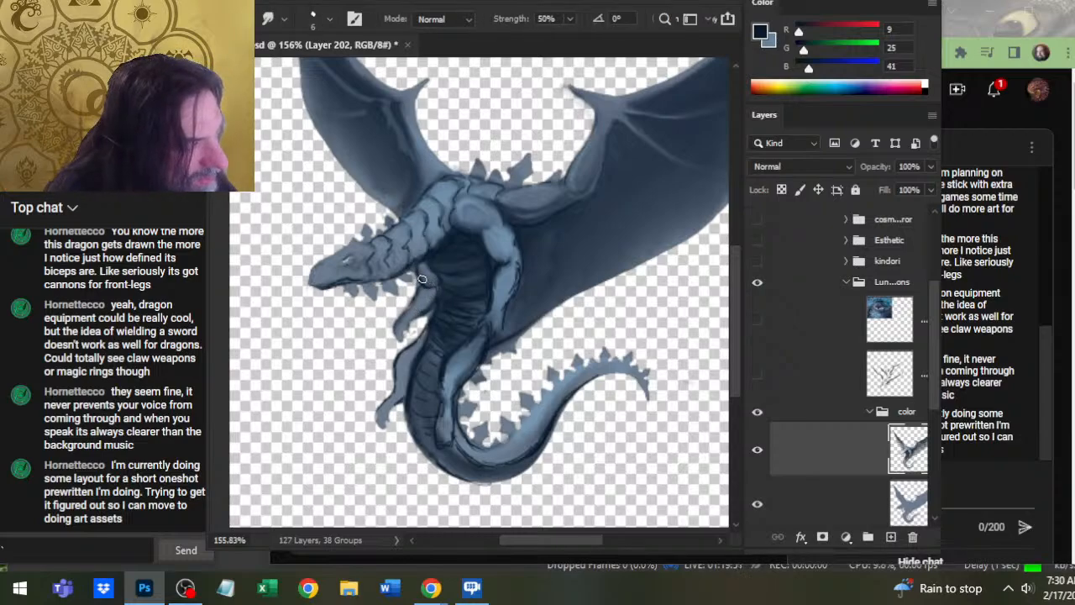
- Draw dark blue lines around the far foreleg's shoulder and smudge them into the chest's edge and upper belly
key("b")
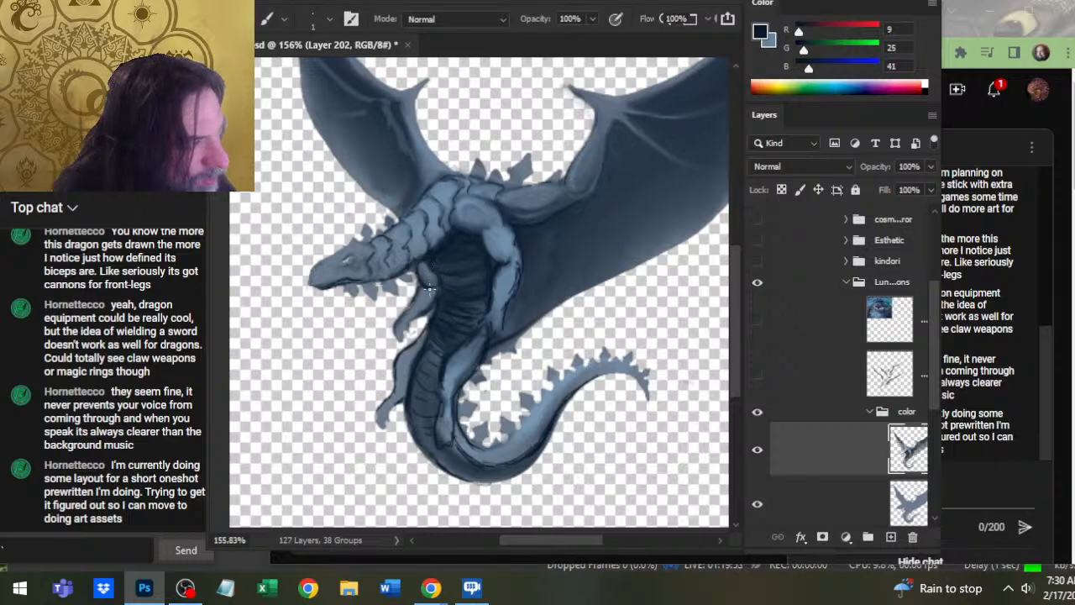
key("r")
key("b")
key("r")
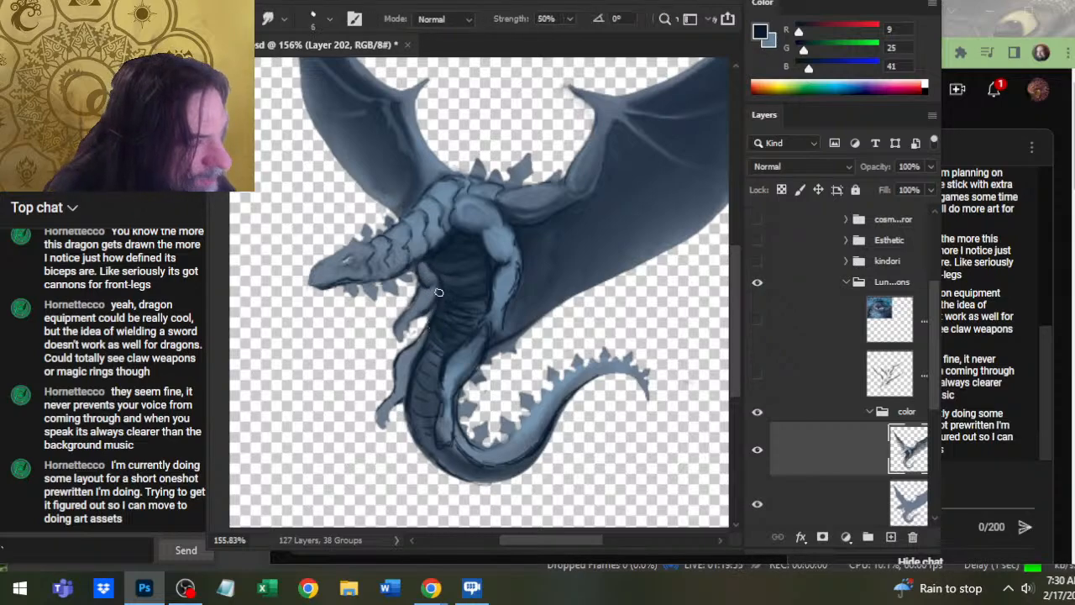
key("b")
key("r")
key("b")
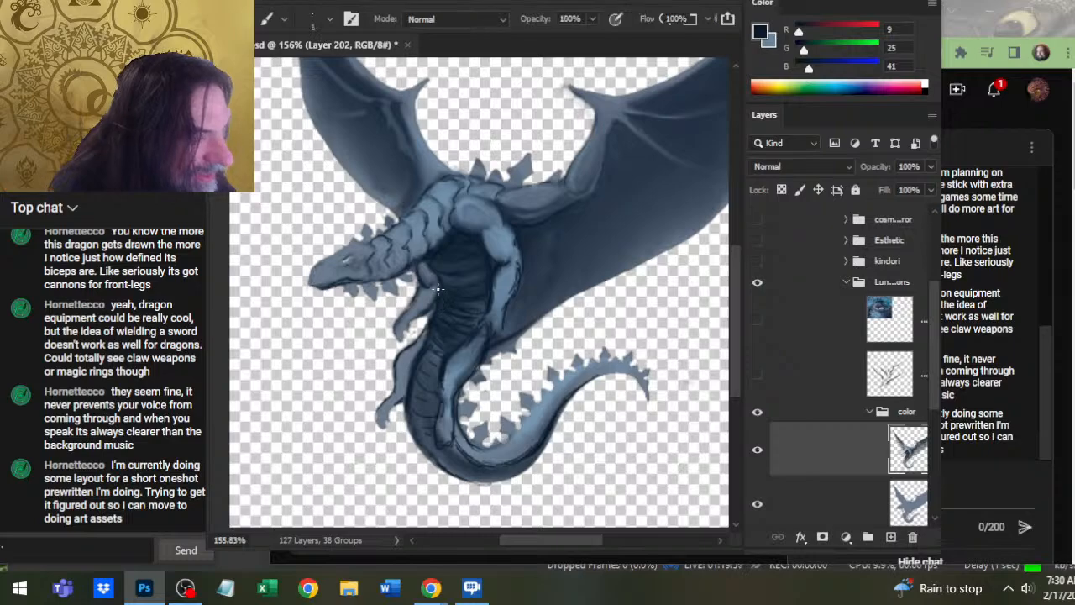
key("r")
key("b")
key("r")
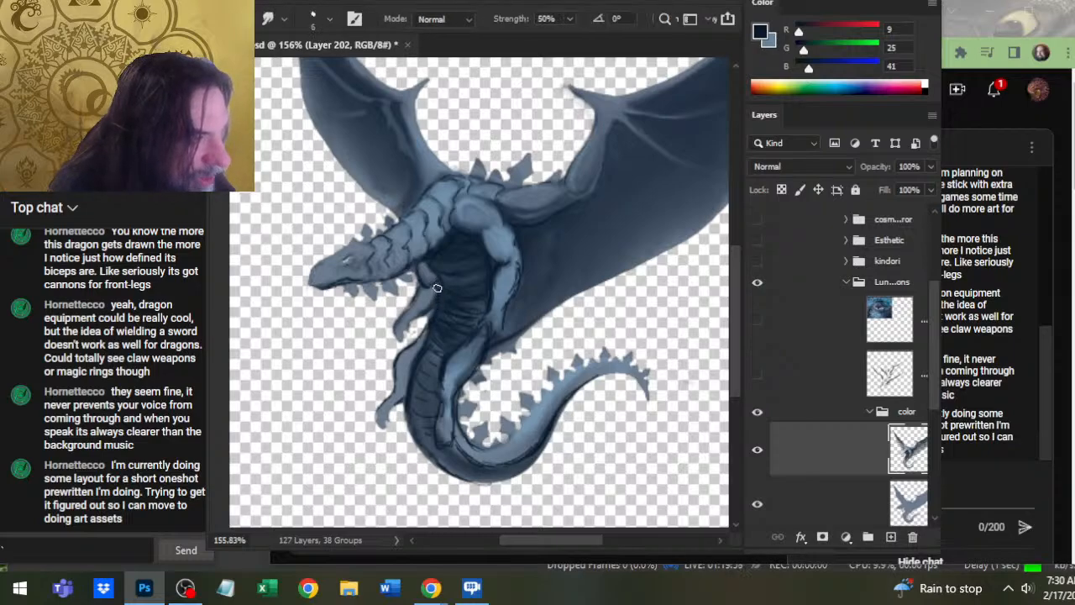
key("b")
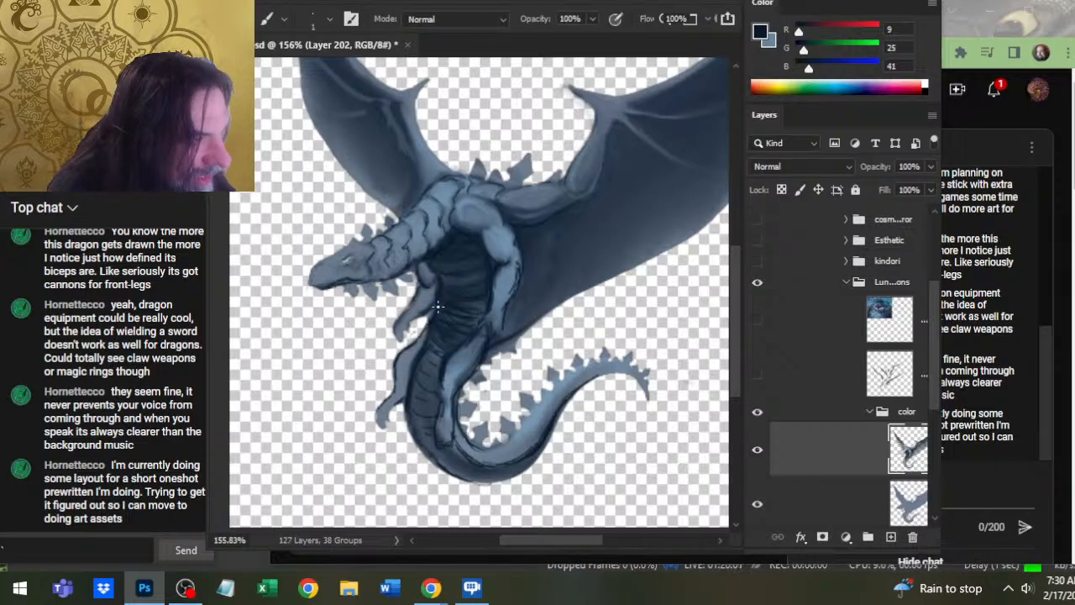
key("r")
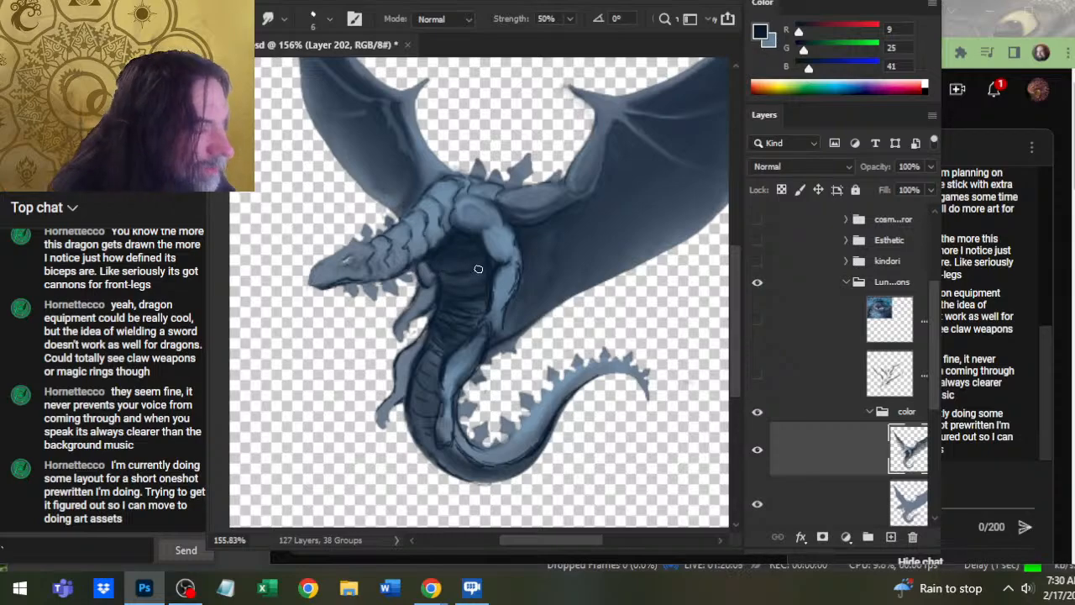
- Paint light blue-grey highlights on the upper chest scales and blend them into the dark shading
key("b")
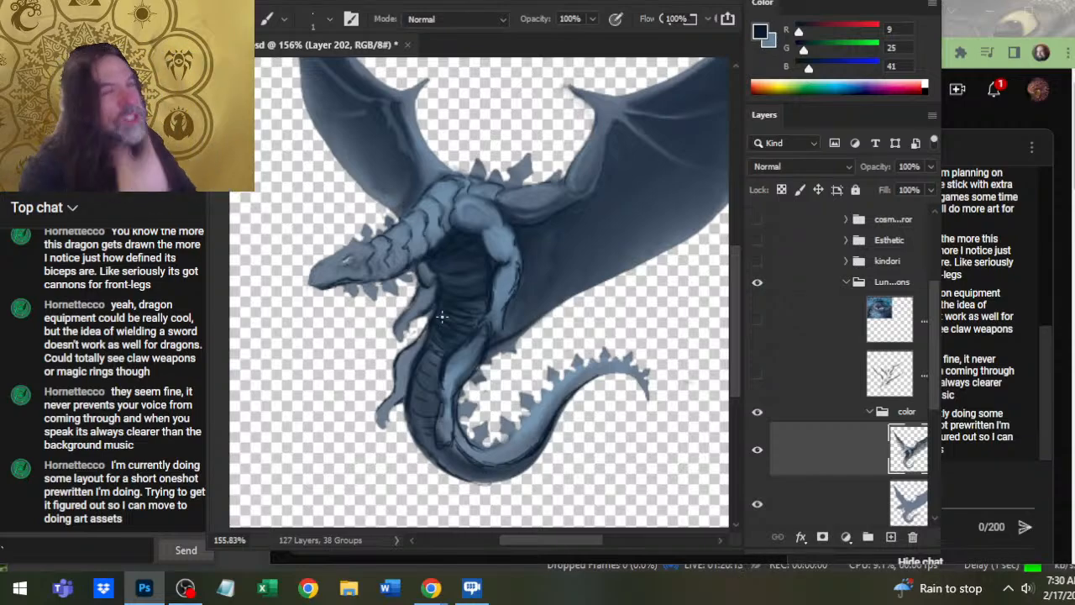
key("r")
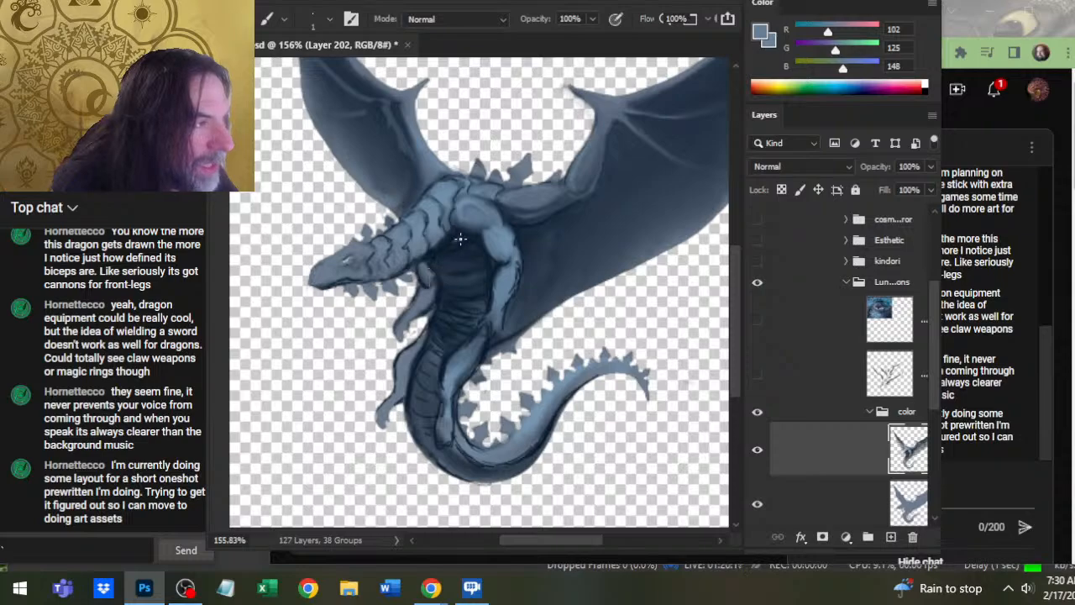
key("r")
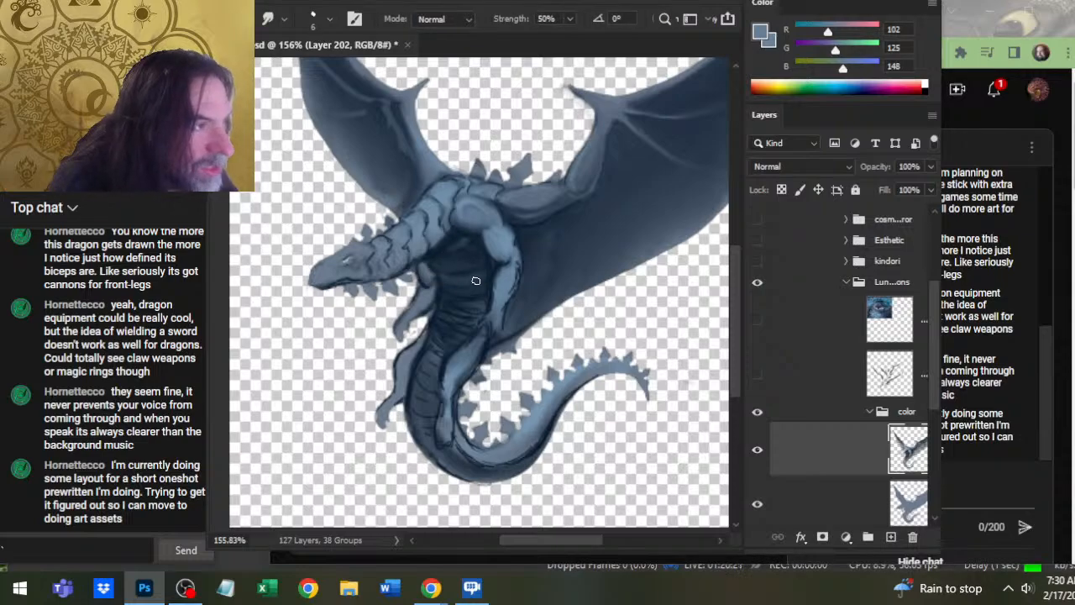
key("b")
left_click_drag(458, 259, 474, 265)
key("r")
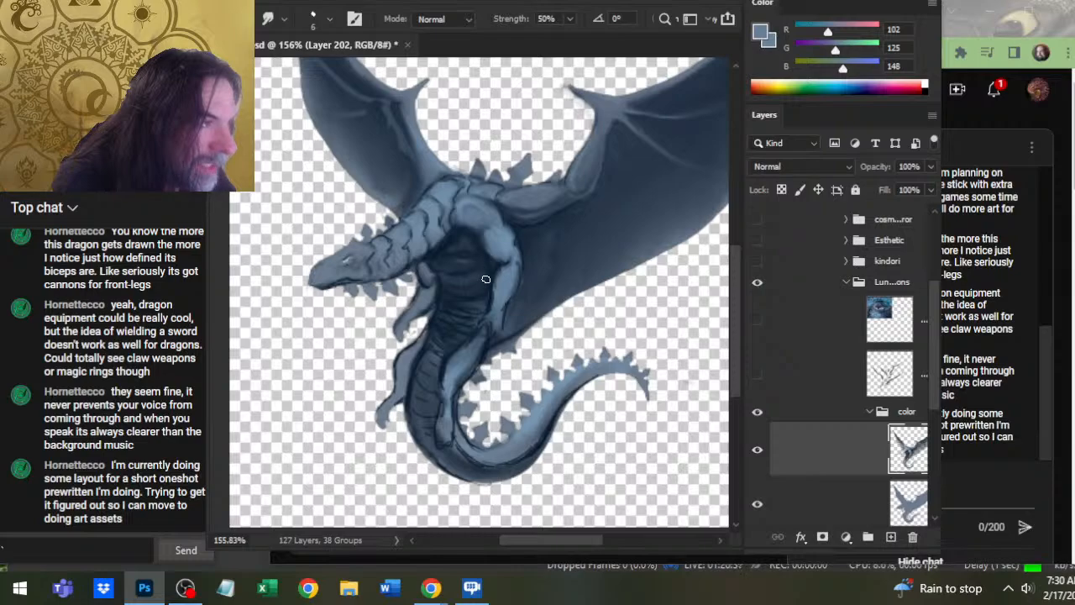
- Touch up the near foreleg's inner edge with sampled light and dark blues and smudge the adjoining chest shading
key("b")
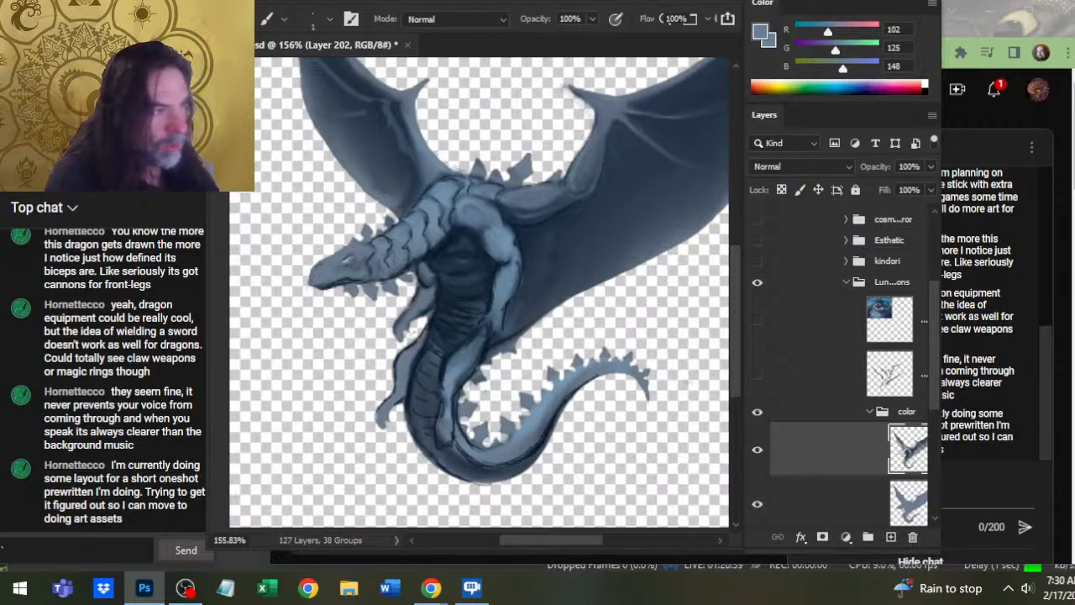
left_click(540, 266, "alt")
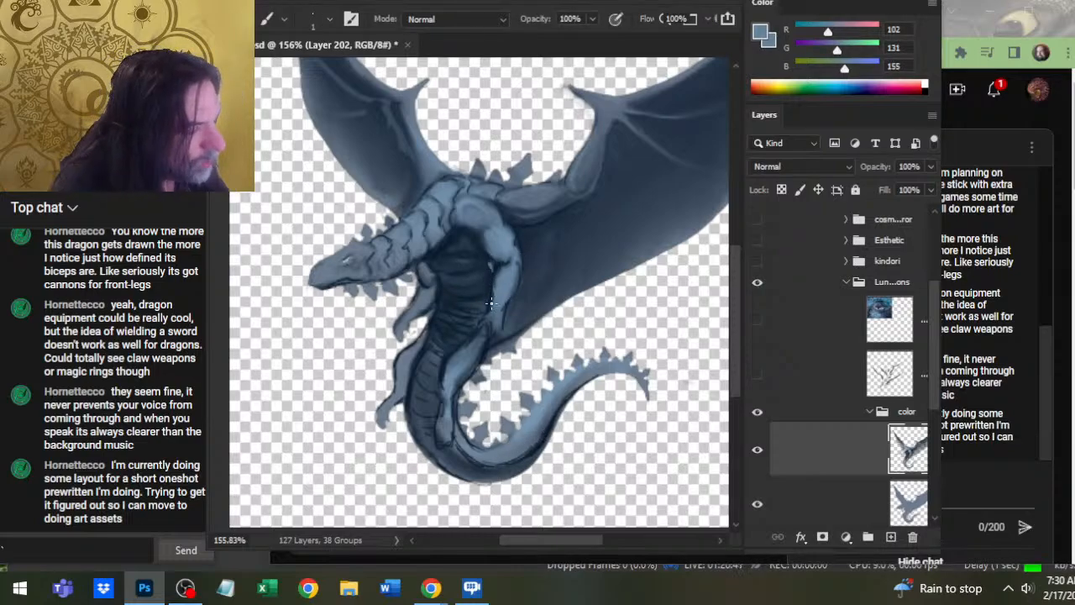
left_click(443, 245, "alt")
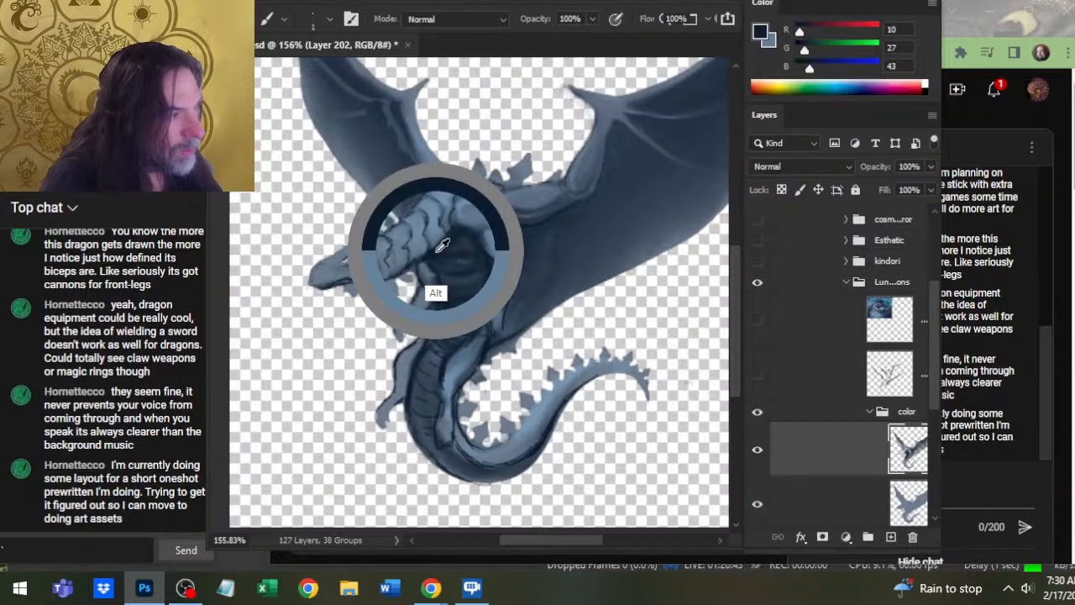
key("r")
left_click_drag(504, 270, 503, 290)
key("b")
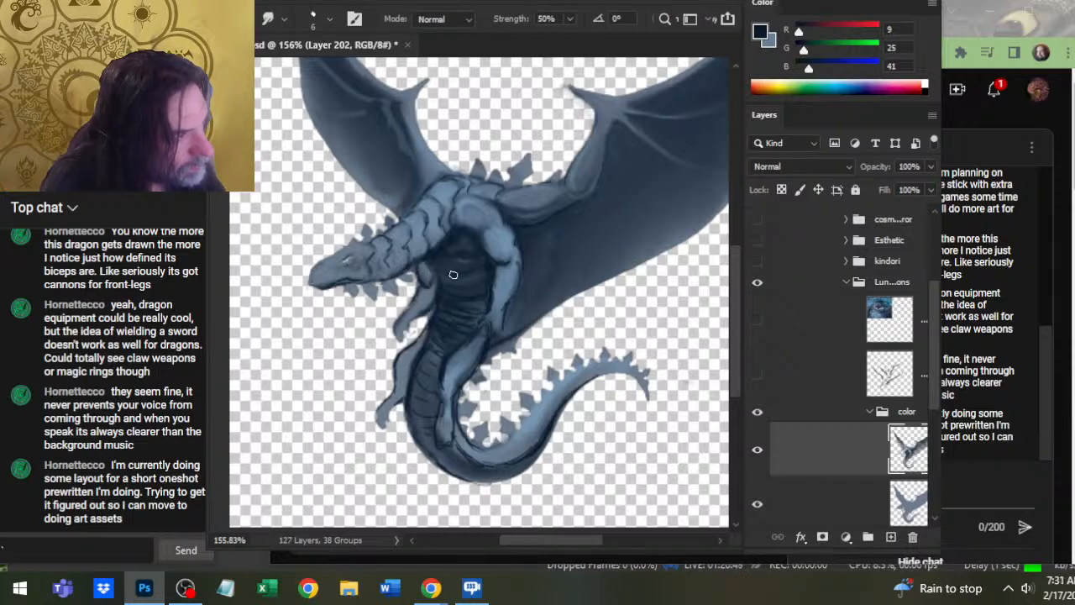
key("r")
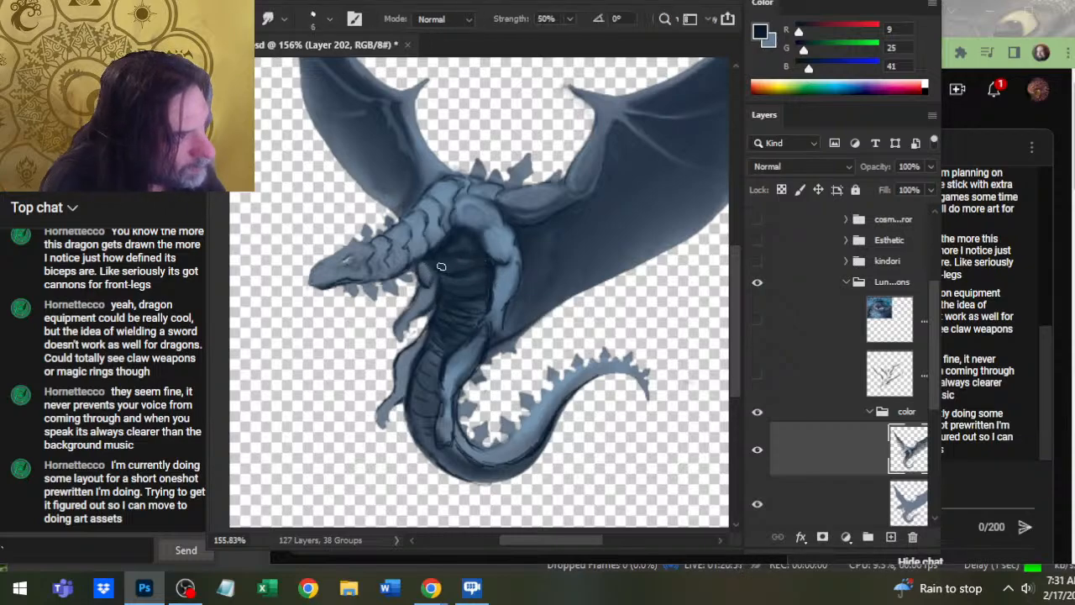
- Paint thin highlights in sampled light blue across the top chest scales below the neck and smudge them
key("b")
left_click(437, 264, "alt")
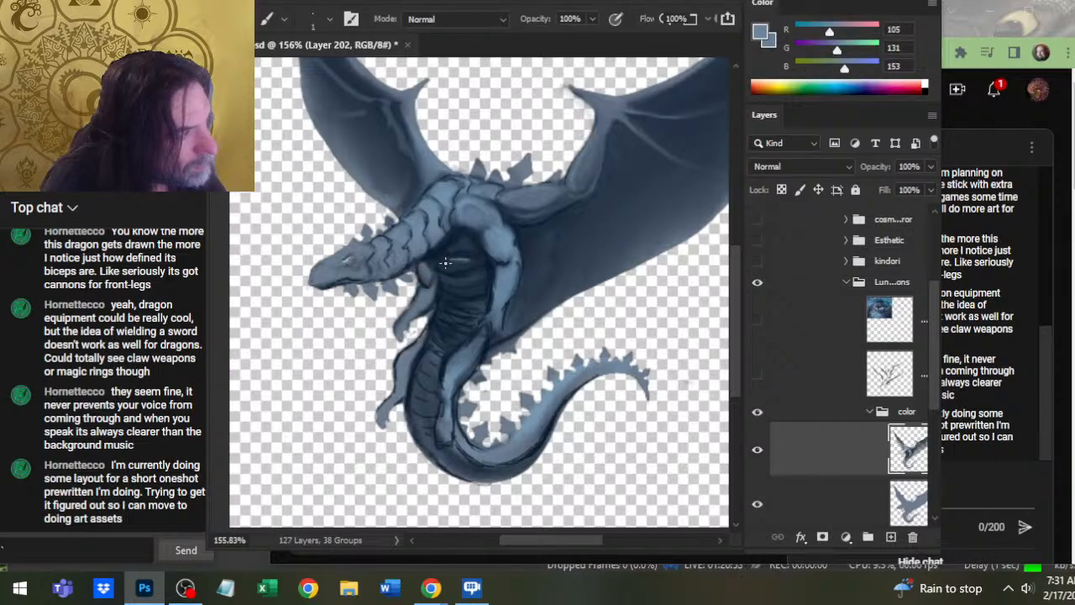
key("r")
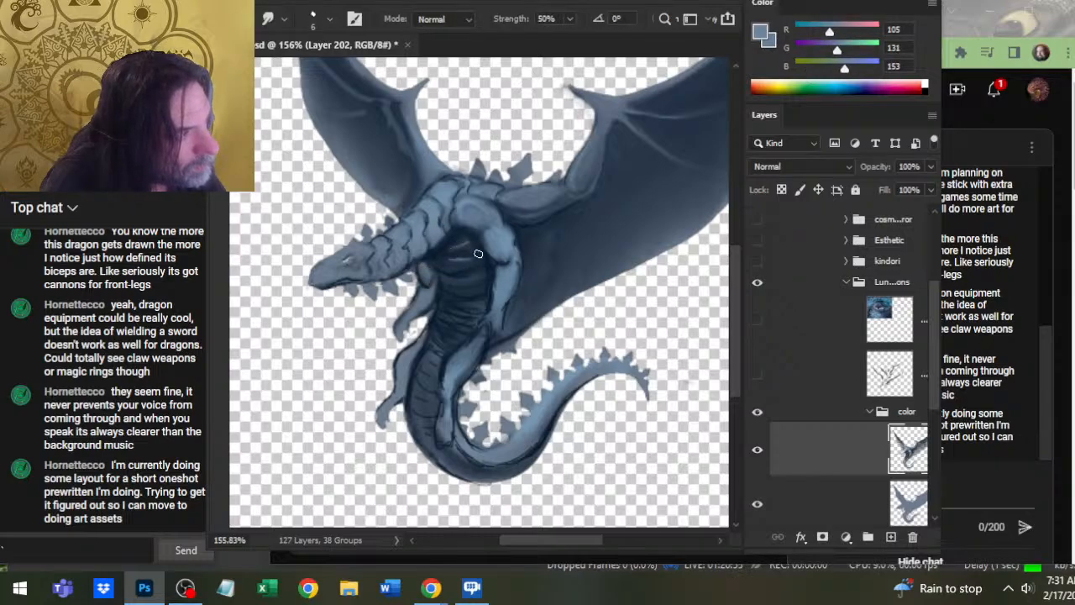
key("b")
key("r")
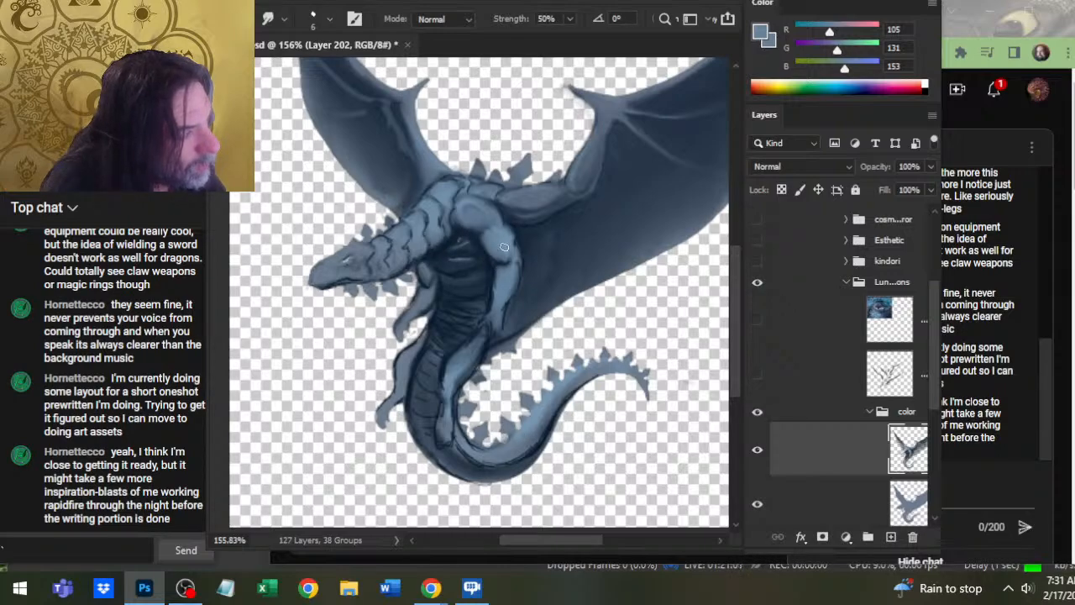
- Refine the near foreleg's elbow with a dark blue contour and blend the line into the arm
key("b")
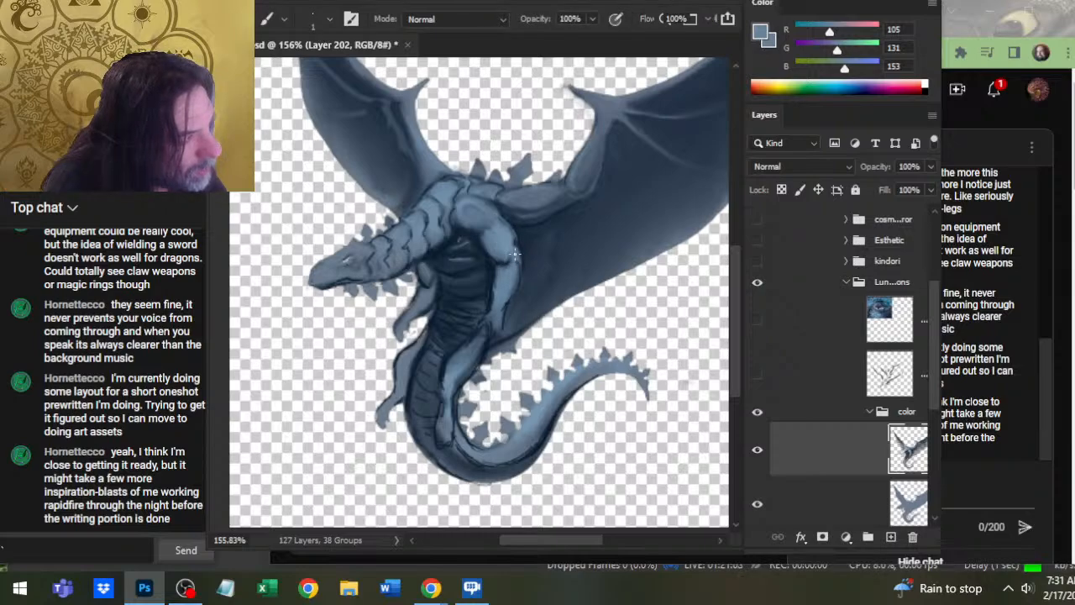
left_click(517, 244, "alt")
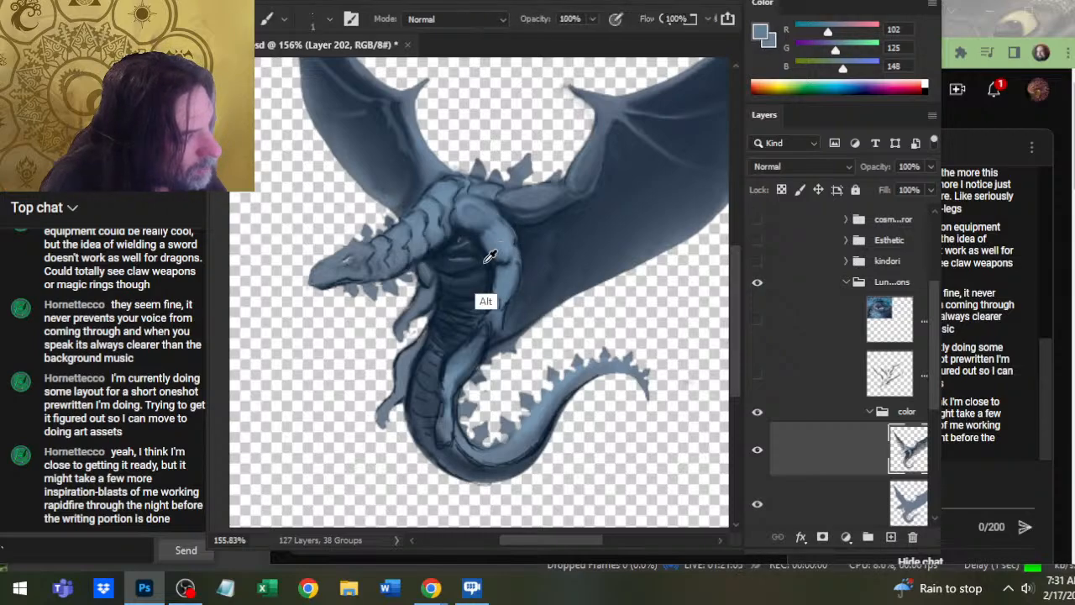
left_click(504, 250, "alt")
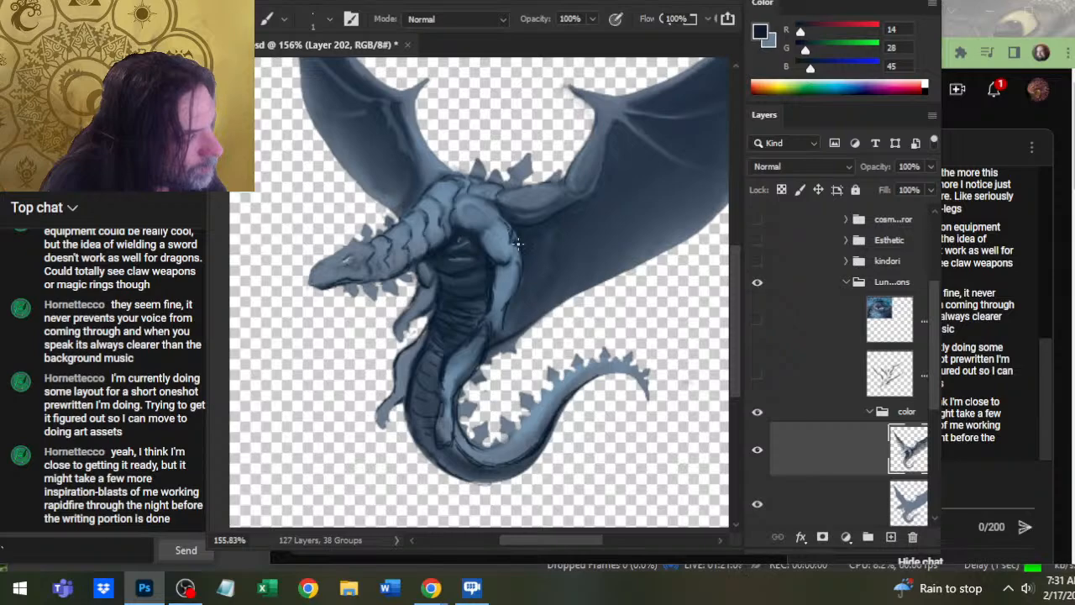
key("r")
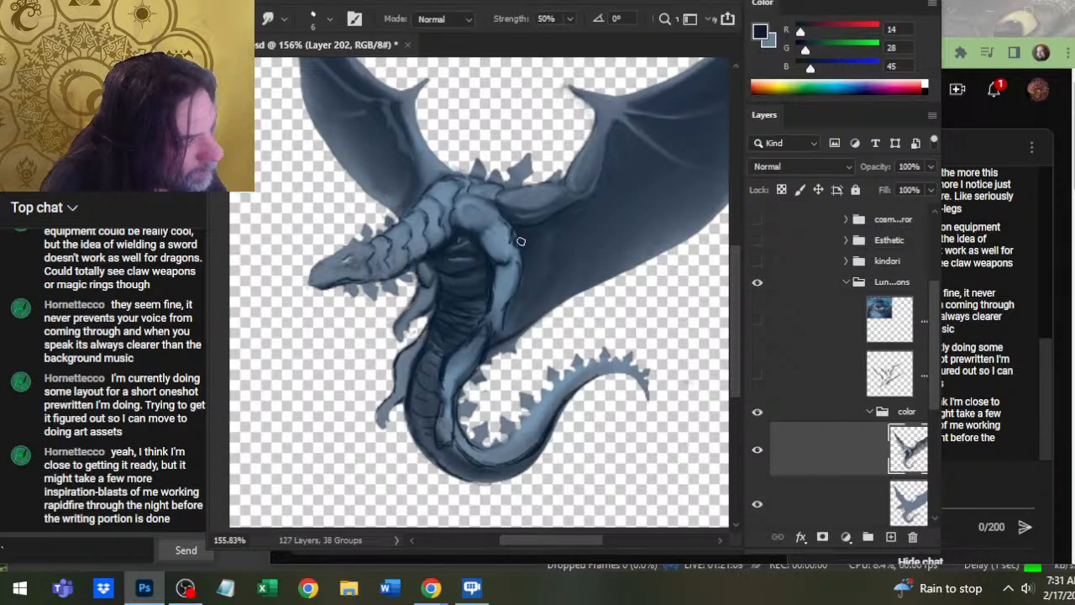
mouse_move(502, 239)
left_mouse_down()
mouse_move(513, 249)
mouse_move(515, 235)
mouse_move(513, 259)
left_mouse_up()
key("b")
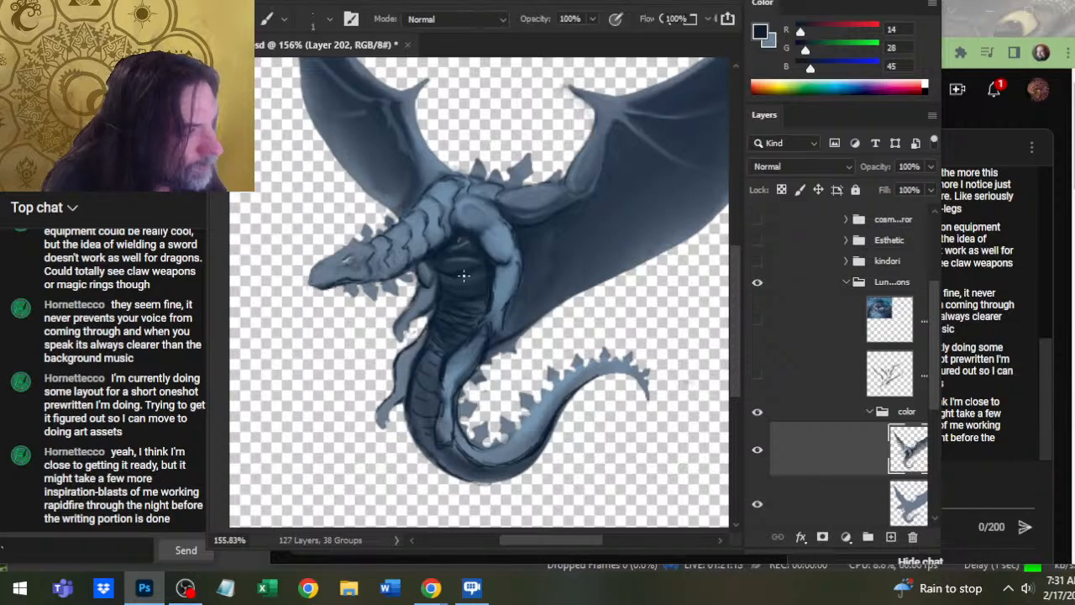
- Switch back to the light blue, add highlights to the mid-chest scales and smudge them down the belly
key("x")
key("r")
key("b")
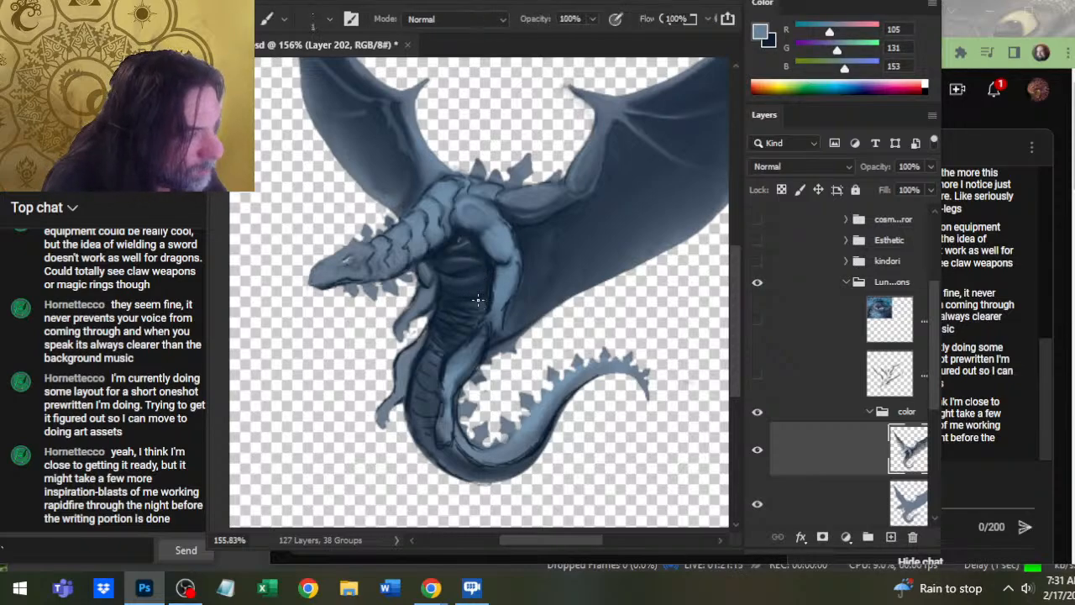
left_click_drag(462, 287, 480, 290)
key("r")
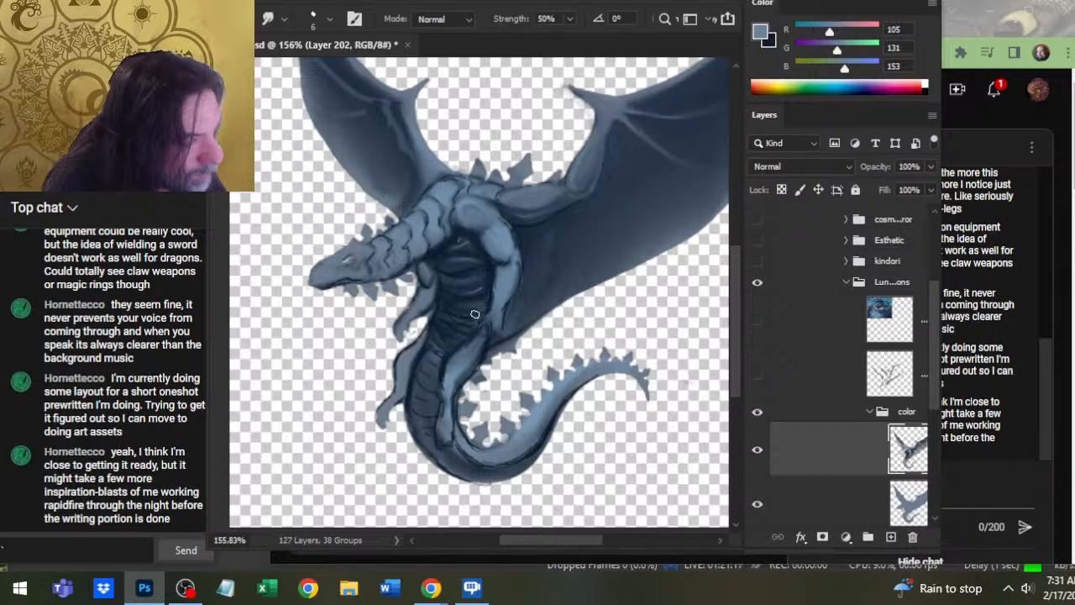
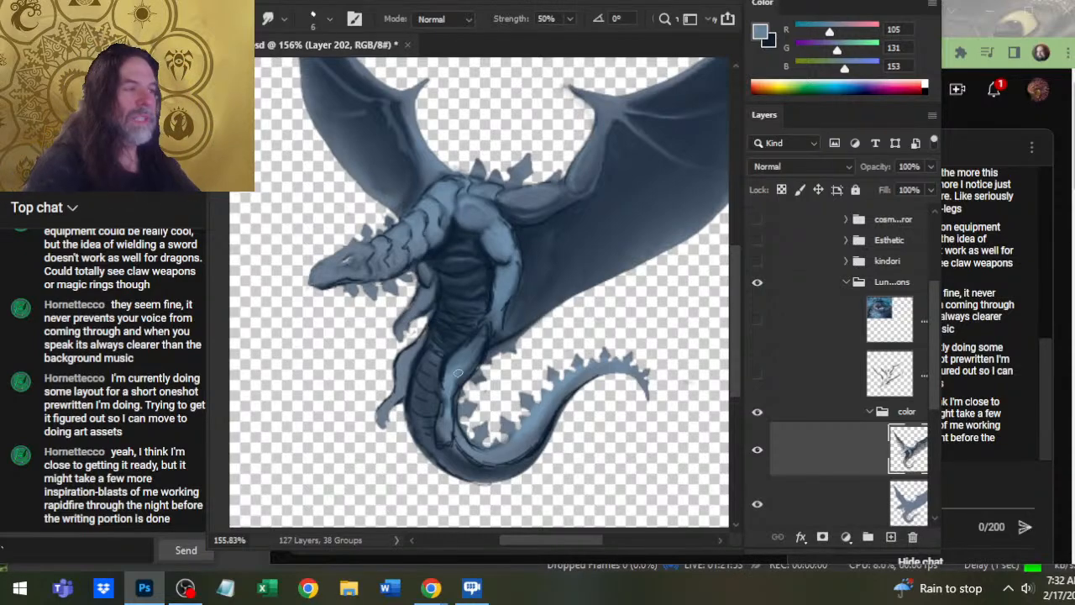
- Touch up the chest scales with light blue and blend the paint toward the far foreleg
key("z")
left_click_drag(564, 346, 540, 409)
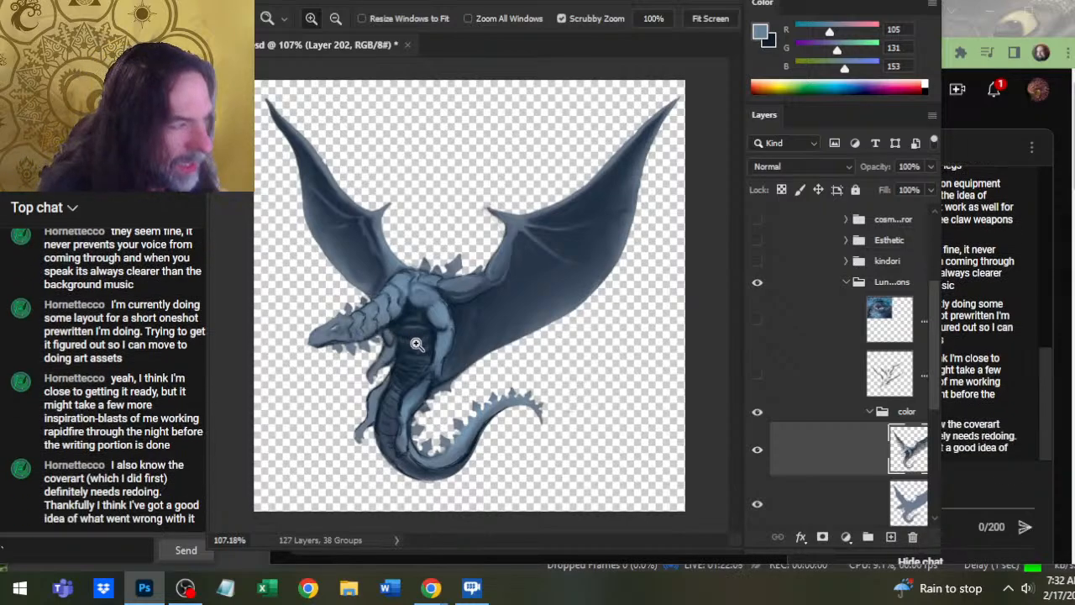
left_click(415, 373)
key("b")
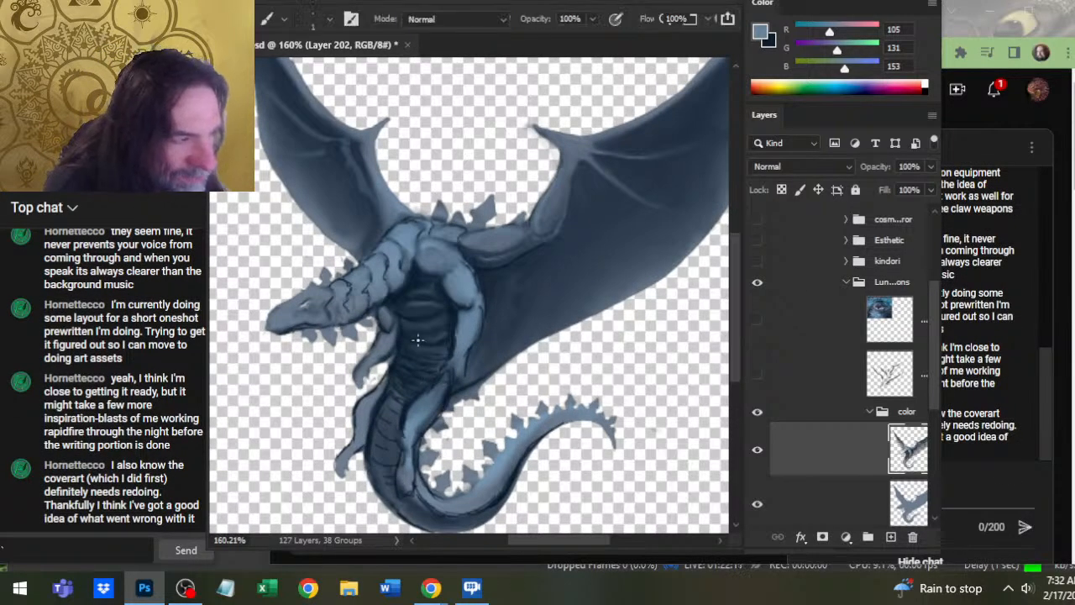
key("r")
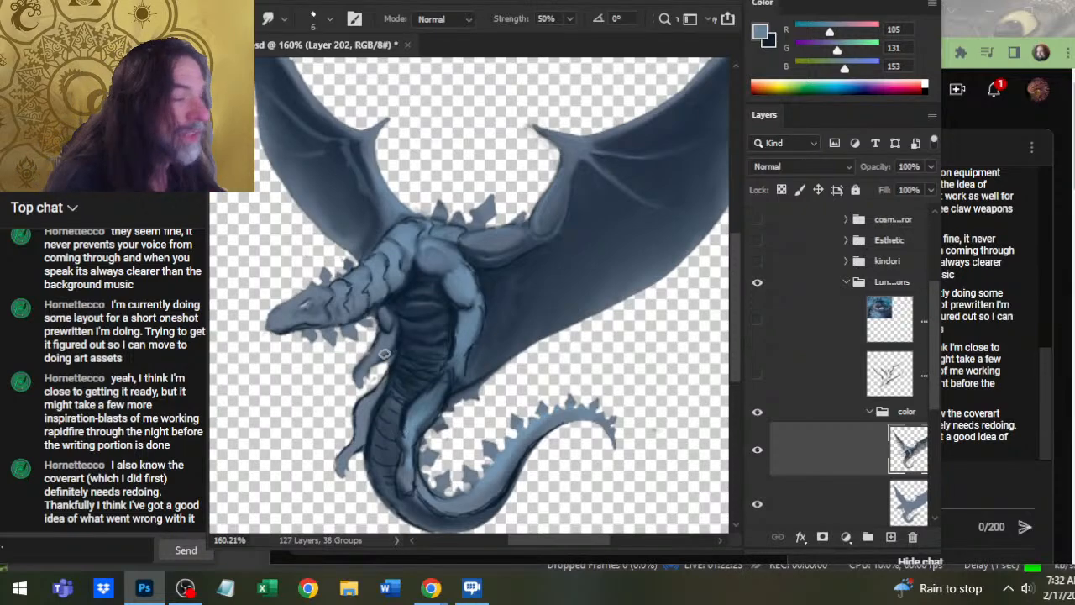
- Darken the contour between the far foreleg and the chest with sampled dark blue and smudge it up to the shoulder
key("b")
left_click(403, 337, "alt")
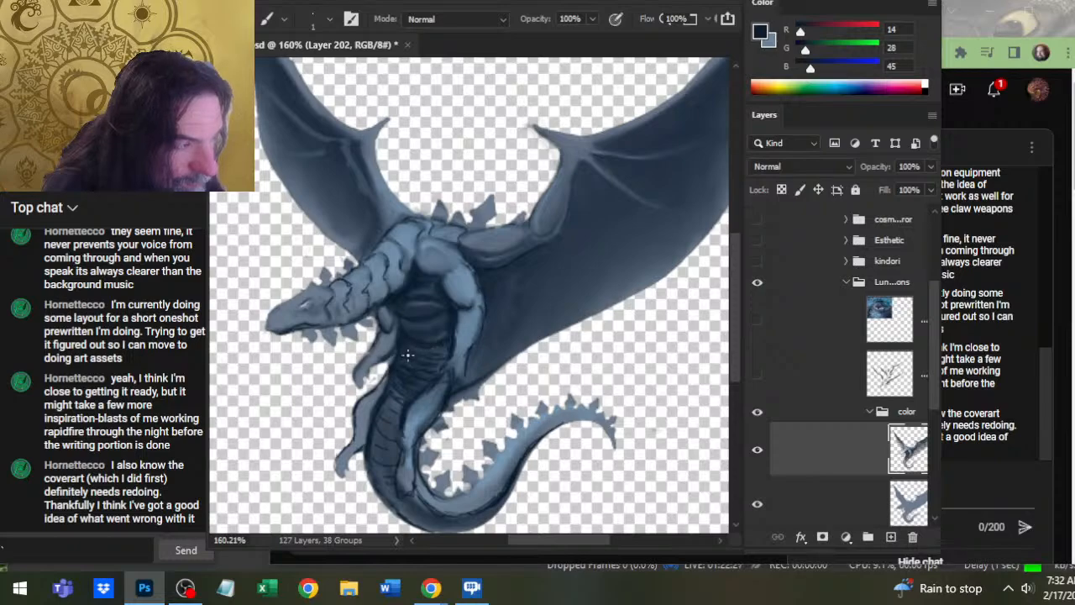
key("r")
mouse_move(390, 349)
left_mouse_down()
mouse_move(387, 324)
mouse_move(403, 342)
mouse_move(397, 358)
mouse_move(404, 327)
mouse_move(392, 316)
left_mouse_up()
key("b")
key("r")
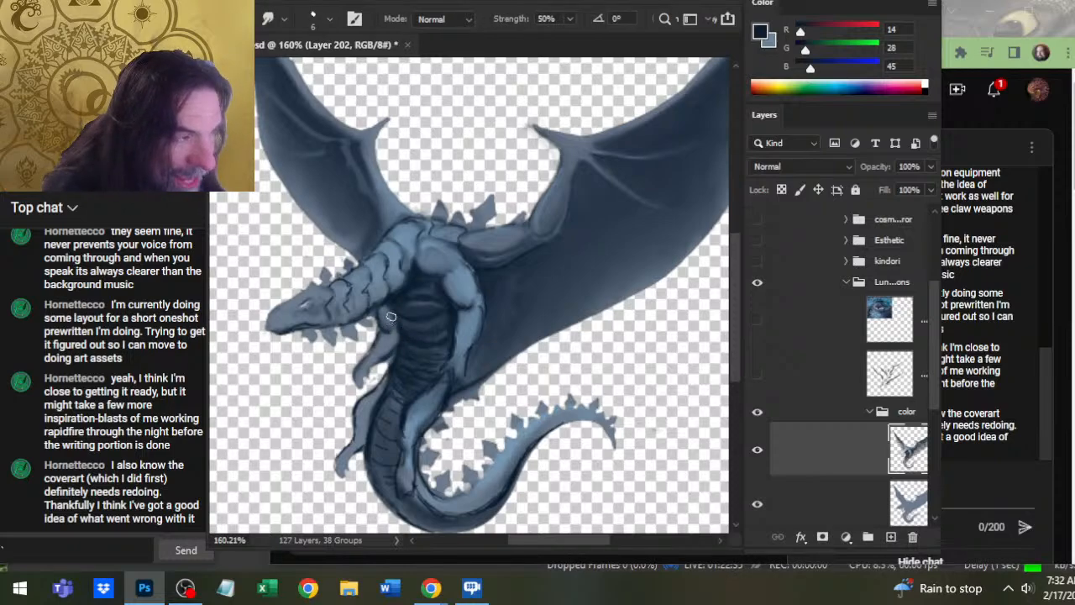
- Highlight the belly scales with a sampled slate blue (RGB 65, 81, 99) and smudge the paint along the chest
key("b")
left_click(396, 444, "alt")
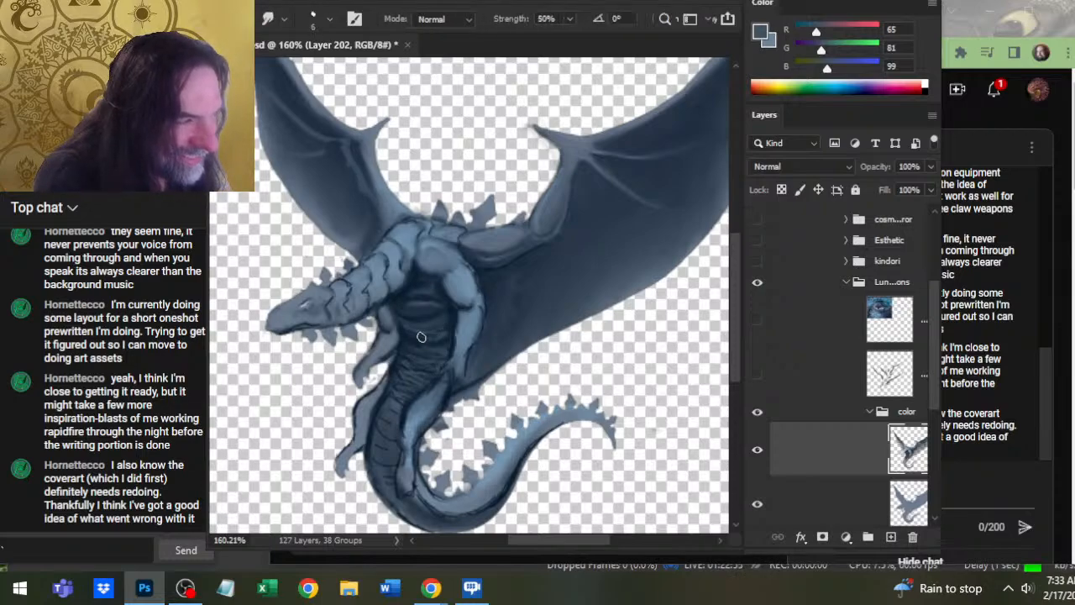
key("r")
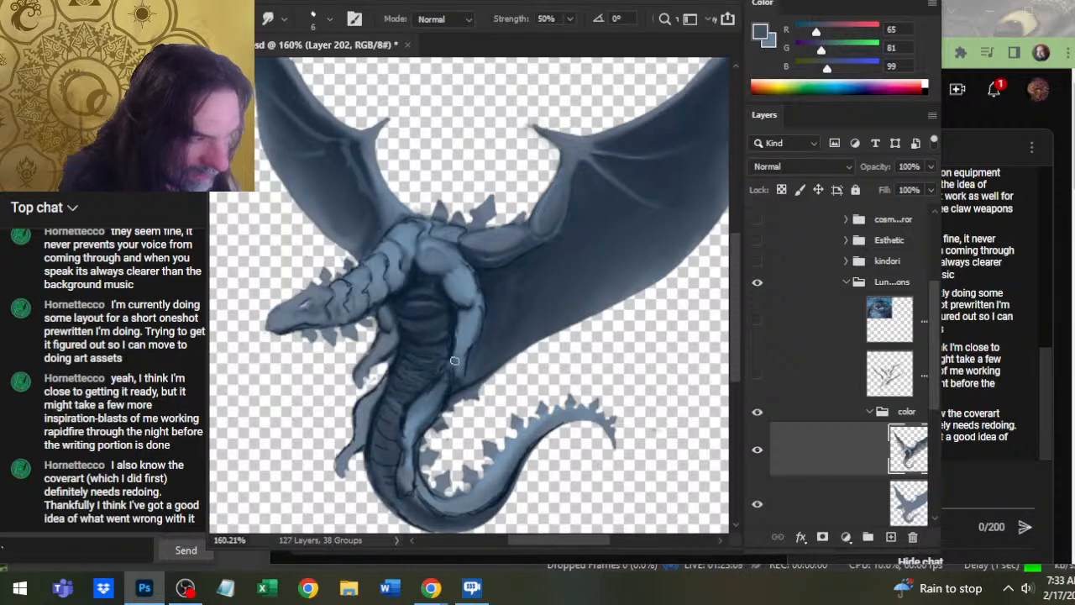
- Darken the lower belly scale lines with a sampled dark navy (RGB 9, 25, 41) and blend them toward the thigh
key("b")
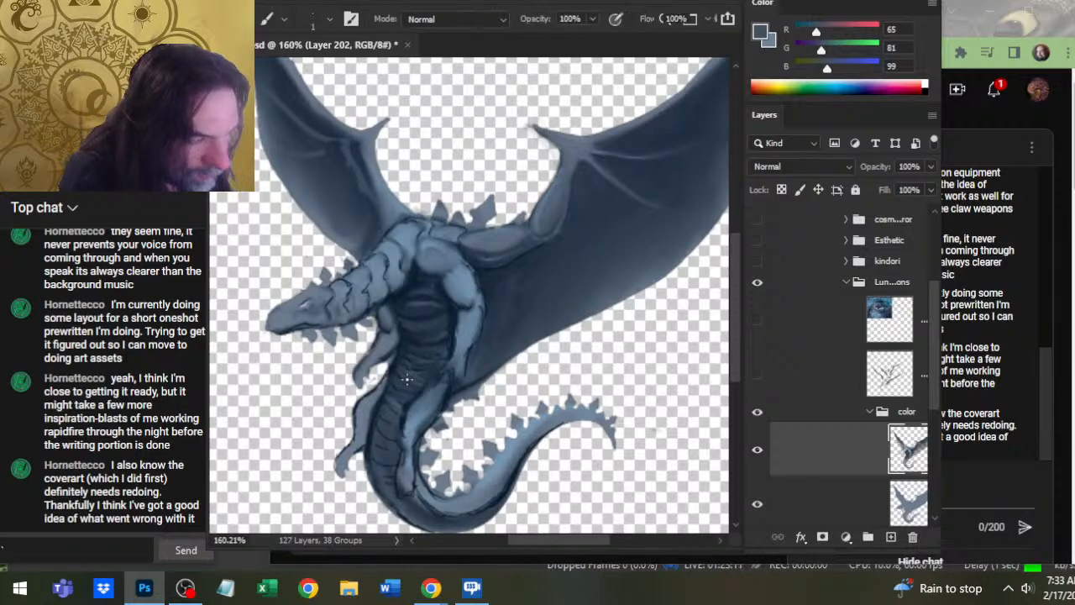
left_click(434, 403, "alt")
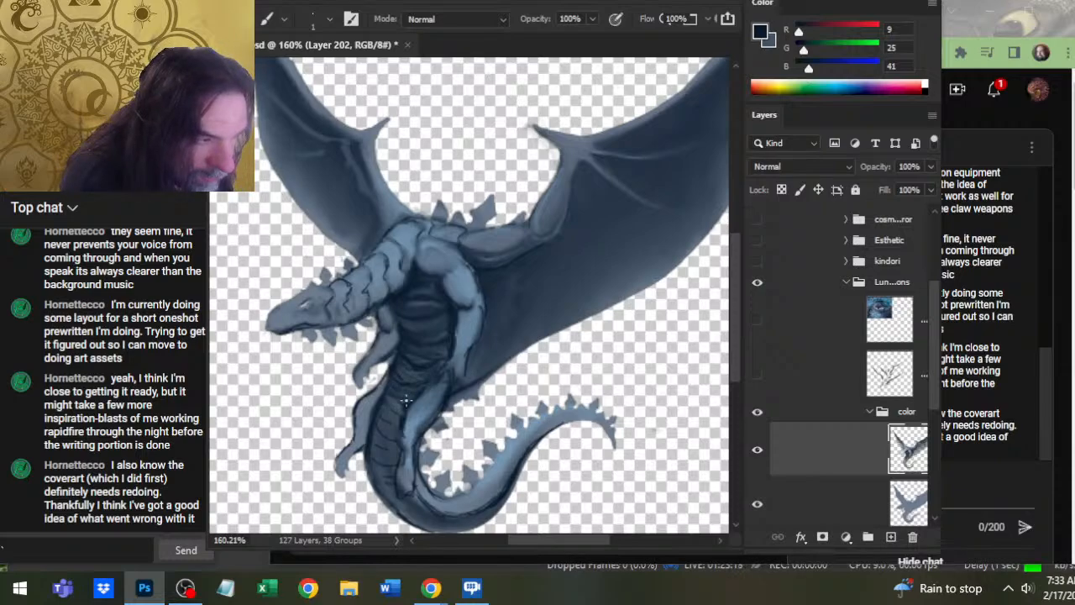
key("r")
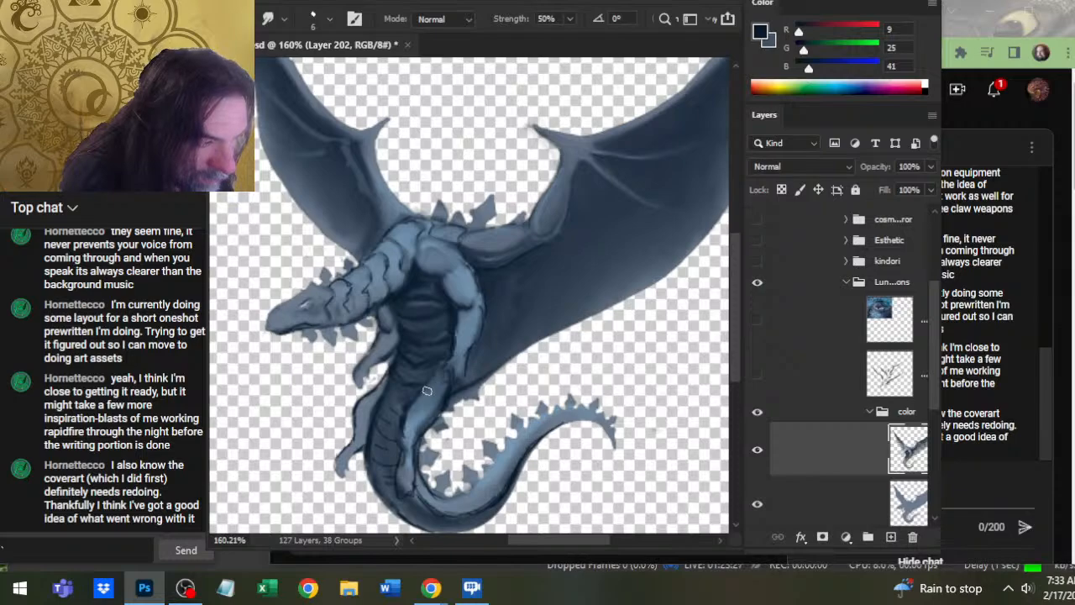
- Add short dark strokes along the near thigh's border with the belly, smudging each one into the leg
key("b")
key("r")
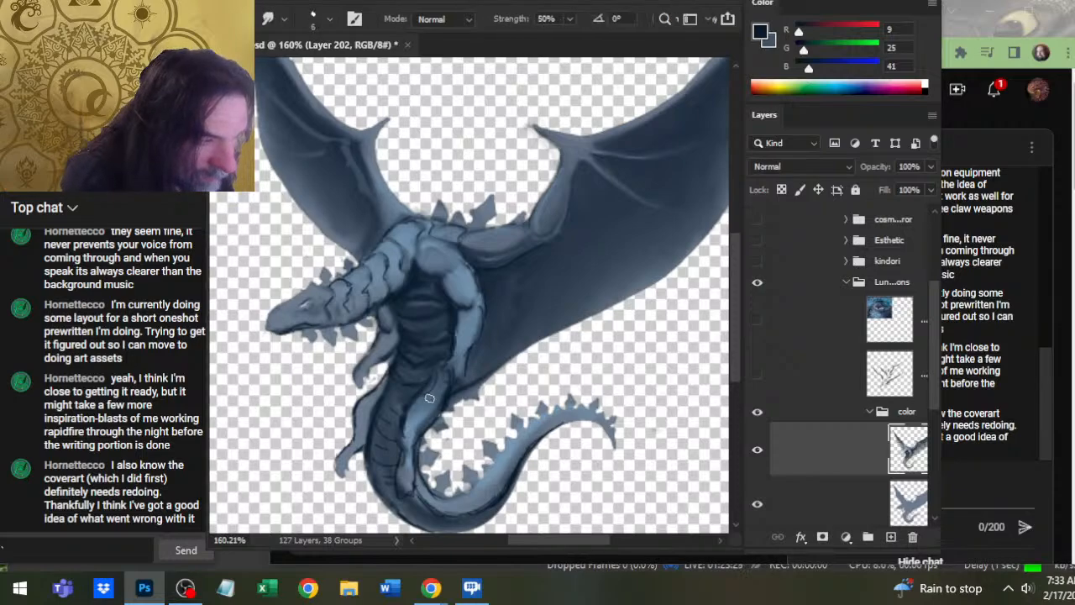
key("b")
key("r")
key("b")
key("r")
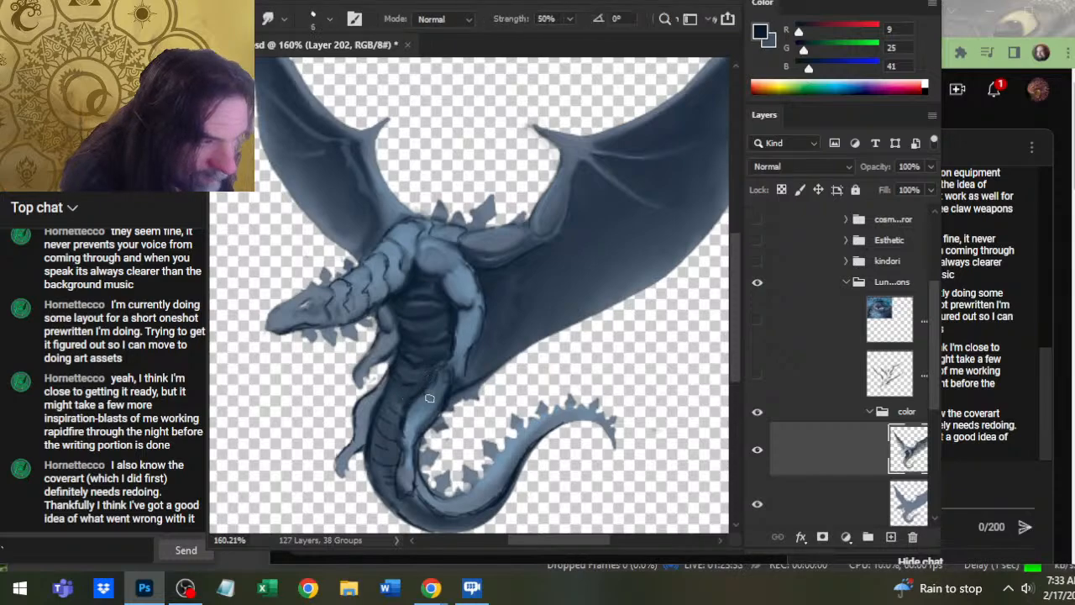
- Refine the dark contour around the near thigh's back edge and hip, blending it into the body
key("b")
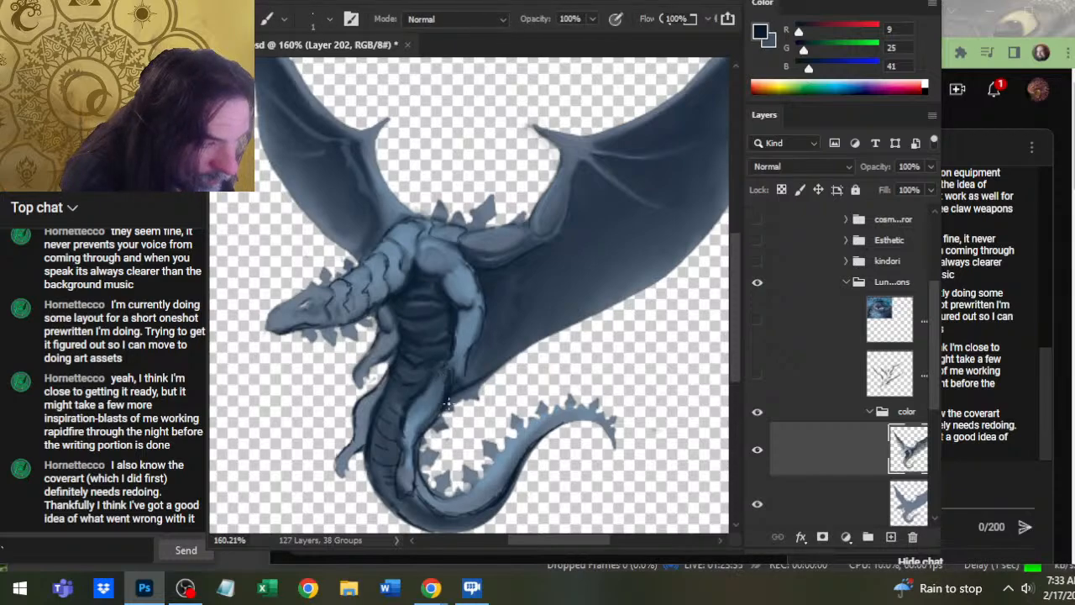
key("r")
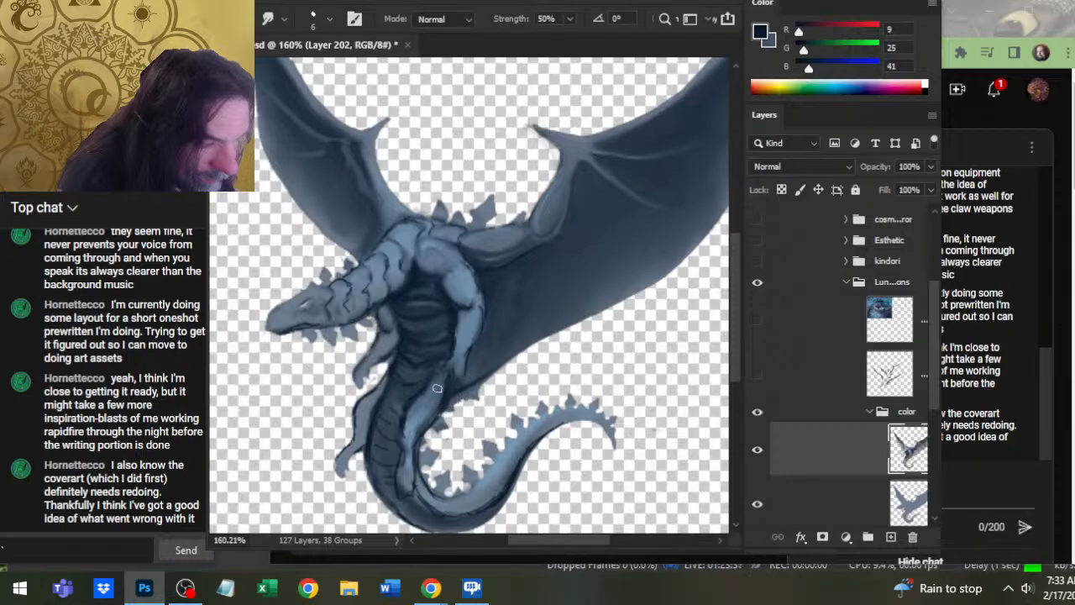
key("b")
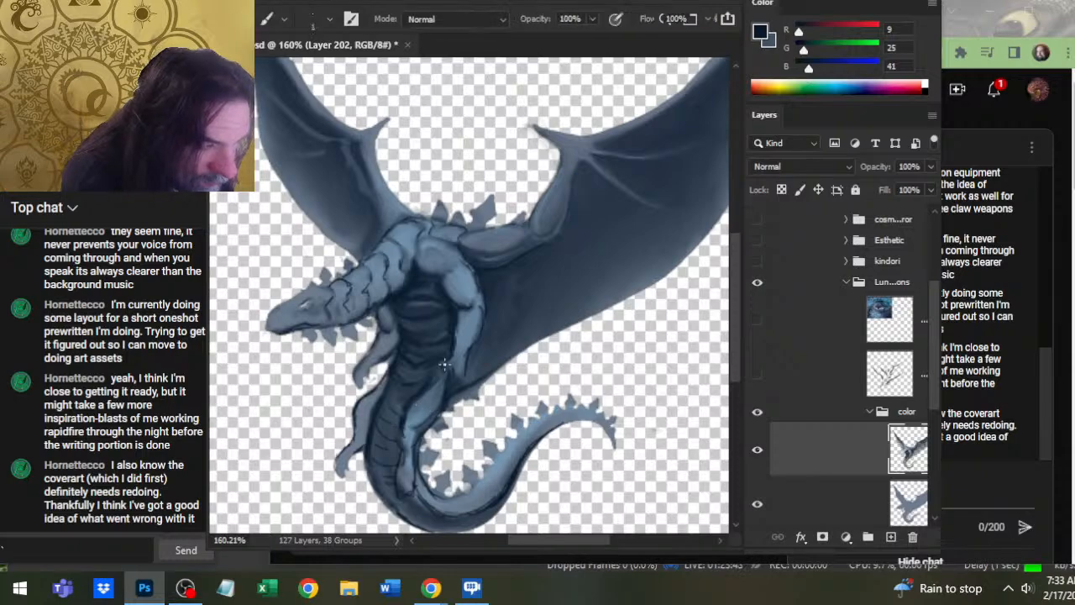
key("r")
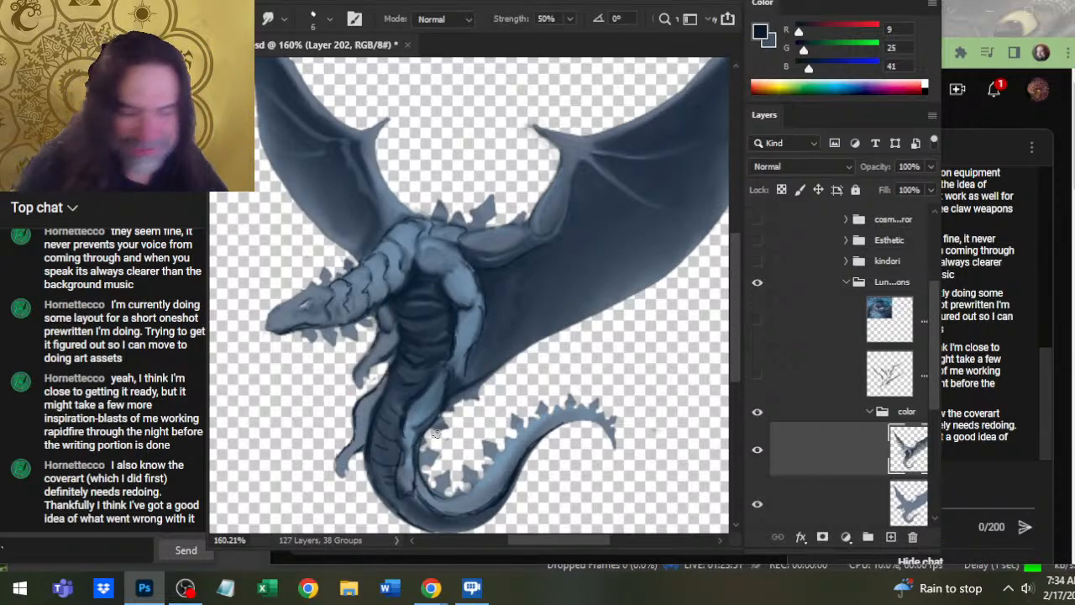
- Darken the edge behind the near hind leg and the near wing's lower edge, smudging both smooth
key("b")
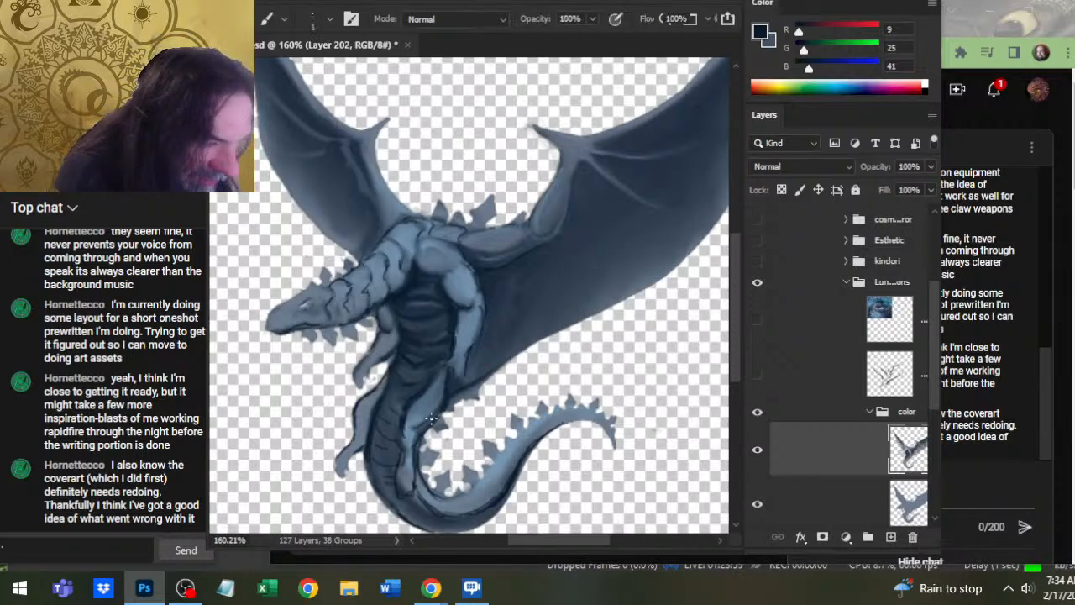
key("r")
key("b")
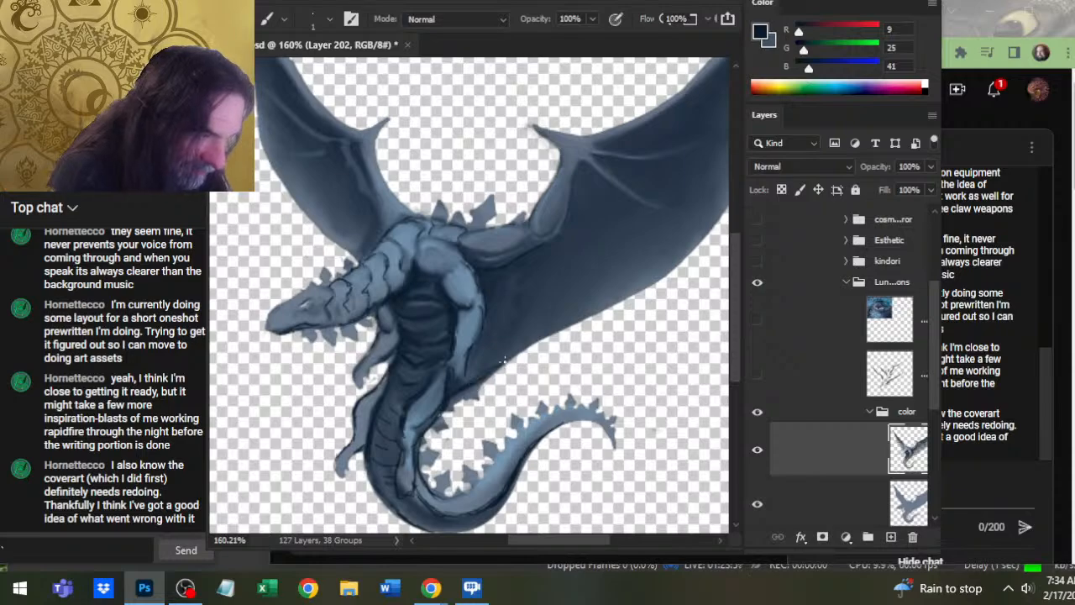
key("r")
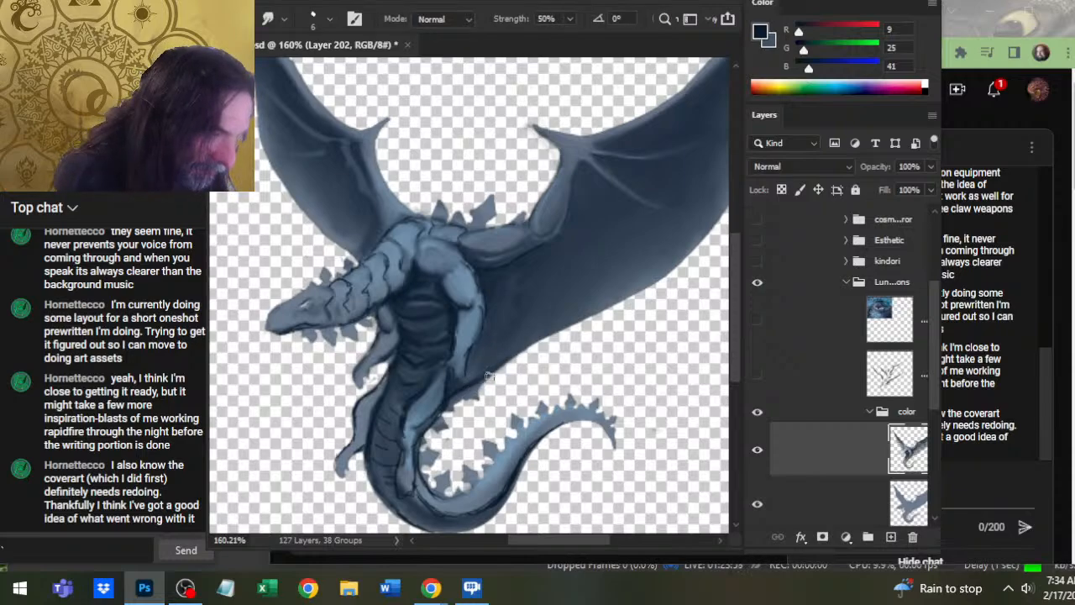
- Define the far wing's lower edge beside the neck with dark navy and blend it into the membrane
key("b")
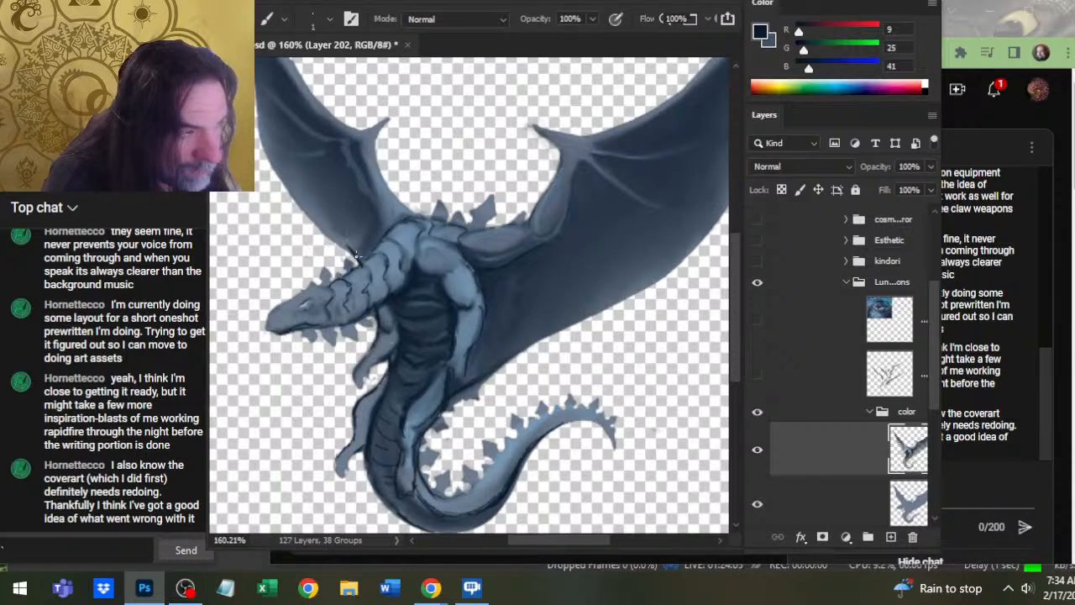
key("r")
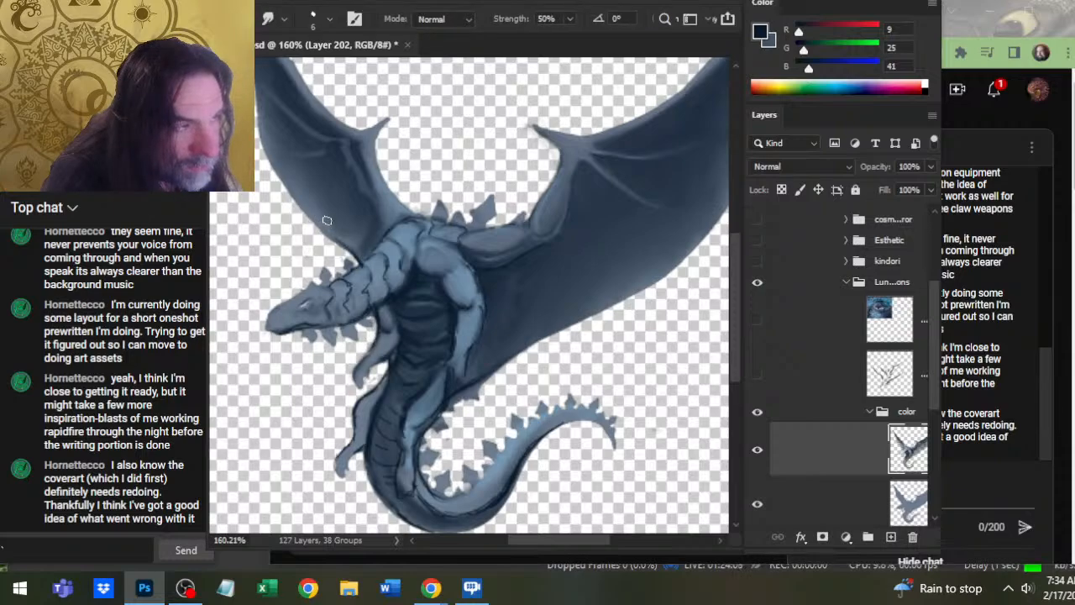
key("b")
key("r")
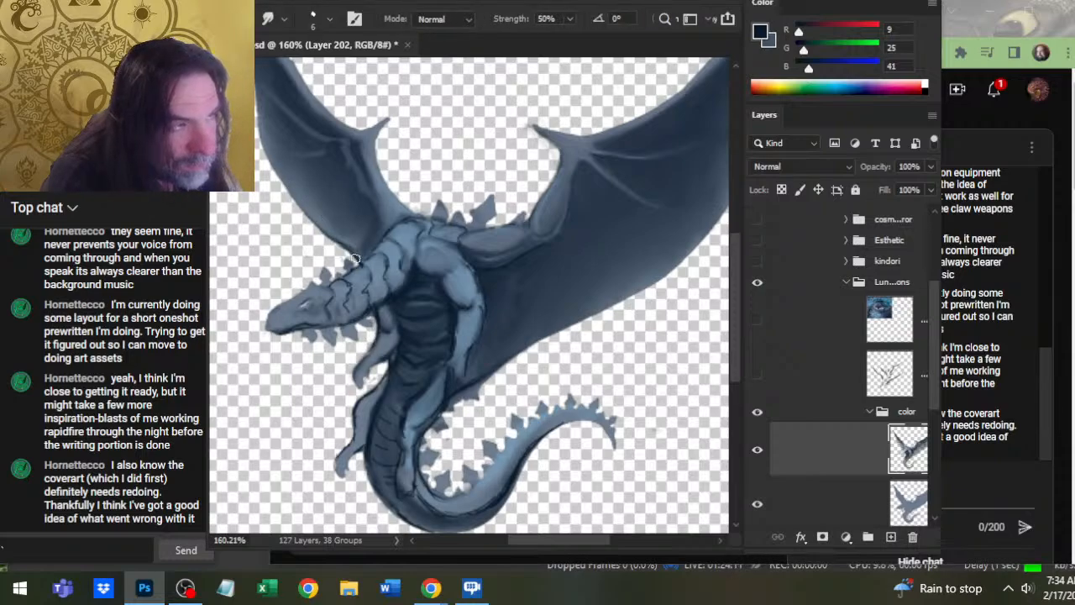
- Paint dark shading lines along the far wing's arm down to the shoulder and smudge them into the limb
key("b")
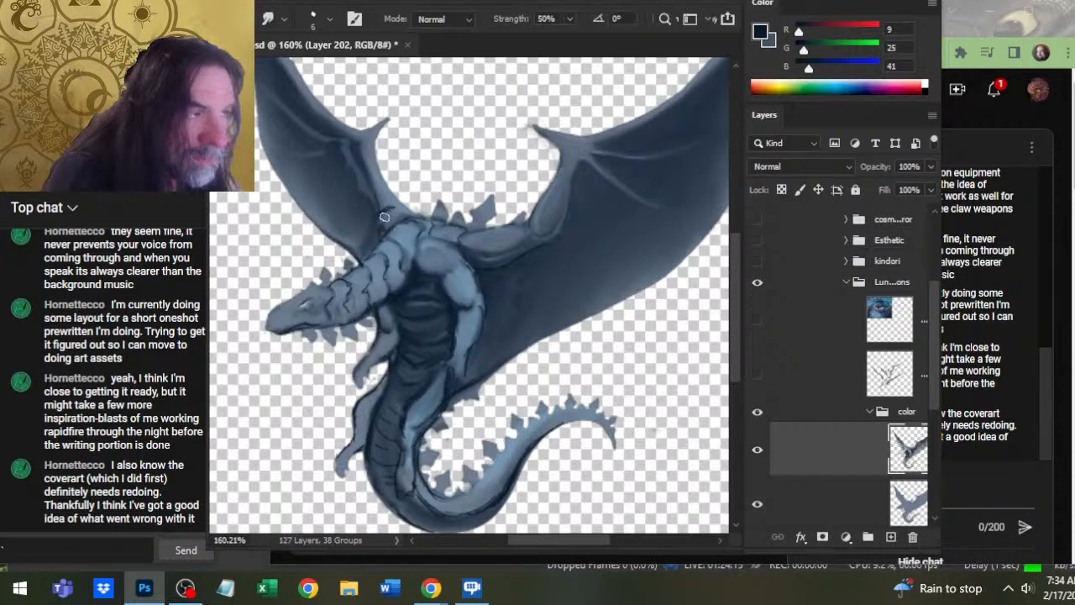
key("r")
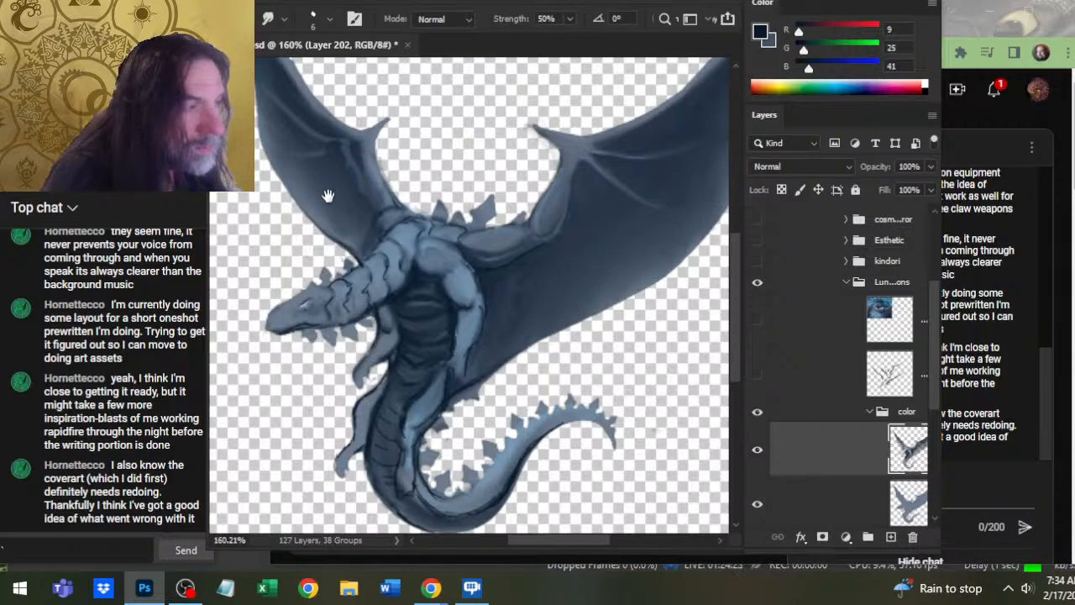
left_click_drag(362, 186, 372, 228)
key("b")
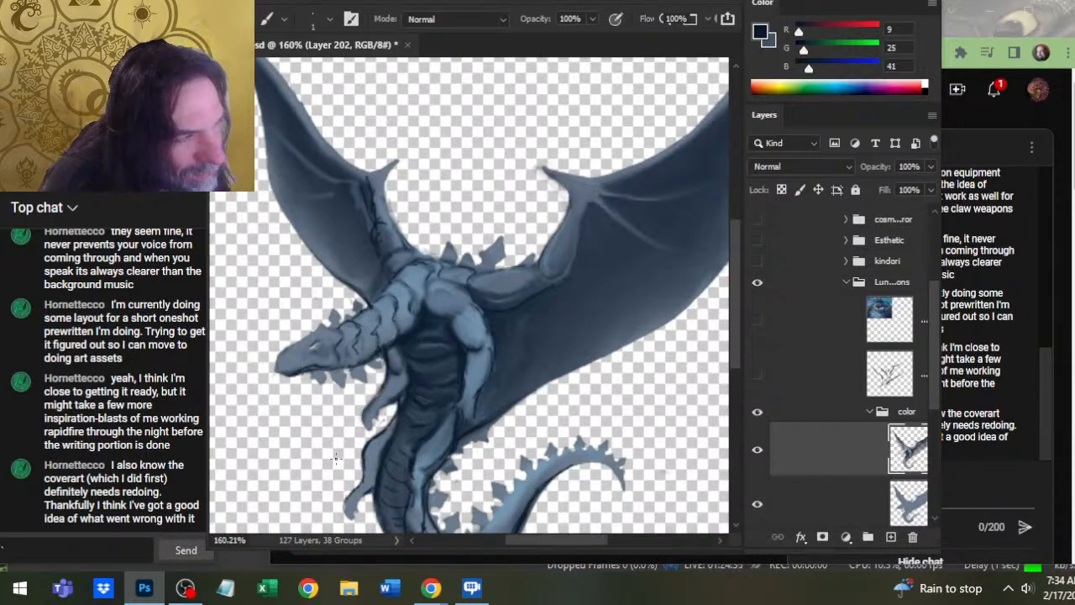
key("r")
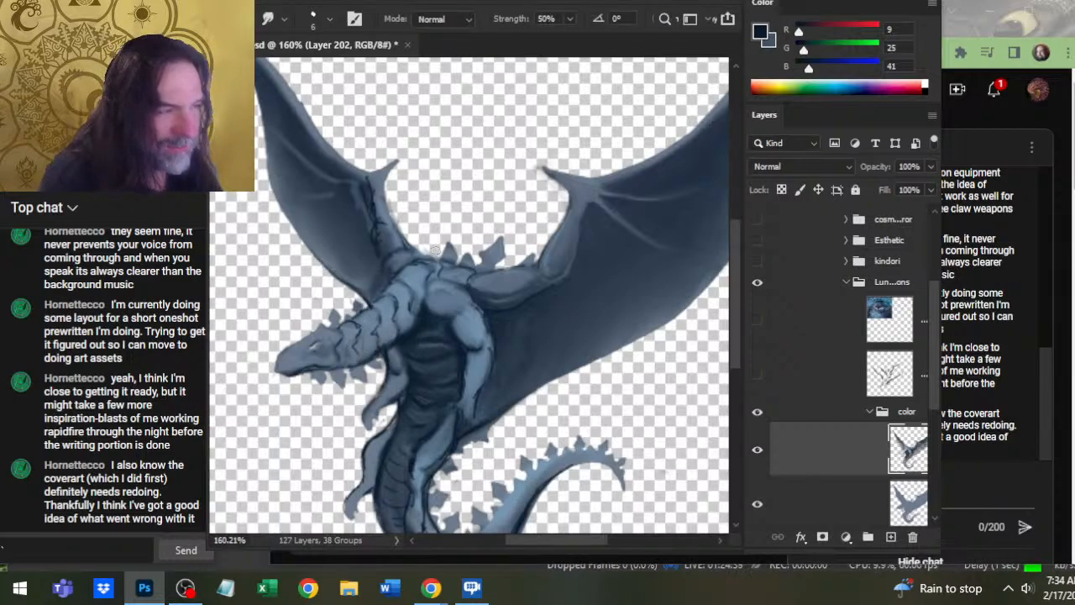
mouse_move(413, 249)
left_mouse_down()
mouse_move(395, 245)
mouse_move(408, 240)
mouse_move(386, 251)
mouse_move(424, 249)
mouse_move(399, 239)
left_mouse_up()
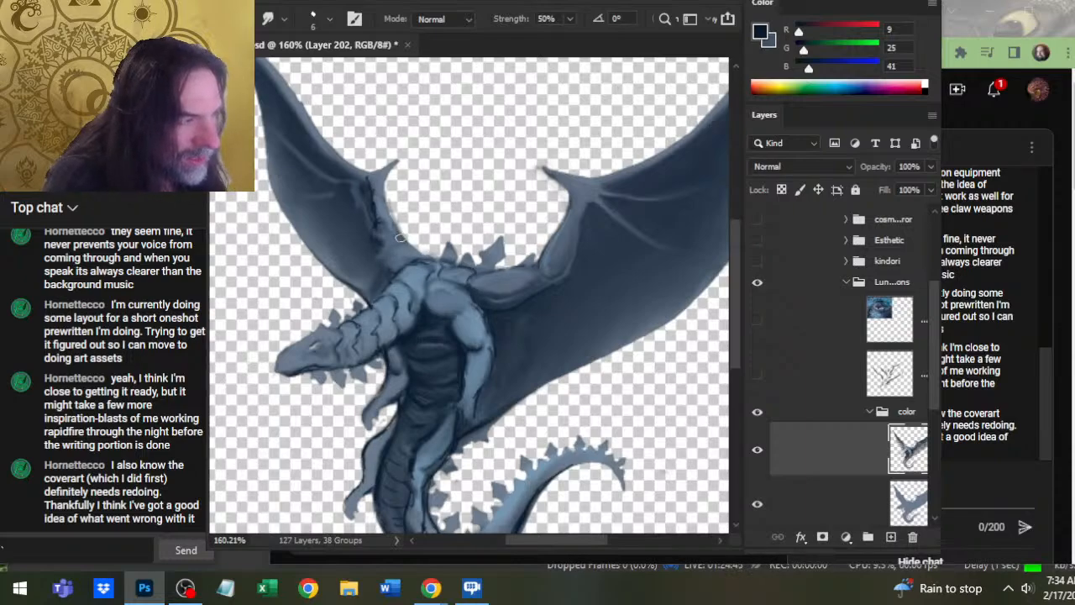
- Strengthen the dark scale lines at the base of the neck beside the far wing and soften them
key("b")
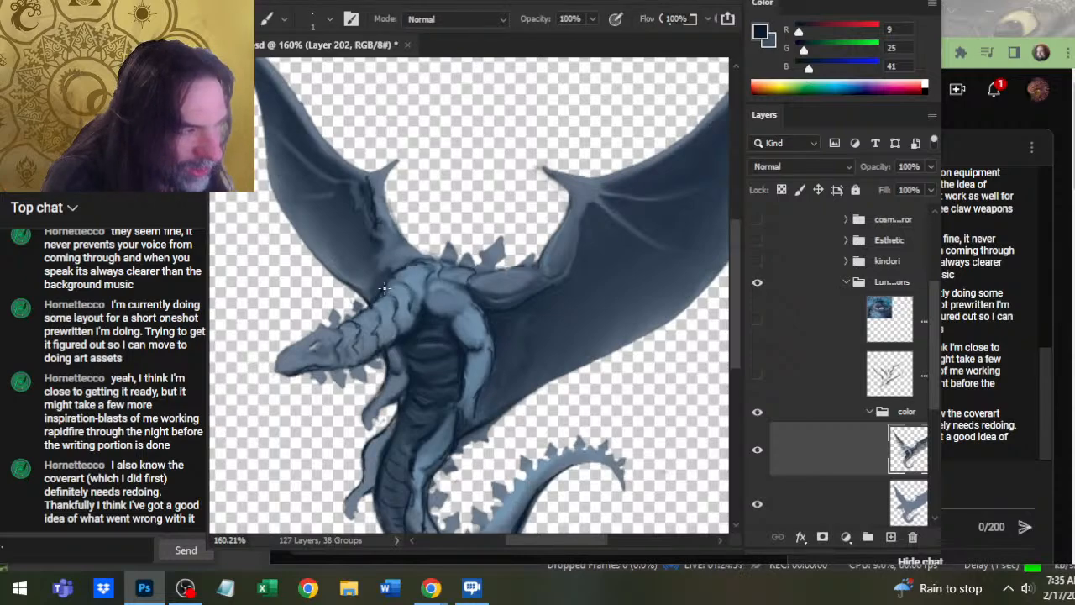
key("r")
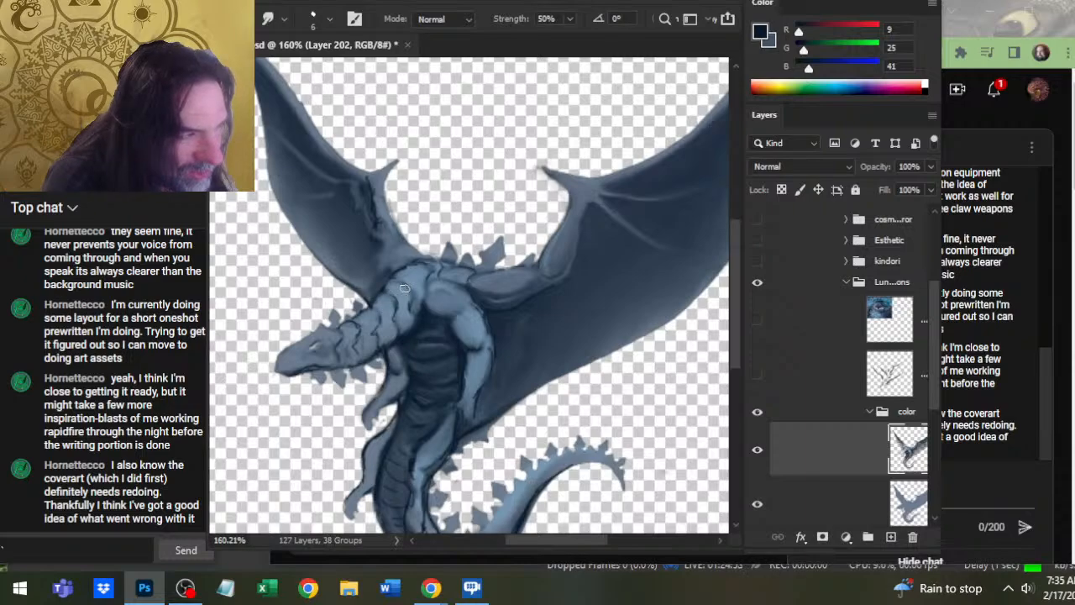
key("b")
key("r")
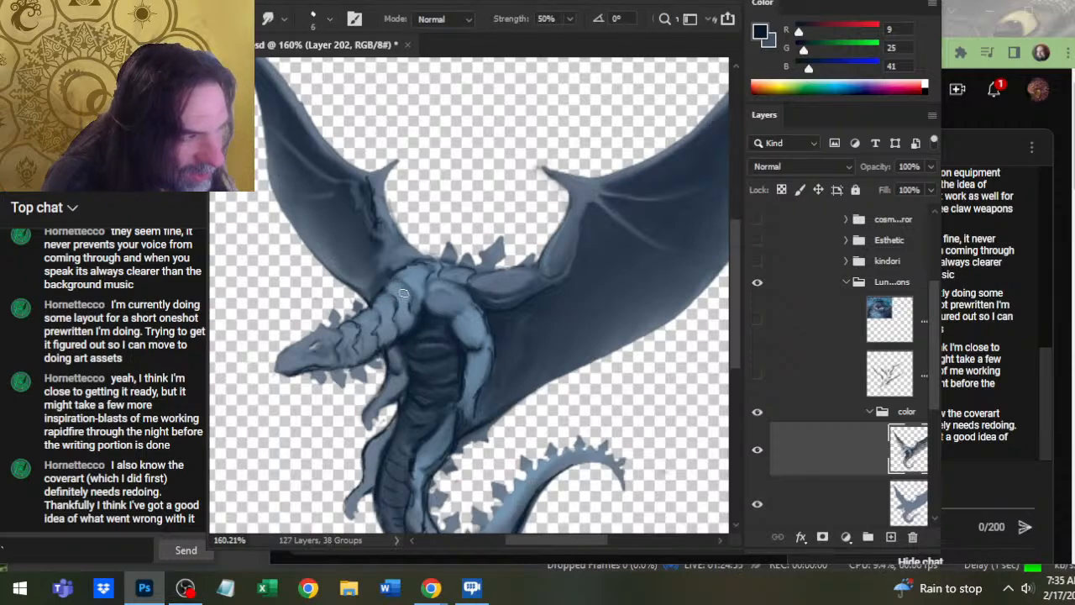
key("b")
key("r")
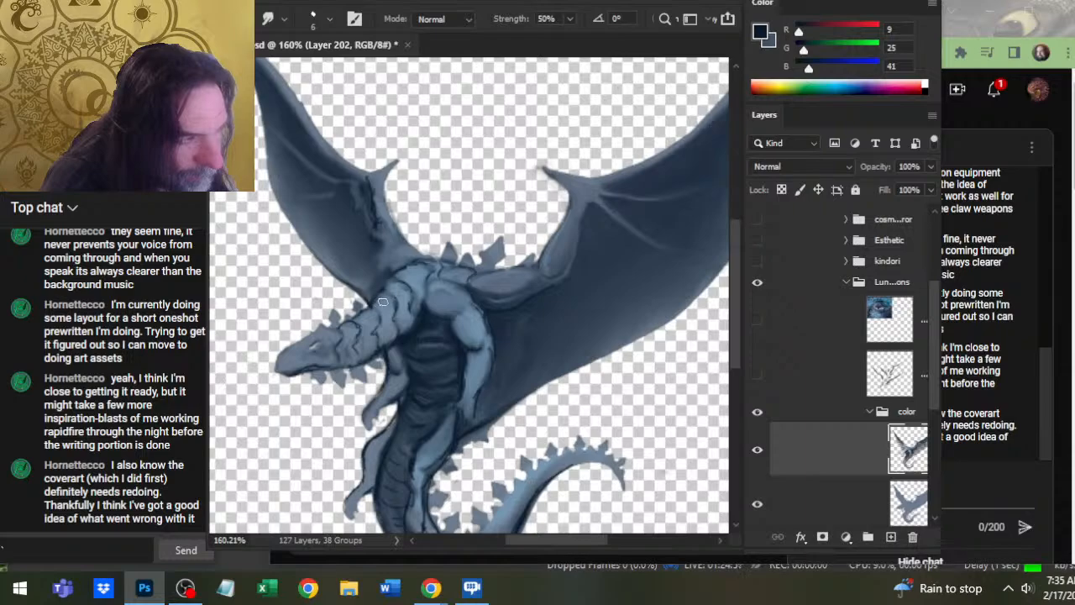
- Add dark lines between the neck base and the near shoulder and blend them around the shoulder's upper contour
key("b")
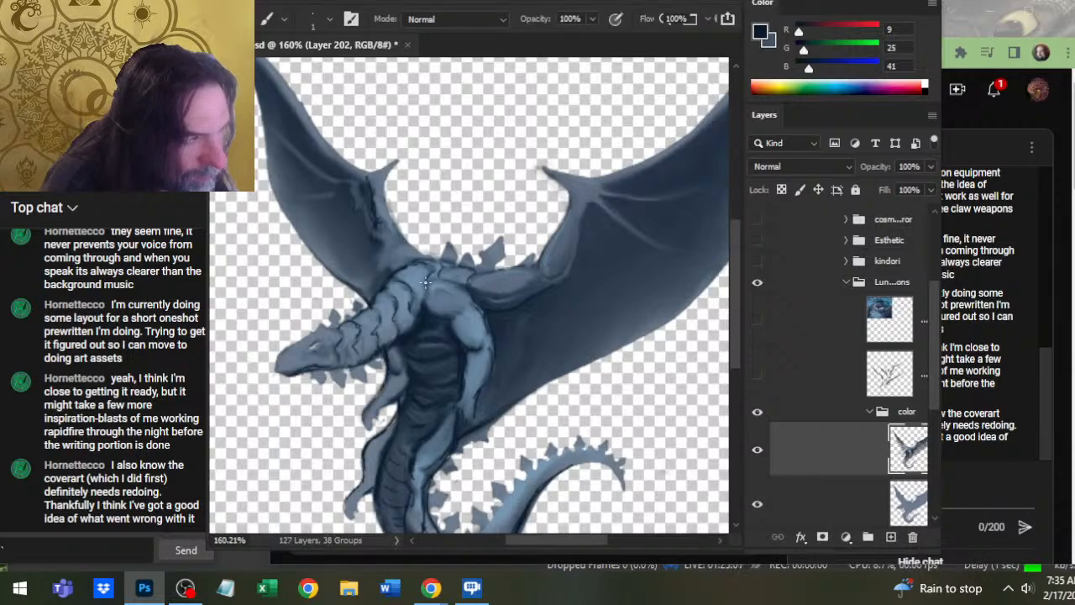
key("r")
key("b")
key("r")
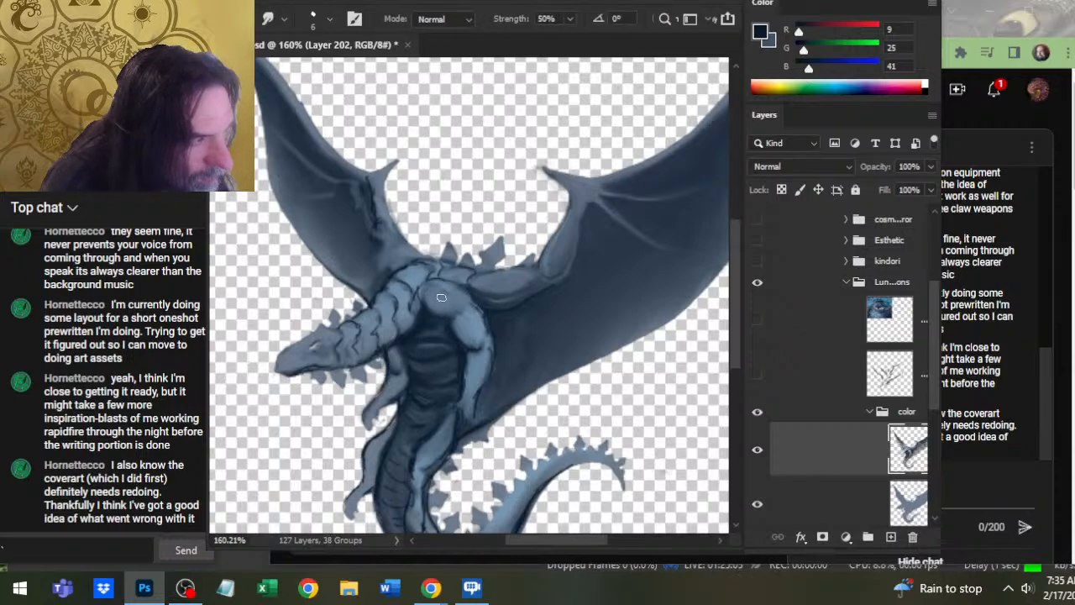
key("b")
key("r")
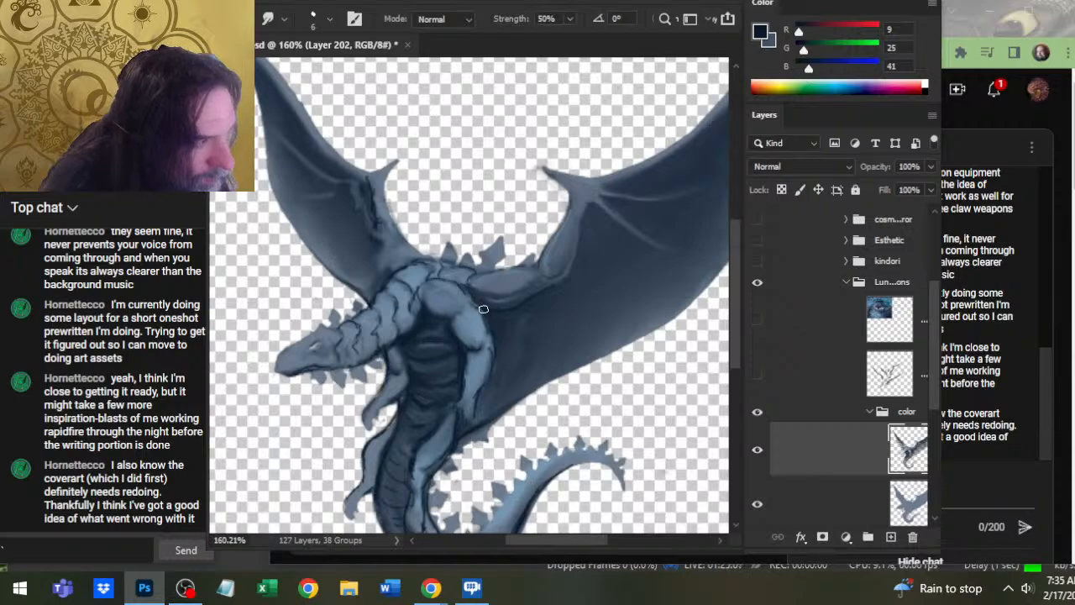
- Darken the membrane beneath the near wing's arm and the crease beside the near shoulder, smudging the dark strokes into the surrounding blue
key("b")
key("r")
key("b")
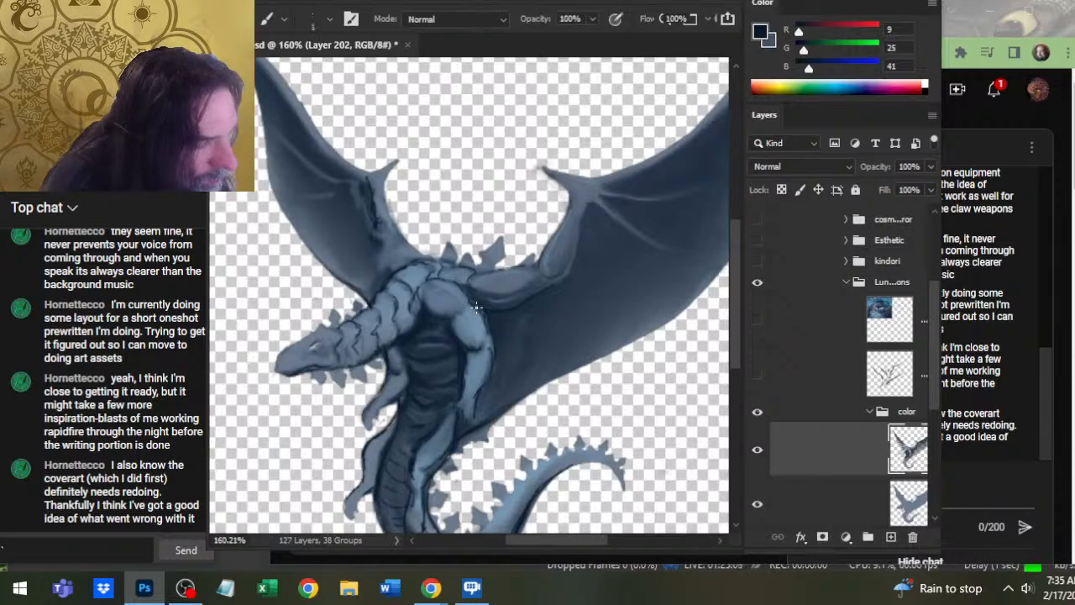
key("r")
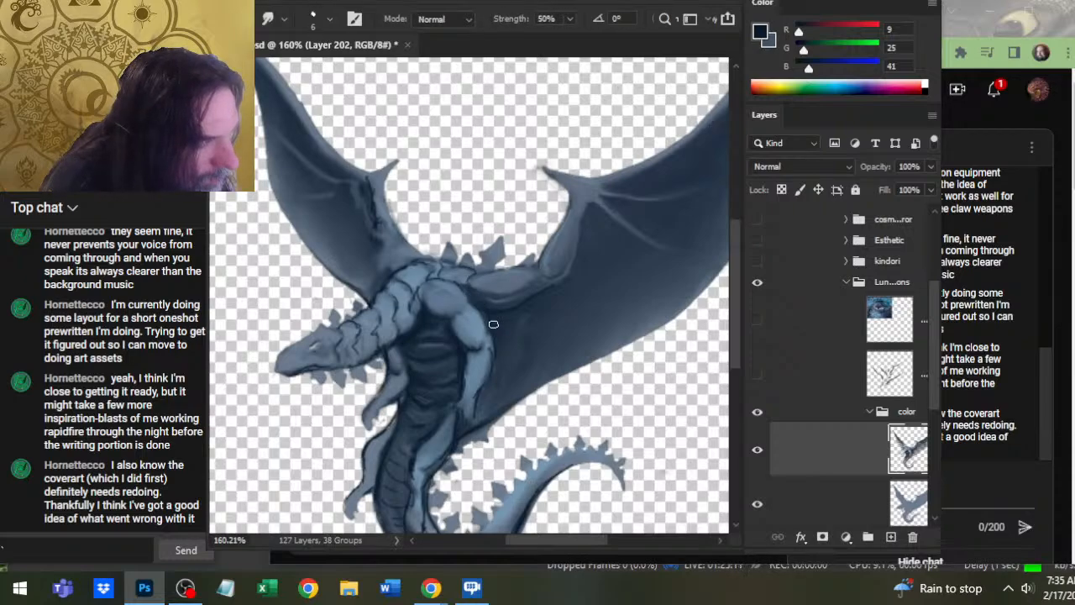
key("b")
key("r")
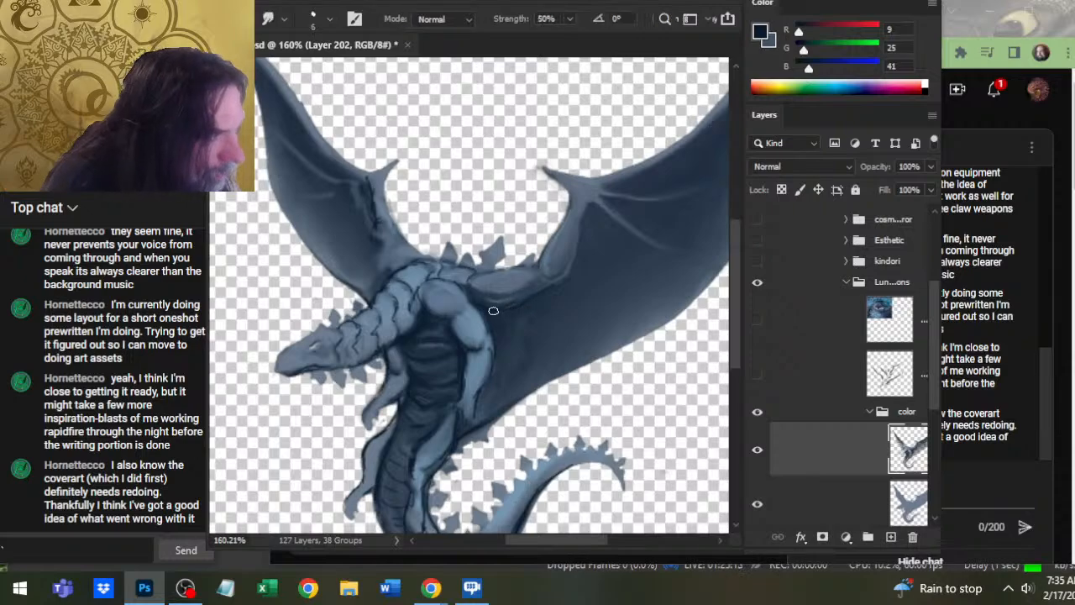
key("b")
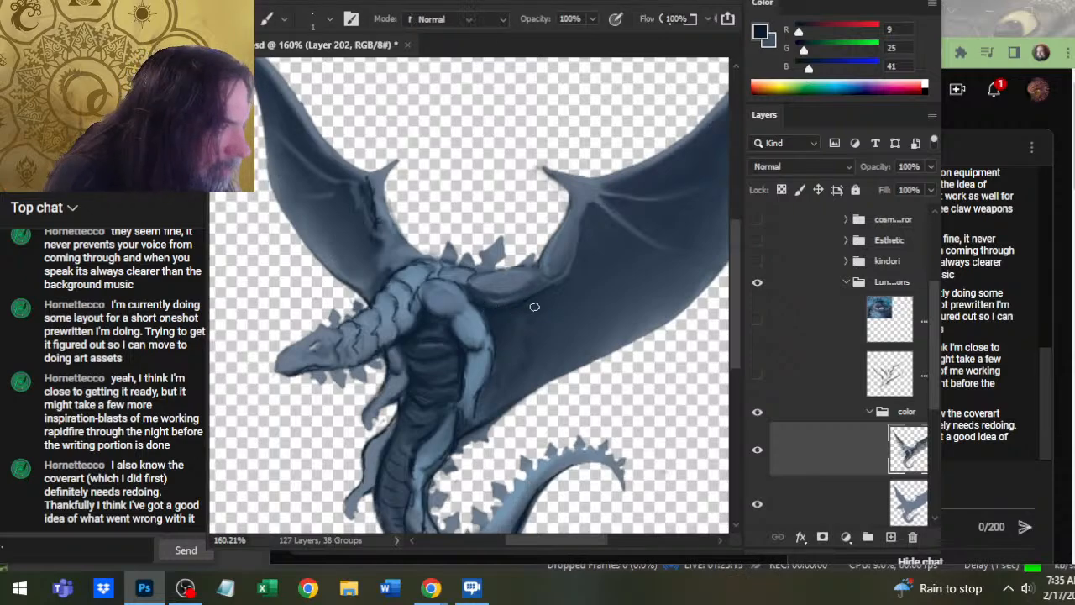
key("r")
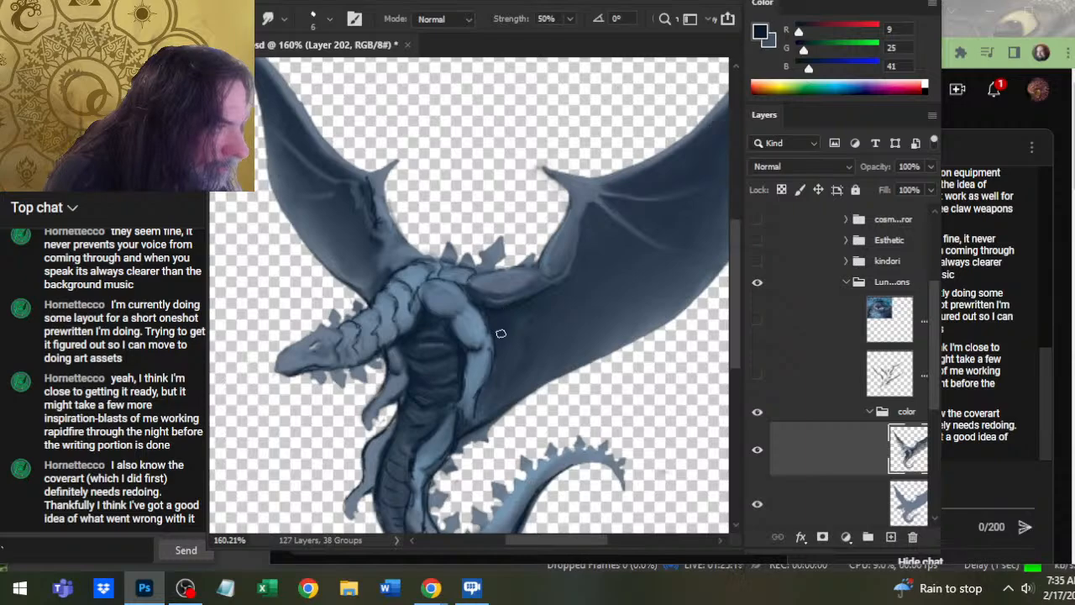
key("b")
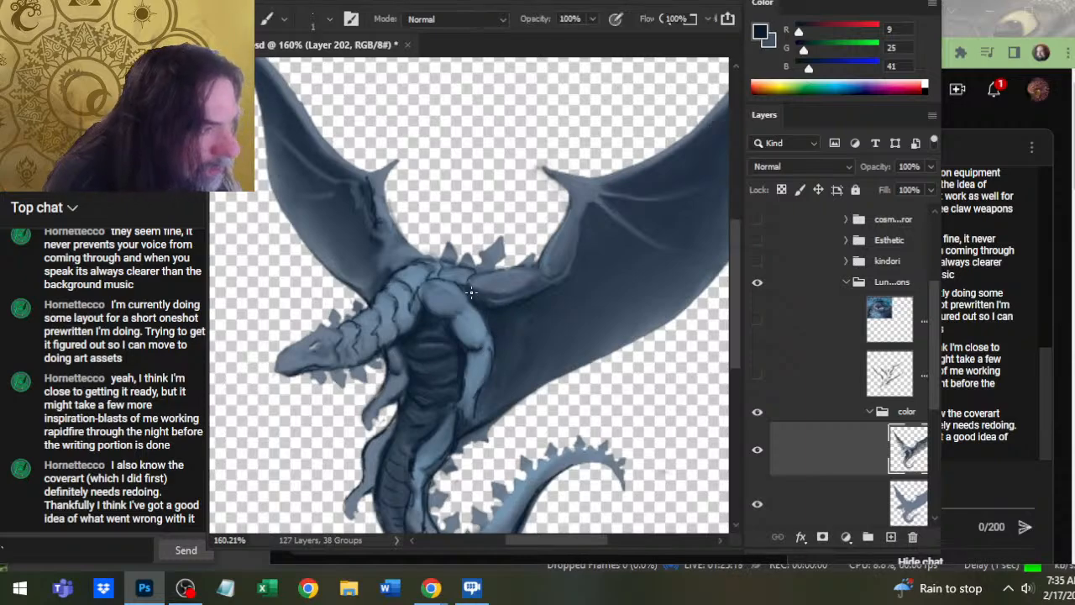
key("r")
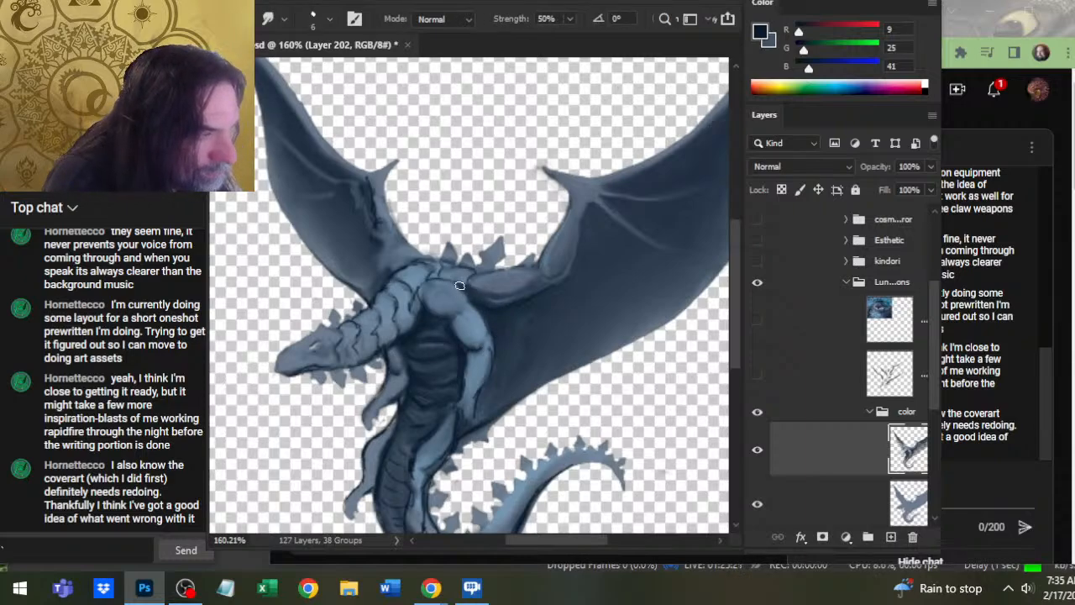
- Paint dark scale edges where the neck meets the far wing and rework them with sampled blues, including RGB 100, 128, 157 and 65, 81, 99
key("b")
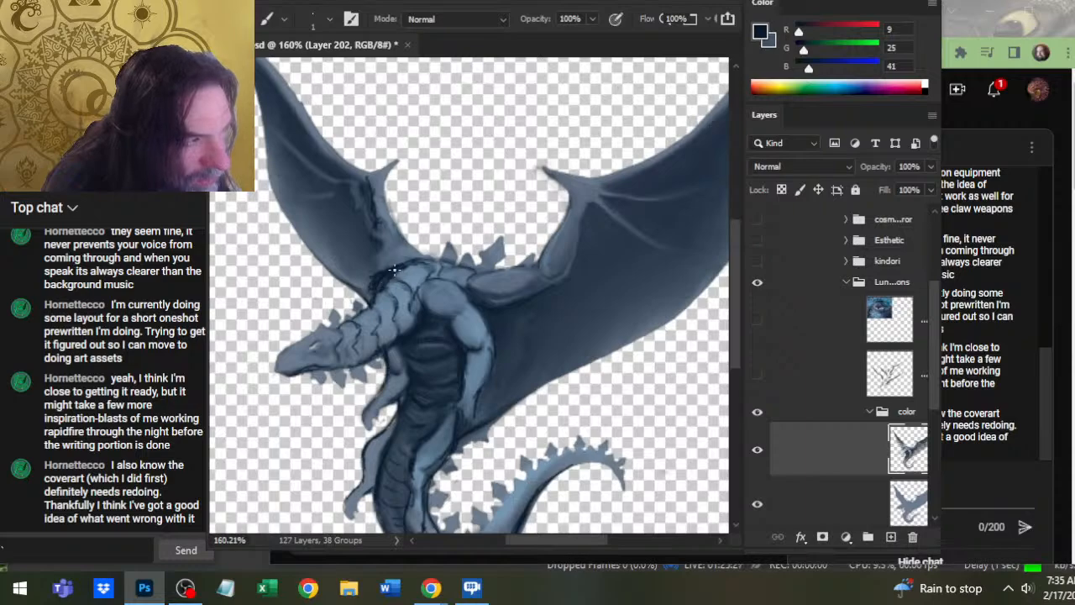
mouse_move(395, 270)
left_mouse_down()
mouse_move(386, 275)
mouse_move(395, 370)
left_mouse_up()
key("z")
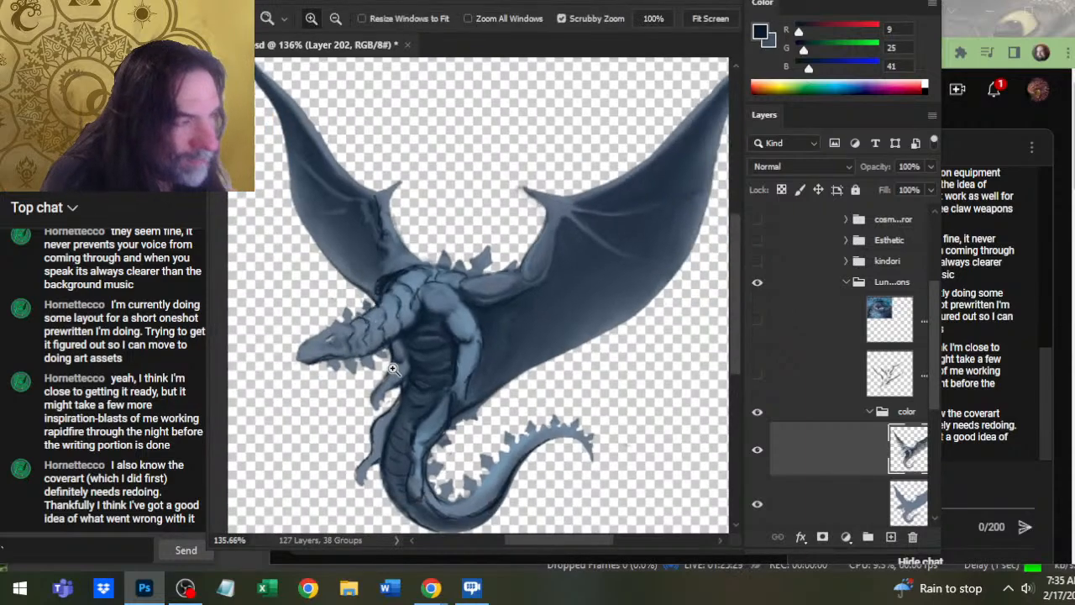
key("b")
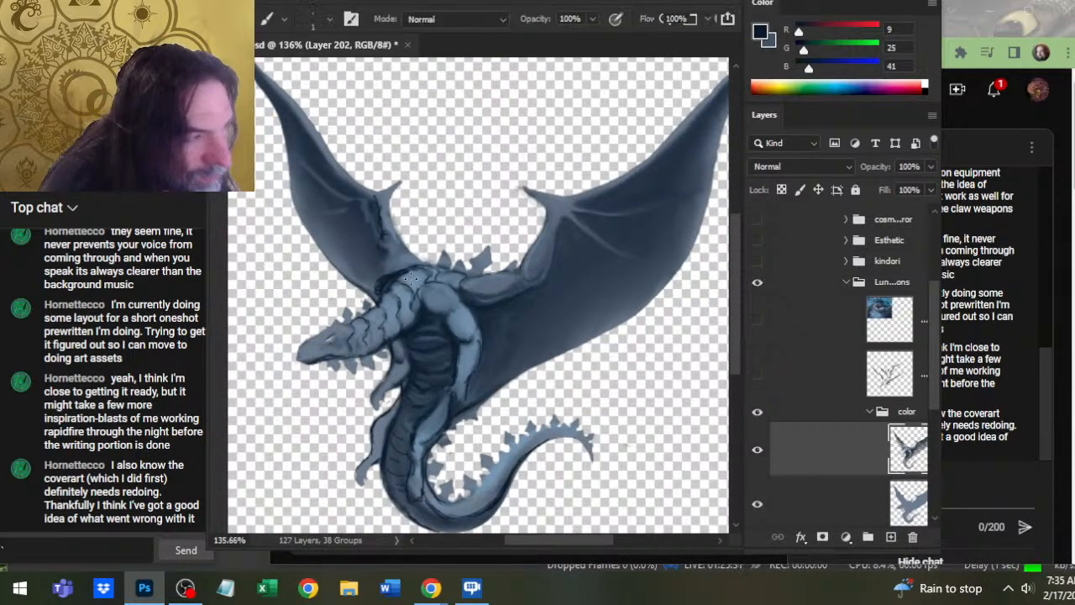
left_click(392, 277, "alt")
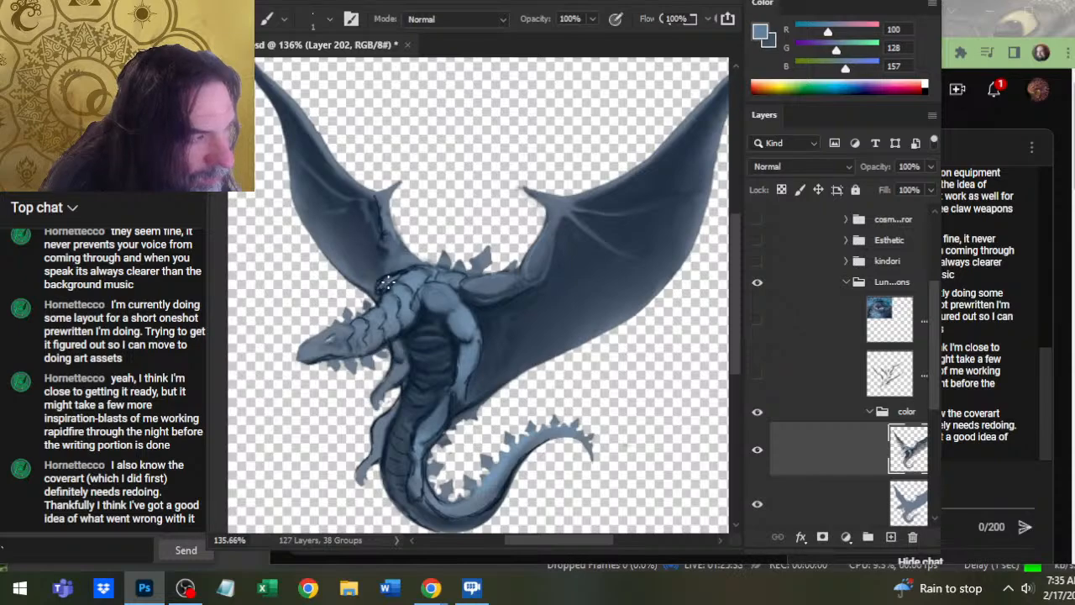
left_click(406, 269, "alt")
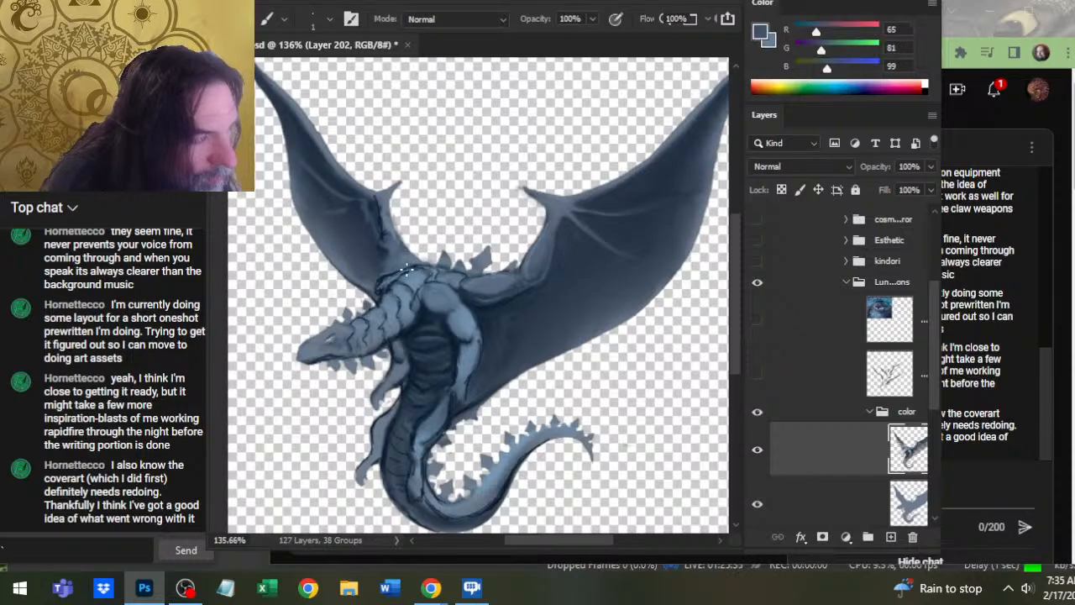
left_click(401, 274, "alt")
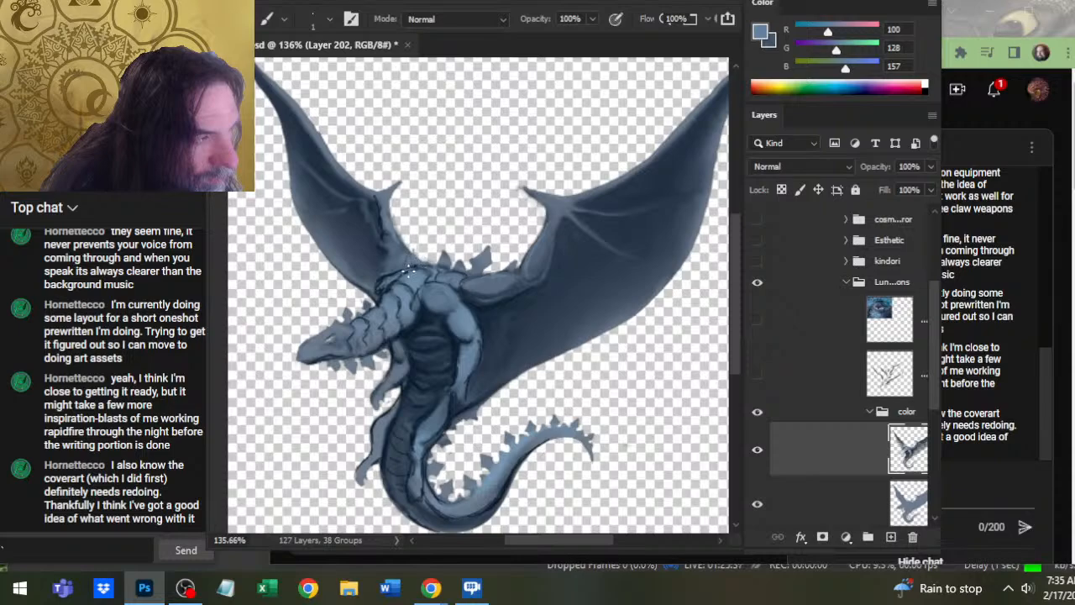
- Sketch thin dark spikes along the back at the neck base using sampled navy RGB 13, 30, 46
left_click(415, 262, "alt")
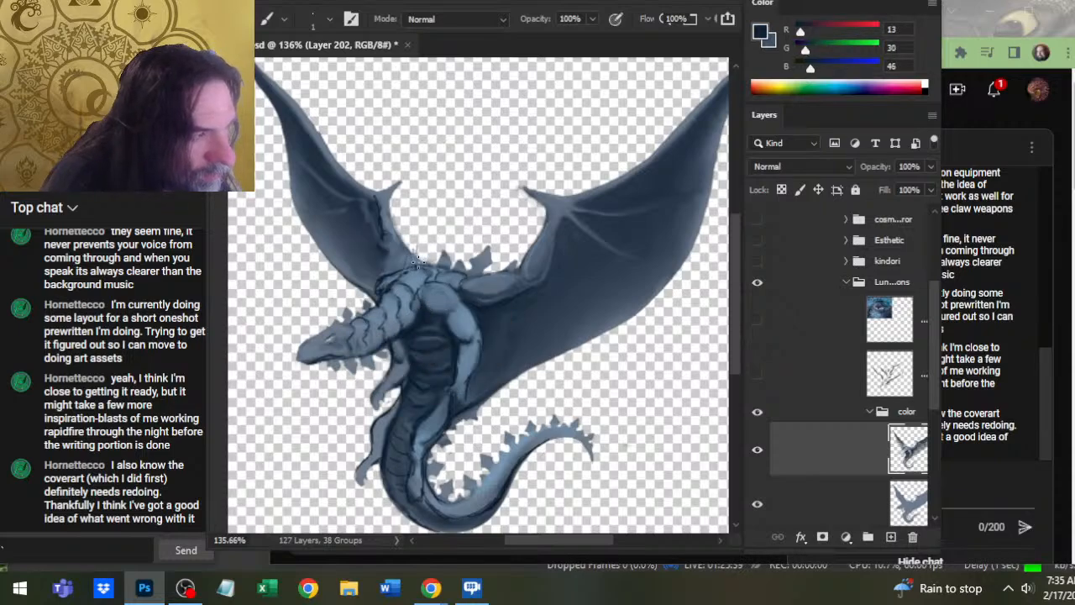
mouse_move(424, 263)
left_mouse_down()
mouse_move(432, 242)
mouse_move(429, 256)
left_mouse_up()
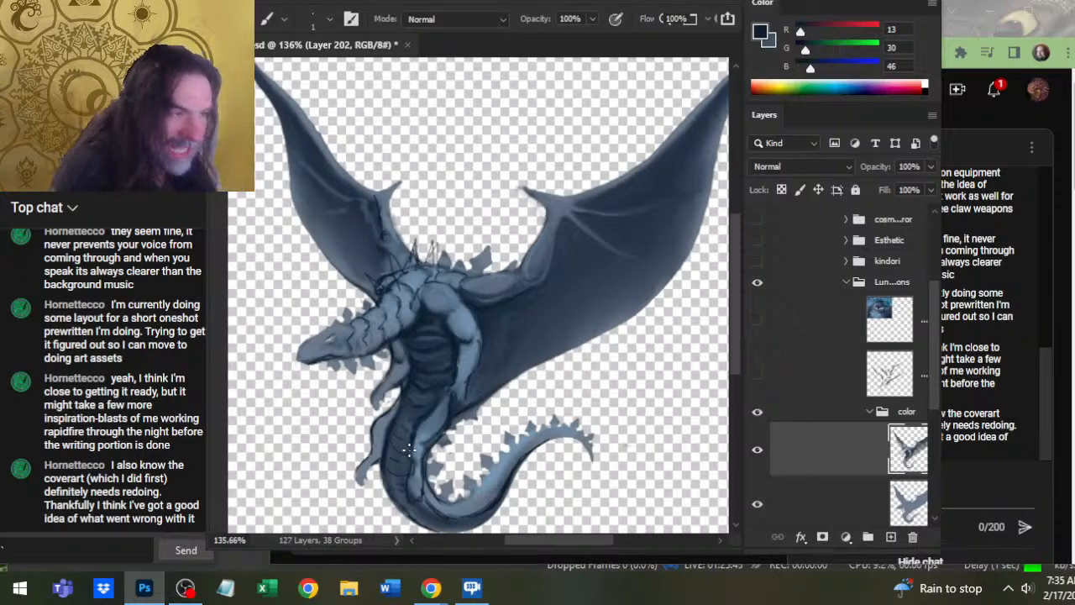
key("z")
left_click_drag(421, 320, 458, 415)
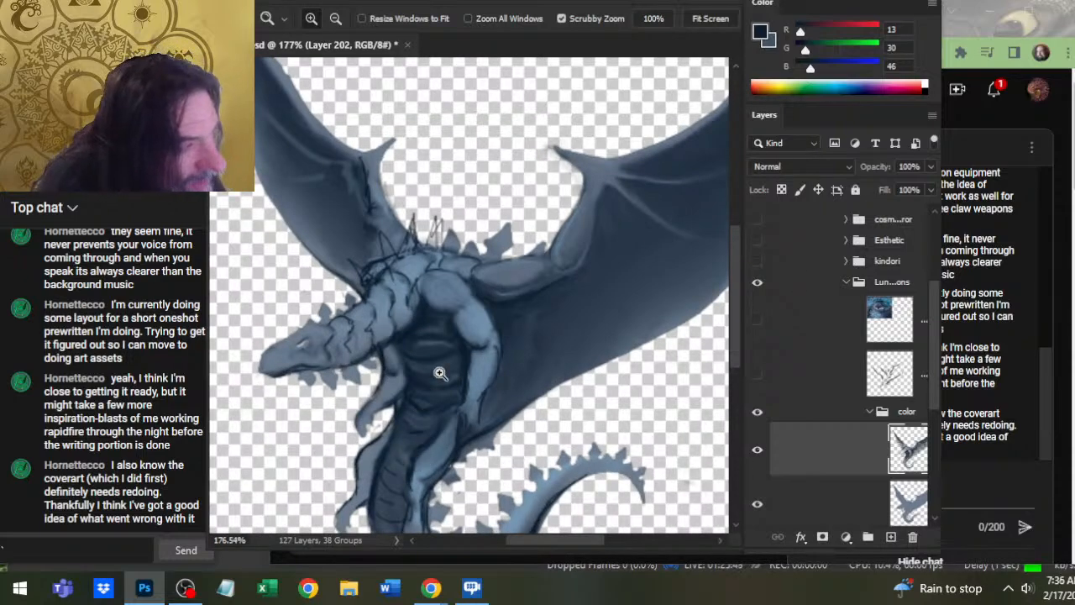
left_click_drag(416, 463, 436, 316)
key("b")
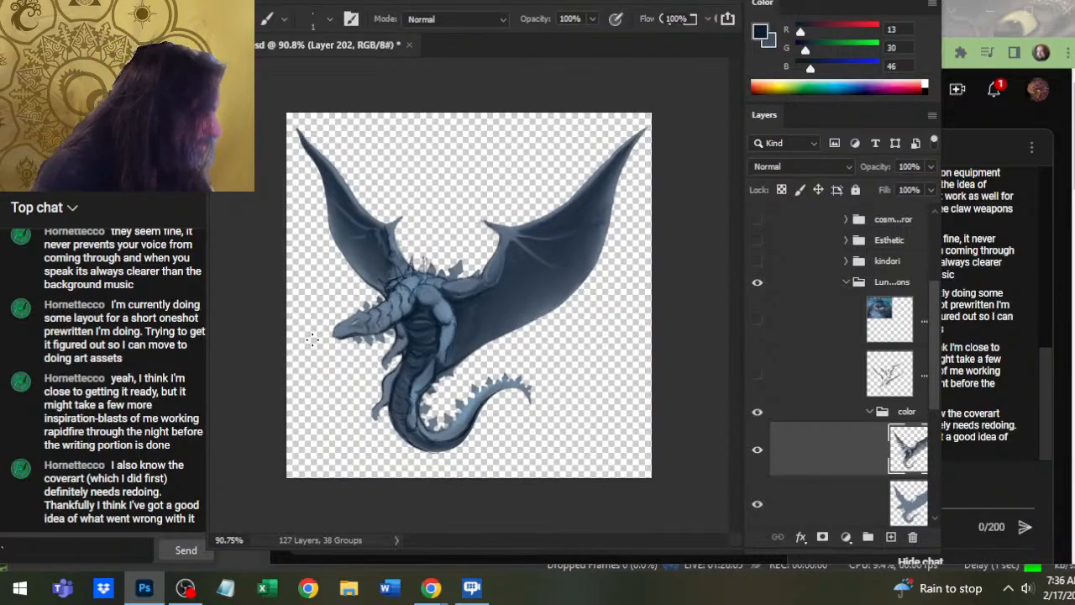
- Lasso the far wing on the shading layer, cut it out, paste it in place on its own layer and hide that layer
key("l")
left_click_drag(360, 125, 363, 126)
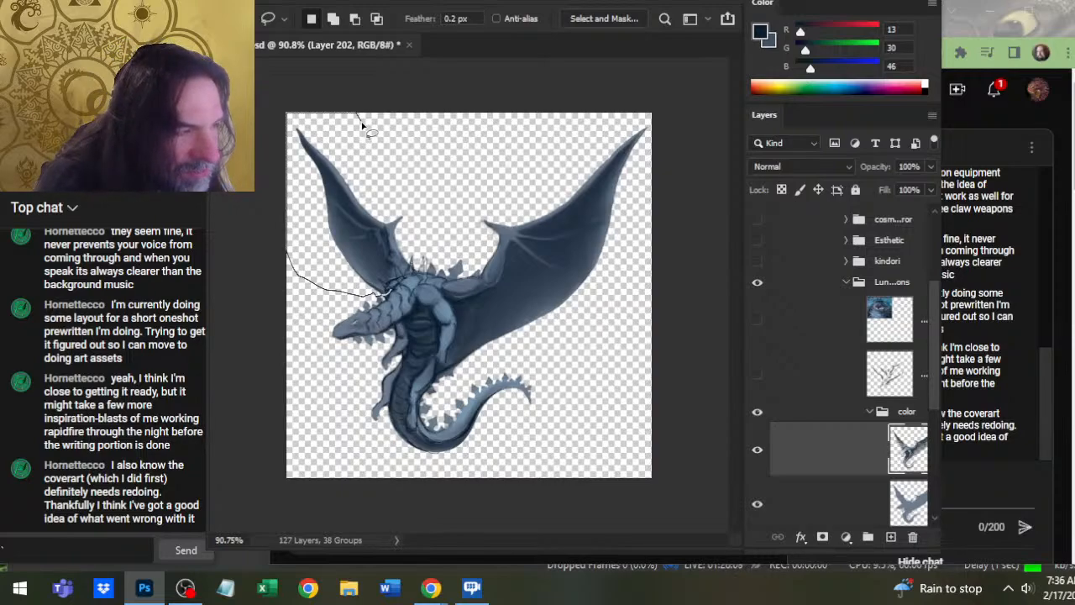
left_click_drag(363, 126, 367, 161)
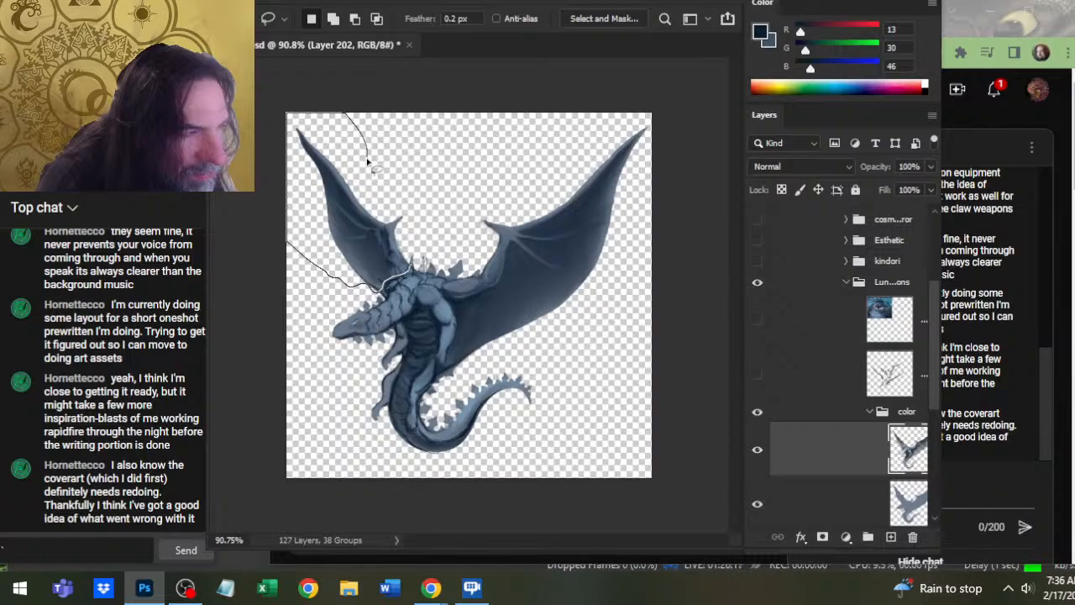
left_click_drag(367, 162, 370, 158)
key("ctrl+x")
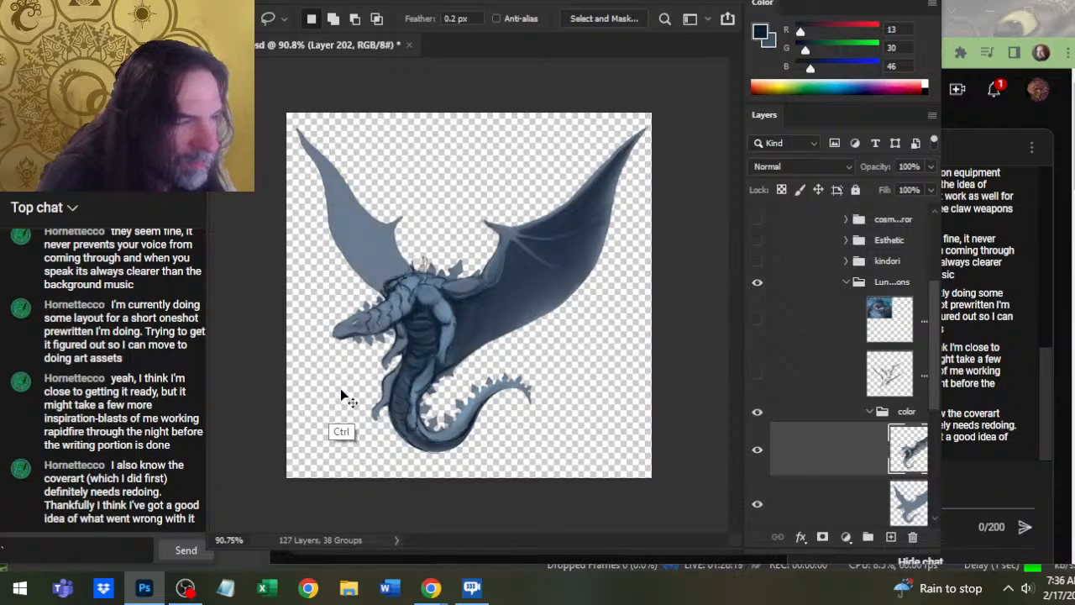
key("ctrl+shift+v")
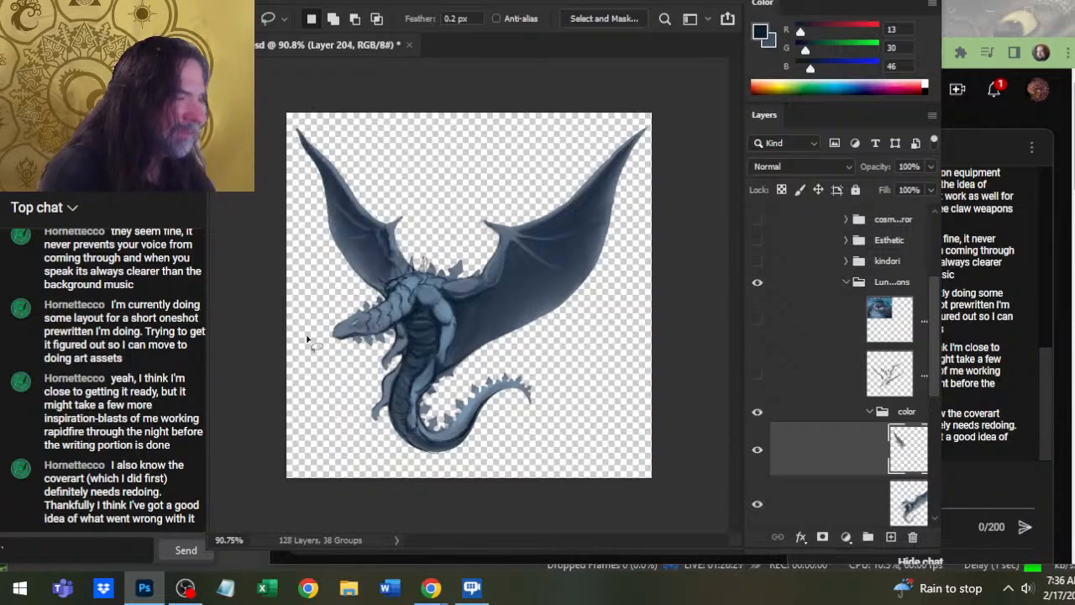
left_click(756, 452)
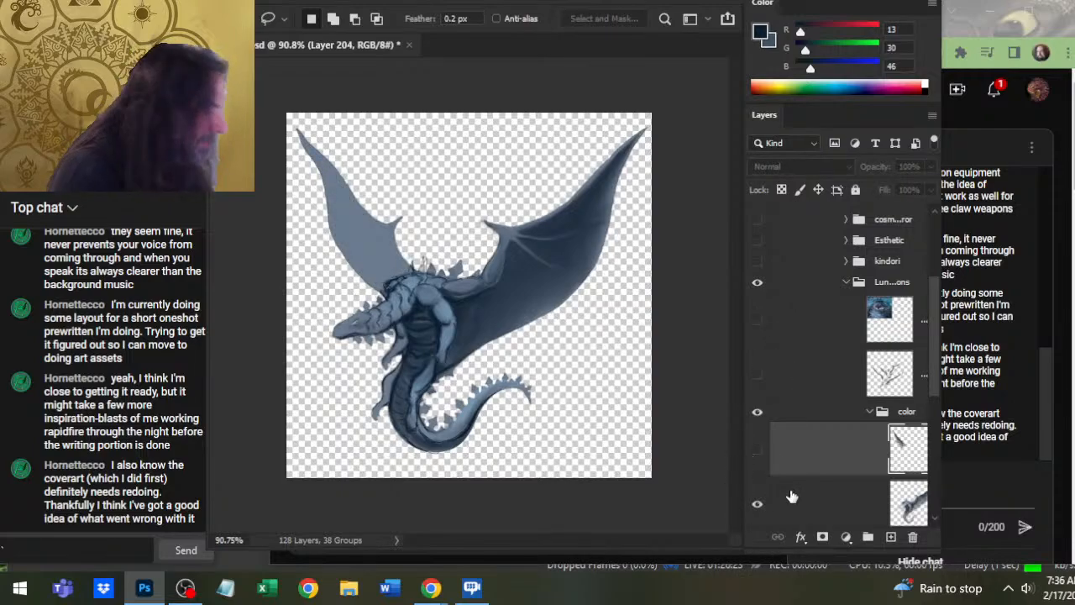
- Outline the far wing again, cut it from the flat blue base layer, paste it on a separate layer above the body shading and hide it
left_click(832, 516)
mouse_move(345, 135)
left_mouse_down()
mouse_move(323, 112)
mouse_move(312, 269)
left_mouse_up()
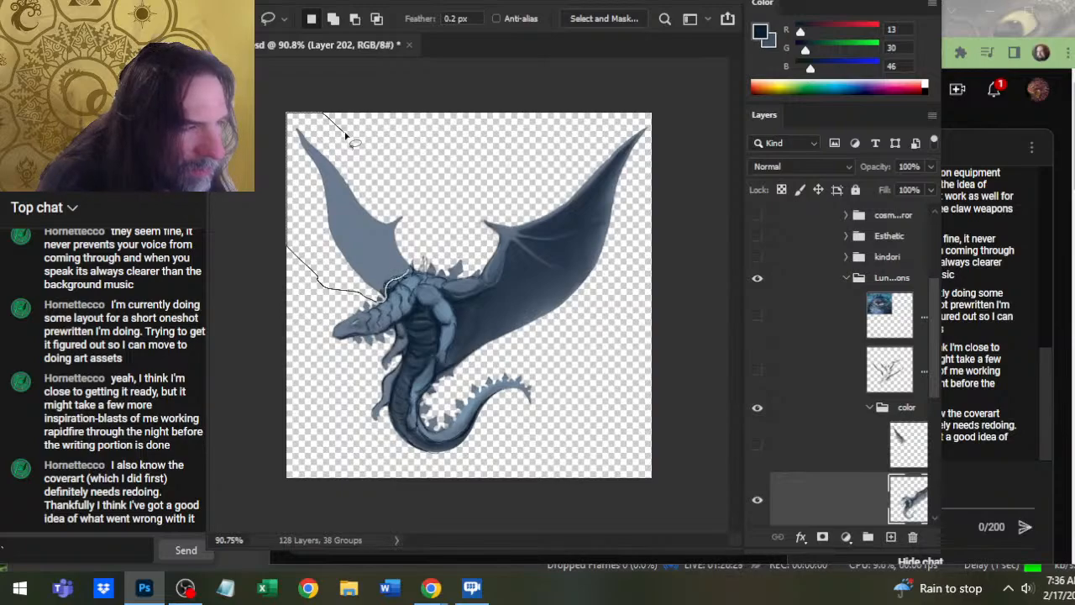
mouse_move(410, 269)
left_mouse_down()
mouse_move(392, 153)
mouse_move(348, 136)
left_mouse_up()
key("ctrl+d")
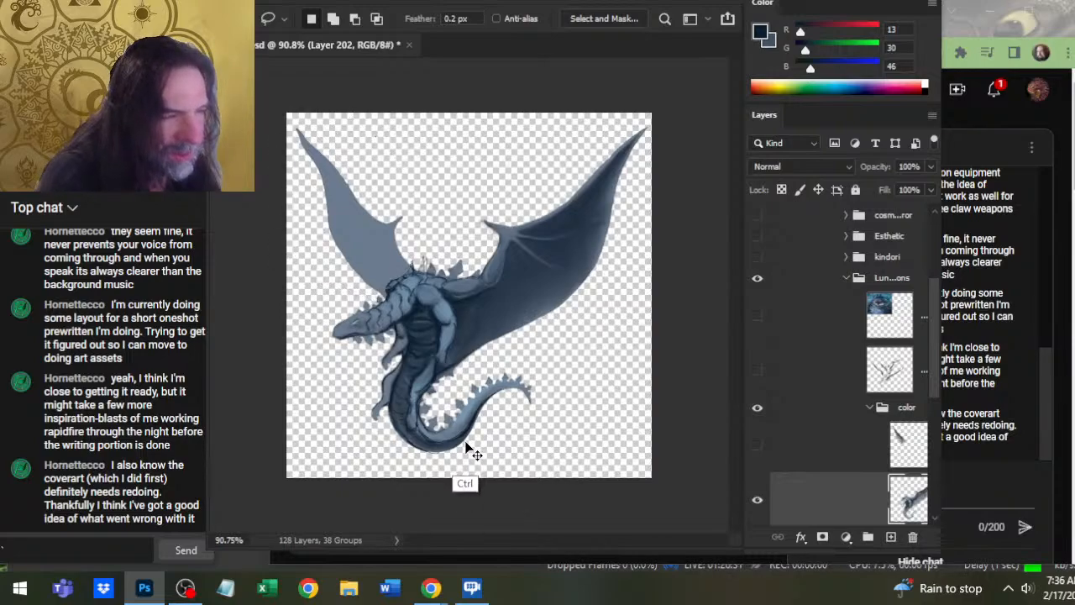
key("ctrl+z")
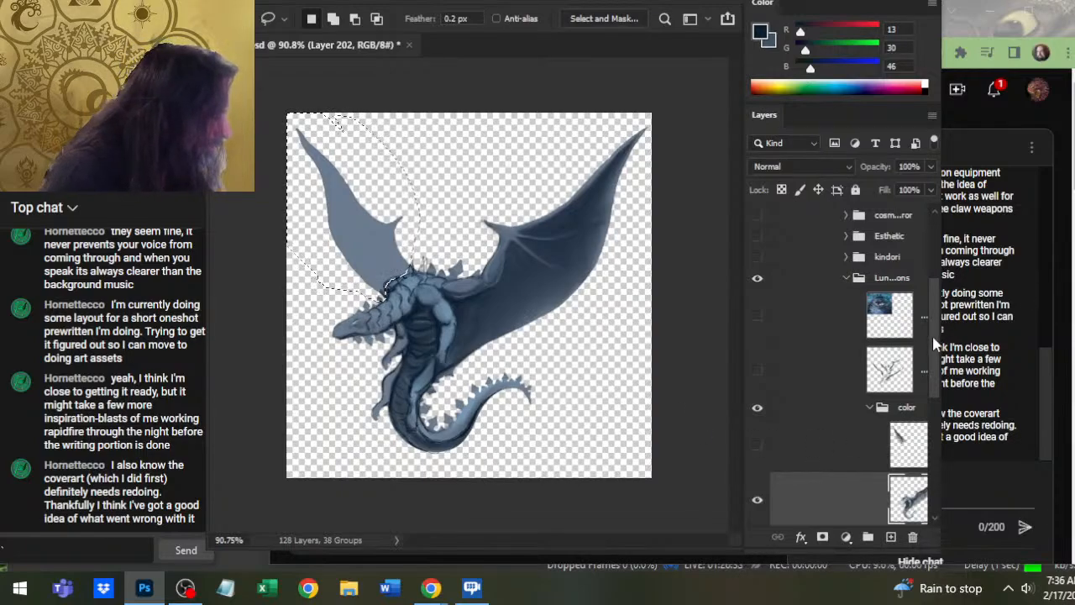
left_click_drag(935, 343, 938, 379)
left_click(820, 460)
key("ctrl+x")
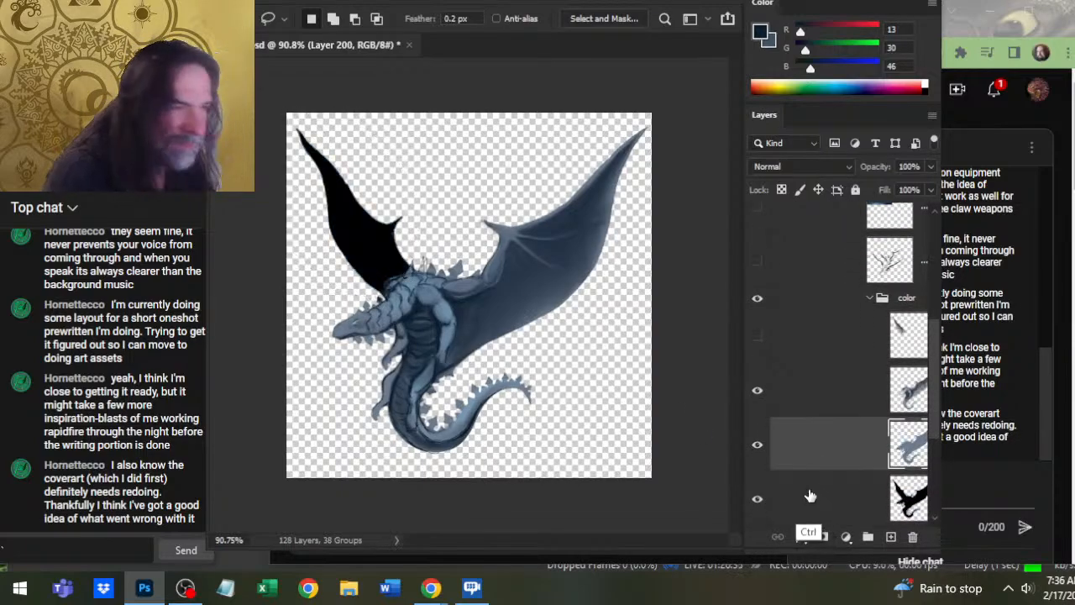
left_click(844, 397)
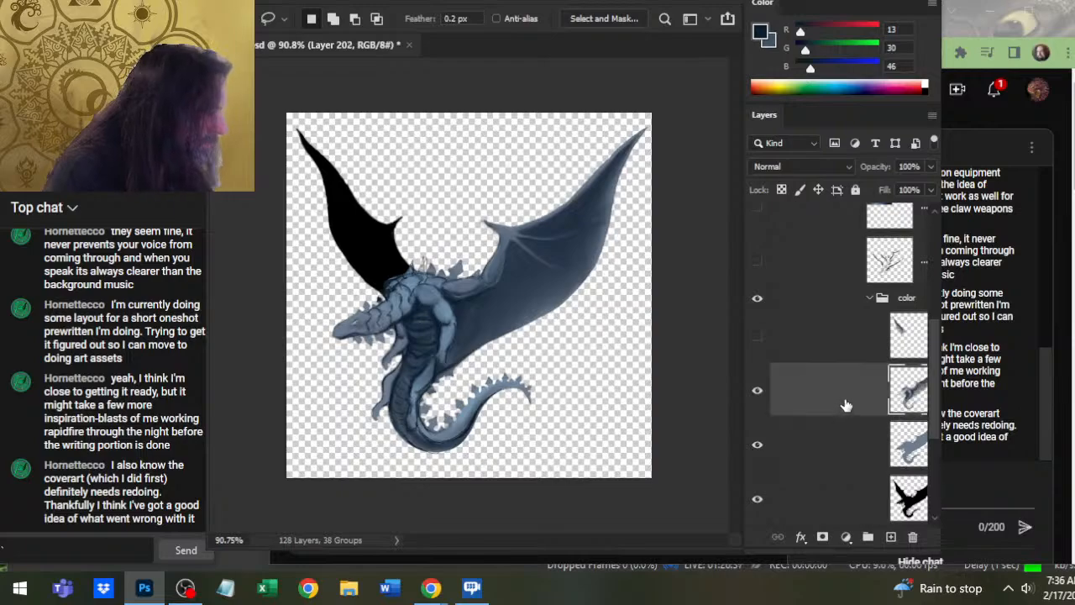
key("ctrl+v")
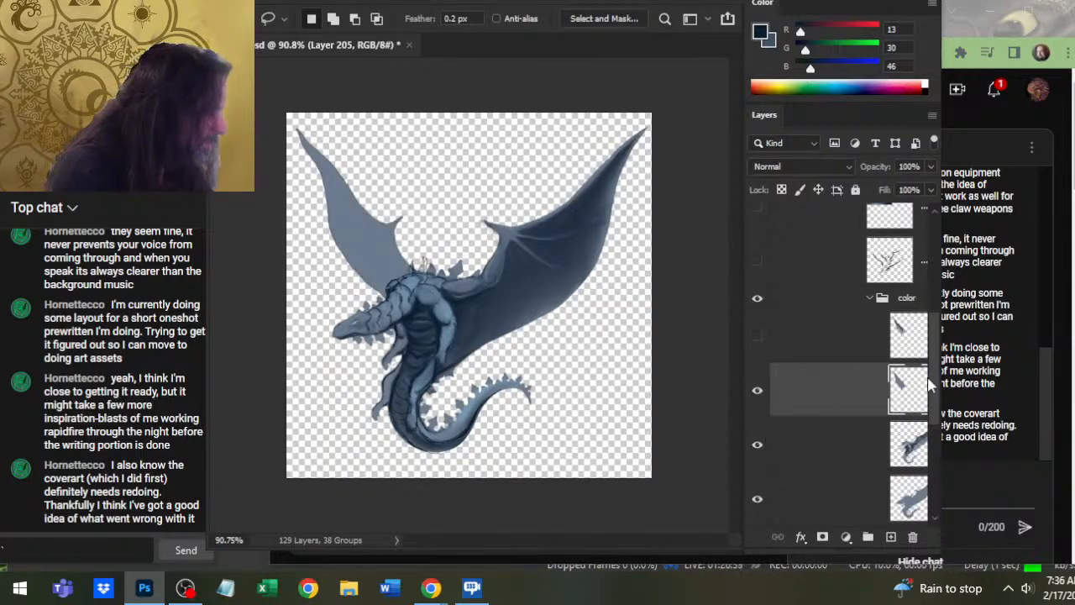
left_click(756, 391)
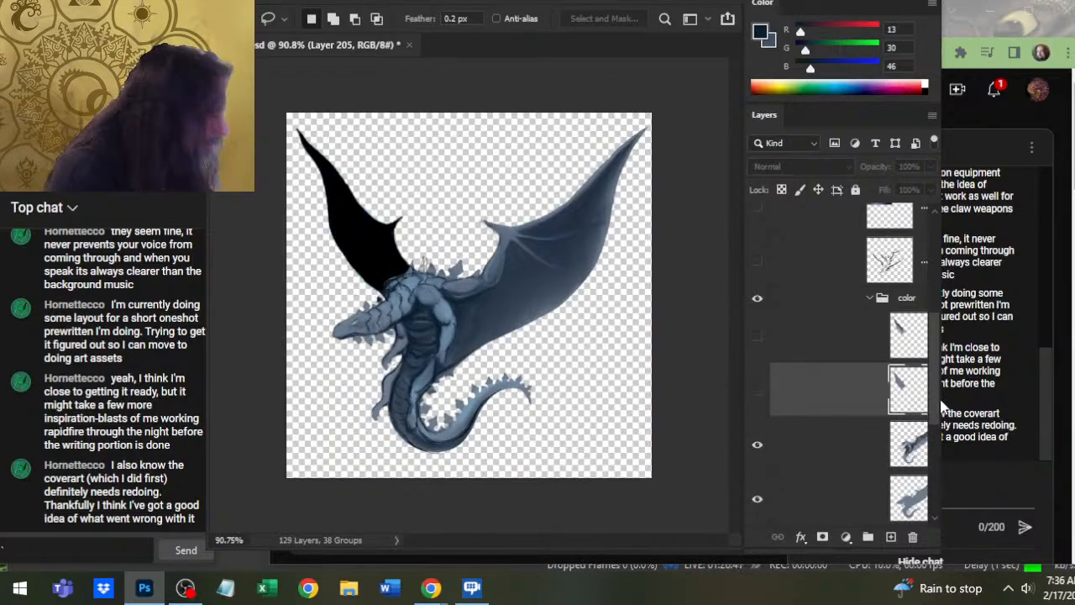
- Lasso the far wing on the black silhouette layer, cut it out, paste it on a separate layer above the body shading and hide it
scroll(930, 394, "down", 3)
left_click(844, 432)
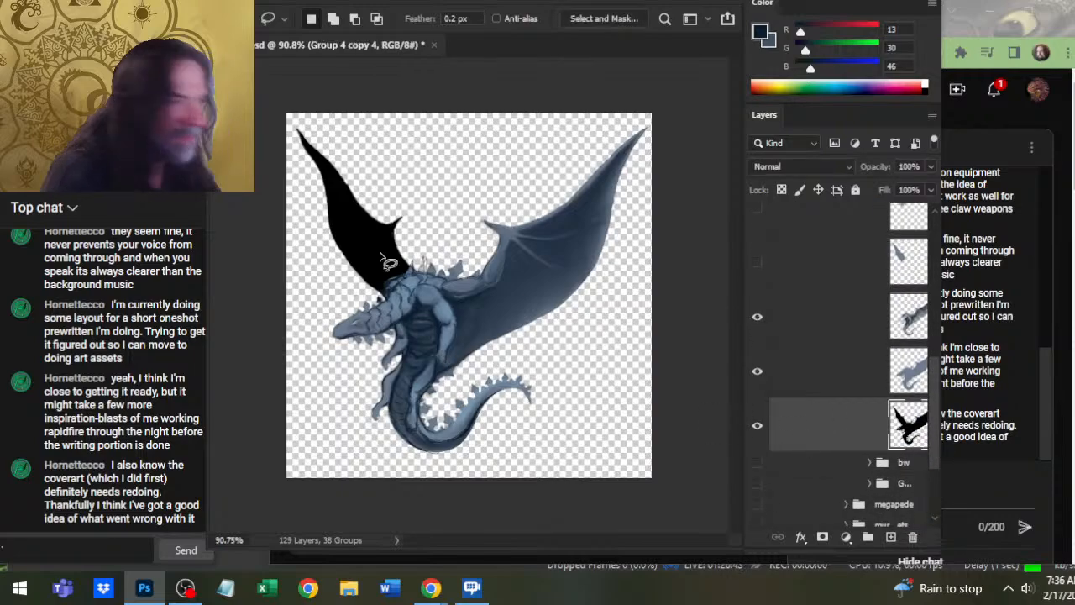
mouse_move(363, 126)
left_mouse_down()
mouse_move(302, 253)
mouse_move(327, 278)
left_mouse_up()
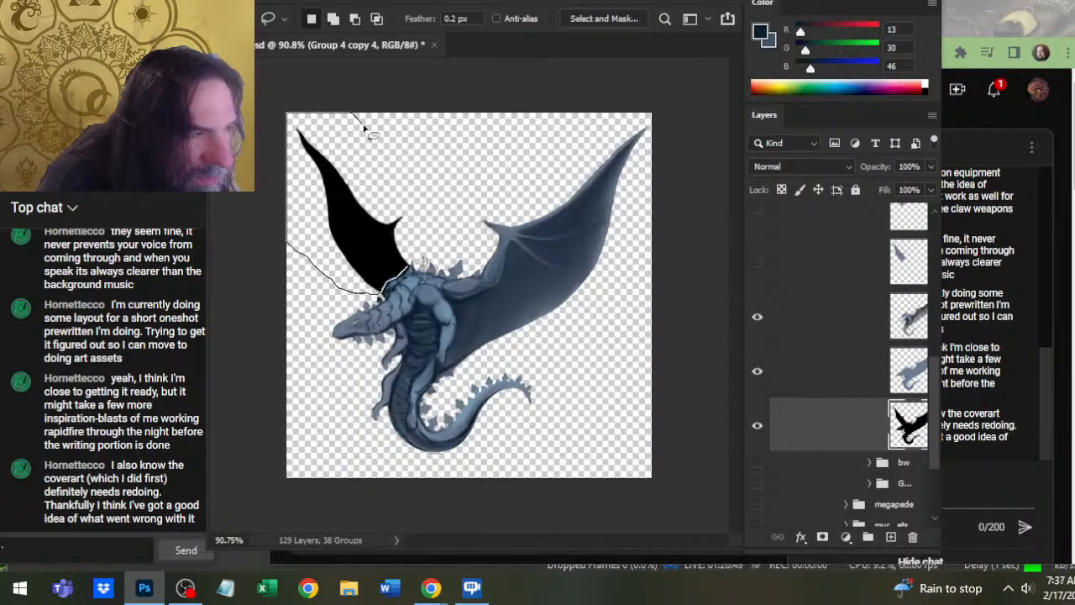
left_click_drag(363, 127, 361, 125)
key("Delete")
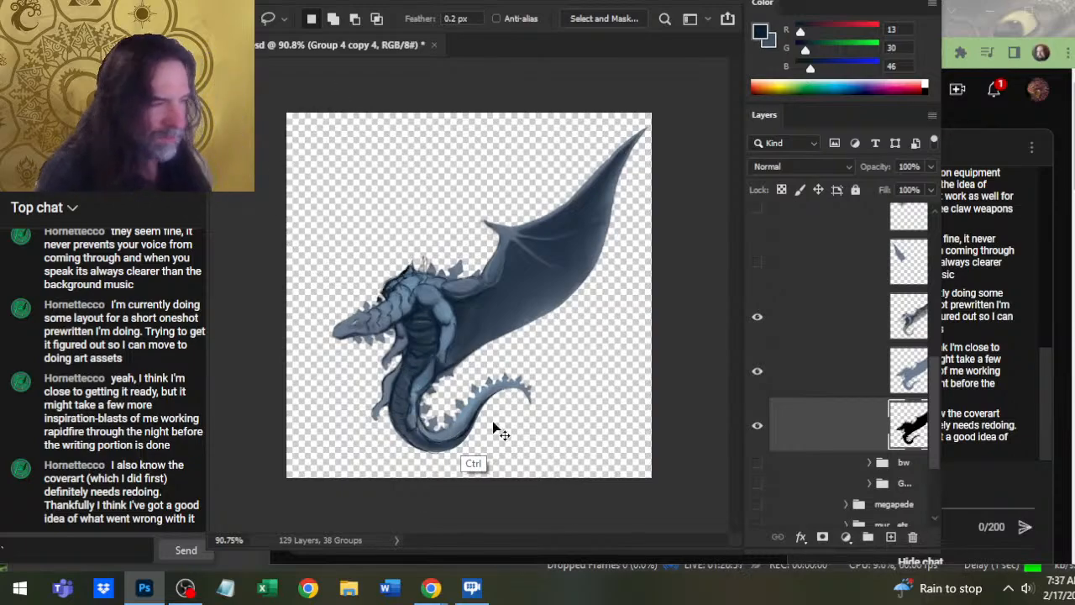
key("ctrl+d")
left_click(830, 323)
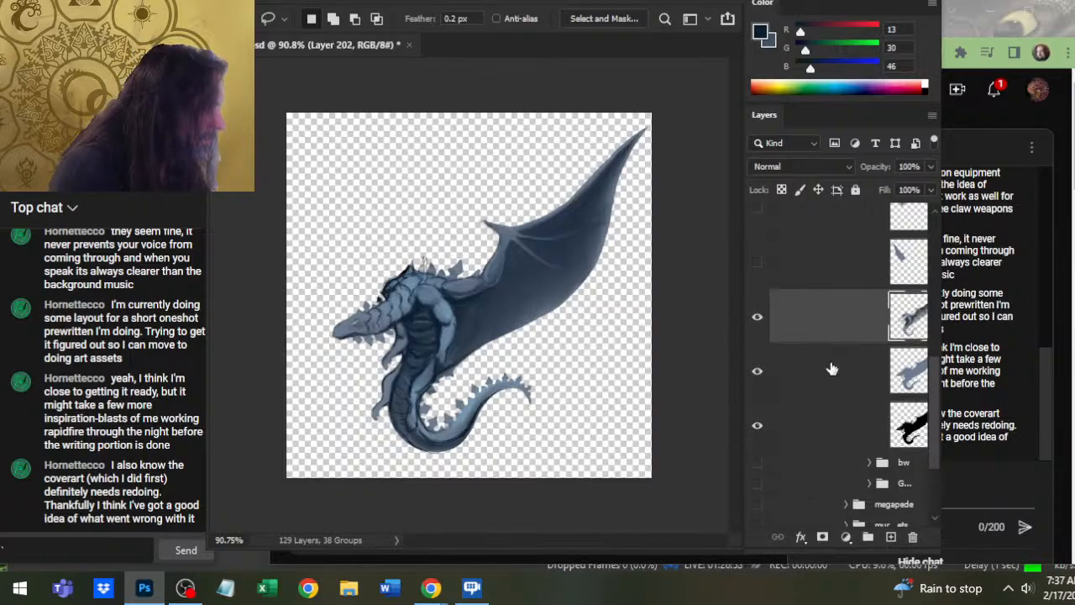
key("ctrl+v")
left_click(757, 317)
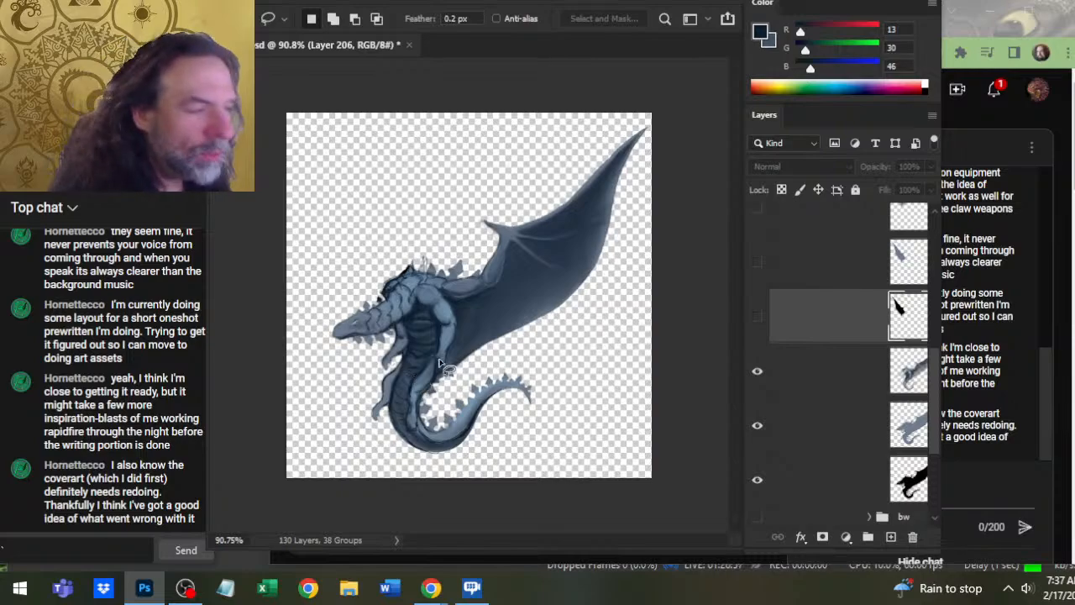
key("z")
left_click_drag(450, 272, 504, 280)
key("r")
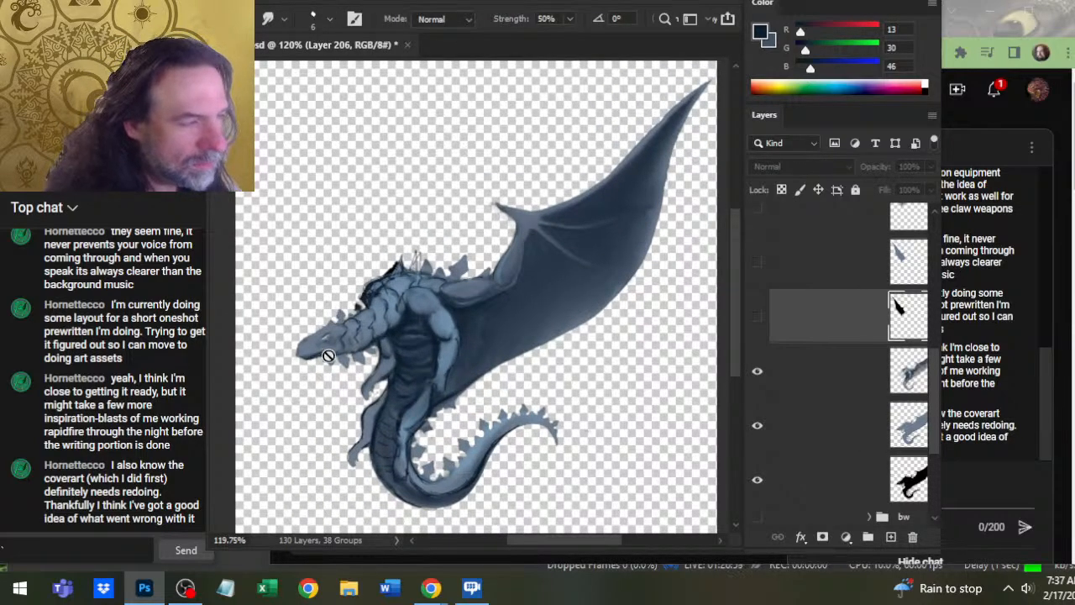
key("z")
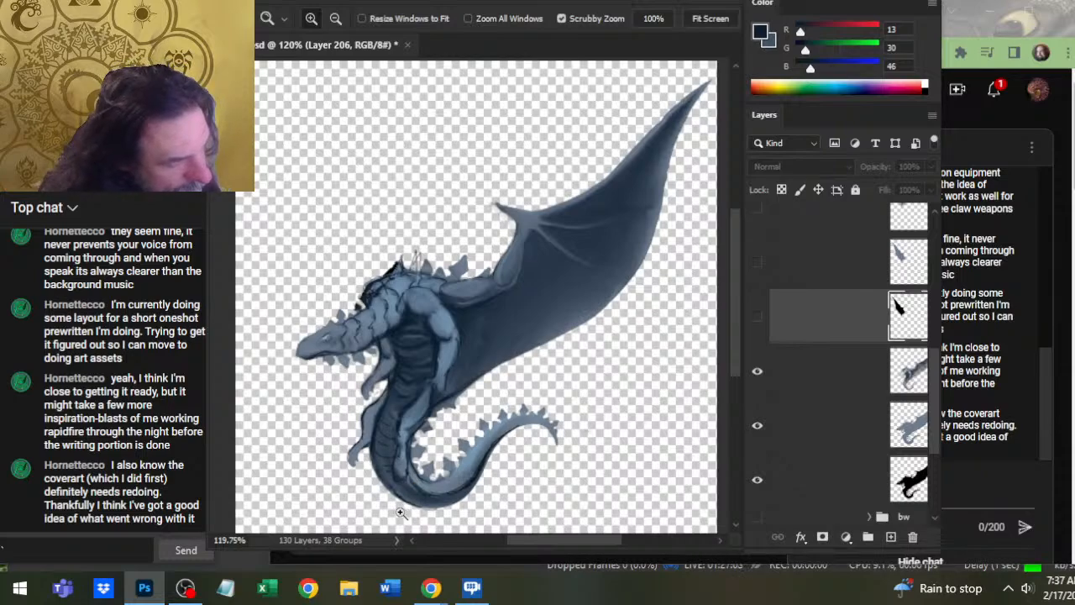
left_click(462, 405, "alt")
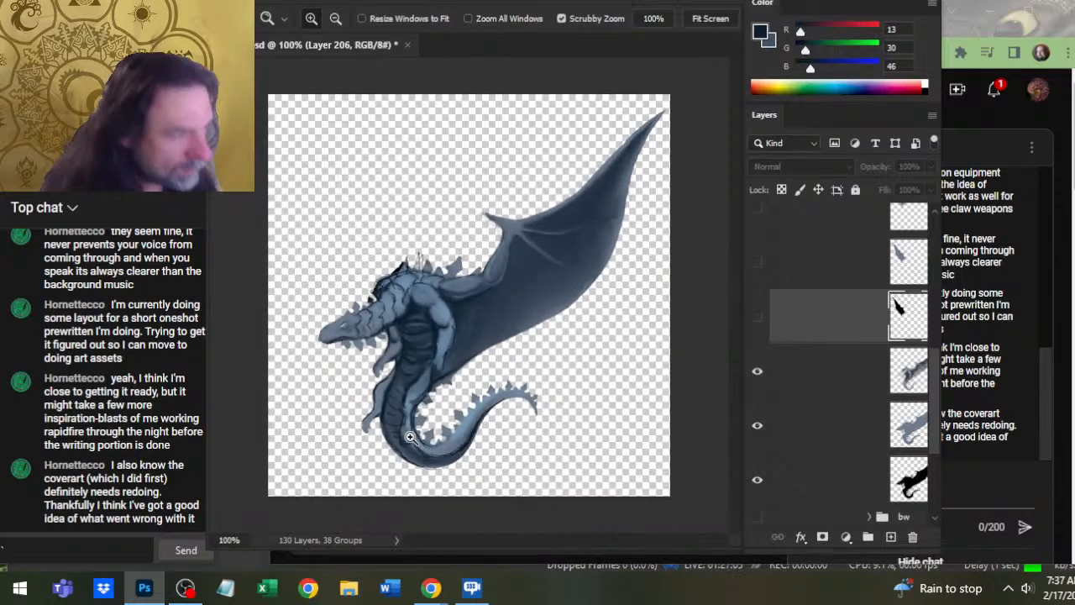
key("b")
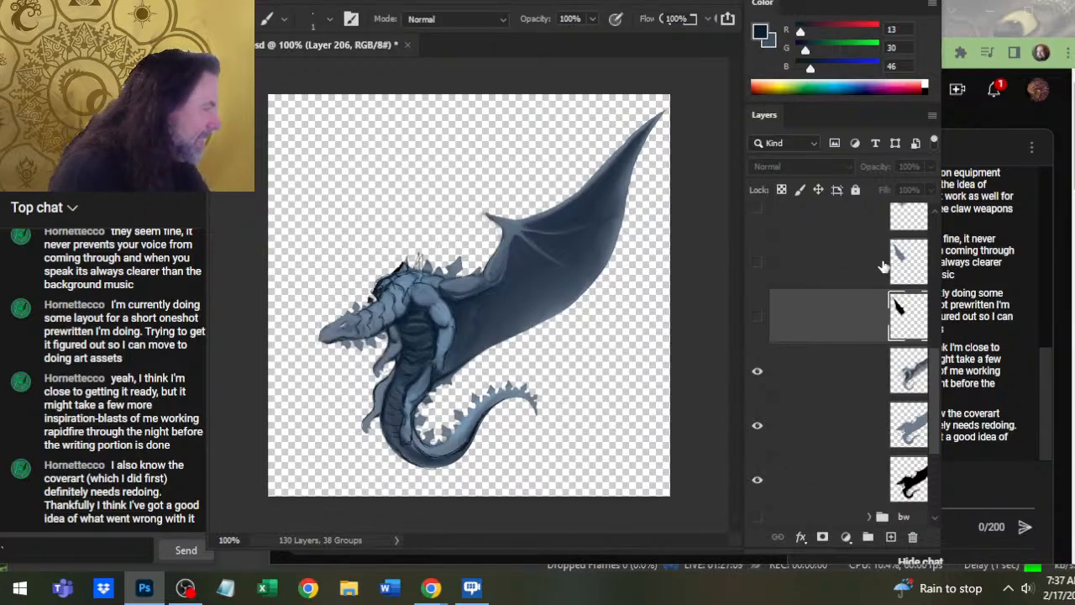
- Group the three hidden far-wing layers and place the group below the black silhouette inside the color group
left_click_drag(939, 359, 933, 328)
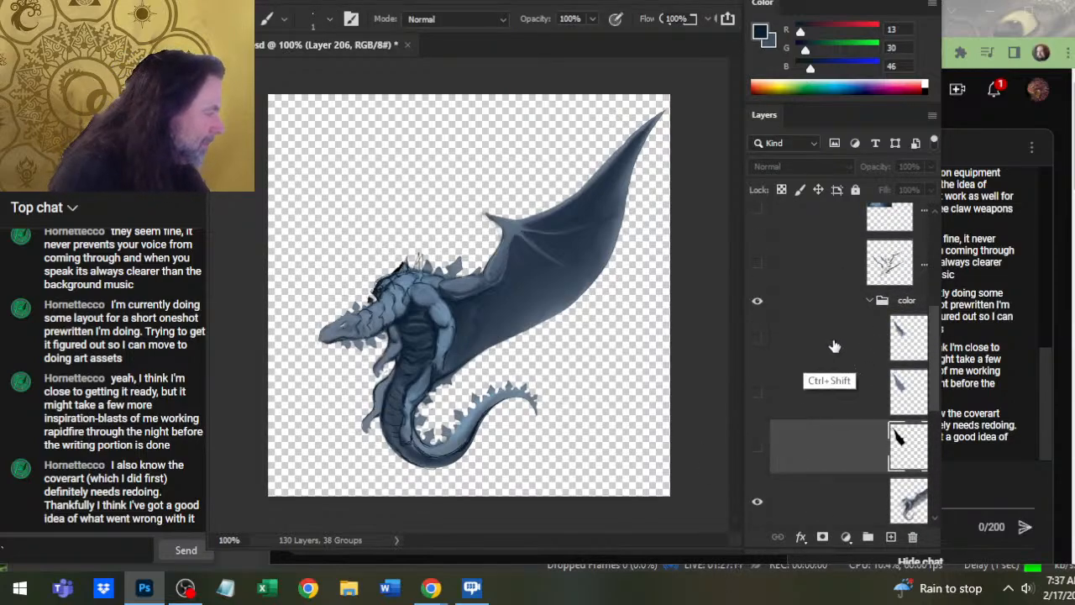
left_click(830, 340, "shift")
key("ctrl+g")
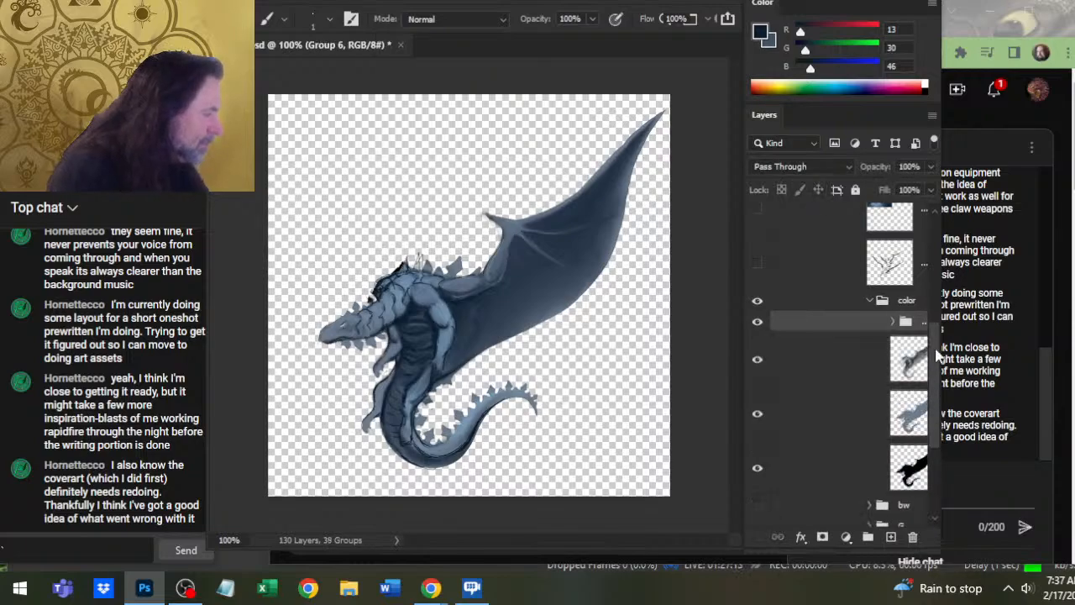
left_click_drag(844, 328, 847, 485)
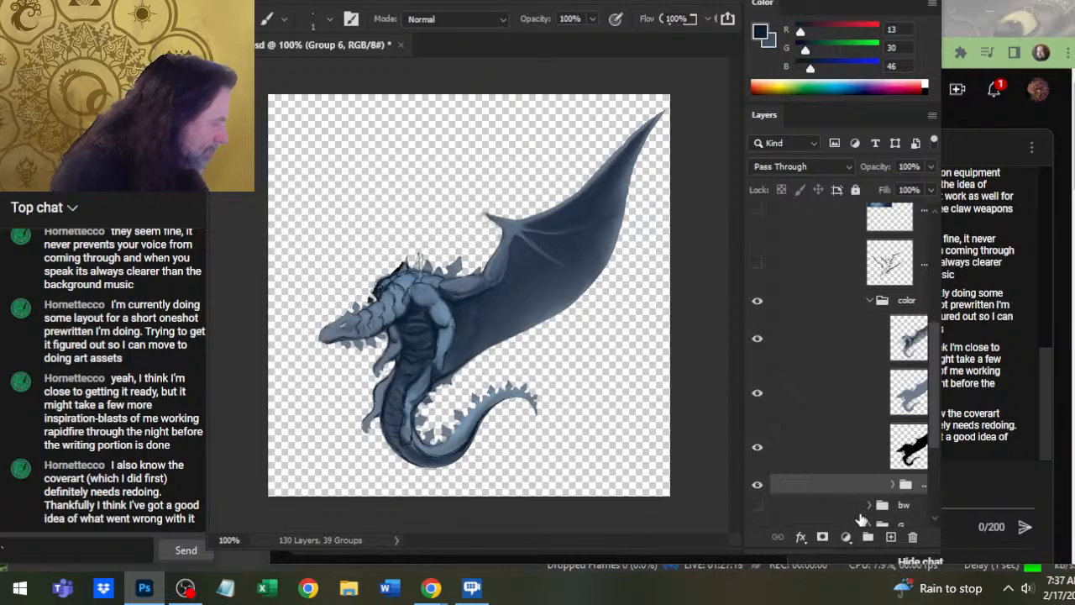
- Create a new layer above the bw group and sketch a scribbled far-wing arm with a claw rising from the dragon's shoulder
left_click(838, 510)
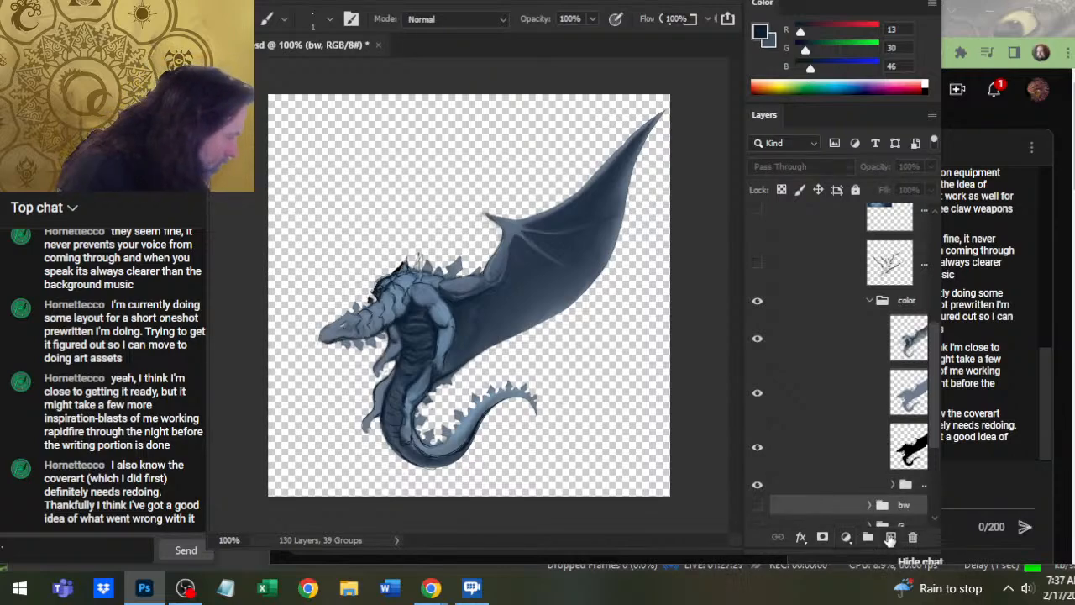
left_click(892, 537)
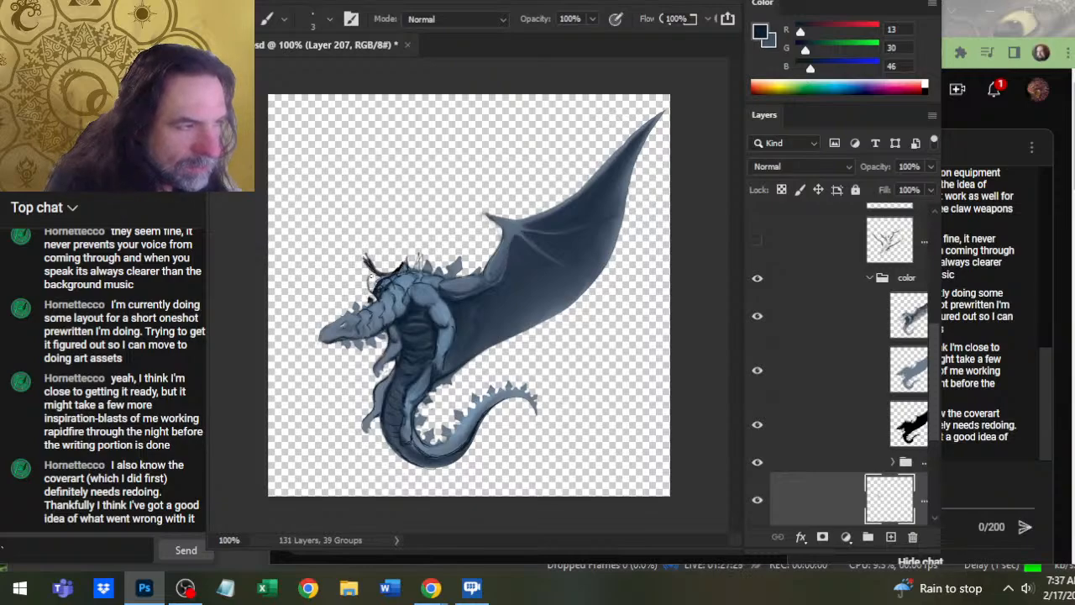
left_click_drag(374, 290, 353, 257)
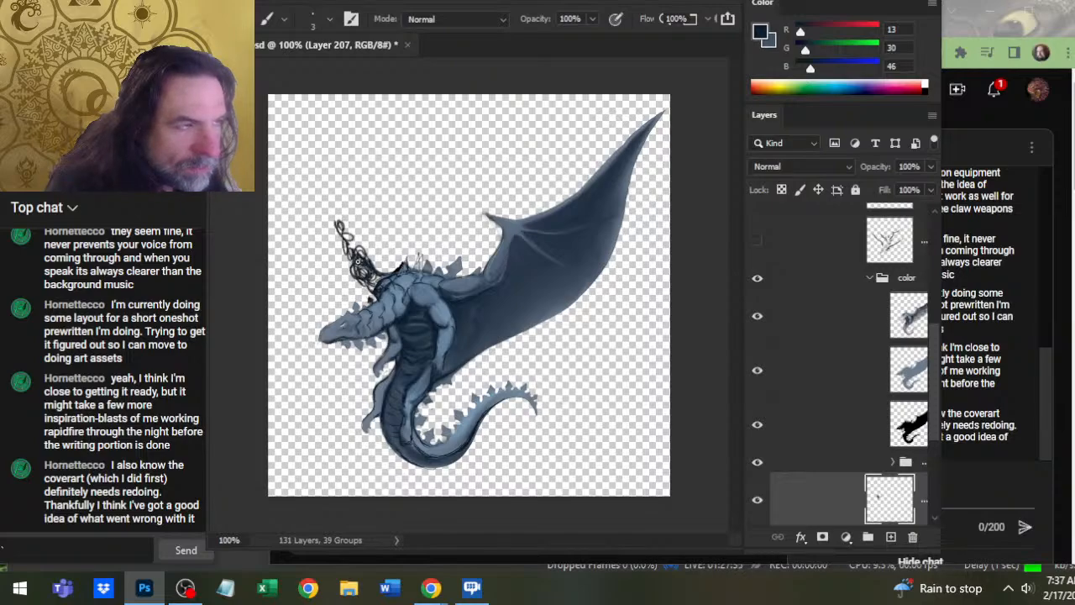
mouse_move(336, 226)
left_mouse_down()
mouse_move(307, 209)
mouse_move(291, 218)
mouse_move(282, 190)
mouse_move(323, 217)
left_mouse_up()
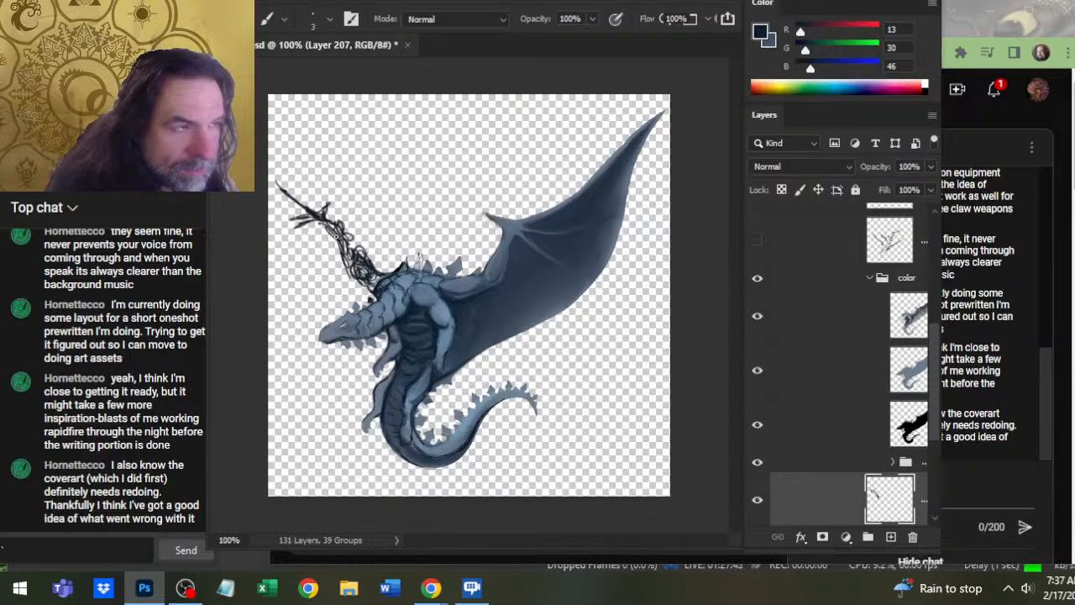
left_click_drag(336, 239, 369, 280)
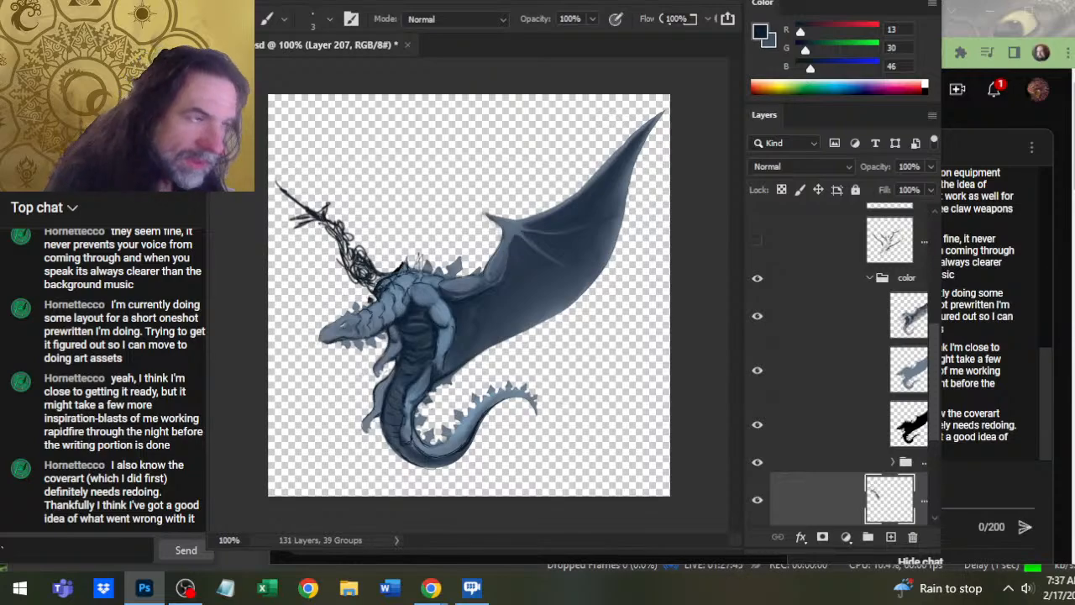
- Free-transform the far-wing sketch to about 90% scale, rotate it about -9.4° and reposition it against the shoulder
key("v")
left_click_drag(427, 348, 454, 382)
key("l")
right_click(453, 383)
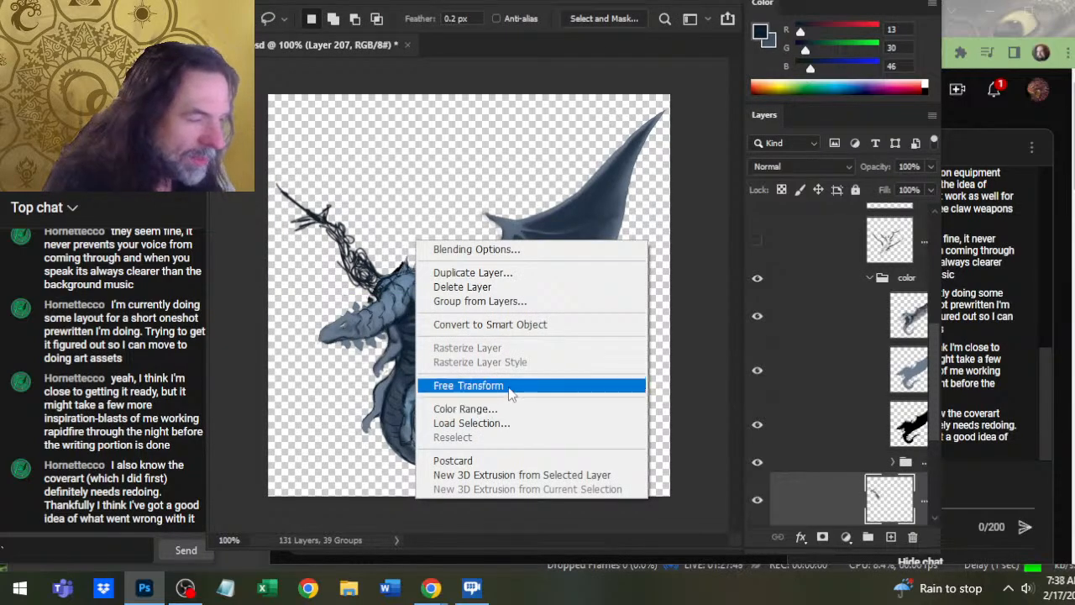
left_click(509, 388)
left_click_drag(275, 180, 286, 193)
left_click_drag(357, 150, 365, 153)
left_click_drag(481, 248, 480, 232)
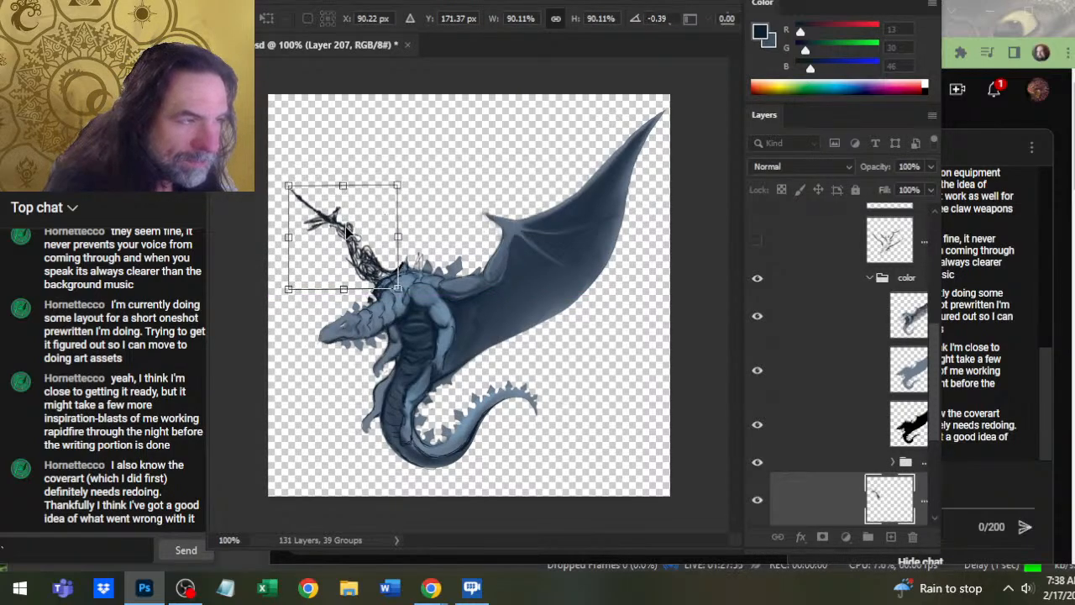
left_click_drag(345, 229, 341, 236)
left_click_drag(464, 257, 474, 215)
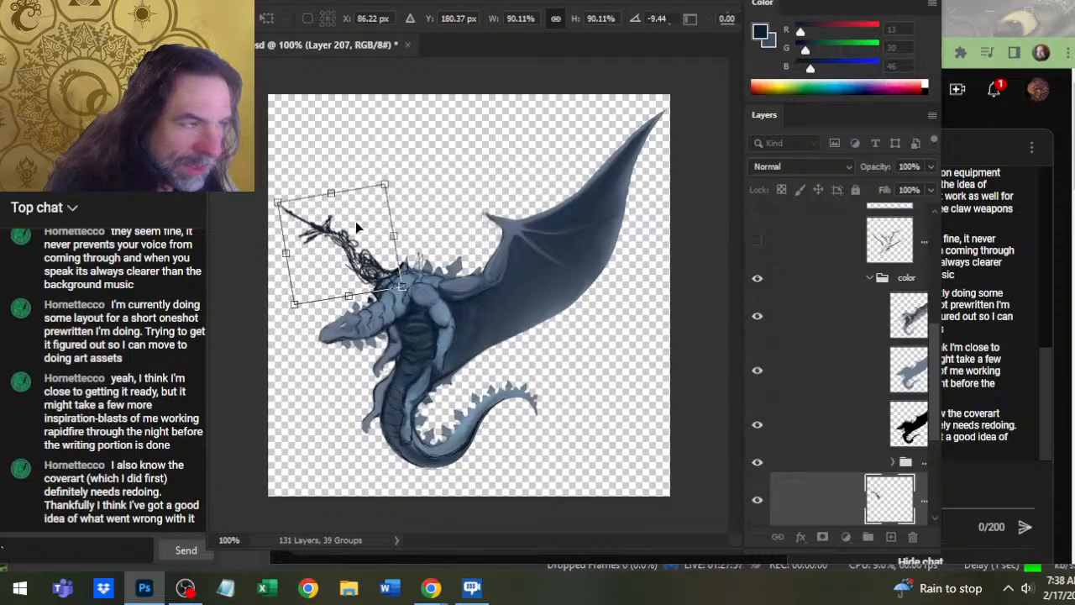
mouse_move(355, 221)
left_mouse_down()
mouse_move(346, 230)
mouse_move(373, 229)
left_mouse_up()
key("Return")
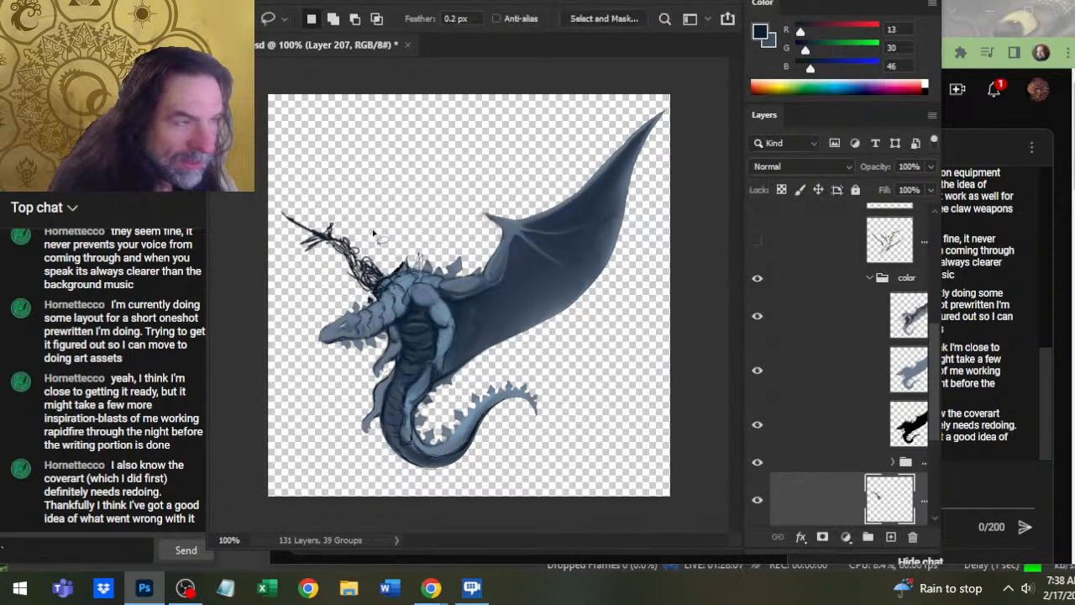
- Extend the far wing's arm line to the canvas edge and sketch the wing's lower edge running back behind the neck
key("v")
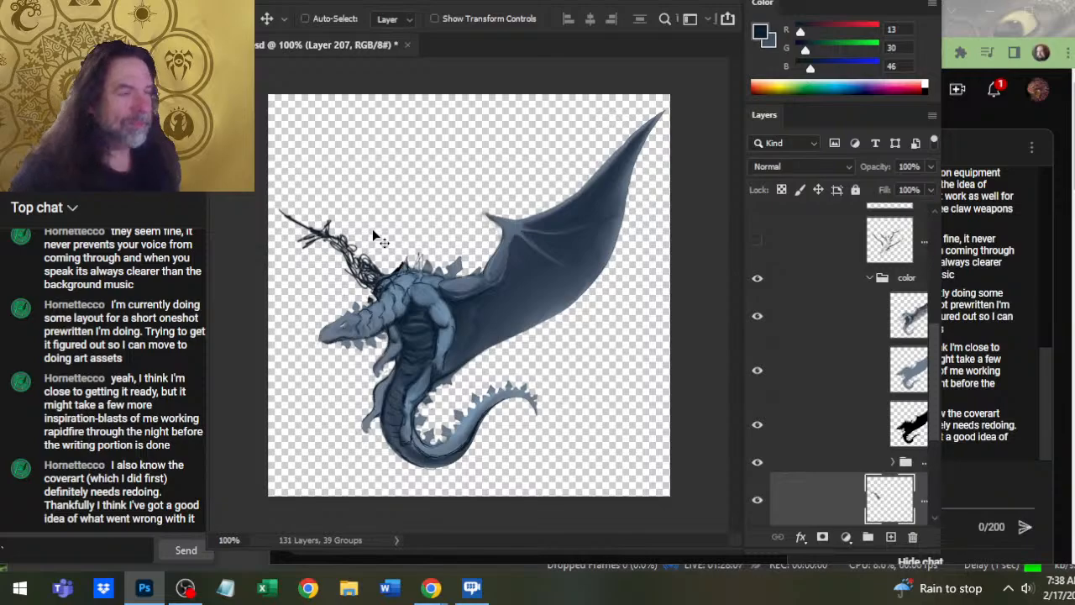
key("b")
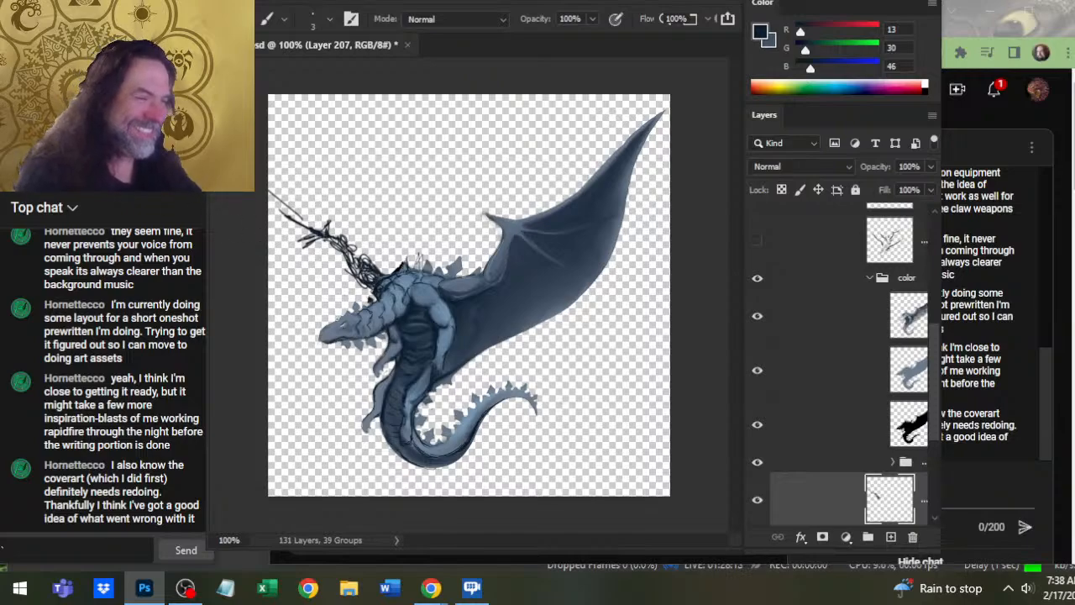
key("ctrl+z")
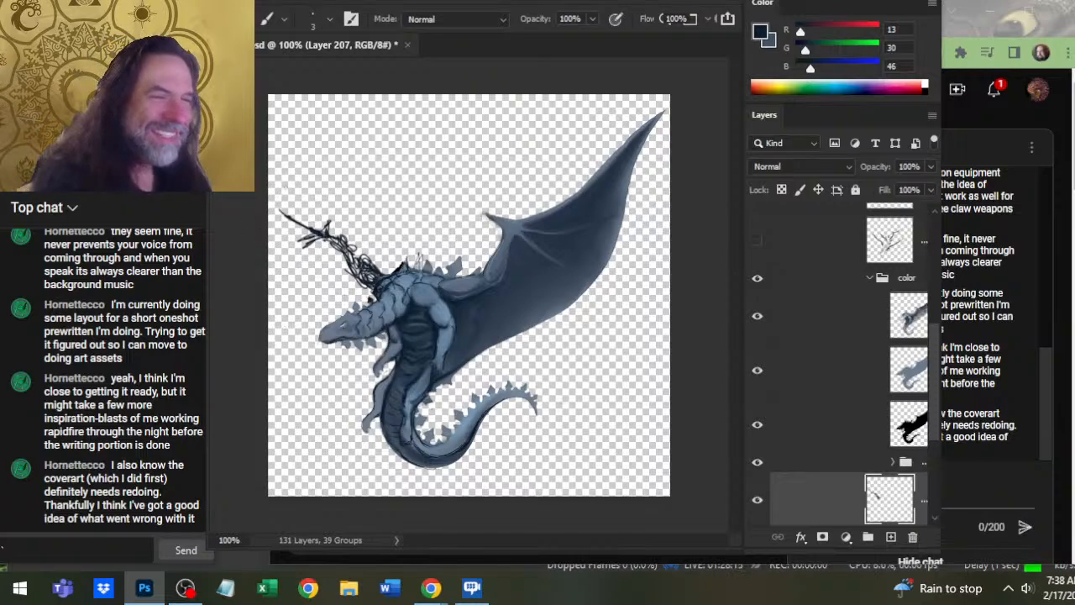
key("ctrl+shift+z")
key("e")
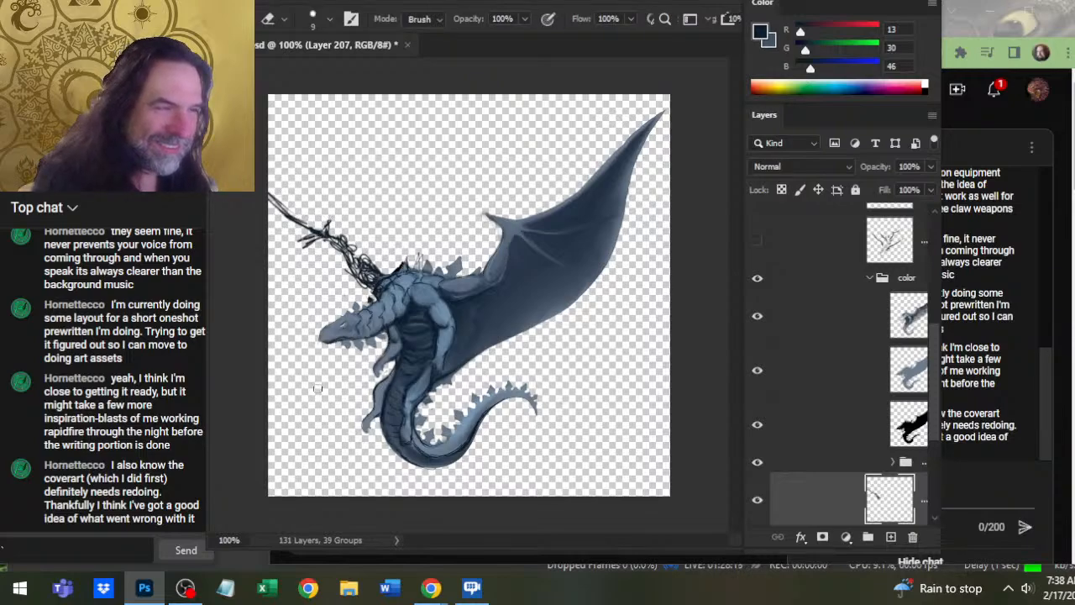
key("b")
left_click_drag(269, 224, 321, 270)
left_click_drag(287, 240, 366, 304)
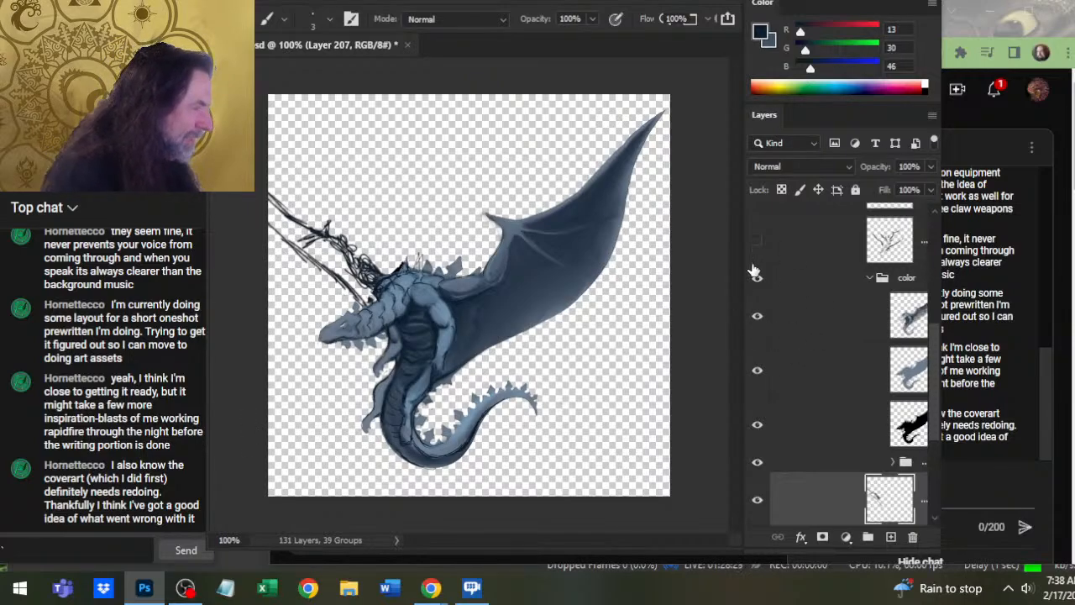
- Preview the dark line sketch layer over the dragon, select that layer and hide the color group
left_click_drag(930, 333, 933, 296)
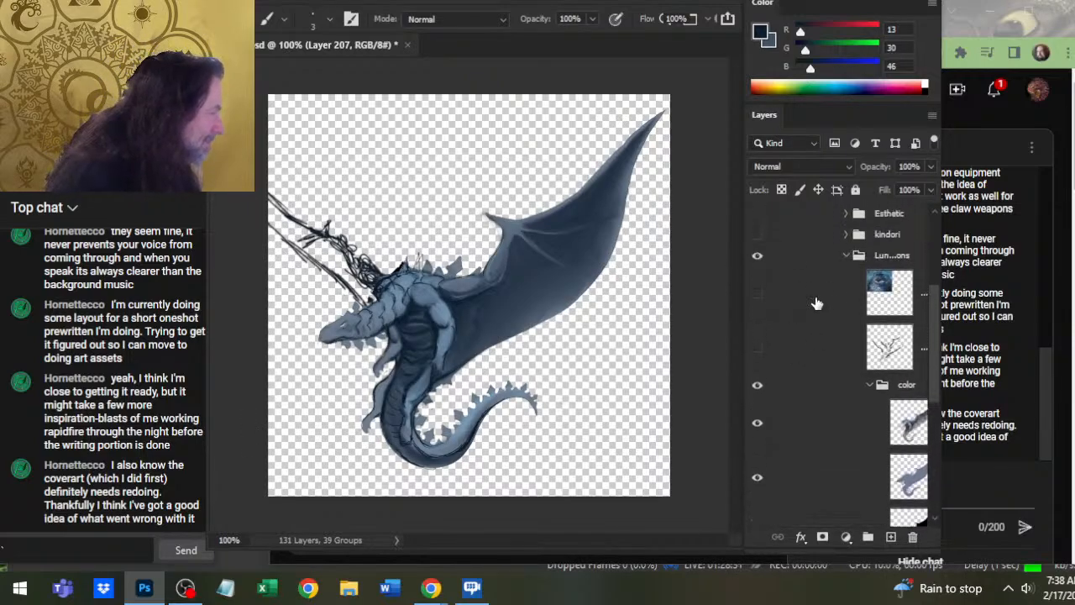
left_click(758, 349)
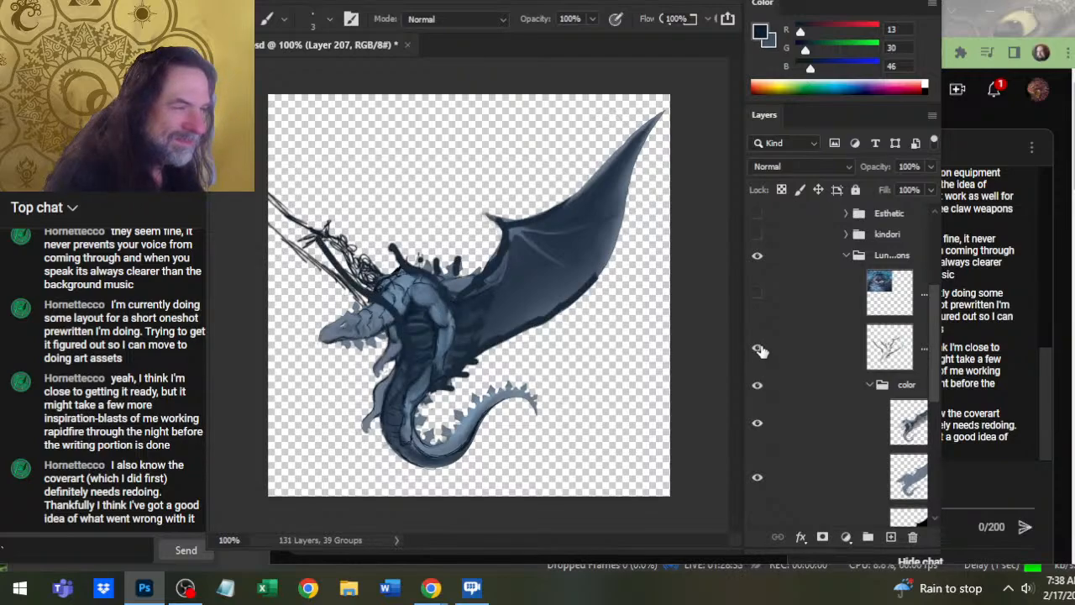
left_click(758, 349)
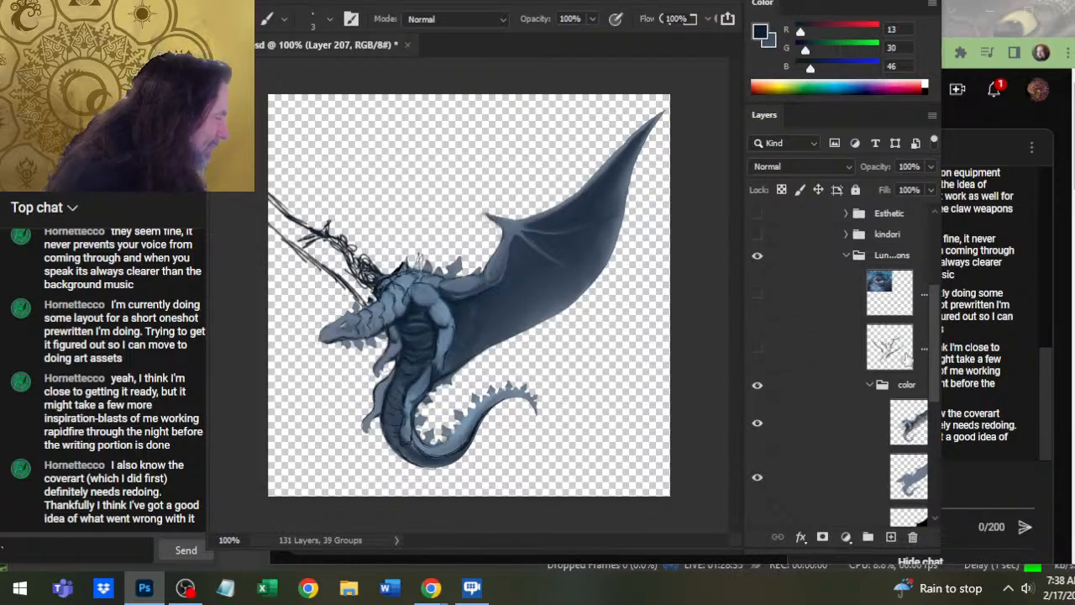
left_click(820, 358)
left_click(757, 387)
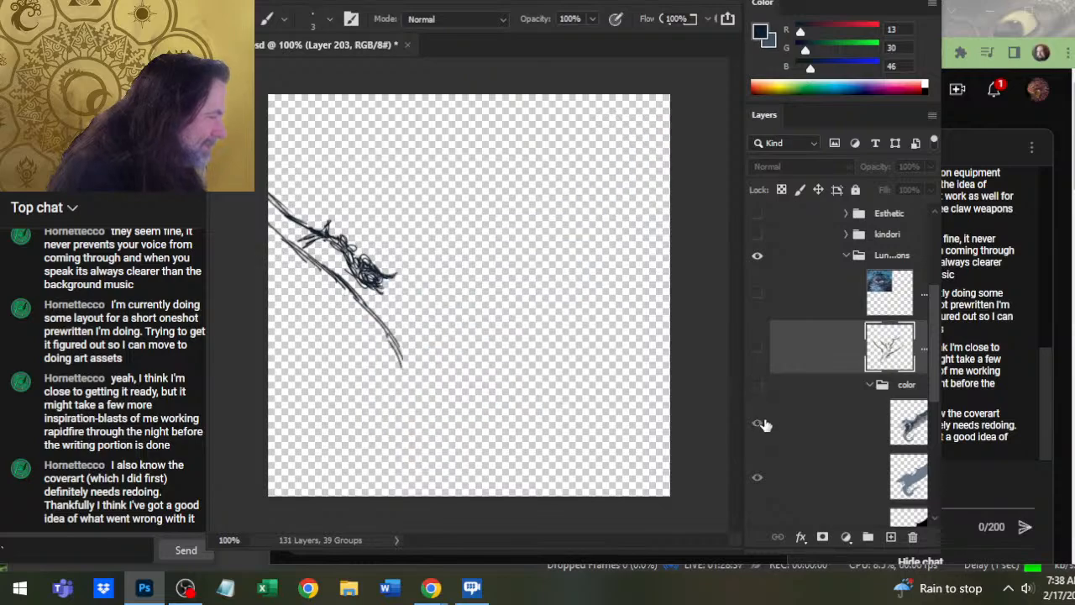
- Show the dark line sketch layer beside the new far-wing sketch for comparison and hide it again
scroll(930, 364, "down", 4)
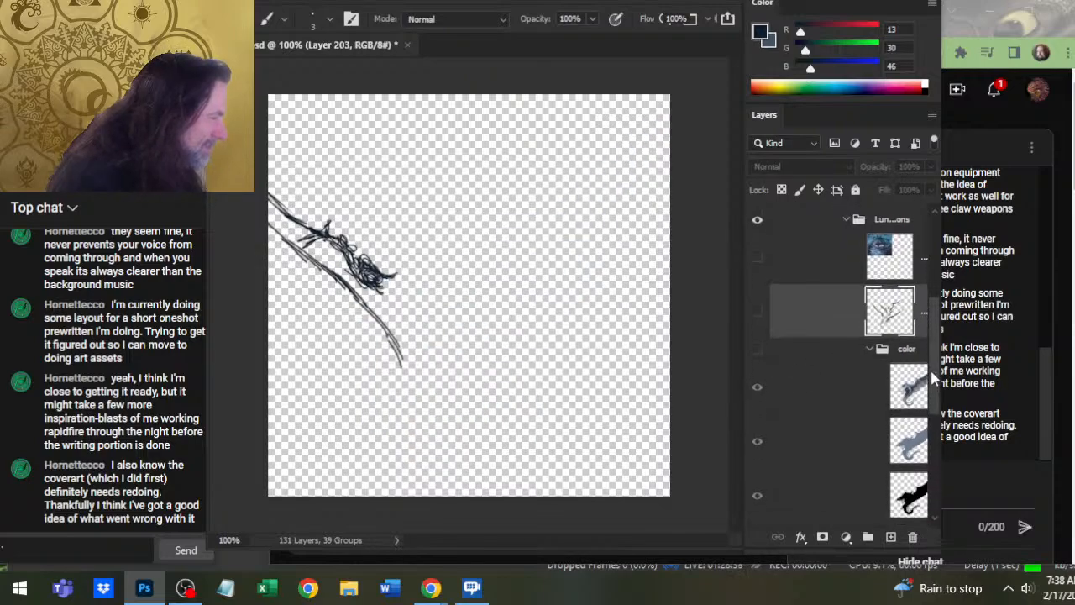
scroll(930, 395, "up", 4)
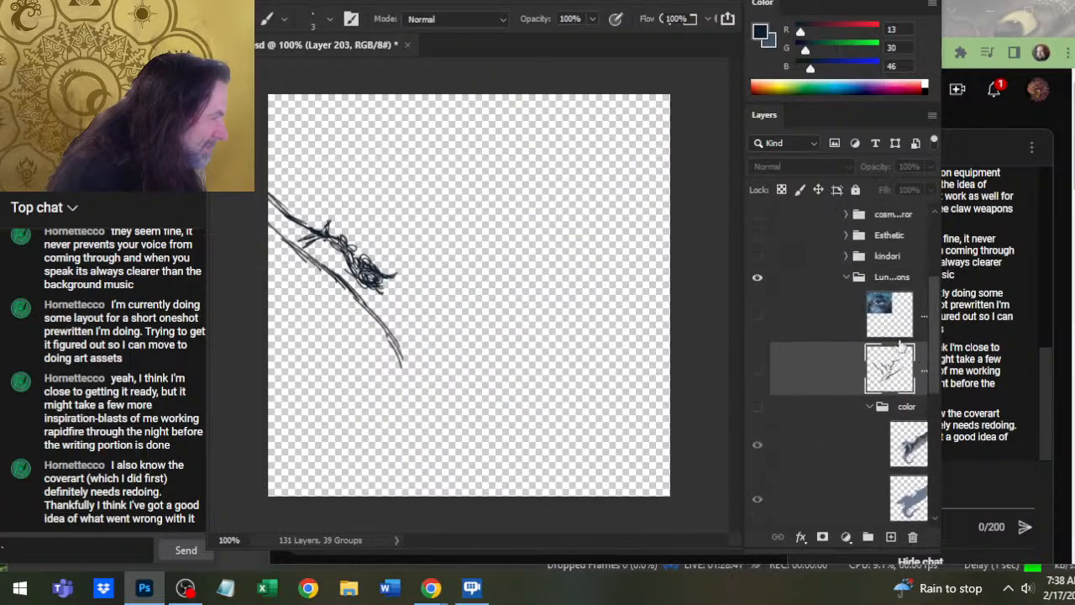
left_click(757, 369)
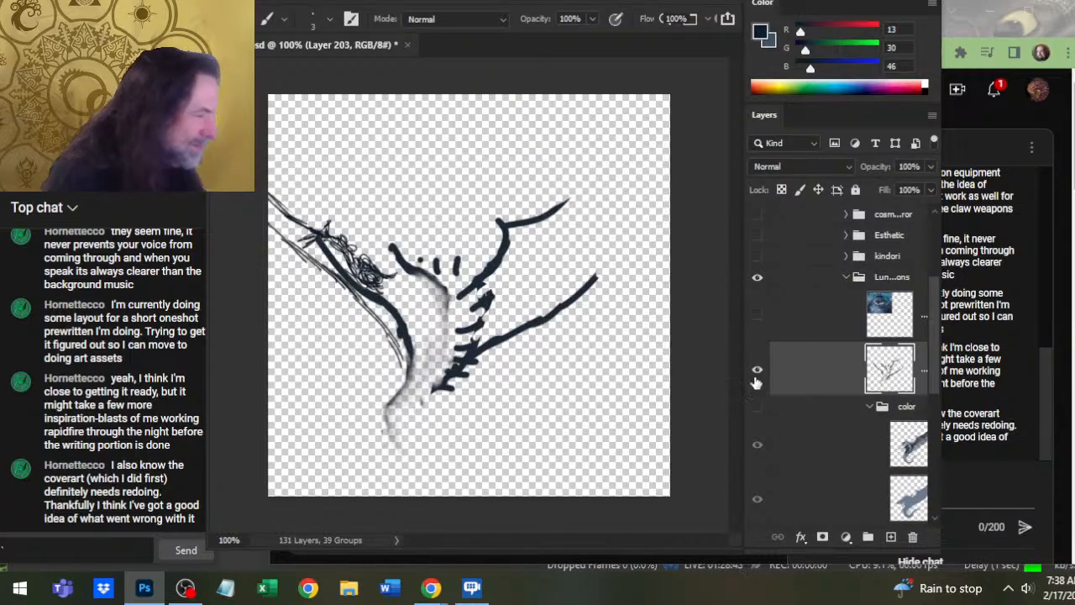
left_click(757, 374)
- Collapse the color group, preview the rough black dragon sketch in Group 4 and widen the layer list
scroll(932, 396, "down", 3)
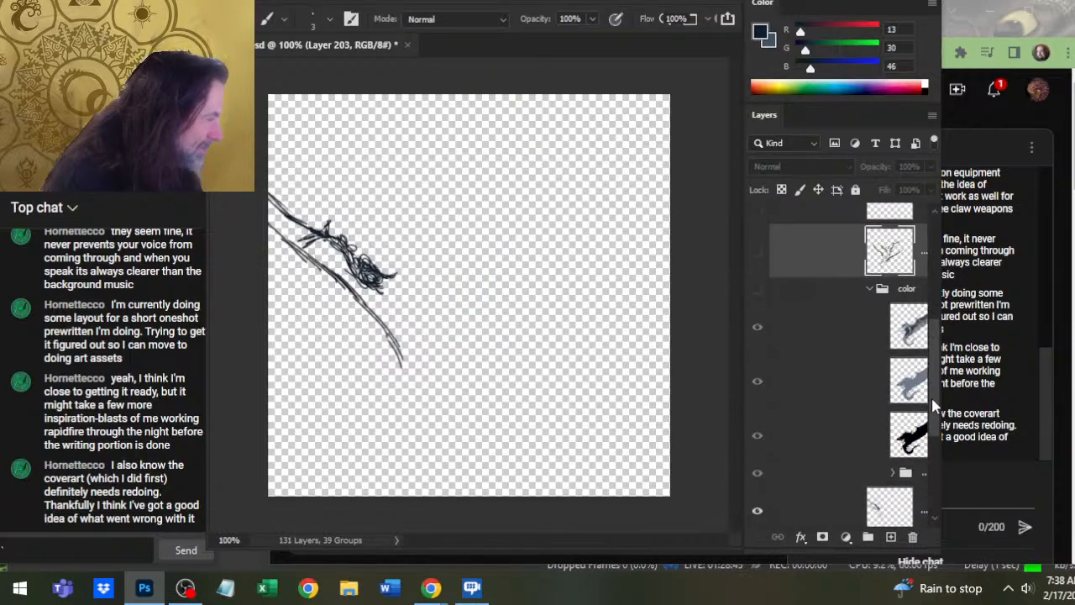
scroll(932, 397, "down", 2)
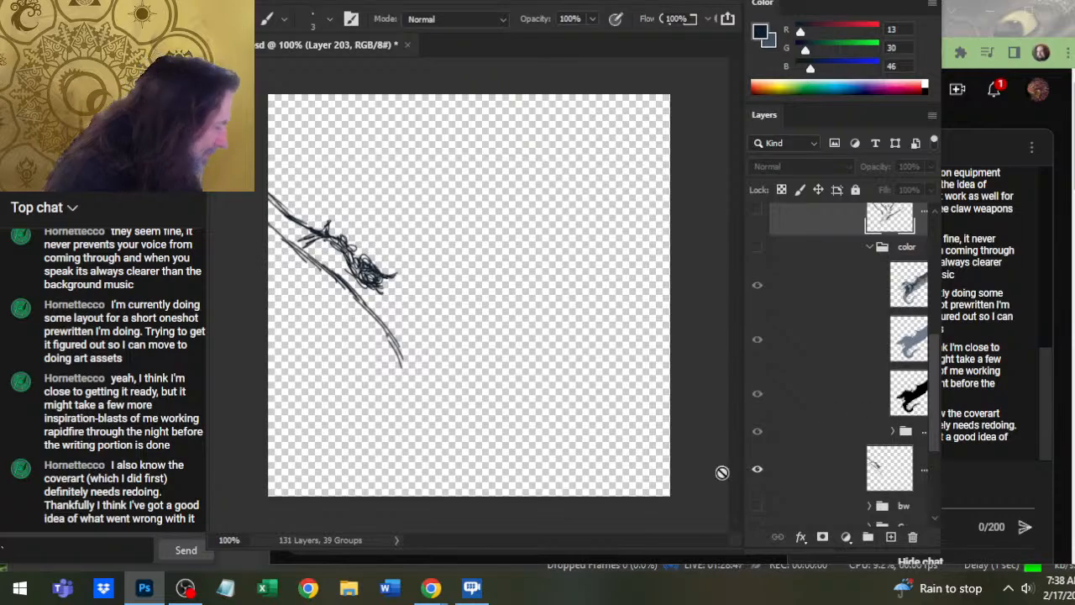
left_click(869, 247)
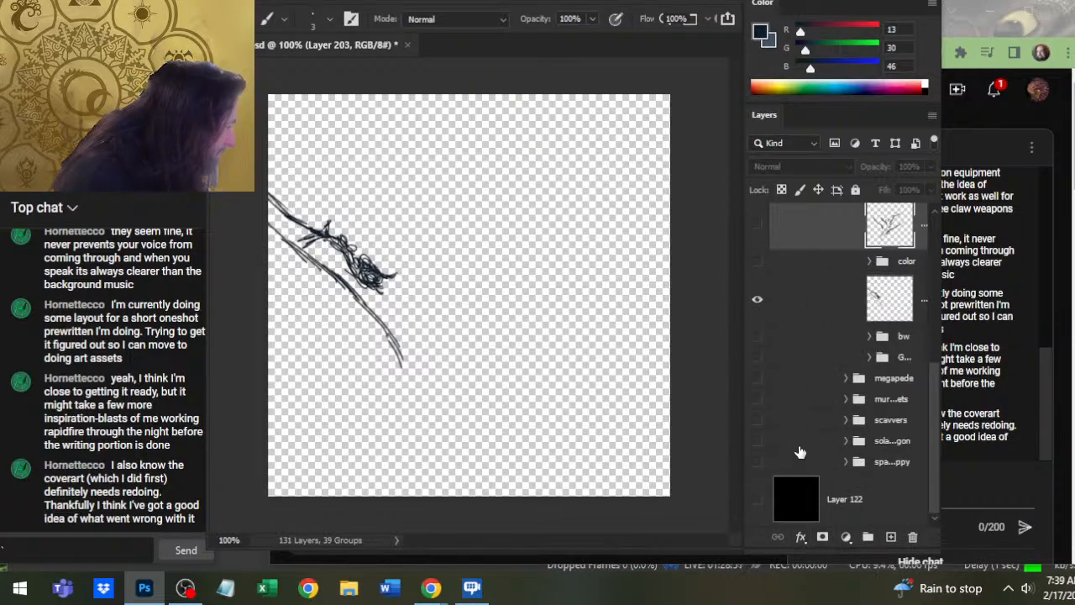
left_click(758, 359)
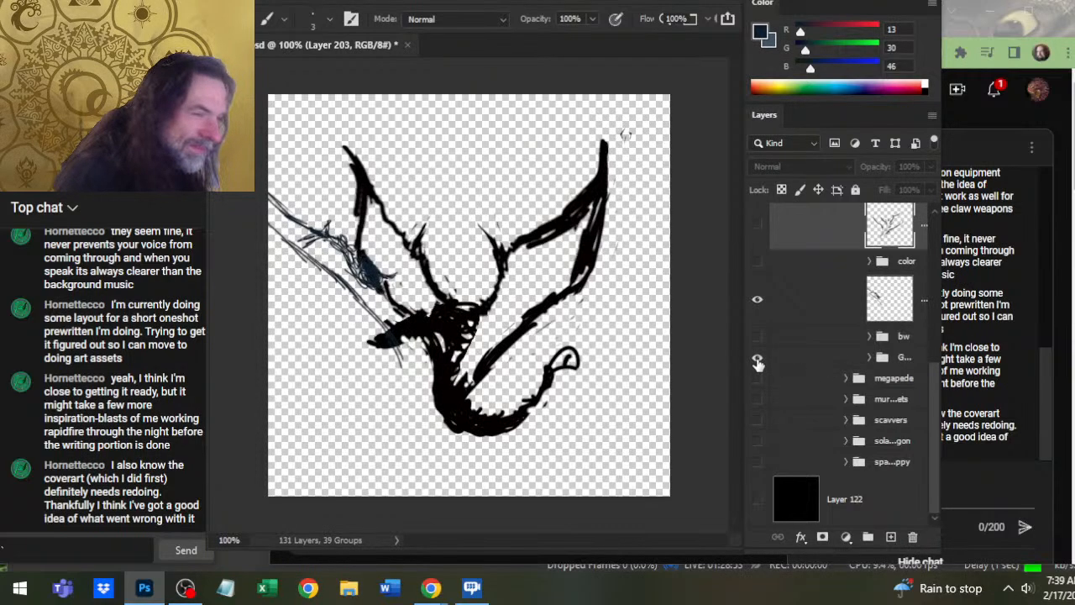
left_click(758, 360)
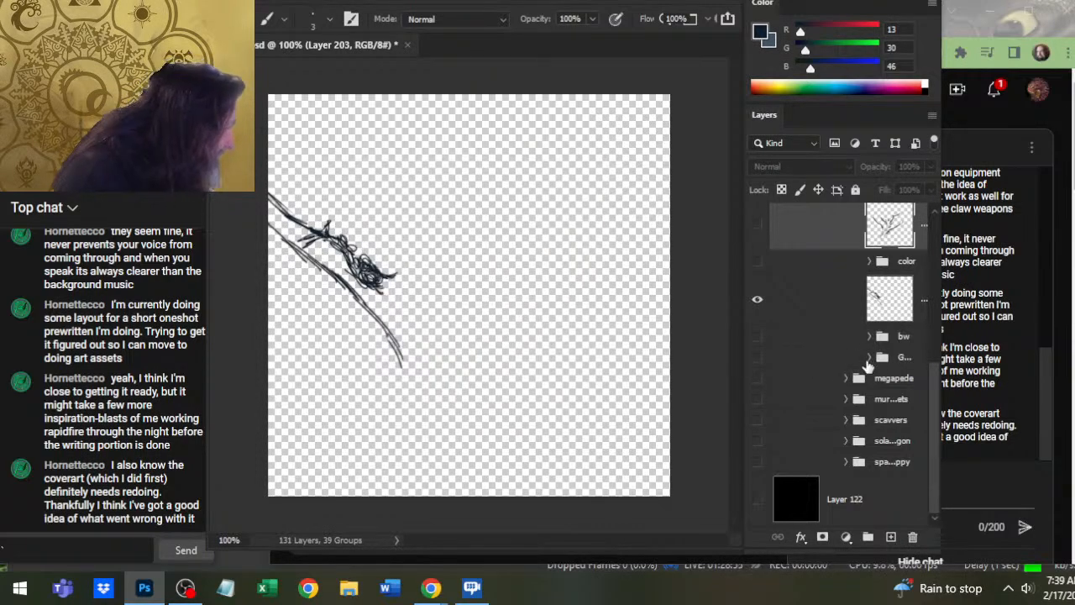
left_click(756, 301)
left_click(759, 302)
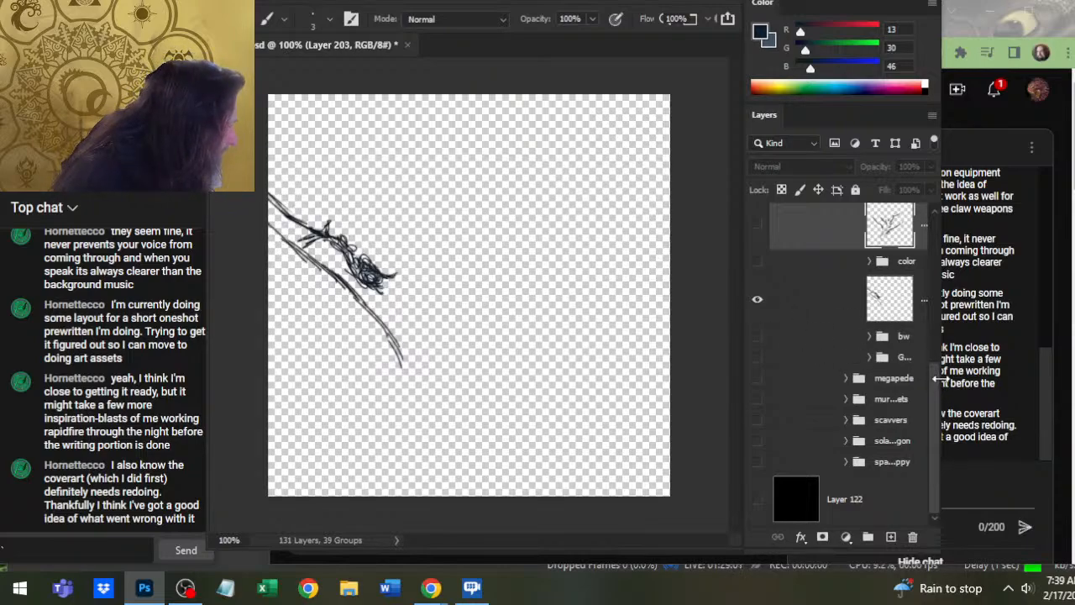
left_click_drag(941, 376, 973, 363)
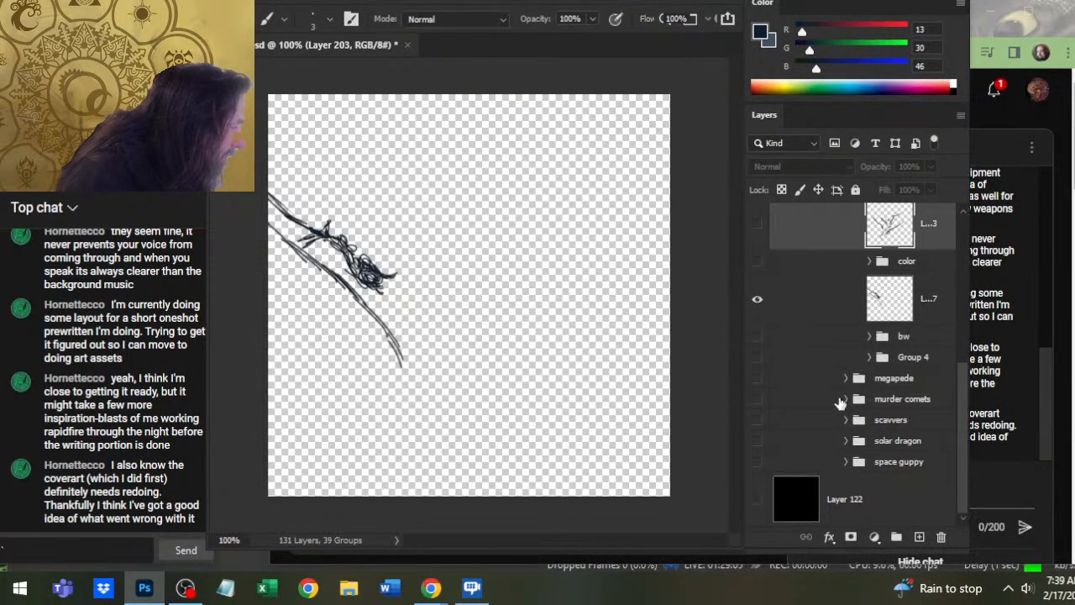
- Rename Group 4 as trasl and move the dark line sketch layer into that group
double_click(914, 358)
type("t")
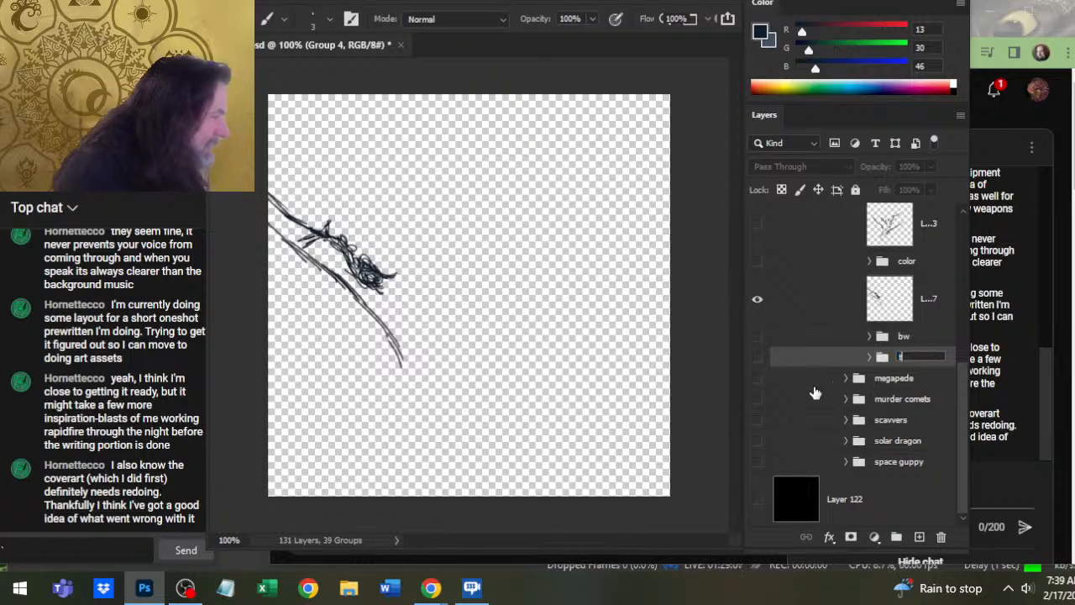
type("rasl")
key("Return")
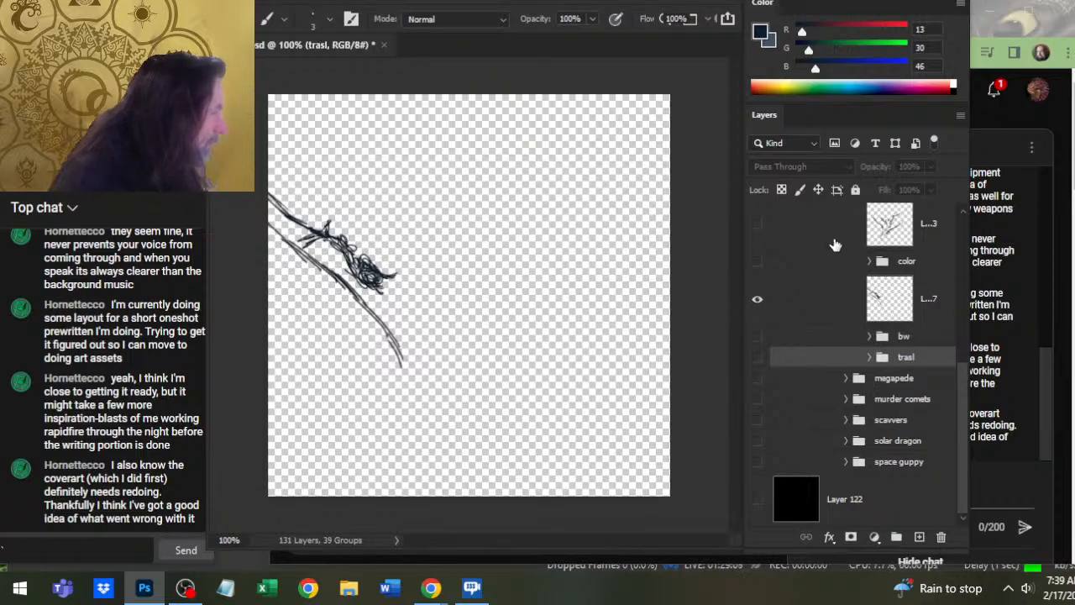
left_click_drag(836, 244, 863, 353)
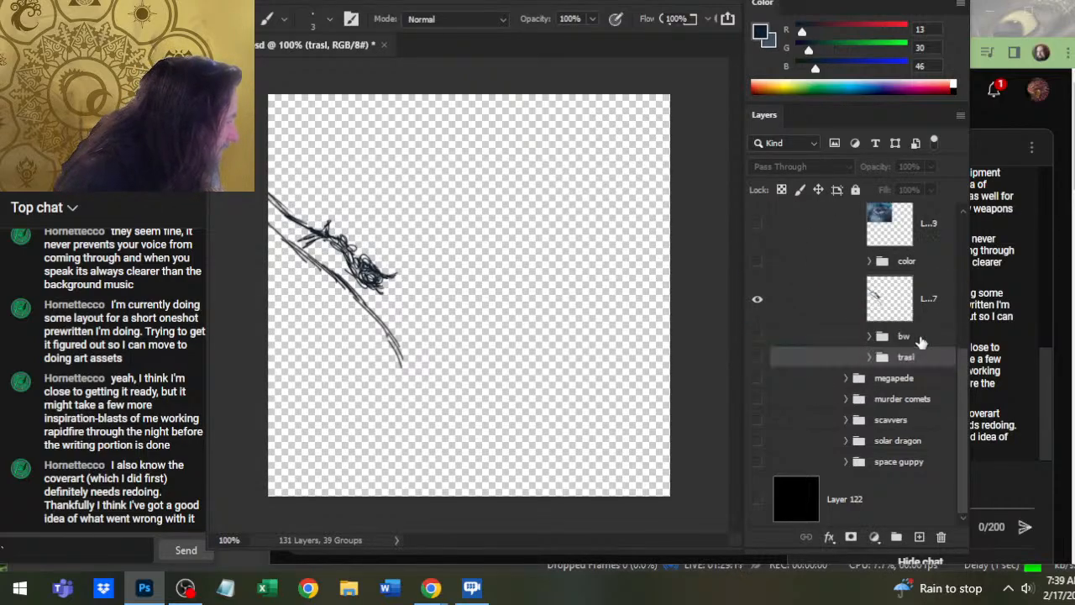
- Show the color group again and briefly preview the bw group's black far wing behind the dragon
scroll(963, 355, "up", 2)
scroll(963, 355, "up", 1)
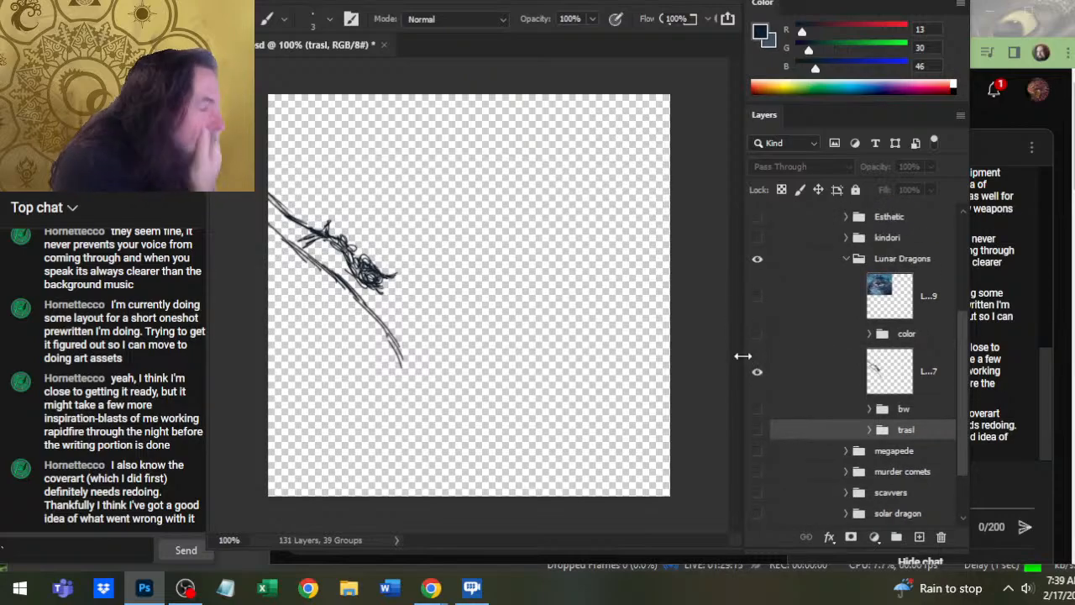
left_click(757, 333)
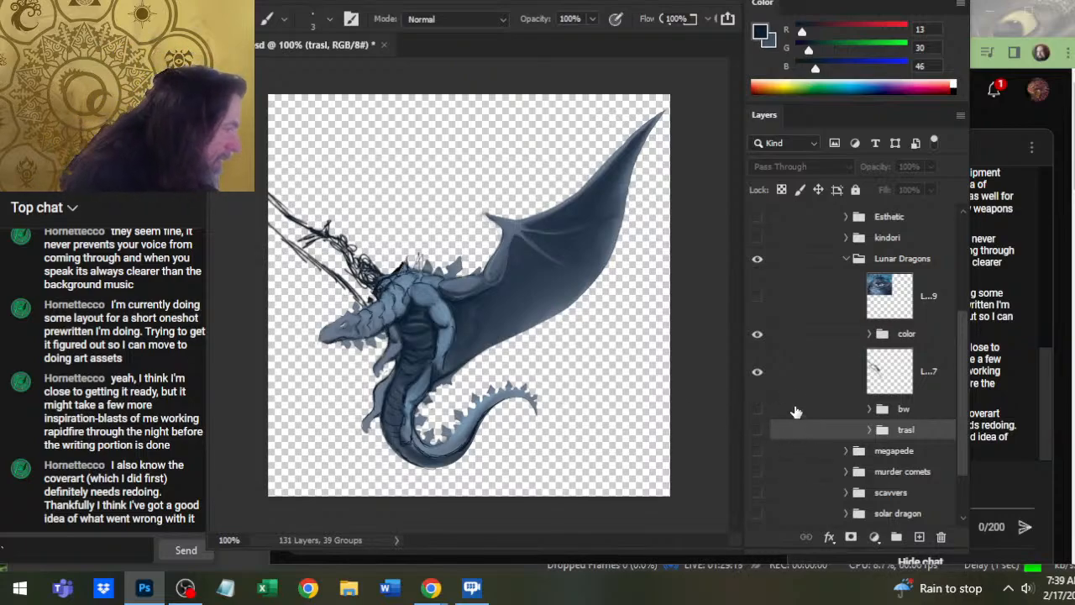
left_click(758, 411)
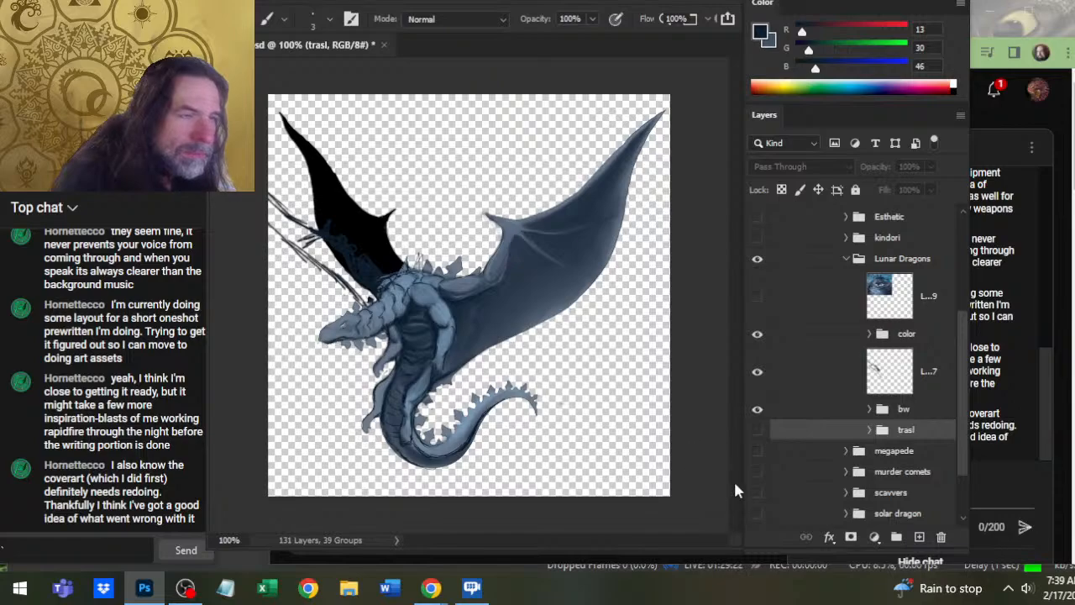
left_click(757, 410)
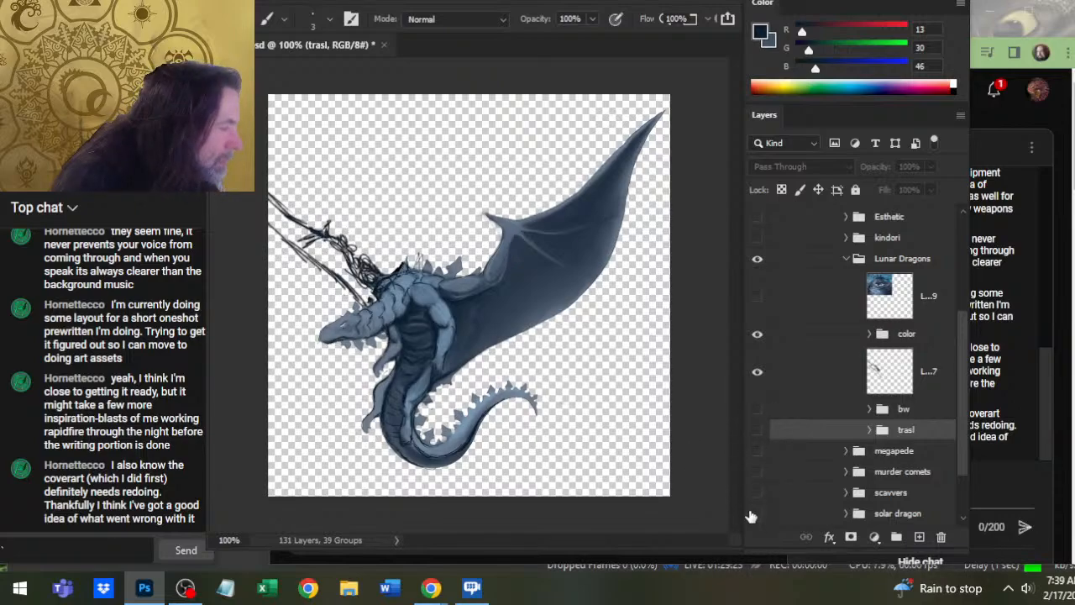
- Select the color group, the far-wing sketch layer and the bw group together, leaving the bw group hidden
left_click(809, 383)
left_click(812, 337, "ctrl")
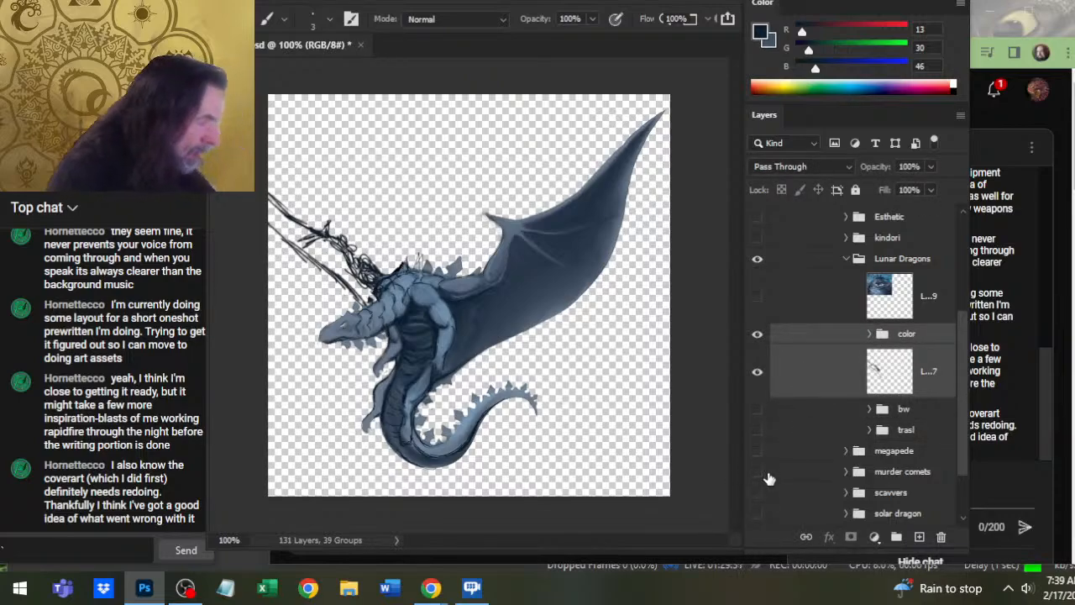
left_click(757, 409)
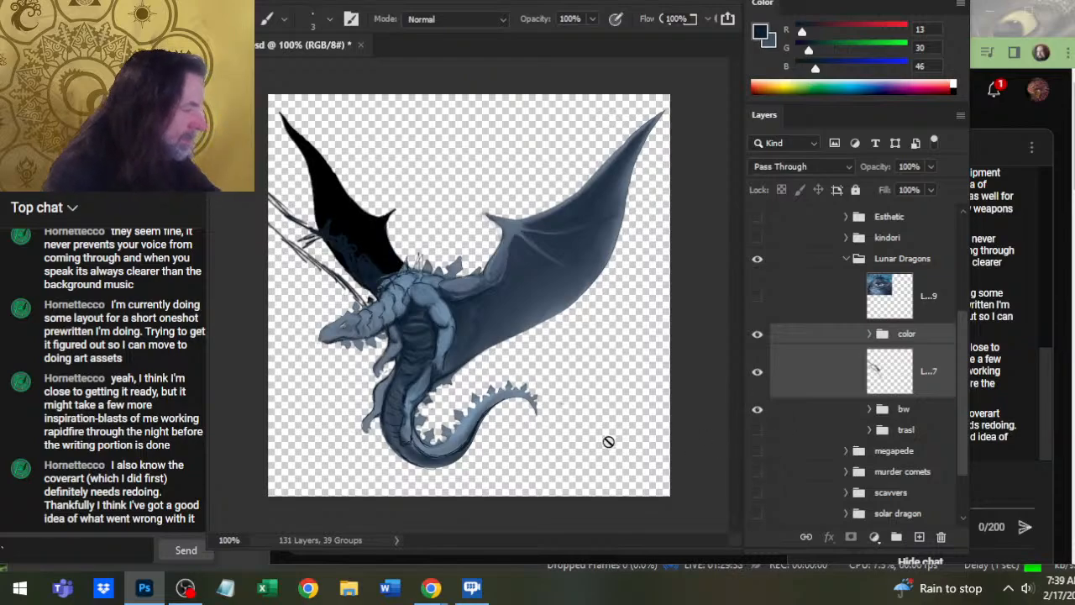
left_click(757, 409)
left_click(809, 410, "ctrl")
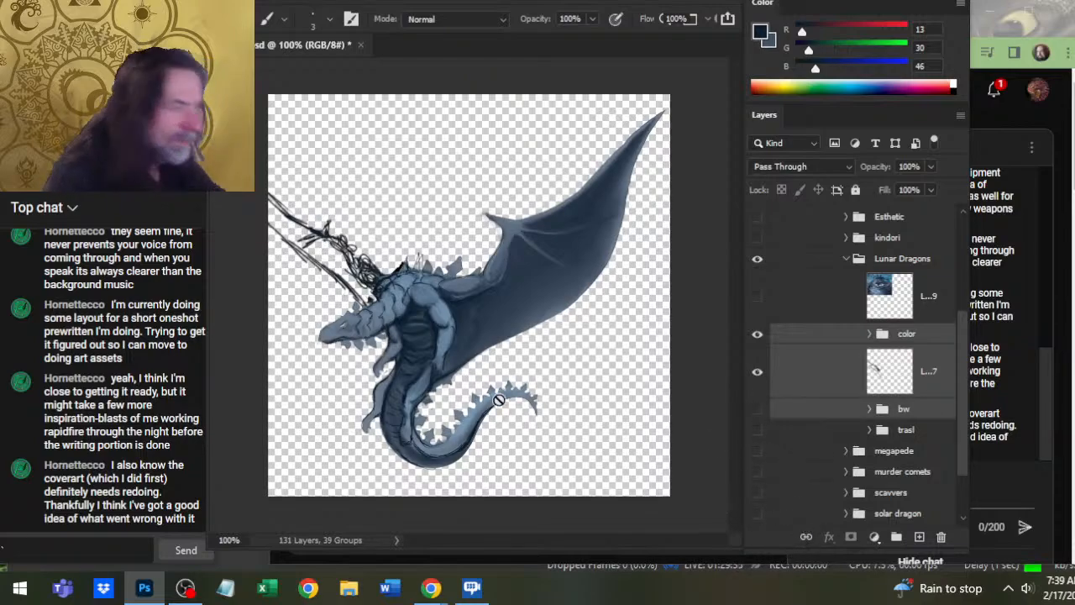
- Try to shrink the selected dragon layers to 91.61%, rotate them 2.57° and shift them upward on the canvas, and undo it
key("l")
right_click(465, 399)
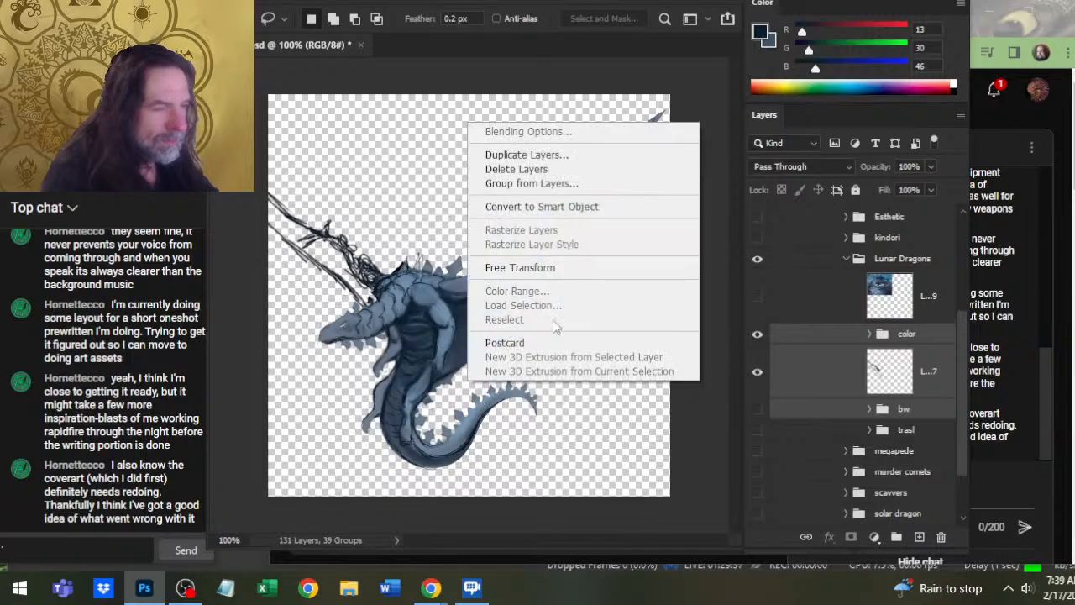
left_click(564, 276)
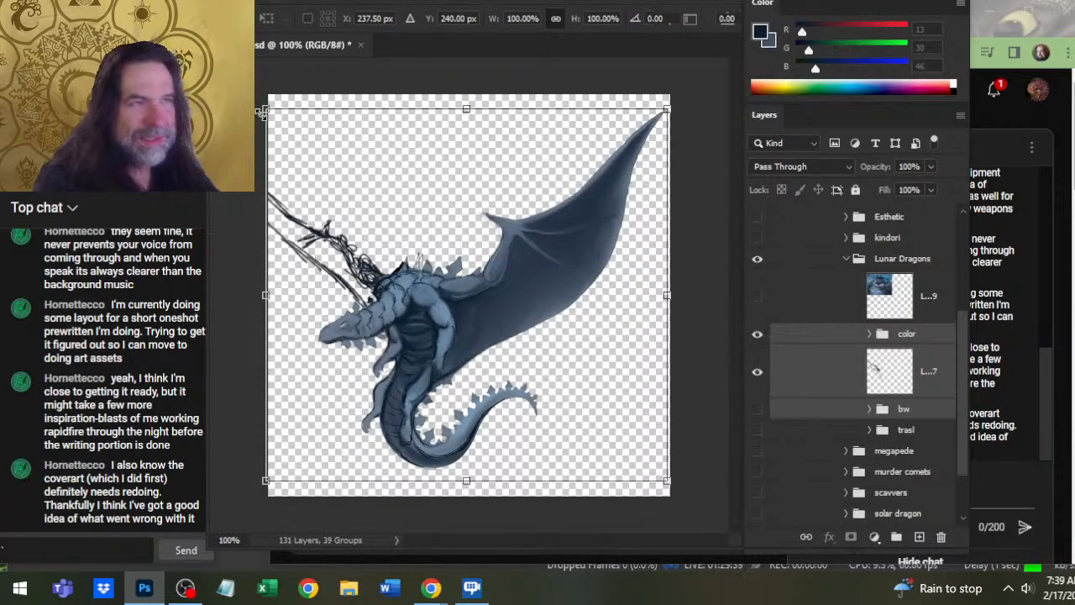
left_click_drag(264, 108, 292, 133)
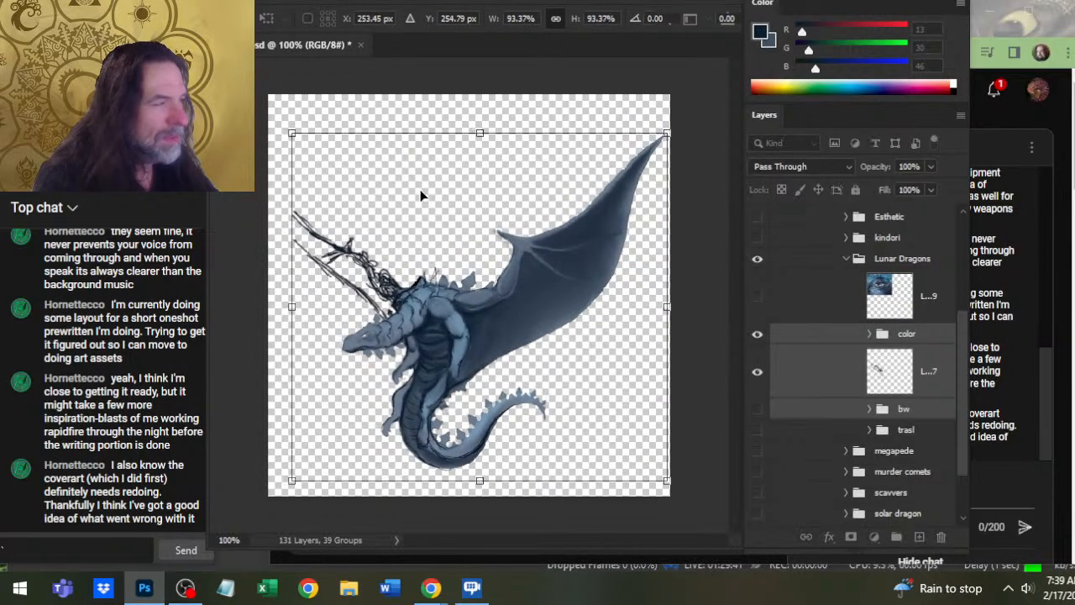
left_click_drag(427, 190, 433, 180)
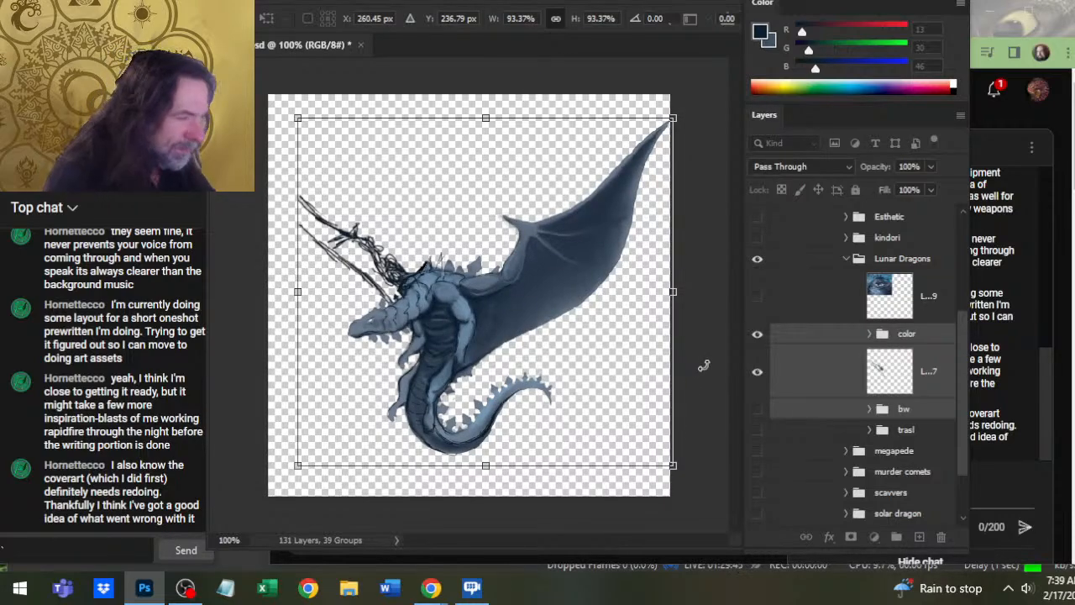
left_click_drag(698, 382, 693, 392)
mouse_move(614, 322)
left_mouse_down()
mouse_move(579, 302)
mouse_move(601, 308)
left_mouse_up()
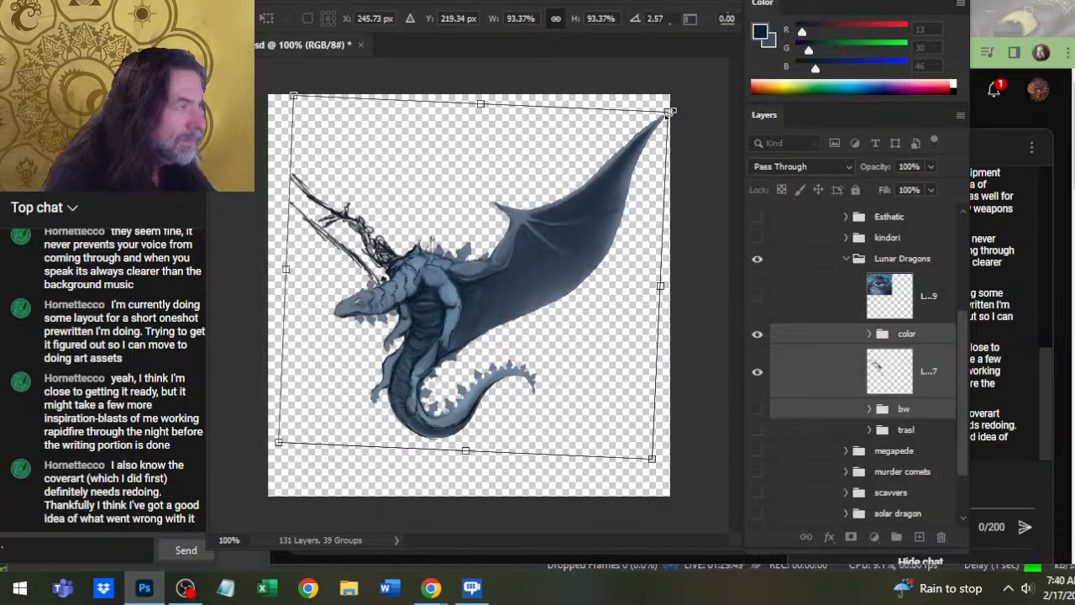
left_click_drag(668, 113, 661, 118)
left_click_drag(626, 175, 632, 160)
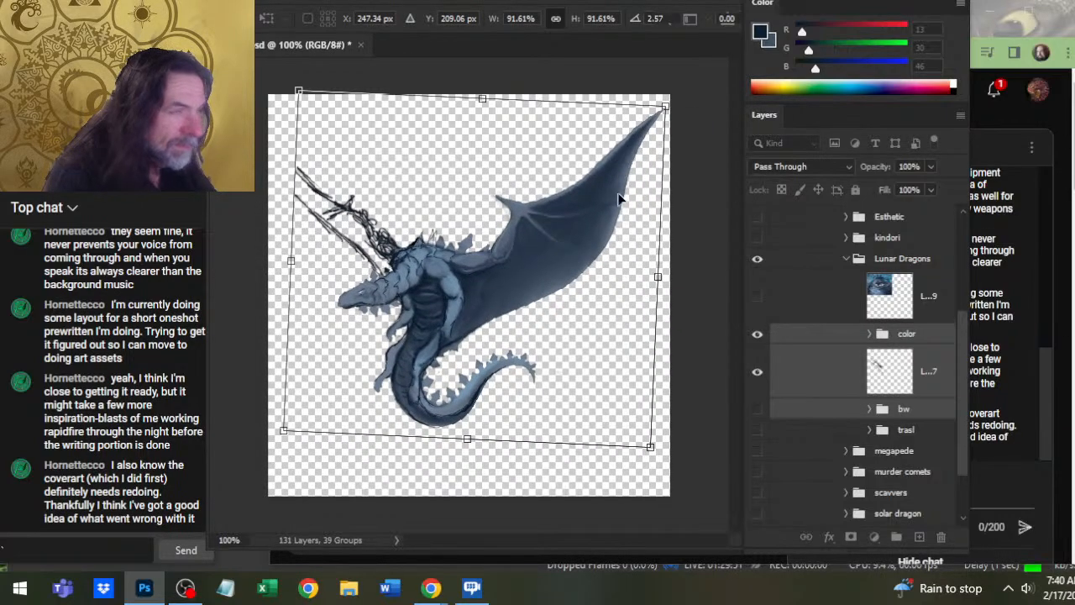
key("Return")
key("l")
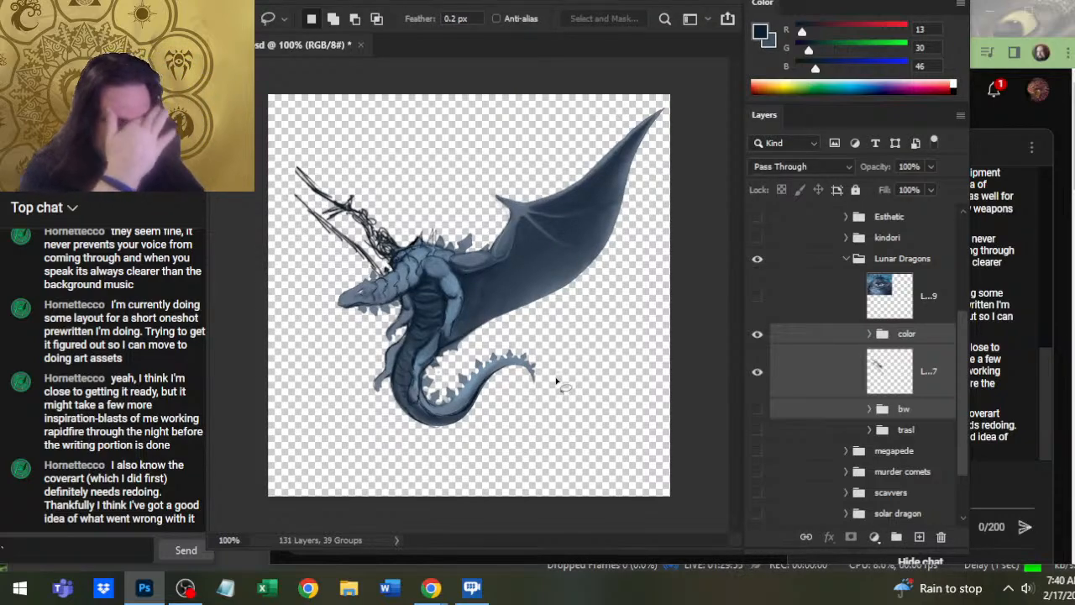
key("ctrl+z")
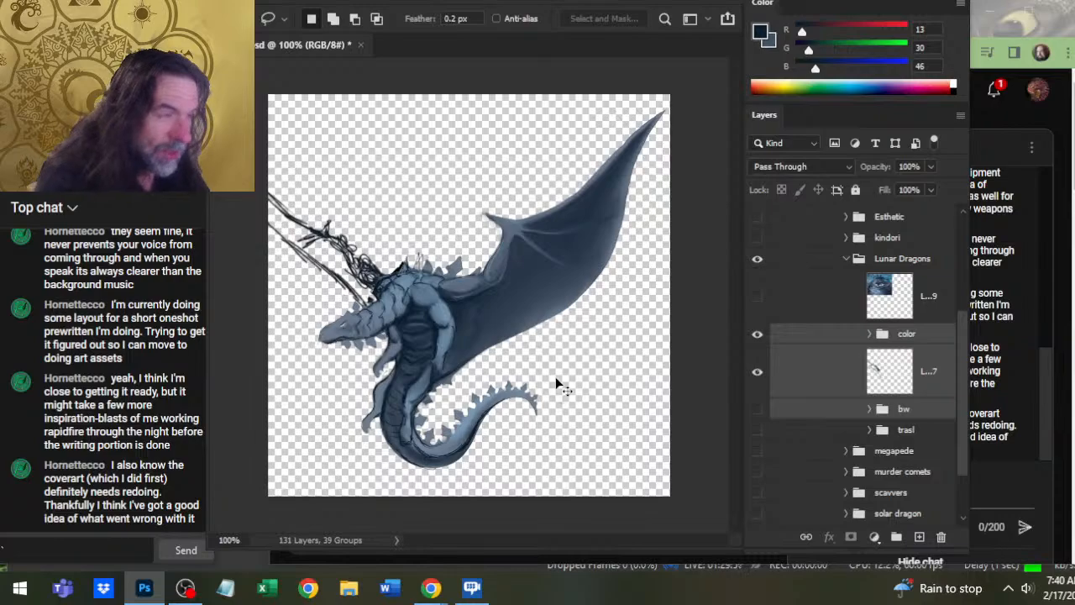
- Scale the selected dragon layers down slightly with Free Transform, keeping the near wing's tip at the canvas corner
key("z")
left_click_drag(532, 277, 452, 284)
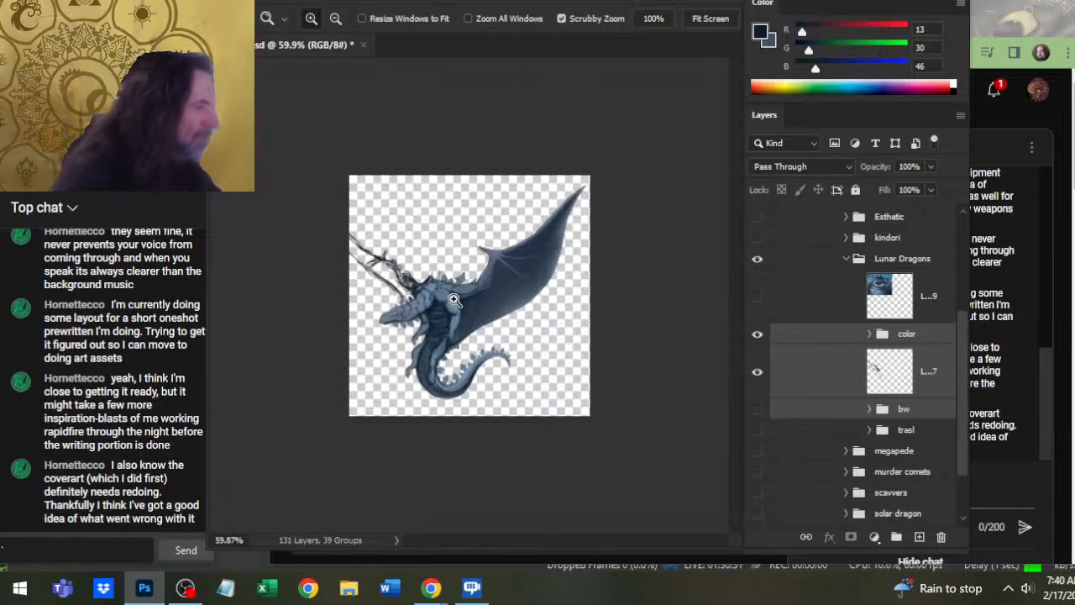
key("l")
right_click(445, 300)
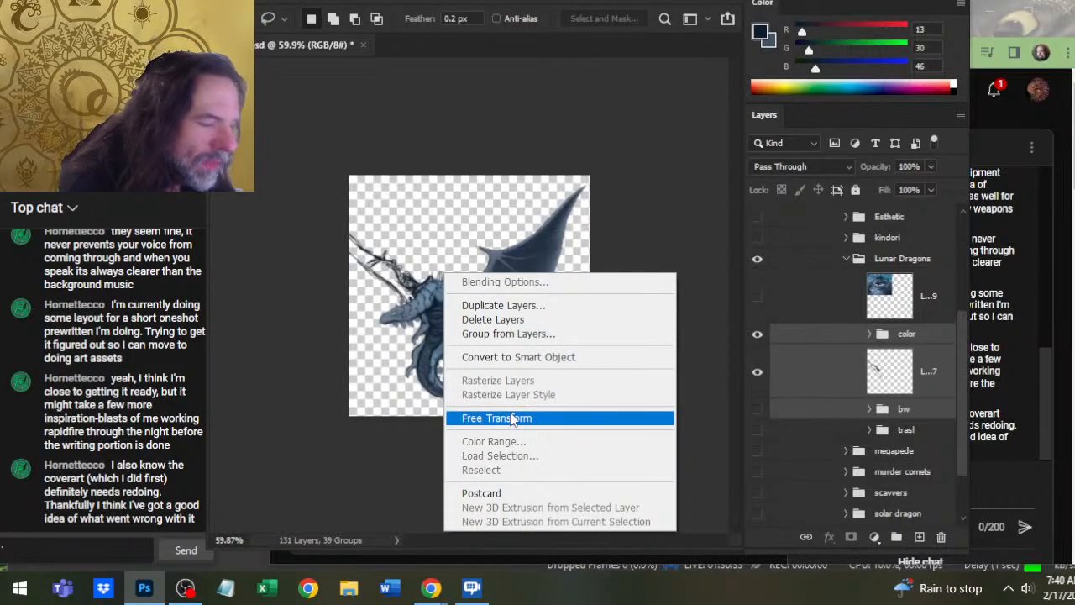
left_click(504, 419)
left_click_drag(344, 407, 362, 390)
key("Return")
- On the far-wing sketch layer, extend the wing's arm and edge lines outward to the canvas edge with the Brush
key("b")
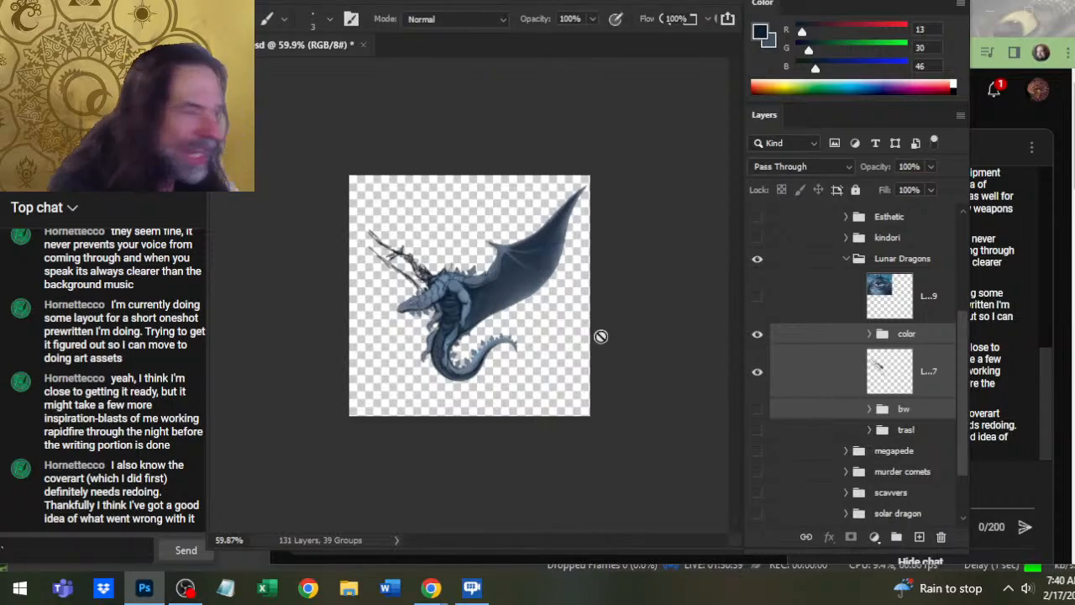
left_click(780, 383)
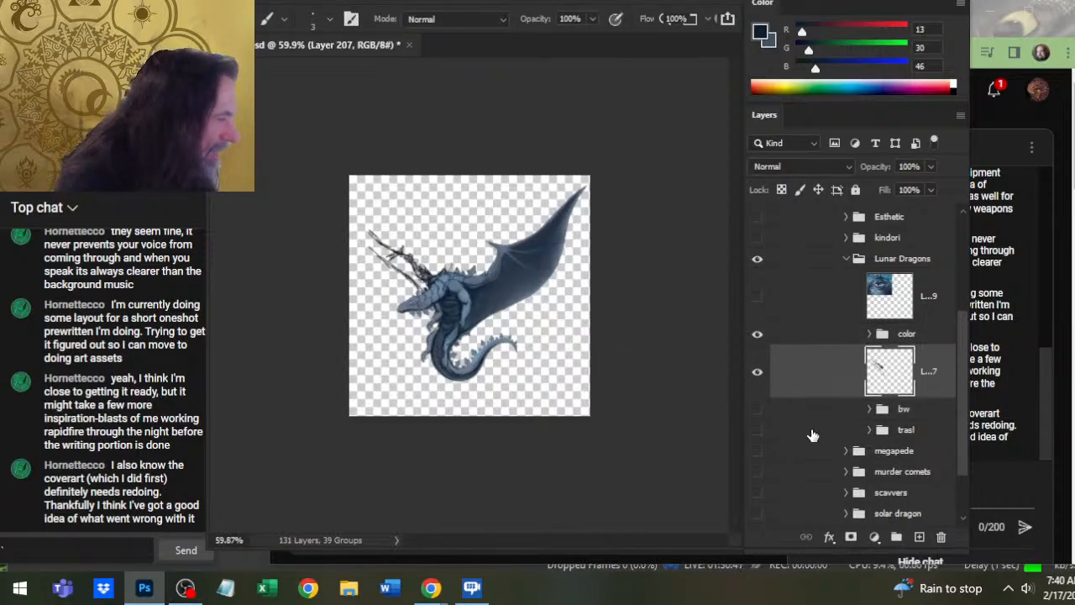
mouse_move(363, 220)
left_mouse_down()
mouse_move(386, 245)
mouse_move(370, 241)
mouse_move(375, 251)
mouse_move(395, 258)
left_mouse_up()
left_click_drag(351, 218, 413, 284)
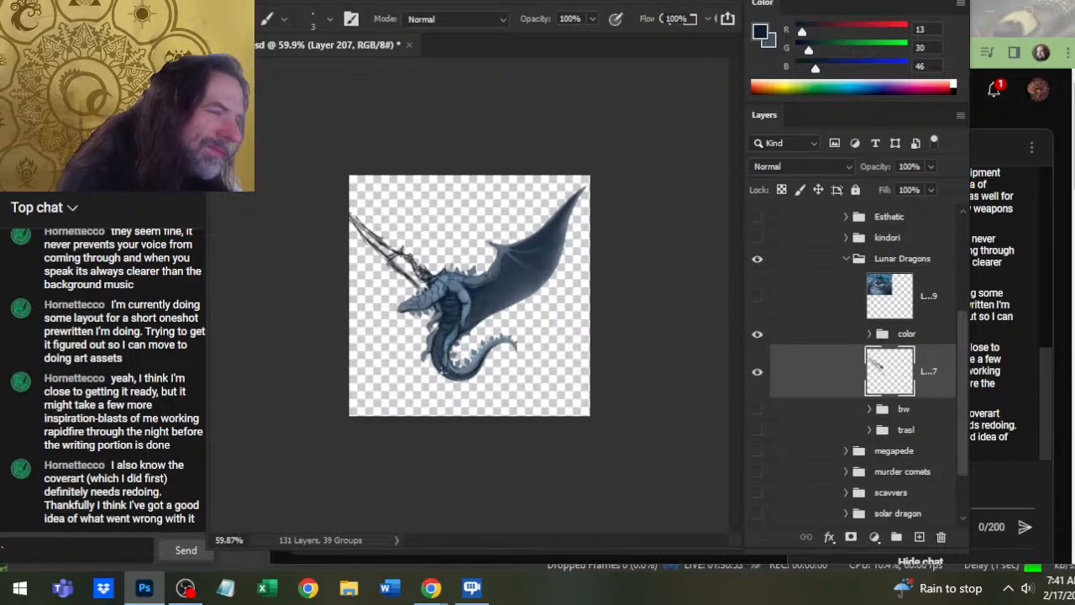
- Erase the far wing's stray outer lines and strengthen its steeper, upward-pointing tip with the Brush
key("e")
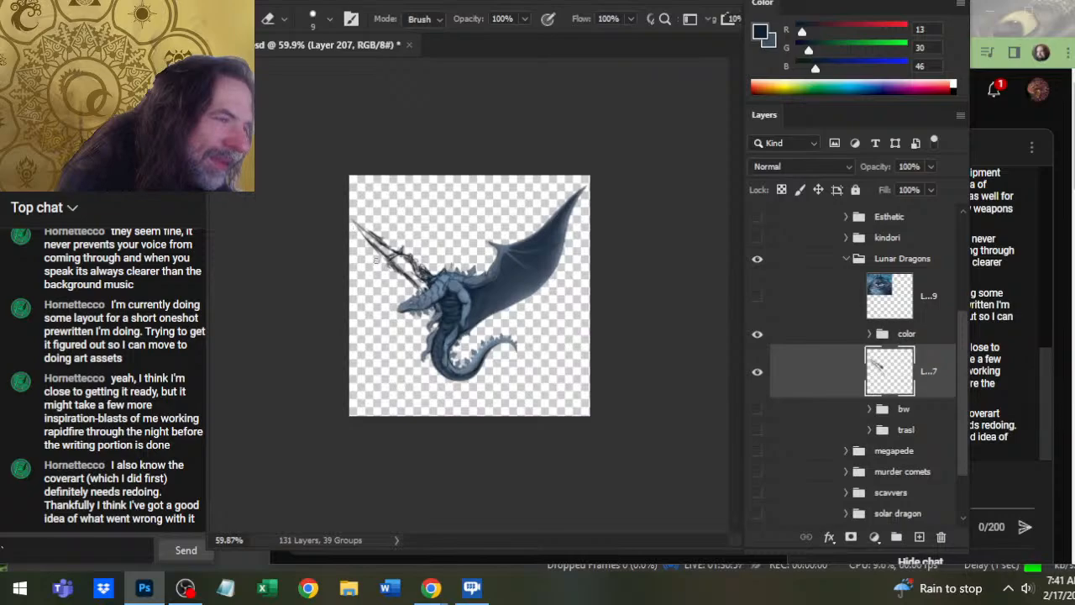
mouse_move(376, 250)
left_mouse_down()
mouse_move(393, 269)
mouse_move(358, 205)
left_mouse_up()
key("b")
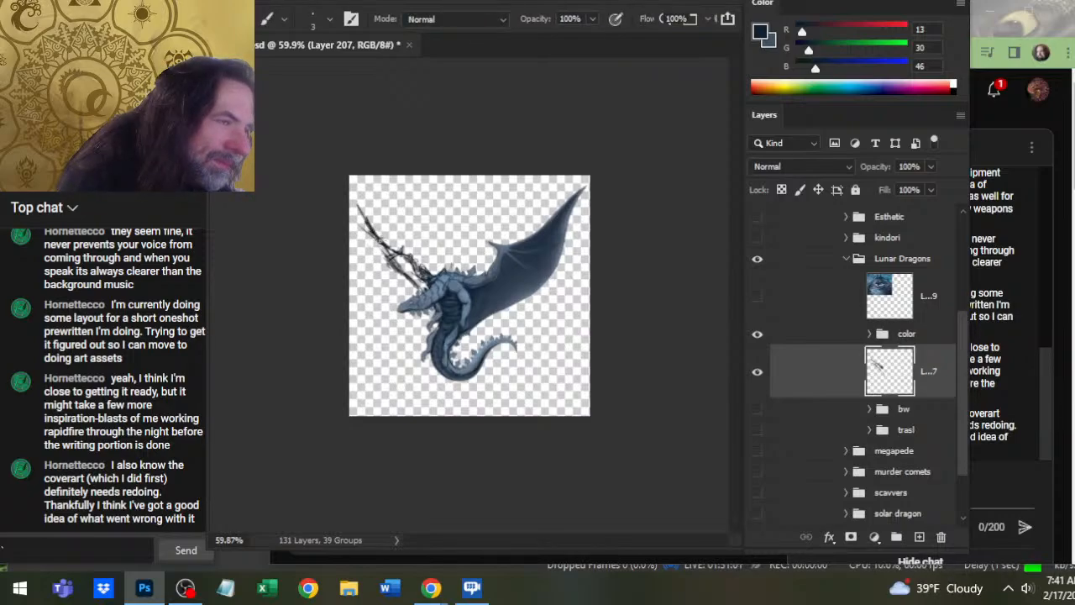
mouse_move(364, 215)
left_mouse_down()
mouse_move(381, 256)
mouse_move(374, 237)
left_mouse_up()
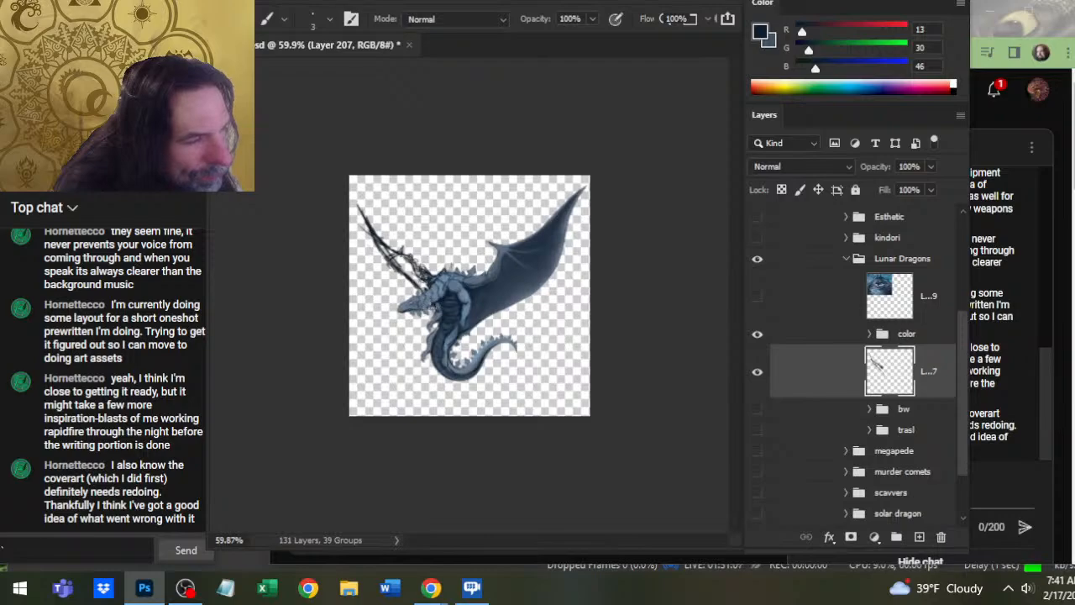
key("e")
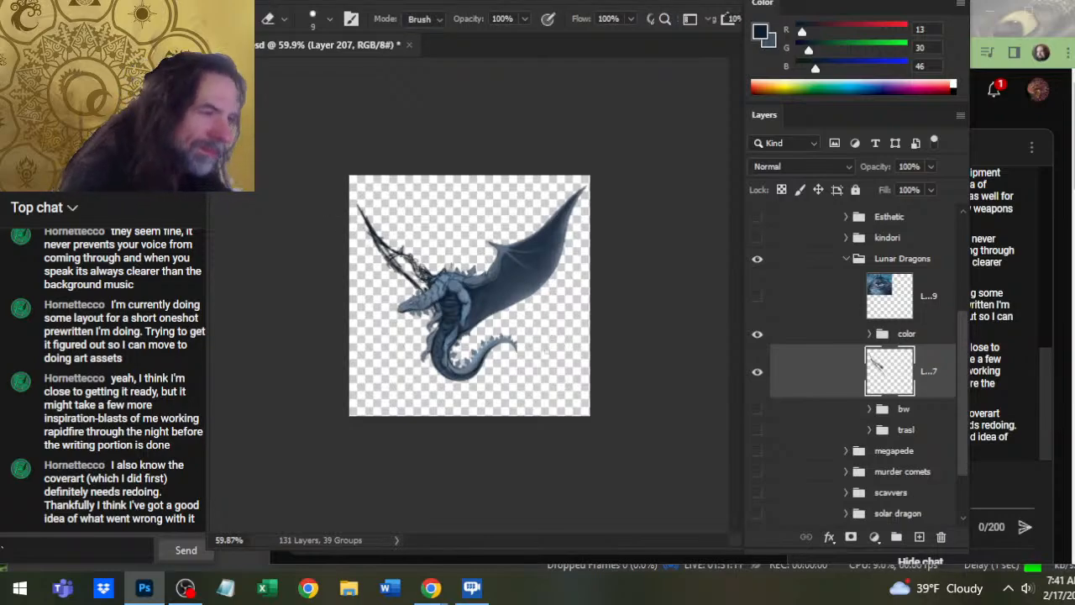
- Select the color group, the far-wing sketch layer and the bw group together
key("z")
left_click_drag(479, 313, 557, 288)
left_click_drag(556, 366, 515, 357)
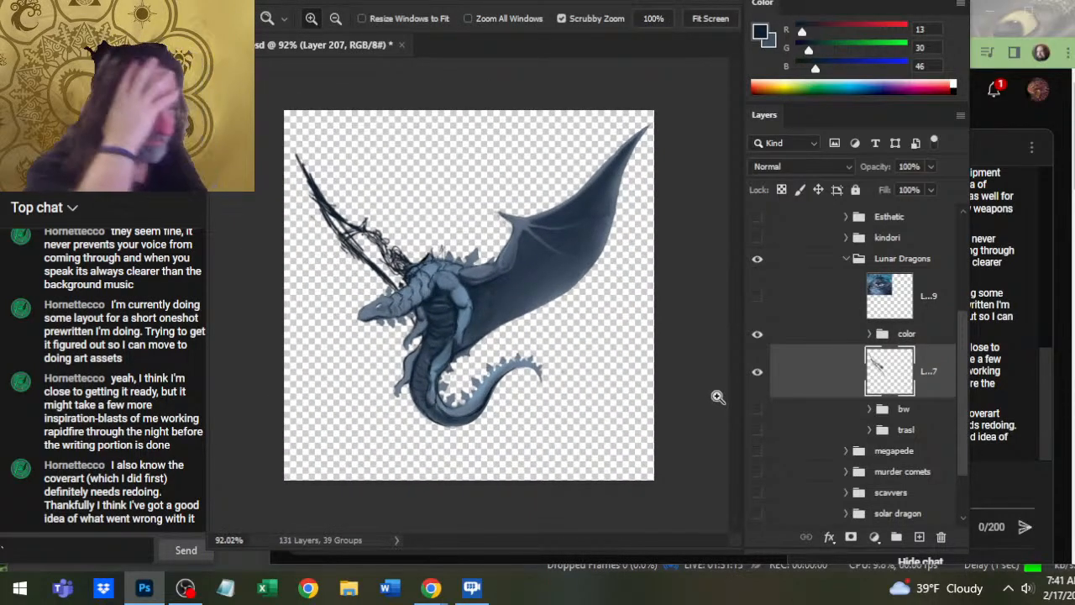
left_click(826, 340)
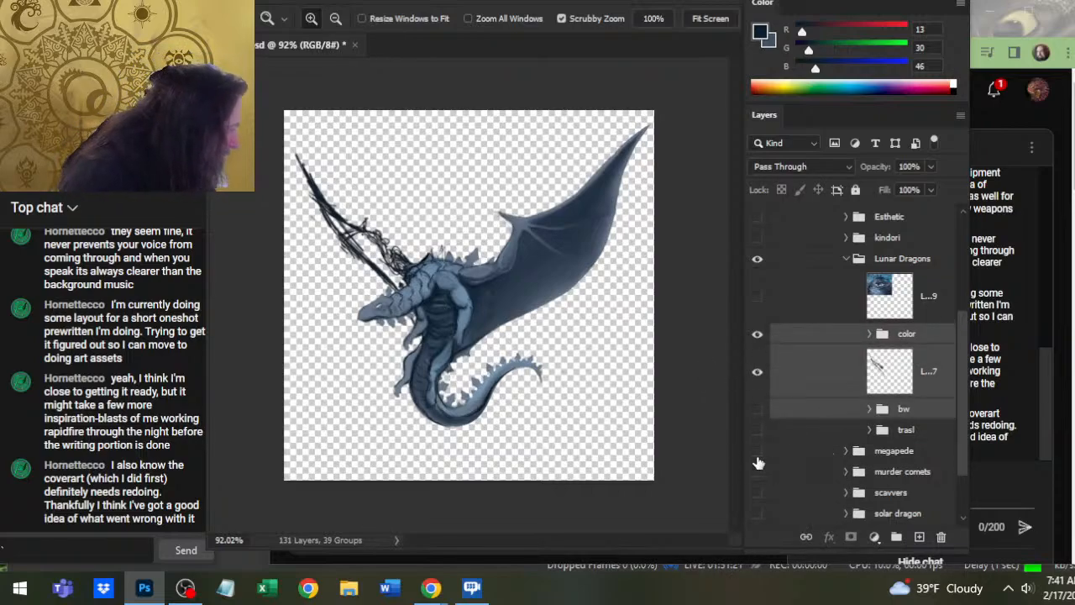
key("v")
key("l")
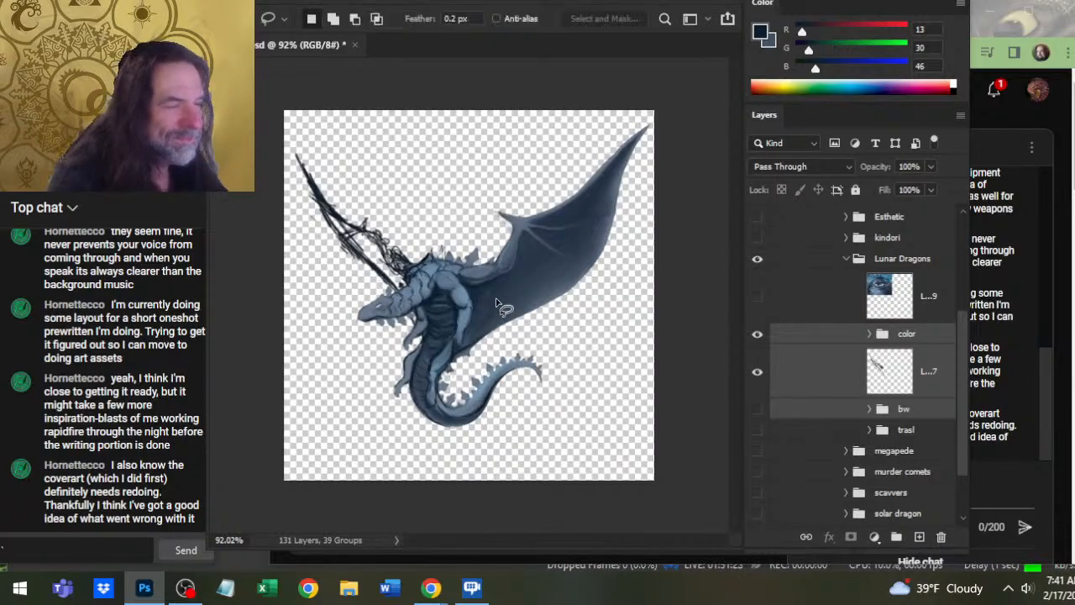
right_click(496, 304)
left_click(565, 445)
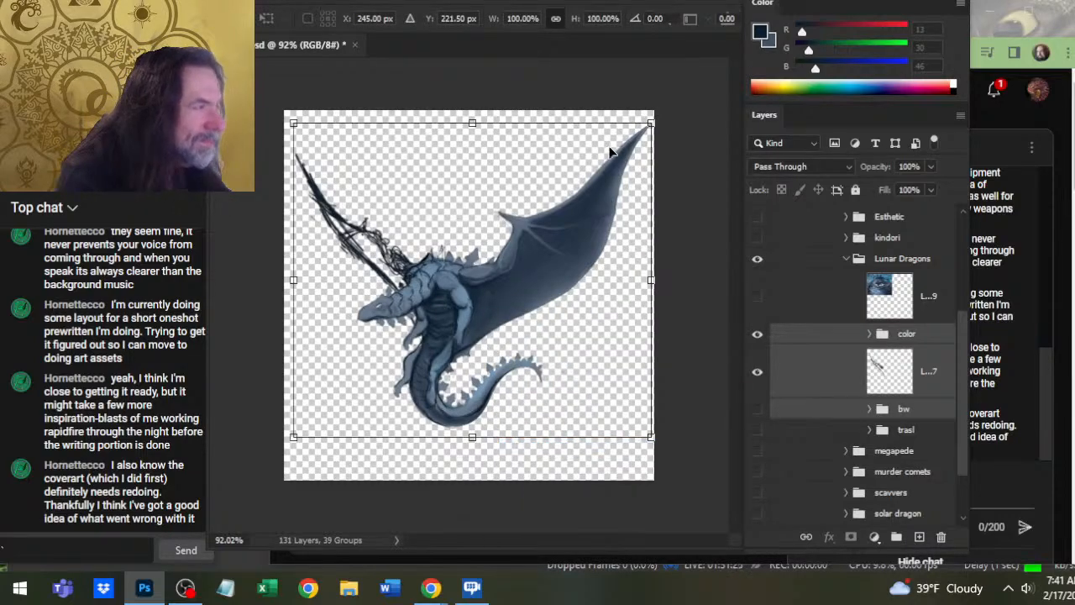
left_click_drag(653, 278, 642, 274)
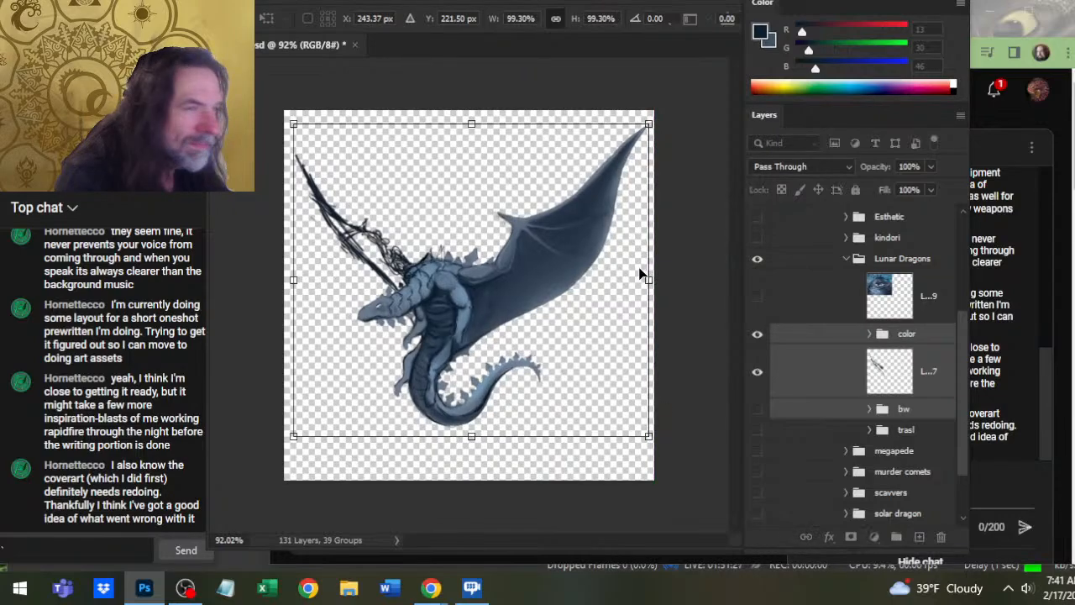
left_click_drag(588, 304, 588, 290)
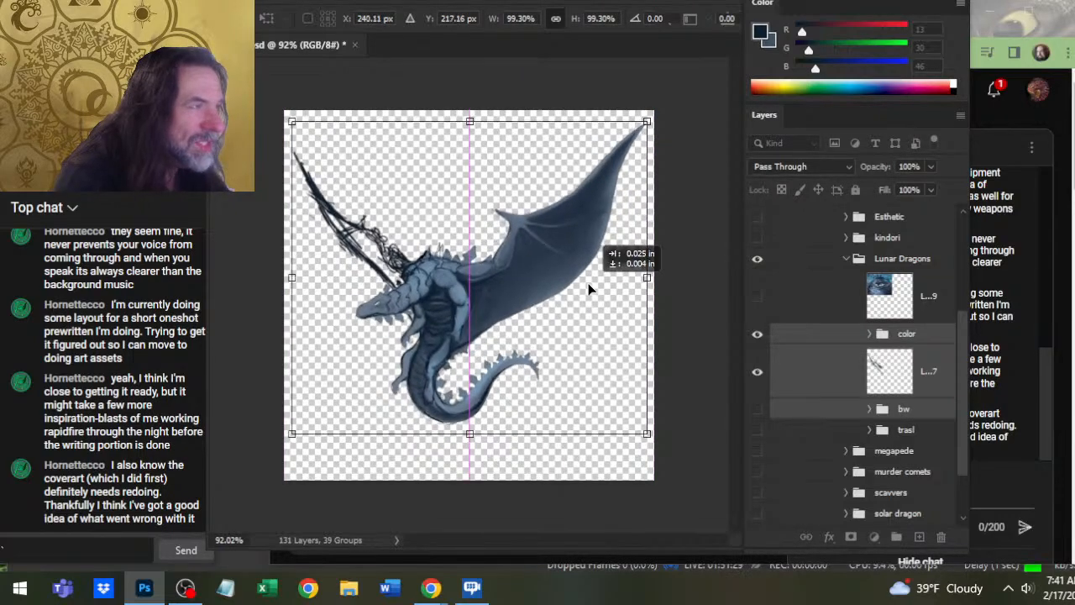
left_click_drag(646, 434, 702, 481)
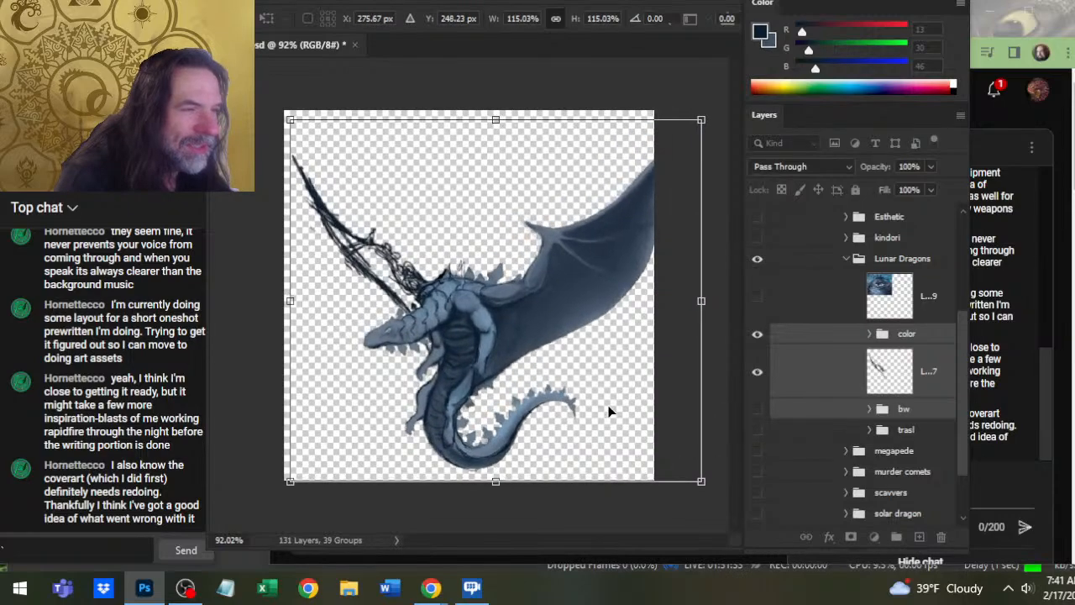
left_click_drag(611, 412, 590, 384)
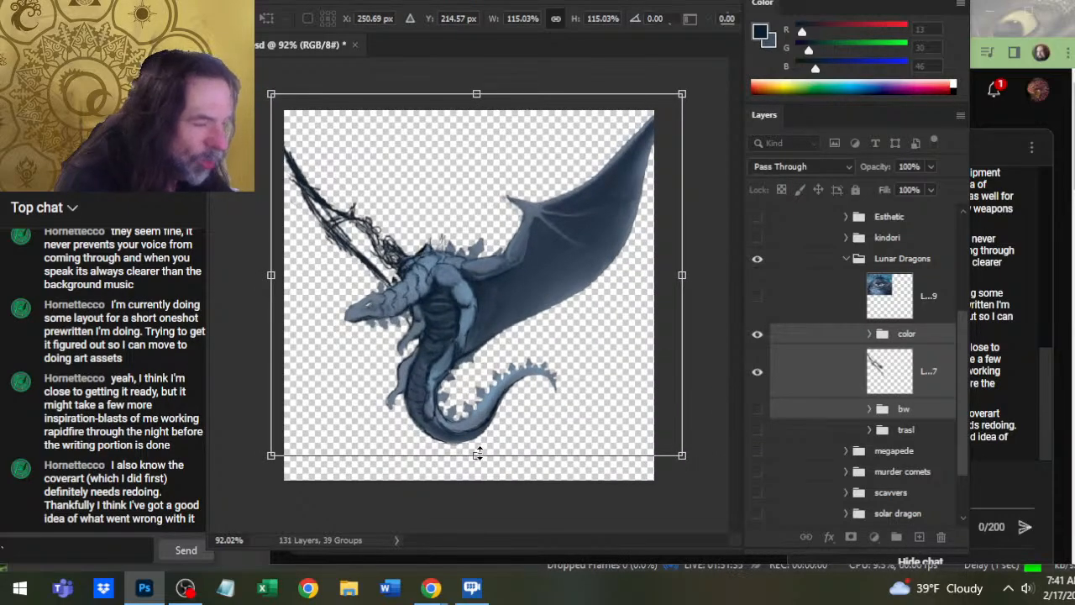
left_click_drag(477, 453, 480, 484)
left_click_drag(548, 409, 548, 381)
left_click_drag(487, 356, 496, 359)
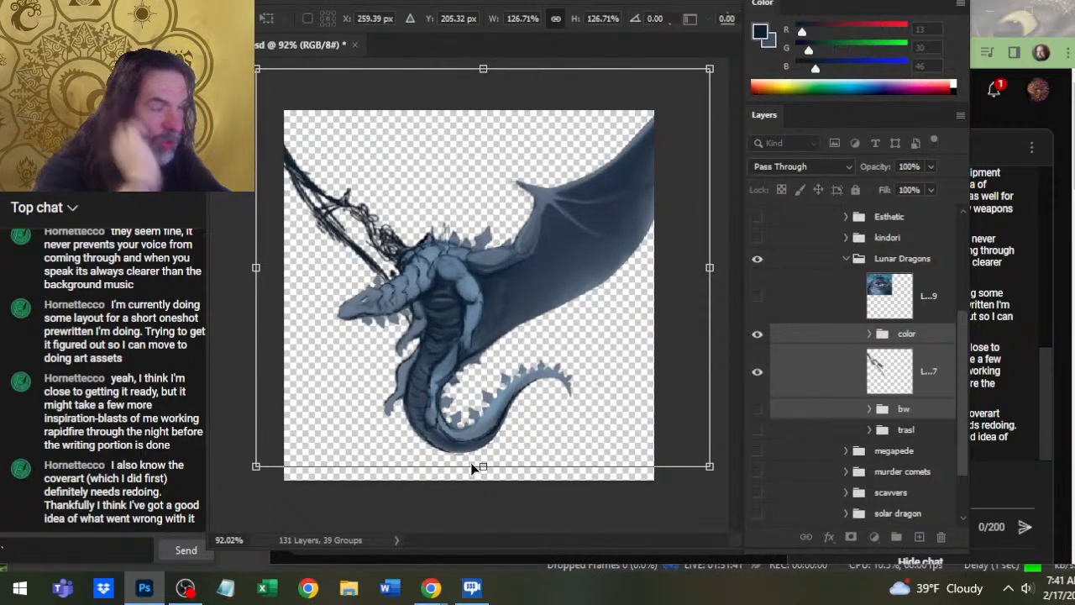
mouse_move(485, 467)
left_mouse_down()
mouse_move(487, 494)
mouse_move(485, 476)
left_mouse_up()
left_click_drag(537, 393, 537, 378)
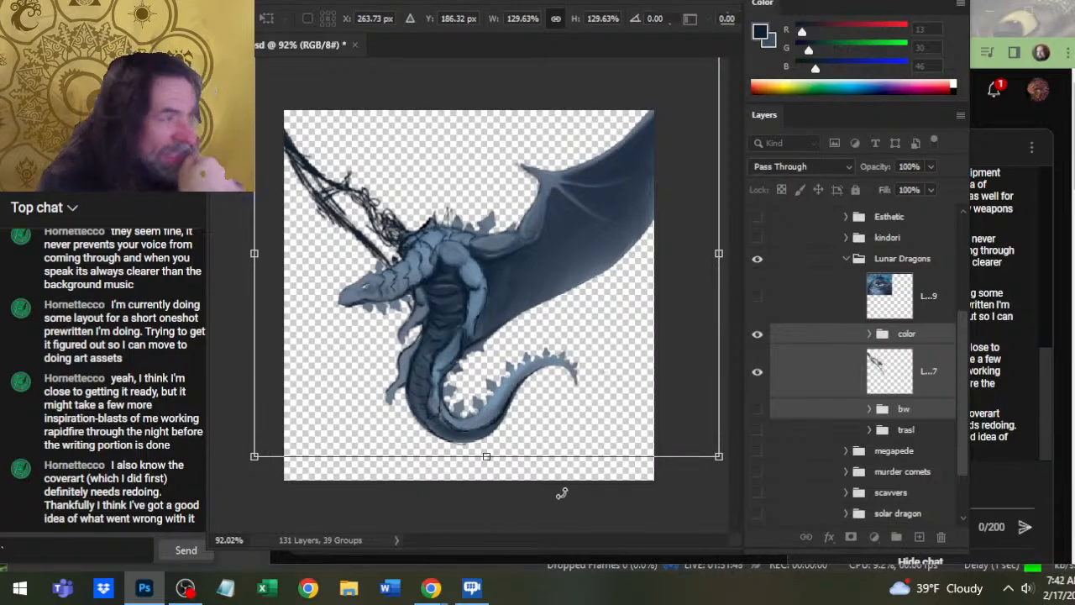
left_click_drag(486, 456, 485, 472)
left_click_drag(557, 357, 563, 354)
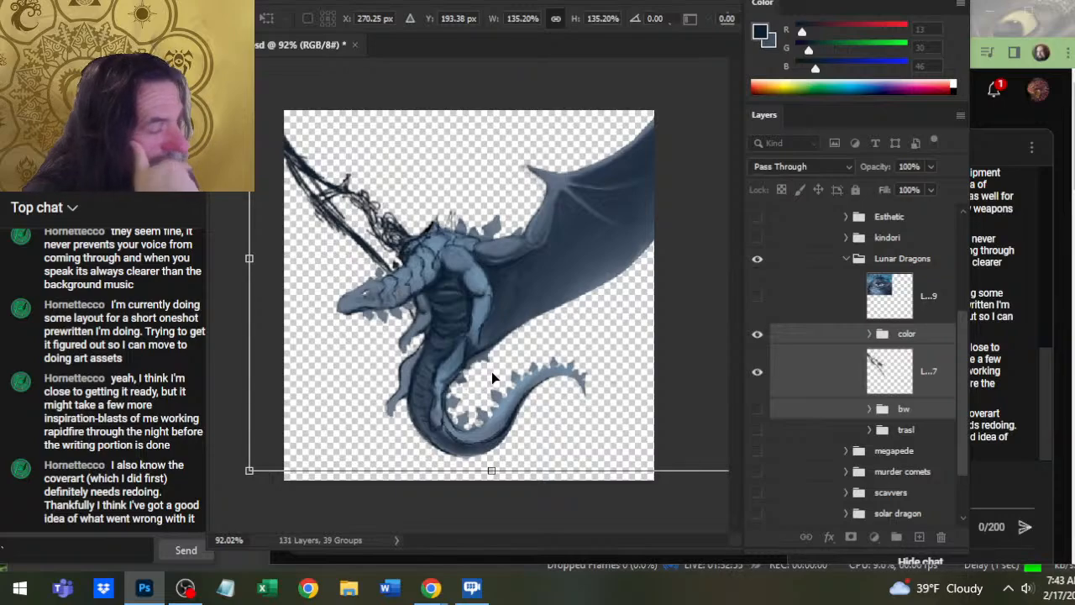
key("Escape")
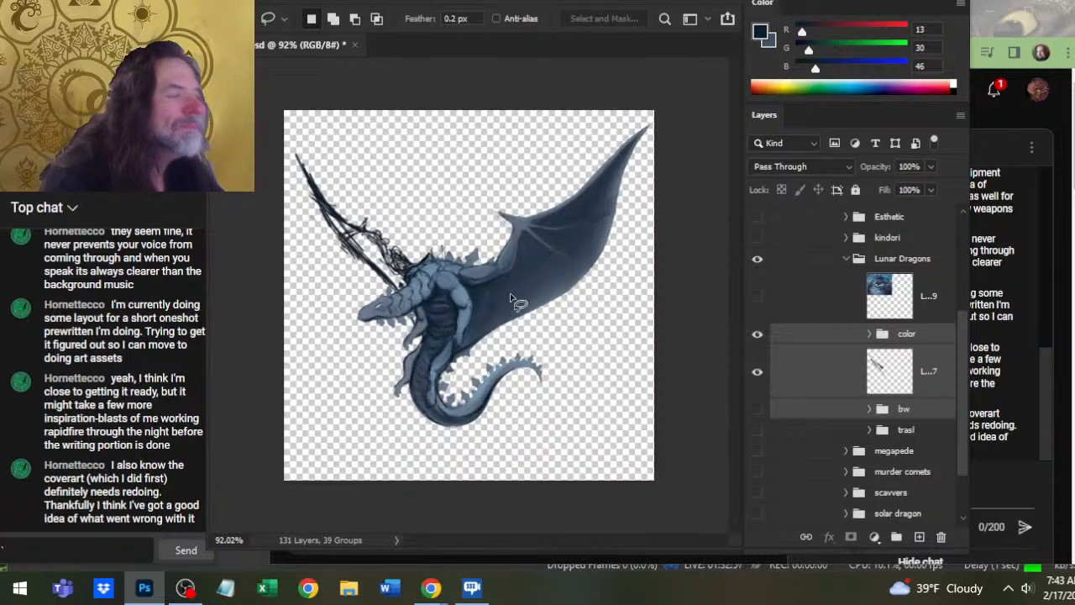
- Move the selected dragon layers up, rotate them 4.24° and enlarge them to 104.54% with Free Transform
key("v")
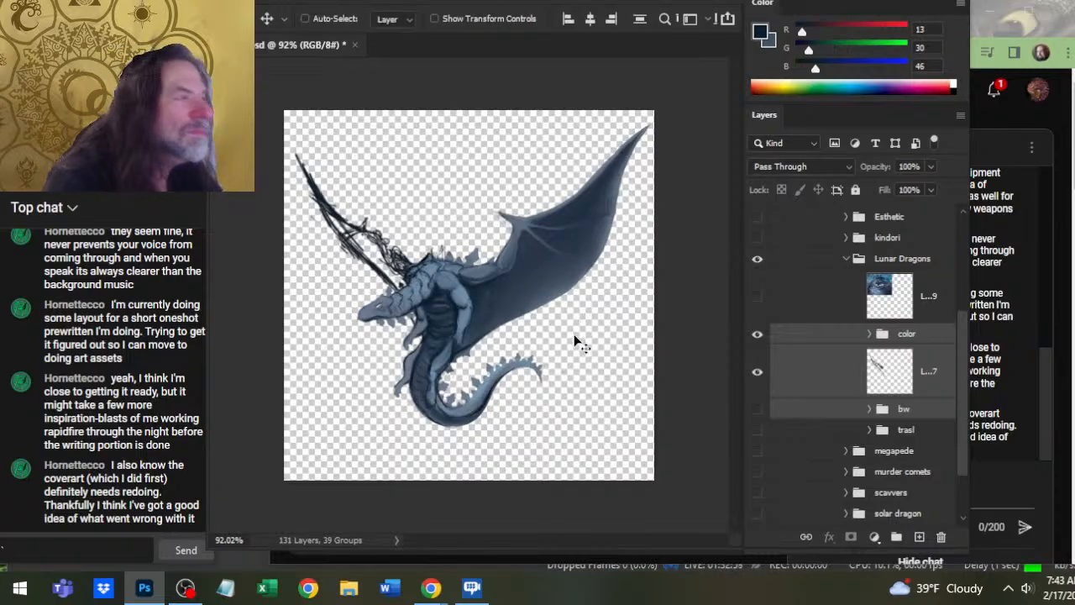
mouse_move(577, 341)
left_mouse_down()
mouse_move(574, 319)
mouse_move(577, 329)
left_mouse_up()
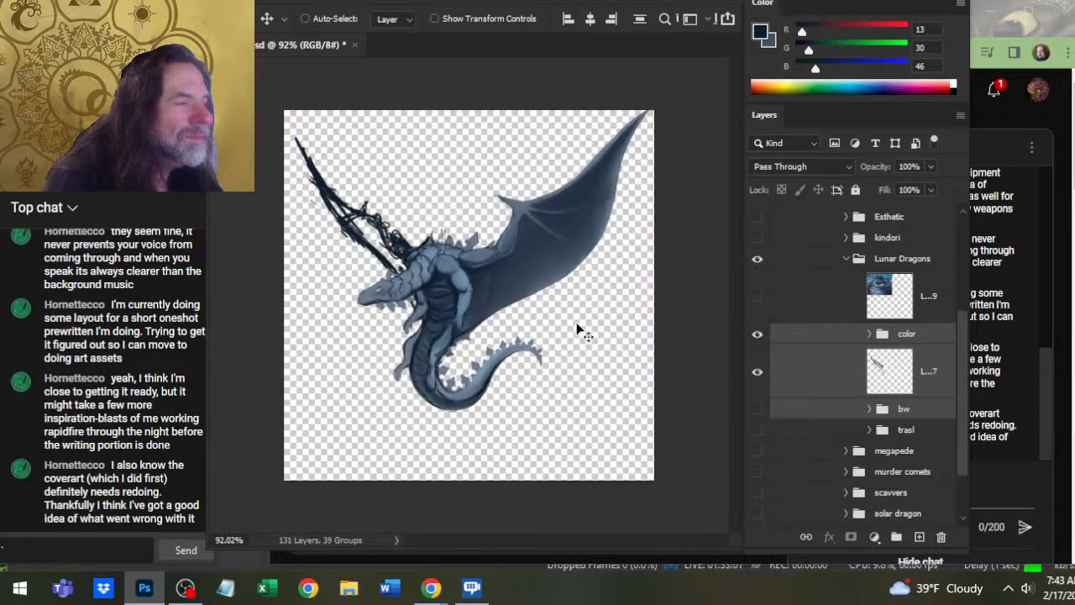
key("l")
right_click(565, 368)
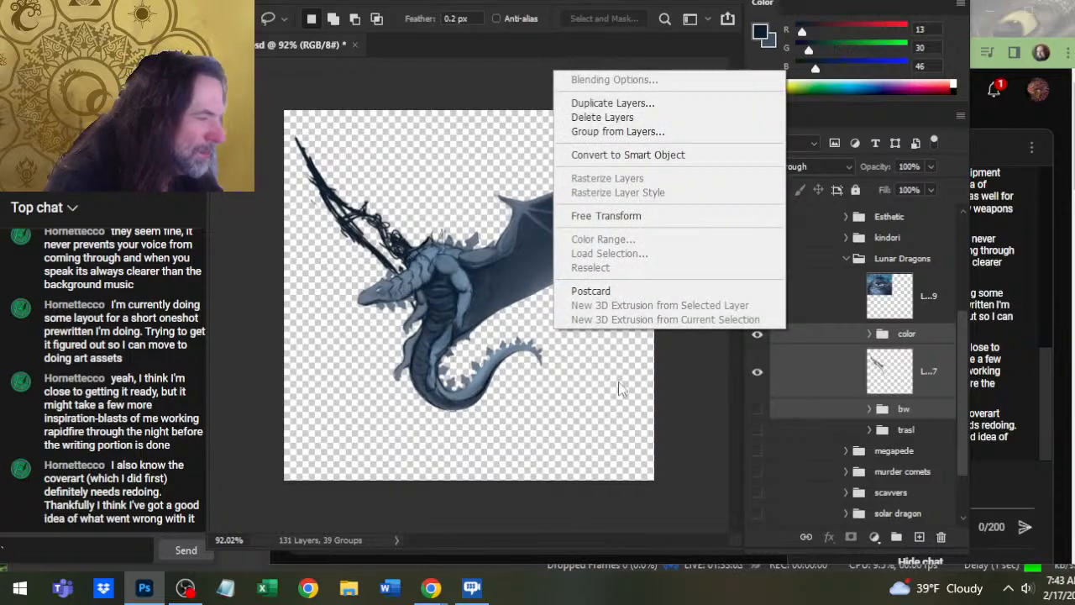
left_click(649, 215)
left_click_drag(691, 157, 696, 168)
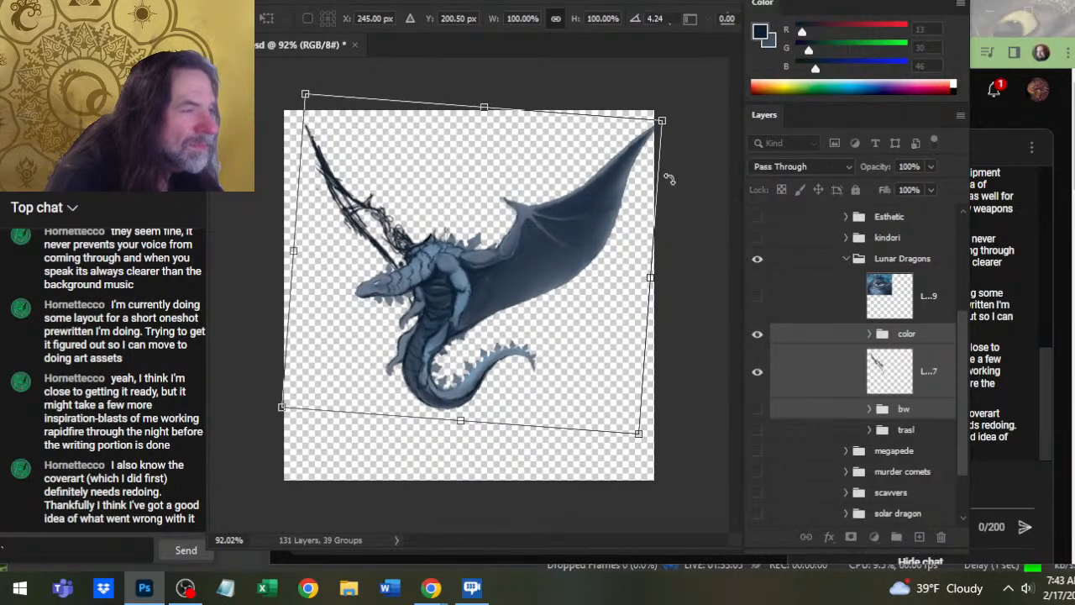
left_click_drag(598, 275, 587, 273)
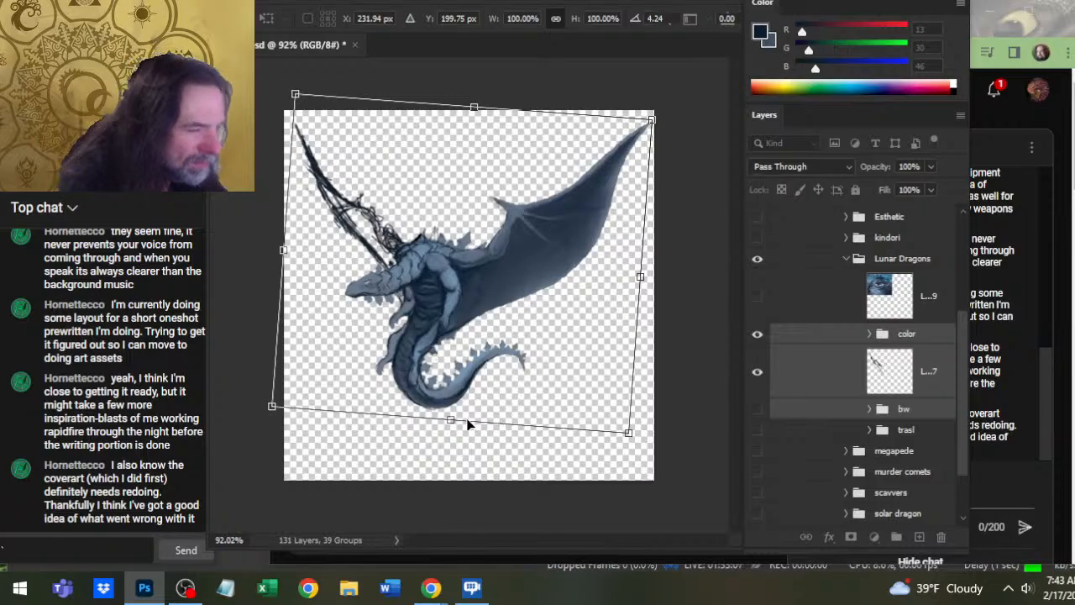
left_click_drag(451, 419, 449, 431)
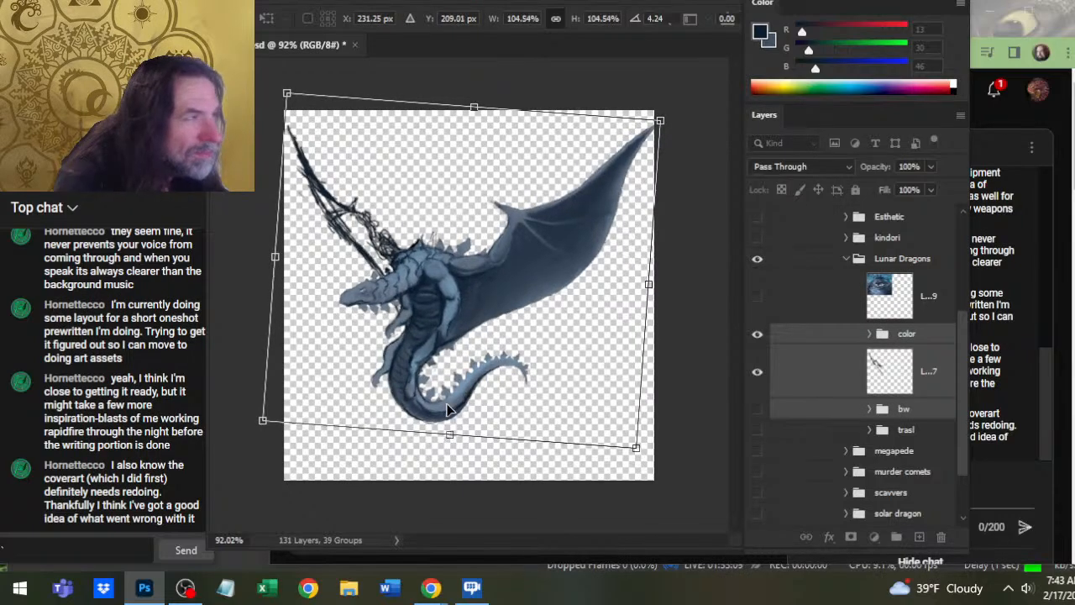
left_click_drag(497, 346, 506, 355)
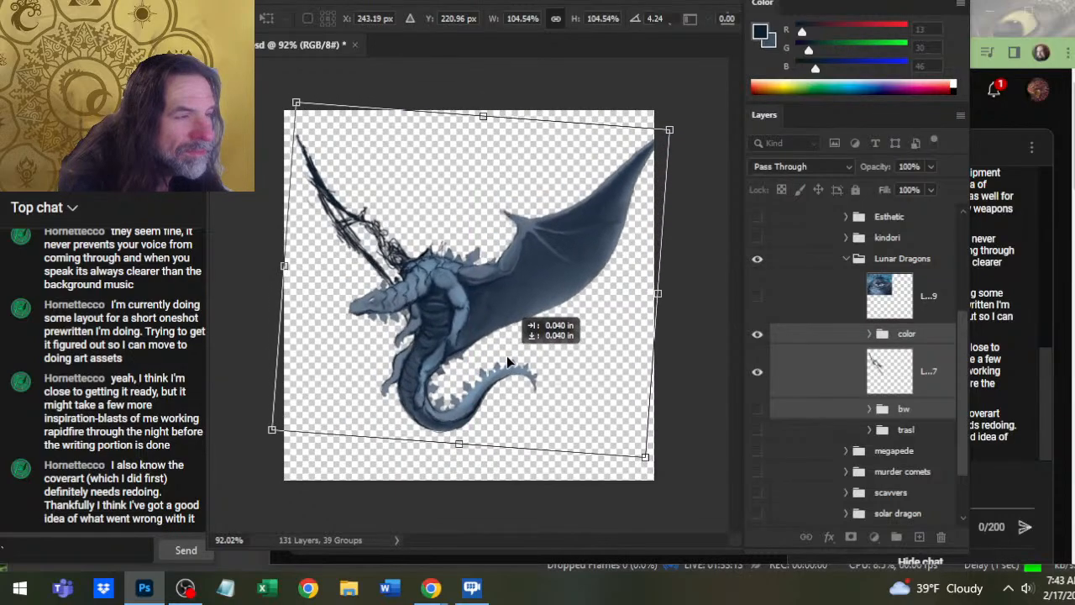
key("Return")
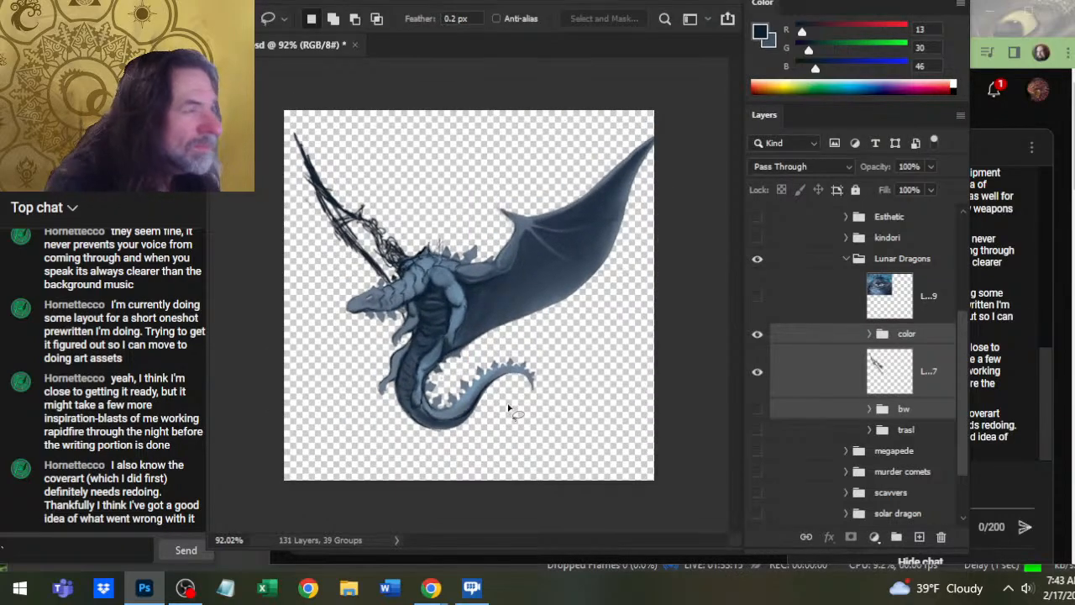
- Shift the dragon layers left, shrink them slightly with Free Transform and position both wingtips within the canvas edges
key("v")
mouse_move(619, 298)
left_mouse_down()
mouse_move(596, 302)
mouse_move(603, 283)
left_mouse_up()
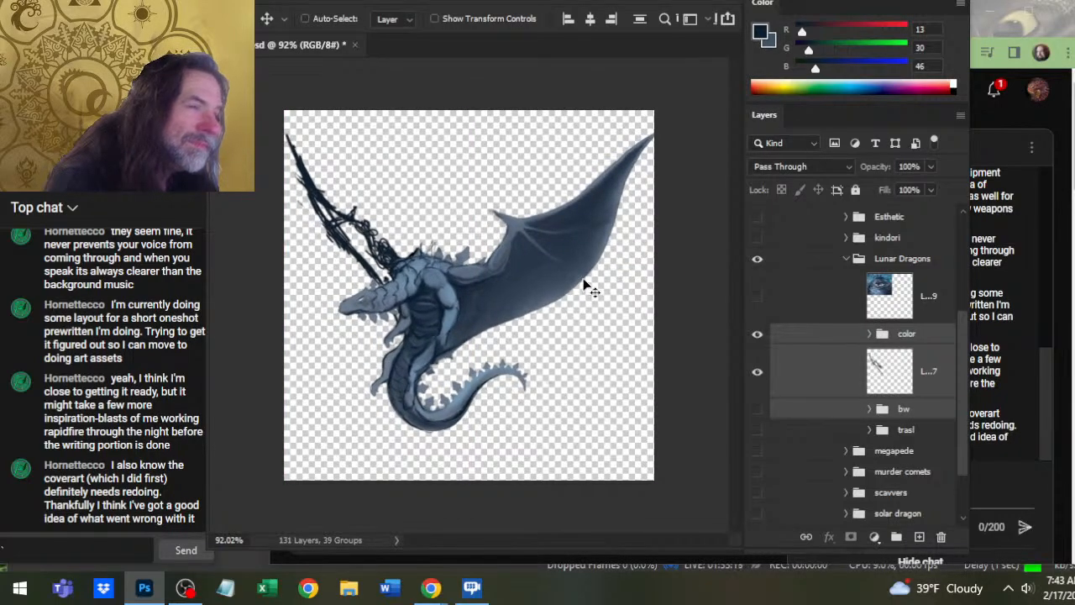
right_click(586, 286)
left_click(602, 411)
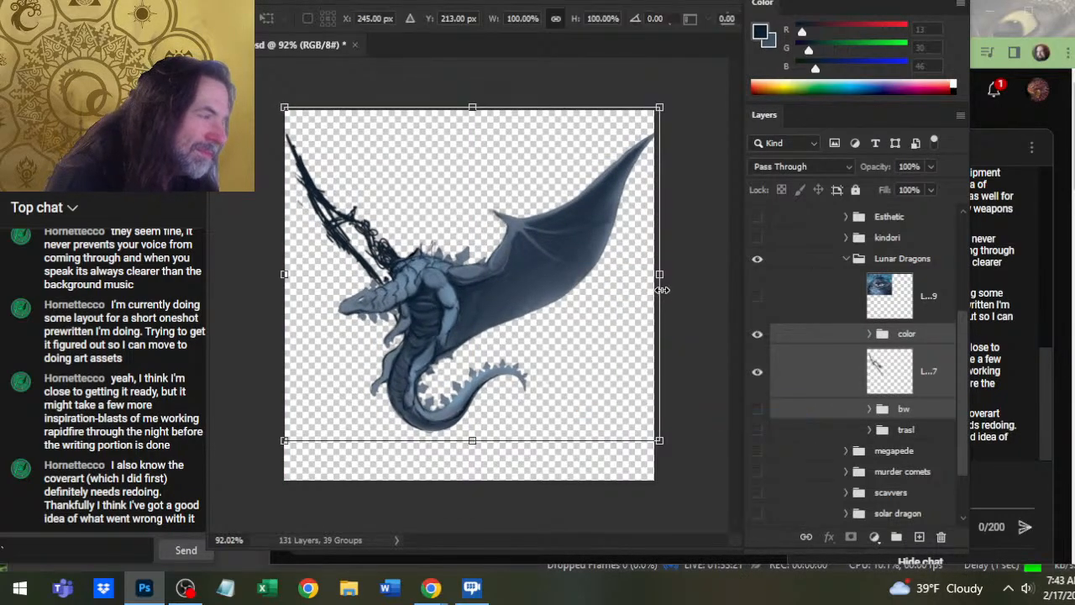
key("Return")
key("l")
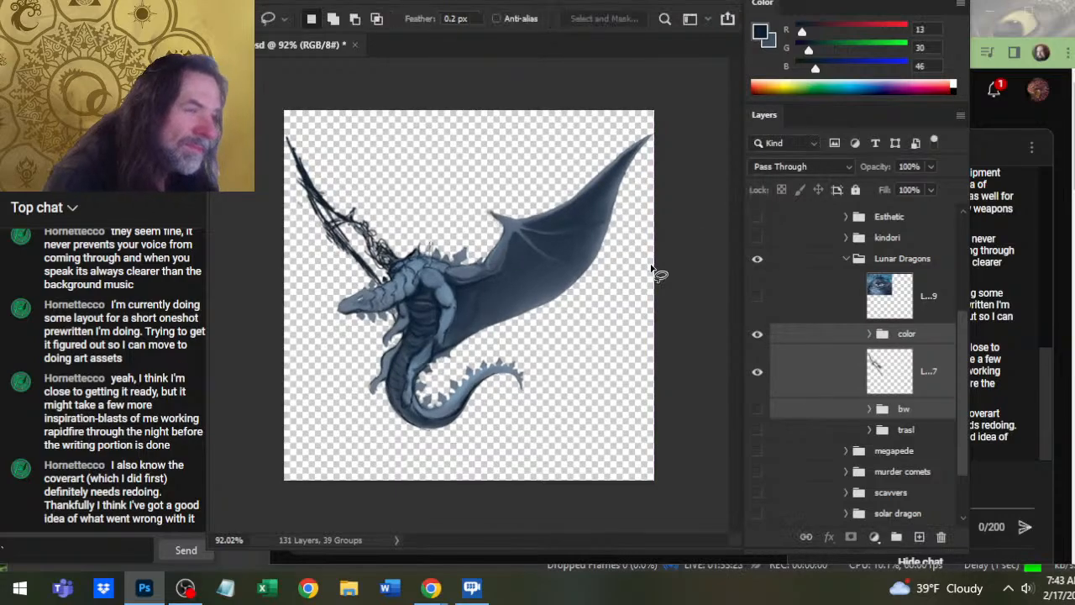
key("v")
left_click_drag(463, 357, 473, 370)
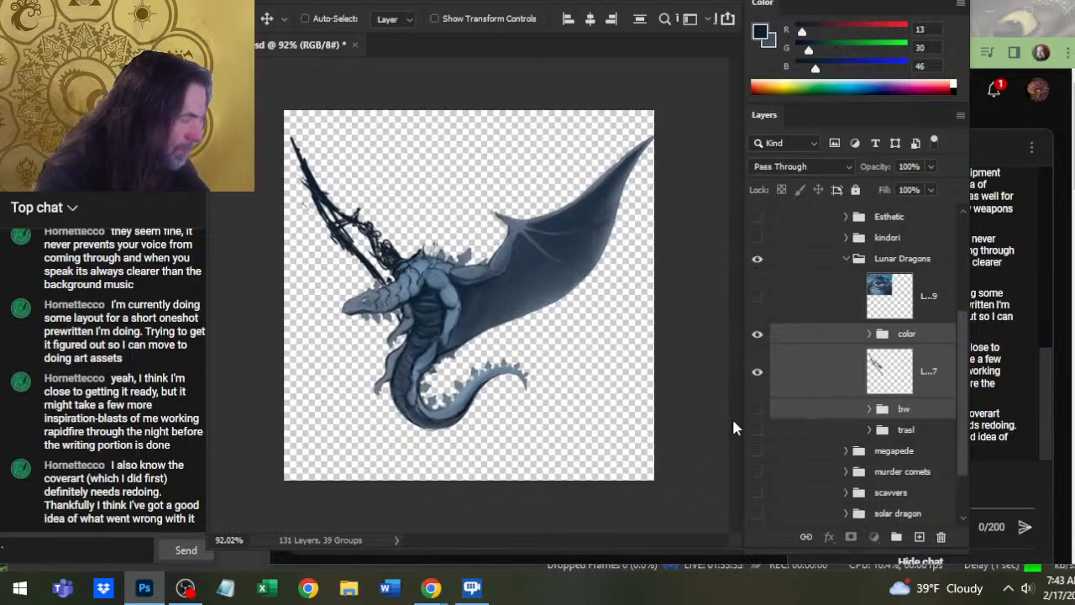
- Select the color group, far-wing sketch and bw group again, rotate them -1.67° and raise the near wing's tip to the canvas corner
left_click(816, 375)
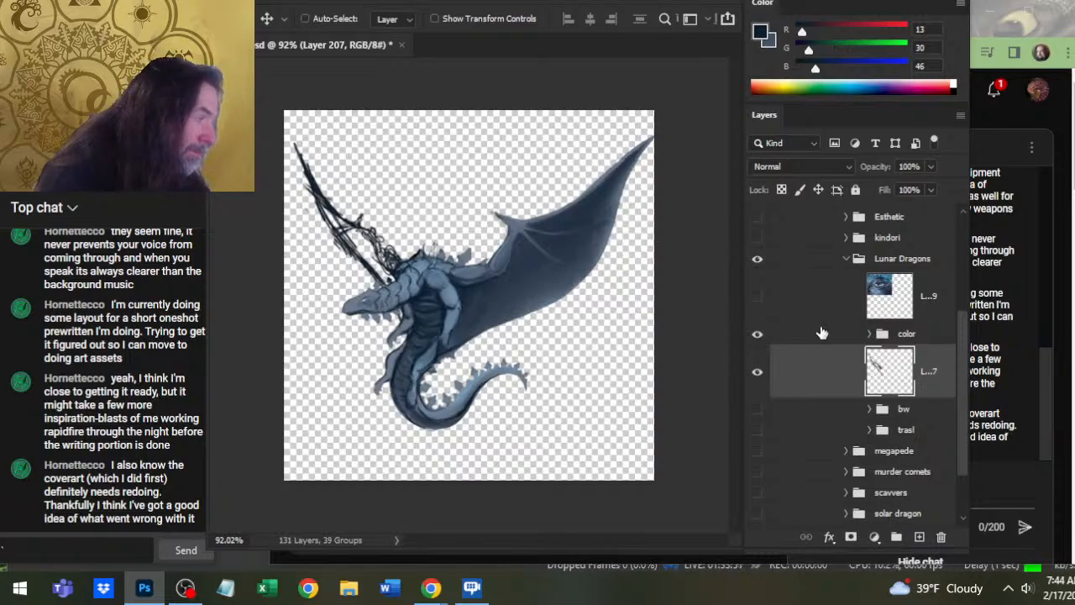
left_click(820, 315, "ctrl+shift")
left_click(821, 340, "ctrl+shift")
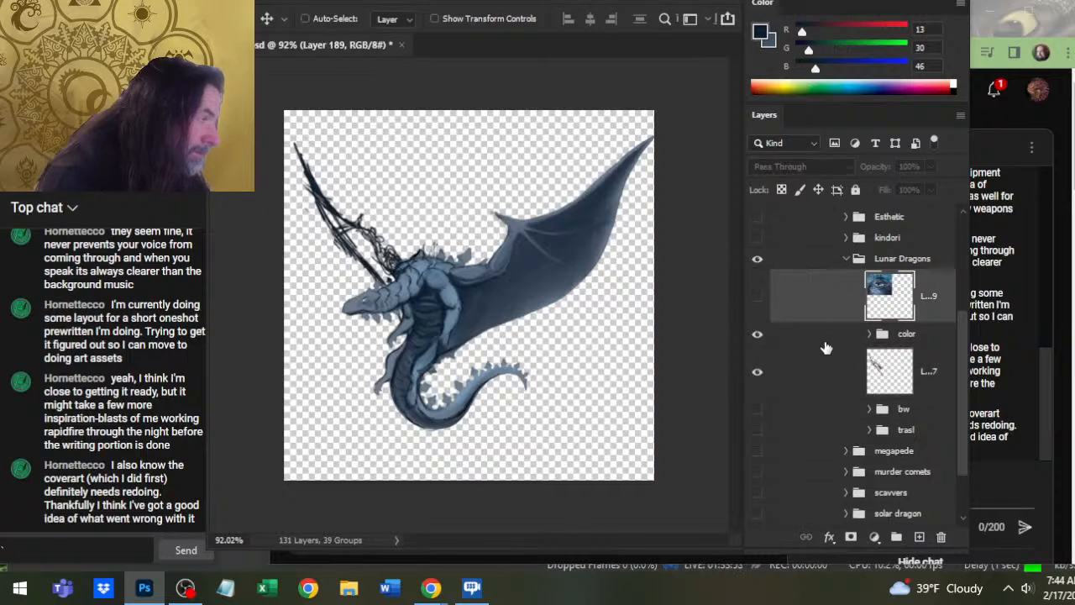
left_click(824, 340)
left_click(832, 416, "ctrl+shift")
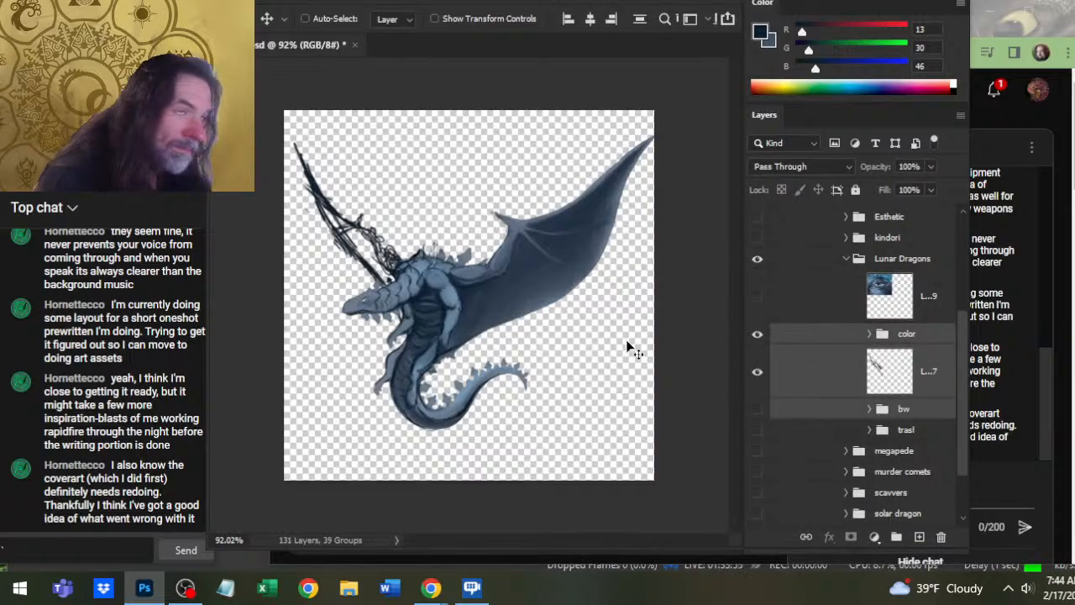
mouse_move(626, 339)
left_mouse_down()
mouse_move(627, 329)
mouse_move(621, 341)
left_mouse_up()
right_click(598, 265)
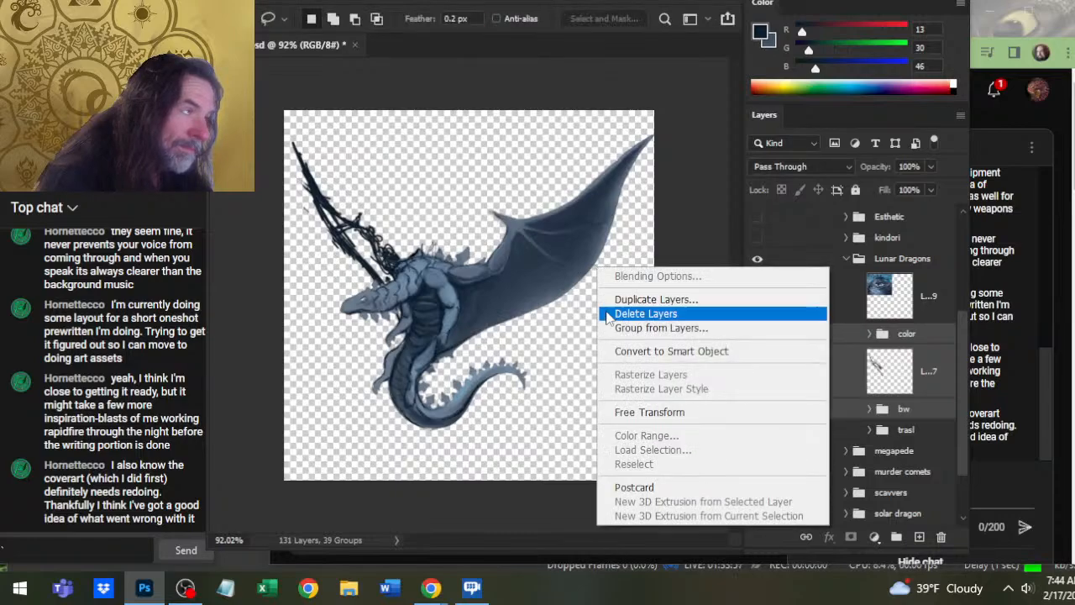
left_click(664, 412)
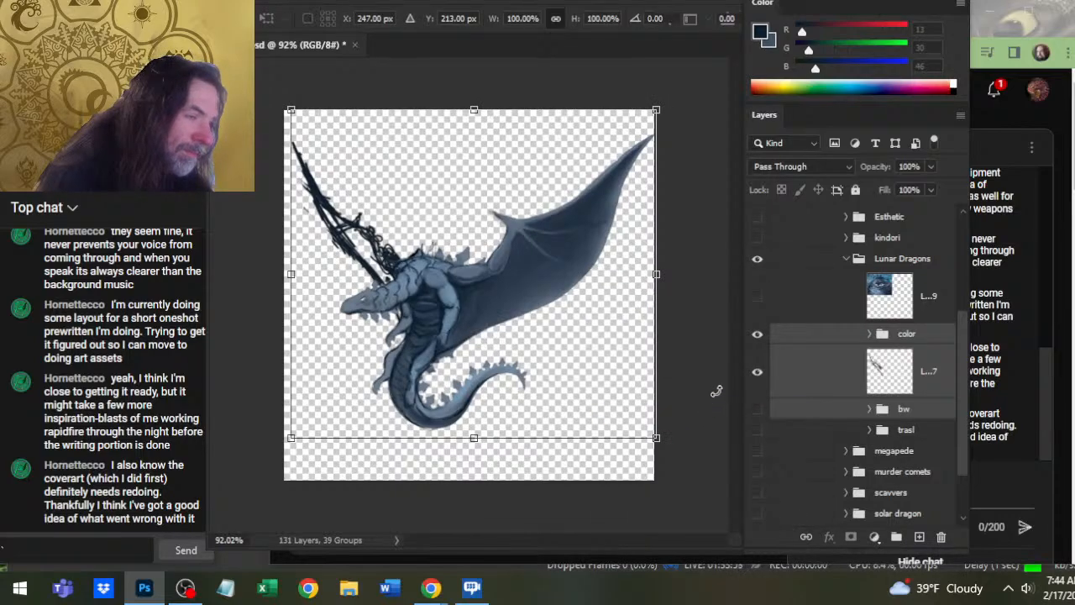
left_click_drag(717, 394, 717, 389)
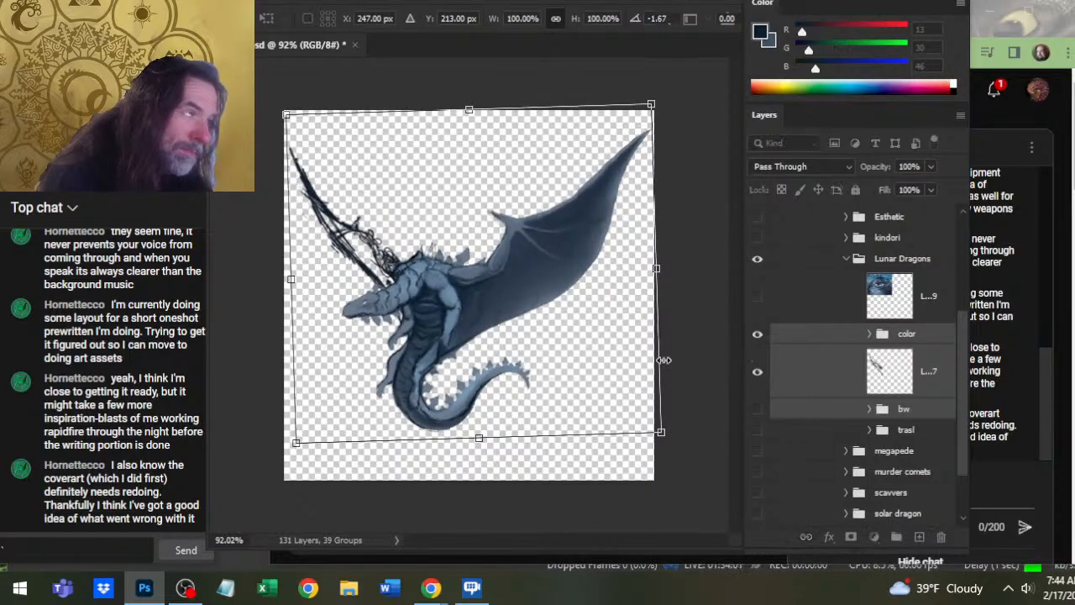
left_click_drag(627, 358, 628, 343)
key("Return")
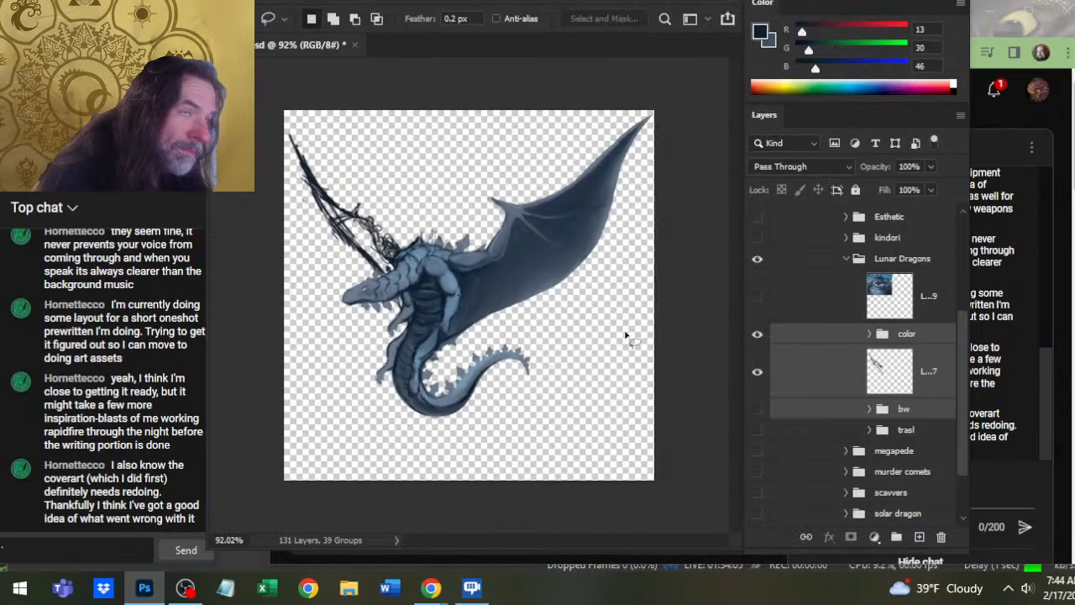
- Nudge the selected dragon layers two steps left and three steps up with the Move tool
key("v")
key("Left")
key("Left")
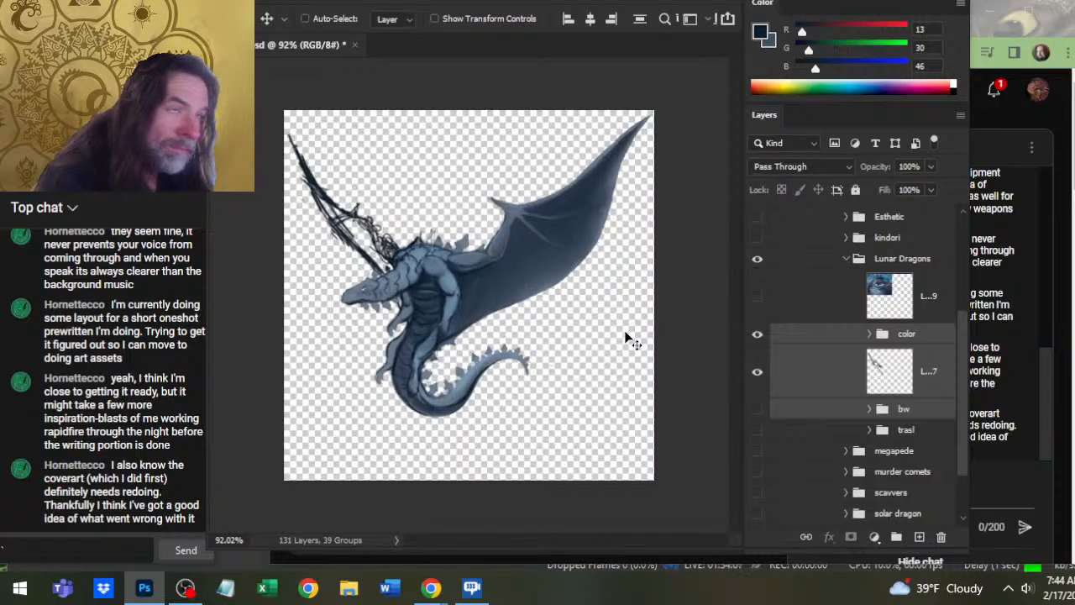
key("Up")
key("Up")
key("Up")
- Enlarge the selected dragon layers to about 101.67% with Free Transform so the figure spans the canvas width
key("l")
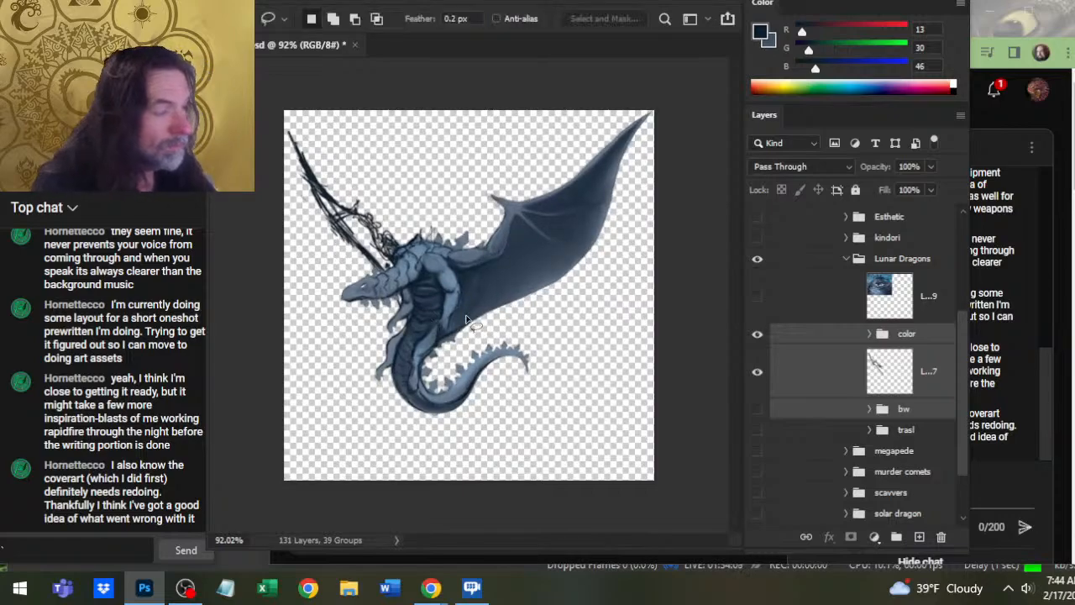
right_click(522, 379)
left_click(580, 254)
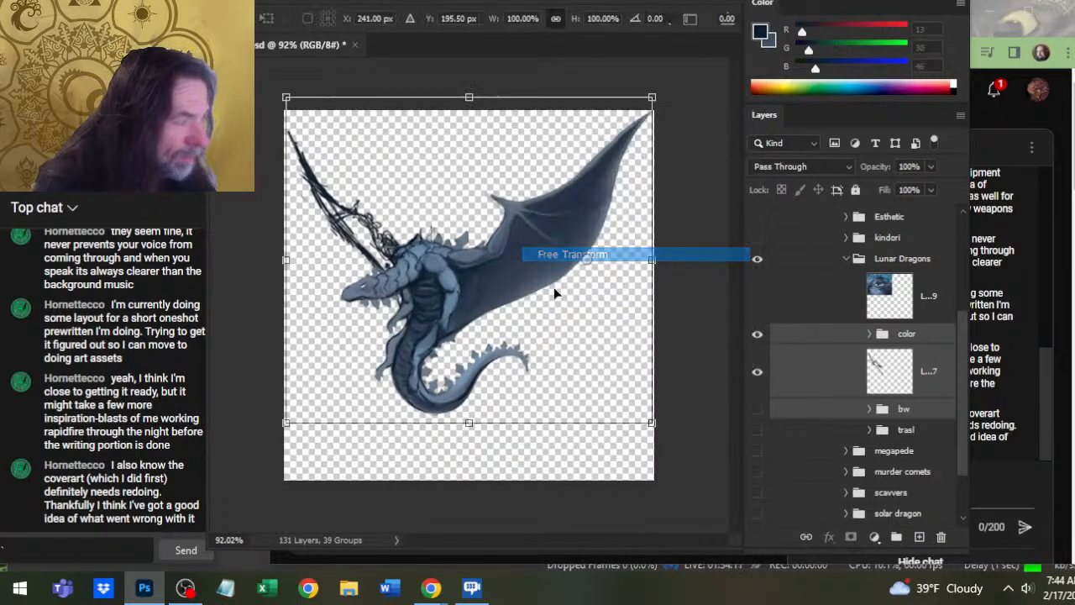
left_click_drag(471, 422, 470, 433)
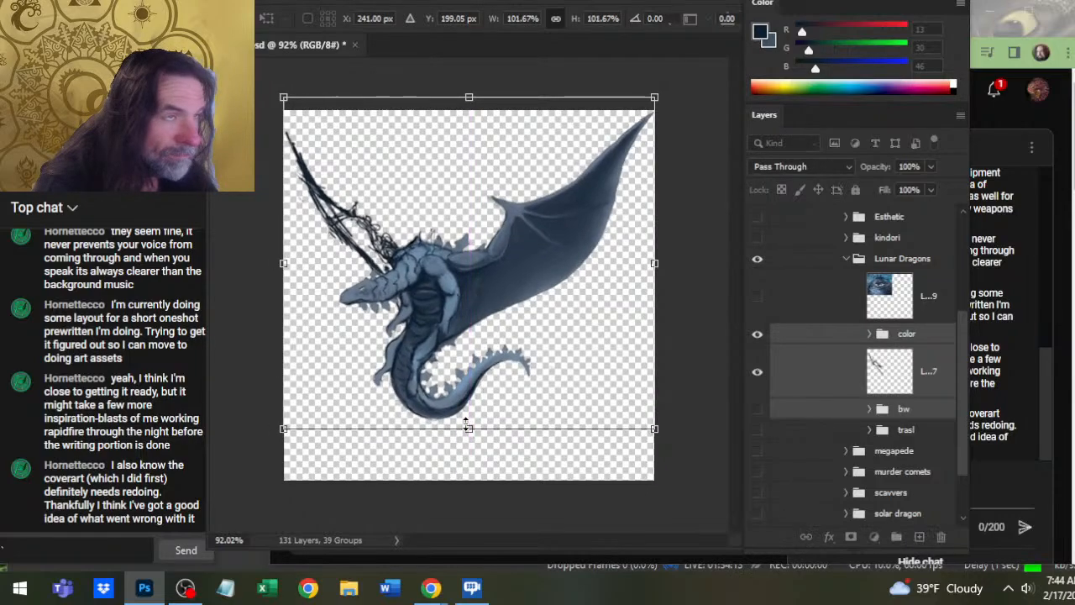
key("Return")
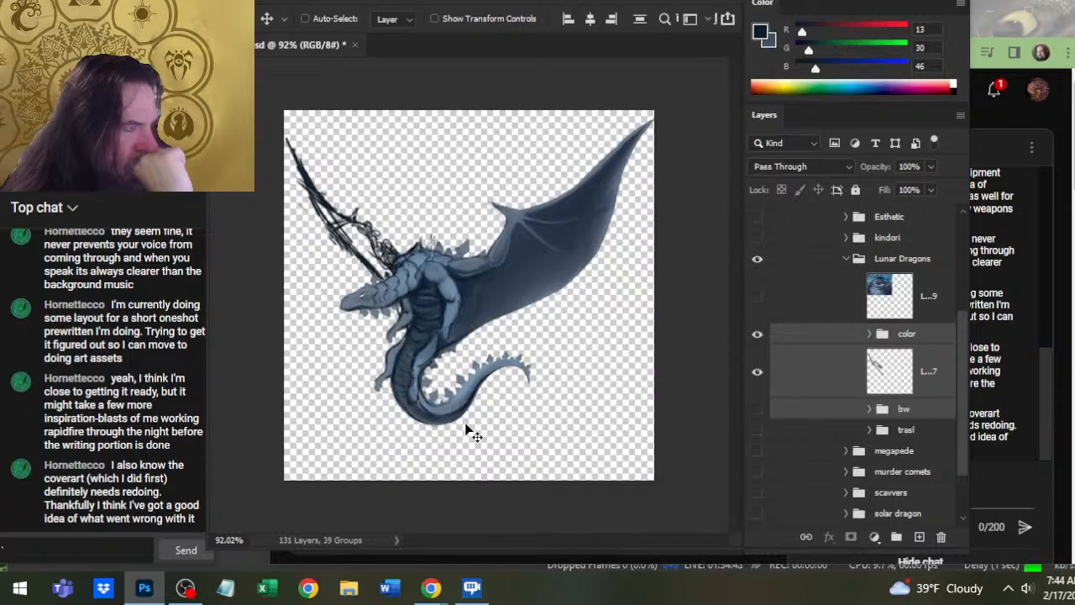
- Expand the color group and add a new empty layer above its topmost shading layer
left_click(871, 336)
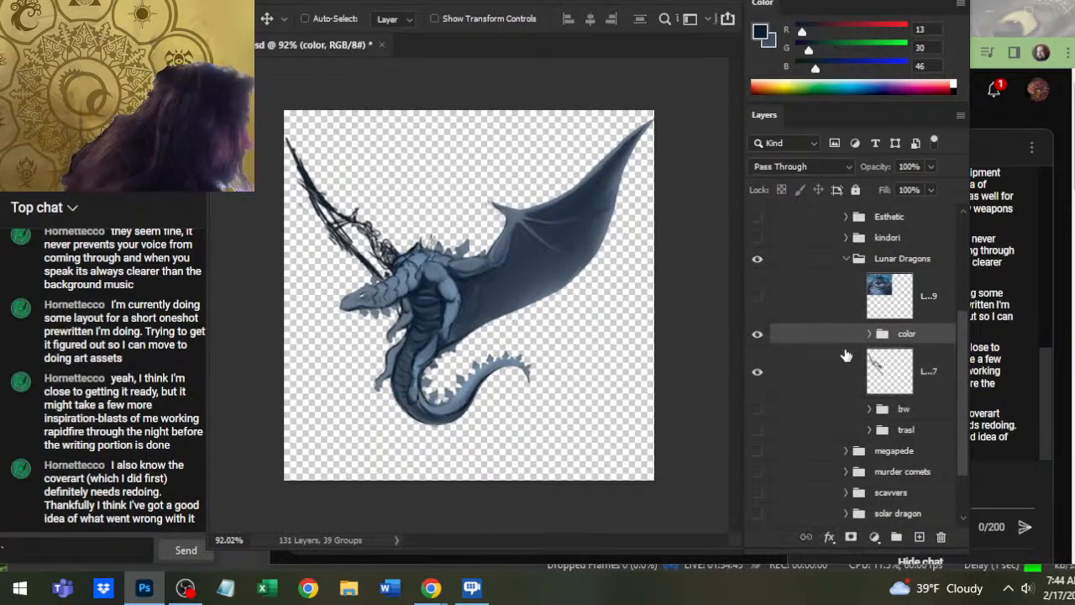
left_click(870, 333)
left_click(871, 374)
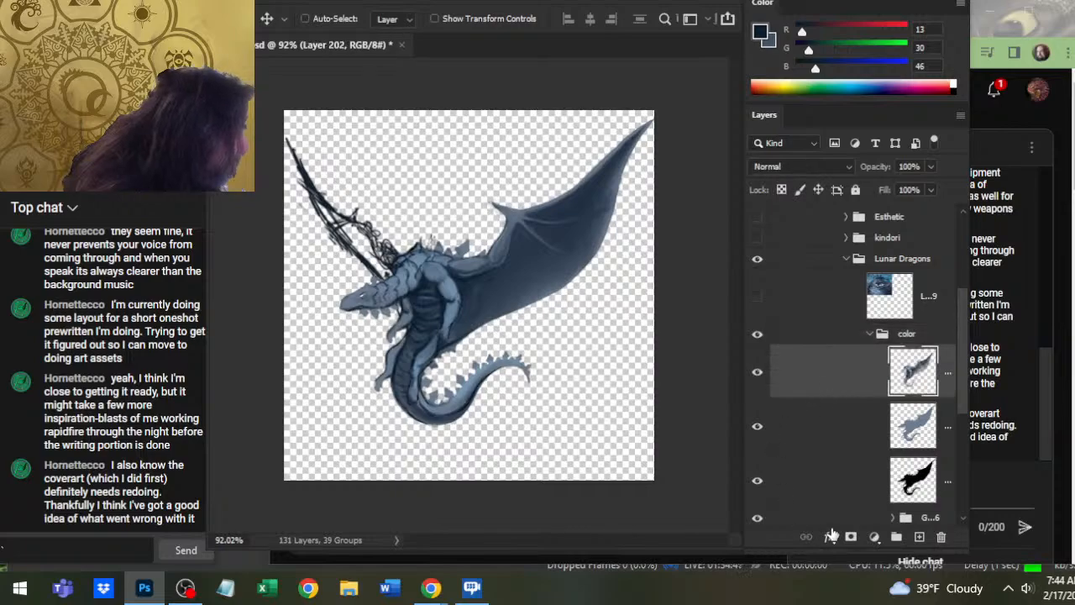
left_click(919, 537)
- Brush dark navy shading onto the near wing below the arm and along its finger bones, blending with the Smudge tool at 50% strength
key("b")
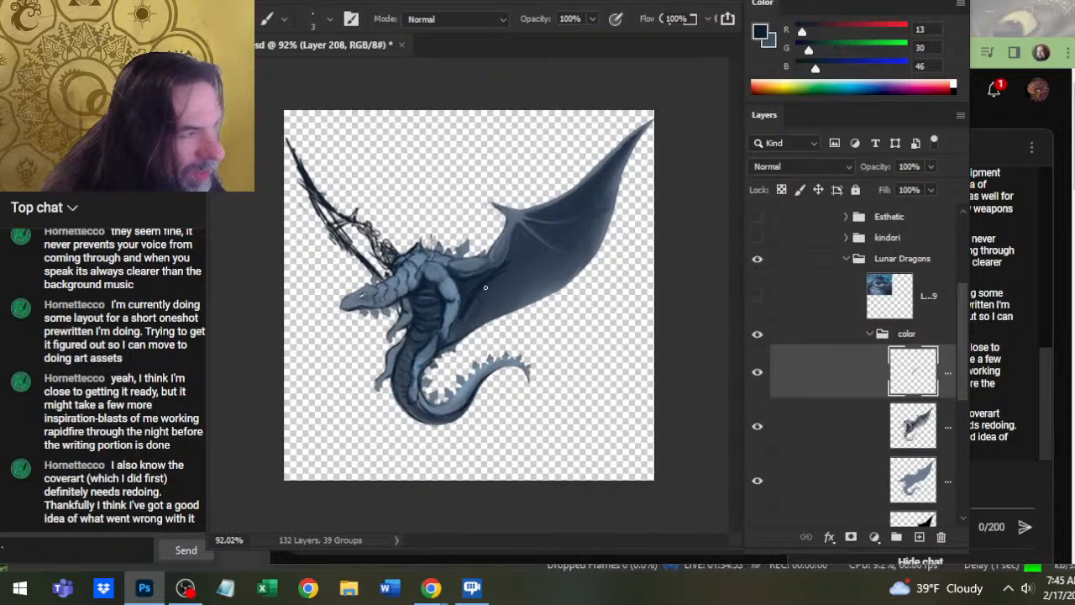
key("r")
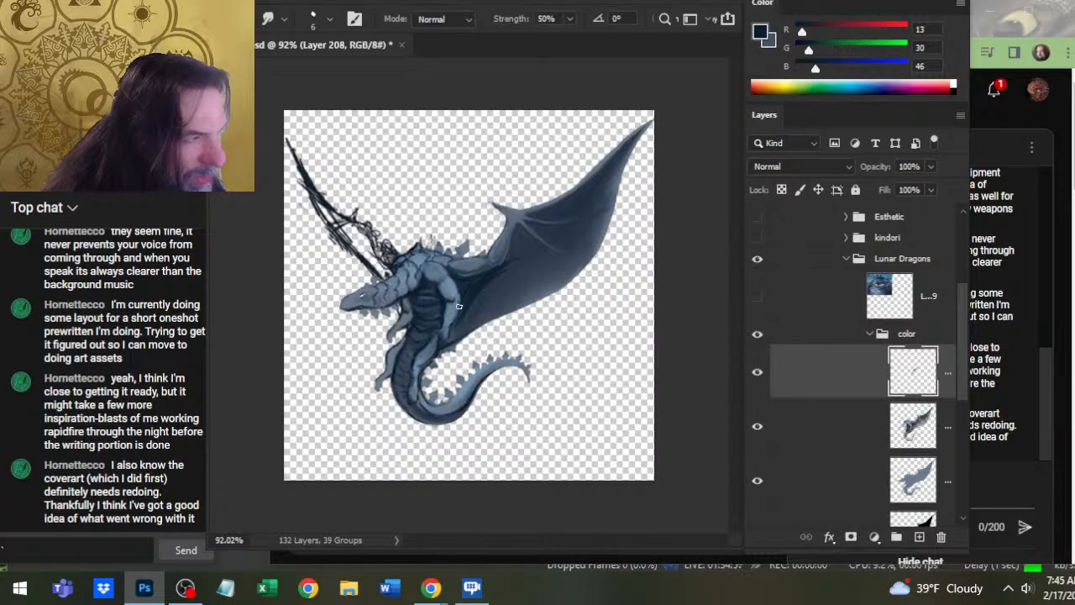
key("b")
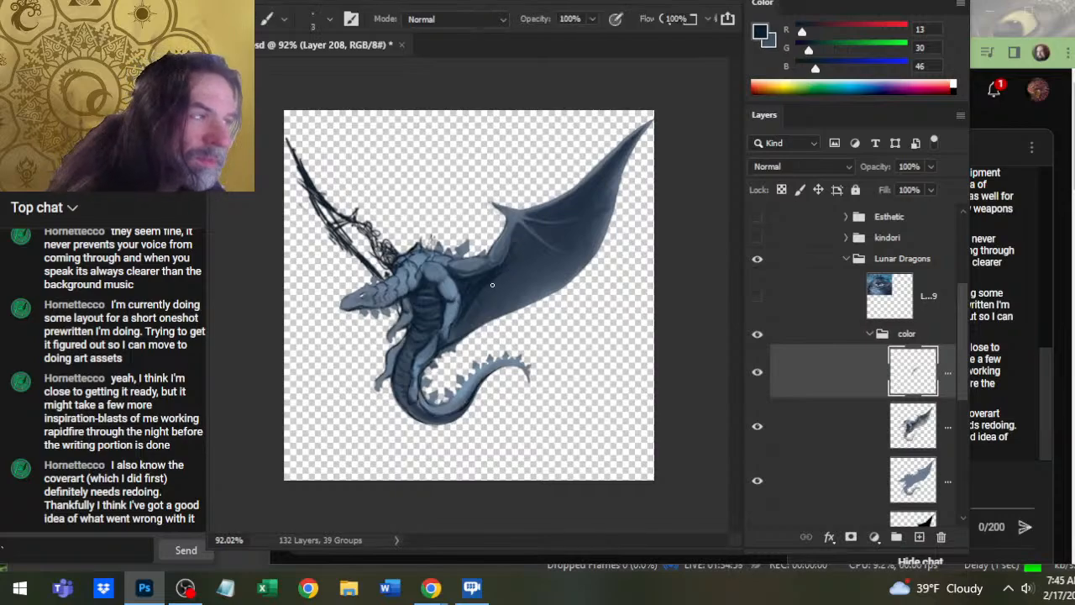
key("r")
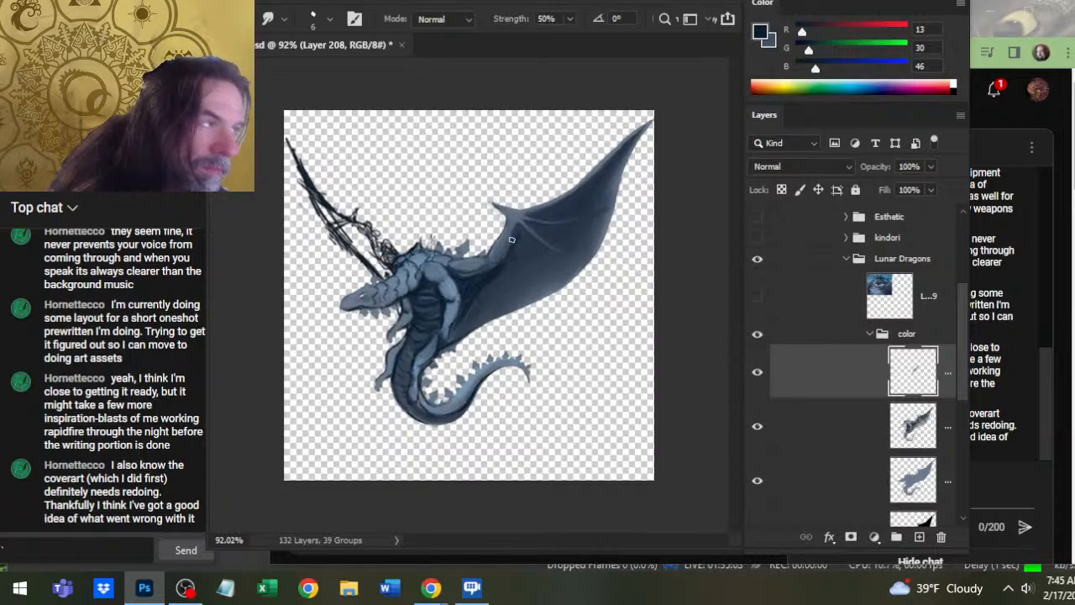
key("b")
mouse_move(519, 225)
left_mouse_down()
mouse_move(531, 242)
mouse_move(556, 210)
left_mouse_up()
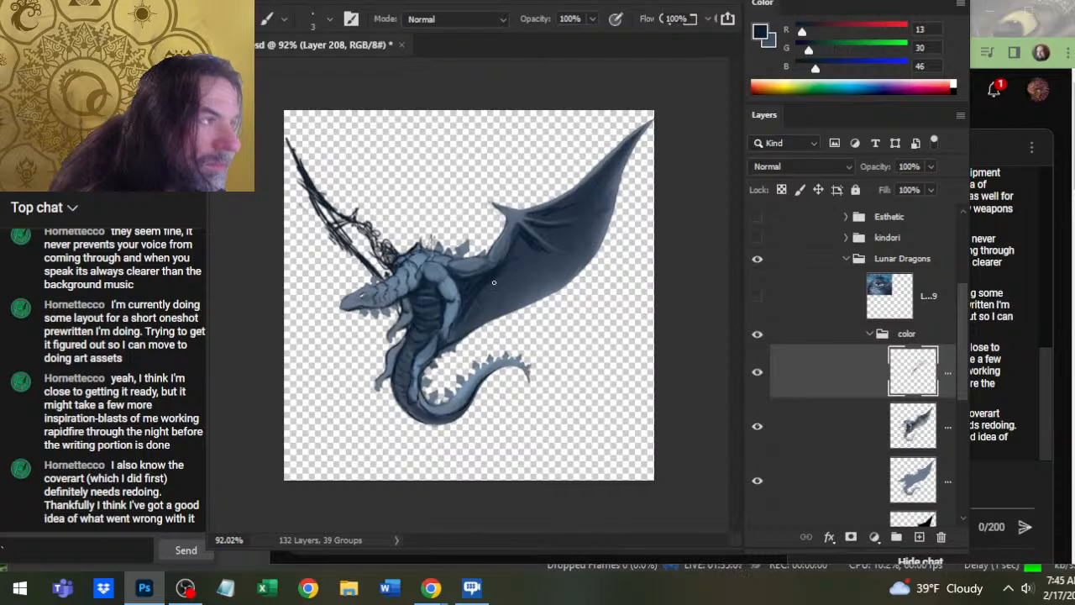
key("r")
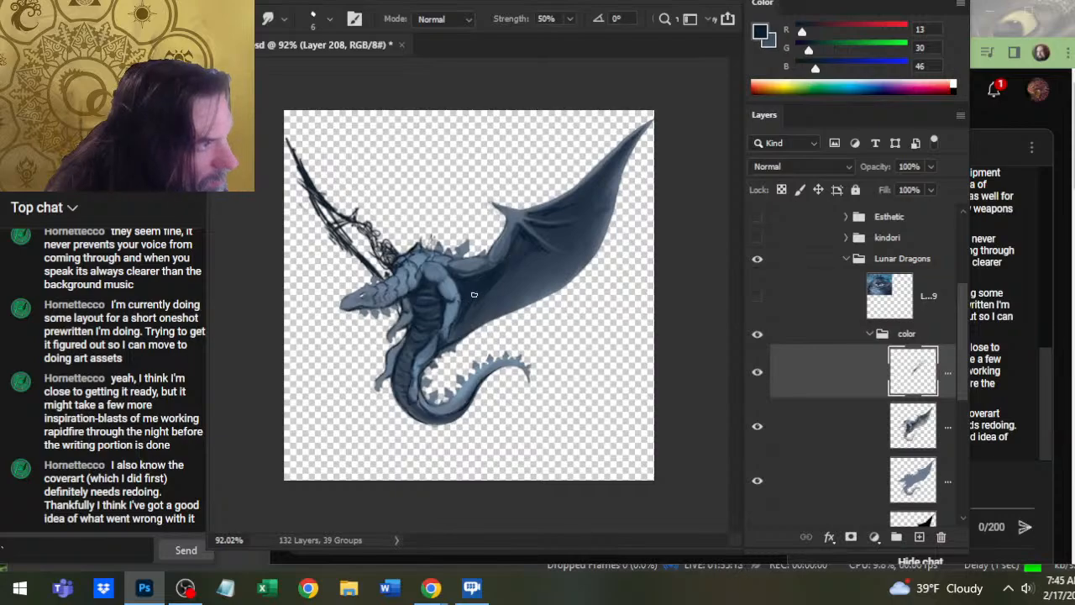
- Set the Smudge strength to 60% and keep painting and blending the dark folds of the near wing membrane
key("6")
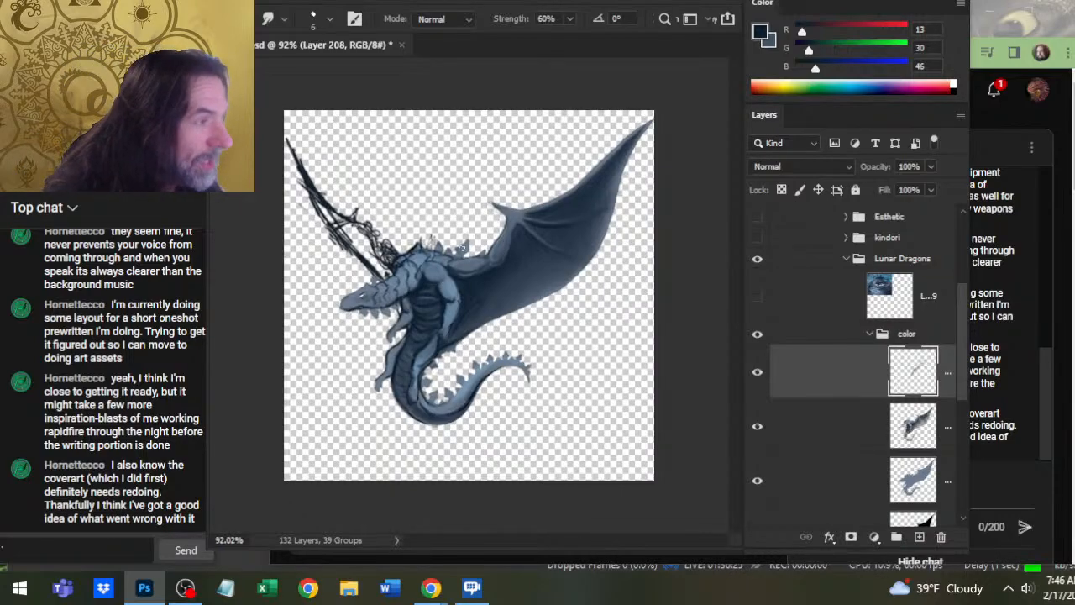
key("b")
key("r")
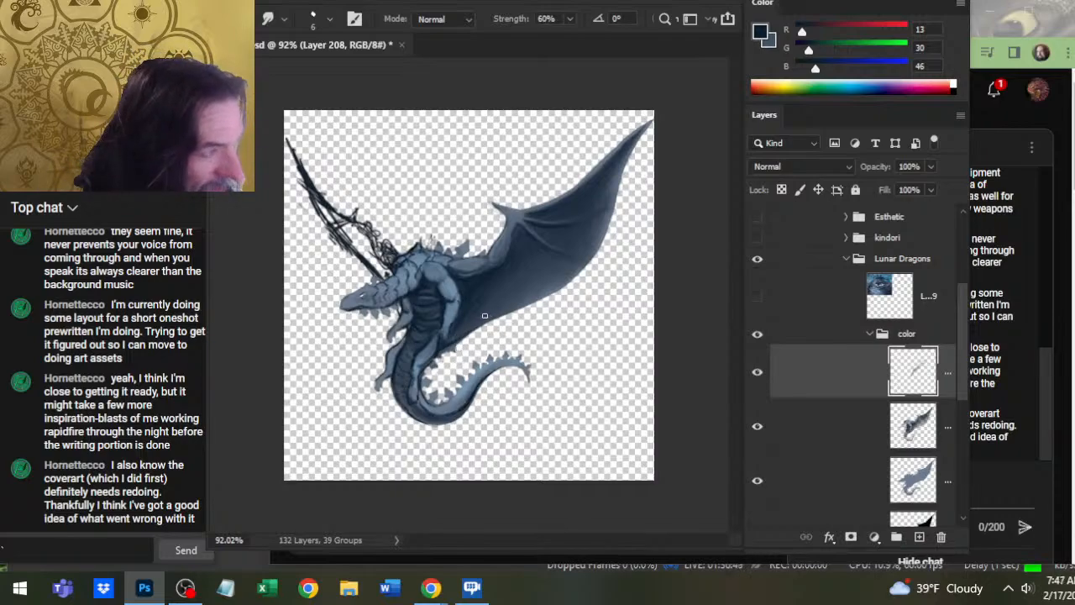
key("b")
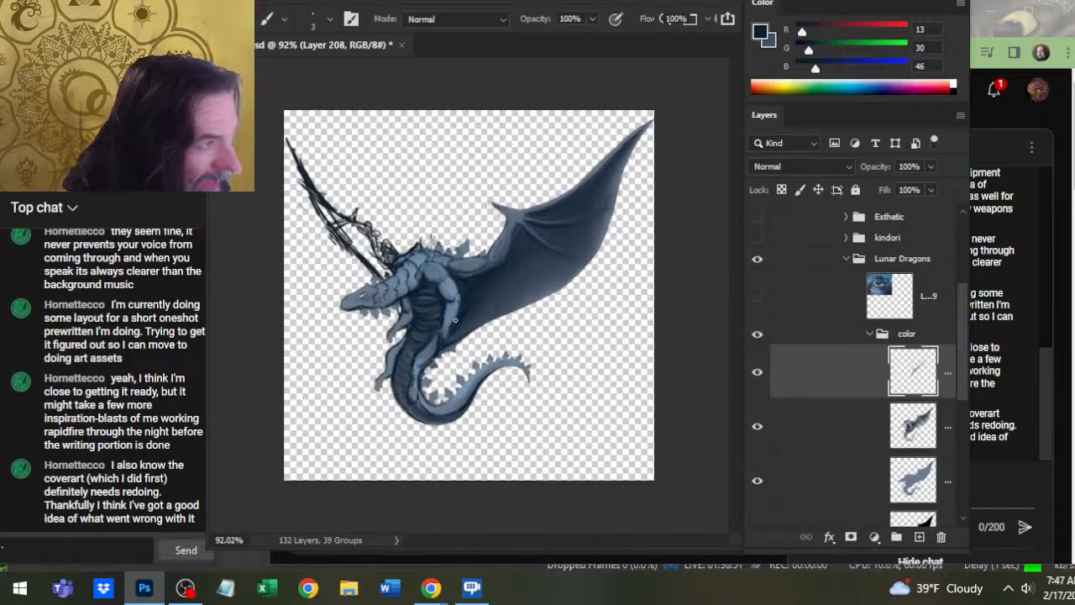
key("r")
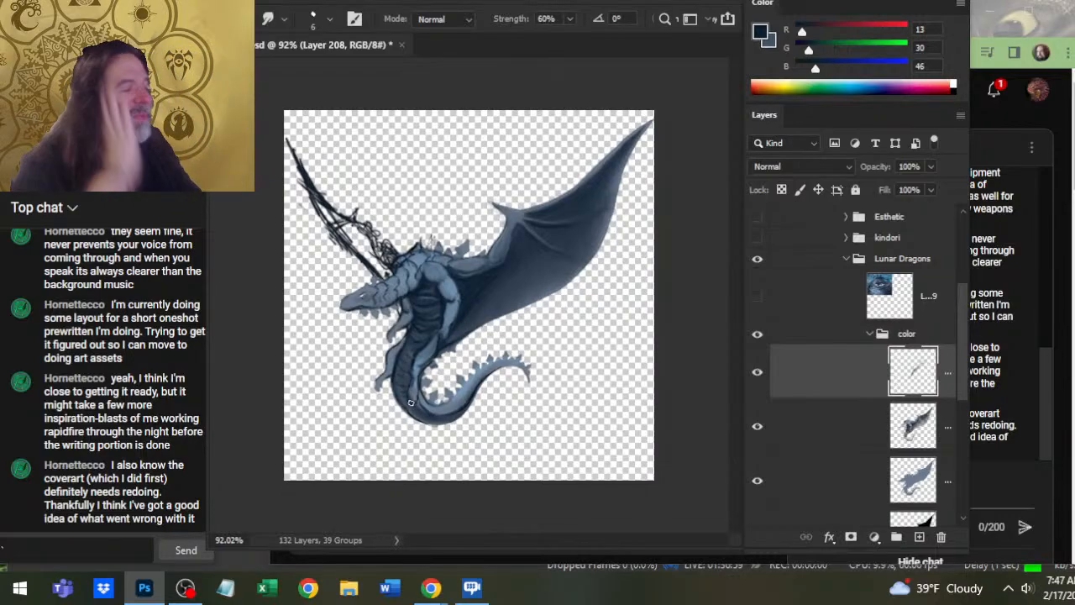
key("b")
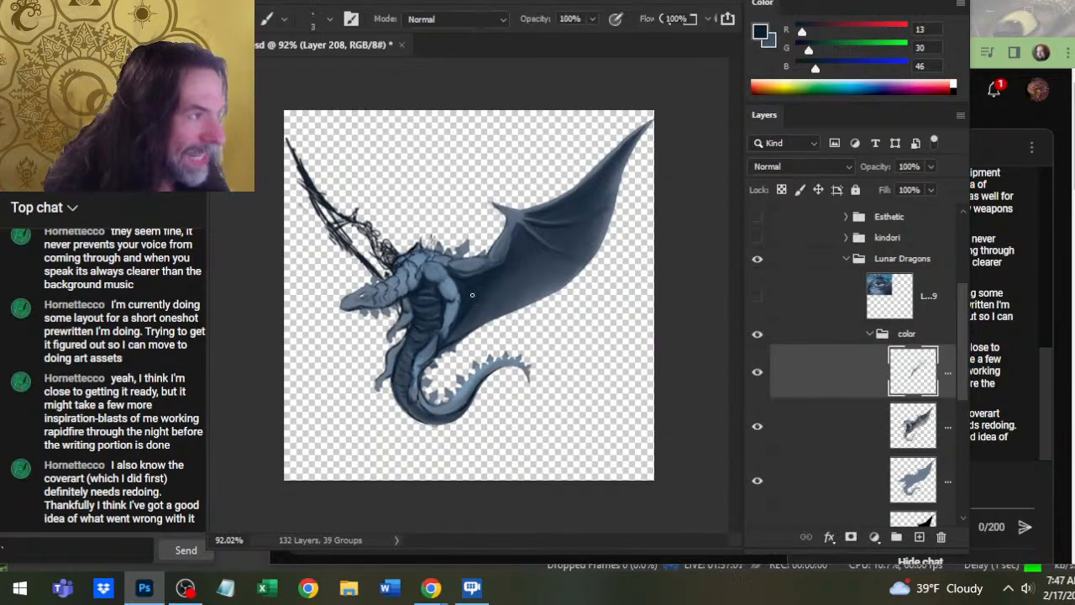
key("r")
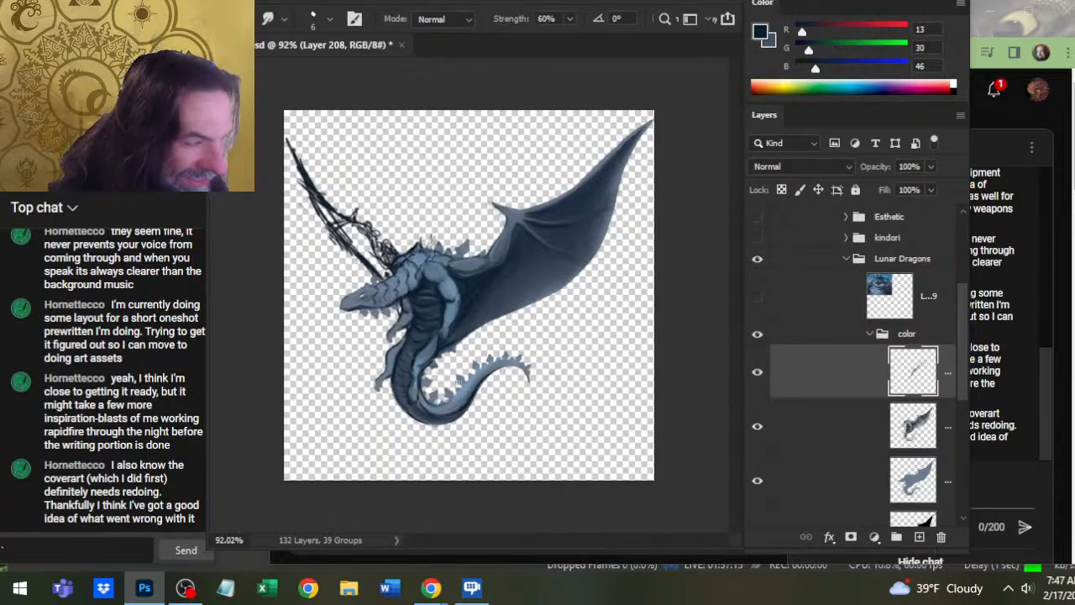
- Paint and smudge a small dark shadow on the dragon's torso beside the far arm
key("b")
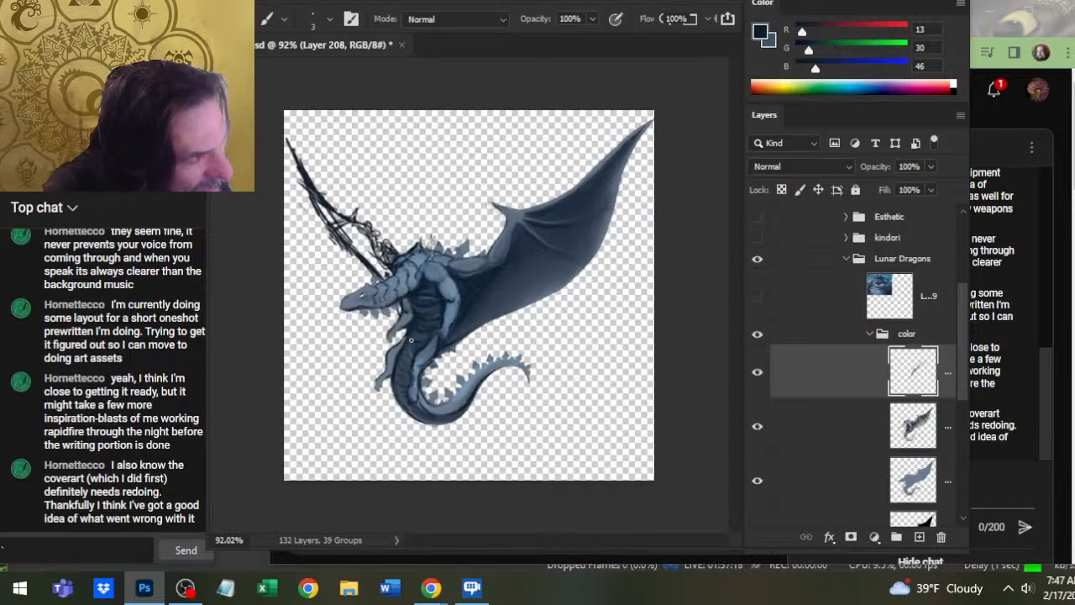
key("r")
key("b")
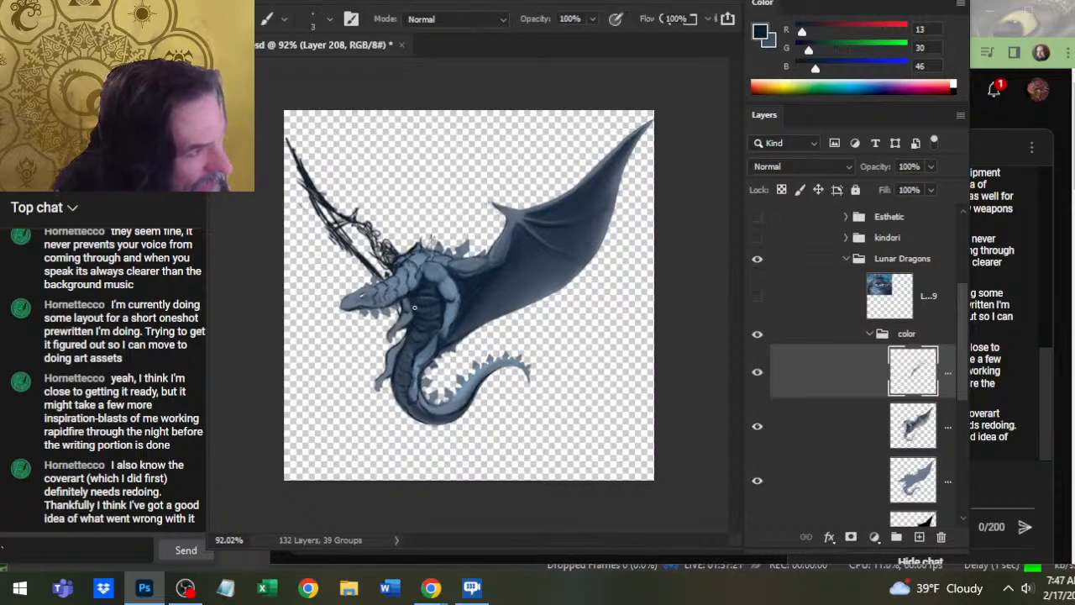
key("r")
key("b")
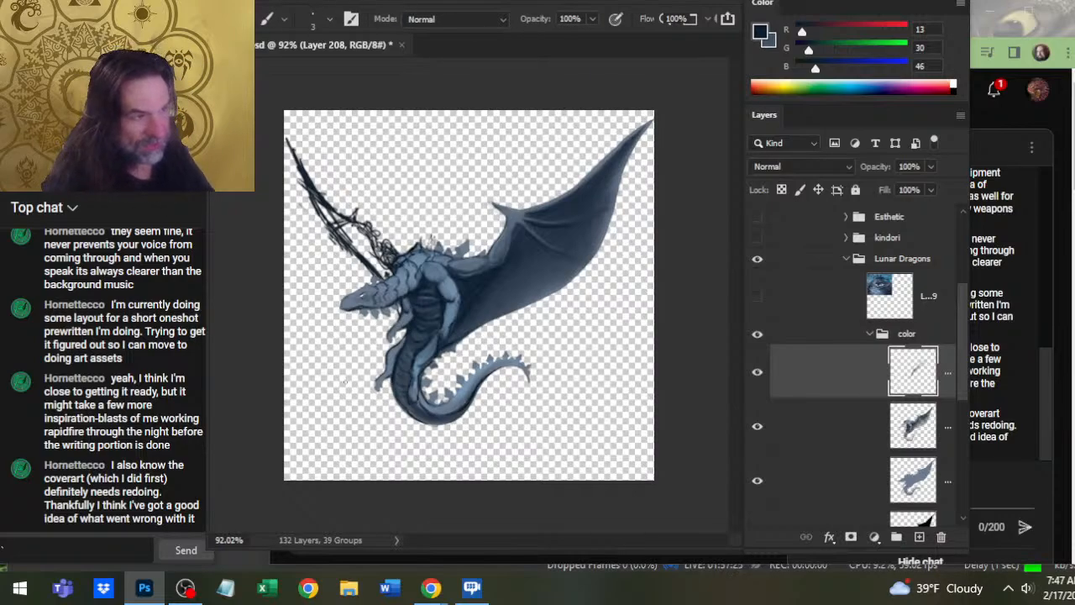
- Select the far-wing sketch layer, shift it slightly and rotate it 2.24° with Free Transform
key("z")
left_click_drag(495, 308, 455, 345)
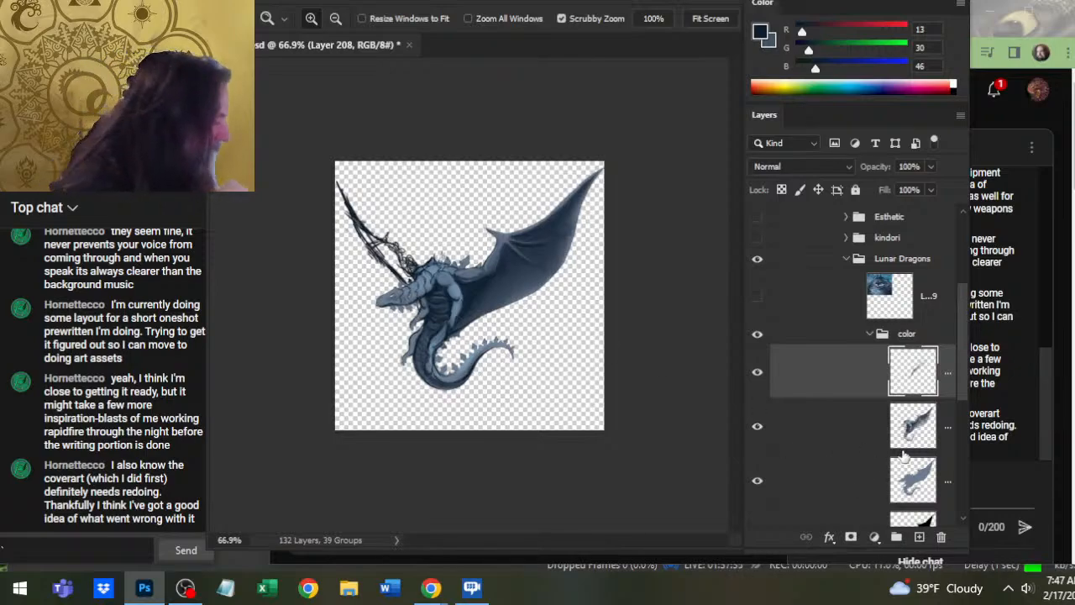
left_click_drag(961, 372, 954, 409)
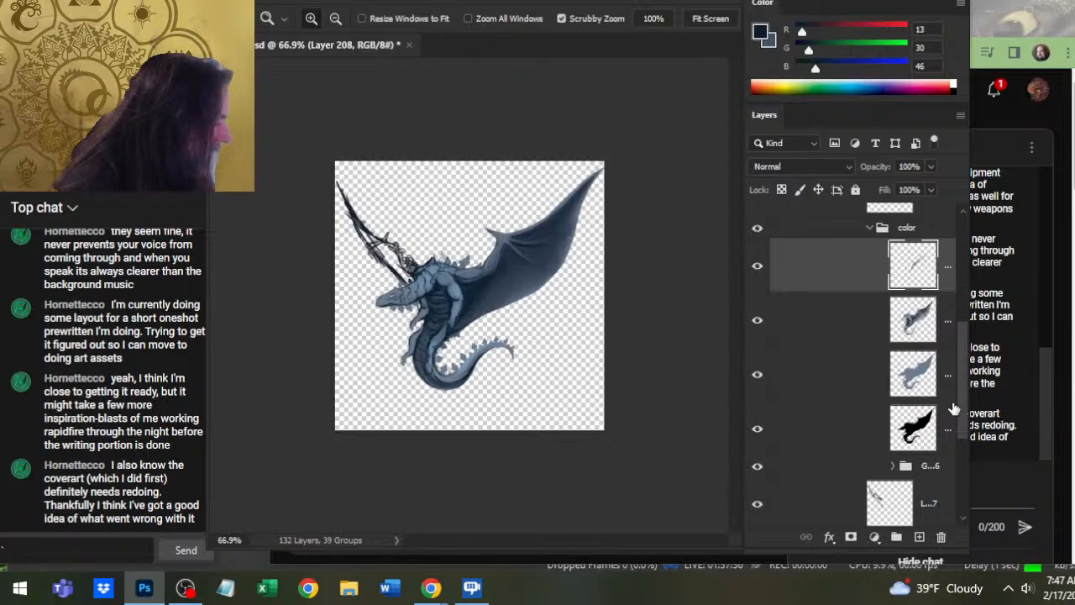
left_click(822, 501)
key("v")
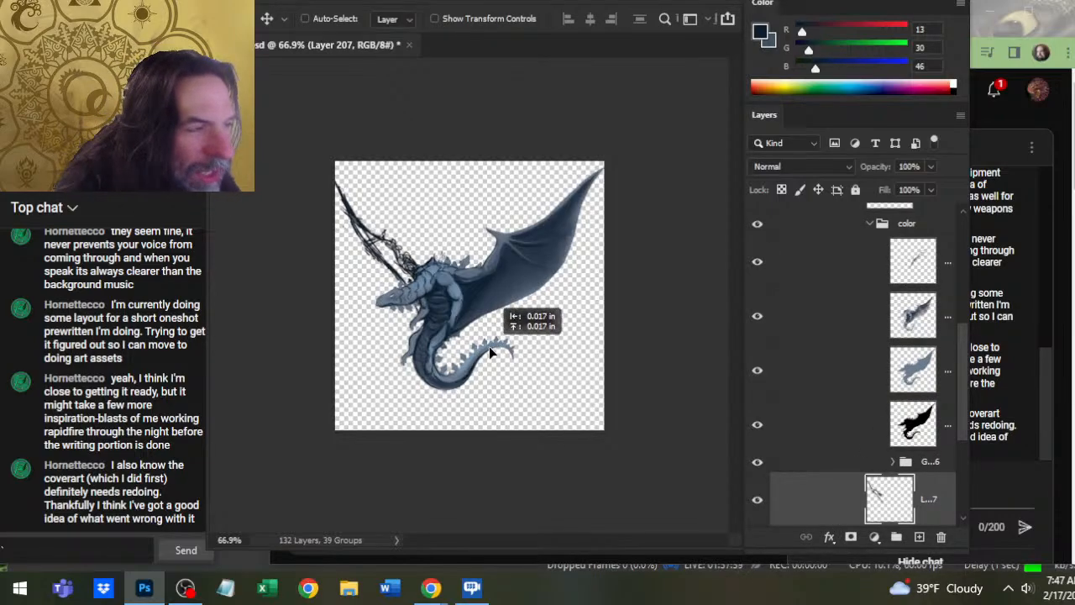
key("l")
right_click(455, 269)
left_click(542, 412)
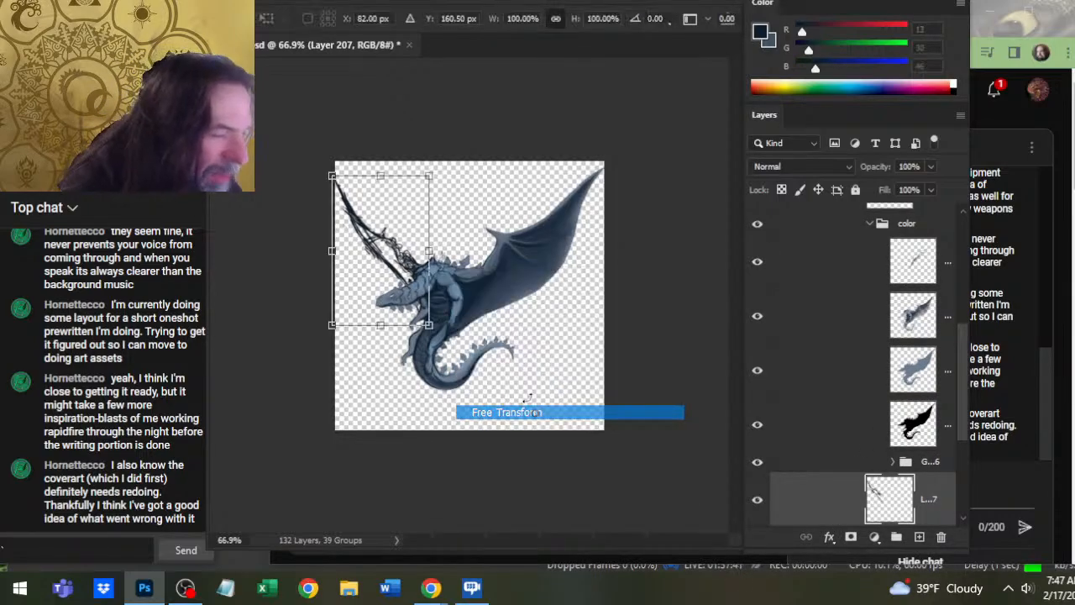
left_click_drag(506, 182, 514, 199)
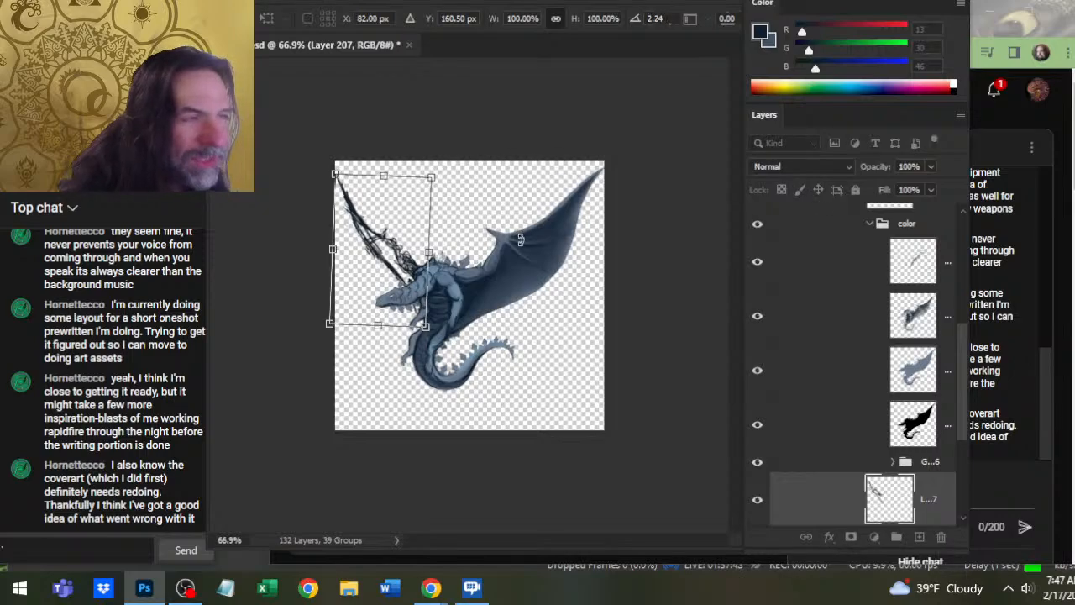
key("Return")
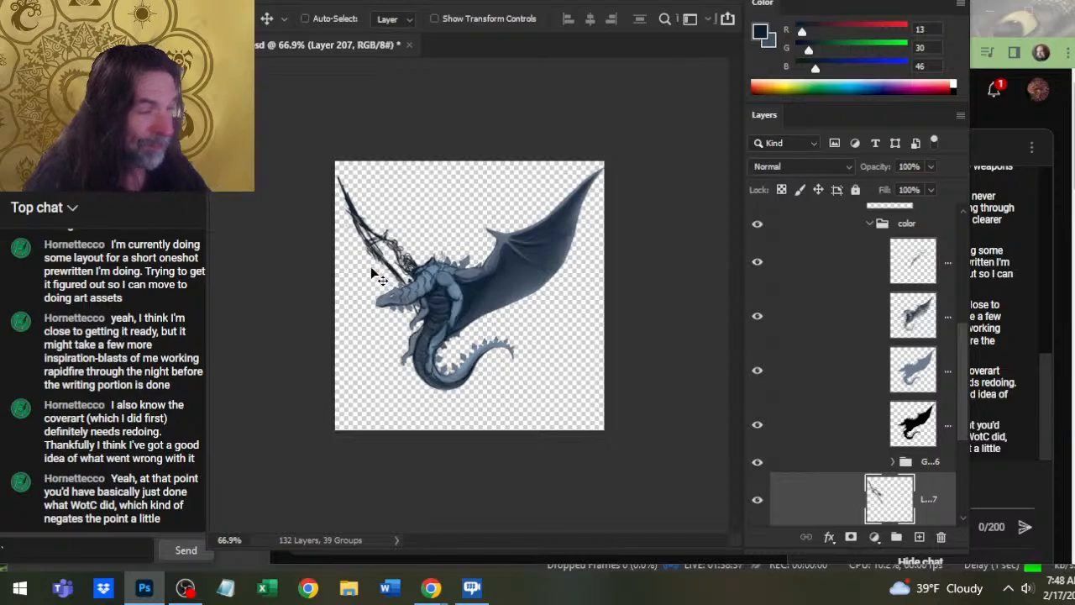
- Compare the dragon with and without each of the two upper shading layers of the color group by toggling their visibility
key("z")
left_click_drag(413, 288, 478, 286)
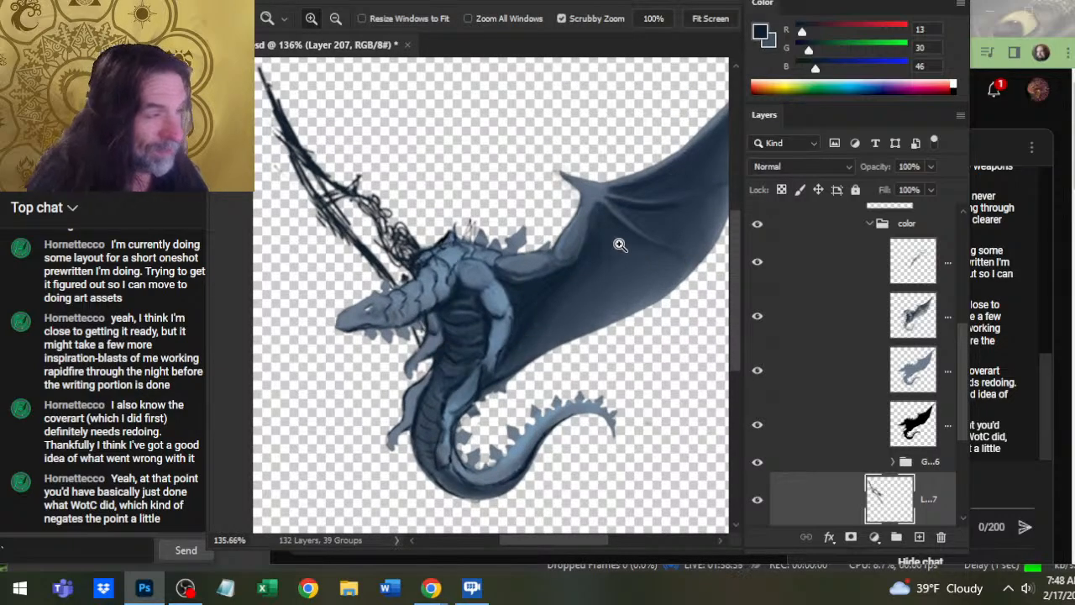
key("e")
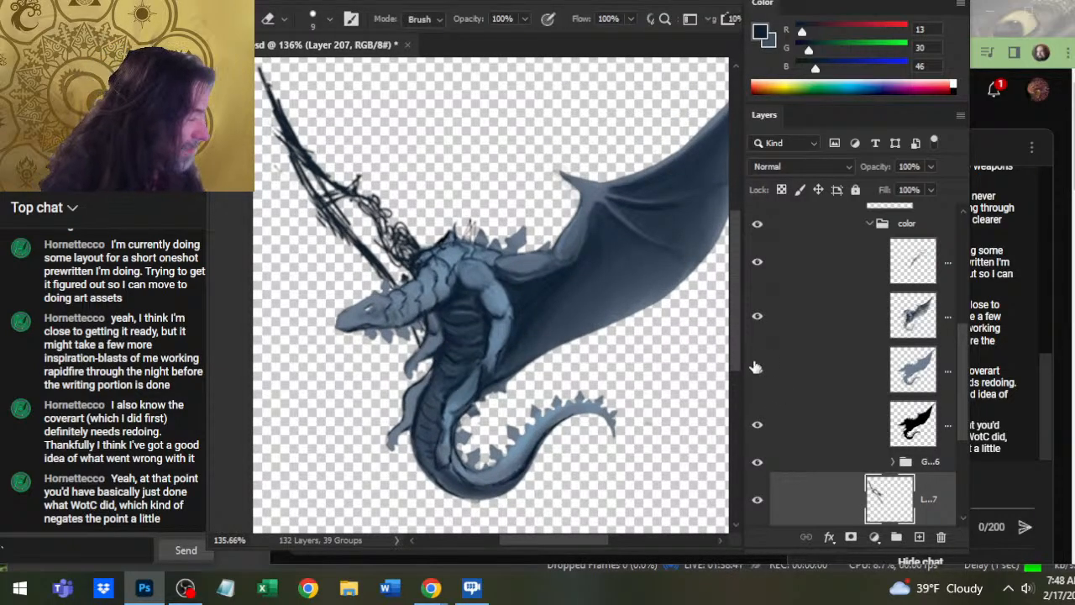
left_click(759, 267)
left_click(763, 273)
left_click(758, 275)
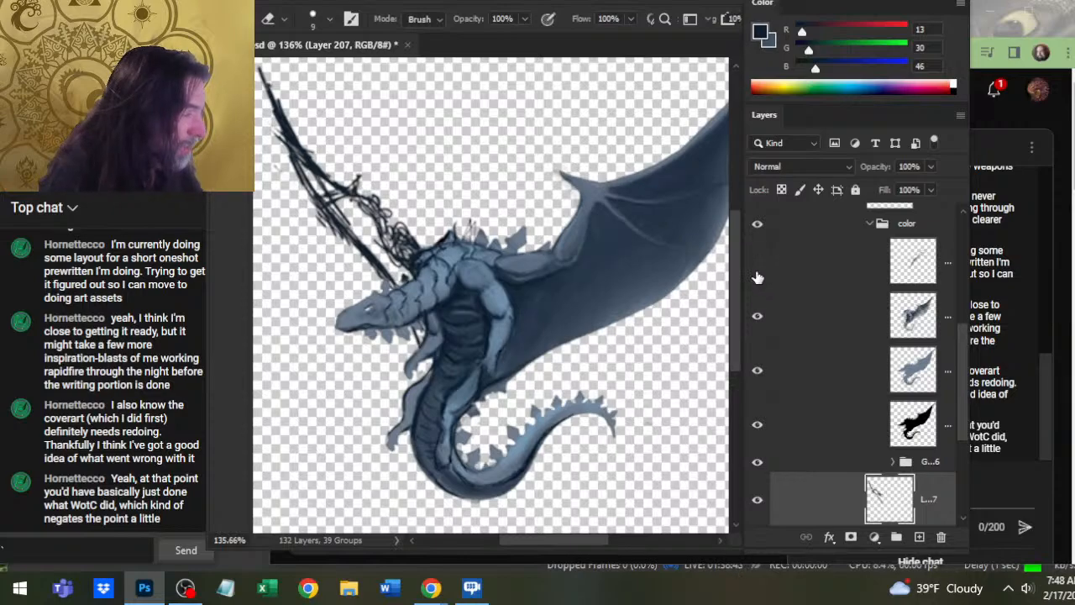
left_click(758, 275)
left_click(762, 328)
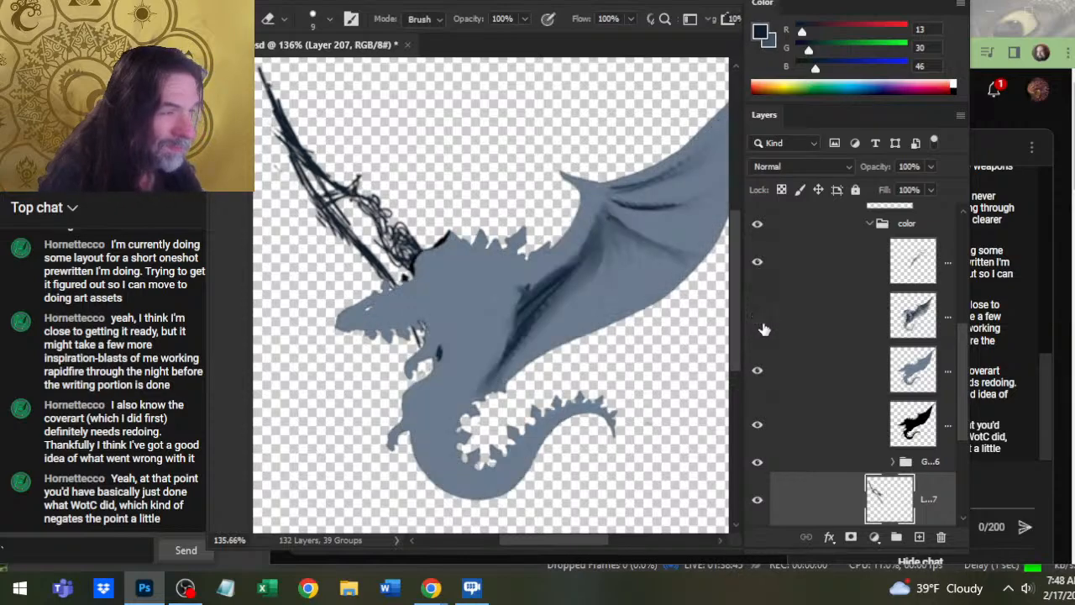
left_click(764, 329)
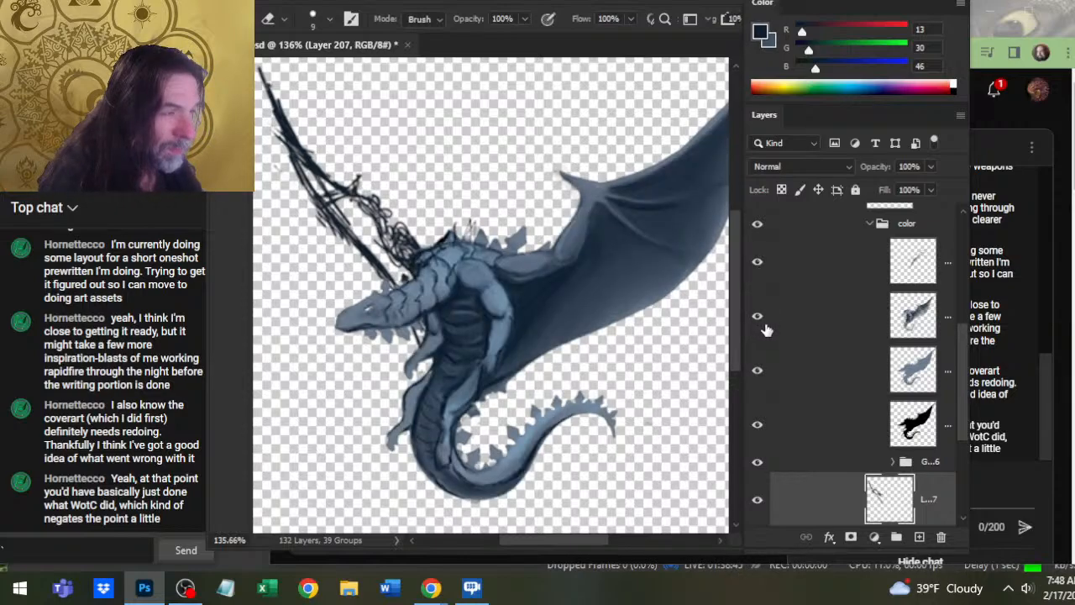
- Hide the flat blue layer in the color group and check the darker dragon over its black silhouette
left_click(760, 372)
left_click(764, 370)
left_click(760, 372)
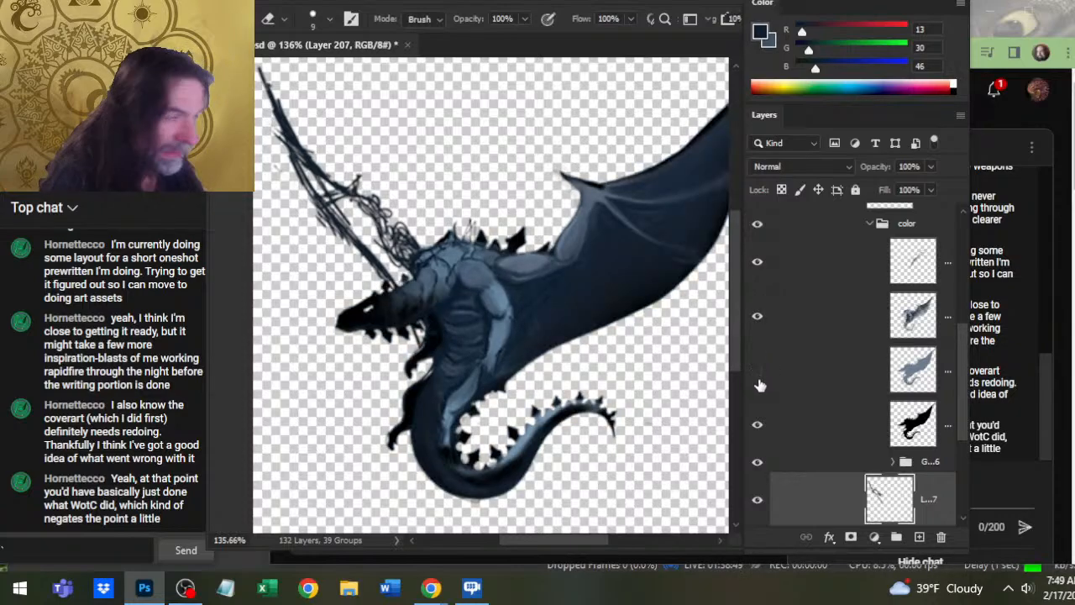
key("z")
left_click_drag(625, 413, 617, 432)
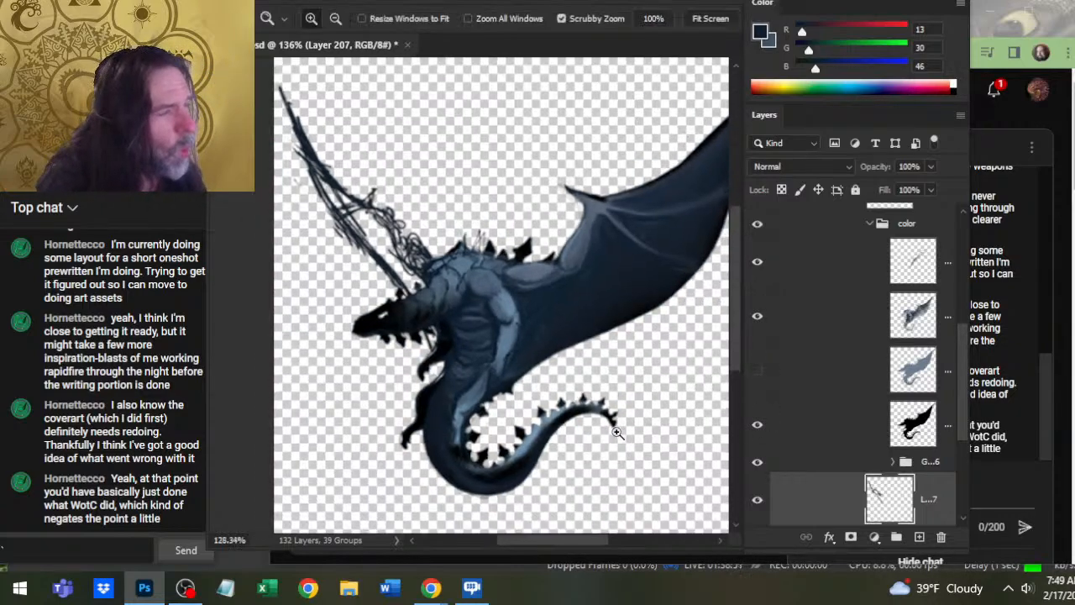
left_click_drag(645, 360, 622, 333)
left_click_drag(559, 305, 523, 278)
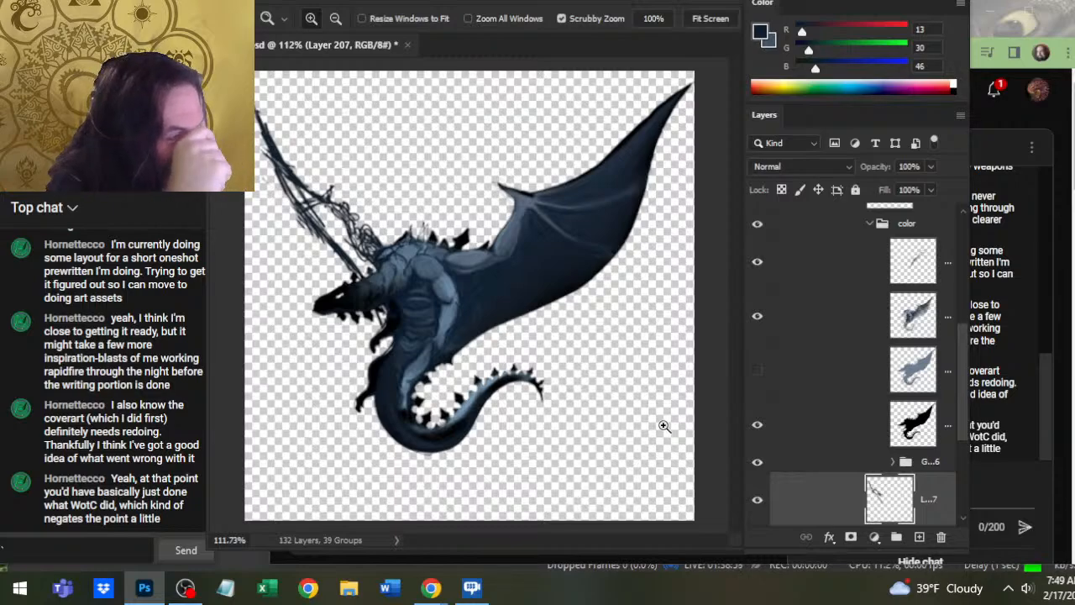
- Compare the dragon with and without the flat blue layer in the color group, leave it hidden and save the document
left_click(757, 371)
left_click(758, 374)
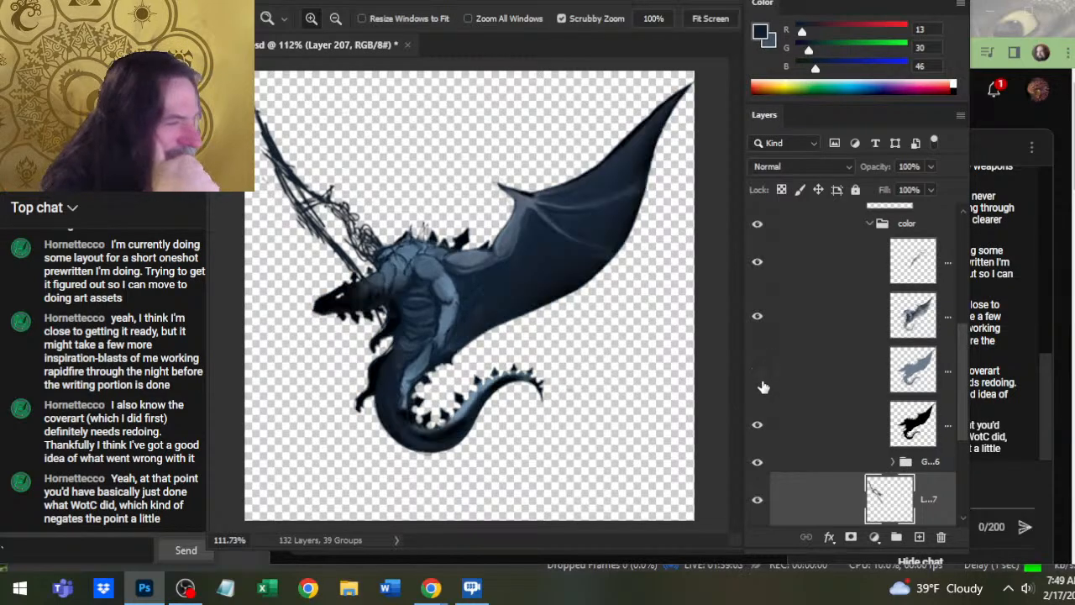
left_click(759, 376)
left_click(758, 372)
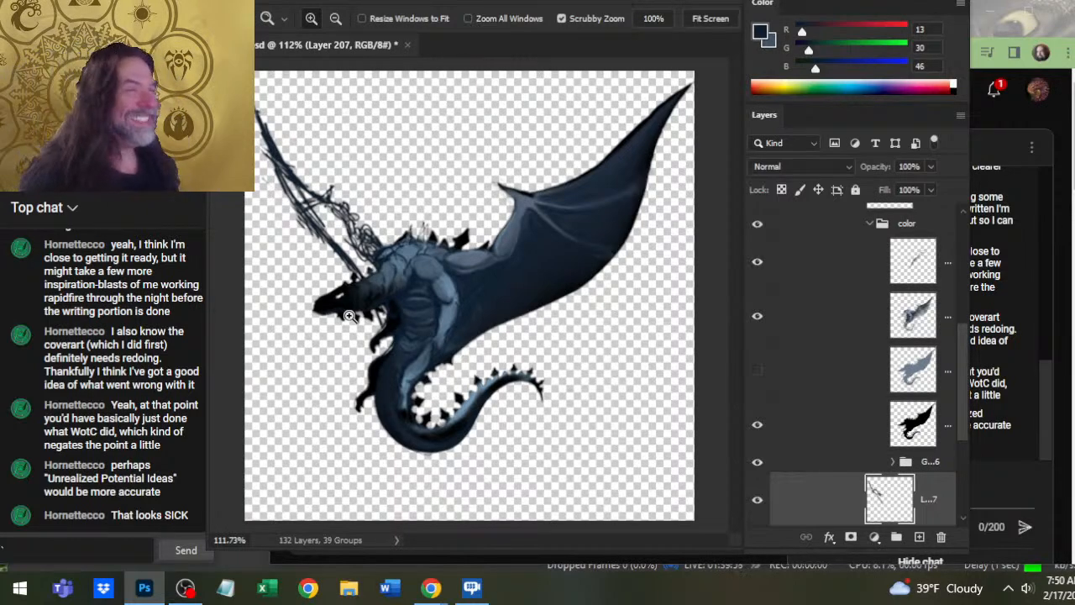
key("ctrl+s")
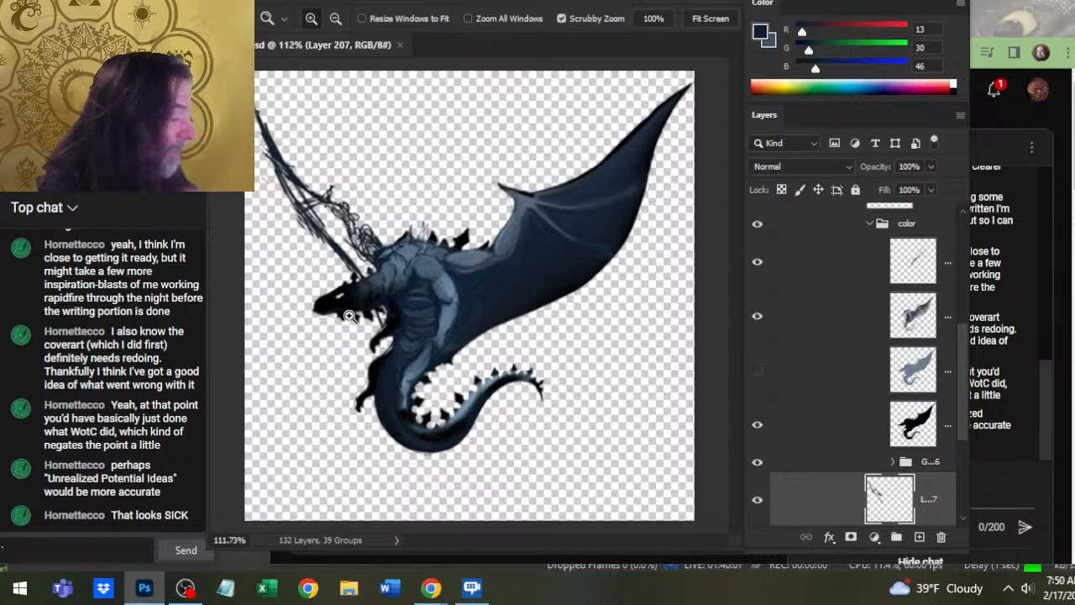
- Check the far-wing sketch by toggling its layer, and add thin dark lines for the claw and upper bone with a 3 px brush
left_click(757, 499)
left_click(757, 499)
key("e")
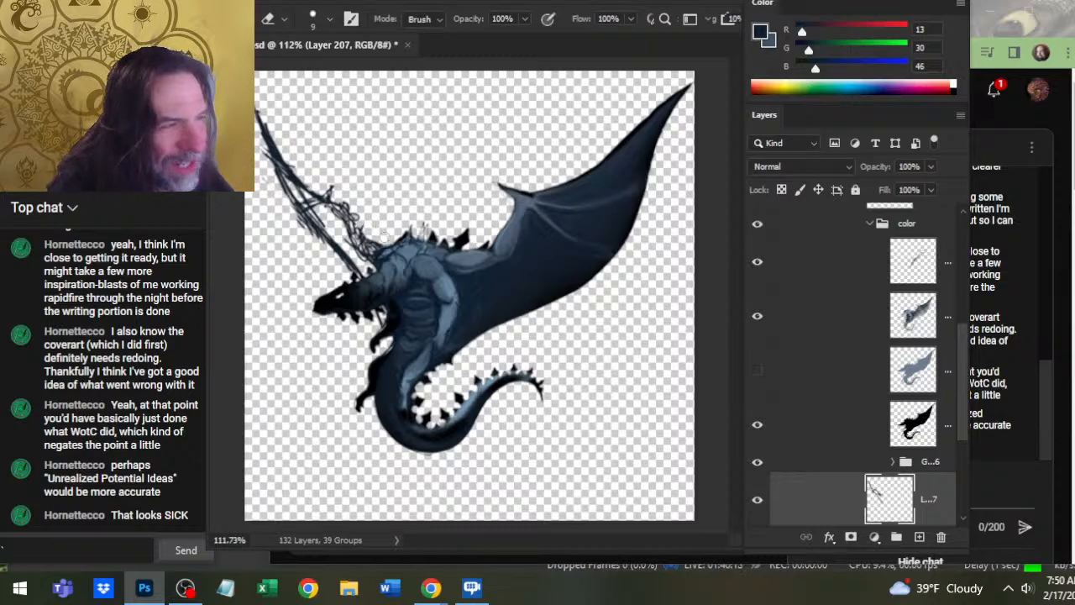
key("b")
mouse_move(361, 242)
left_mouse_down()
mouse_move(351, 244)
mouse_move(340, 215)
left_mouse_up()
mouse_move(343, 227)
left_mouse_down()
mouse_move(337, 215)
mouse_move(351, 212)
mouse_move(341, 198)
mouse_move(293, 173)
left_mouse_up()
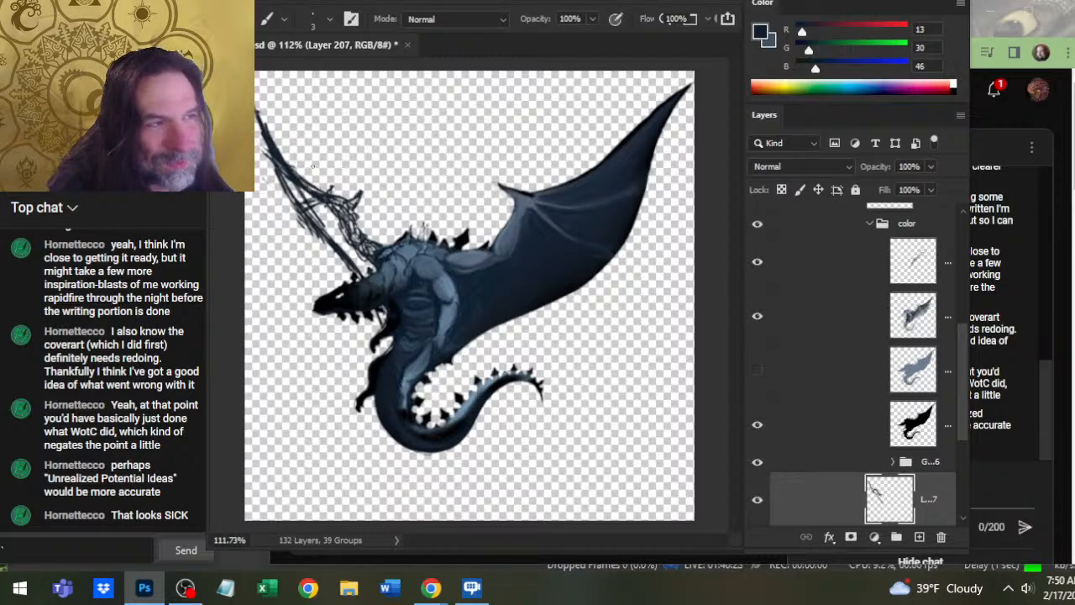
- Redraw the lower edge of the far-wing sketch from the outer membrane down to the neck
key("e")
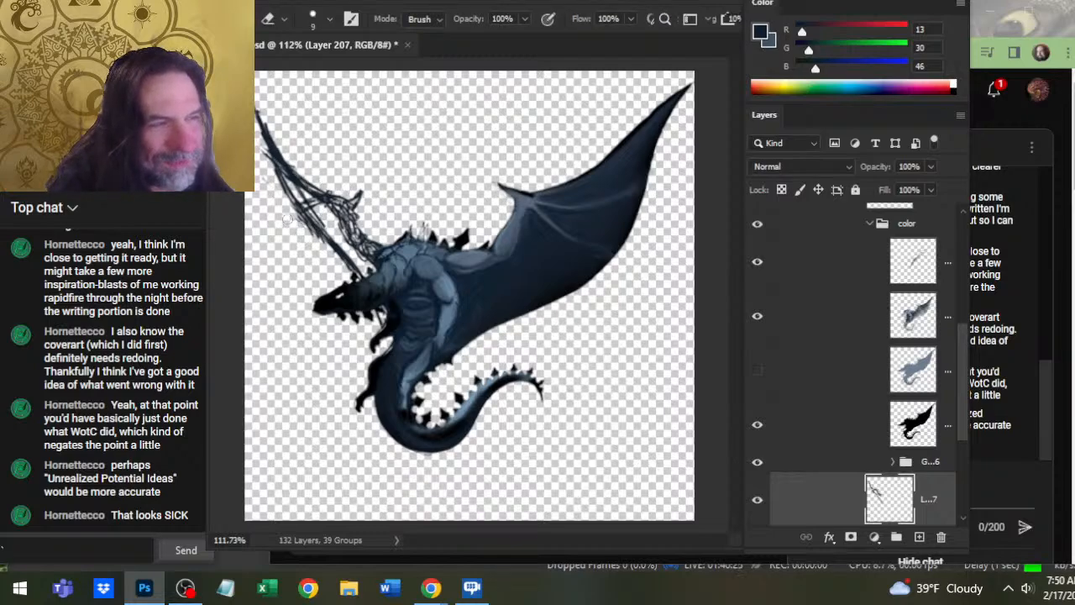
key("b")
left_click_drag(300, 210, 362, 288)
key("e")
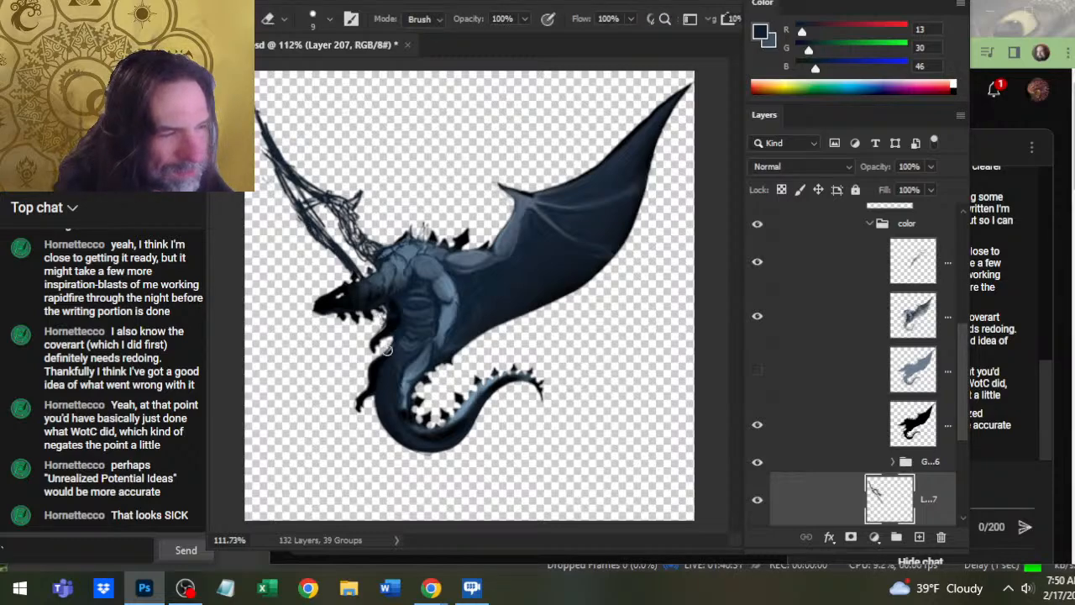
key("b")
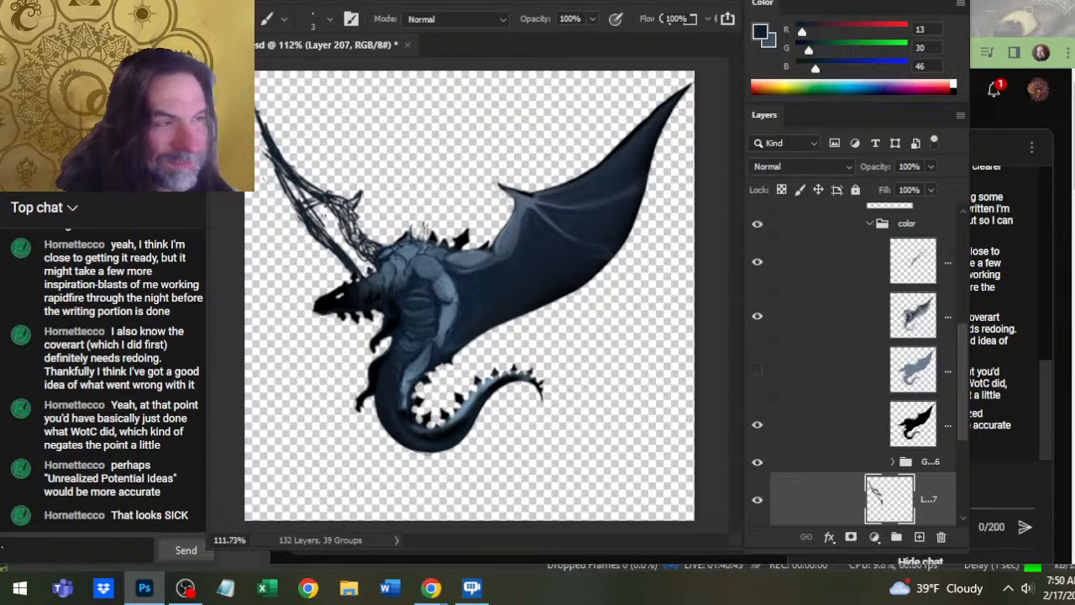
- Try to fill the inside of the far-wing sketch with the dark blue foreground color using the Paint Bucket
key("g")
left_click(327, 235)
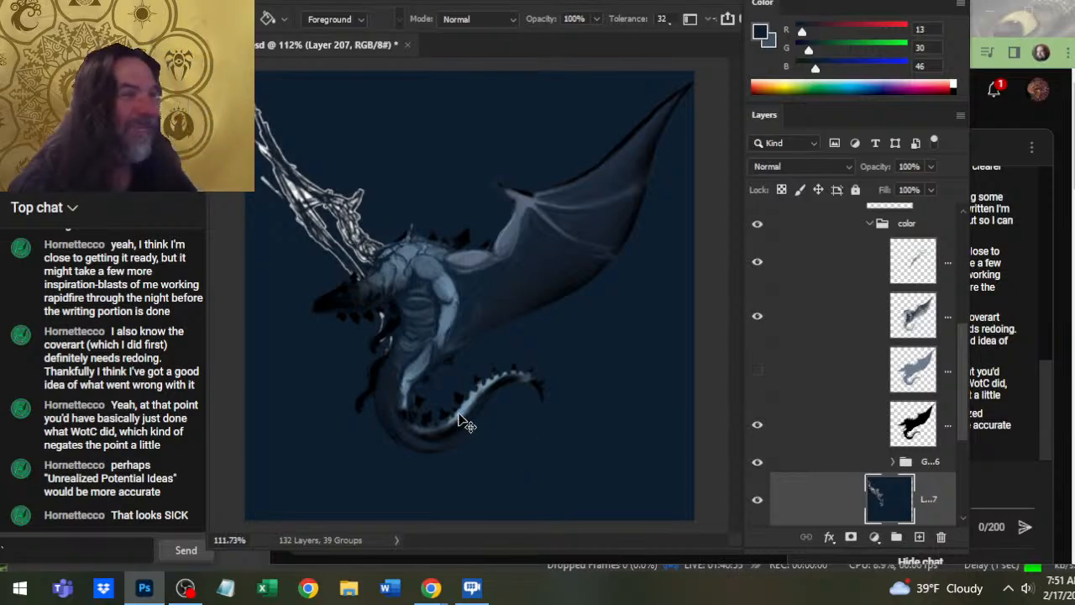
key("ctrl+z")
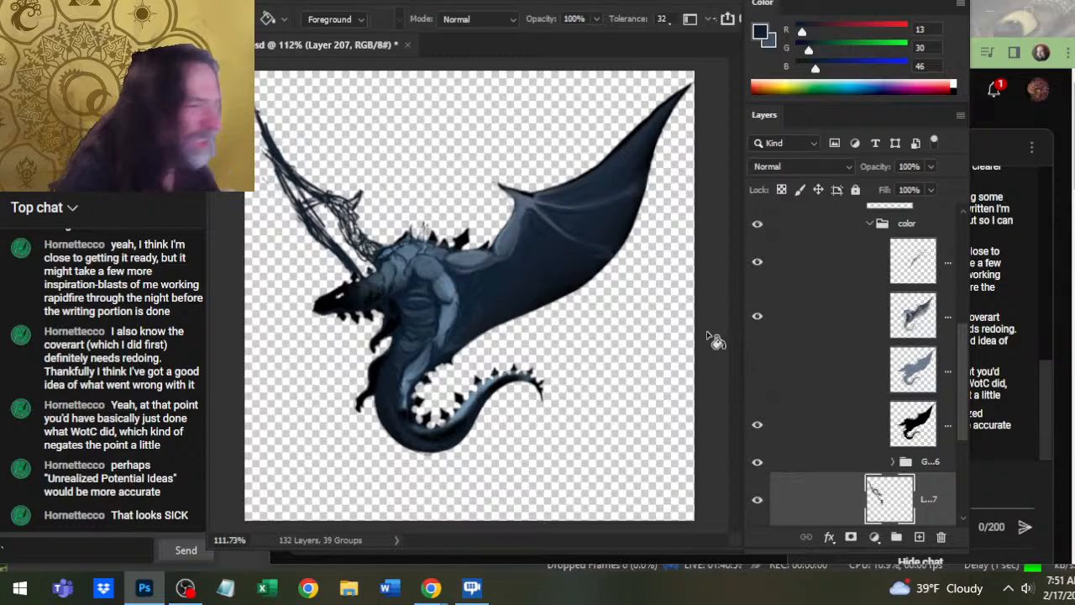
- Sample the near-black blue (RGB 6, 14, 23) from the neck and start filling the far wing on a new layer with a 10 px brush
key("b")
left_click(358, 297, "alt")
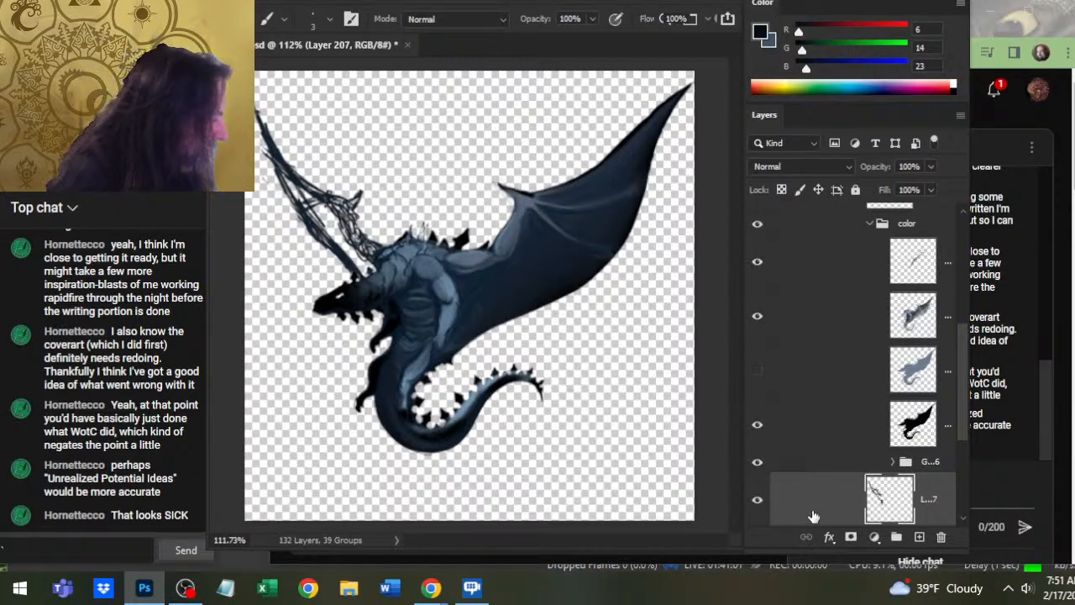
left_click(919, 536)
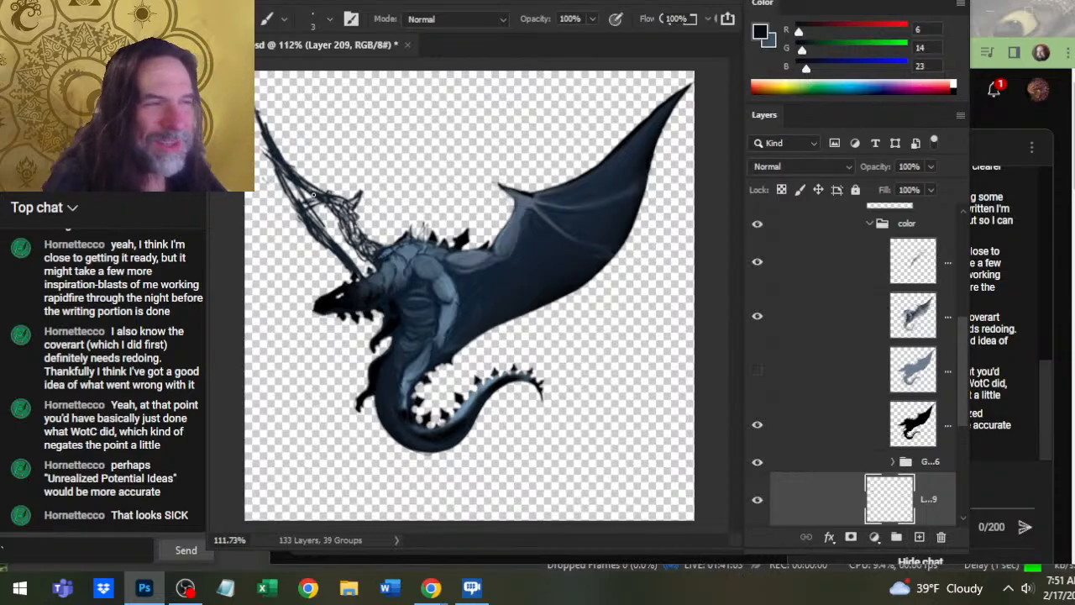
key("bracketright")
key("bracketright")
key("bracketright")
key("bracketright")
key("bracketright")
mouse_move(319, 209)
left_mouse_down()
mouse_move(336, 230)
mouse_move(308, 200)
mouse_move(331, 222)
left_mouse_up()
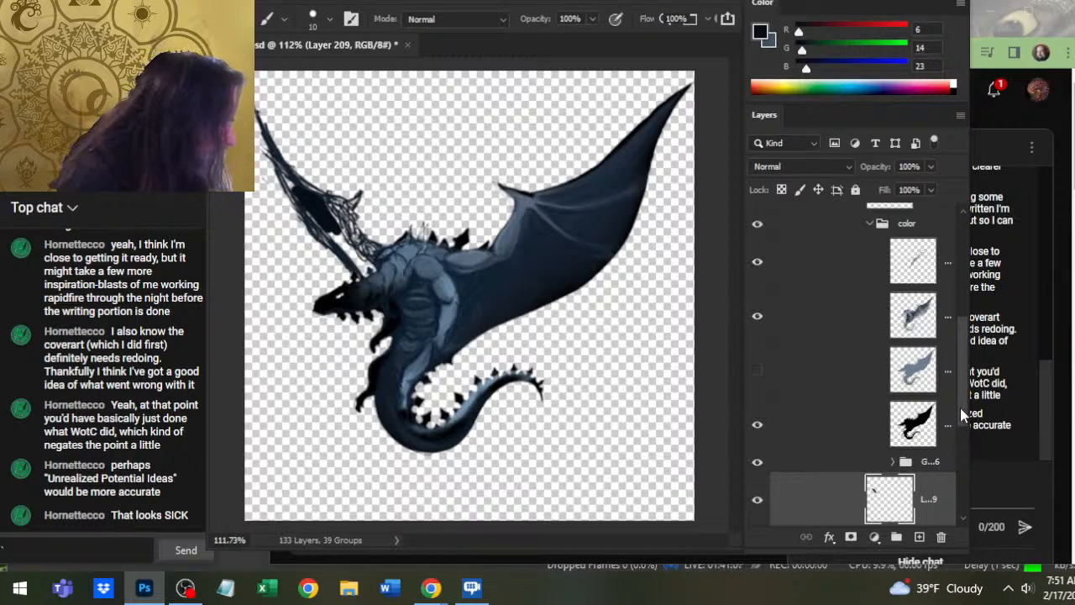
- Move the new fill layer below the far-wing sketch layer and extend the dark fill across the wing's middle and outer part
scroll(923, 442, "down", 2)
left_click_drag(850, 392, 840, 464)
left_click_drag(343, 206, 329, 221)
mouse_move(289, 186)
left_mouse_down()
mouse_move(290, 153)
mouse_move(285, 161)
left_mouse_up()
- Erase the overspill along the far wing's upper outer edge and fill the lower membrane with the dark color
key("e")
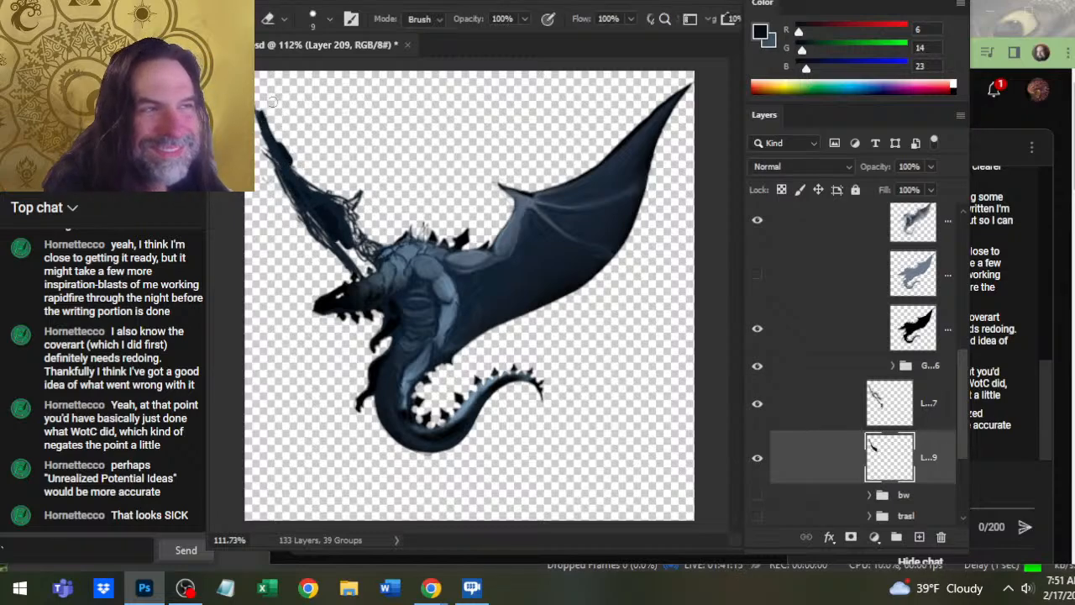
mouse_move(277, 110)
left_mouse_down()
mouse_move(275, 138)
mouse_move(293, 158)
left_mouse_up()
key("b")
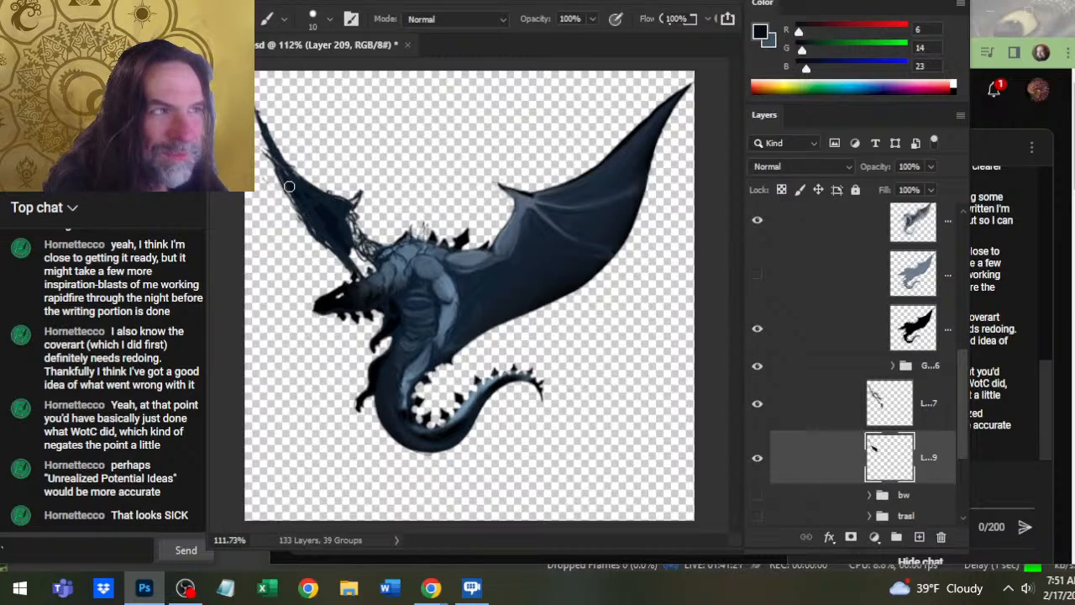
mouse_move(312, 227)
left_mouse_down()
mouse_move(358, 265)
mouse_move(348, 205)
mouse_move(358, 198)
mouse_move(341, 233)
left_mouse_up()
- Reduce the brush to 6 px and fill the far wing's shoulder joint and outer lower edge
key("bracketleft")
key("bracketleft")
key("bracketleft")
key("bracketleft")
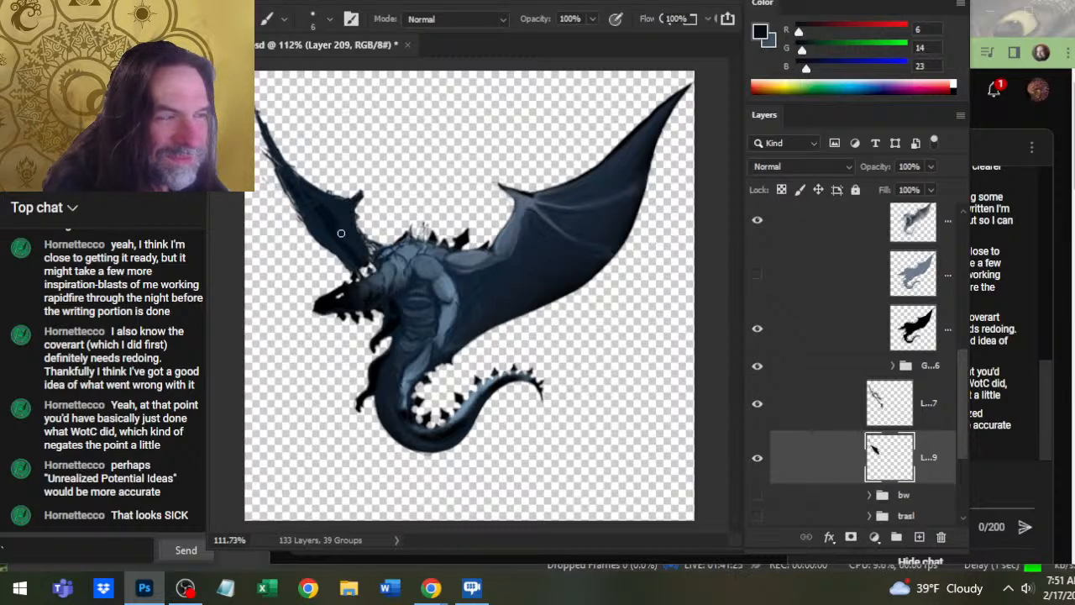
left_click_drag(369, 267, 353, 274)
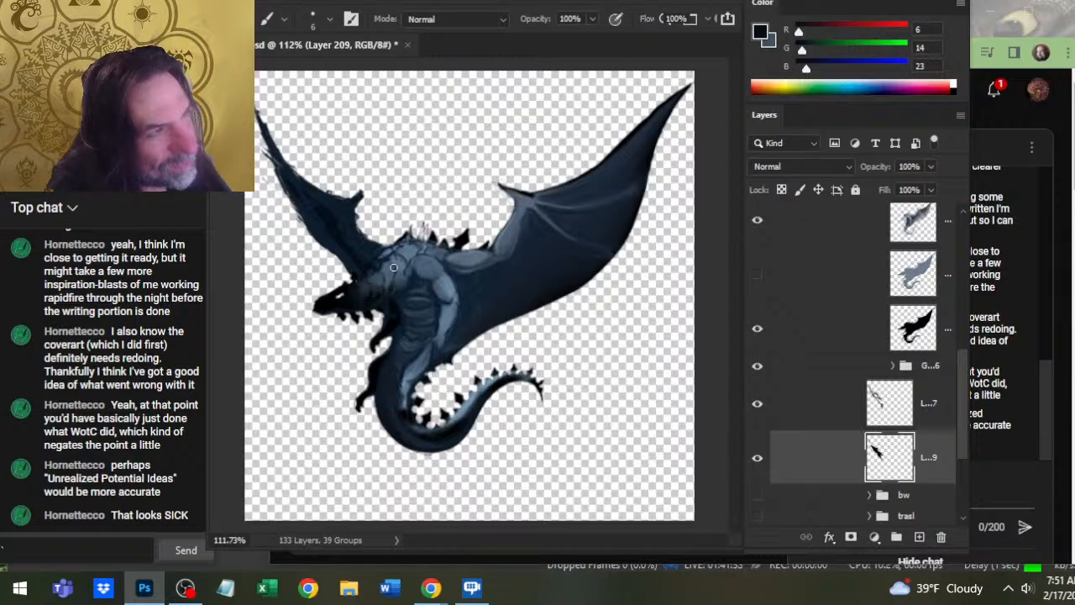
left_click_drag(274, 173, 299, 210)
left_click_drag(264, 152, 295, 200)
- Erase the ragged overspill on the far wing's outer lower edge and repaint the arm toward the tip
key("e")
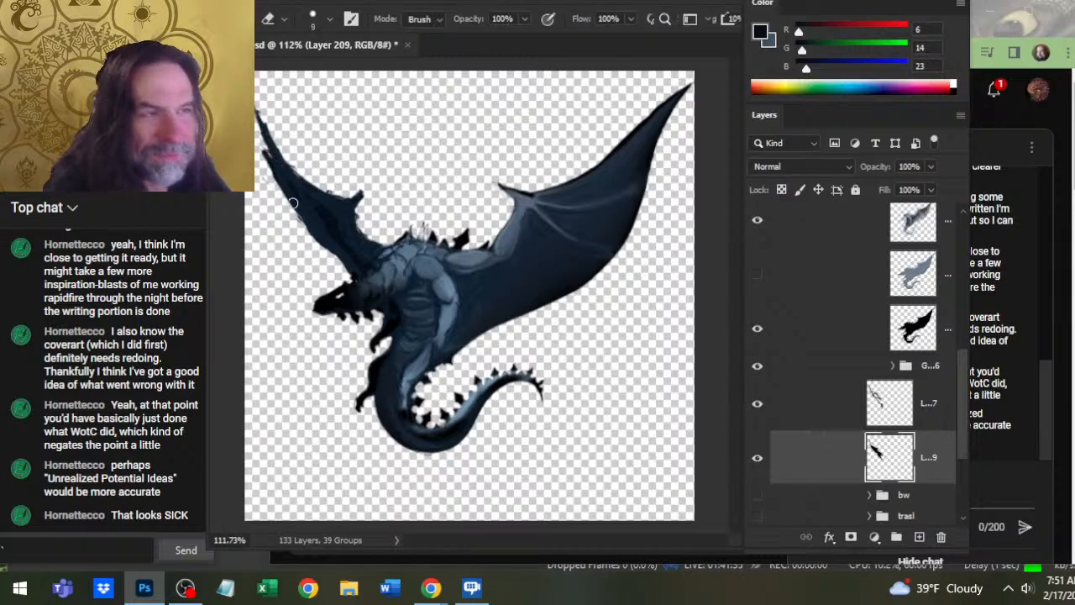
left_click_drag(266, 154, 284, 202)
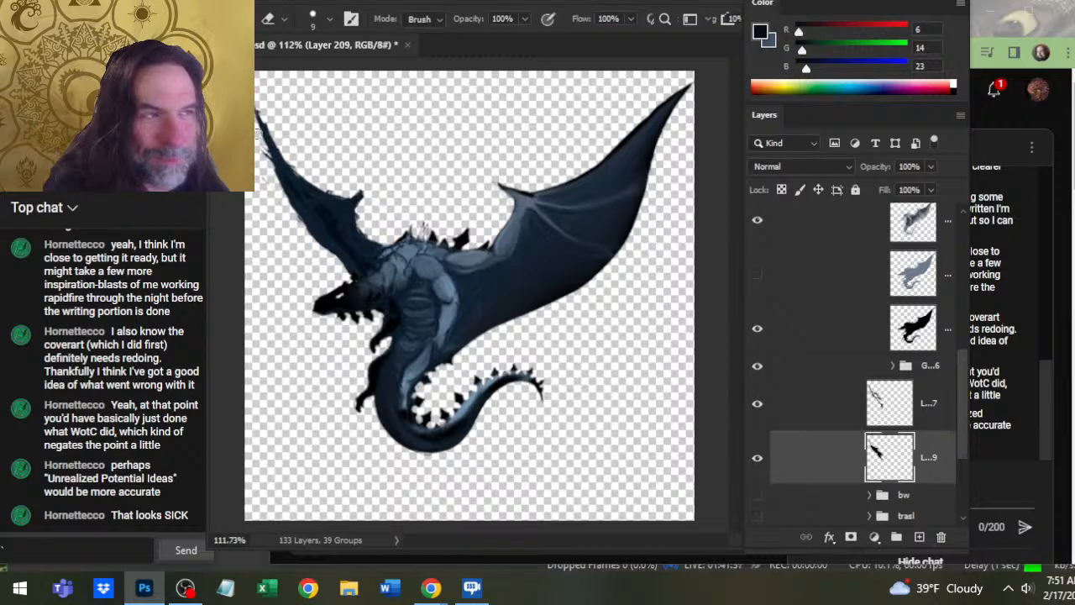
key("b")
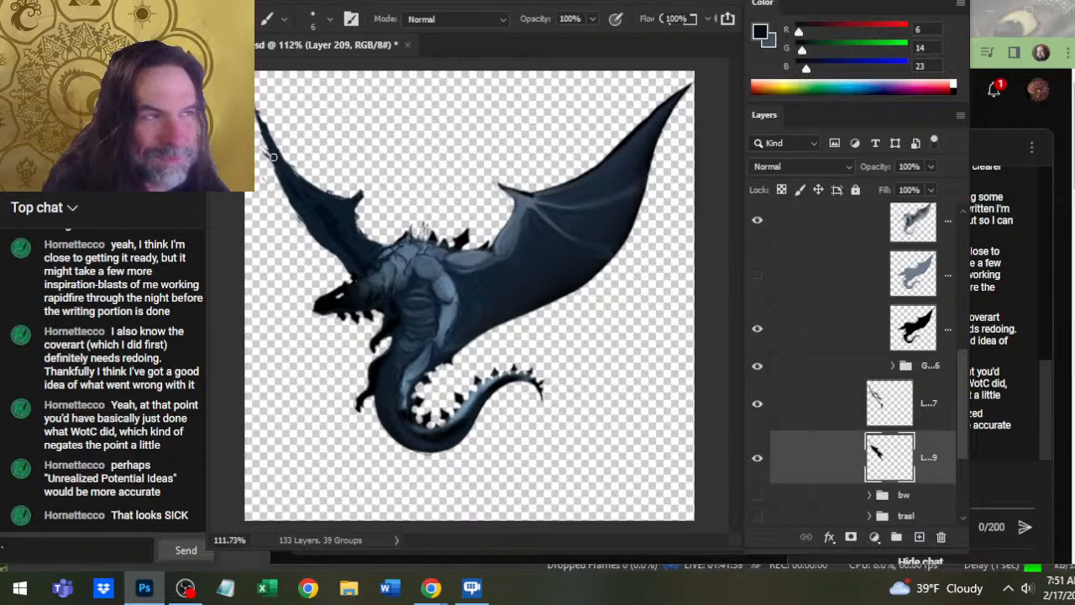
left_click_drag(272, 157, 257, 117)
key("e")
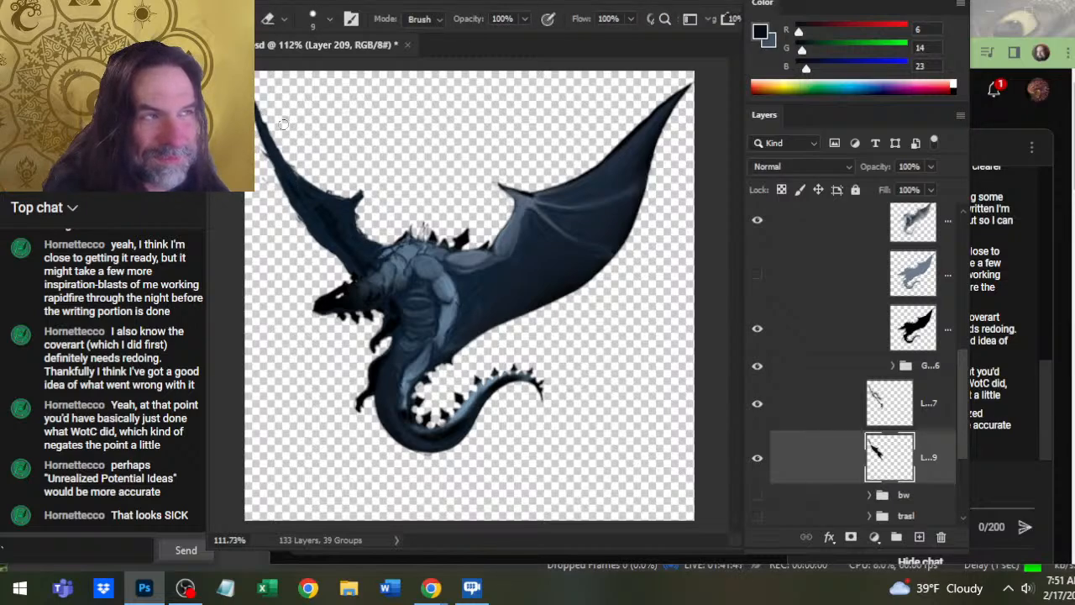
key("b")
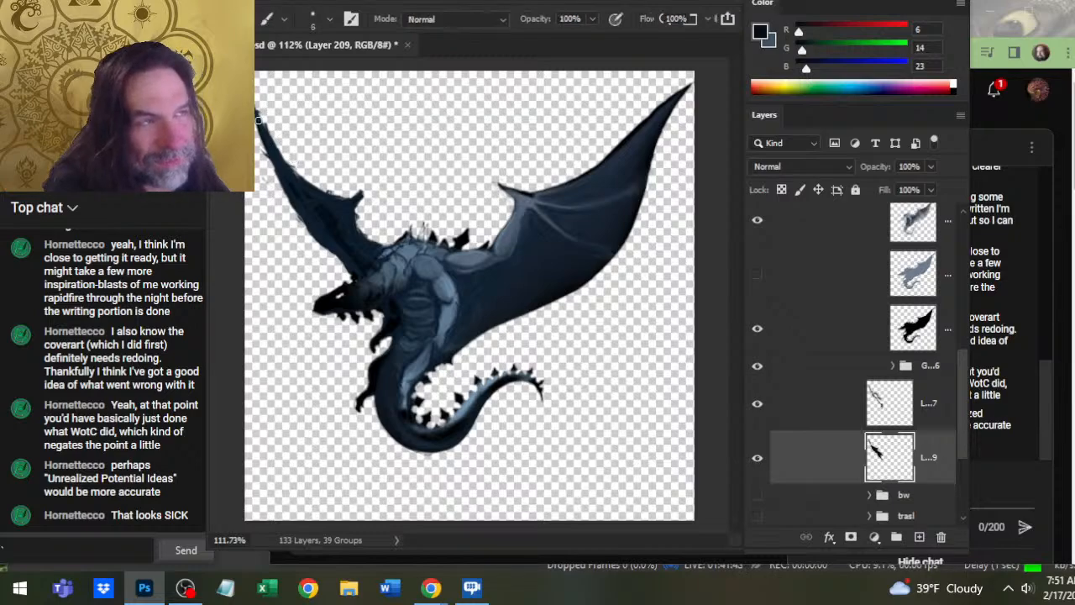
- Trim the far wing's tip and the upper edge beside the claw with the Eraser
key("e")
left_click_drag(257, 108, 270, 136)
key("b")
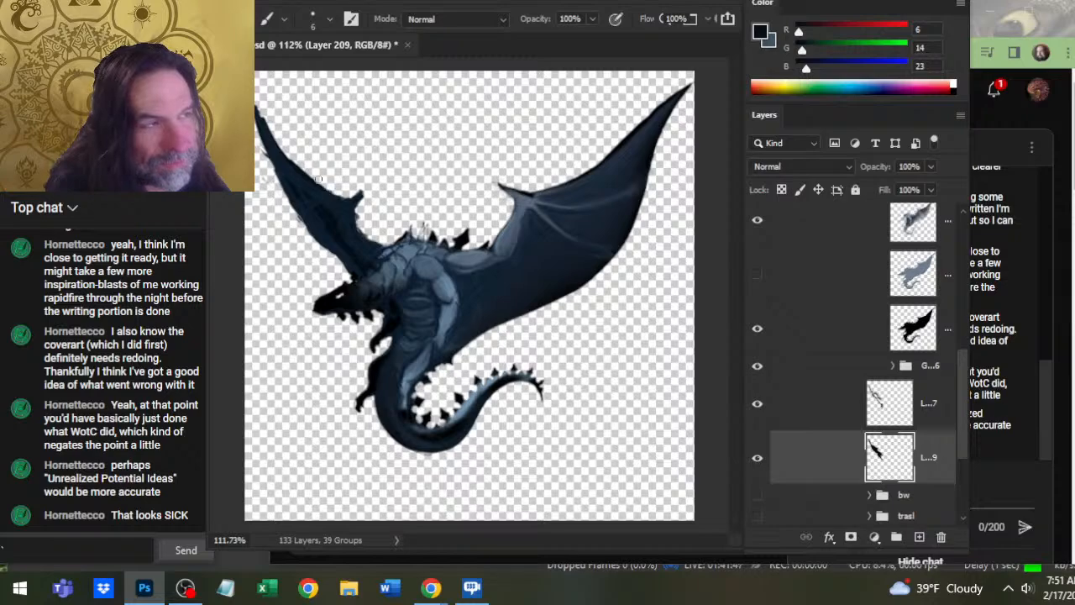
key("e")
mouse_move(328, 181)
left_mouse_down()
mouse_move(293, 149)
mouse_move(318, 178)
left_mouse_up()
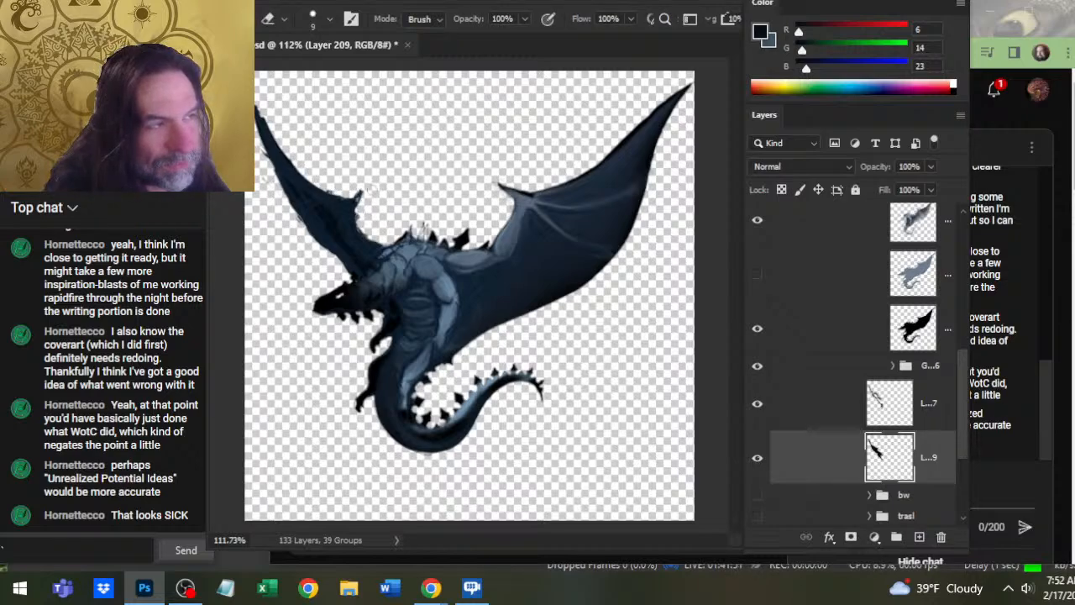
- Try to reshape the far wing's tip with a dark brush stroke
key("b")
left_click_drag(267, 127, 259, 100)
key("e")
key("ctrl+z")
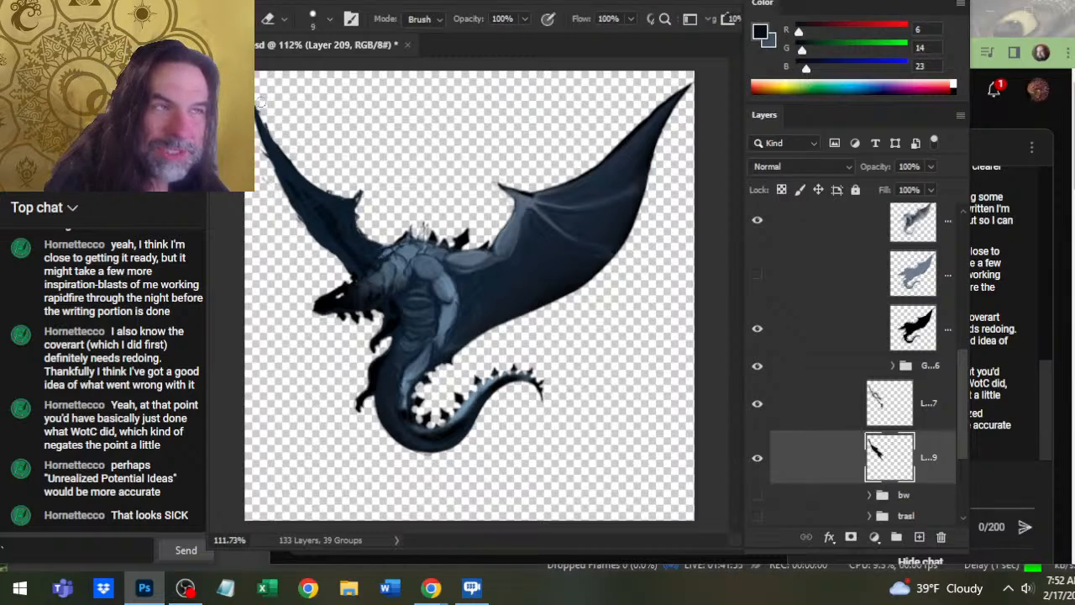
- Paint over the upper edge between the far wing's tip and claw, and smooth its contour with the Eraser
key("b")
mouse_move(283, 156)
left_mouse_down()
mouse_move(263, 126)
mouse_move(281, 136)
left_mouse_up()
key("e")
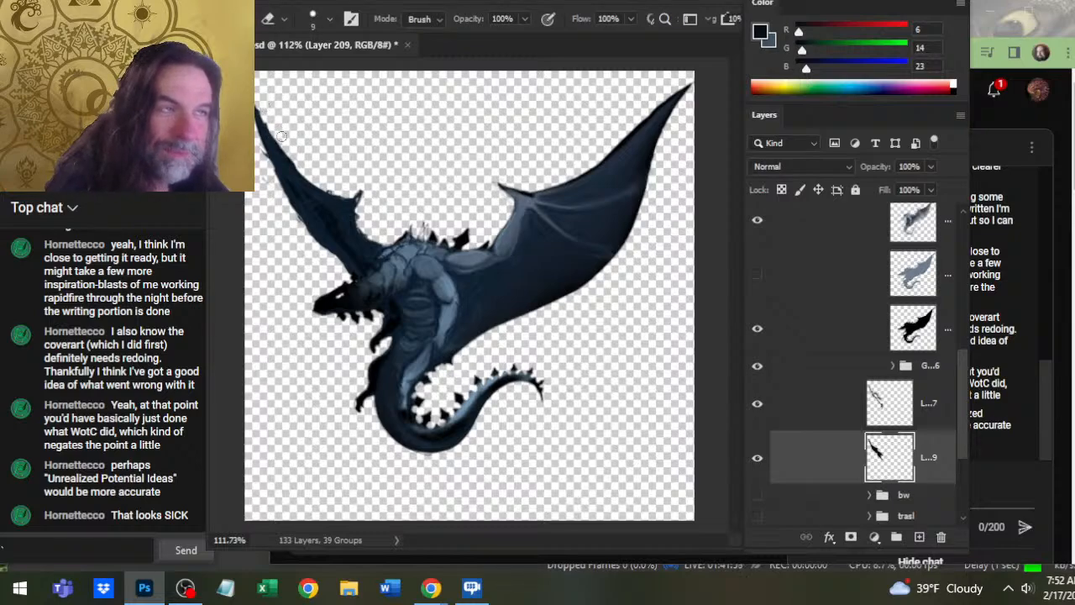
key("b")
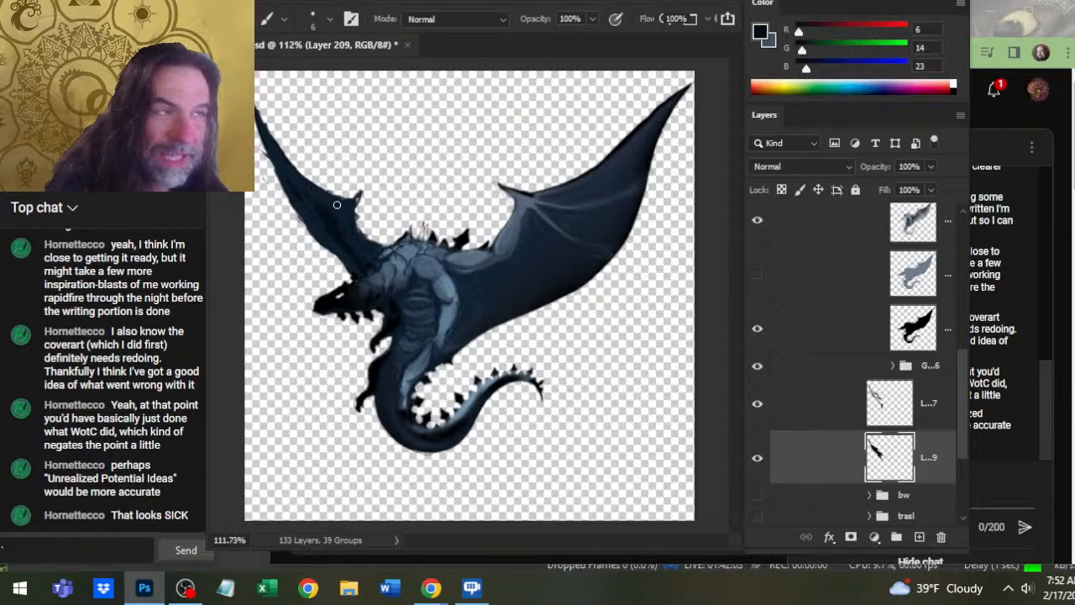
left_click_drag(337, 205, 315, 188)
key("e")
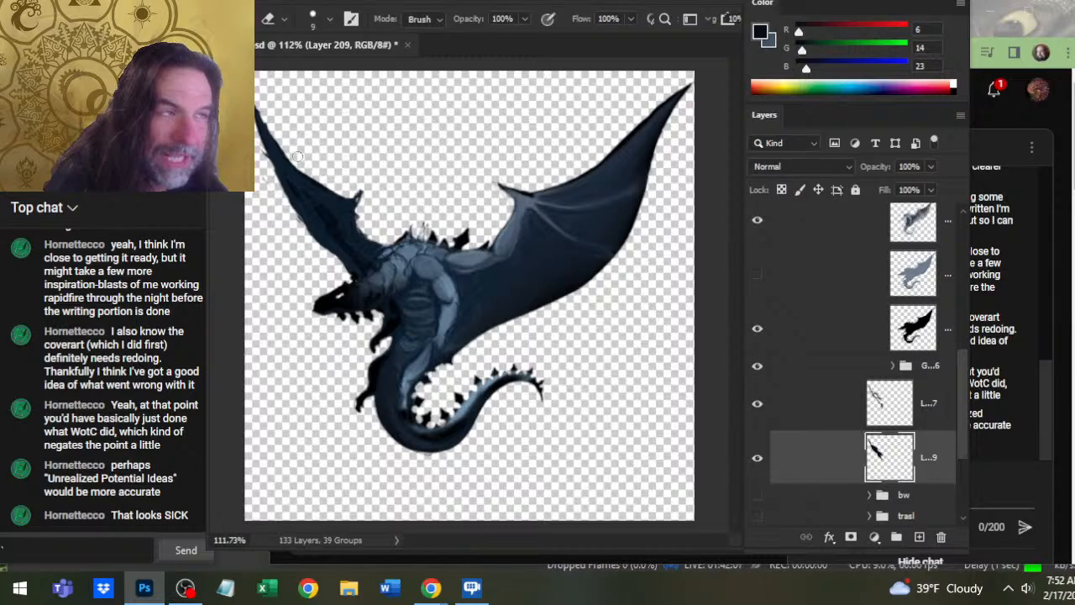
left_click_drag(300, 159, 327, 178)
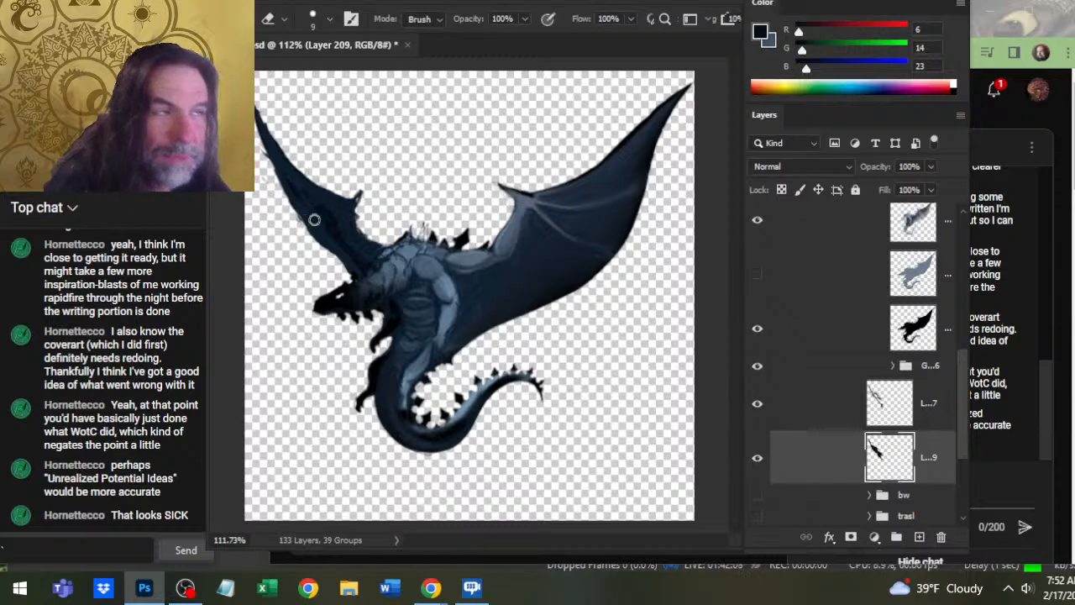
- Refine the far wing's upper edge beside the claw with the dark brush, and trim its contours with the Eraser
key("b")
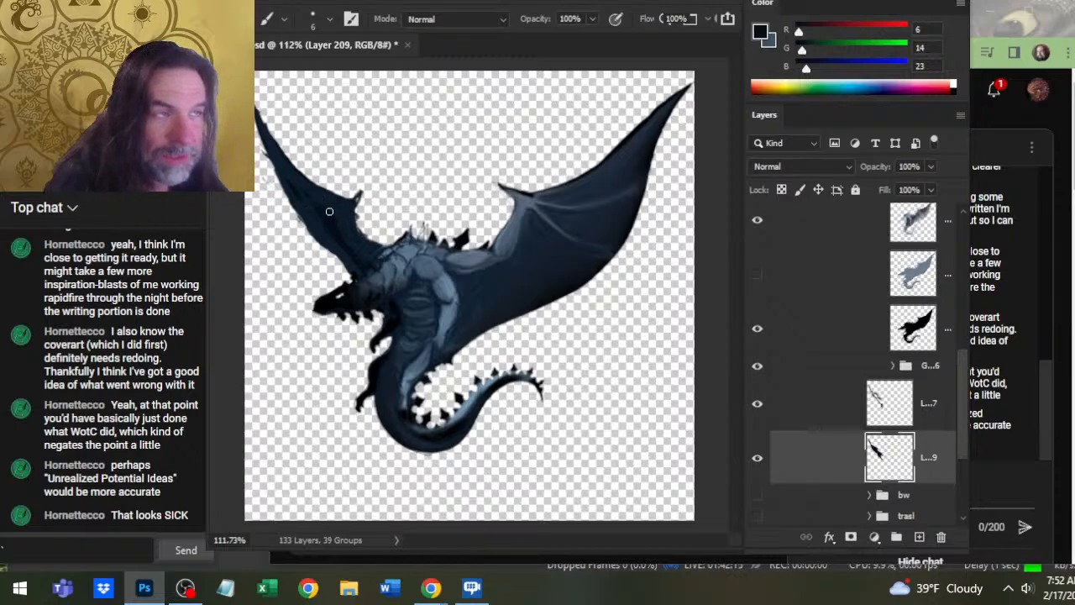
key("e")
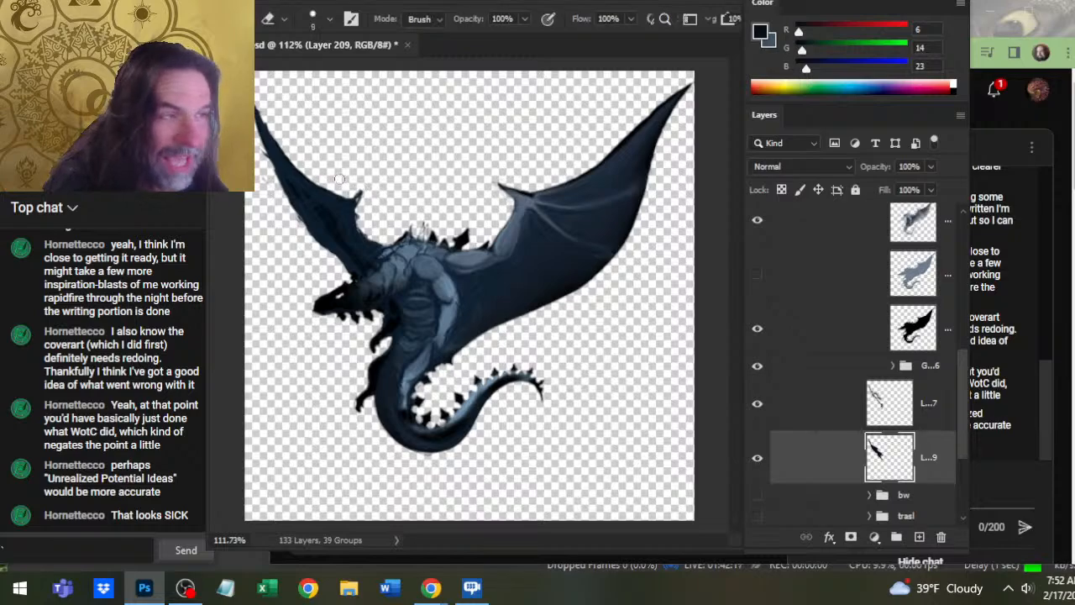
key("b")
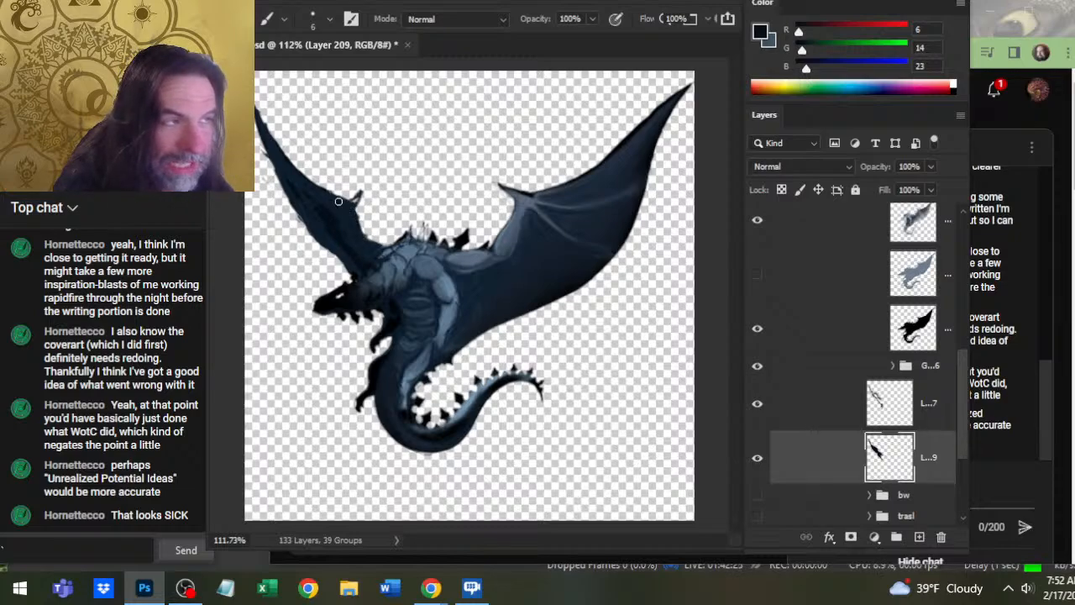
key("e")
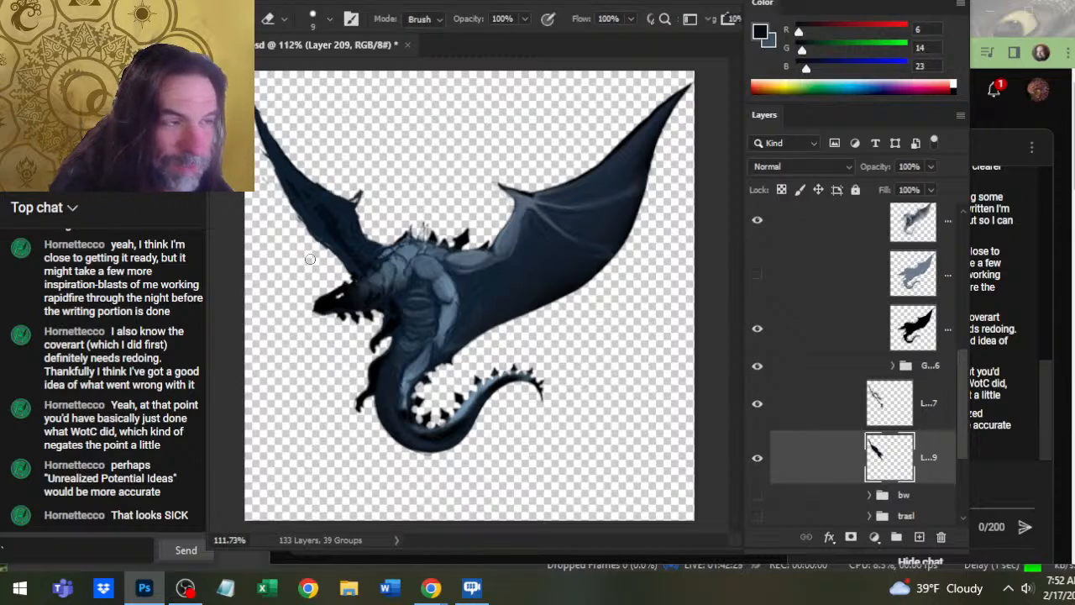
key("b")
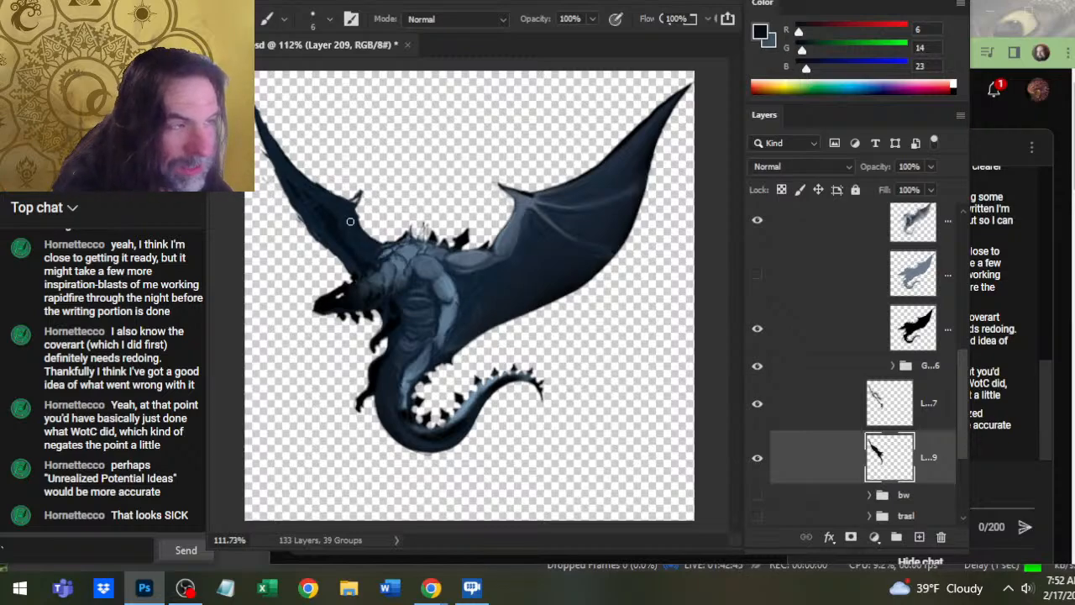
- Shape the far wing's claw and the inner edge below it, alternating dark brush strokes with the Eraser
key("e")
key("b")
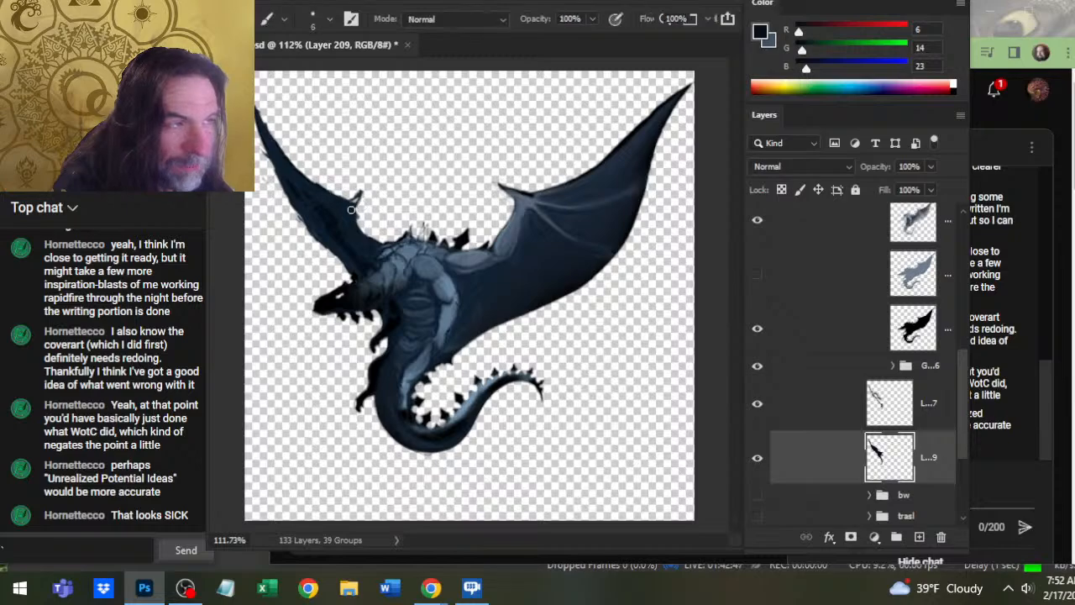
key("e")
key("b")
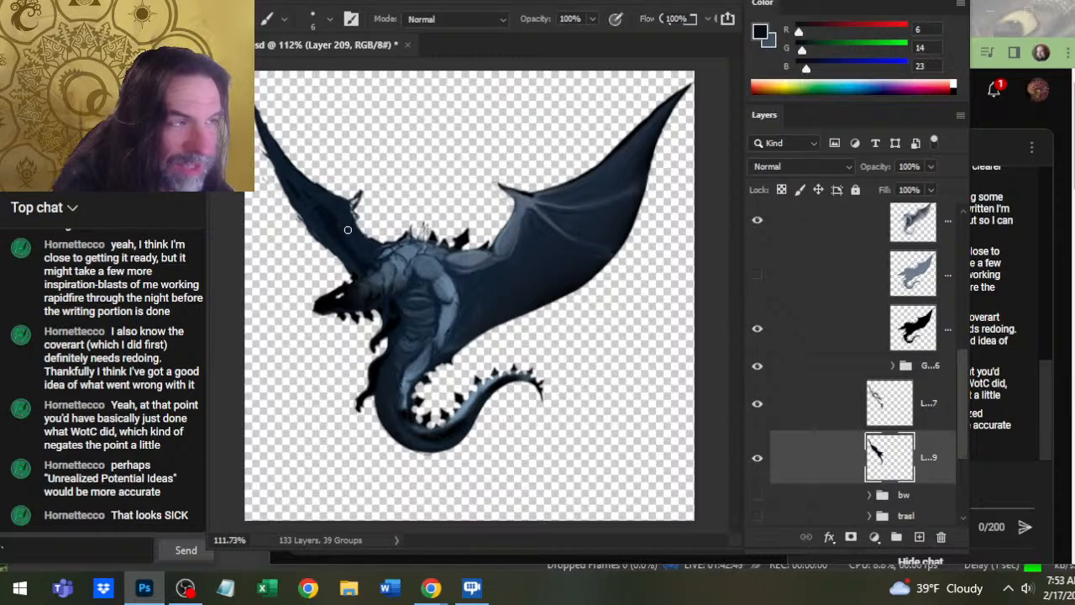
key("e")
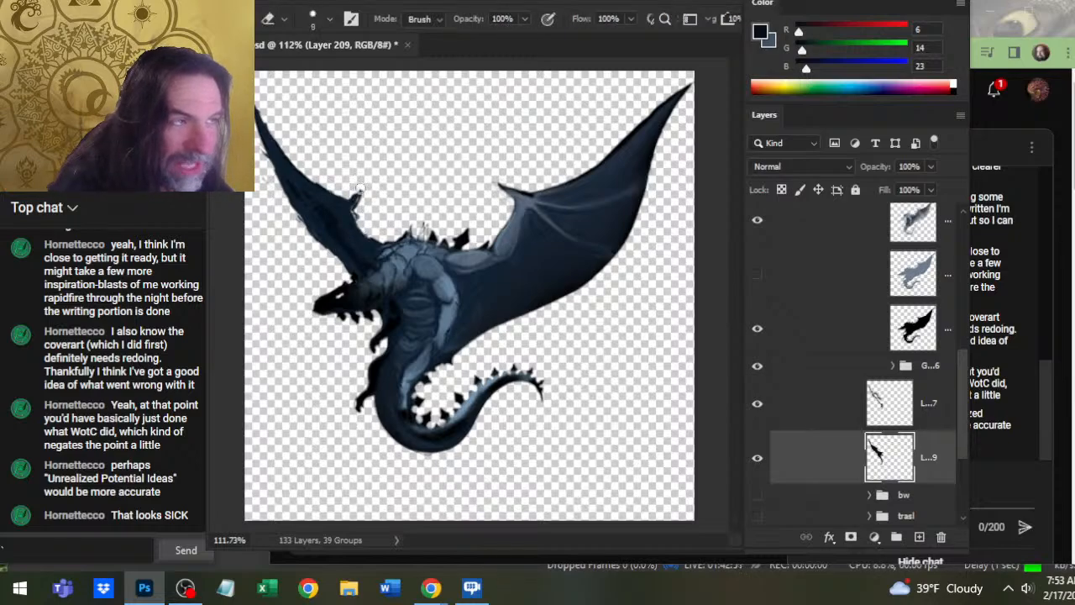
key("b")
key("e")
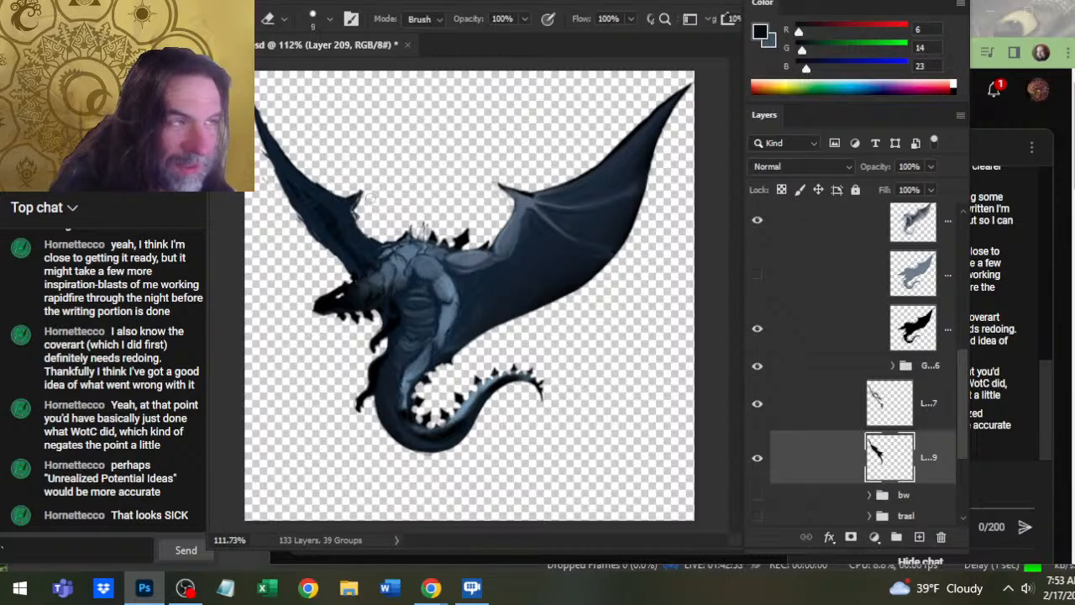
left_click_drag(355, 208, 360, 192)
key("b")
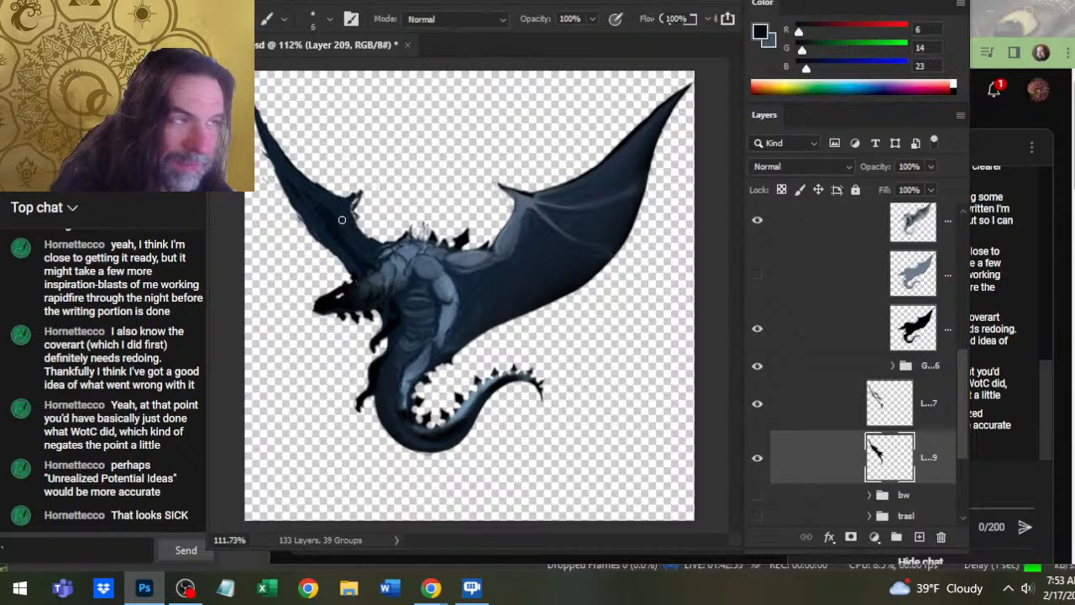
key("e")
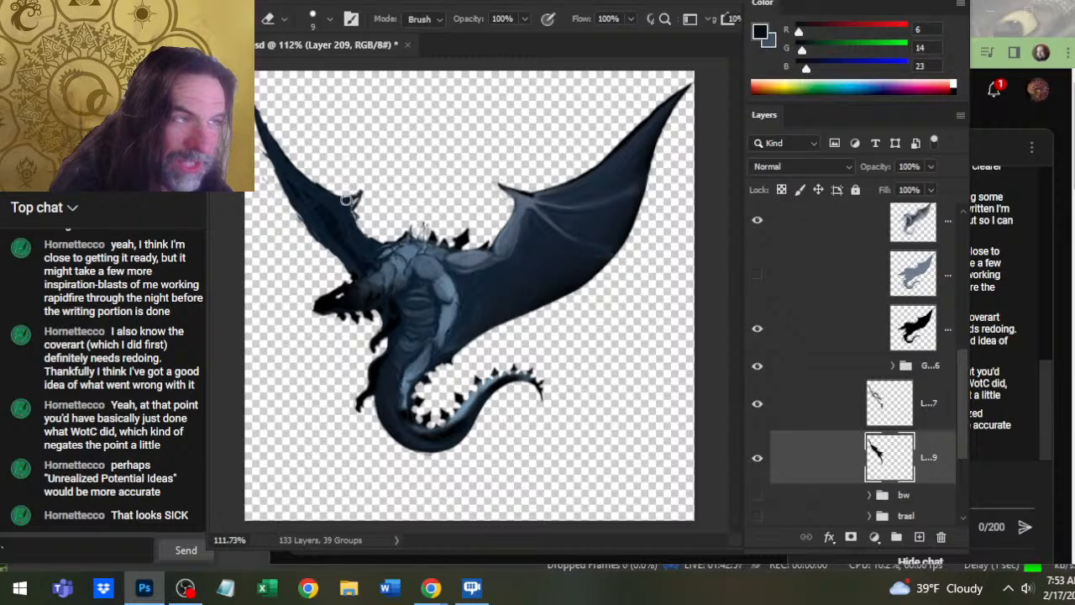
key("b")
- Smudge the far wing's outer lower edge and touch up the dark paint around the wing base and neck
key("r")
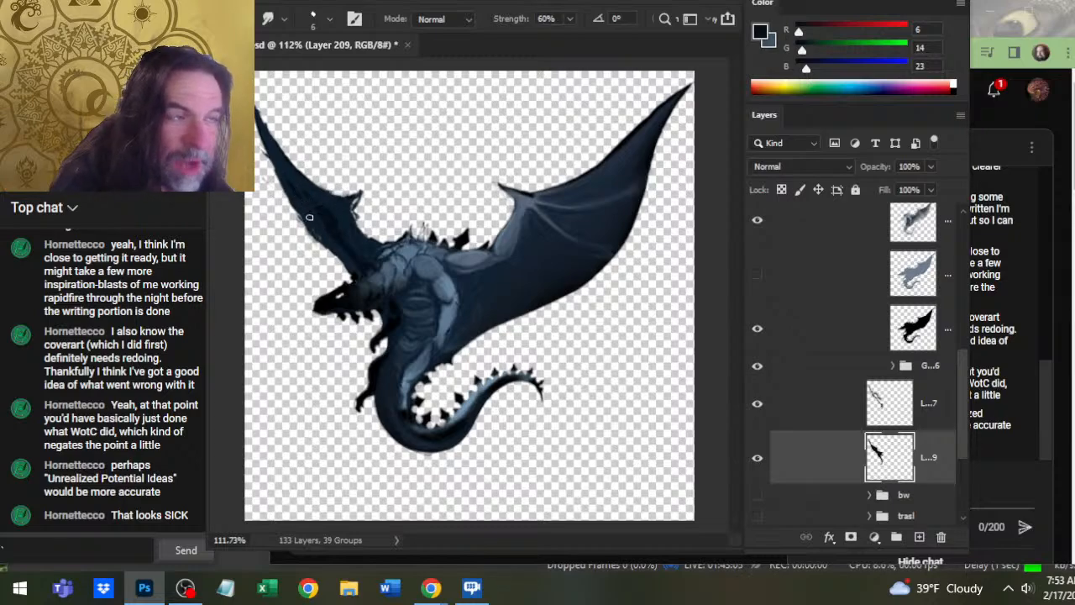
key("b")
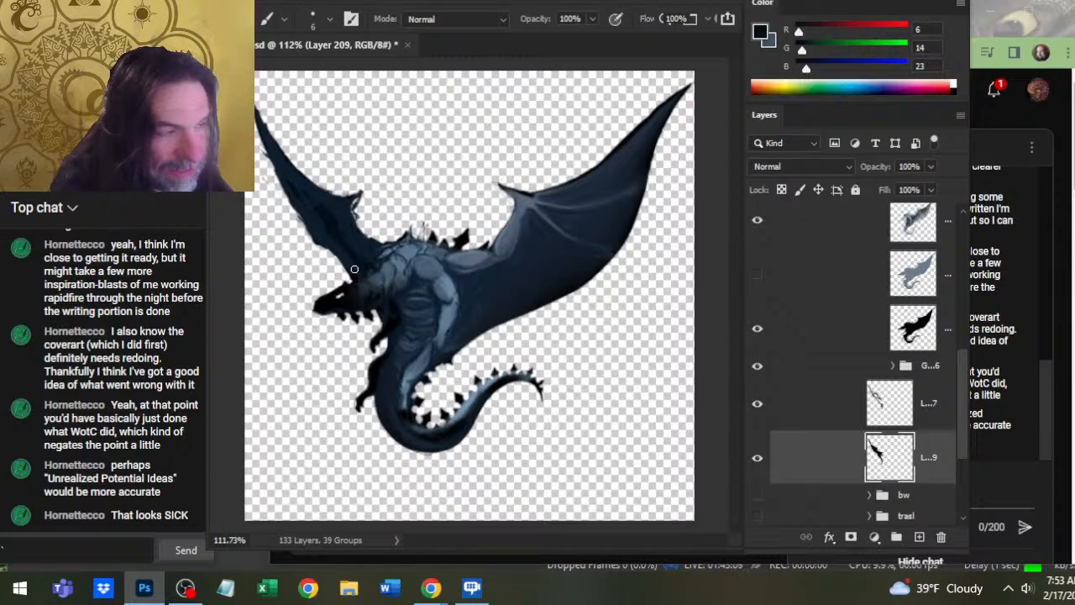
left_click_drag(378, 313, 378, 328)
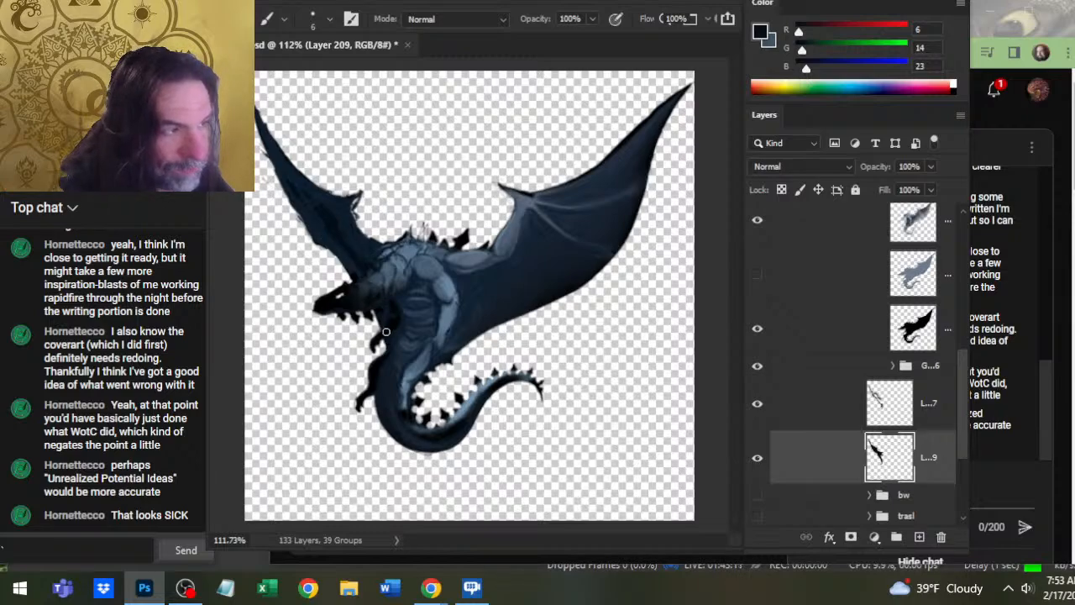
key("r")
- Clean up the far wing's lower edge just above the head with the Eraser and small dark brush strokes
key("e")
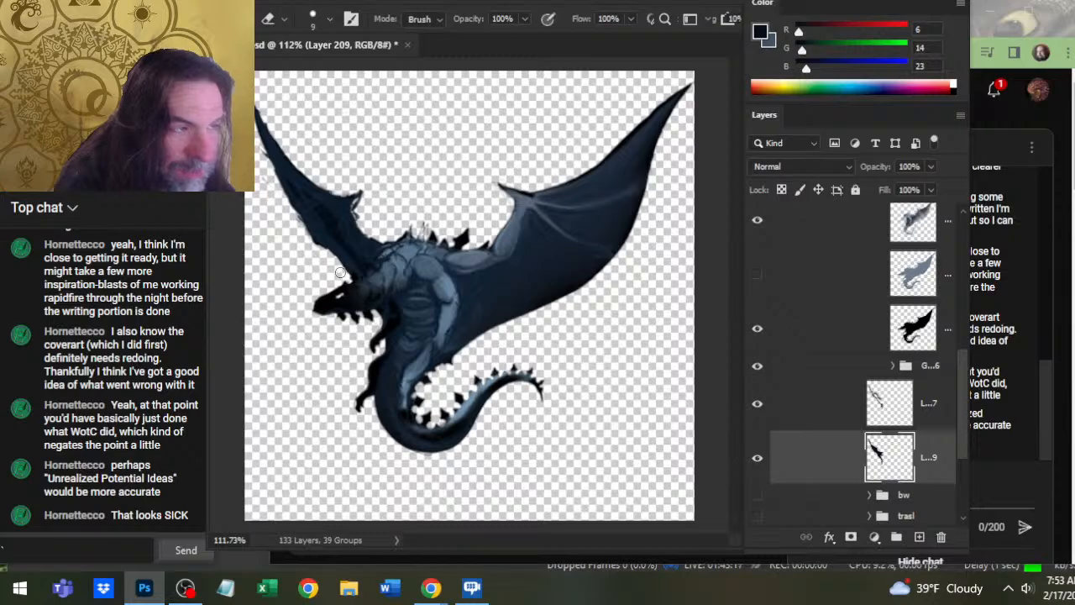
key("b")
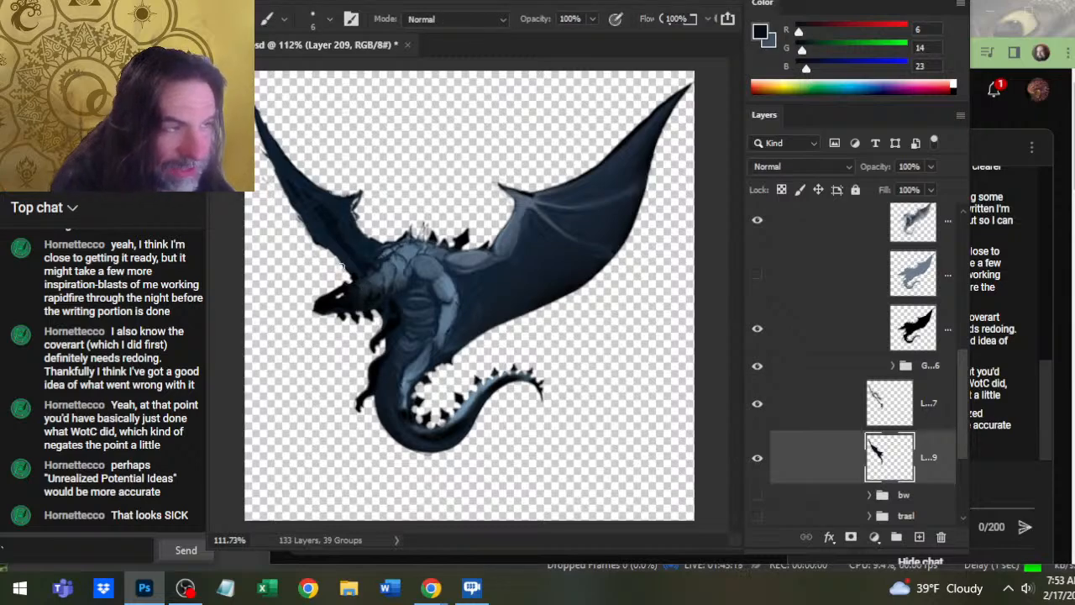
key("e")
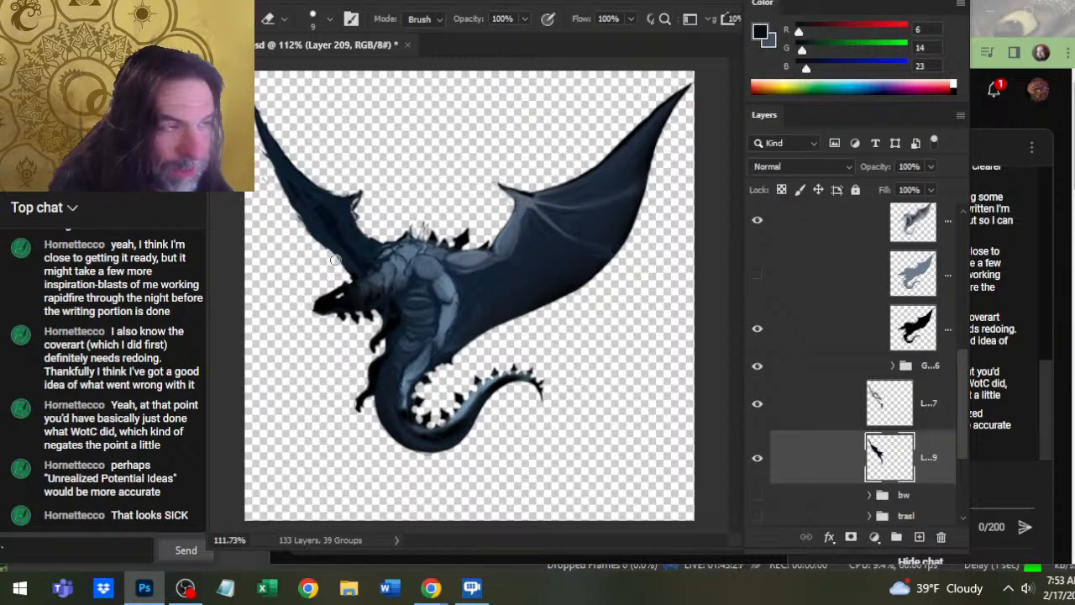
key("b")
key("e")
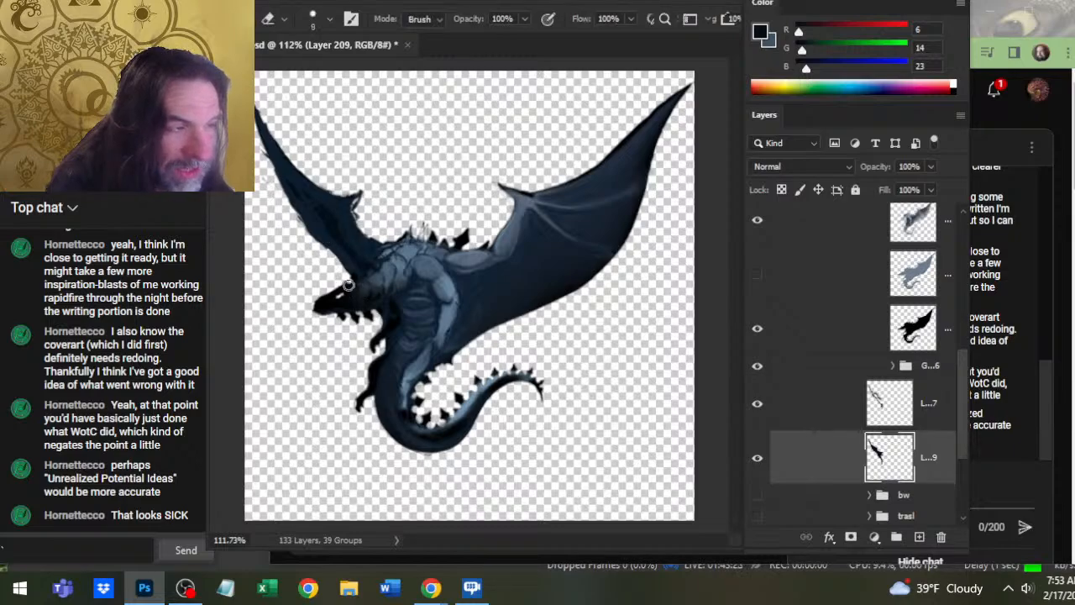
key("b")
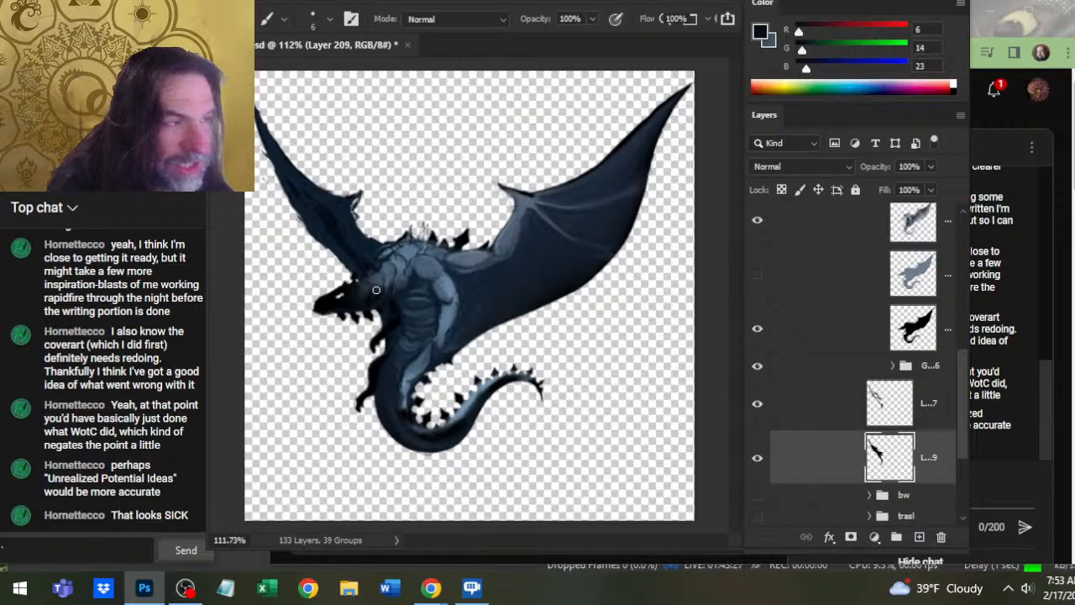
- Touch up the far wing's outer edge near the tip and its base above the head with the brush and Eraser
key("e")
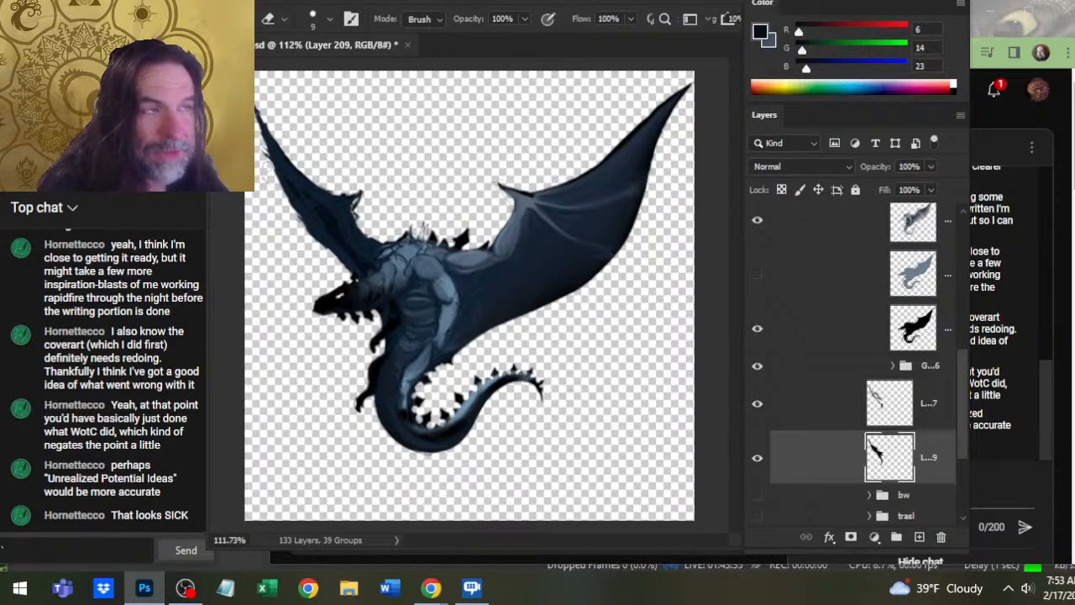
key("b")
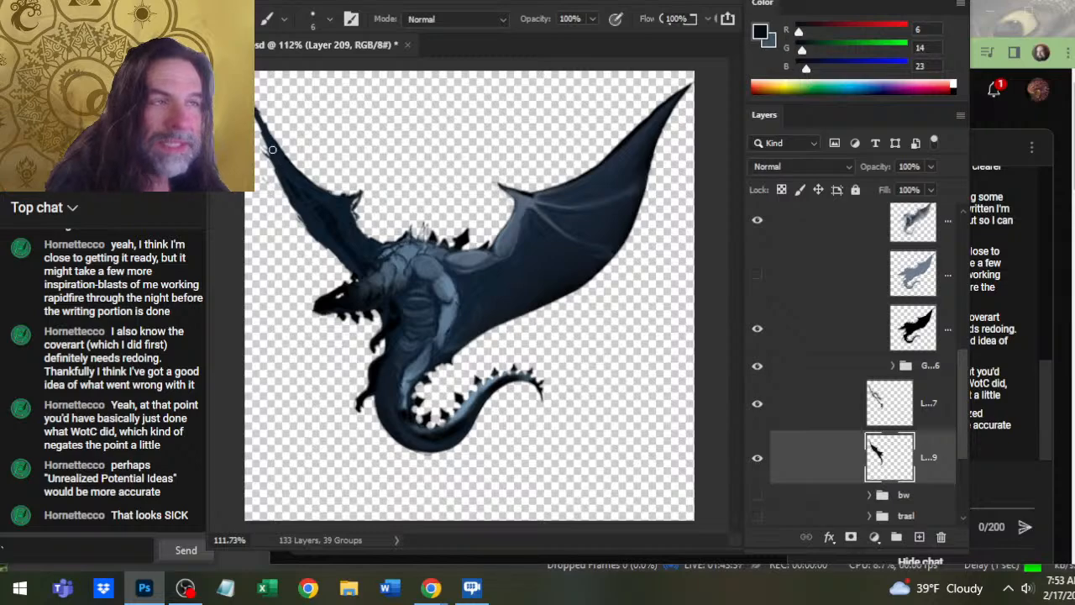
key("e")
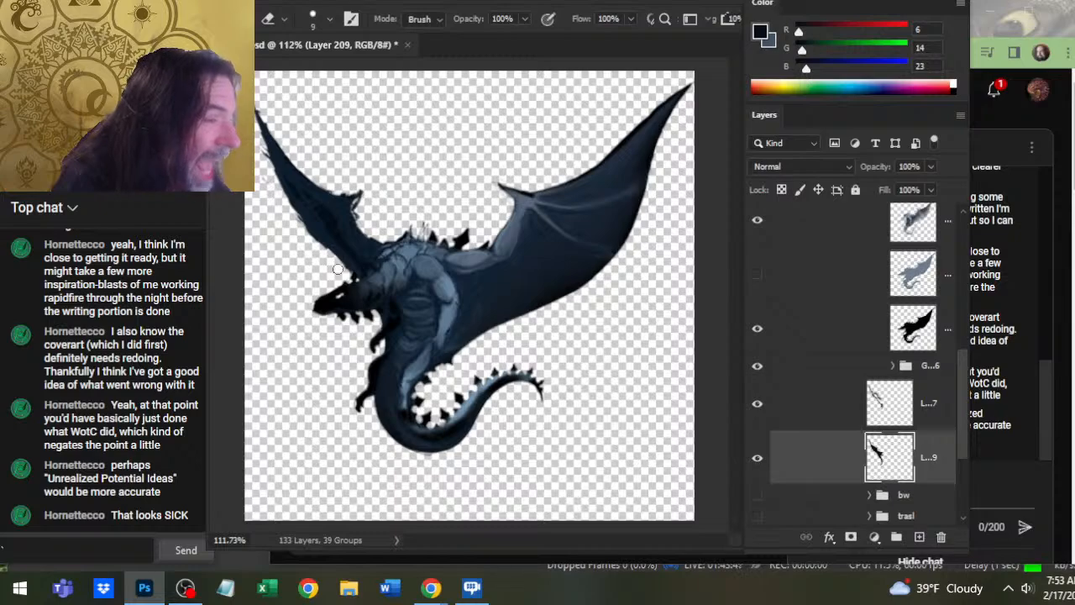
key("b")
key("bracketright")
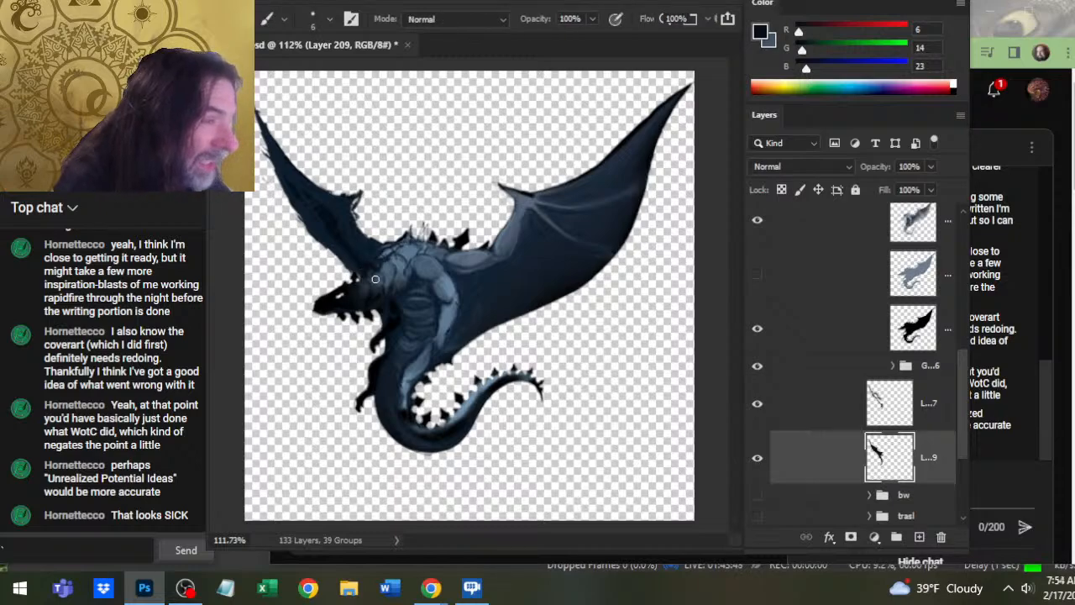
- Define the joint between the far wing and the shoulder with dark brush strokes, trimming the edge with the Eraser
key("e")
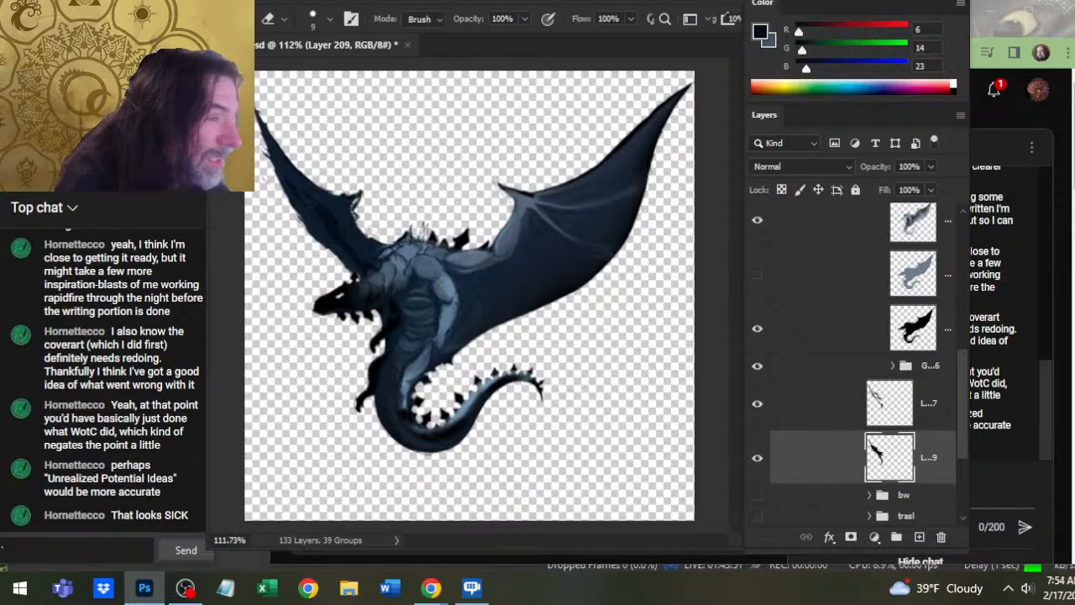
key("b")
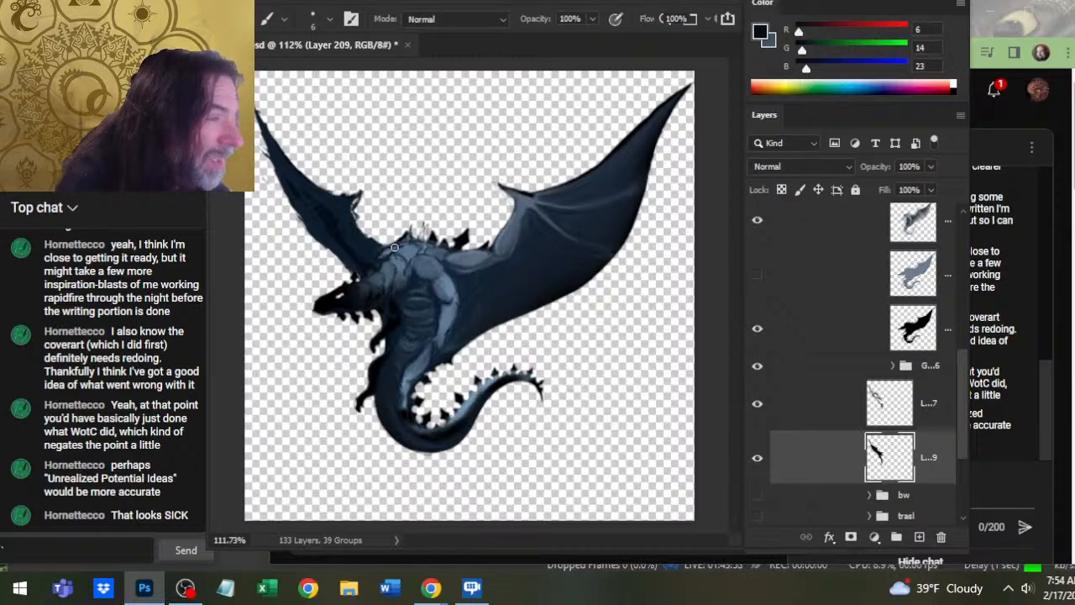
key("e")
key("b")
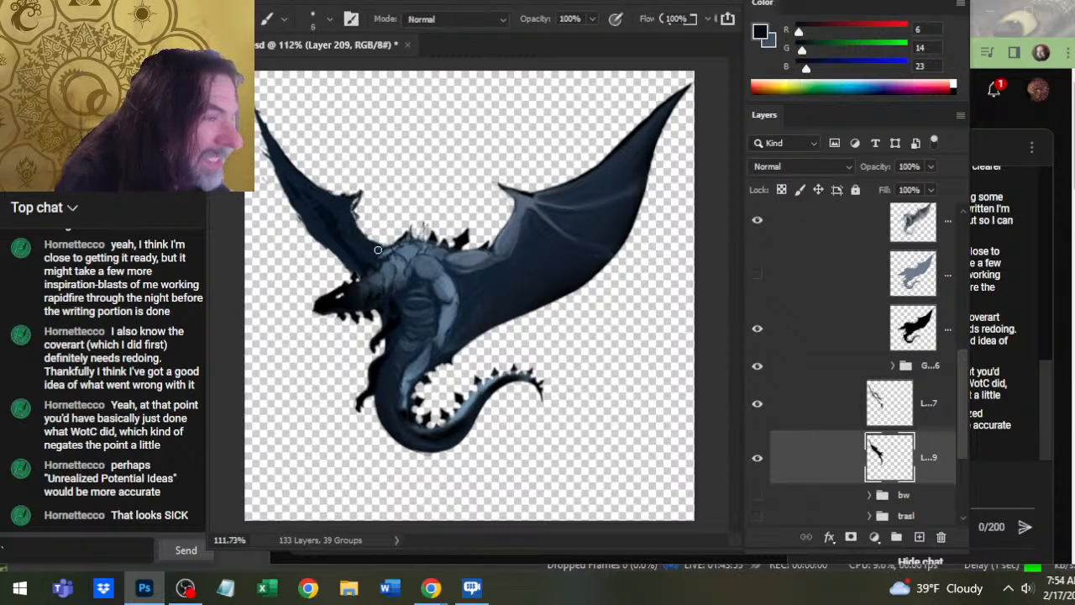
key("e")
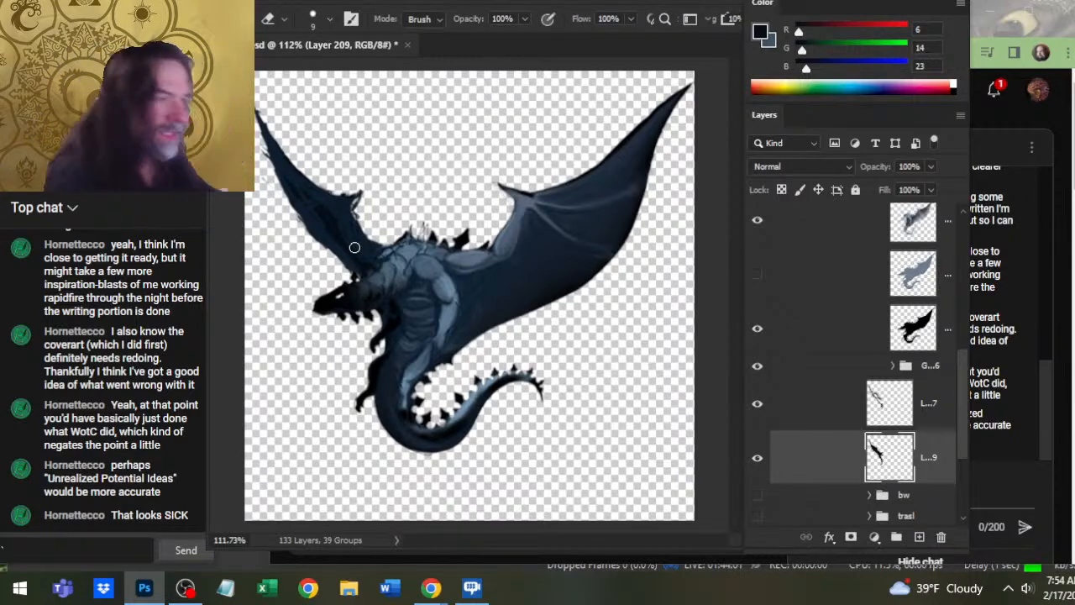
key("b")
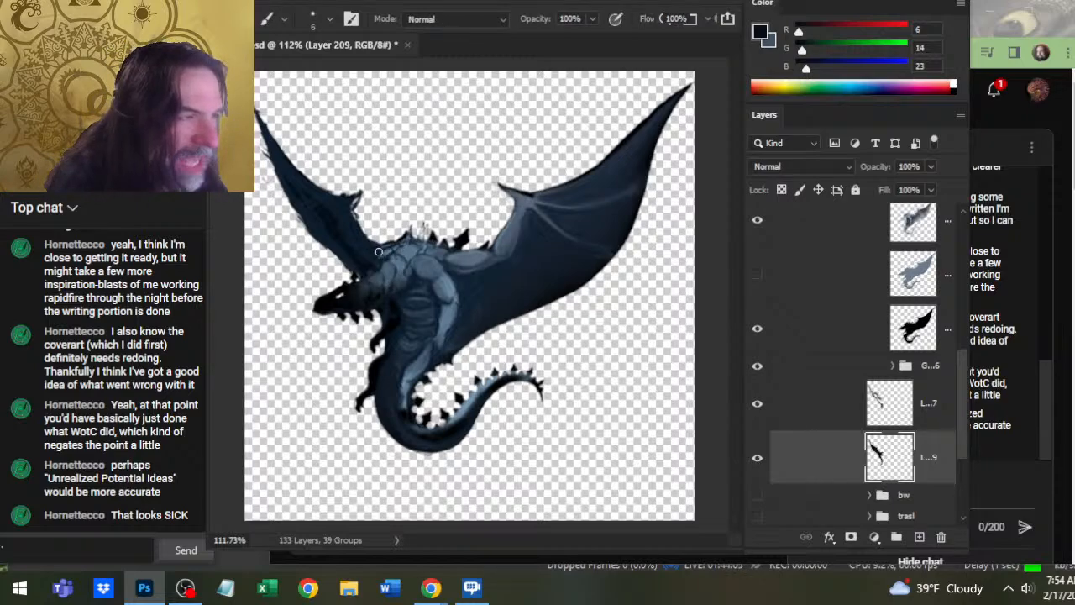
- Smudge the far wing's paint, then repaint the inner edge below the claw and clean it with the Eraser
key("r")
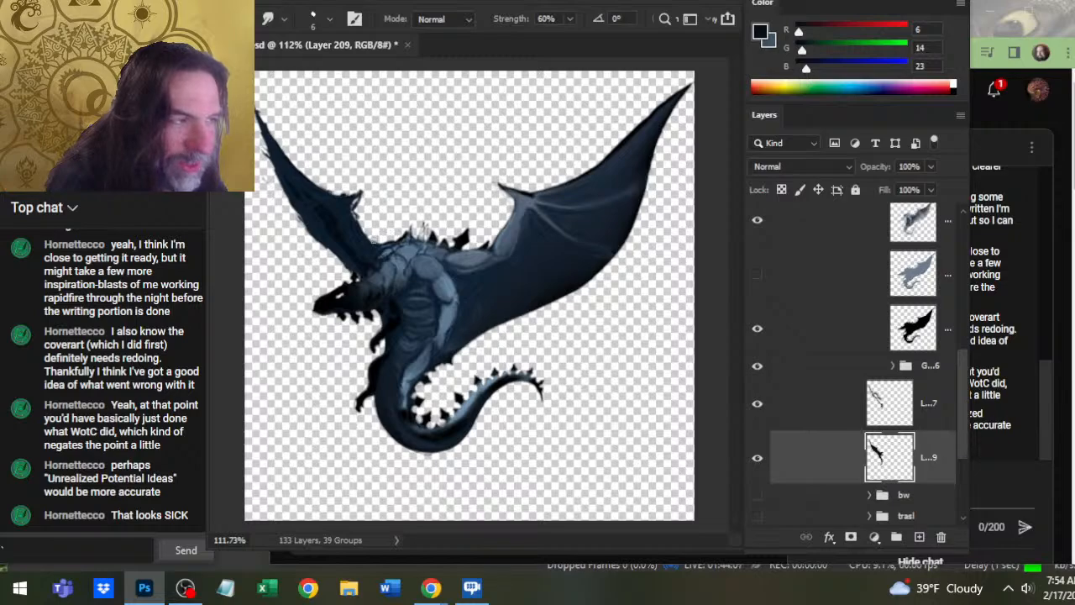
key("b")
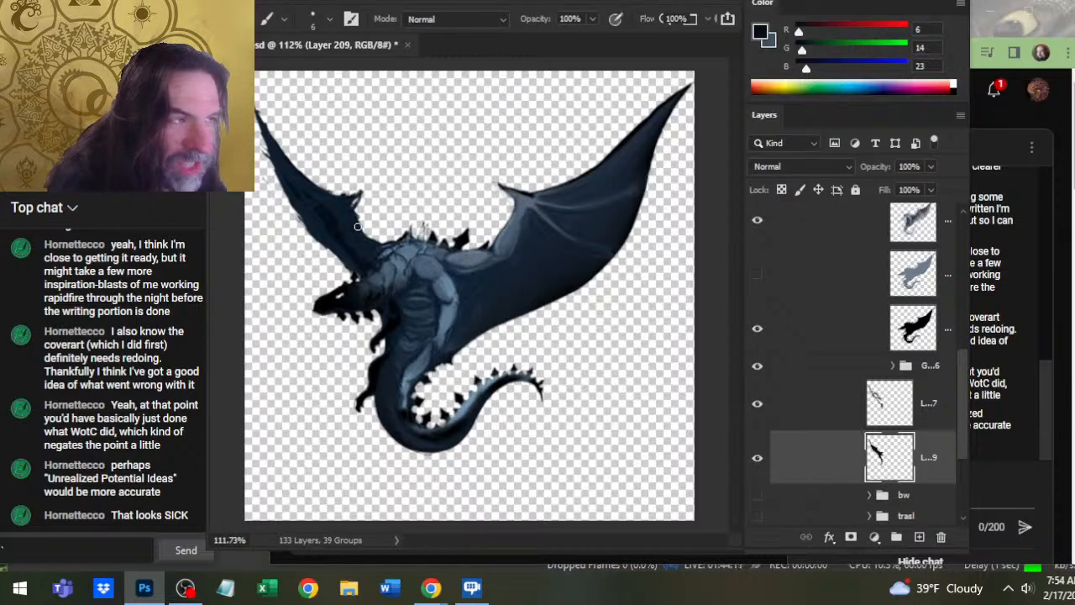
key("e")
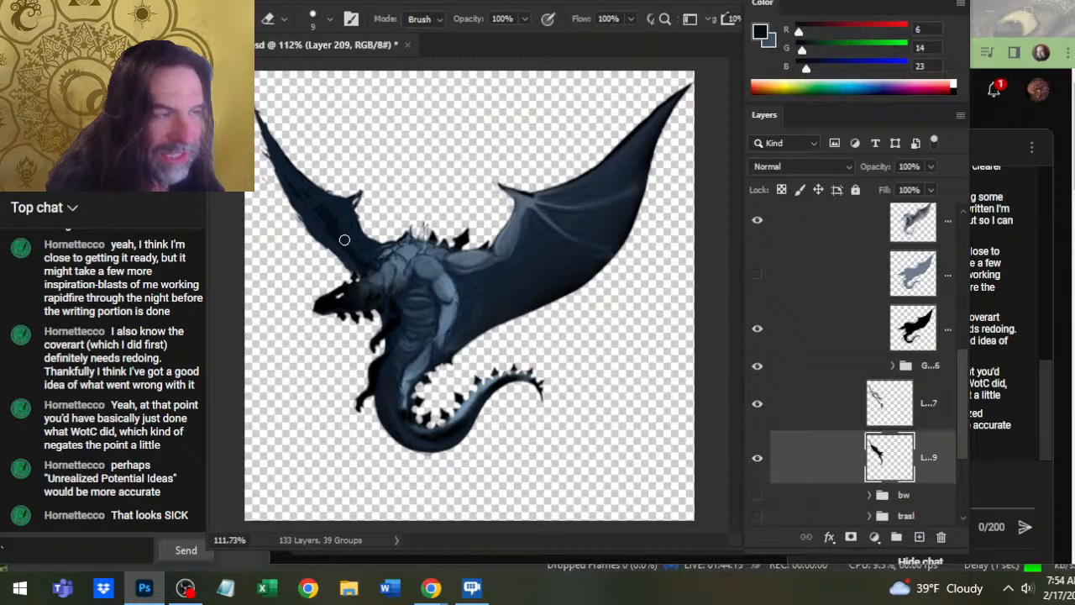
- Paint along the middle of the far wing's lower edge and trim the overspill with the Eraser
key("b")
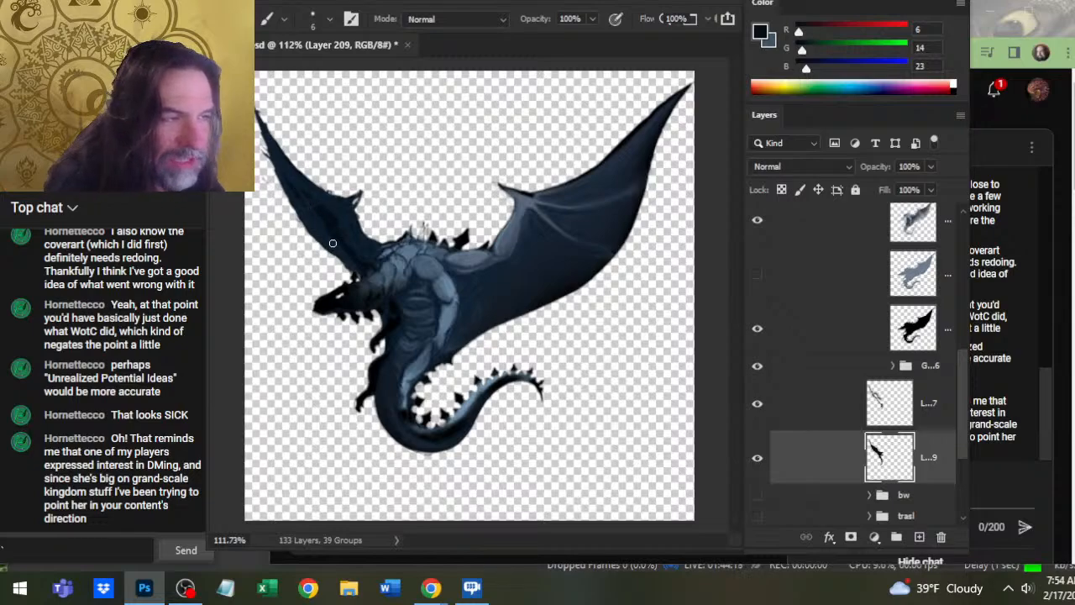
key("e")
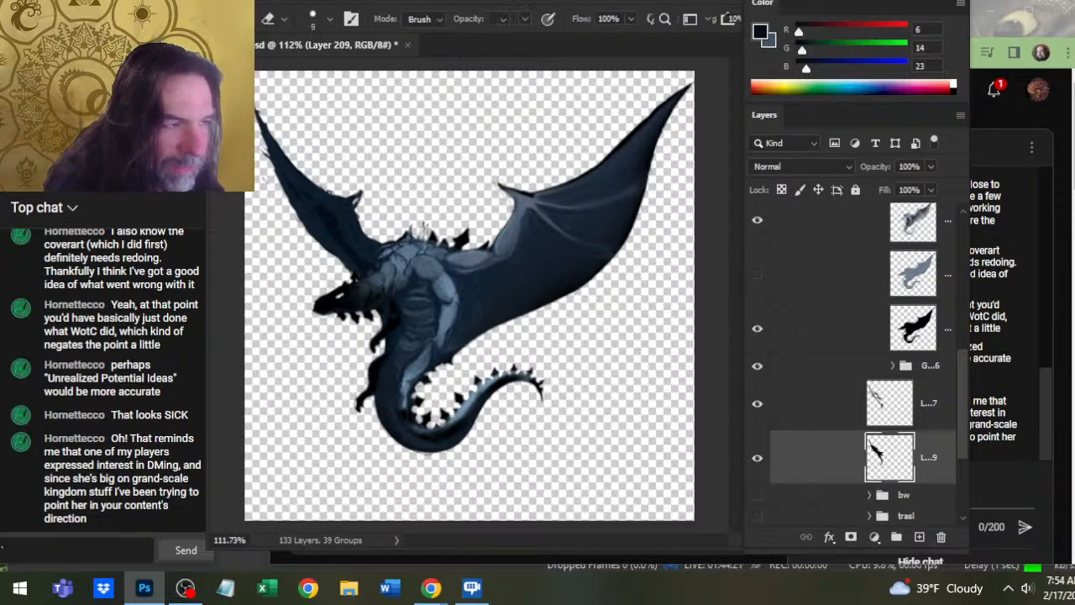
key("b")
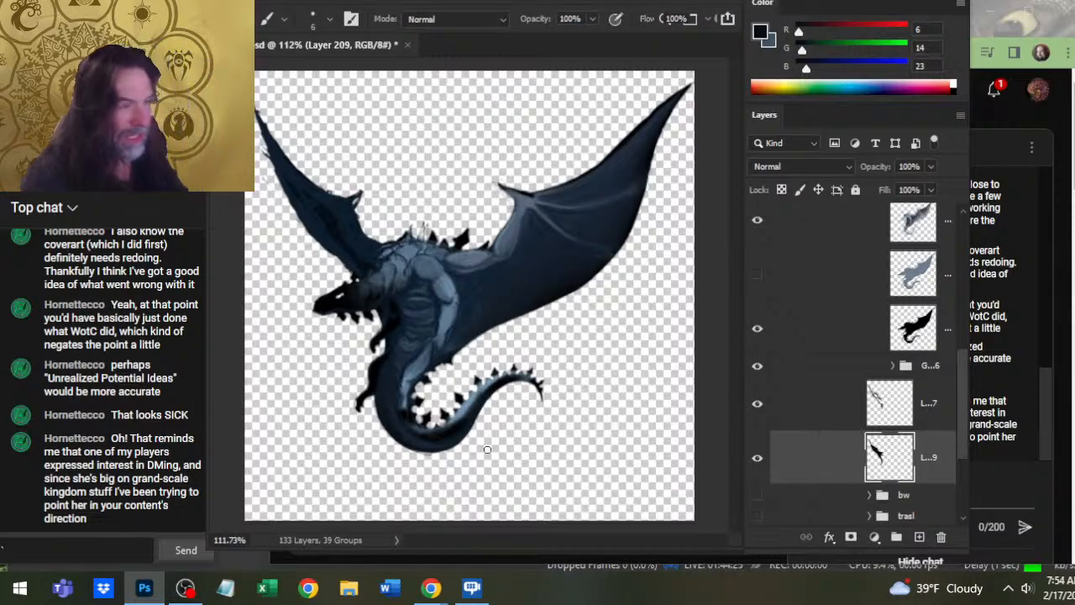
key("z")
left_click_drag(508, 334, 461, 324)
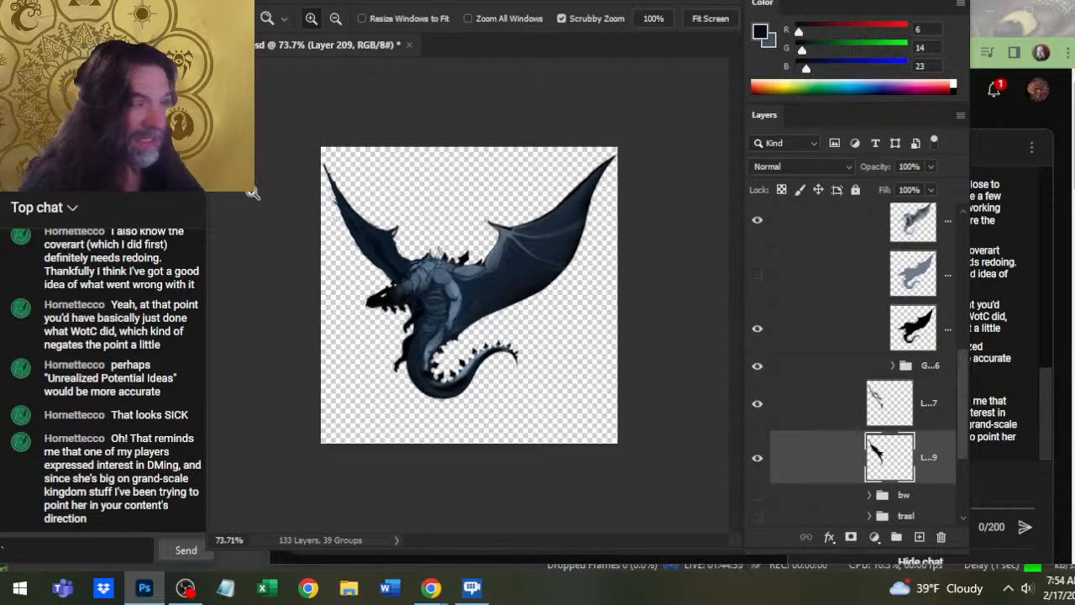
- Paint the far wing's narrow tip and both of its edges with dark strokes on Layer 209, using a 6 px brush
left_click_drag(354, 197, 372, 213)
key("b")
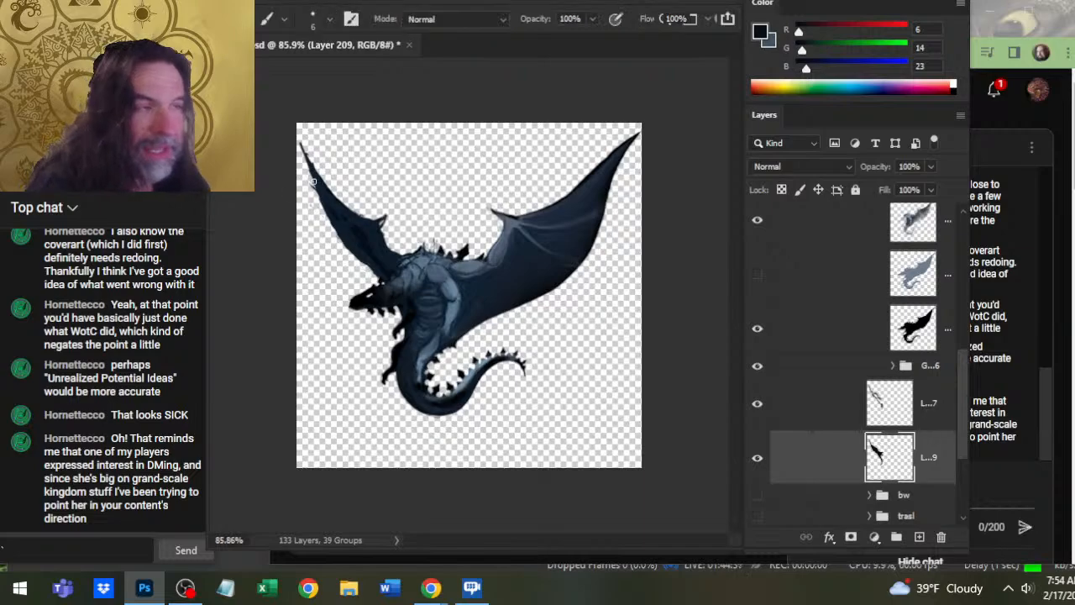
left_click_drag(323, 191, 309, 164)
left_click_drag(320, 188, 303, 149)
key("e")
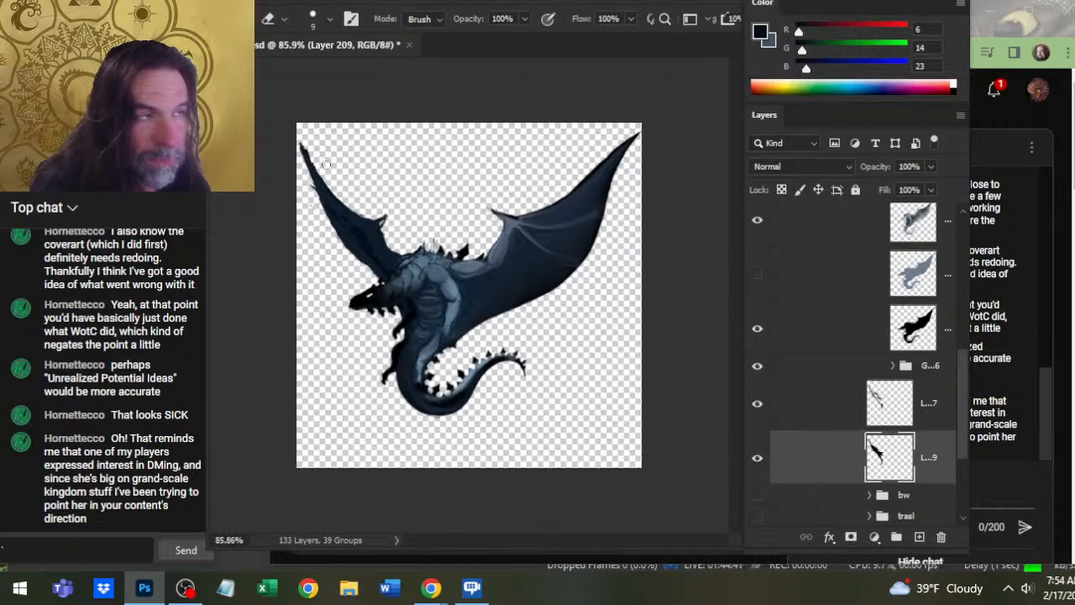
key("b")
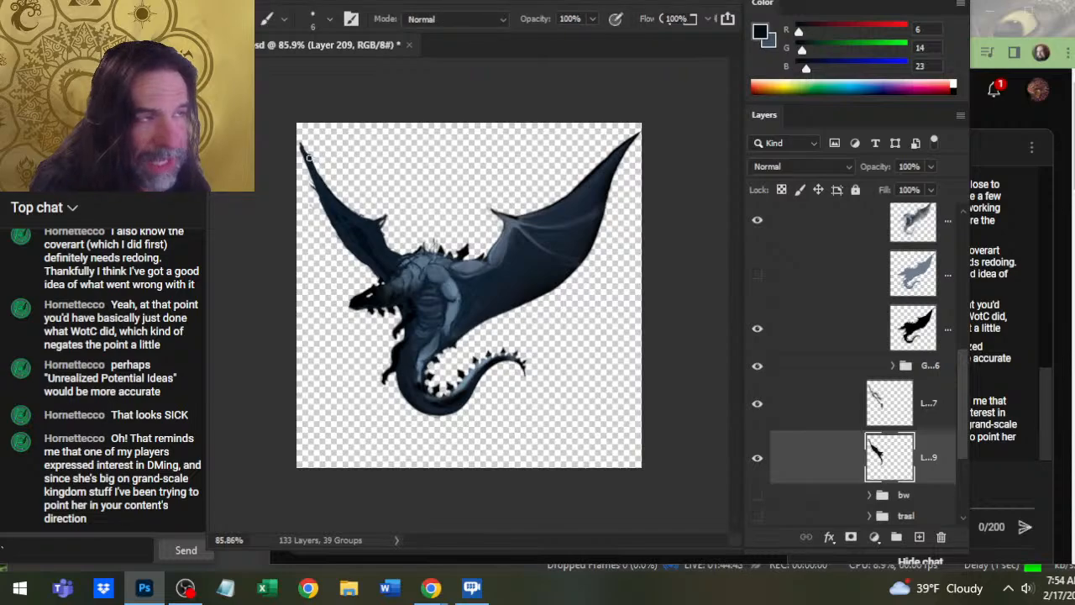
mouse_move(310, 157)
left_mouse_down()
mouse_move(333, 235)
mouse_move(380, 273)
left_mouse_up()
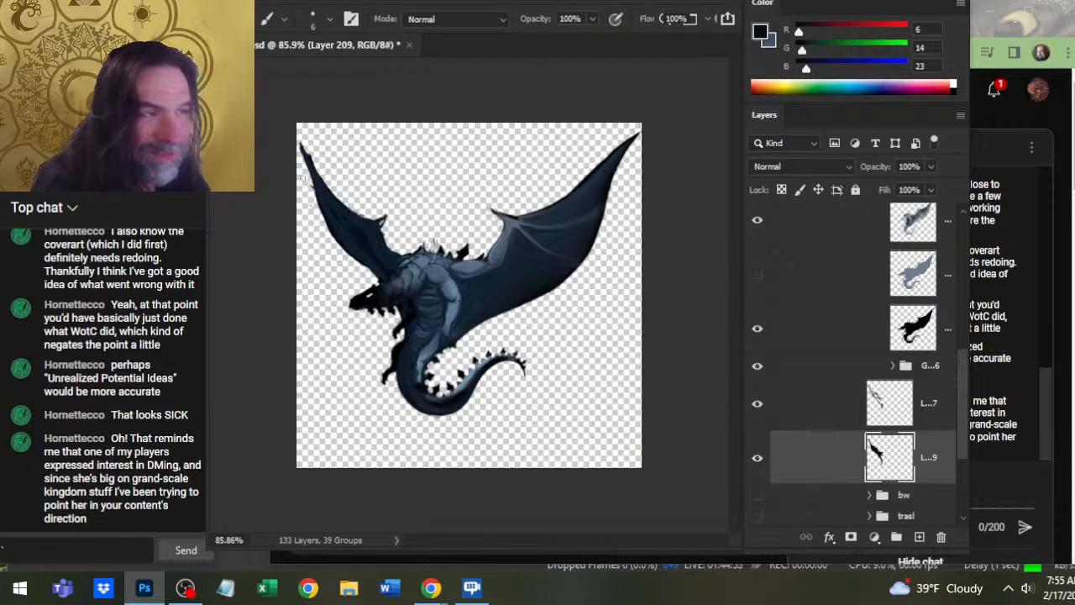
- Trim the bumps along the far wing's edges just below the tip with the Eraser and repaint the gaps
key("e")
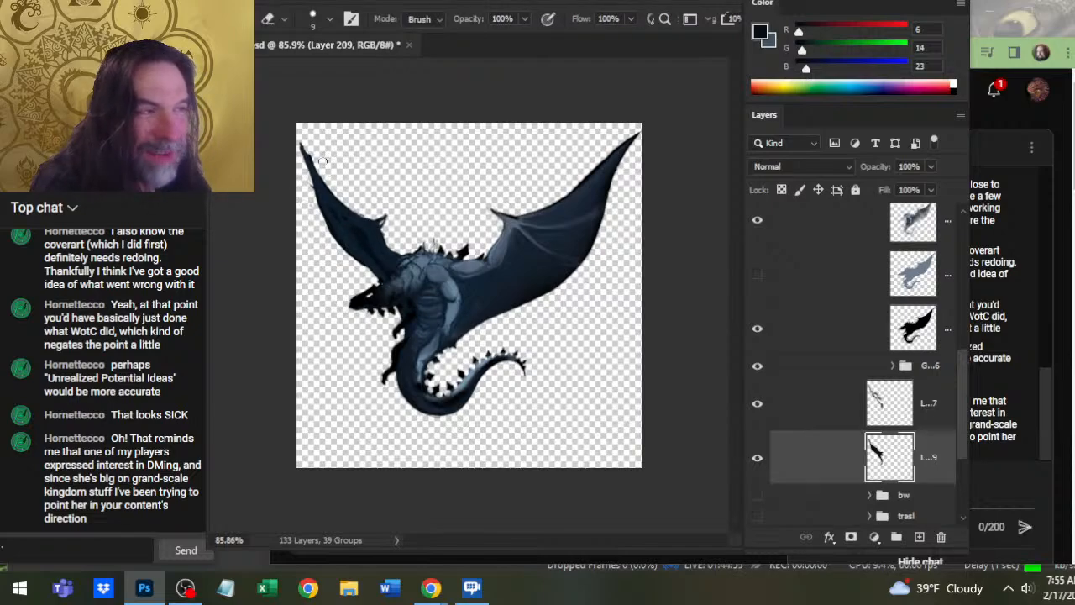
key("b")
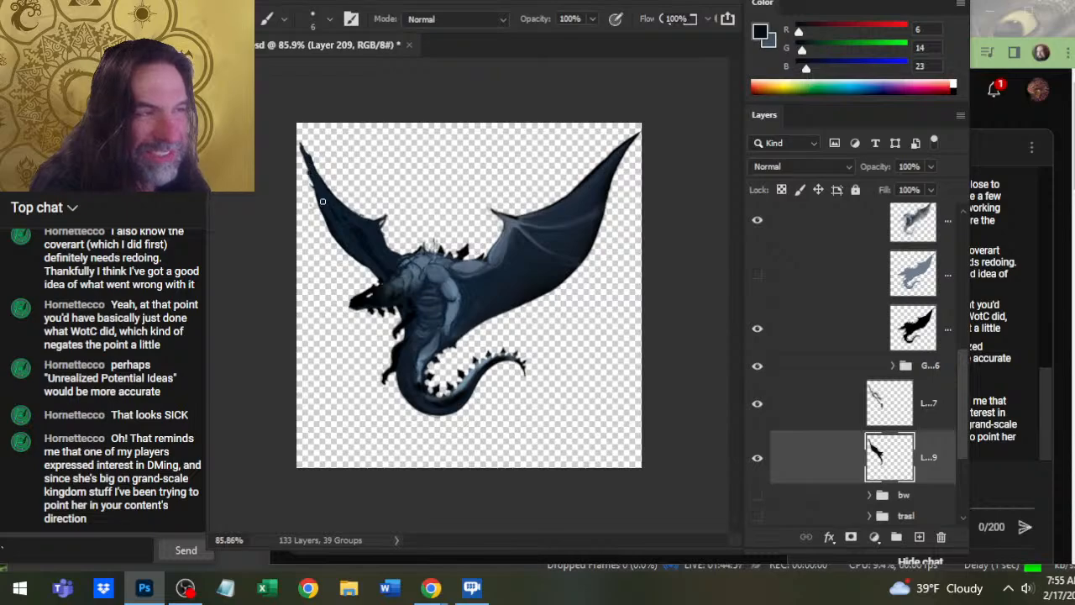
key("e")
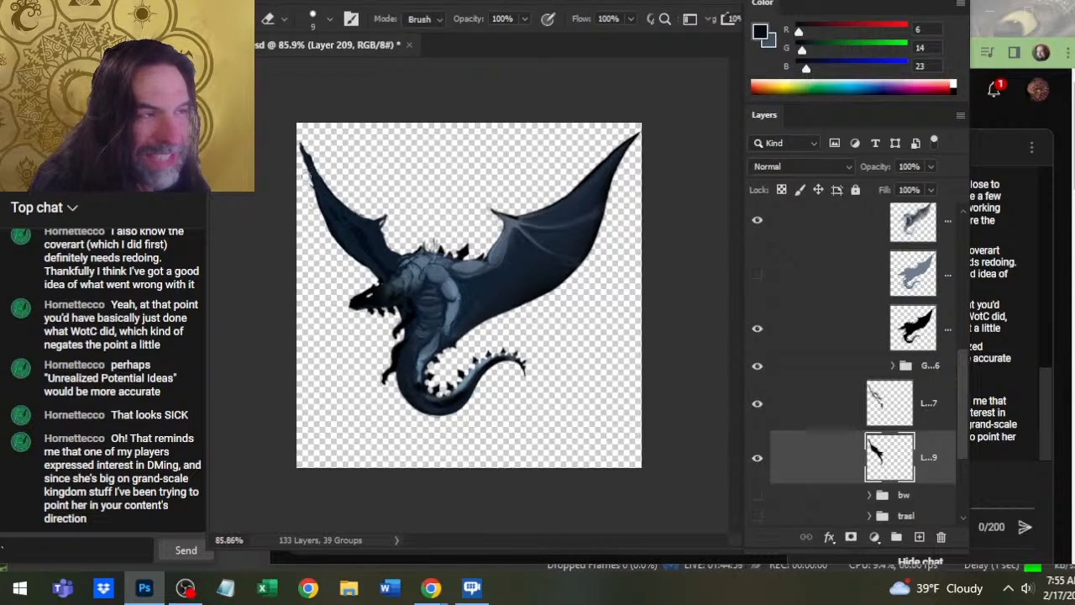
key("b")
key("e")
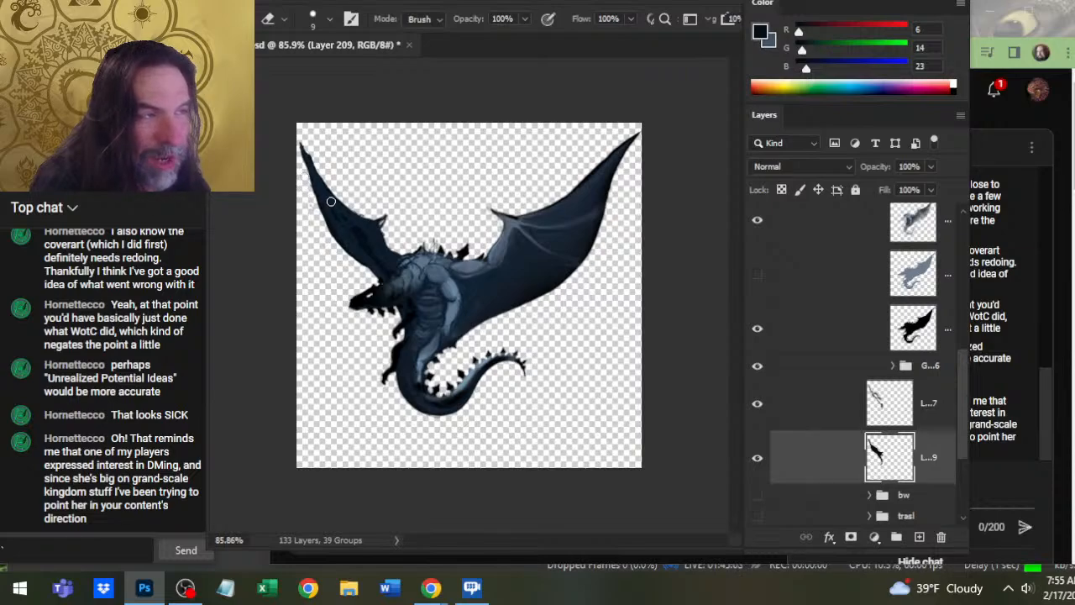
key("b")
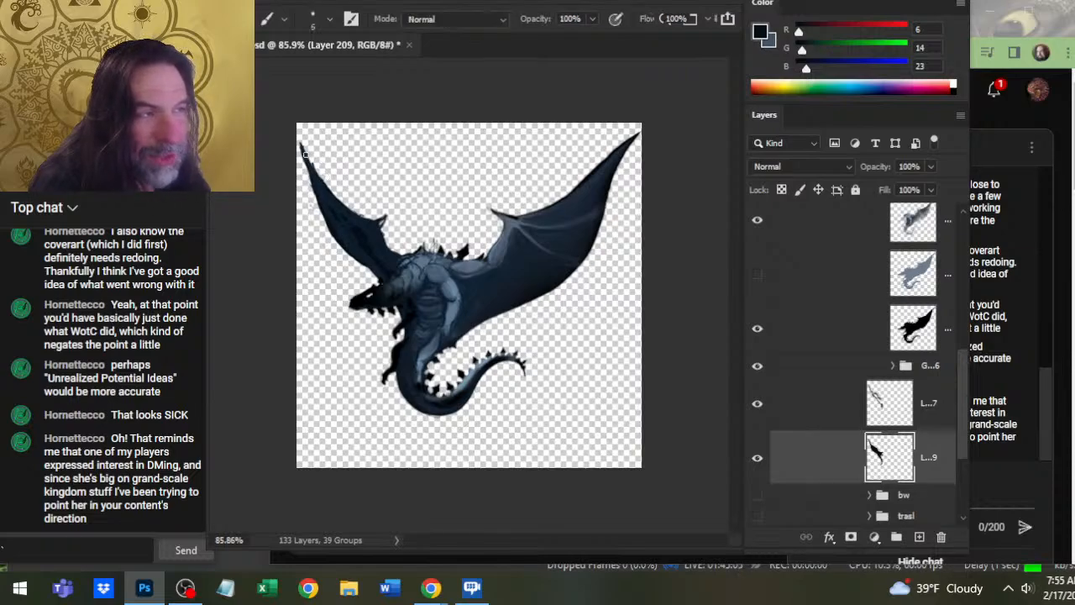
- Touch up the far wing's inner edge where it meets the shoulder with the brush and Eraser
key("bracketright")
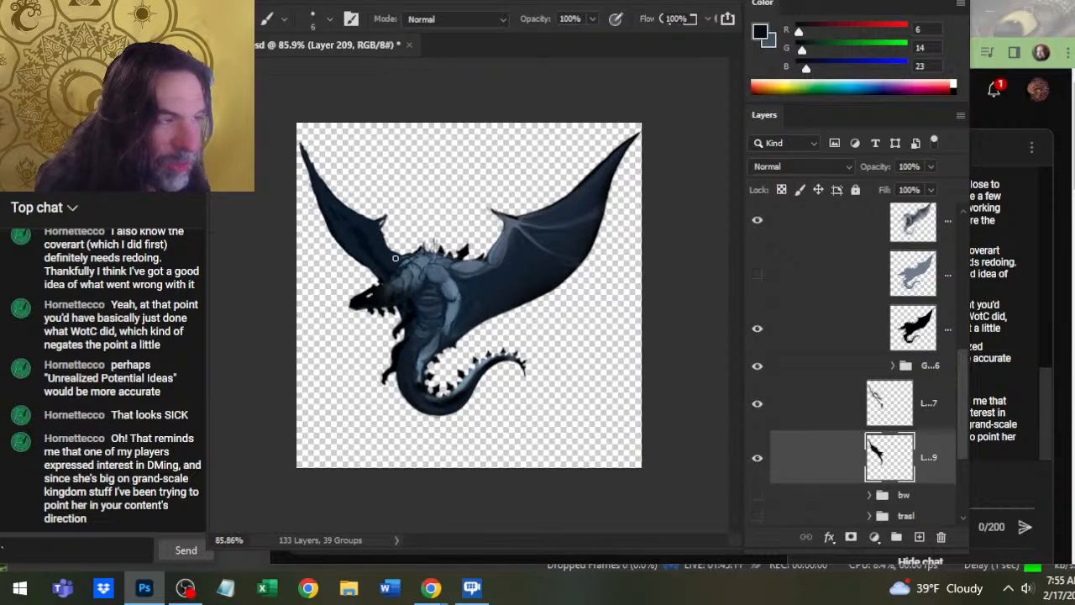
key("e")
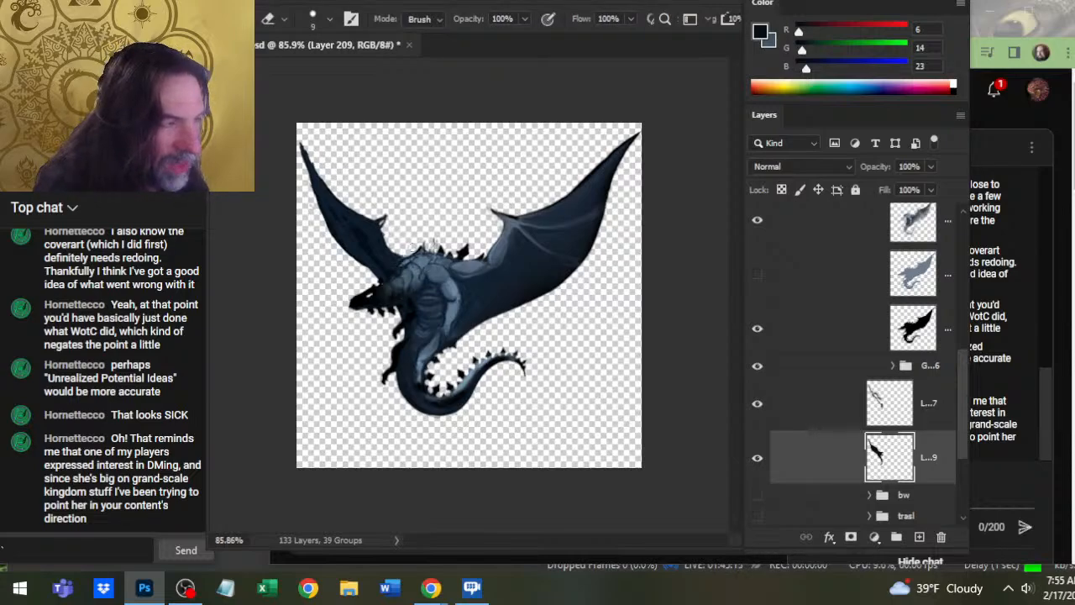
key("b")
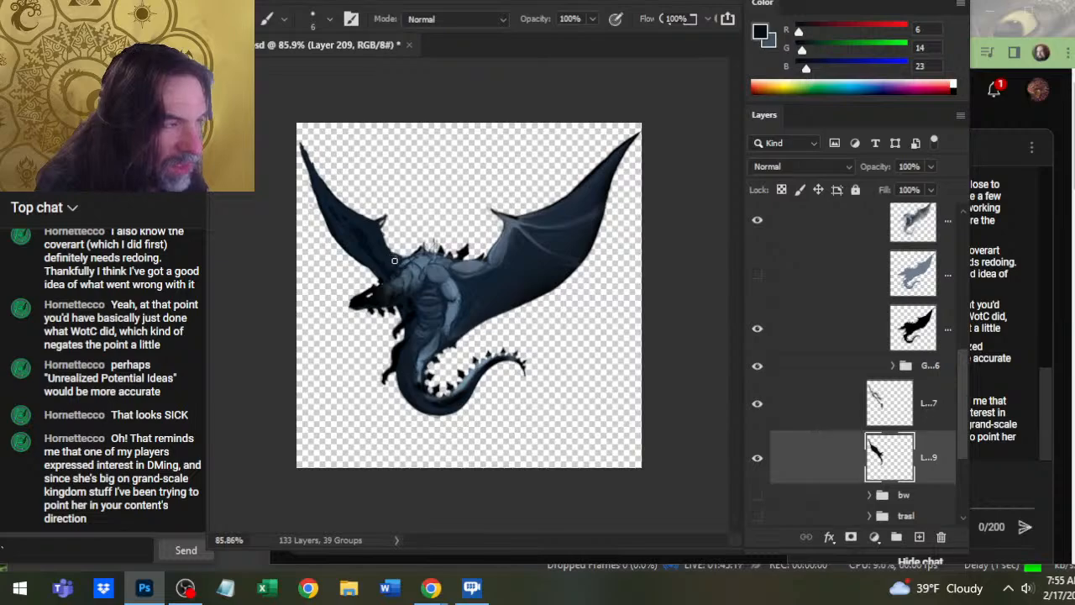
- Reshape the far wing's claw and the edge just below it, alternating the Eraser with dark brush strokes
key("e")
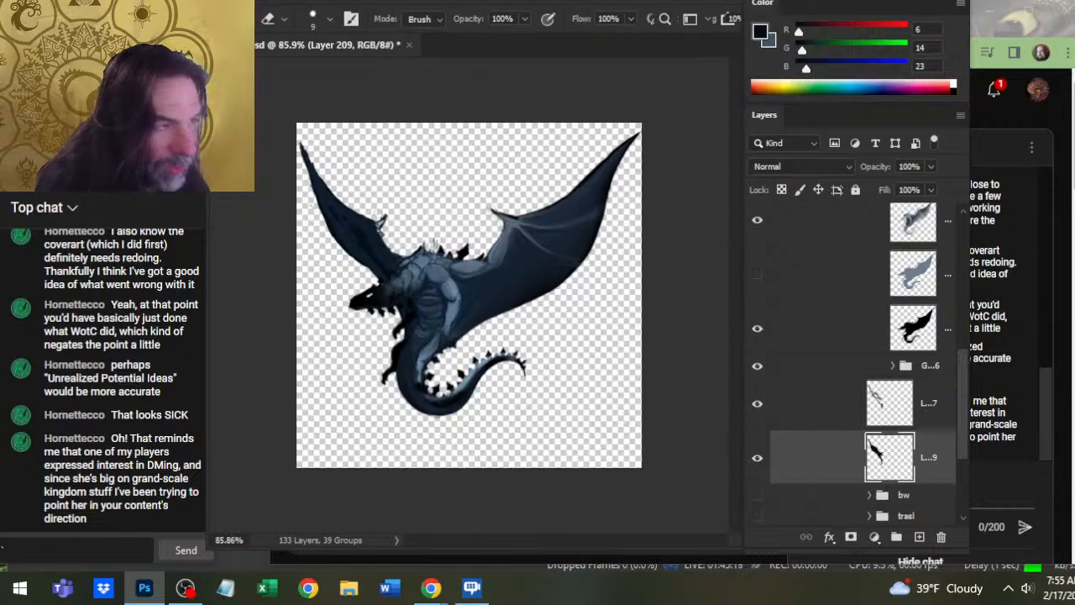
key("b")
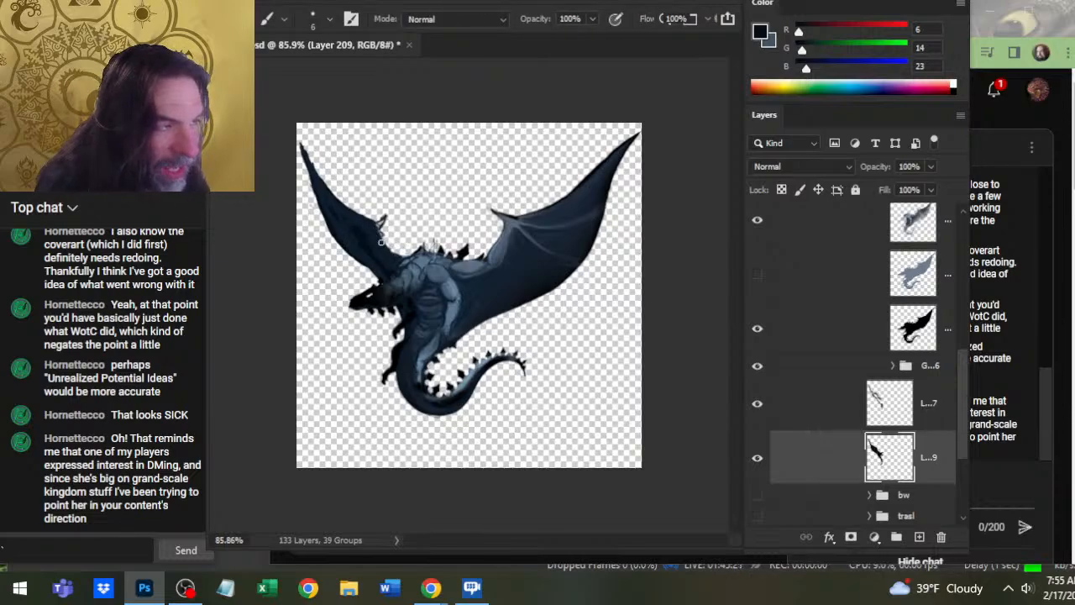
key("e")
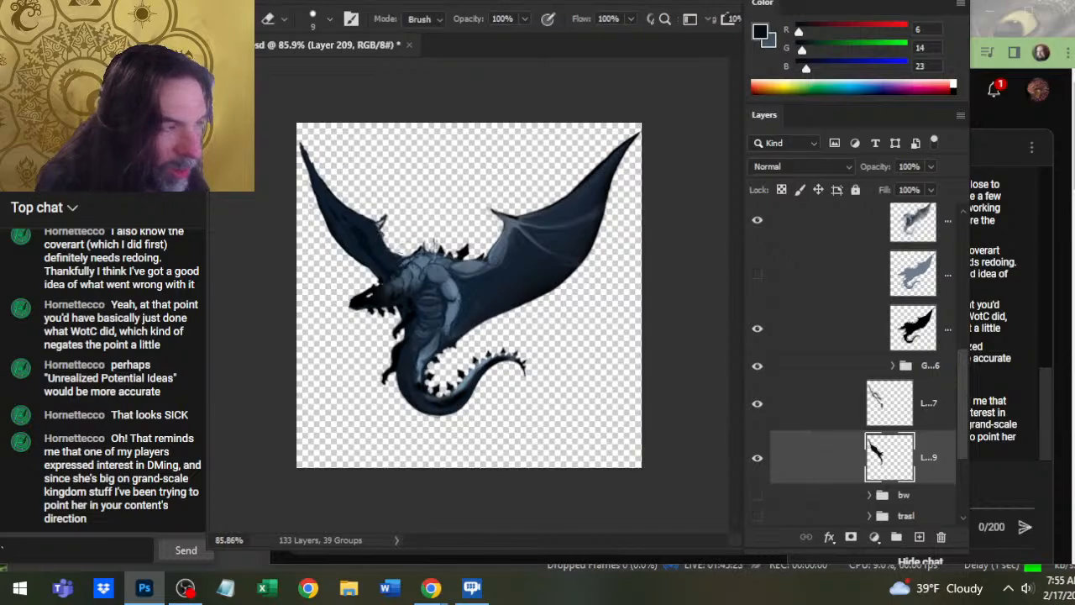
key("b")
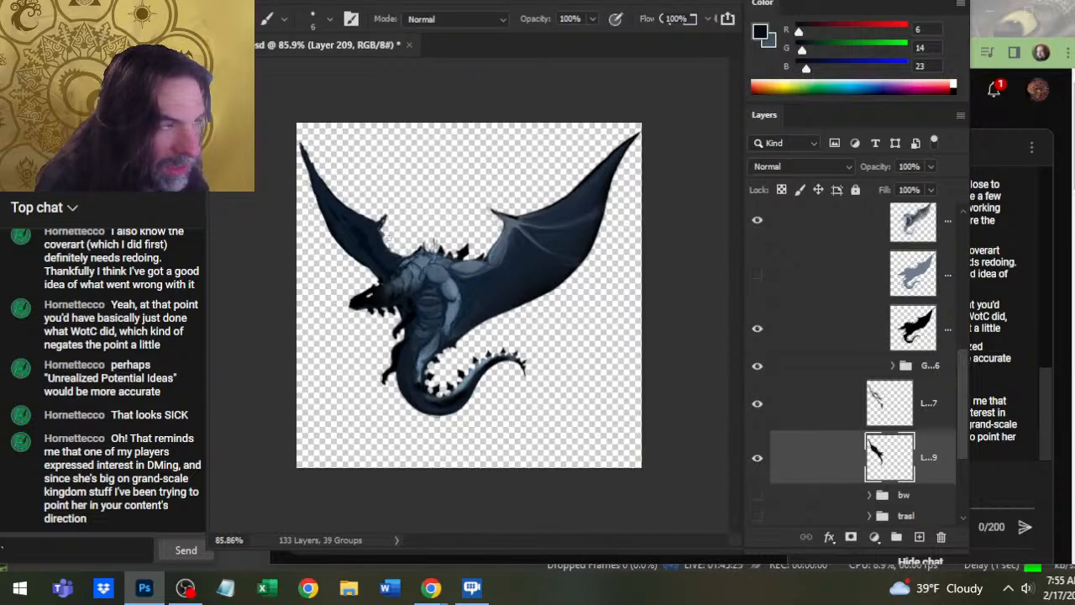
key("e")
key("b")
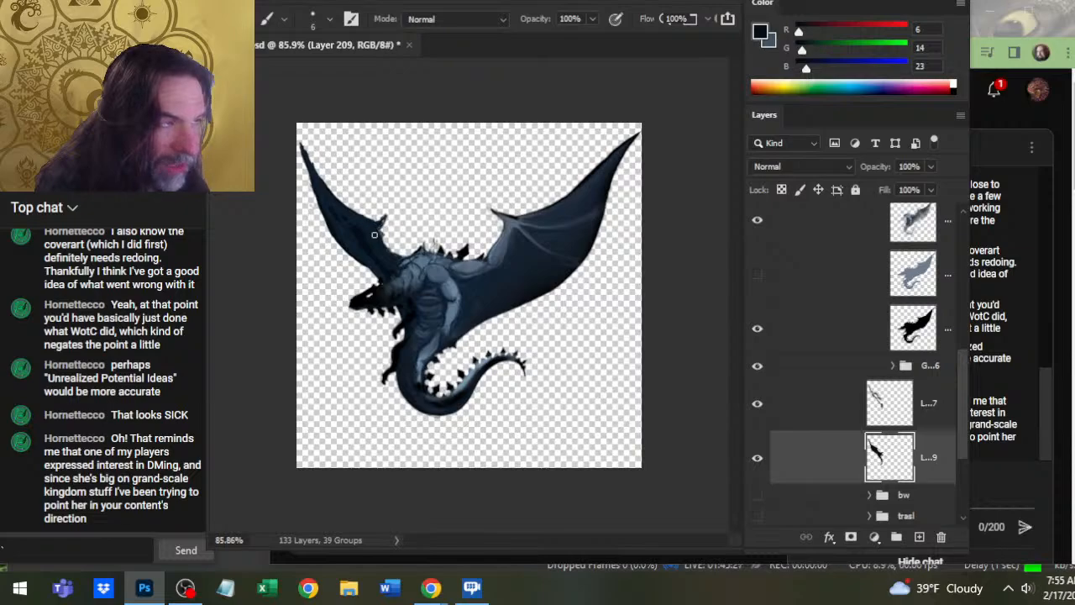
key("e")
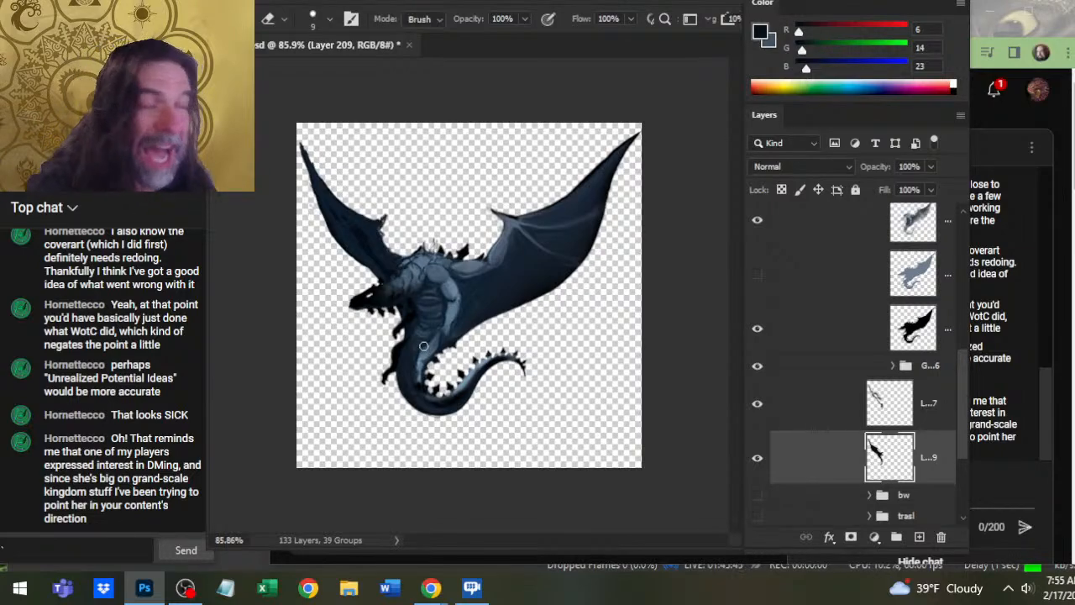
- Save the dragon painting in tokens.psd
key("r")
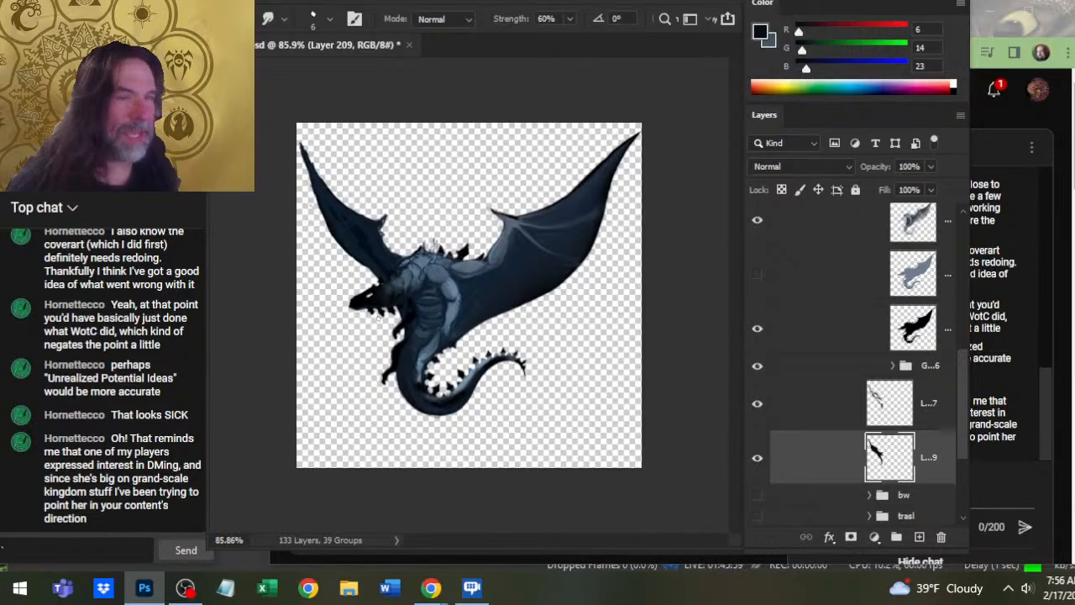
key("ctrl+s")
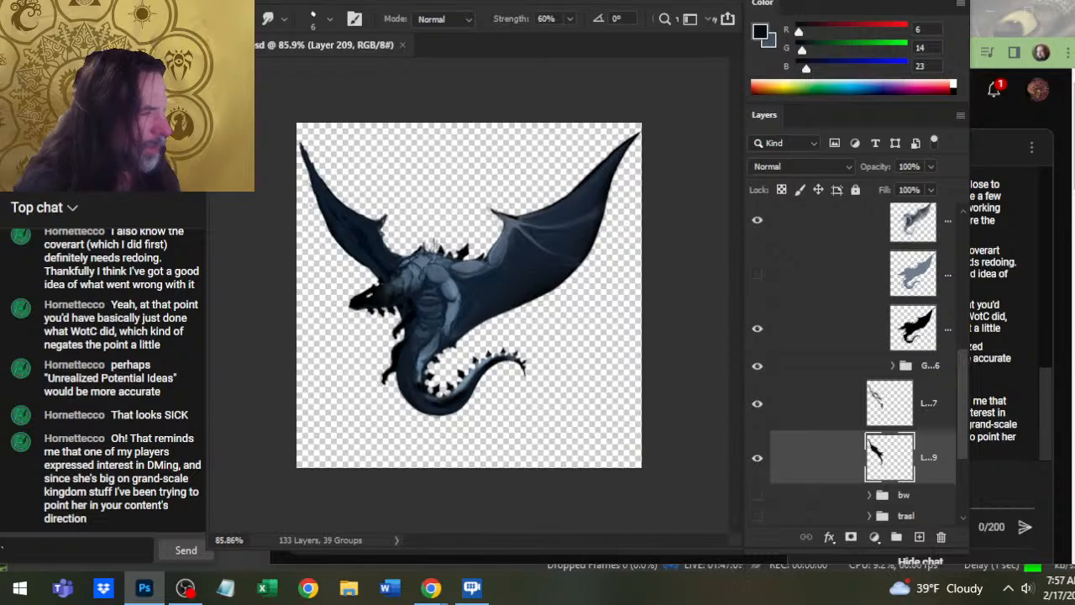
key("z")
left_click_drag(468, 293, 509, 314)
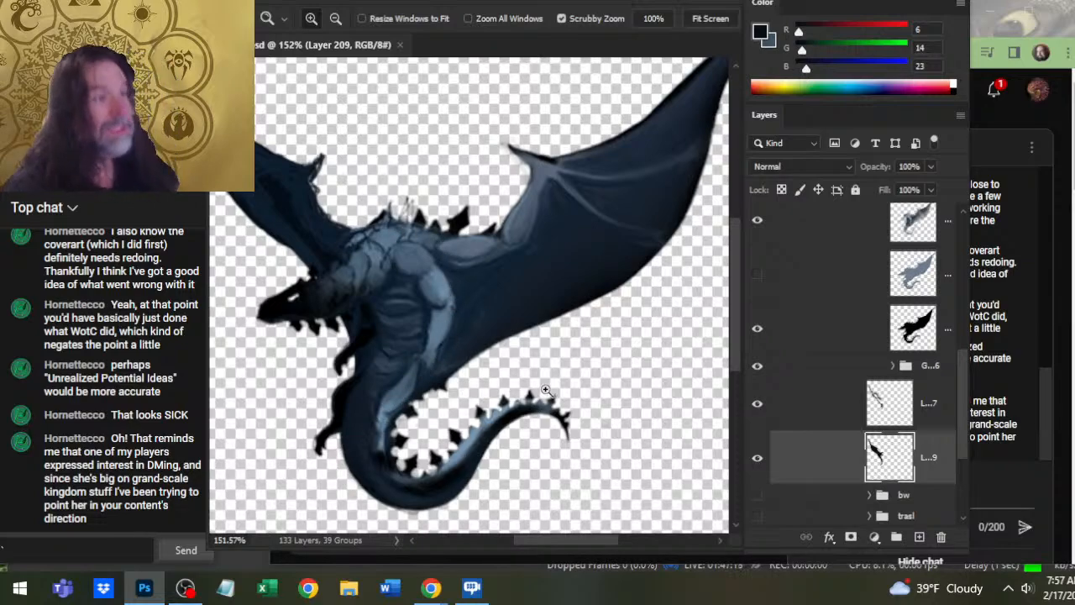
left_click_drag(546, 391, 437, 503)
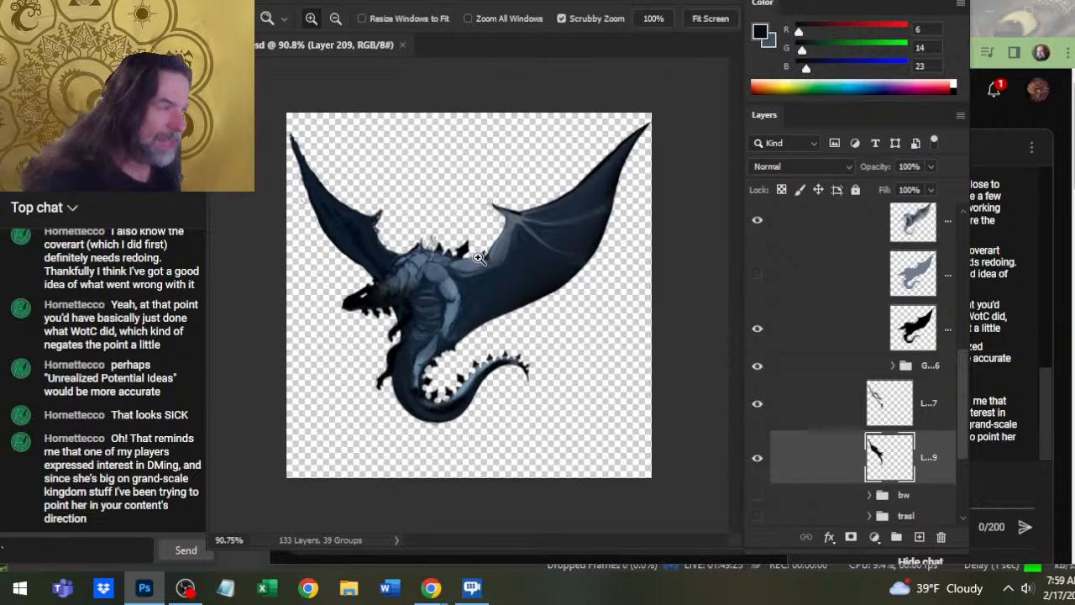
- Switch to the OBS window with the streaming controls
key("alt+Tab")
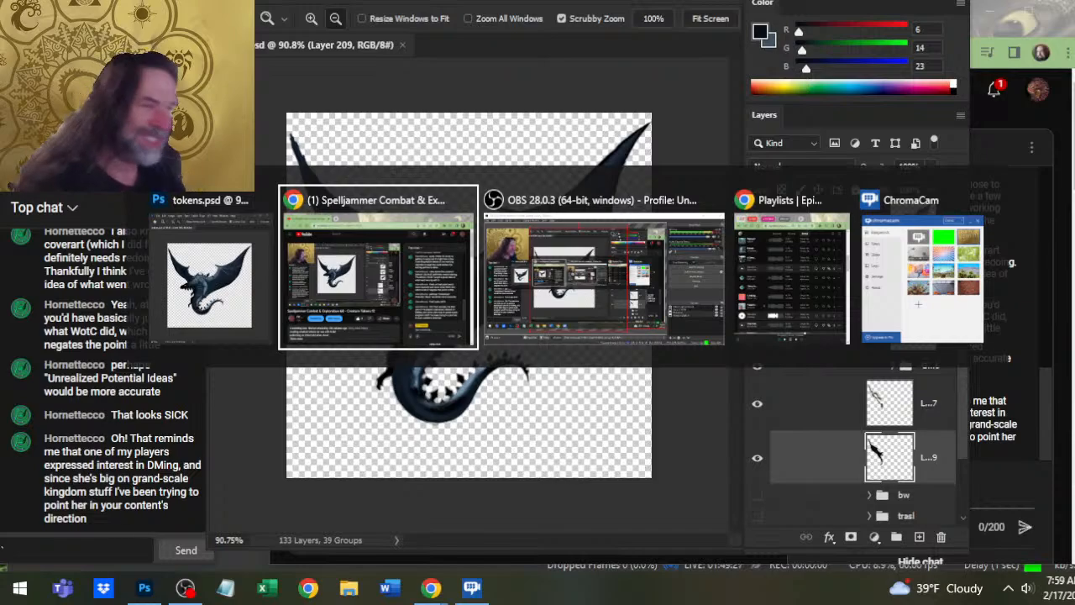
key("alt+Tab")
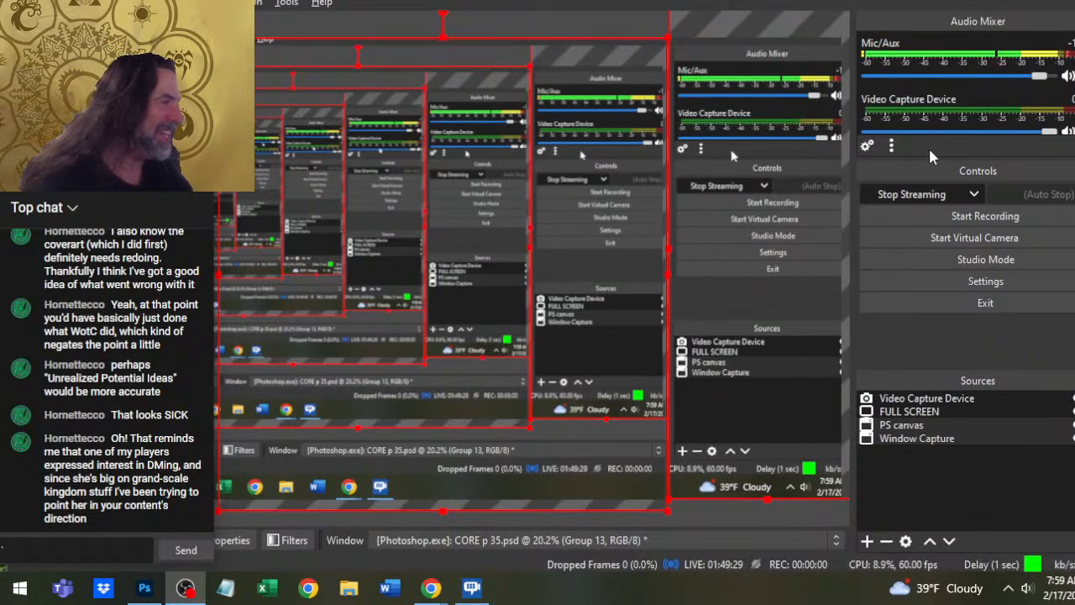